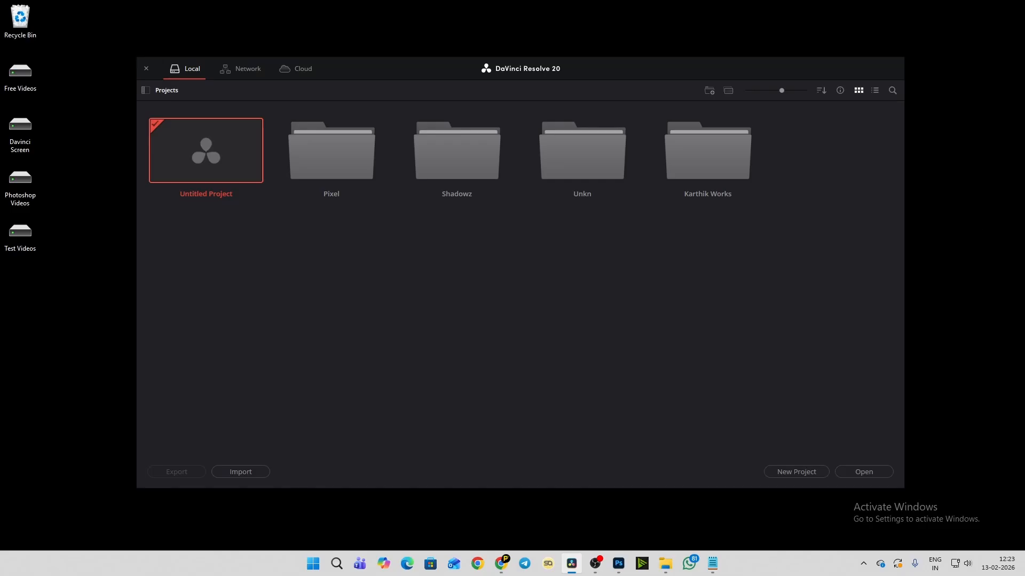
- Open the Test Videos folder in File Explorer and review the video clips it holds
left_click(665, 563)
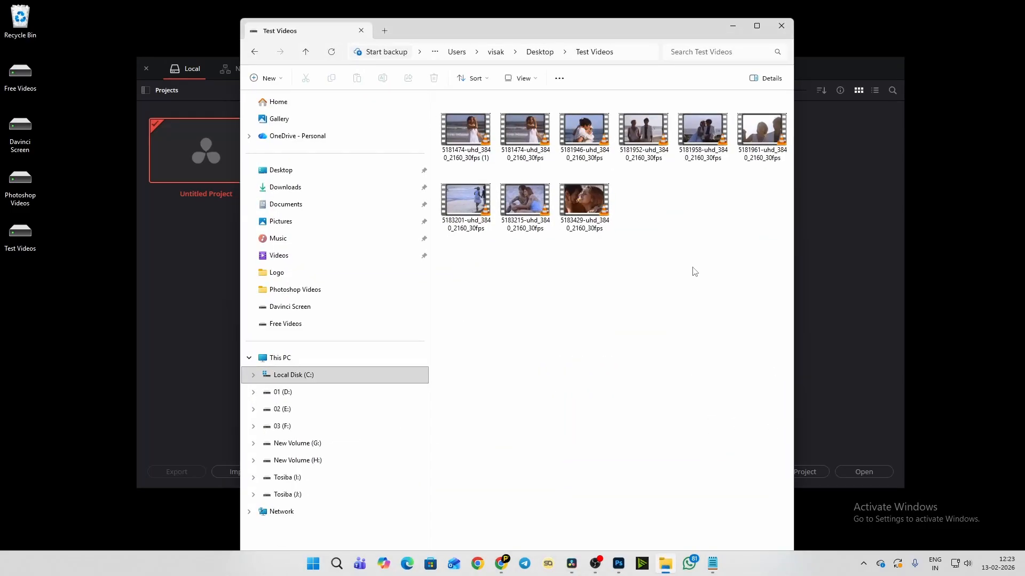
left_click_drag(574, 31, 564, 73)
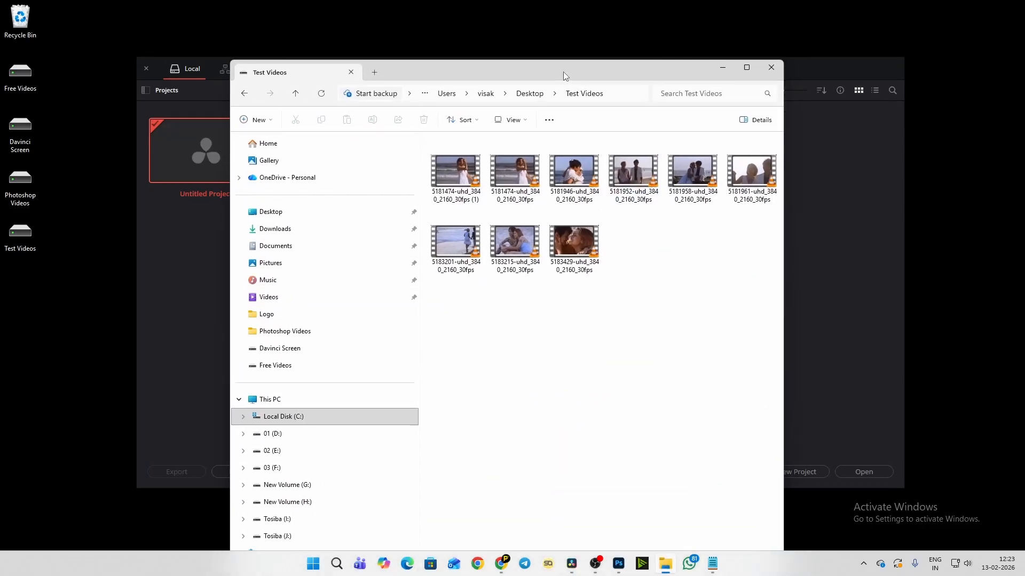
left_click_drag(751, 240, 497, 191)
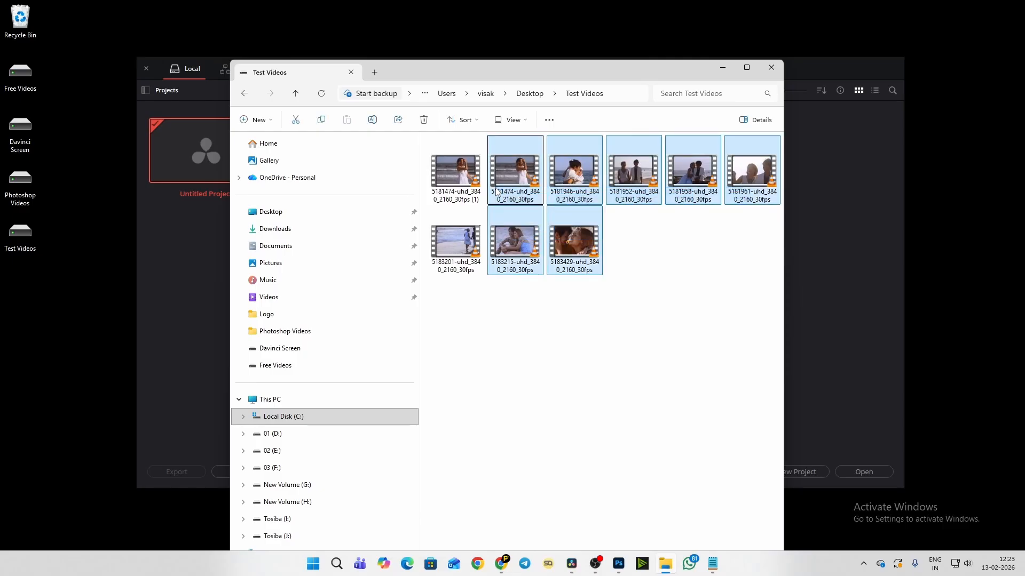
left_click(618, 324)
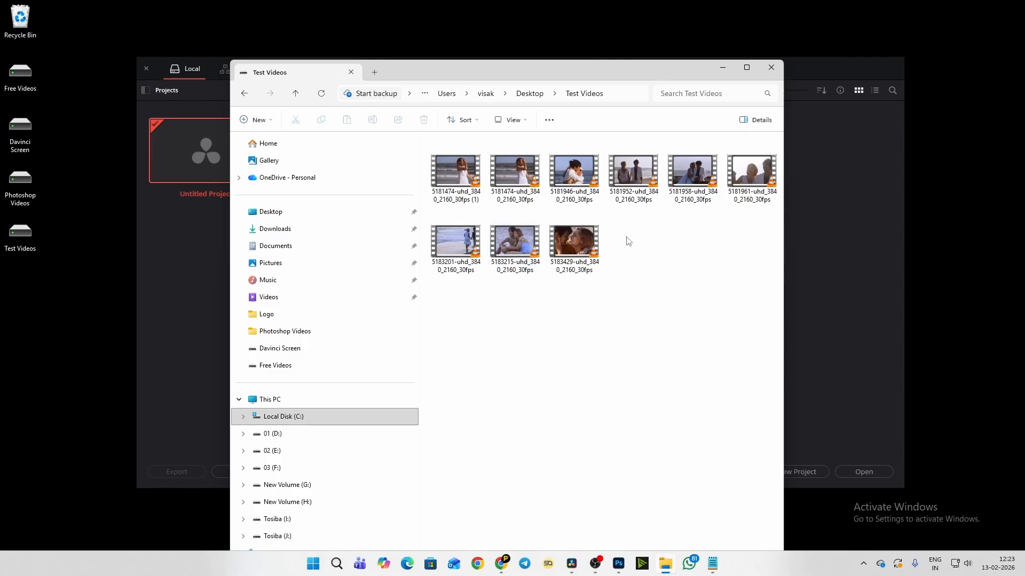
left_click_drag(765, 260, 456, 179)
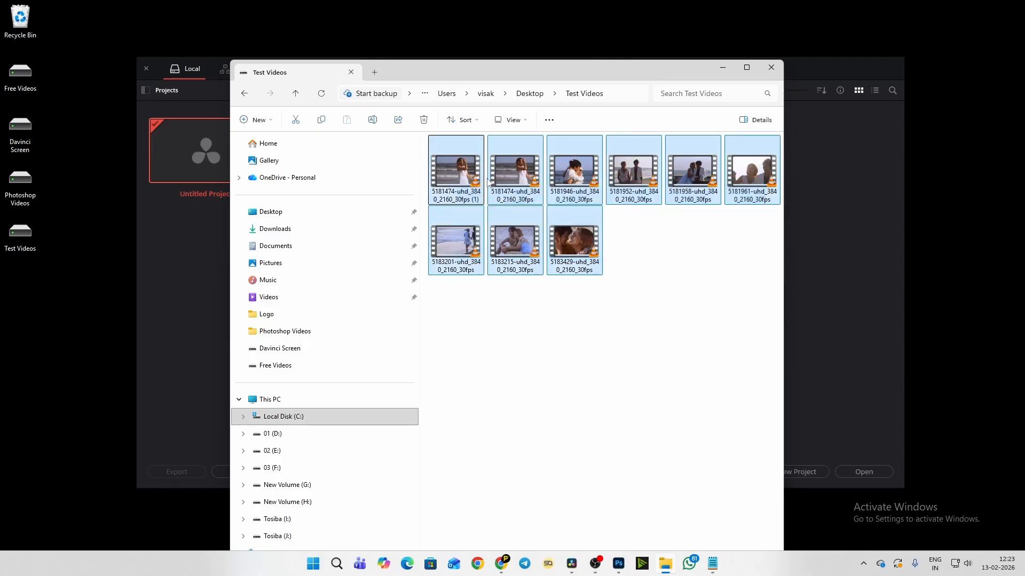
left_click(704, 276)
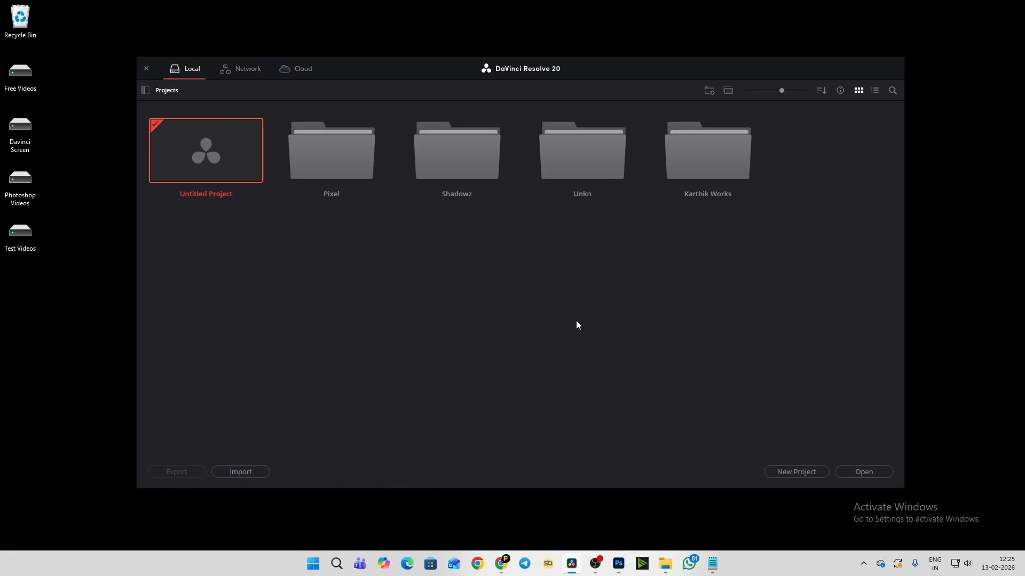
- Create a new DaVinci Resolve project named Pixel Malayali and switch it to the Edit page
left_click(790, 474)
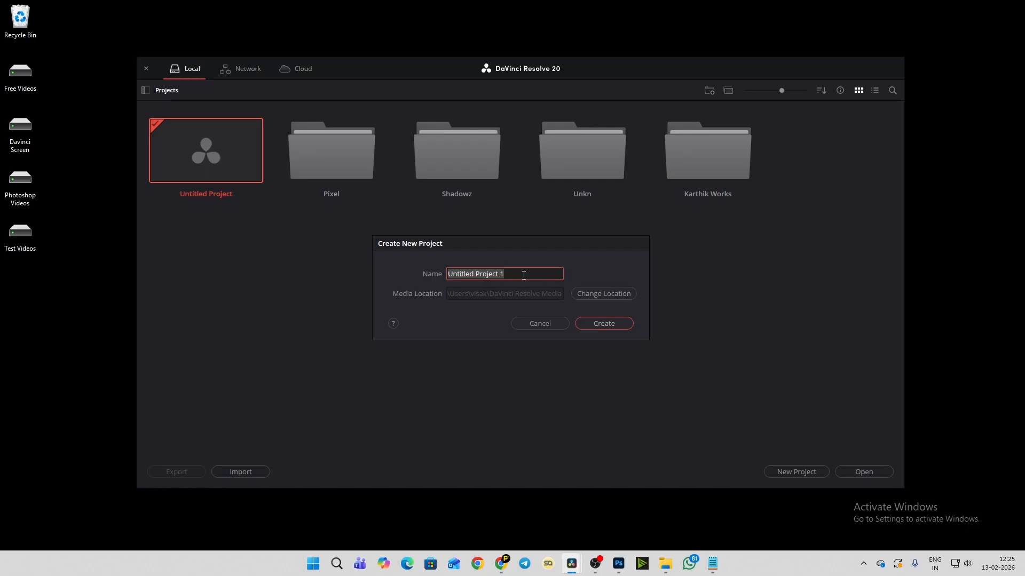
type("Pixel Malayali")
left_click(604, 324)
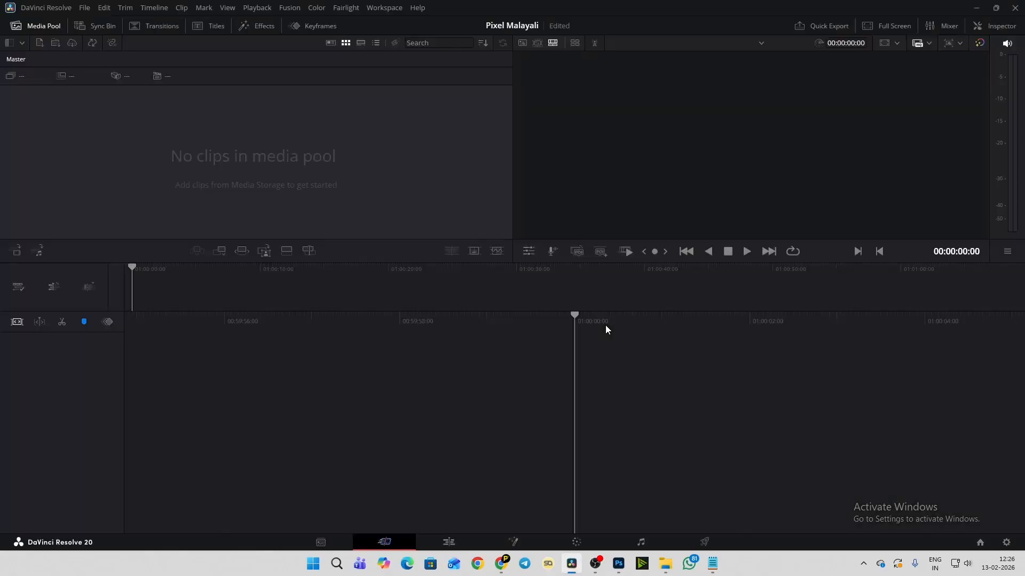
left_click(454, 544)
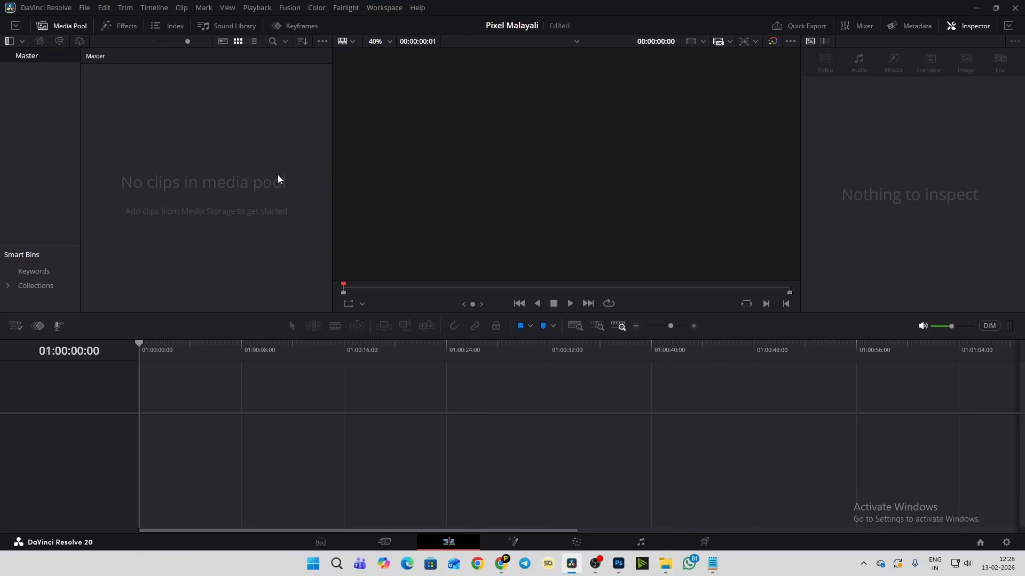
- Import all the Test Videos clips into the media pool, changing the project frame rate to match, and shrink the clip thumbnails
right_click(143, 134)
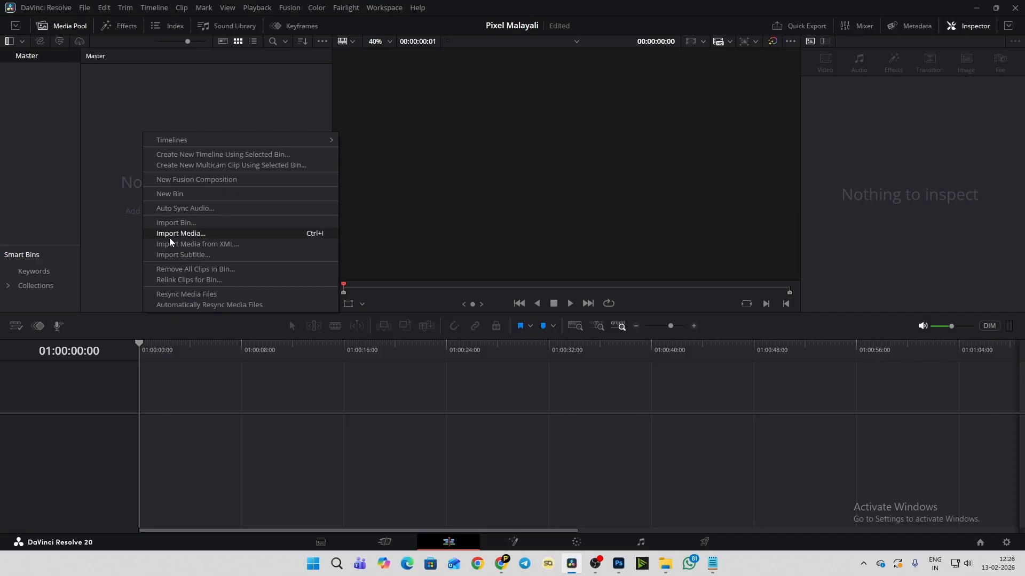
left_click(665, 564)
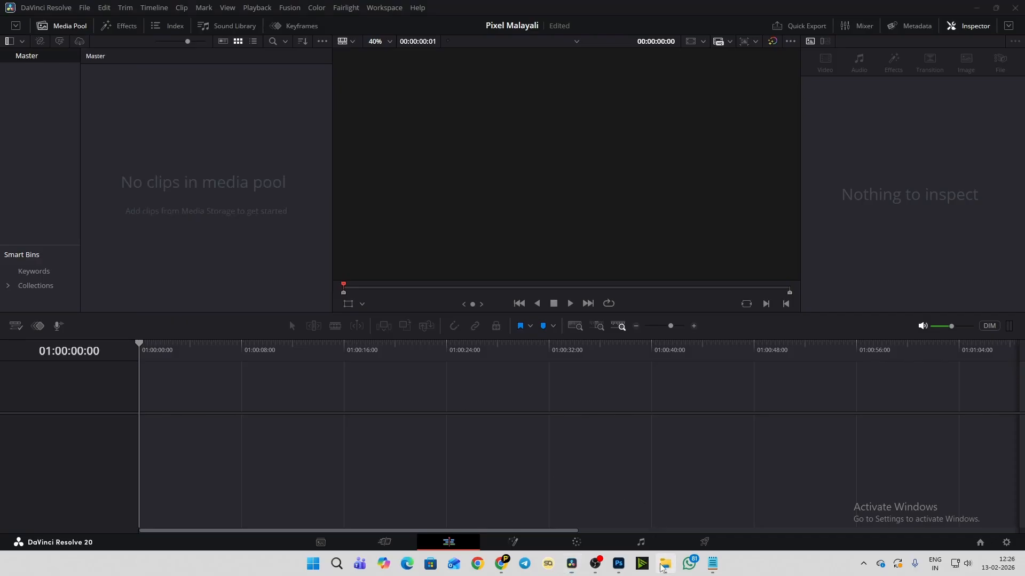
left_click_drag(475, 78, 630, 62)
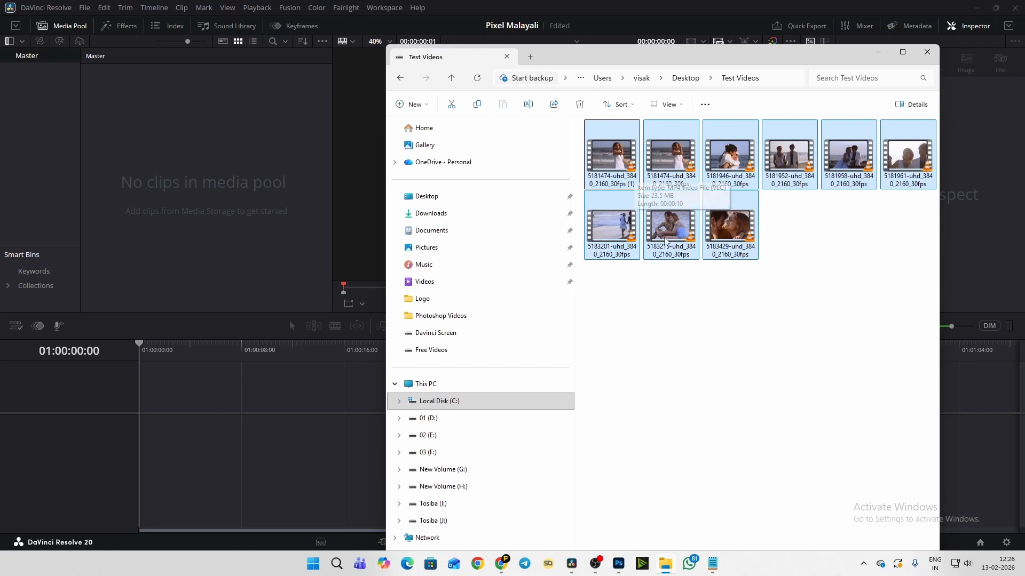
left_click_drag(606, 163, 168, 148)
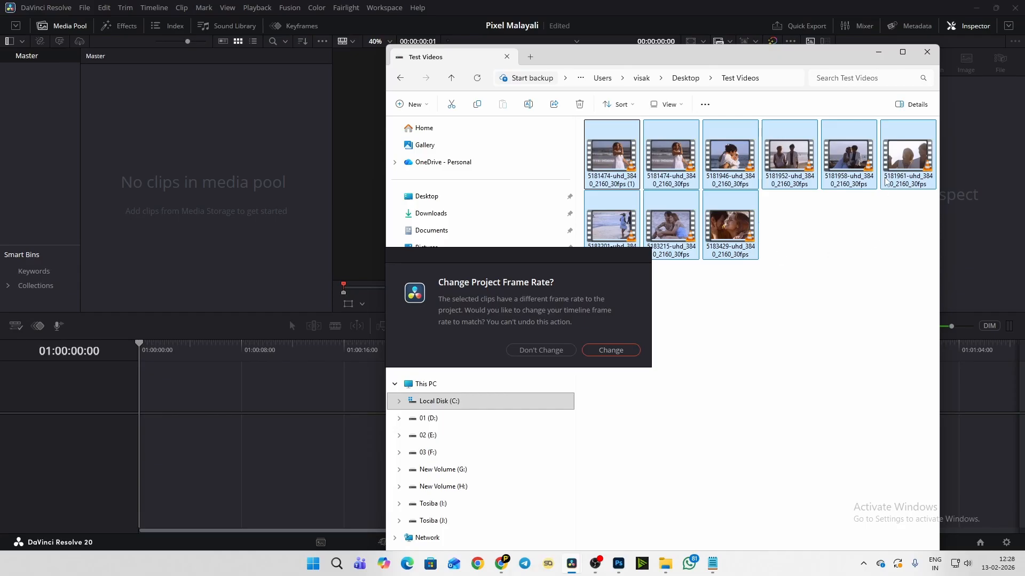
left_click_drag(550, 257, 267, 148)
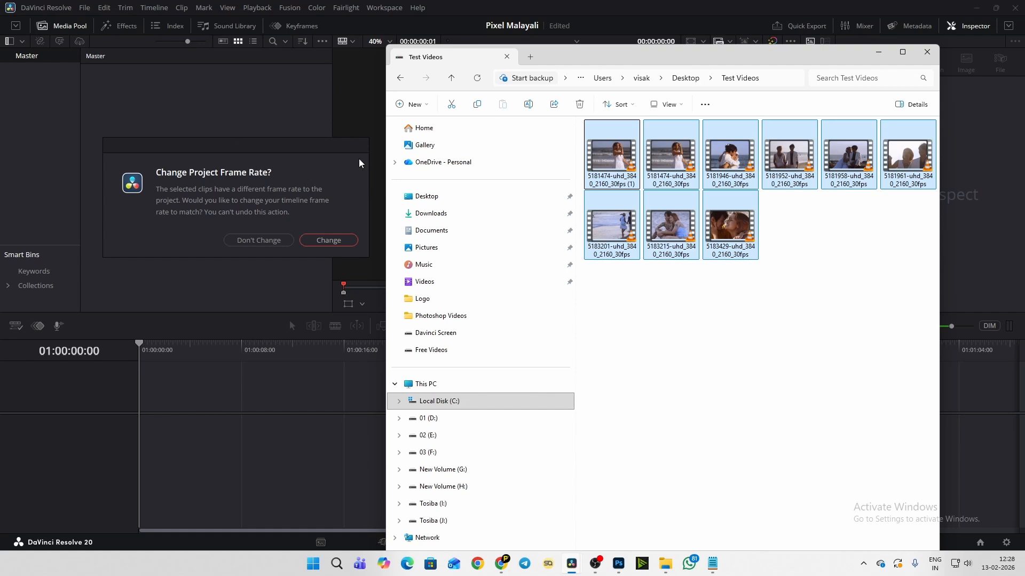
left_click_drag(345, 150, 276, 74)
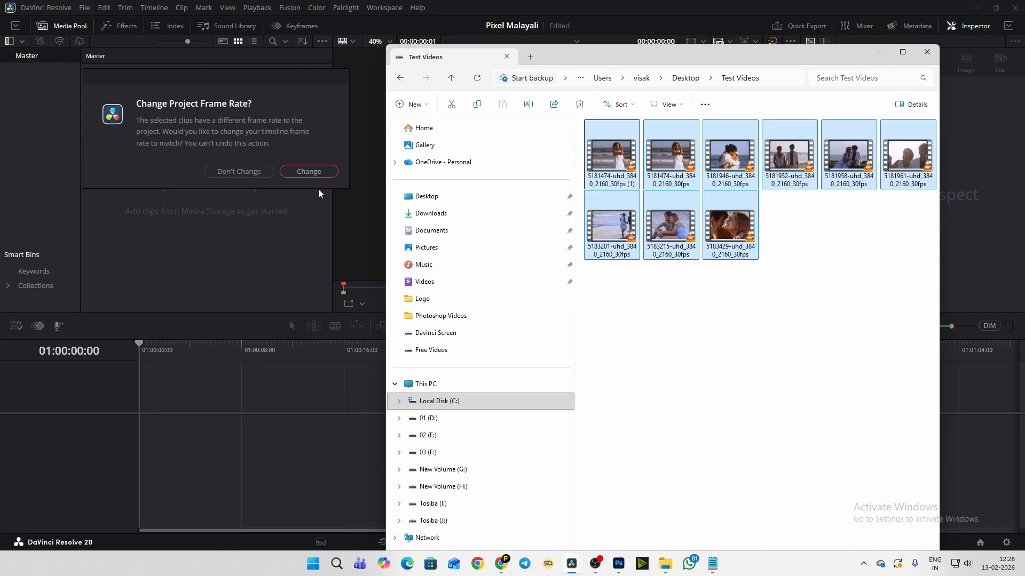
left_click(309, 171)
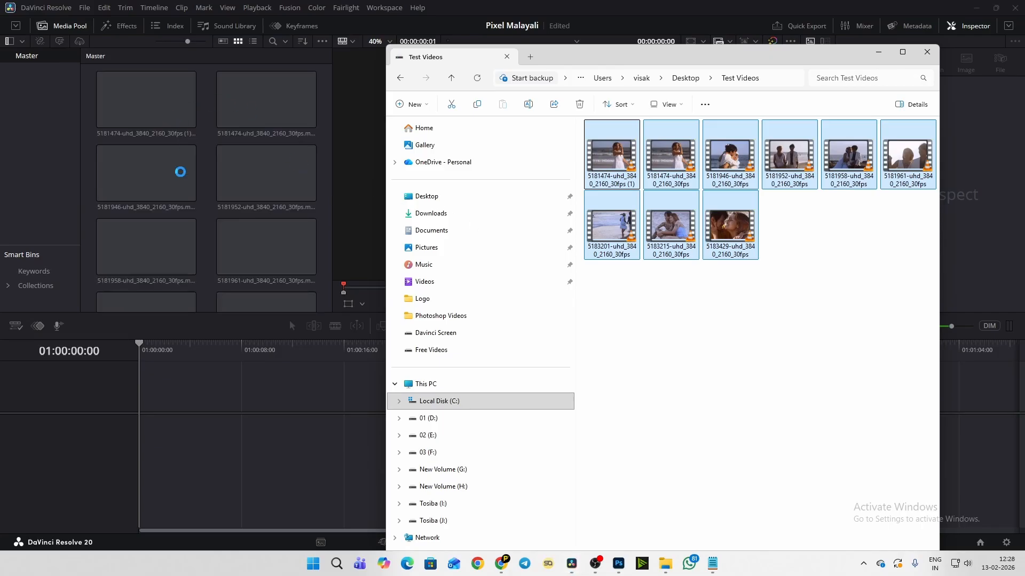
left_click(201, 159)
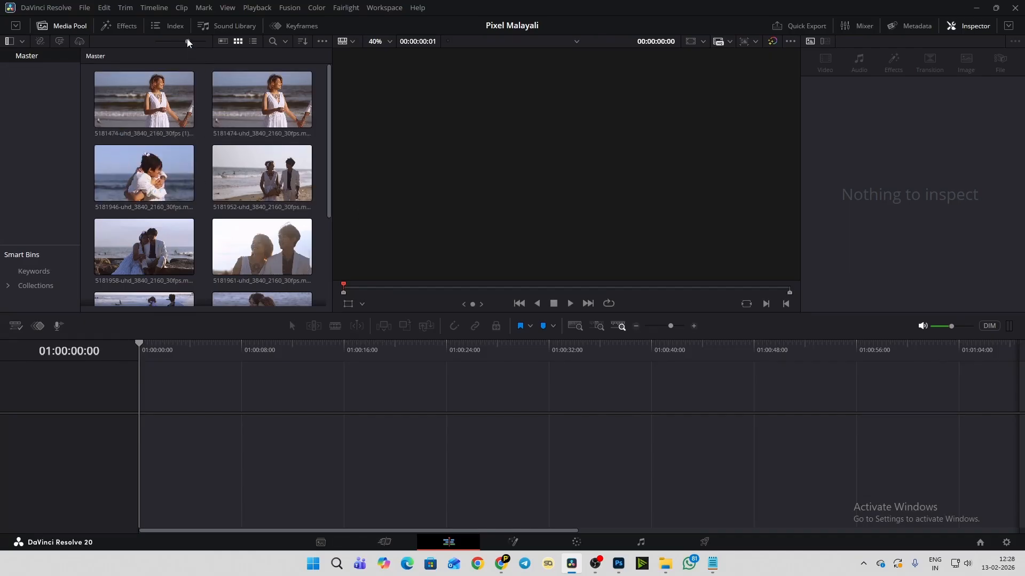
left_click_drag(187, 42, 172, 44)
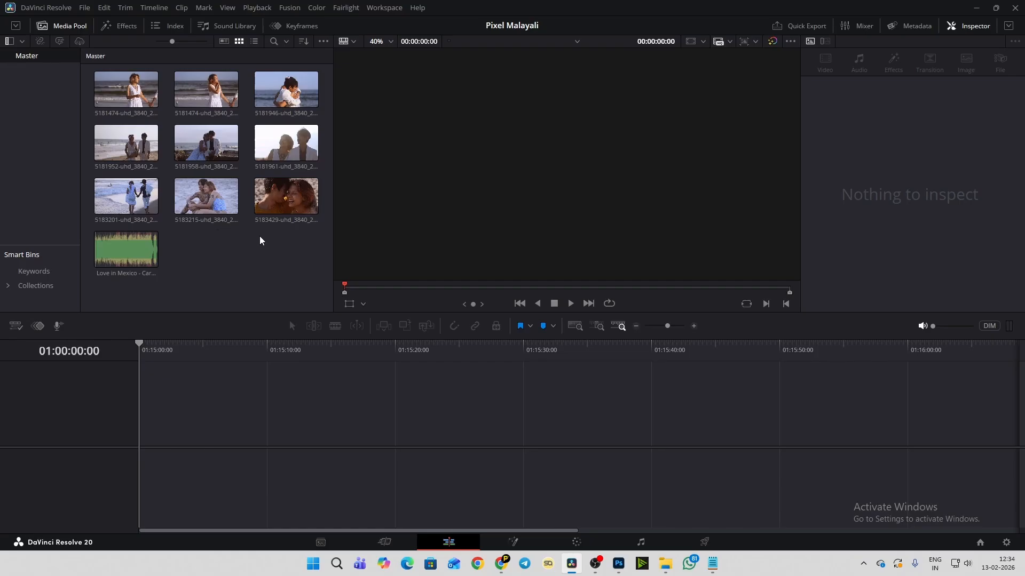
- Load the Love in Mexico track in the source viewer and mark an In point at 00:00:00:13, just before its waveform begins
left_click(103, 256)
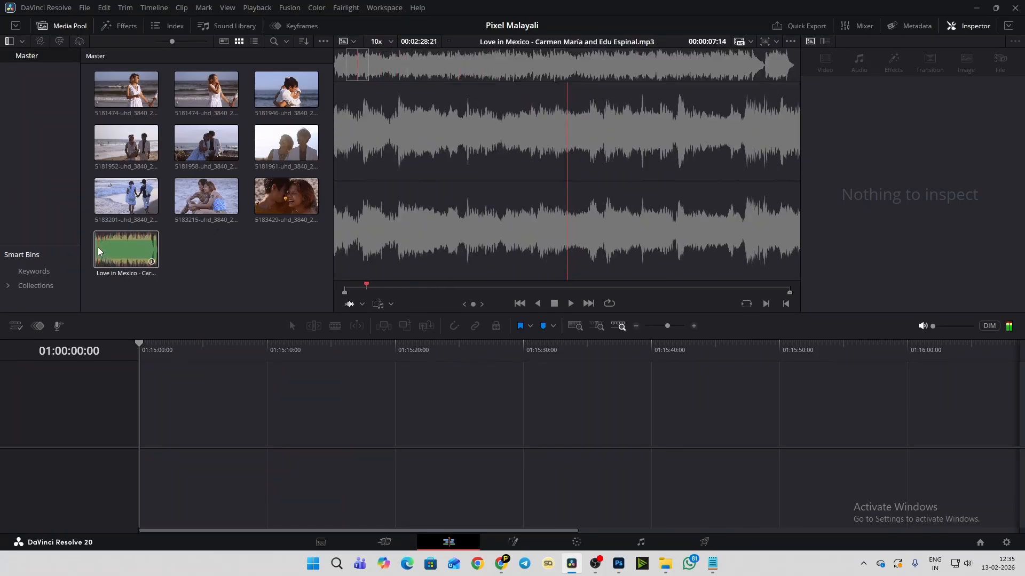
left_click(97, 248)
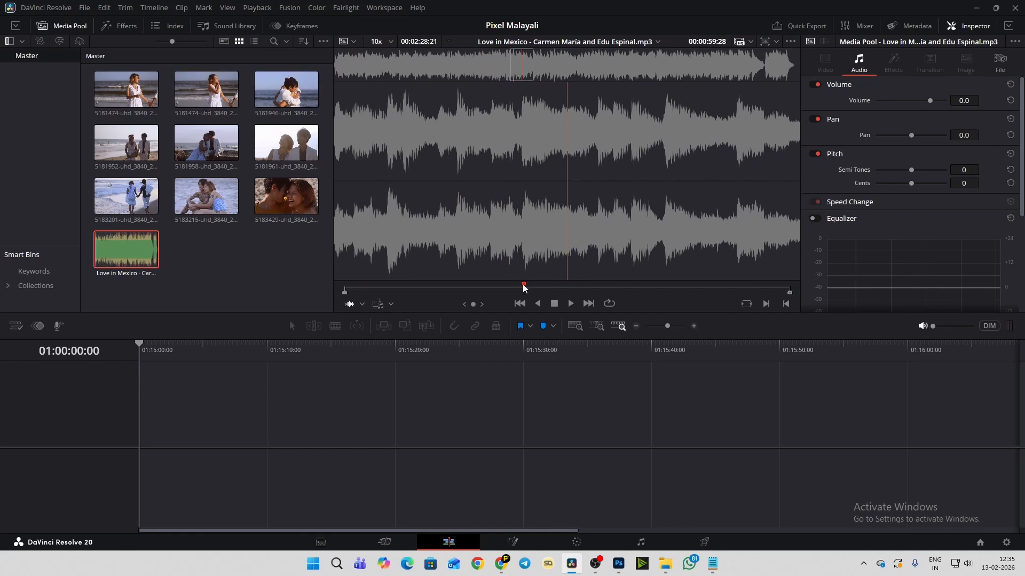
left_click_drag(524, 288, 345, 291)
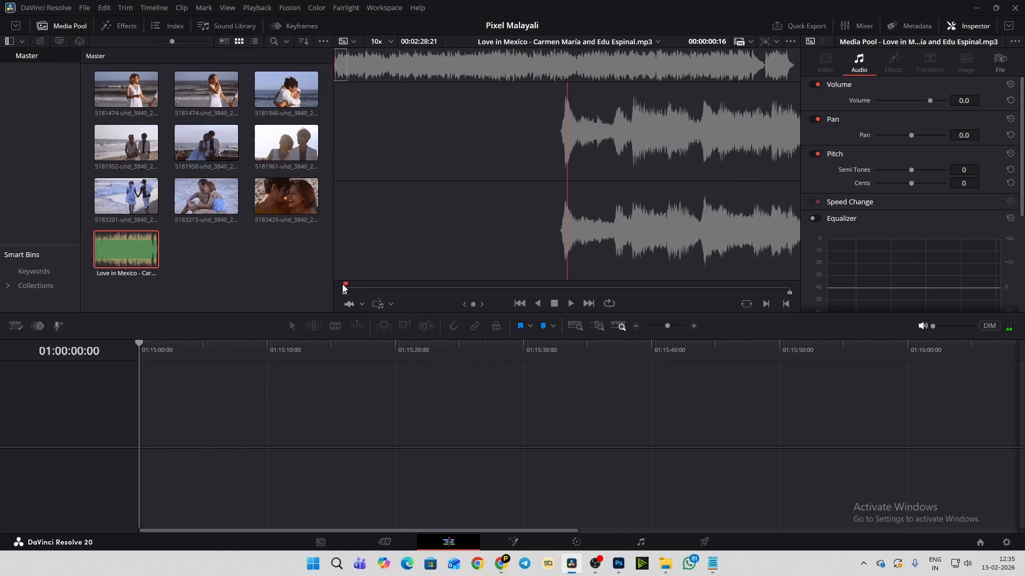
left_click_drag(344, 289, 342, 290)
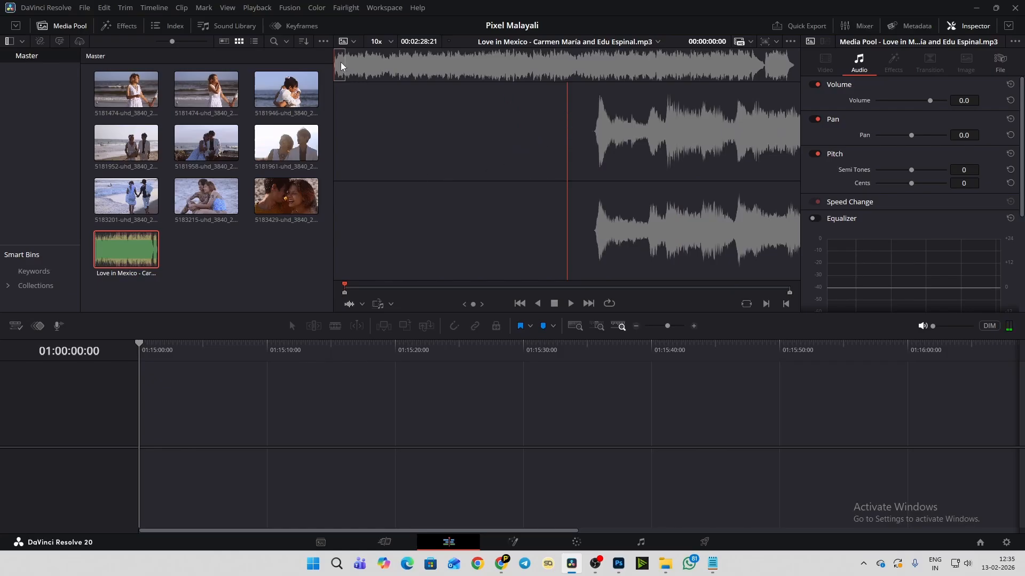
left_click_drag(341, 62, 334, 65)
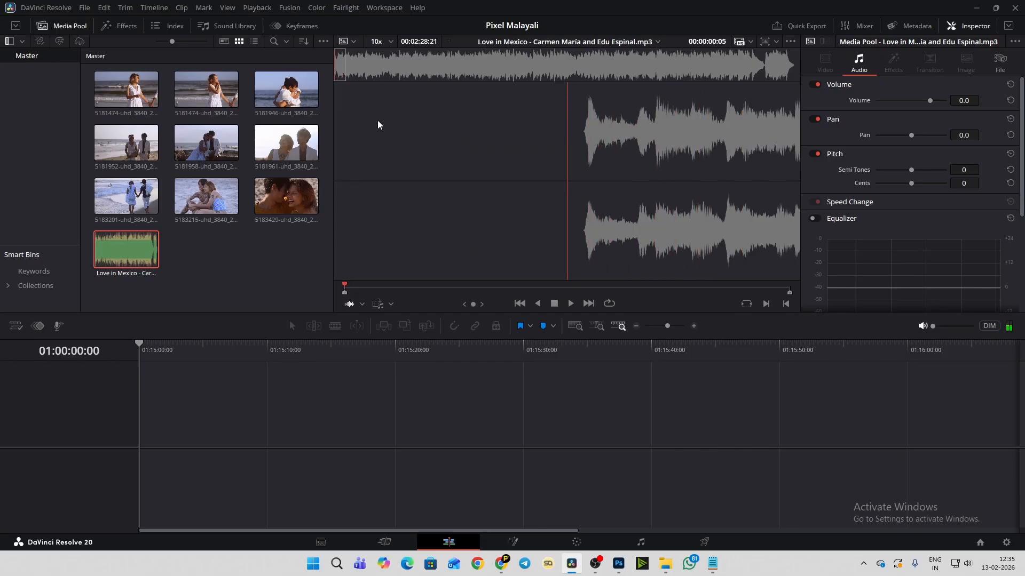
key("Right")
key("Right")
key("Right")
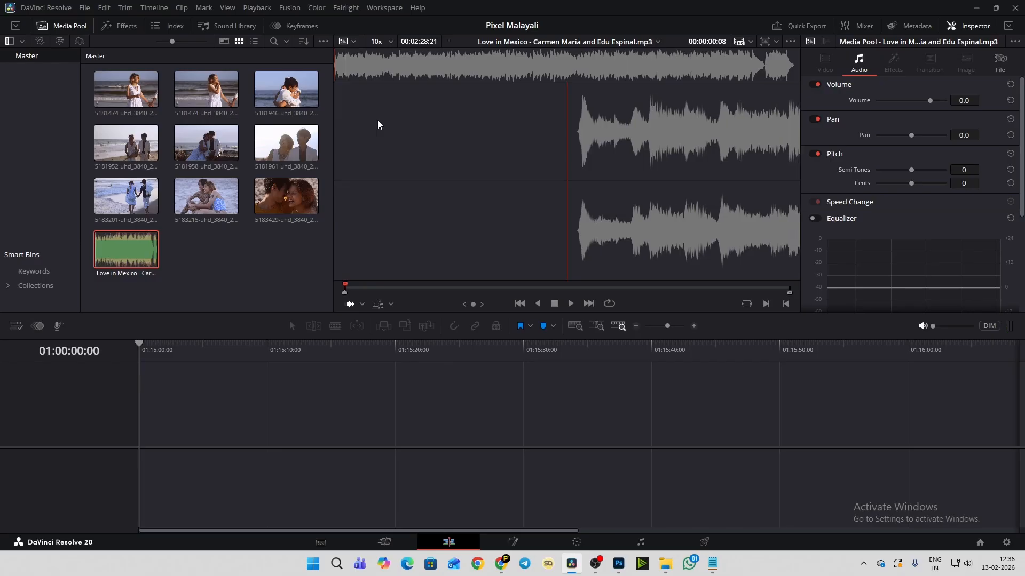
key("Right")
key("Right")
key("Right")
key("Right")
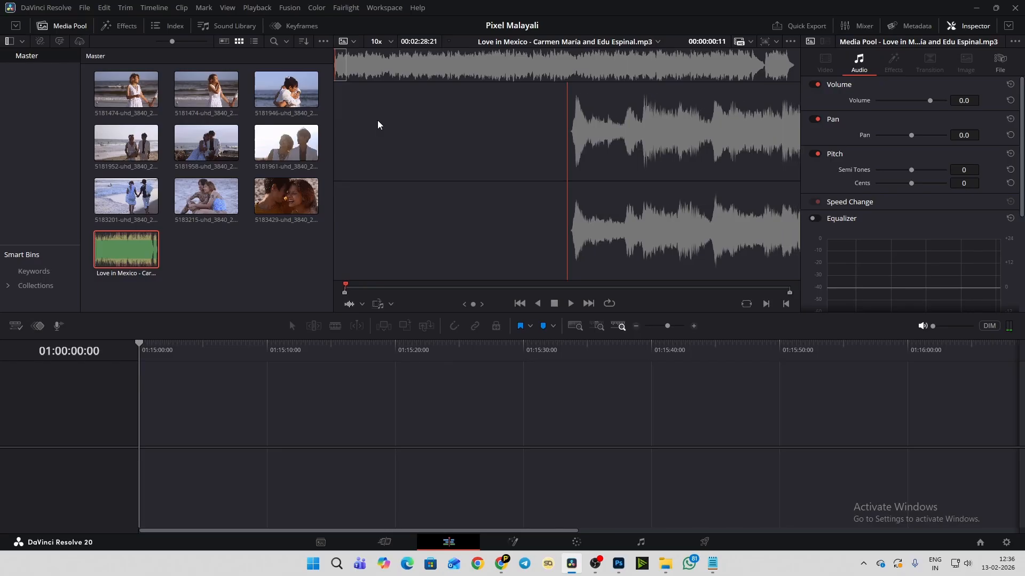
key("Left")
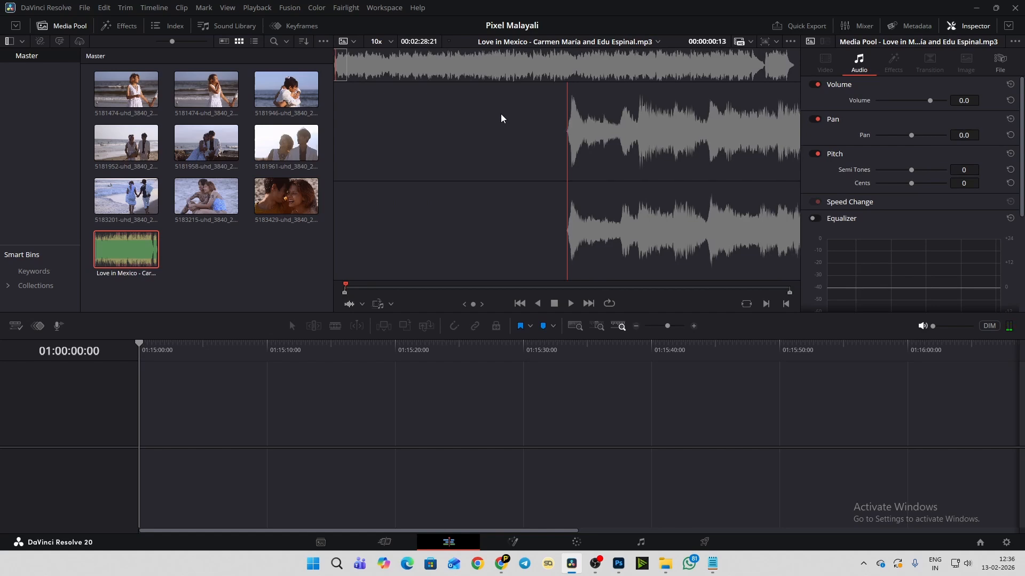
key("i")
- Place the trimmed Love in Mexico track on Audio 1 of a new timeline, aligned with the timeline start at 01:00:00:00
left_click_drag(592, 143, 162, 469)
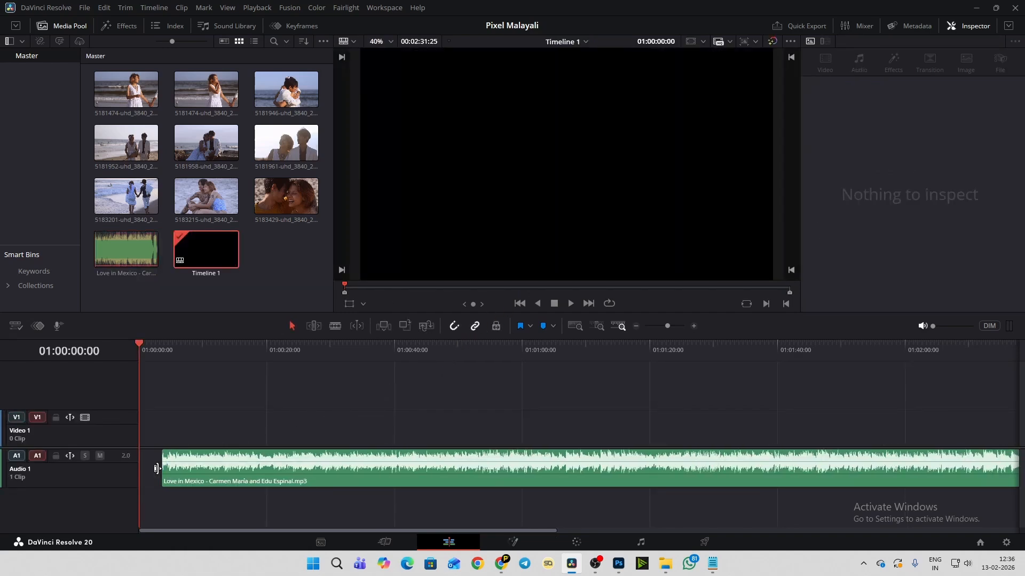
left_click_drag(312, 481, 290, 485)
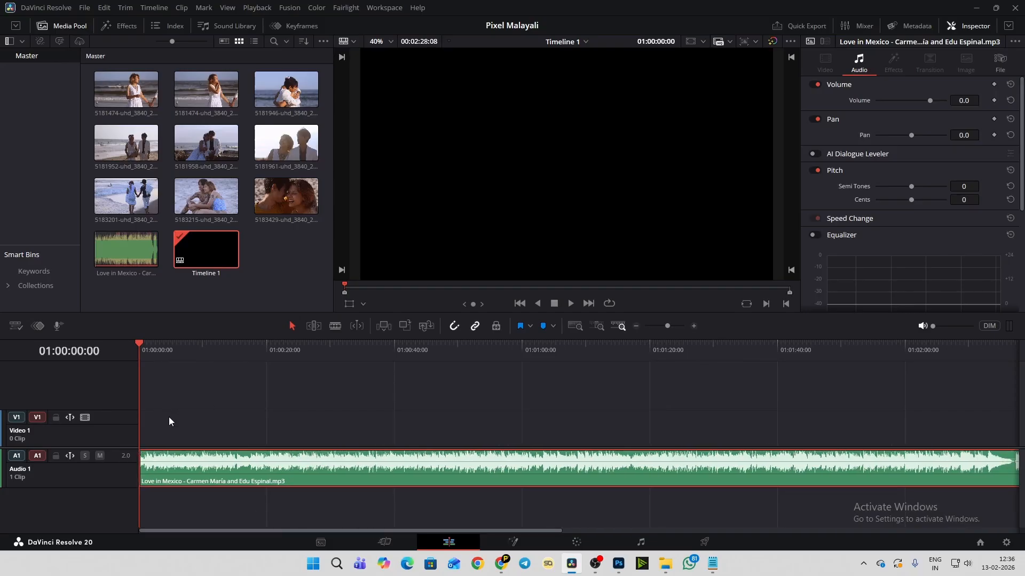
scroll(168, 417, "up", 5)
scroll(169, 417, "up", 2)
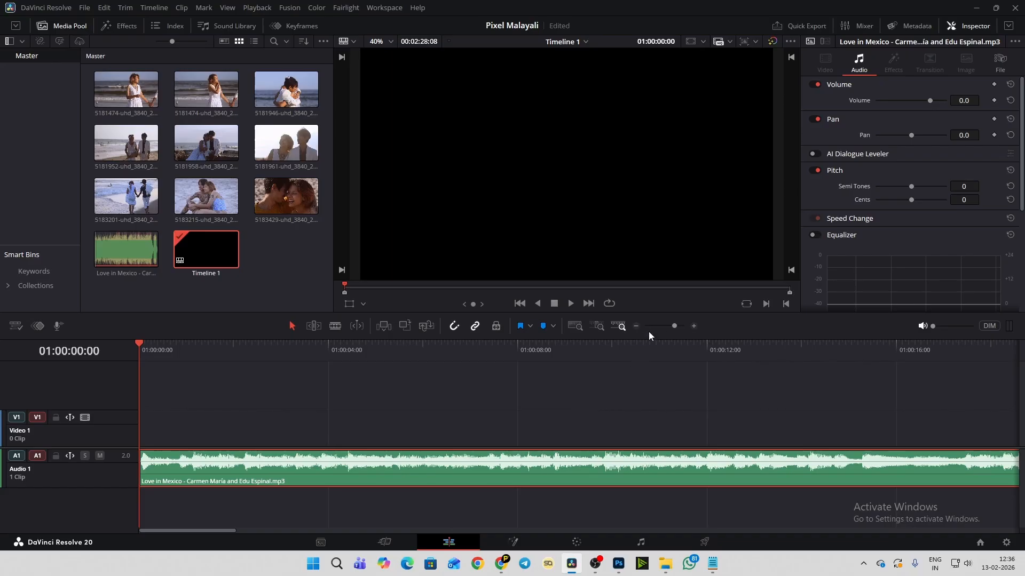
mouse_move(675, 326)
left_mouse_down()
mouse_move(663, 327)
mouse_move(674, 338)
left_mouse_up()
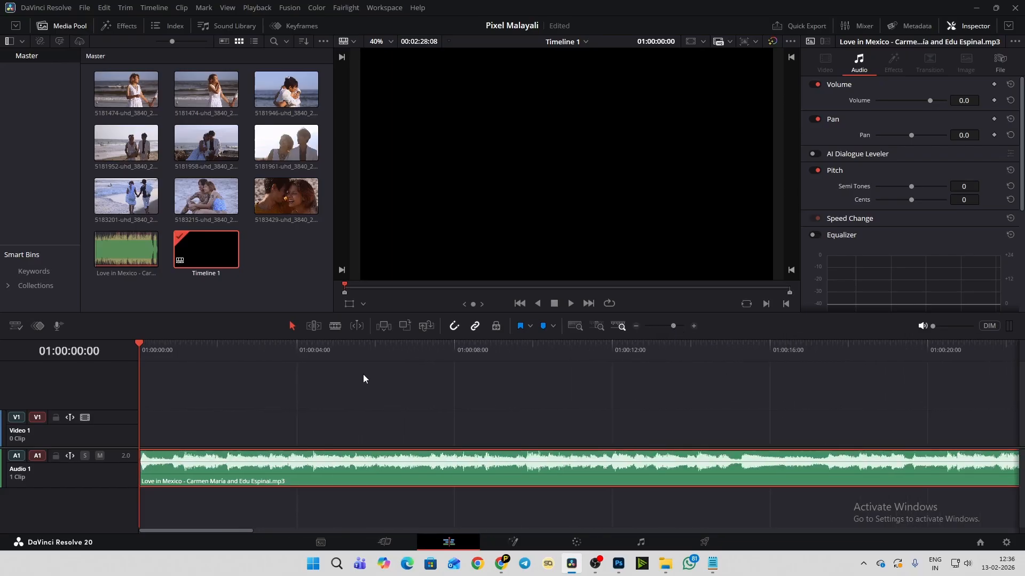
scroll(363, 378, "up", 1)
- Load clip 5181961 in the source viewer, review its opening and mark an In point at 00:00:01:29
left_click(266, 266)
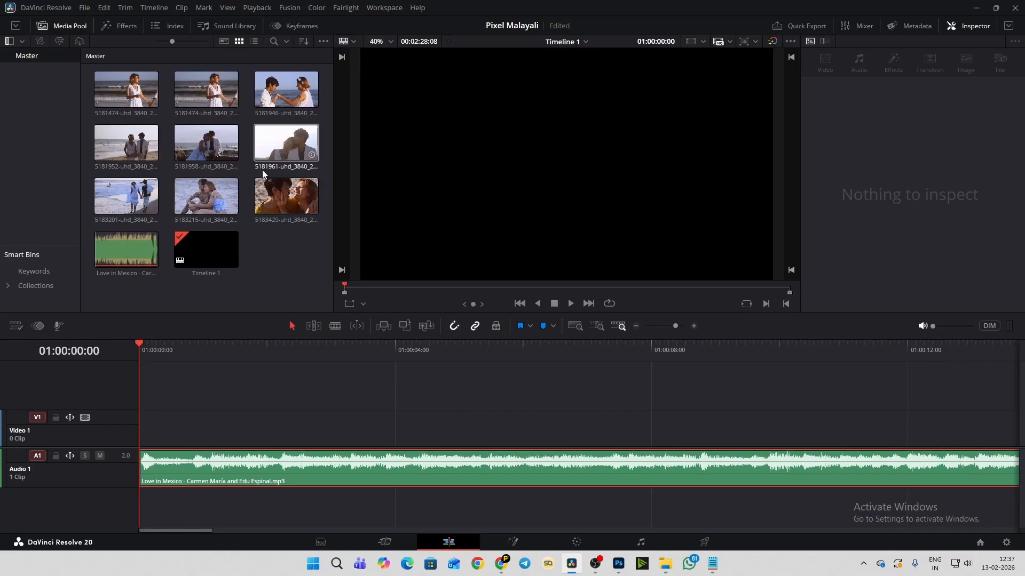
double_click(287, 168)
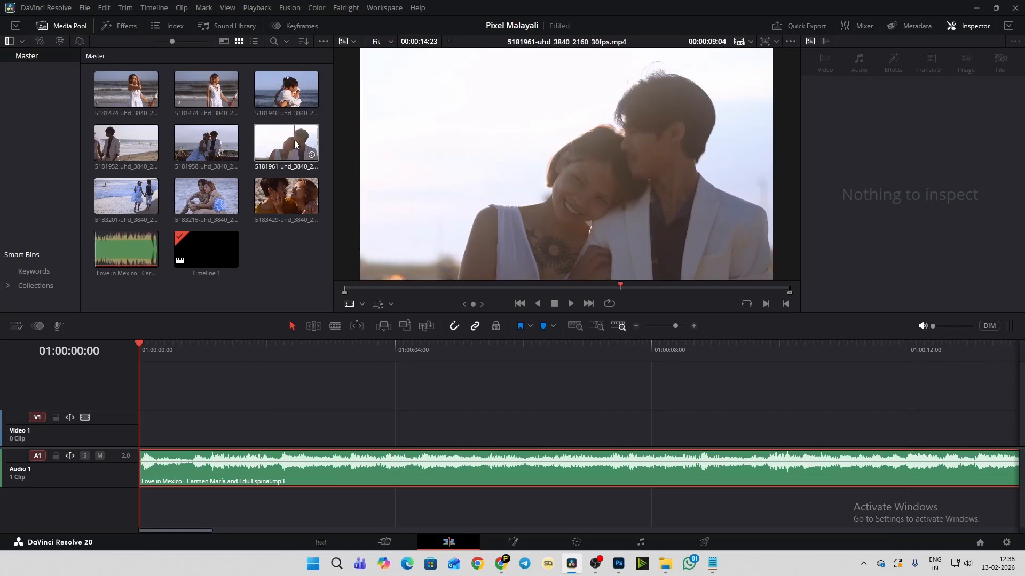
left_click(265, 145)
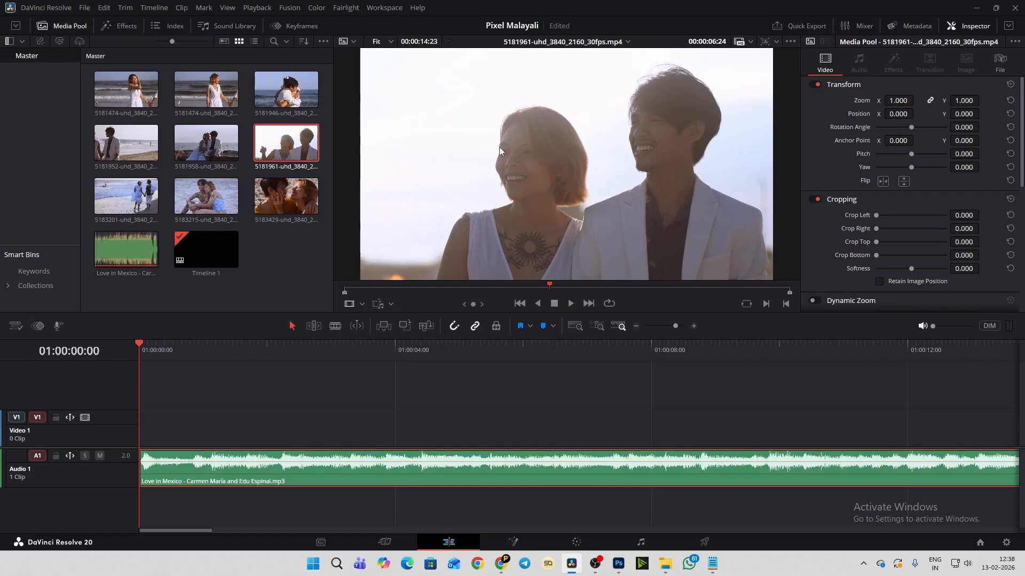
left_click_drag(549, 282, 344, 289)
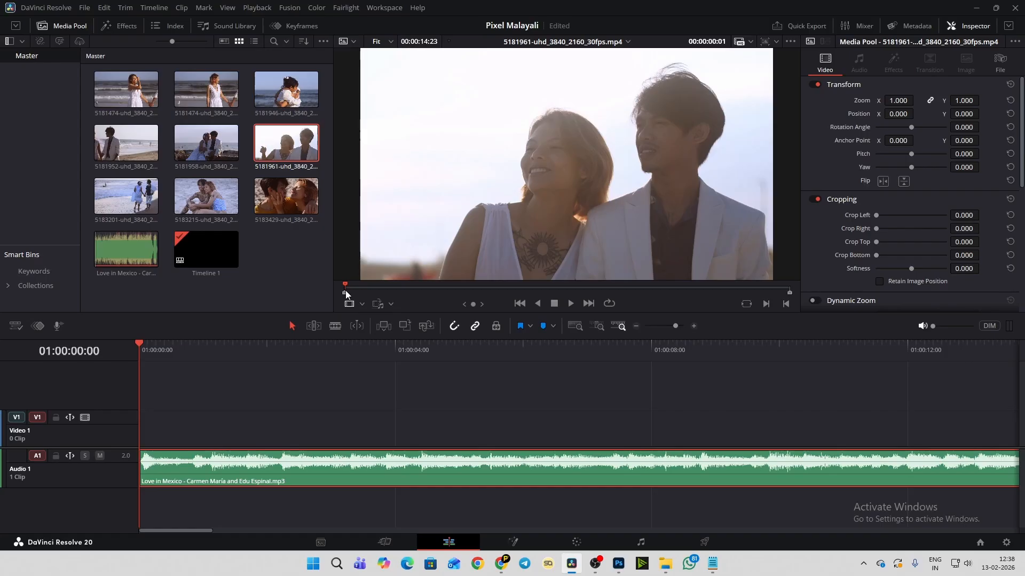
key("space")
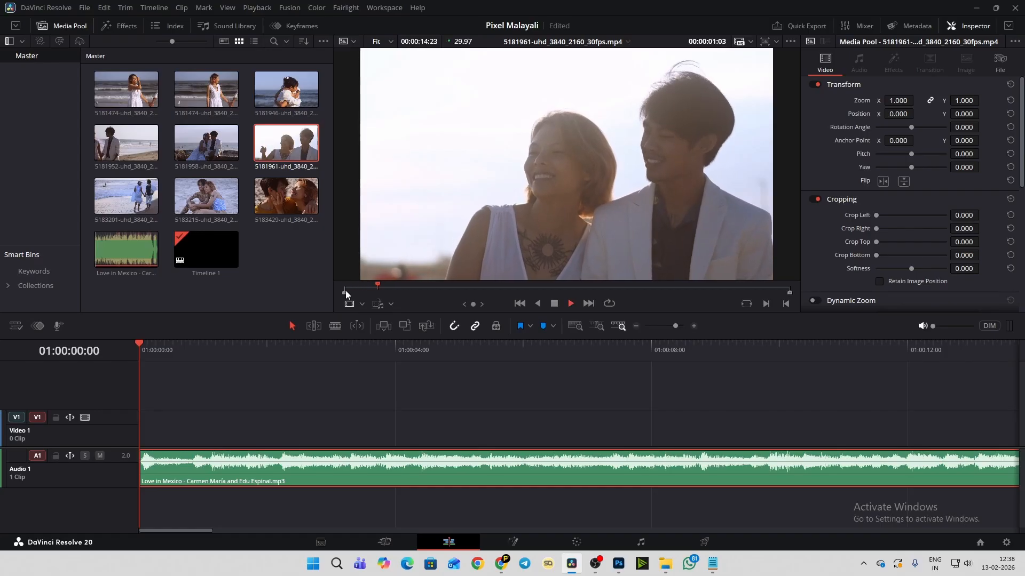
key("space")
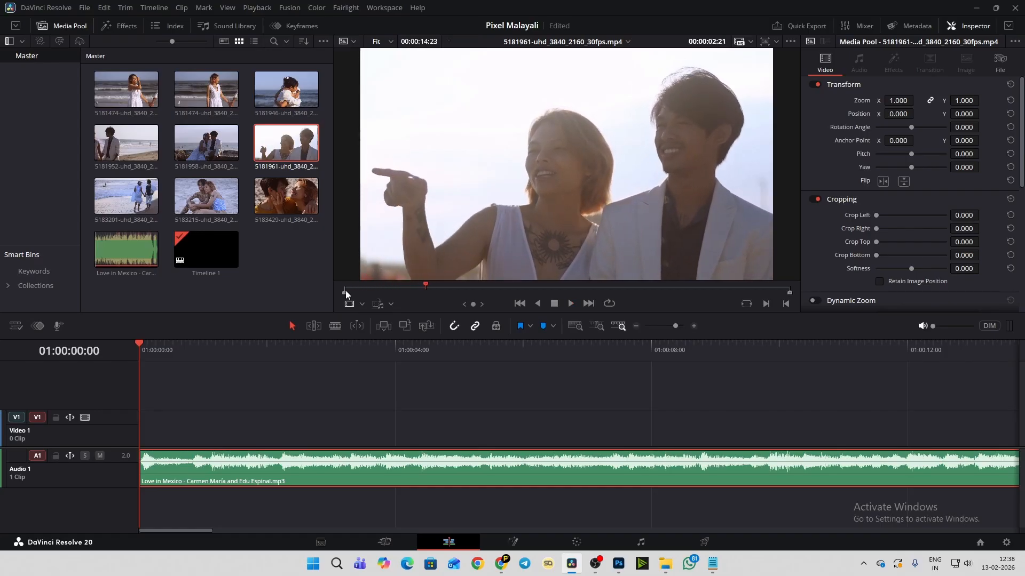
left_click_drag(425, 284, 404, 290)
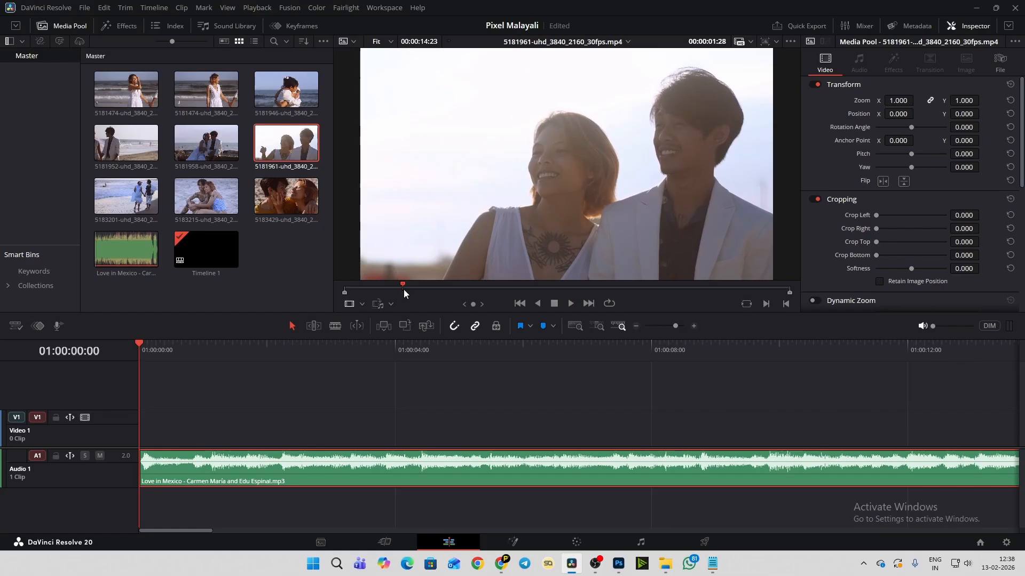
key("i")
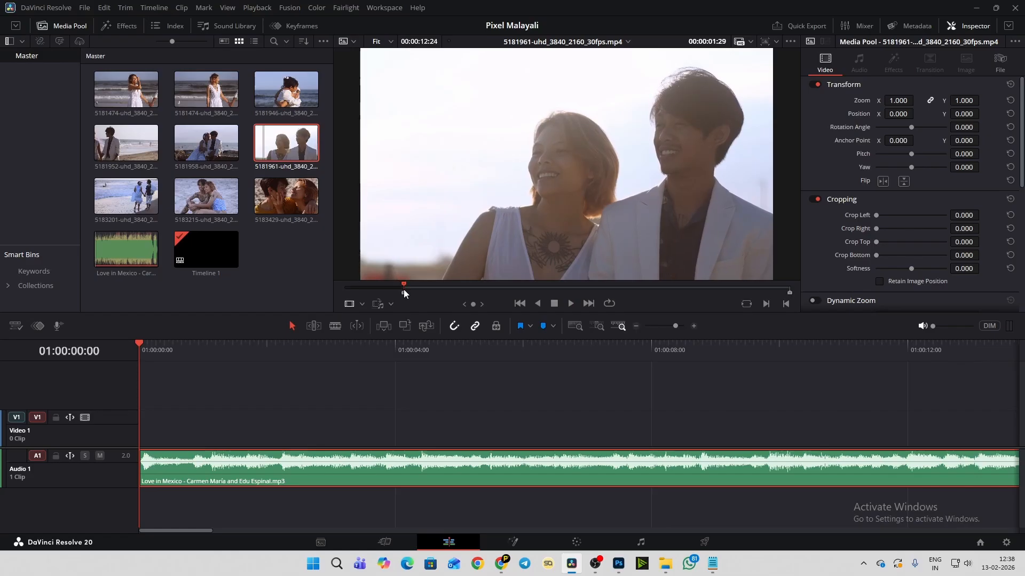
- Play clip 5181961 onward and mark its Out point at 00:00:06:16
key("space")
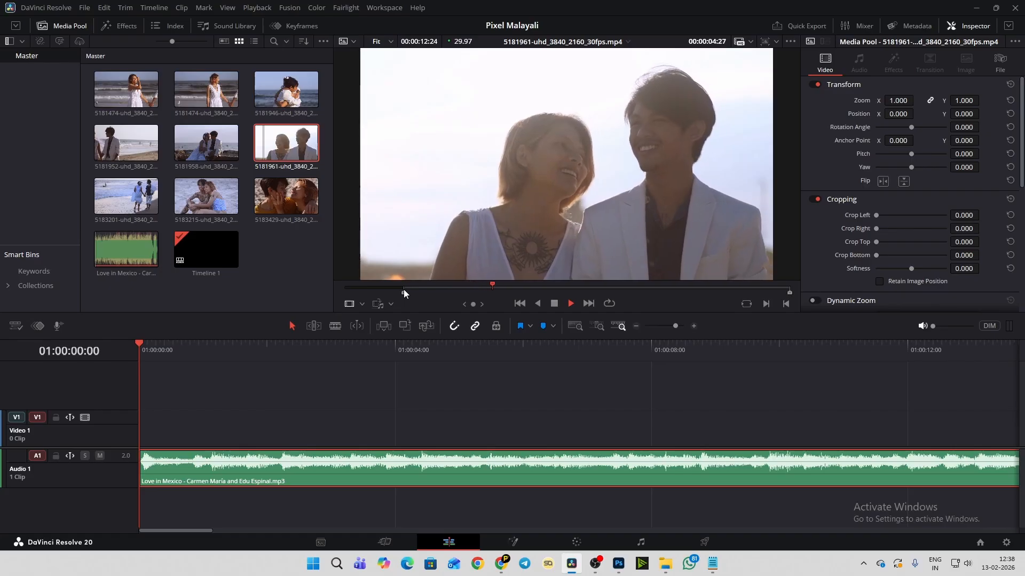
key("space")
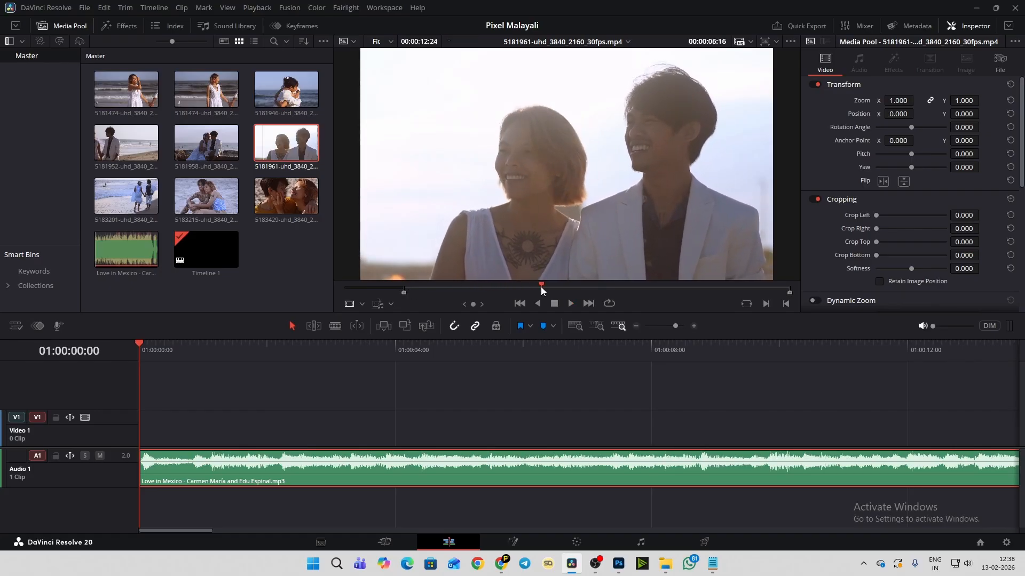
key("o")
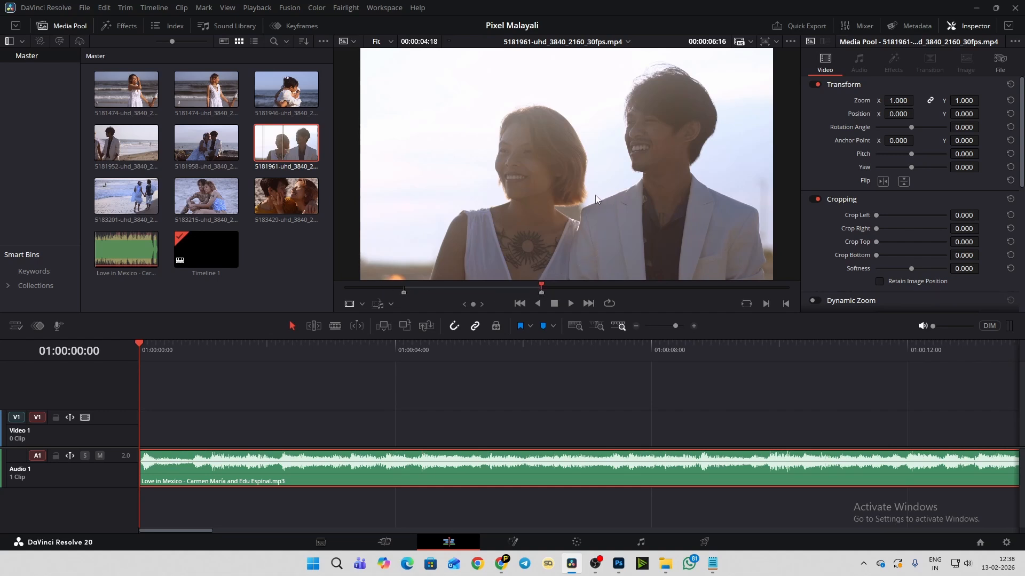
- Place the marked section of clip 5181961 at the start of Video 1, and delete it from the timeline
left_click_drag(573, 174, 135, 423)
left_click(185, 425)
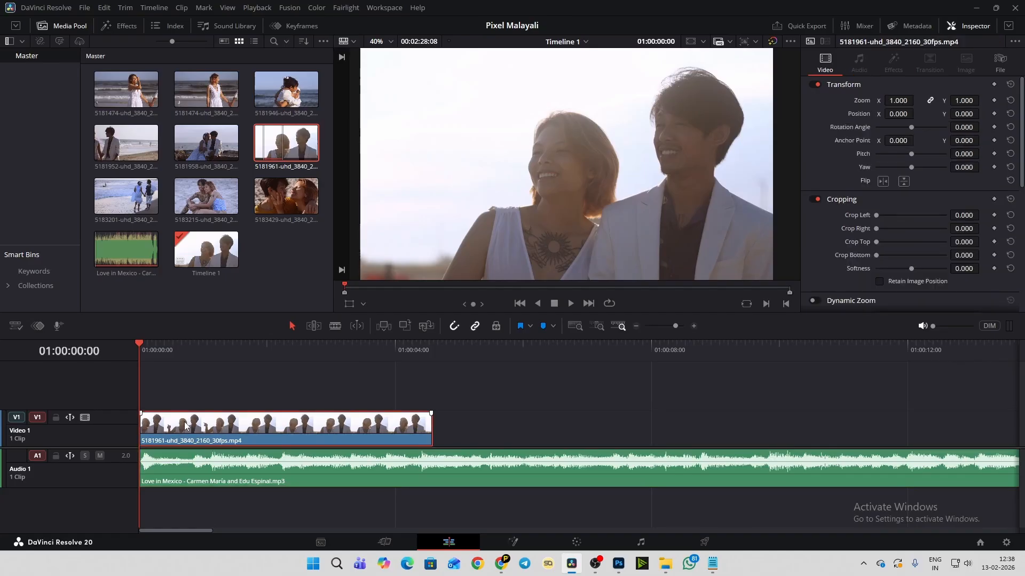
key("Delete")
- Disable the V1 source patch and try to place the marked section of clip 5181961 on Video 1
left_click(20, 422)
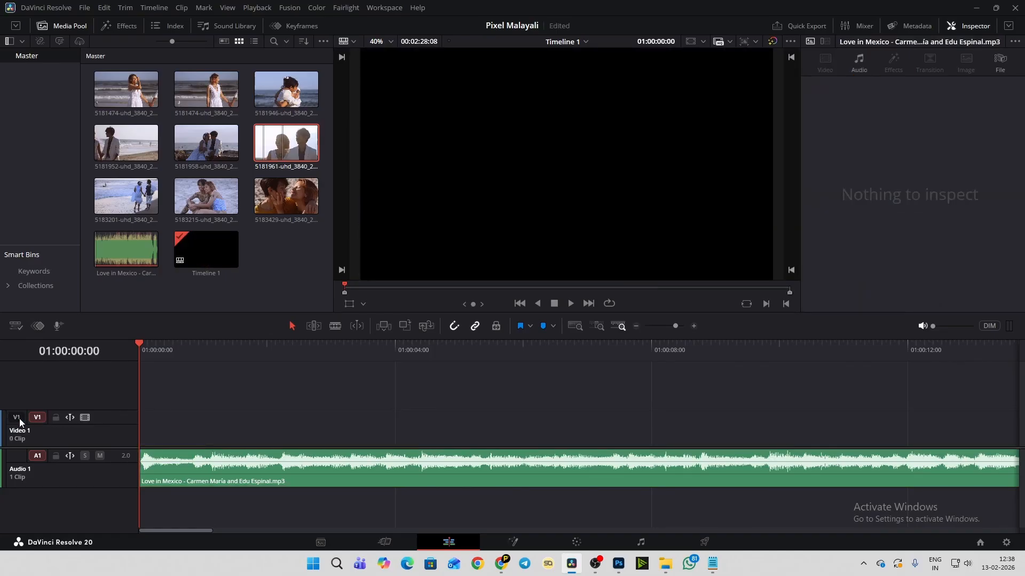
left_click(21, 422)
left_click(20, 422)
double_click(302, 139)
left_click_drag(584, 201, 341, 421)
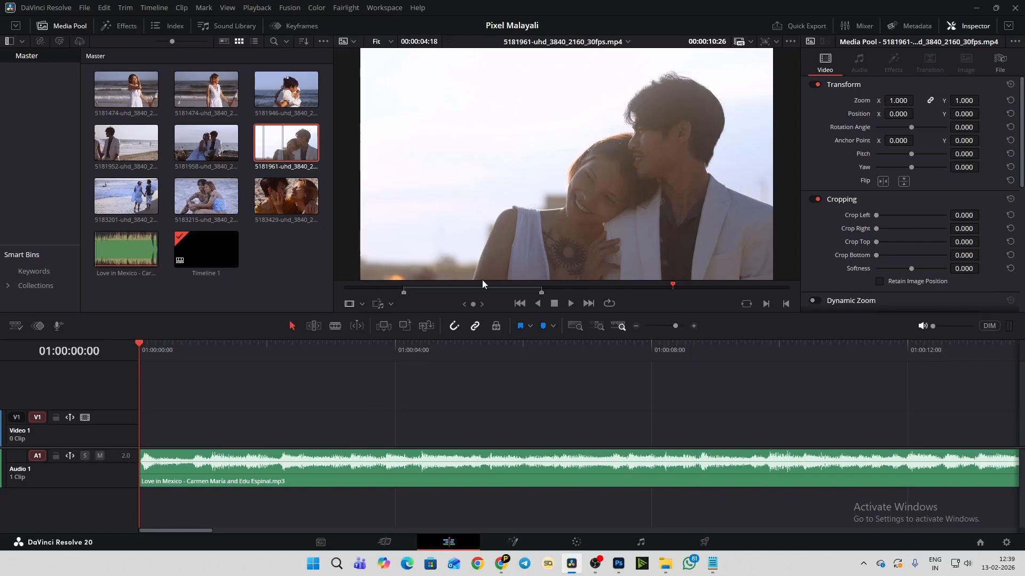
left_click_drag(481, 279, 192, 430)
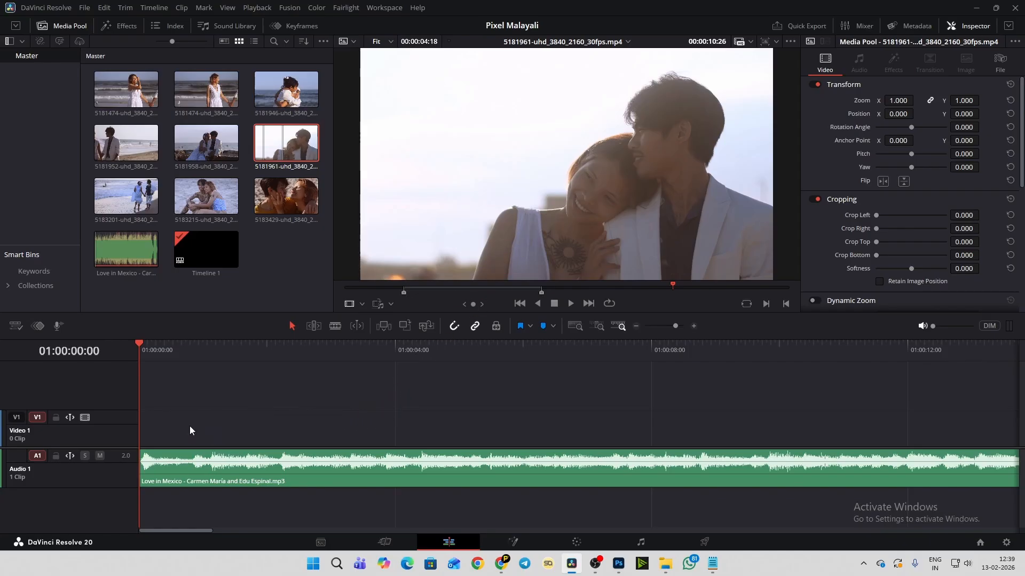
- Re-enable the V1 source patch and increase the height of the Video 1 track
left_click(16, 419)
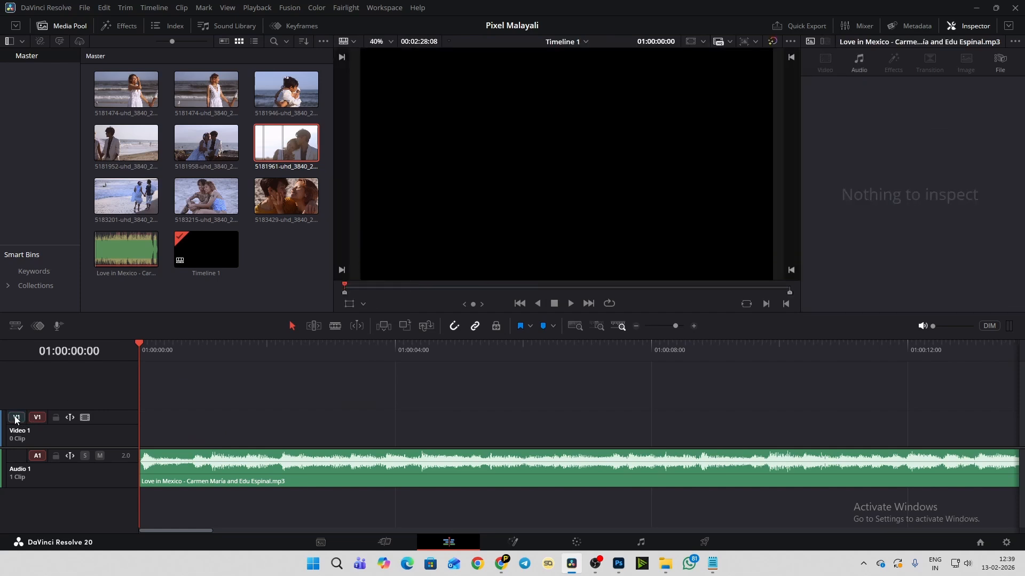
left_click_drag(82, 410, 83, 390)
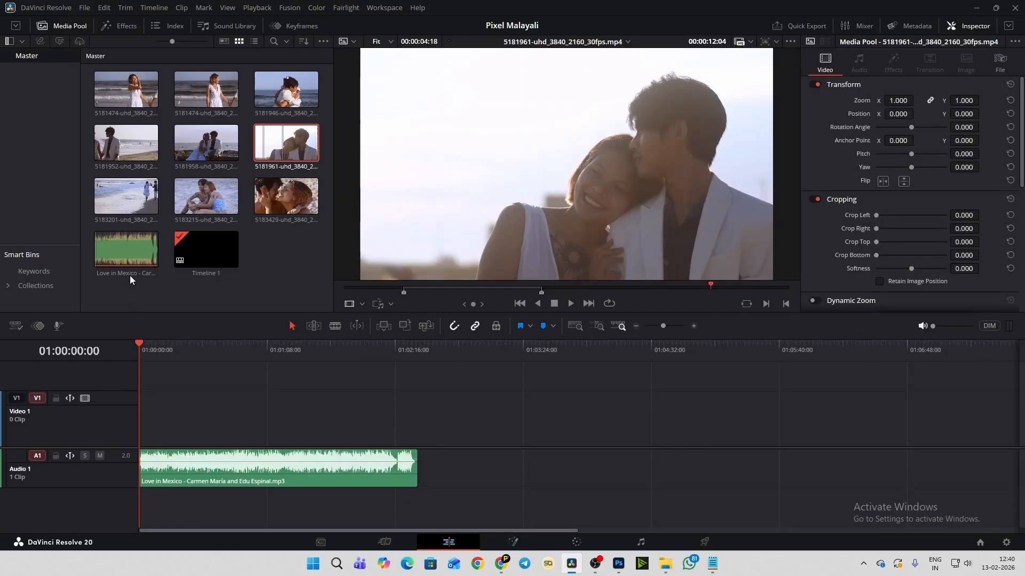
- Disable the A1 source patch for the Love in Mexico track and try to place the music on Audio 1
left_click(127, 256)
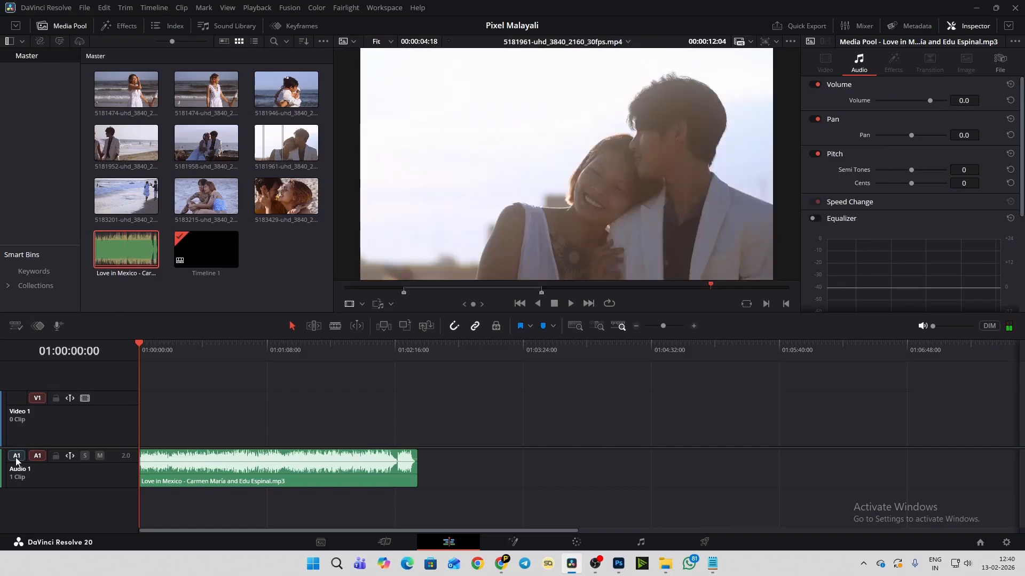
left_click(130, 249)
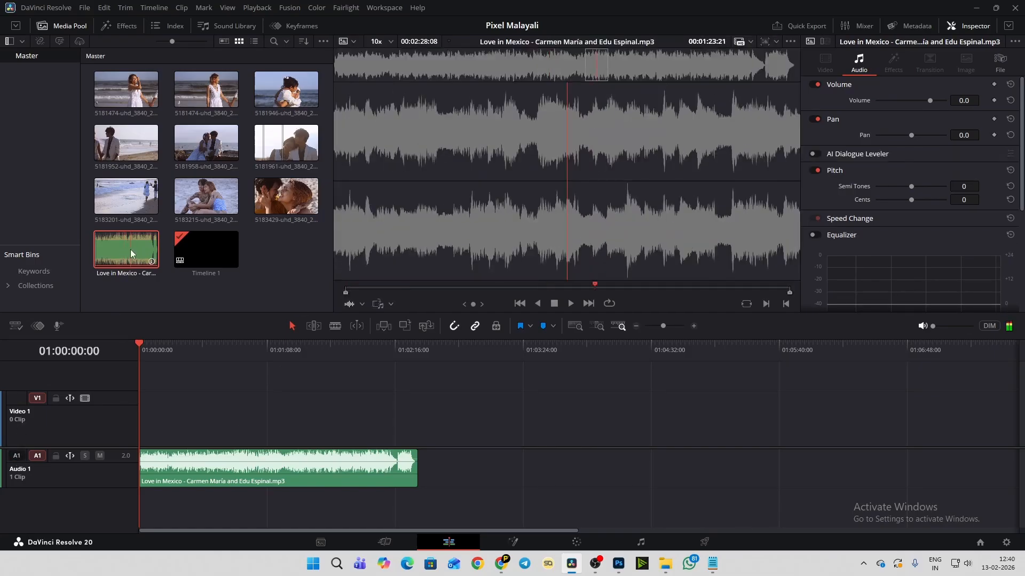
double_click(130, 249)
left_click_drag(563, 223, 477, 468)
left_click_drag(439, 266, 455, 450)
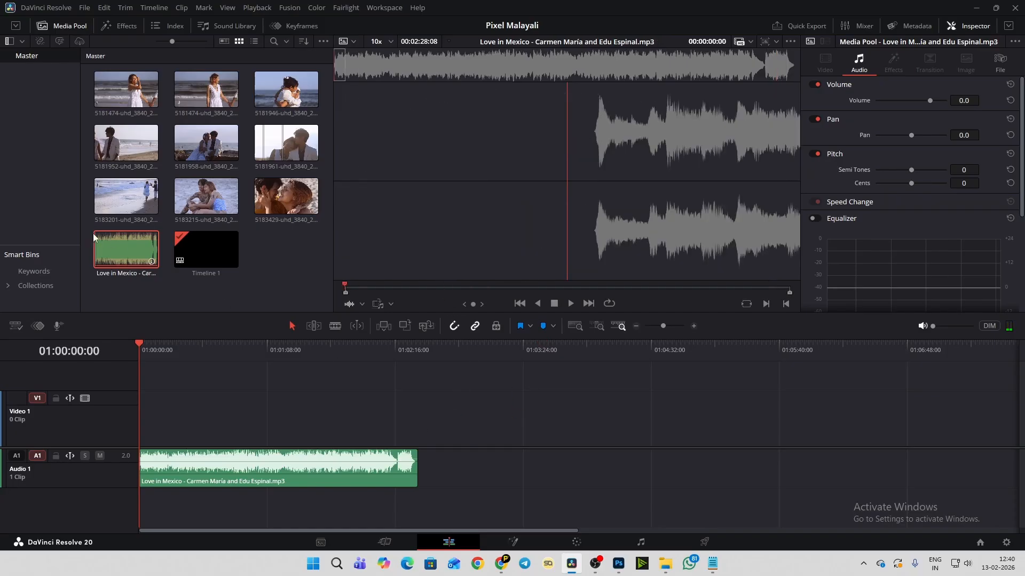
left_click_drag(94, 237, 460, 475)
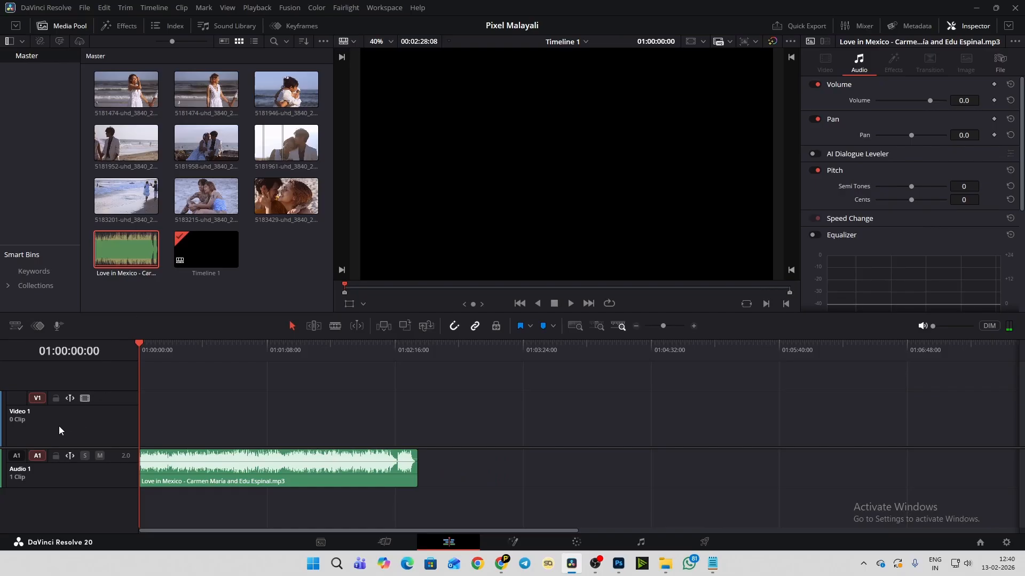
- Enable the V1 source patch for clip 5181961 and place its marked section on Video 1 at 01:00:00:00
left_click(277, 152)
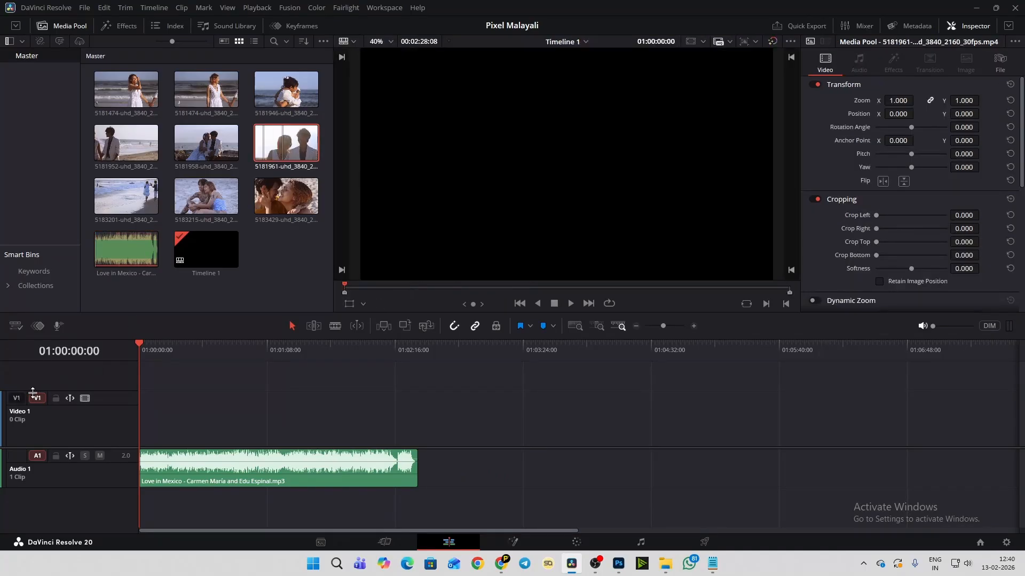
left_click(16, 400)
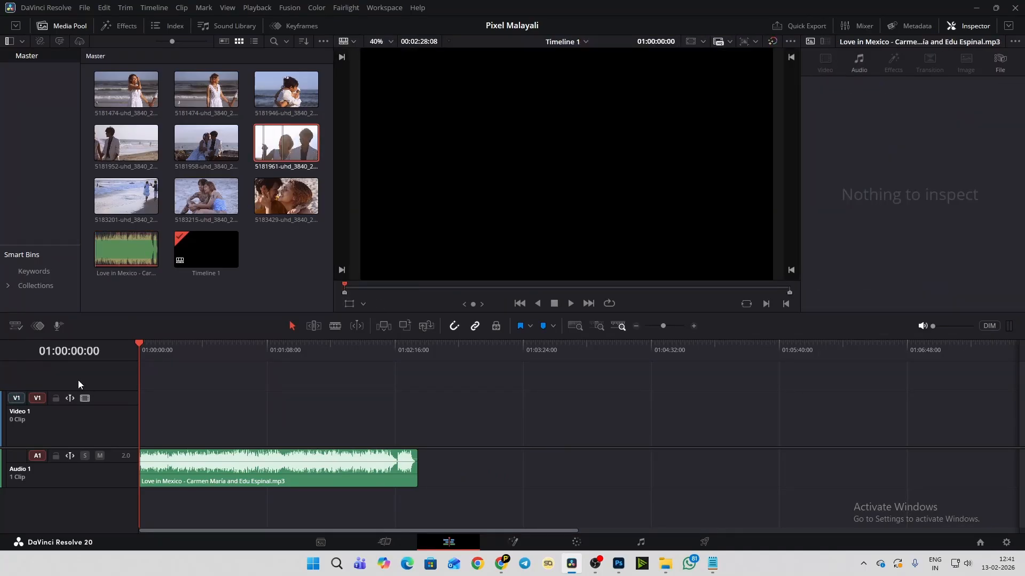
double_click(281, 153)
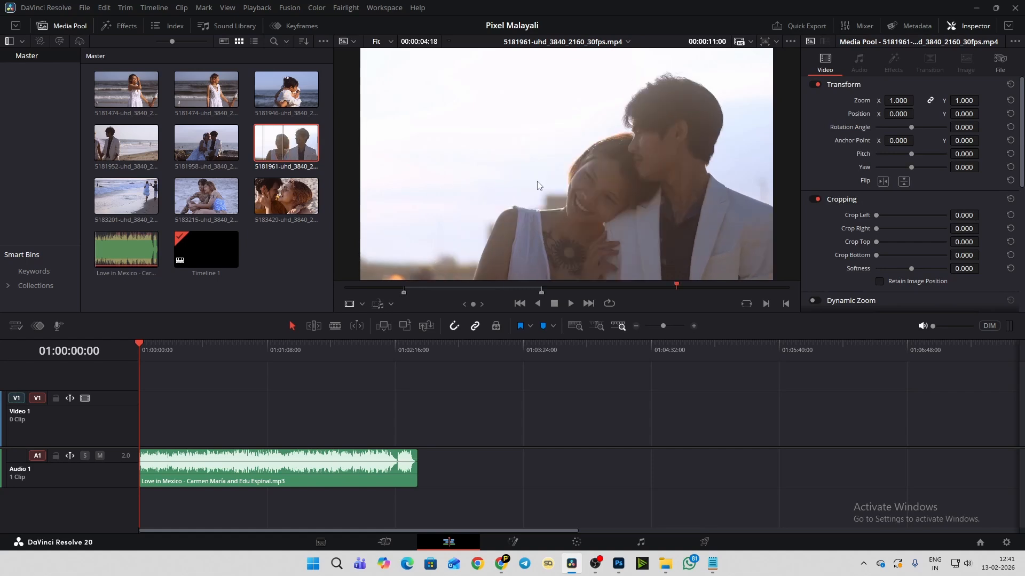
mouse_move(538, 185)
left_mouse_down()
mouse_move(504, 242)
mouse_move(313, 364)
mouse_move(191, 427)
mouse_move(150, 427)
left_mouse_up()
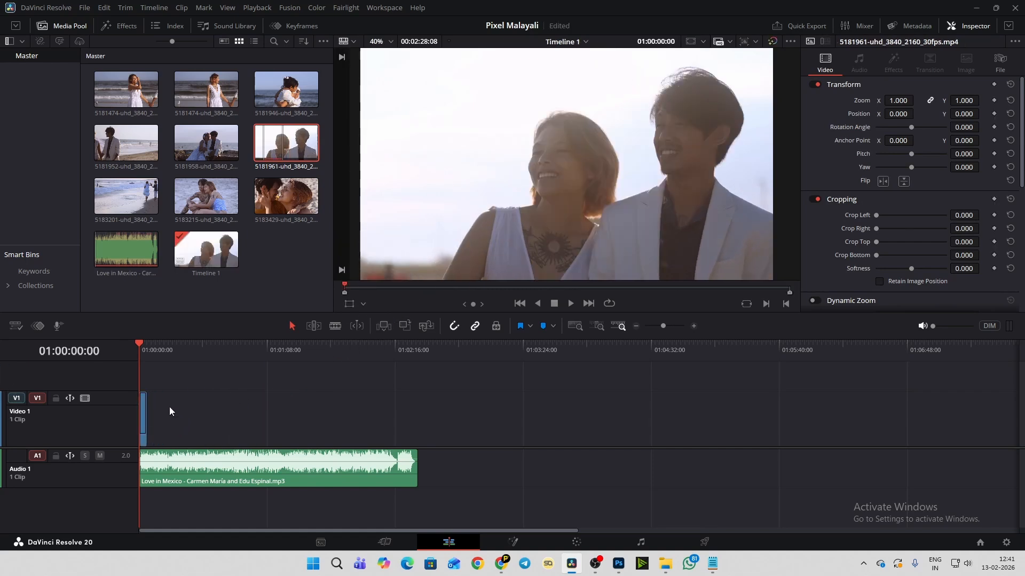
- Examine the placed clip by scrubbing it to 01:00:03:13, and return the playhead to the timeline start
scroll(312, 410, "up", 6)
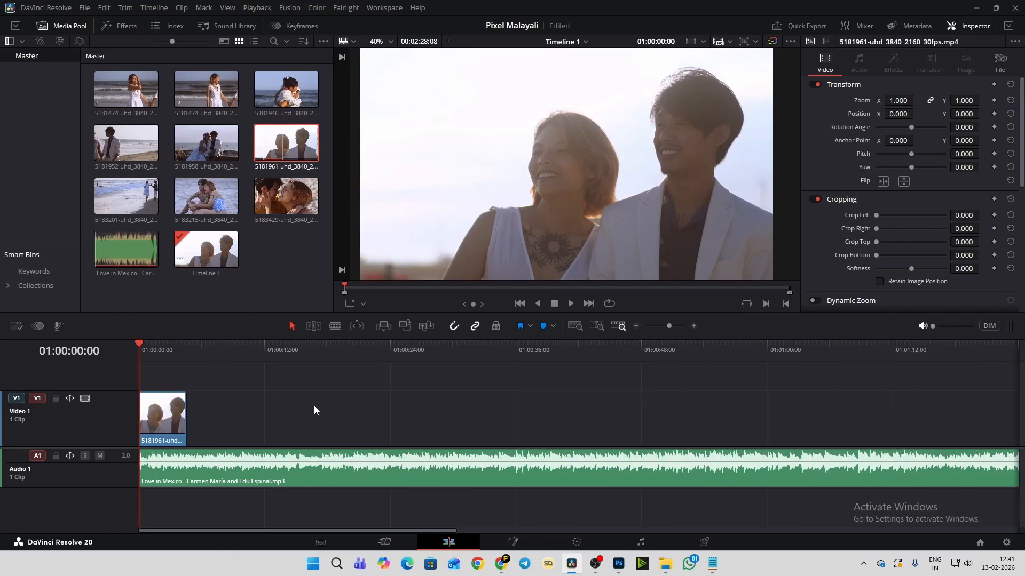
scroll(314, 406, "up", 5)
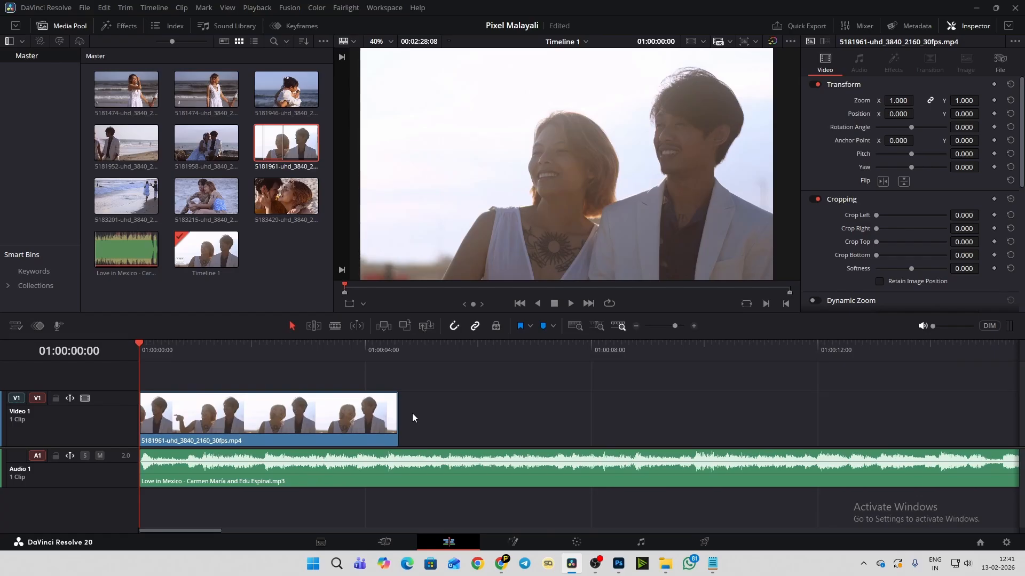
left_click_drag(674, 326, 677, 326)
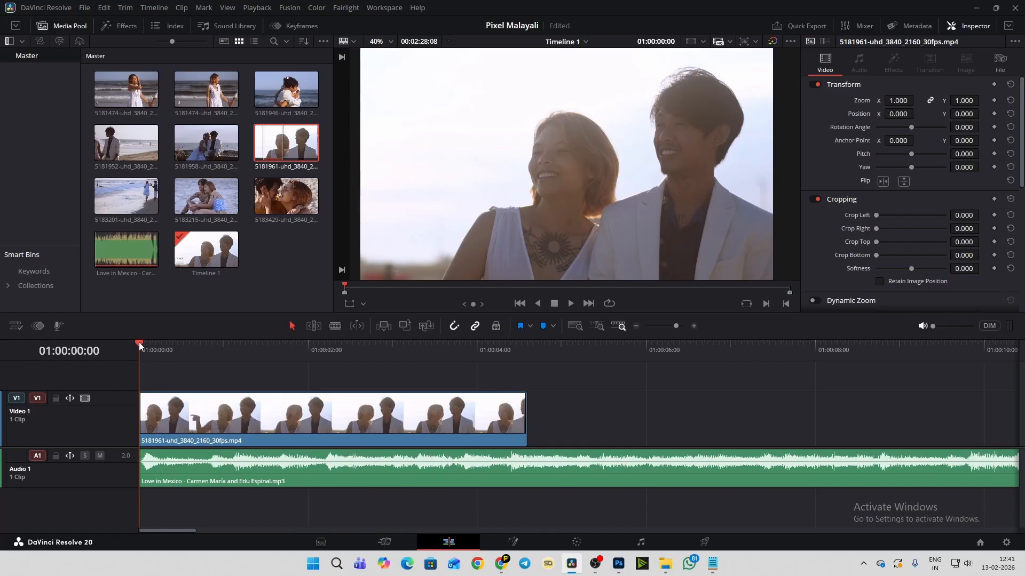
key("space")
left_click_drag(245, 347, 316, 344)
left_click_drag(228, 342, 428, 342)
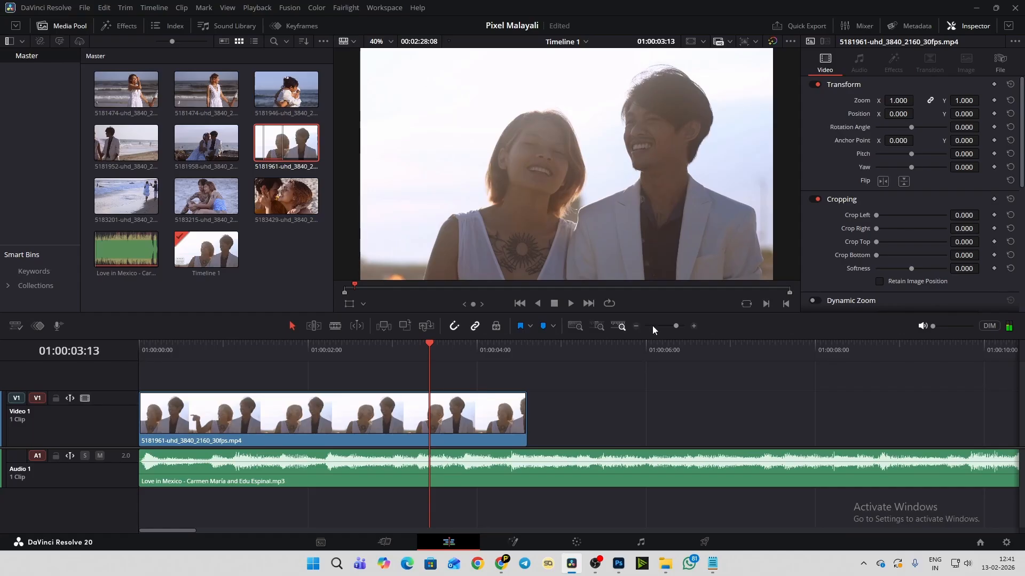
mouse_move(675, 326)
left_mouse_down()
mouse_move(686, 325)
mouse_move(675, 326)
left_mouse_up()
key("Home")
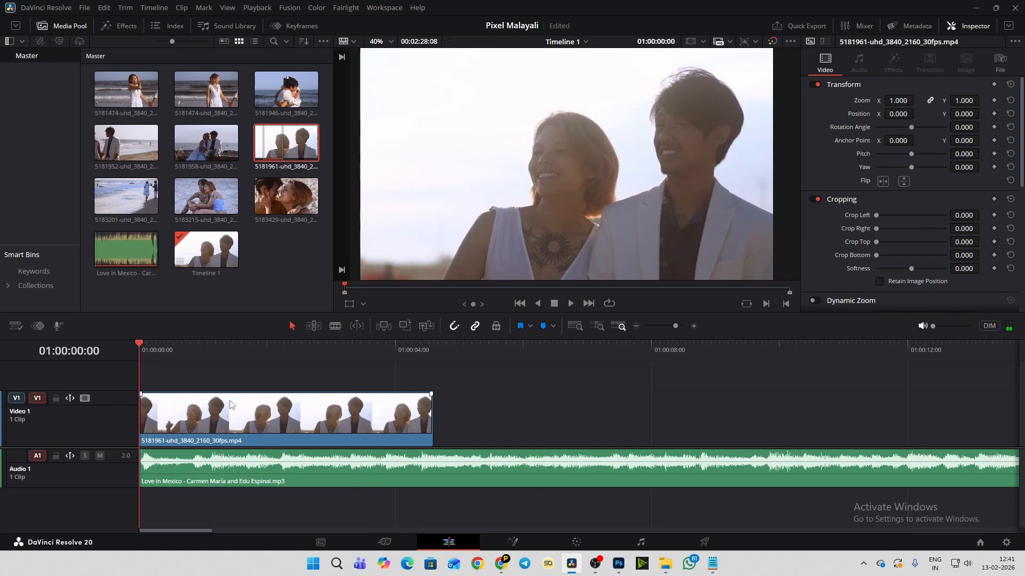
- Raise the monitoring volume to -11 dB while playing the music track with the clip
left_click(246, 470)
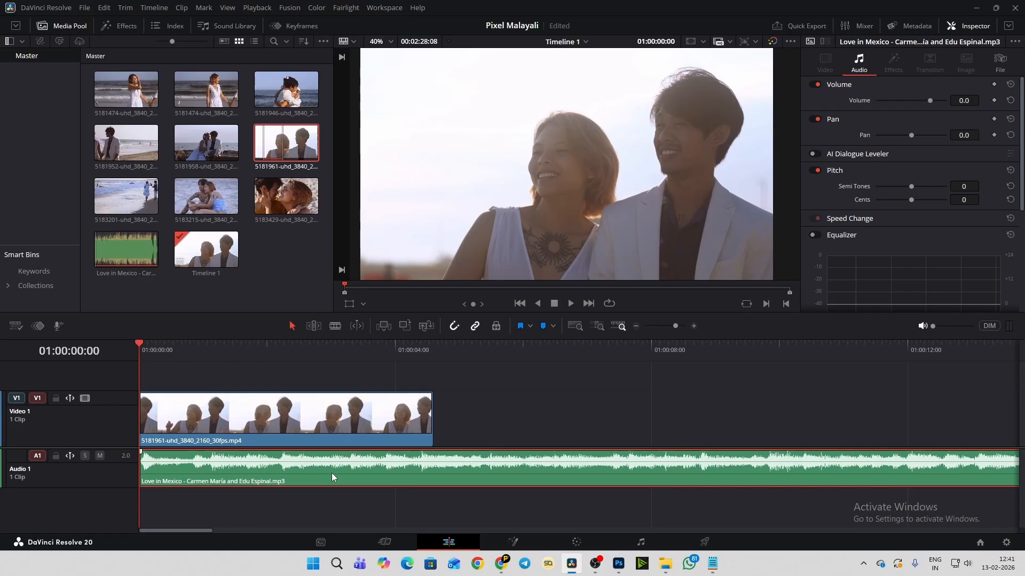
left_click(949, 326)
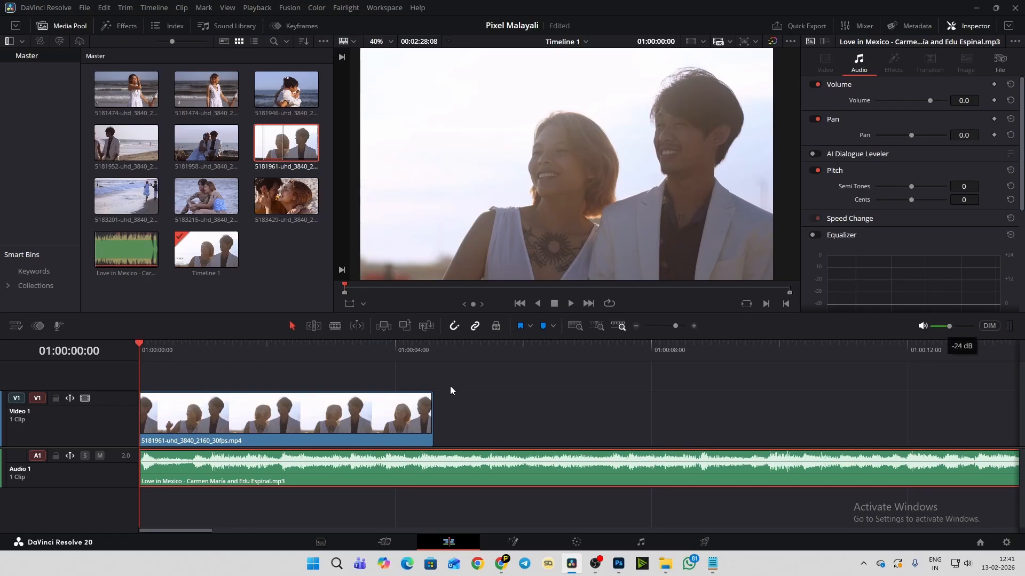
key("space")
key("space")
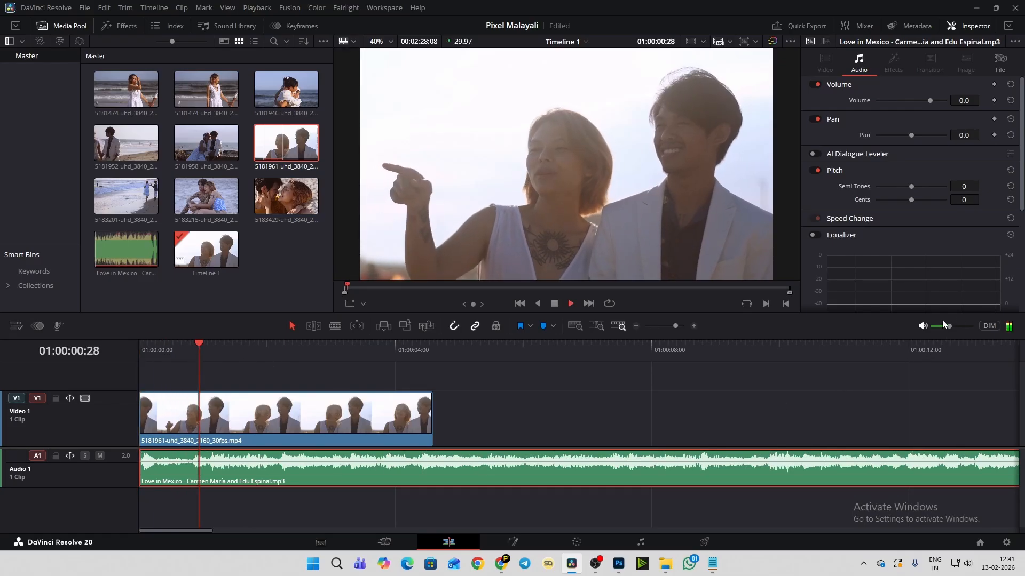
left_click_drag(949, 325, 958, 325)
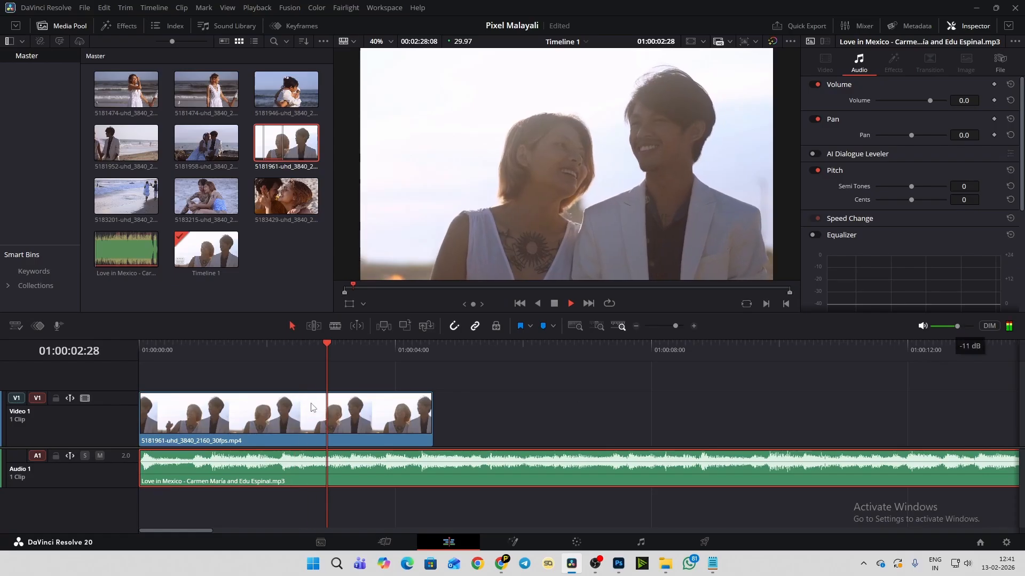
- Play the timeline again from its start and stop at 01:00:04:14, near the end of the first clip
left_click_drag(149, 348, 120, 346)
key("space")
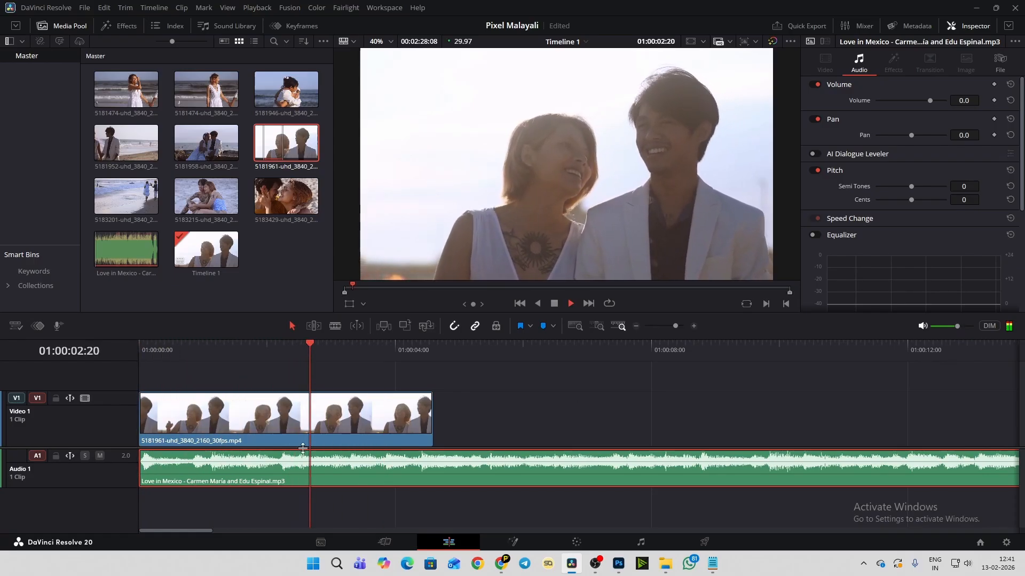
key("space")
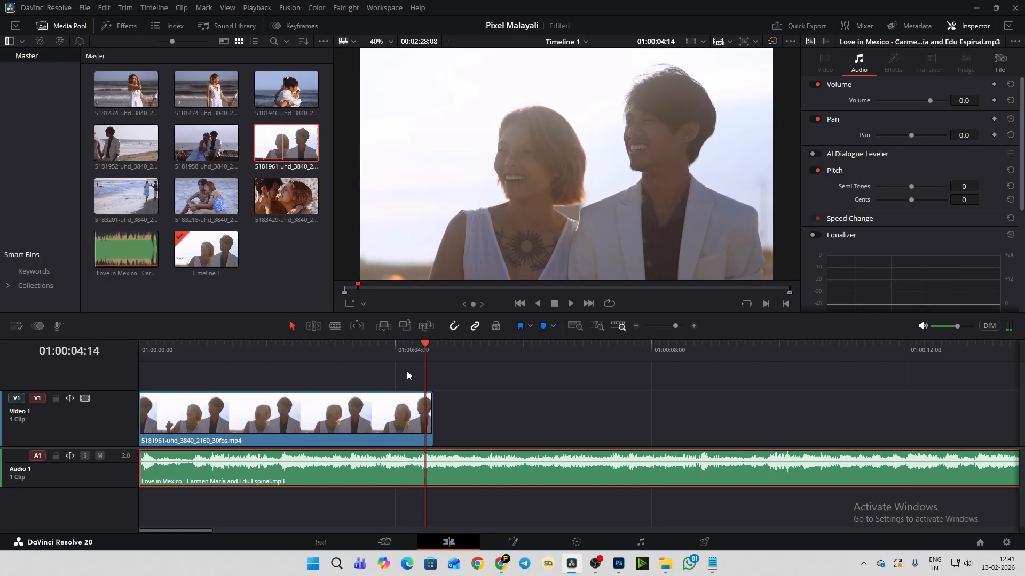
- Replay the music around the end of the first clip and park the playhead at 01:00:04:06
left_click(384, 345)
key("space")
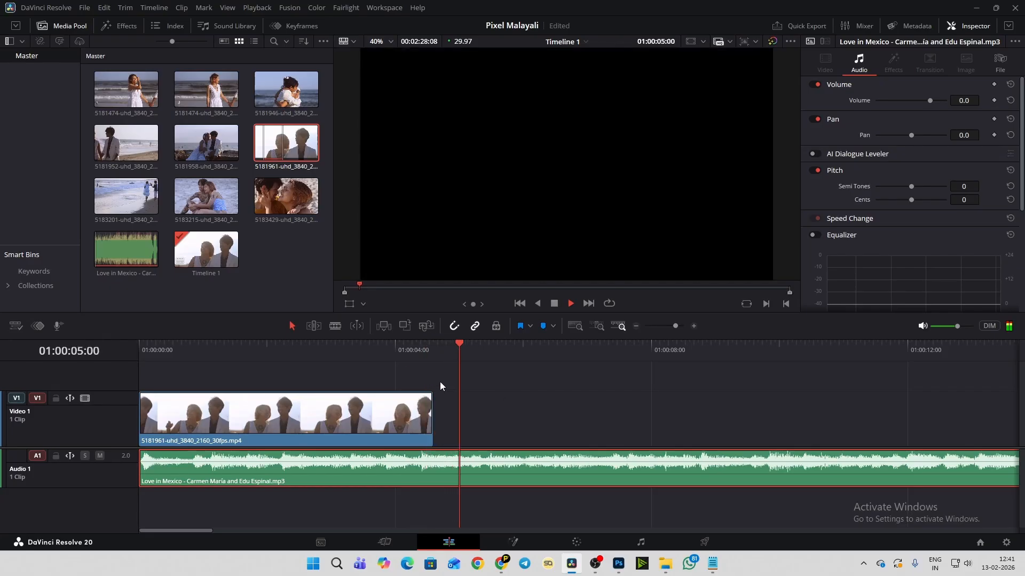
left_click(373, 348)
key("space")
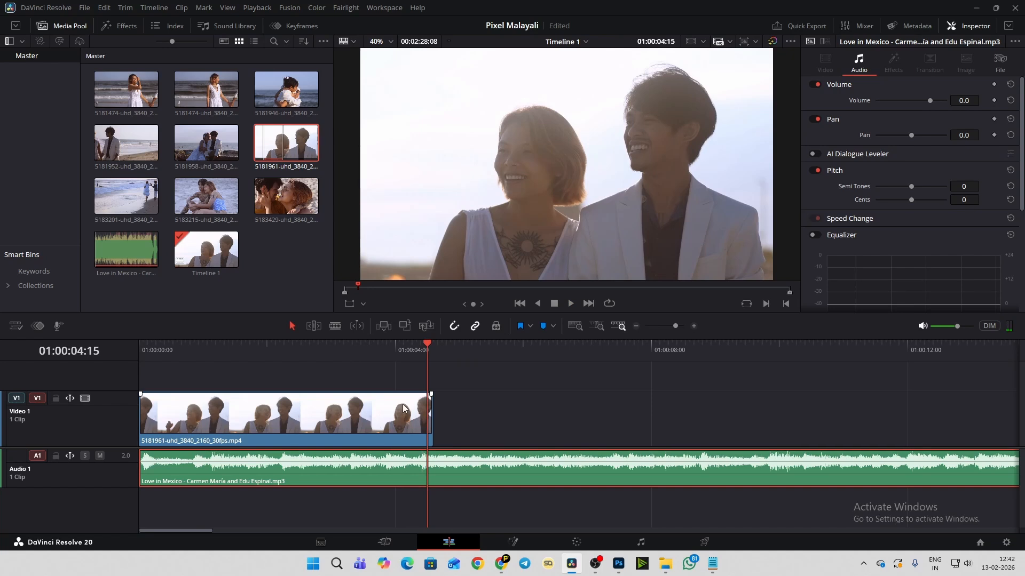
left_click(409, 351)
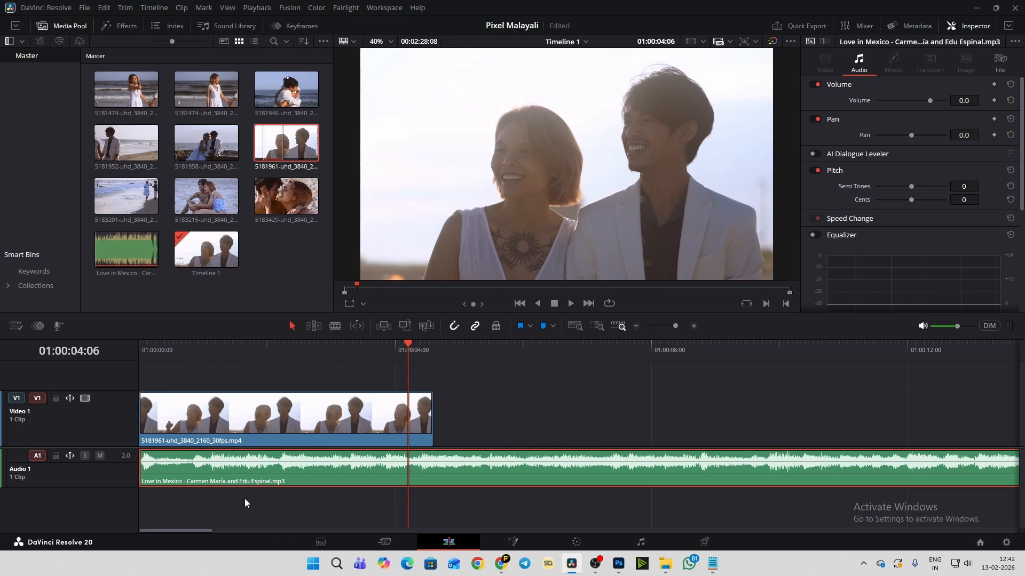
- Play the timeline from 01:00:00:00 and stop on the music change at 01:00:04:15
left_click_drag(220, 341, 115, 350)
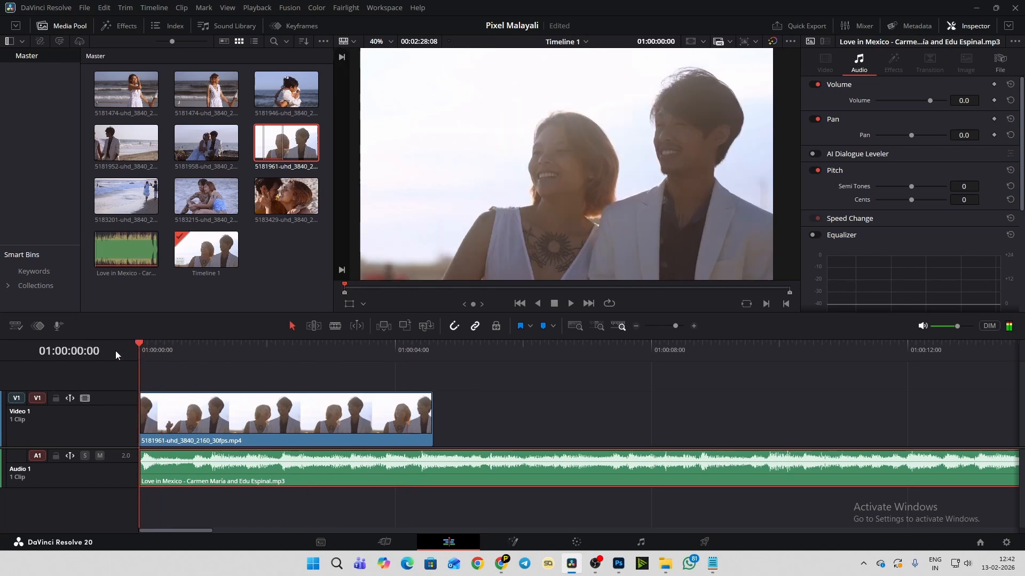
key("space")
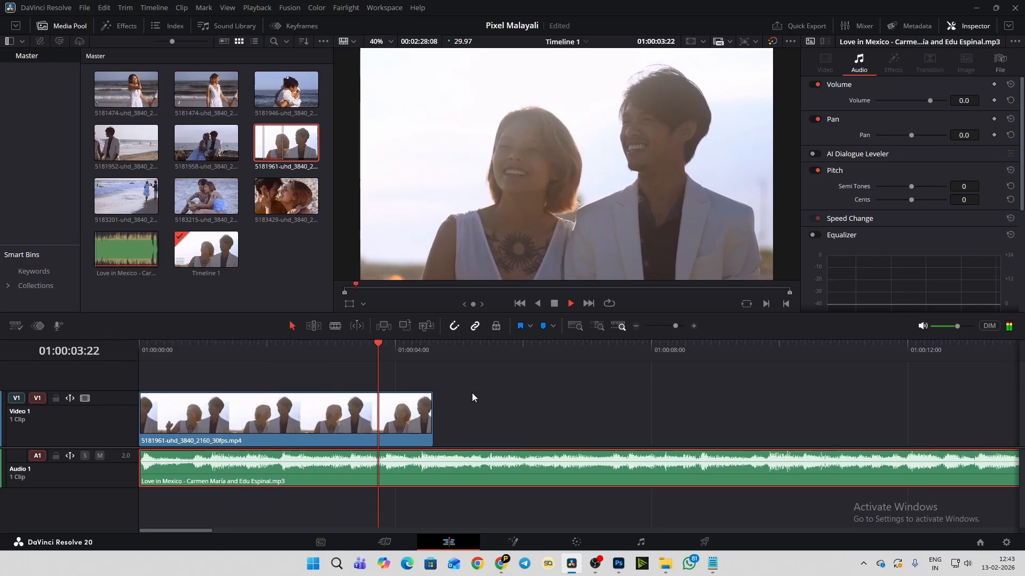
key("space")
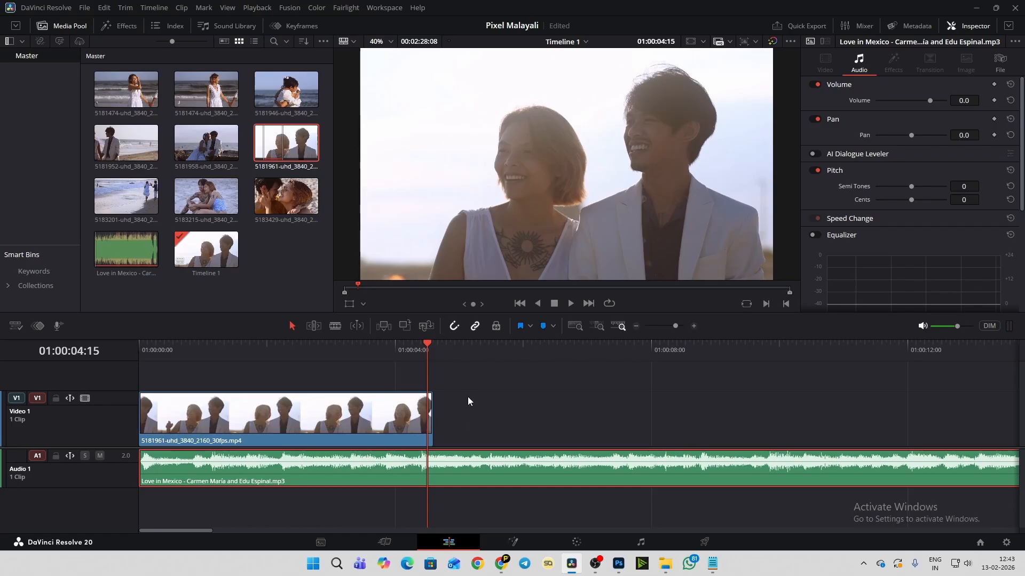
- Position the playhead at 01:00:04:12, where the music waveform peaks near the end of the first clip
scroll(450, 472, "up", 5)
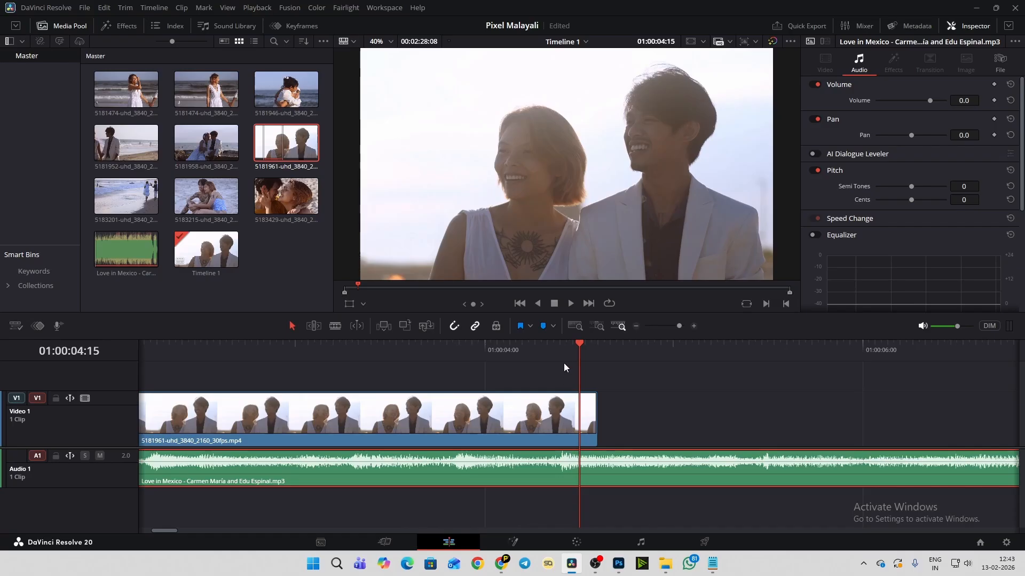
scroll(576, 470, "up", 3)
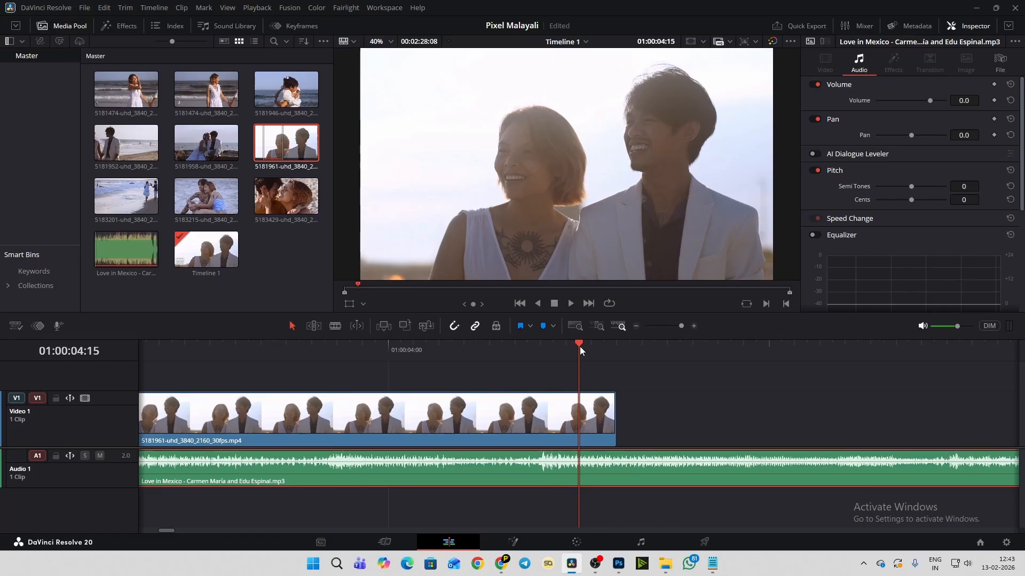
left_click(544, 344)
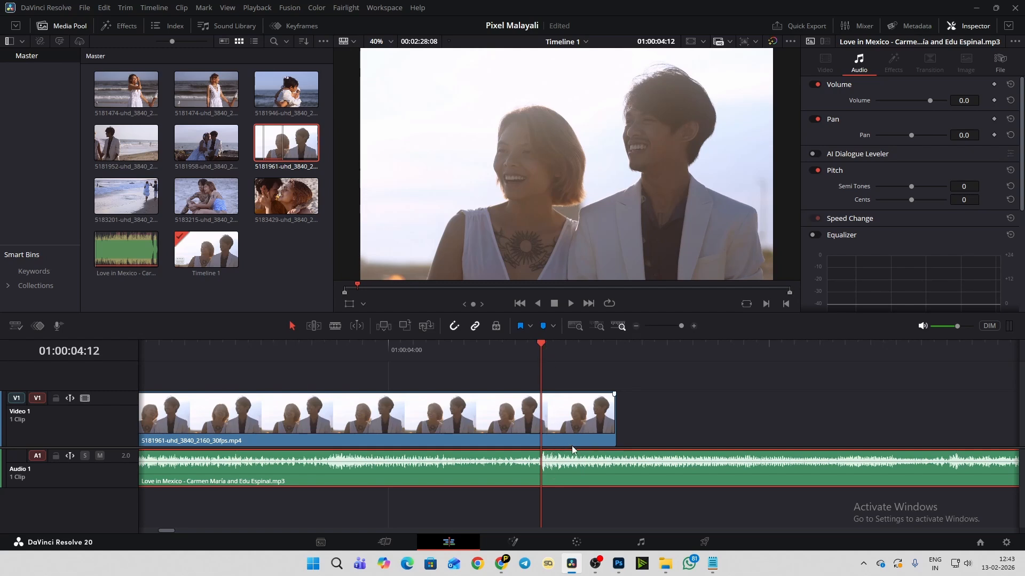
- Try trimming the end of clip 5181961 back to the playhead at 01:00:04:12, and undo the trim
left_click(611, 415)
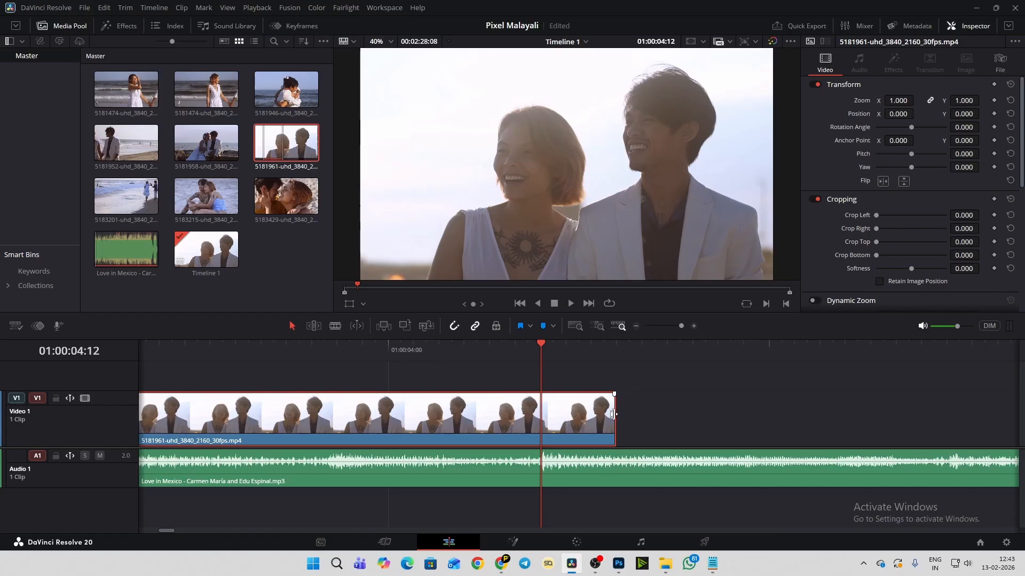
left_click_drag(612, 414, 539, 415)
left_click(586, 416)
key("ctrl+z")
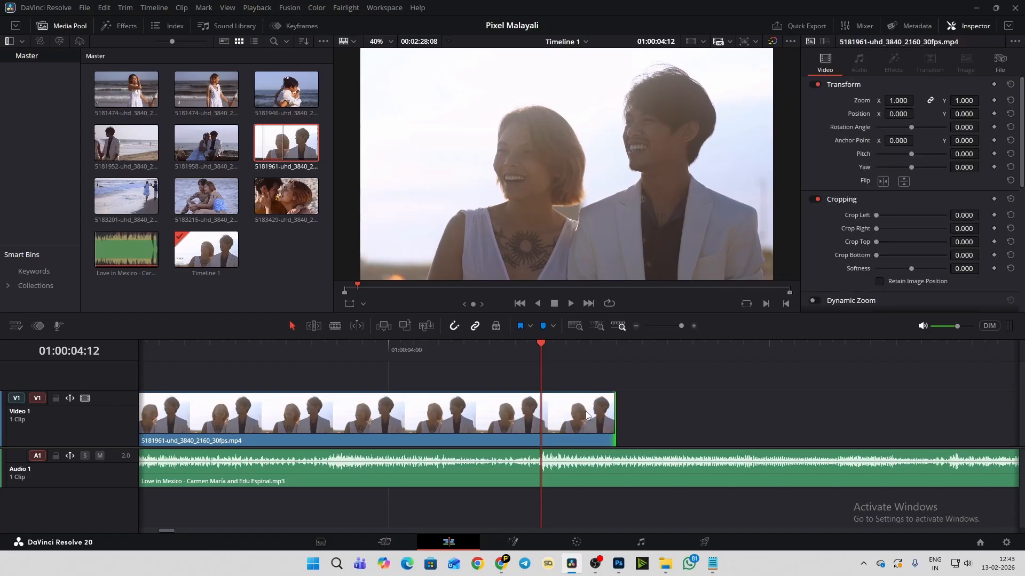
- Split clip 5181961 at 01:00:04:12 with the Blade tool and delete the leftover piece after the cut
left_click(588, 416)
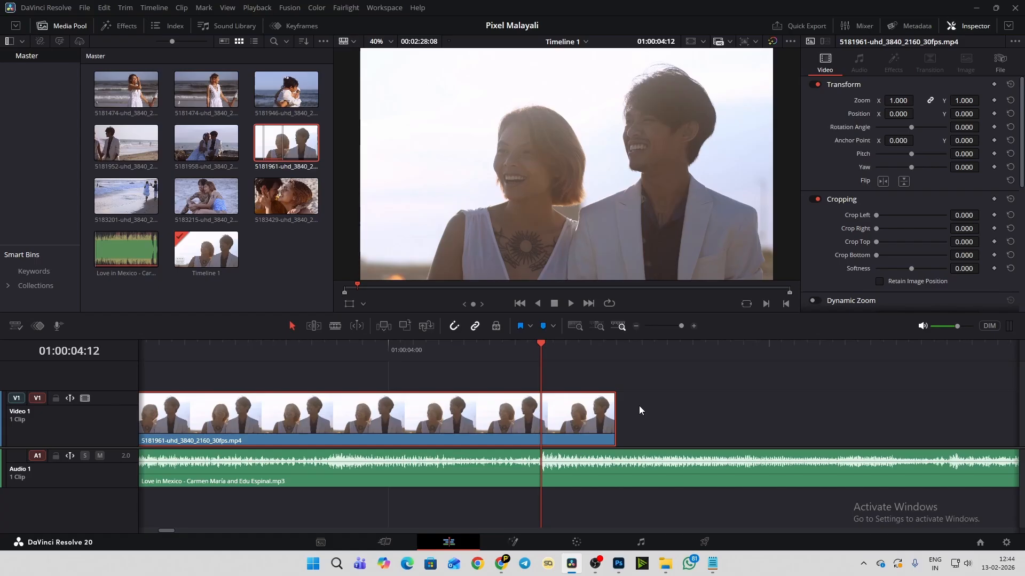
left_click(336, 326)
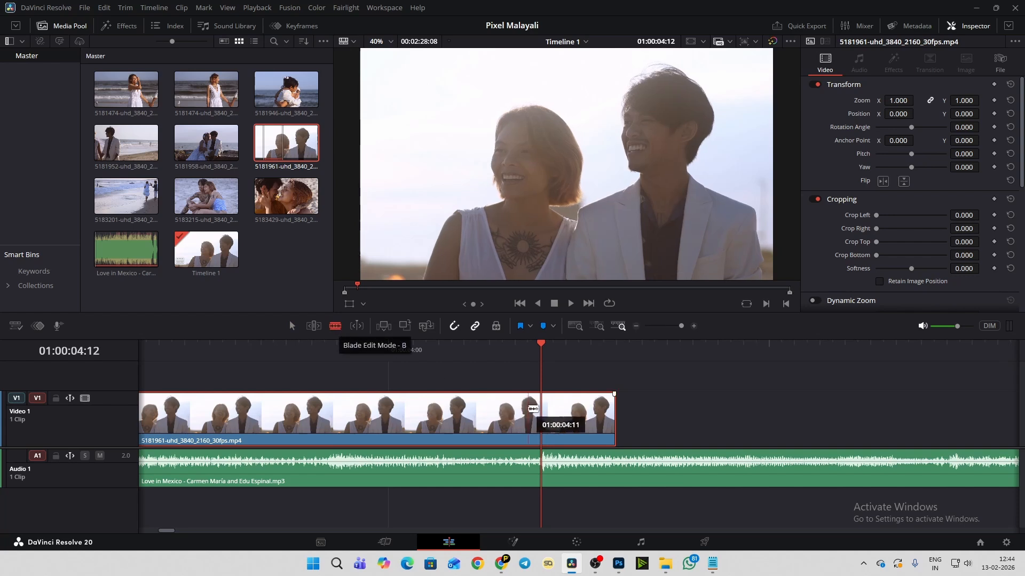
left_click(546, 407)
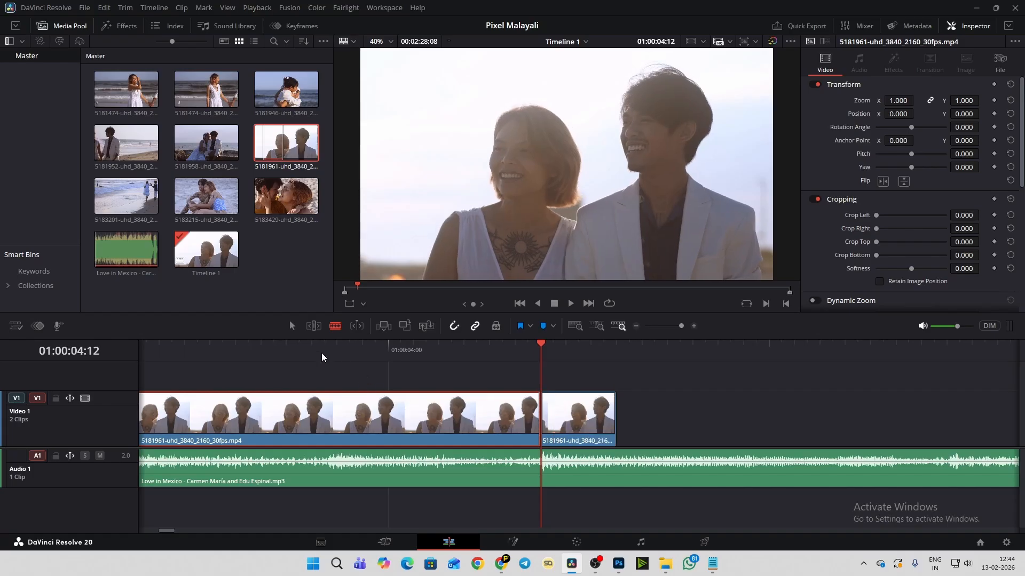
left_click(291, 326)
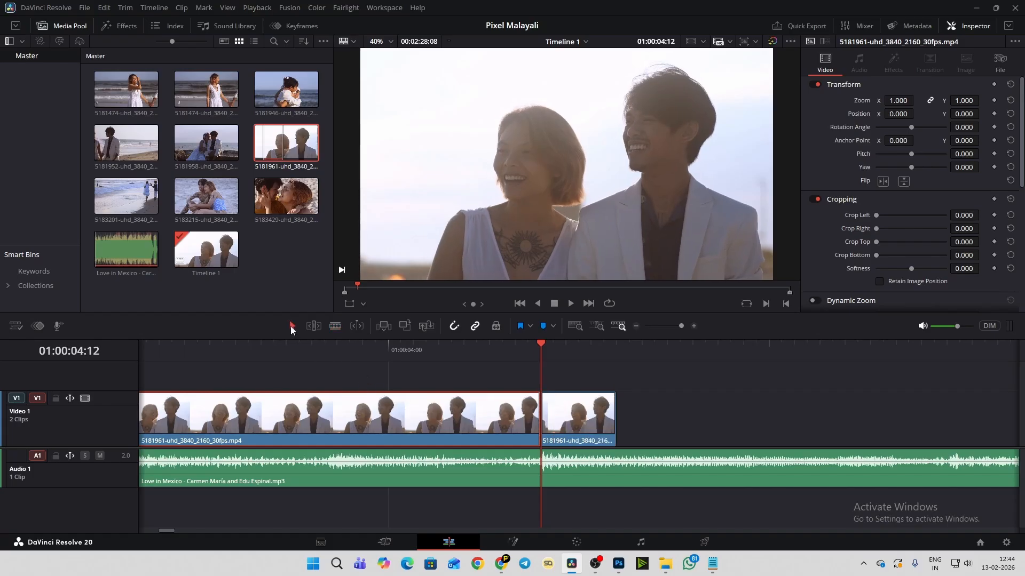
left_click(585, 429)
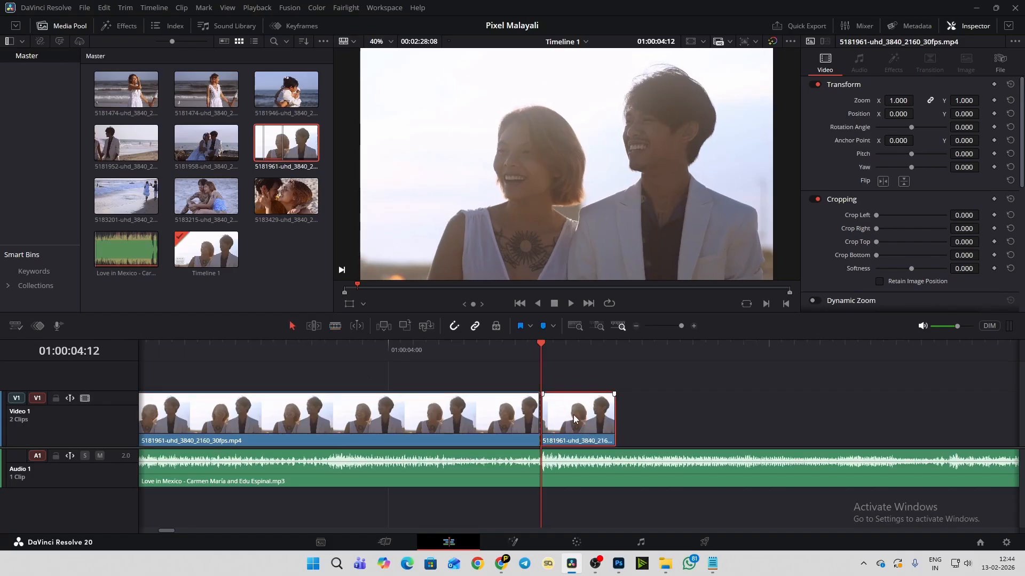
key("Delete")
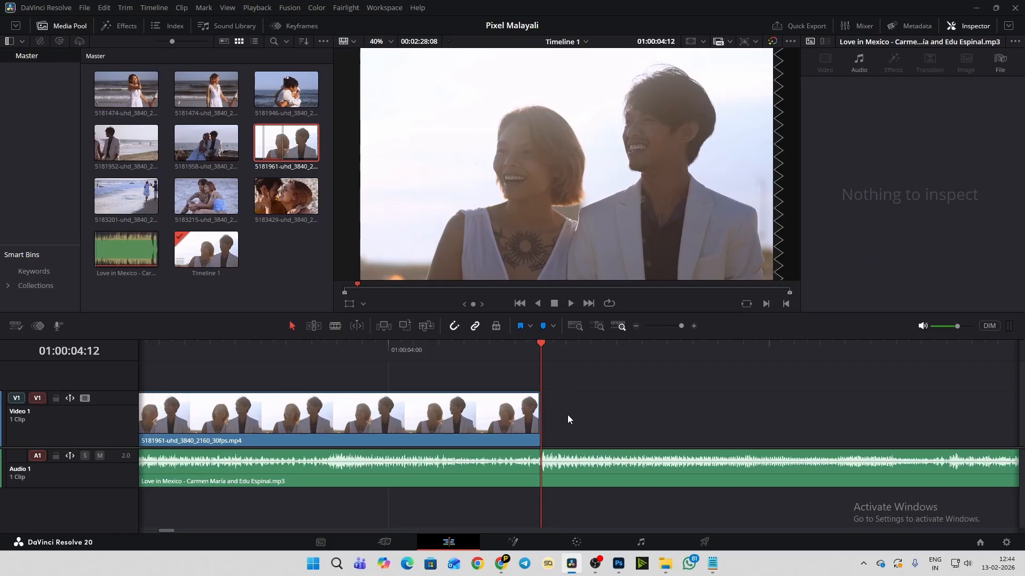
- Play the shortened clip with the music from the timeline start and stop at 01:00:04:25
scroll(568, 414, "down", 6)
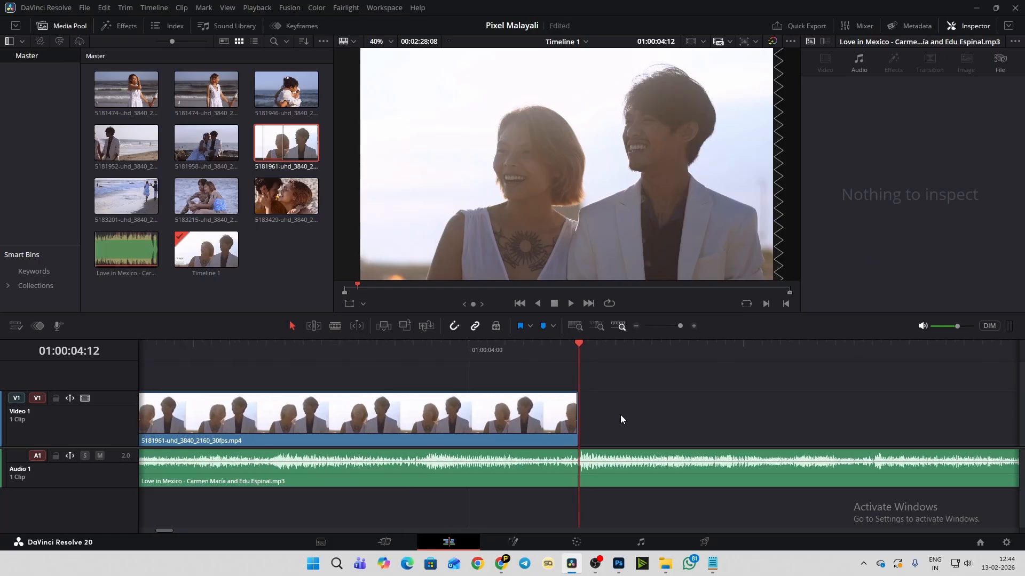
scroll(620, 419, "down", 5)
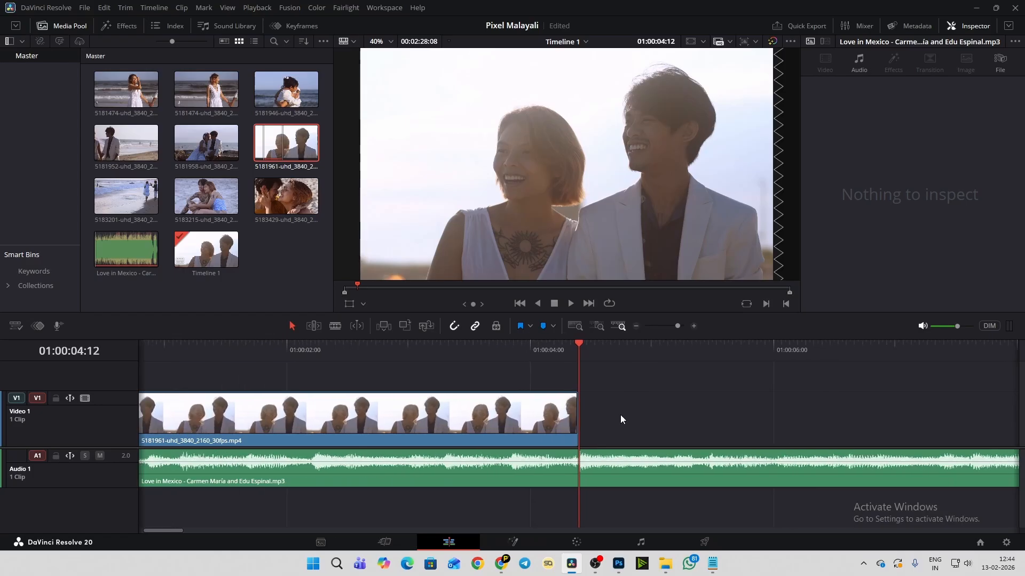
scroll(620, 419, "down", 3)
left_click(156, 345)
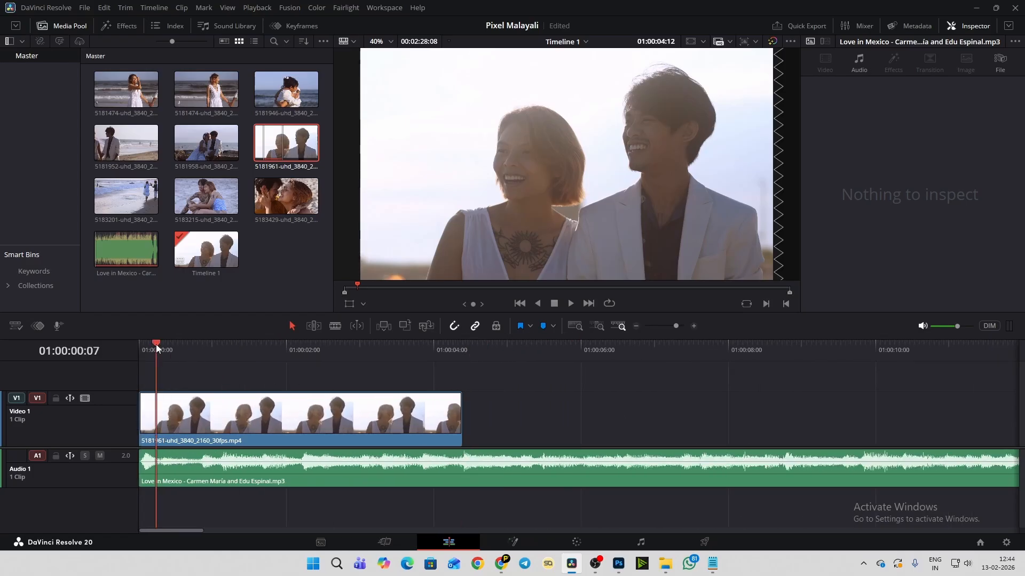
left_click_drag(156, 346, 113, 344)
key("space")
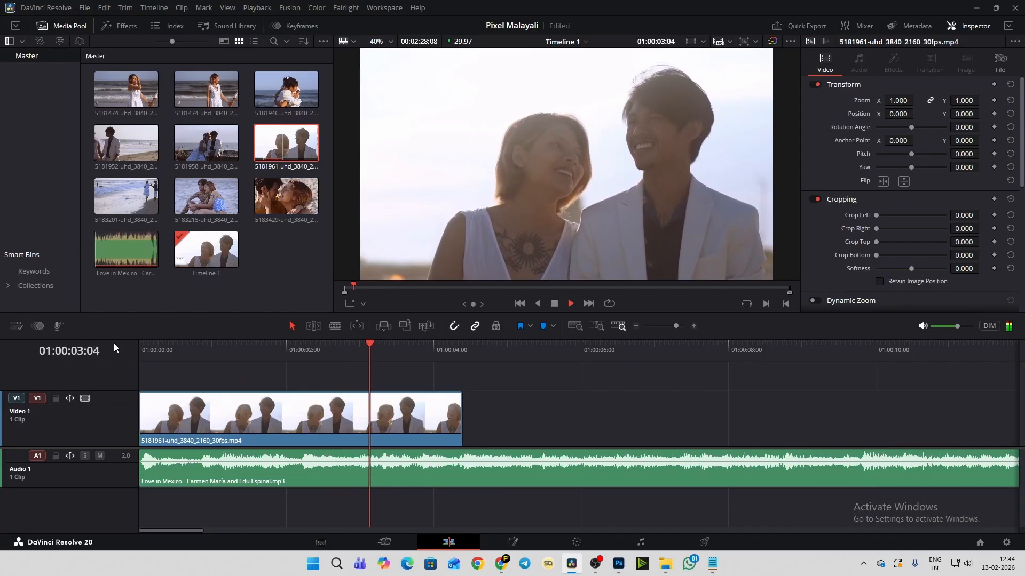
key("space")
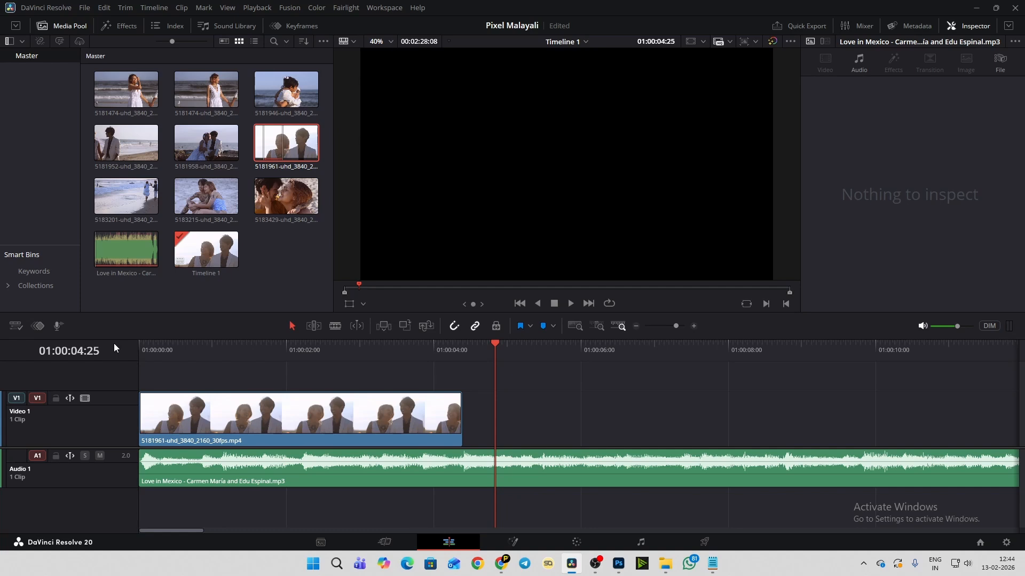
- Compare the placed clip at 01:00:03:10 with its source clip 5181961 in the media pool
left_click(286, 144)
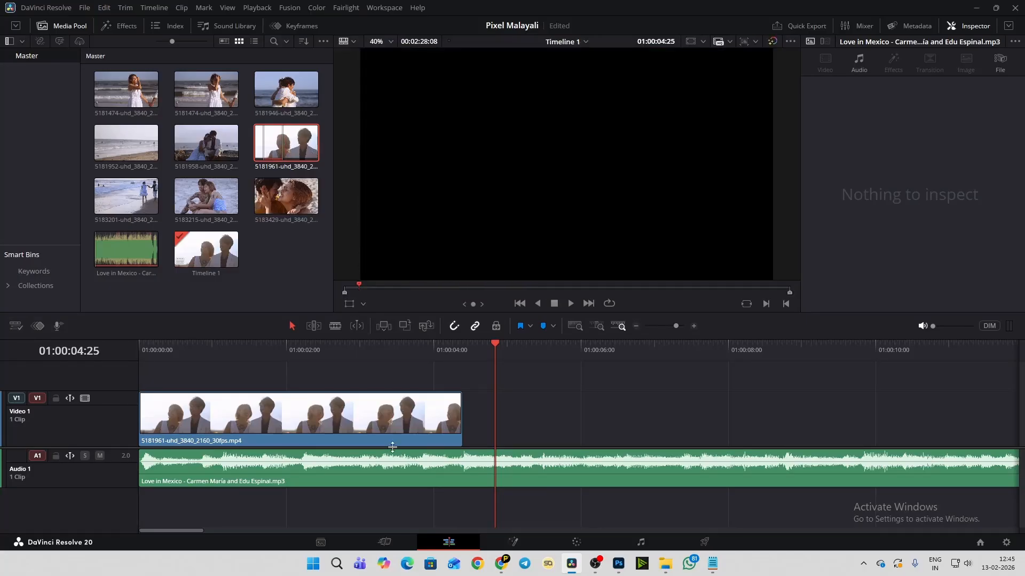
left_click(382, 427)
left_click(384, 352)
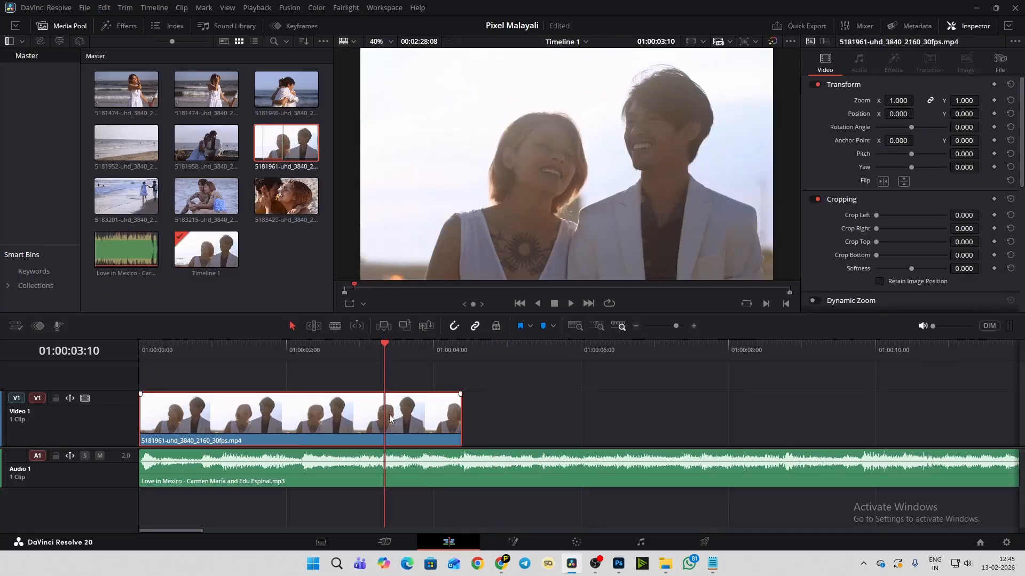
left_click(273, 154)
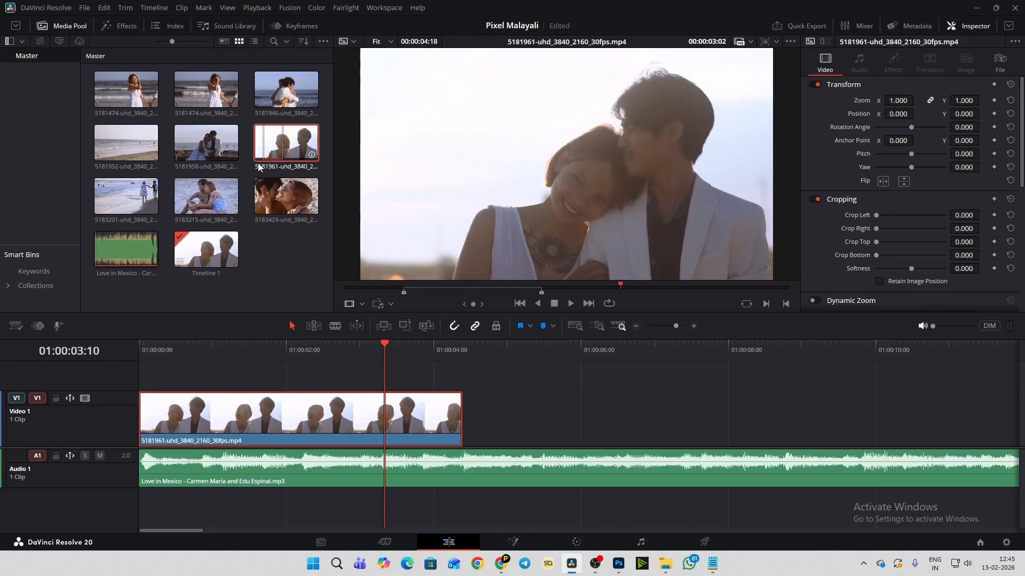
- Open source clip 5181958 of the couple on the rocks, play it, and mark its In point at 00:00:02:01
left_click(185, 148)
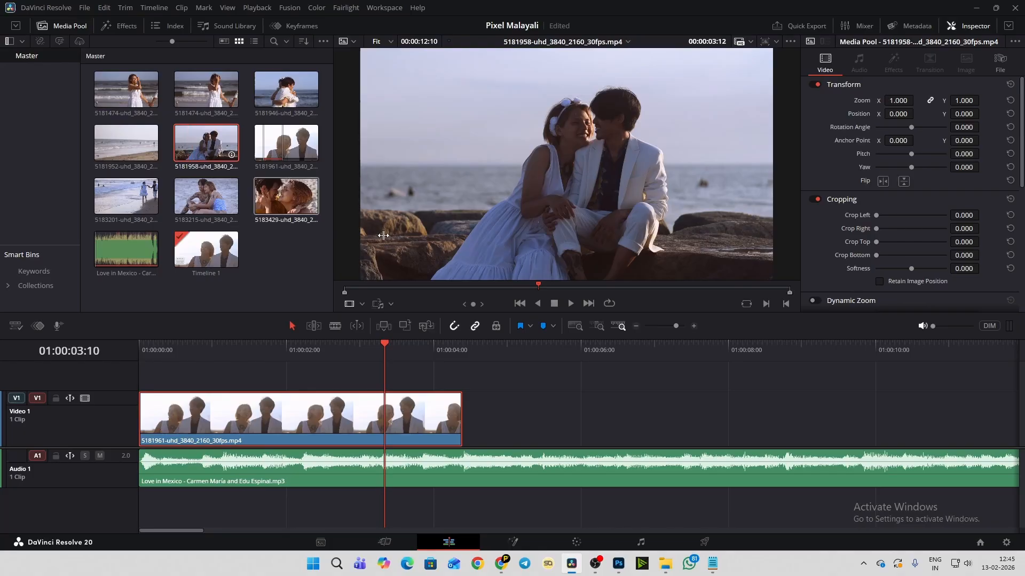
key("space")
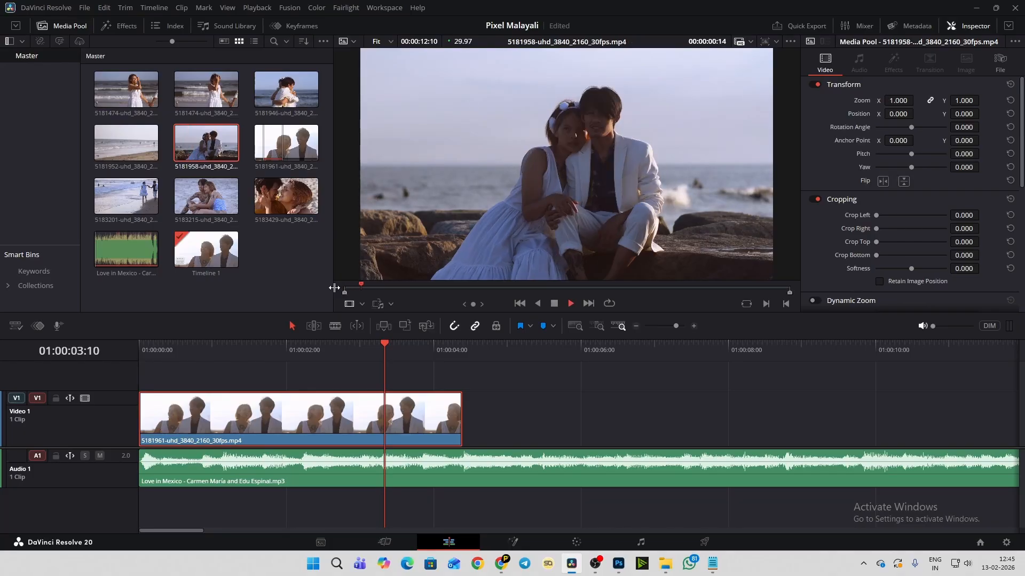
key("space")
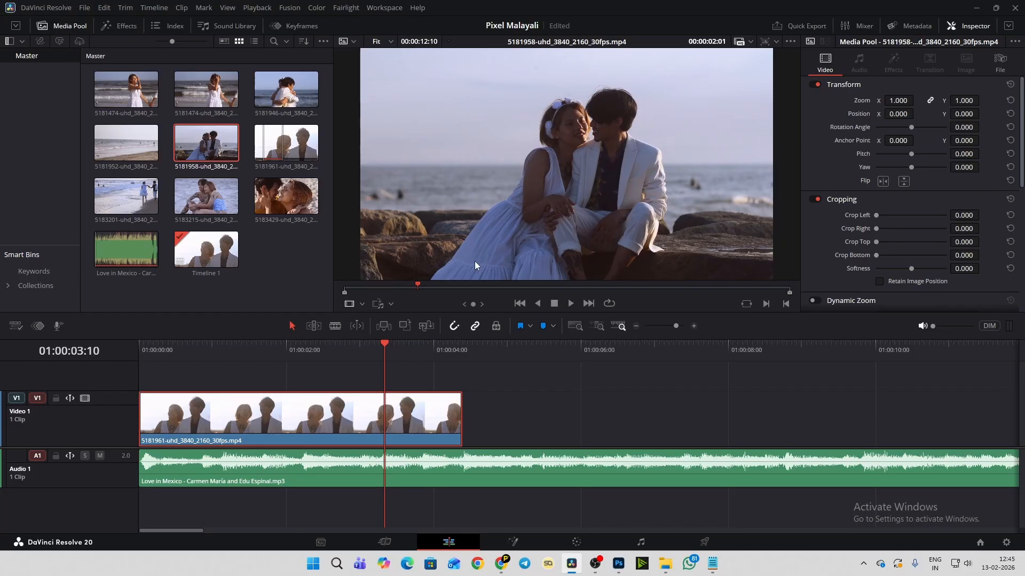
key("i")
- Review the rest of source clip 5181958 and mark its Out point at 00:00:05:24
key("space")
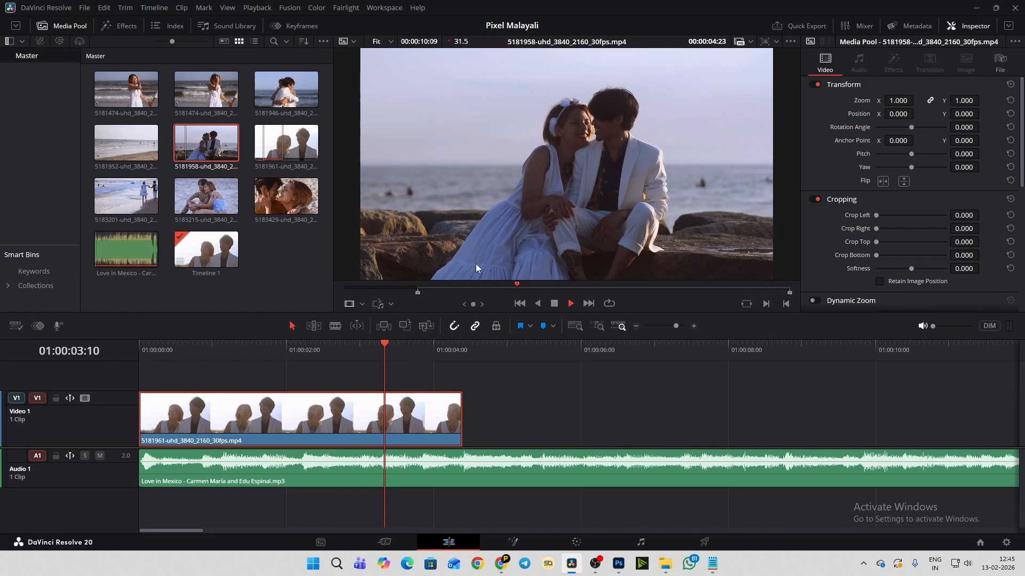
key("space")
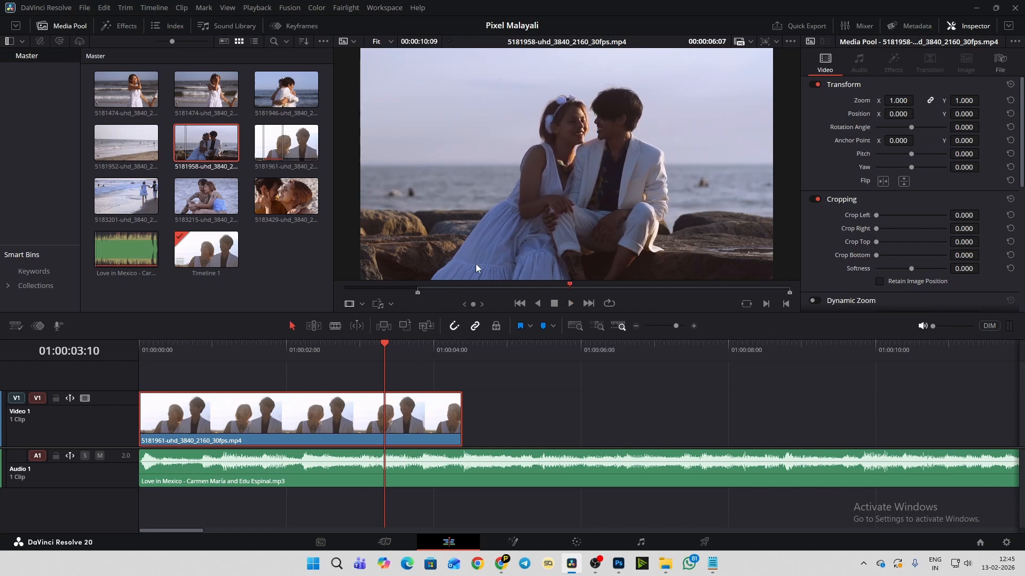
key("space")
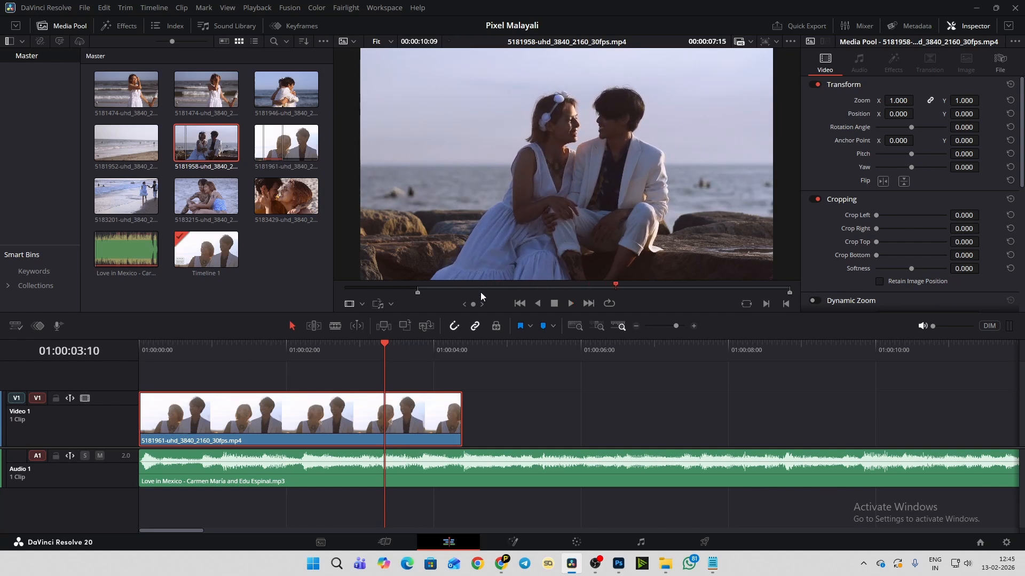
left_click(481, 292)
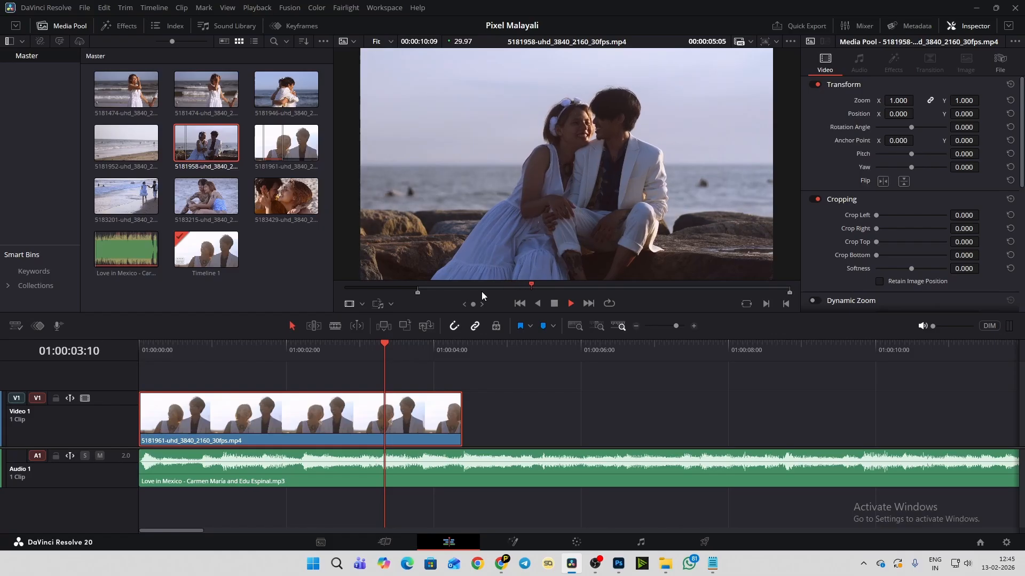
key("space")
key("o")
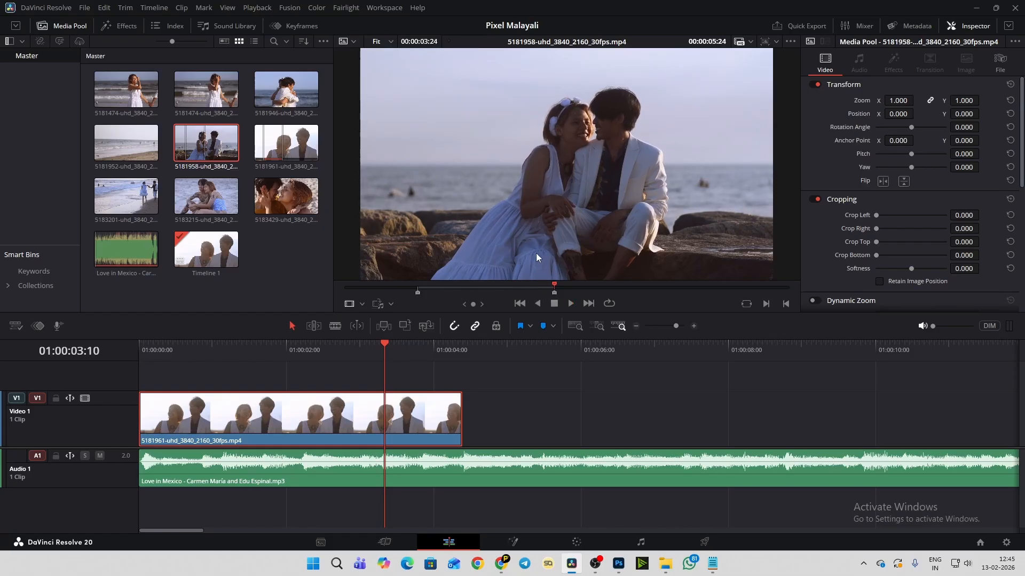
- Place the marked section of clip 5181958 on Video 1 directly after the first clip, save the project, and move the playhead to 01:00:04:12
left_click_drag(553, 239, 546, 276)
left_click_drag(514, 381, 544, 417)
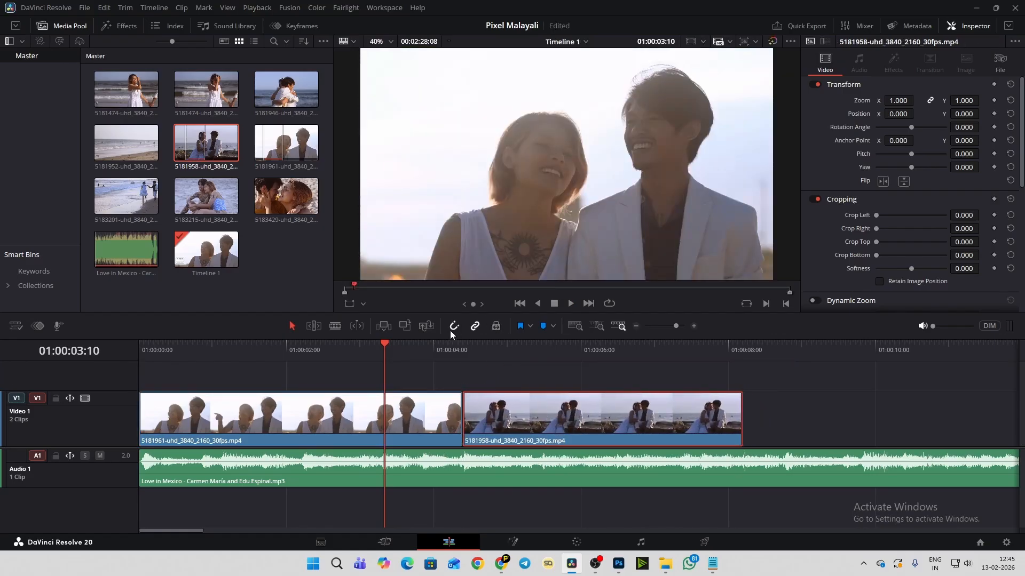
key("ctrl+s")
left_click(464, 347)
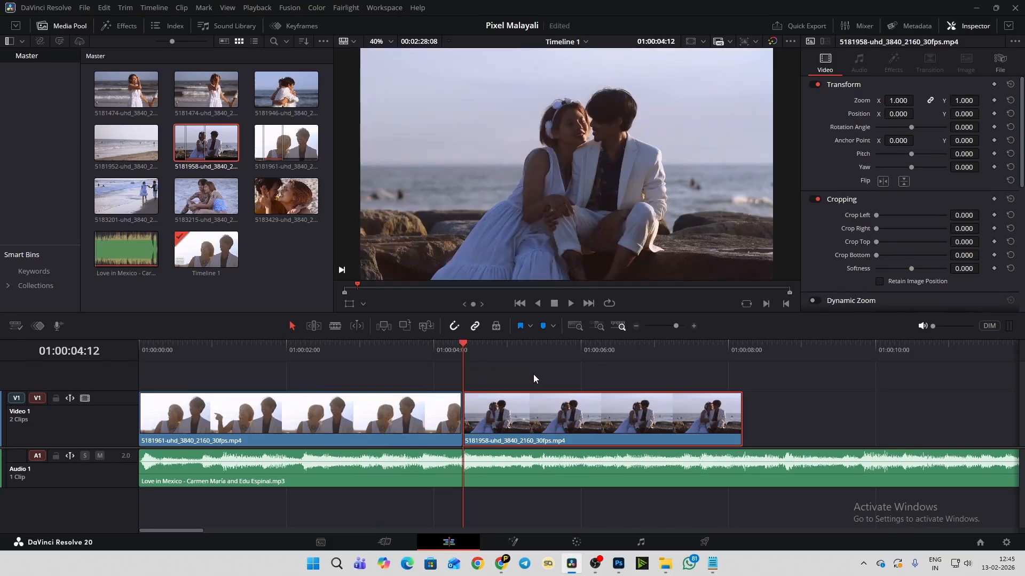
- Play clip 5181958 and its cut from the first clip on the timeline repeatedly to judge its timing against the music, stopping at 01:00:06:14
key("space")
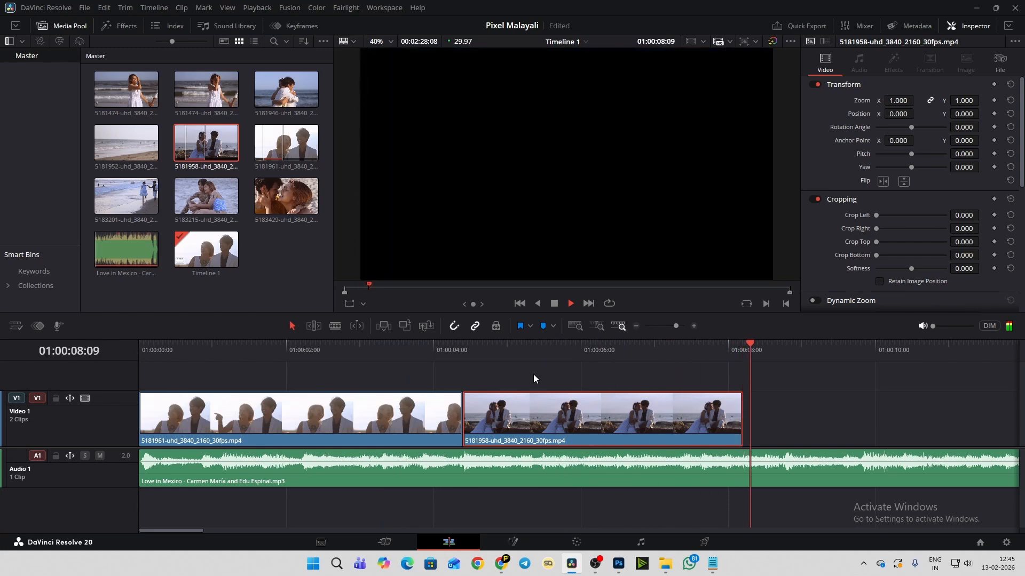
key("space")
left_click(448, 349)
key("space")
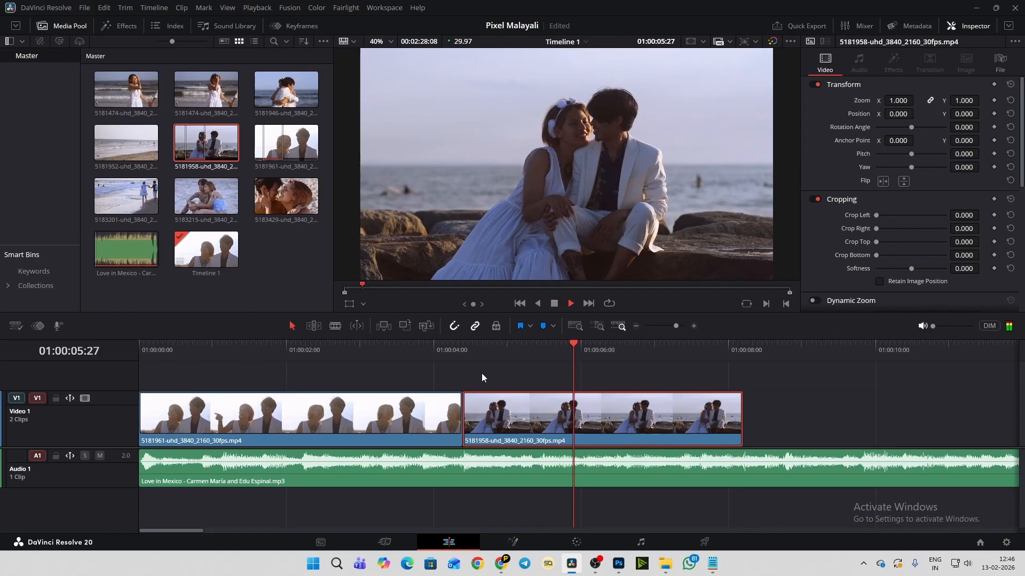
left_click(379, 348)
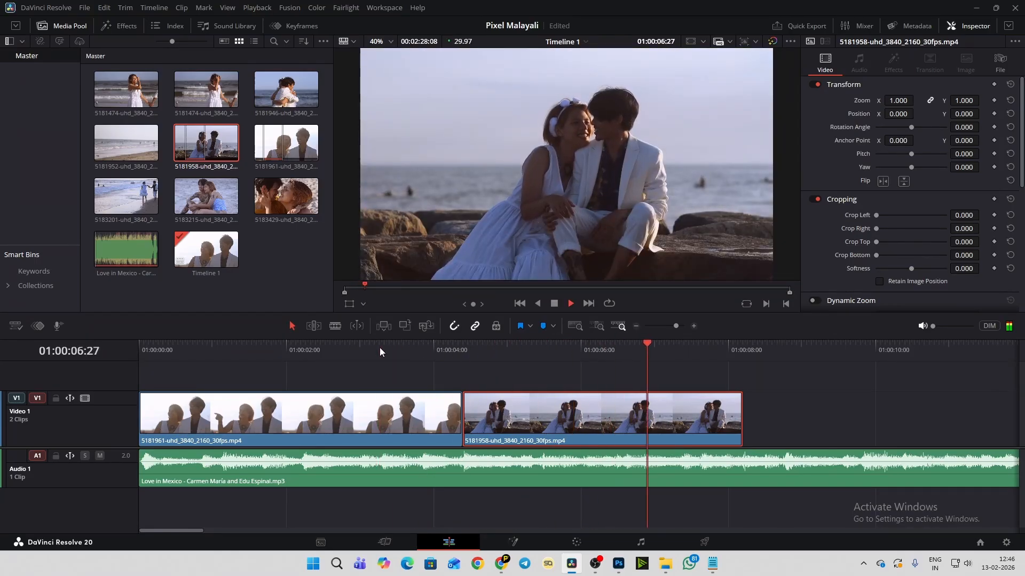
key("space")
left_click(339, 350)
key("space")
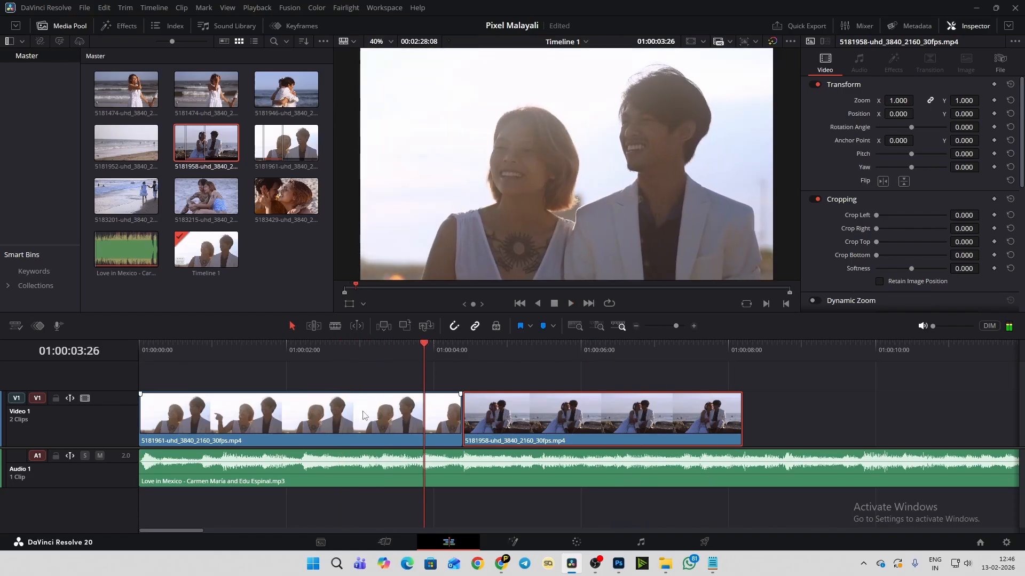
left_click(465, 348)
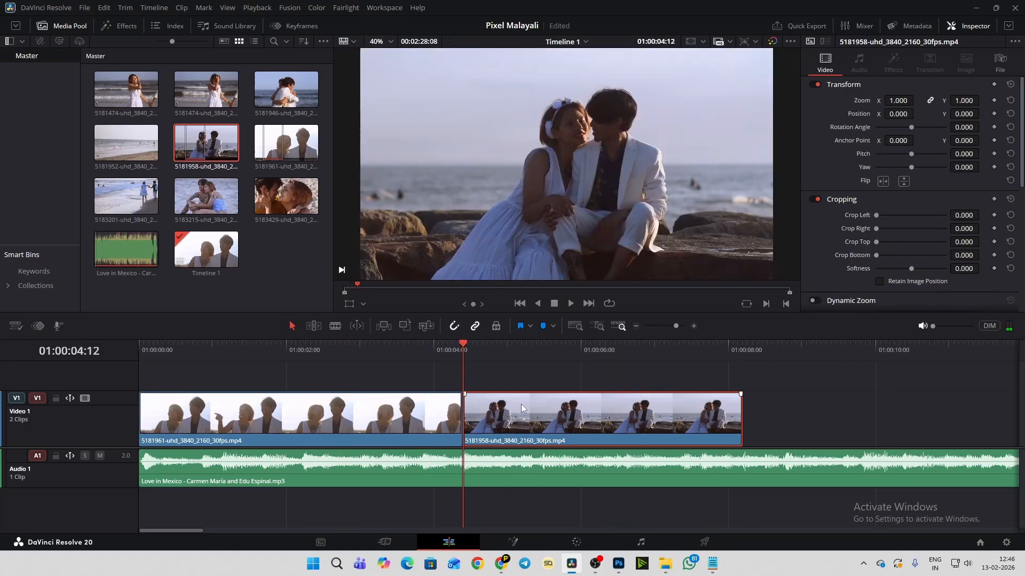
key("space")
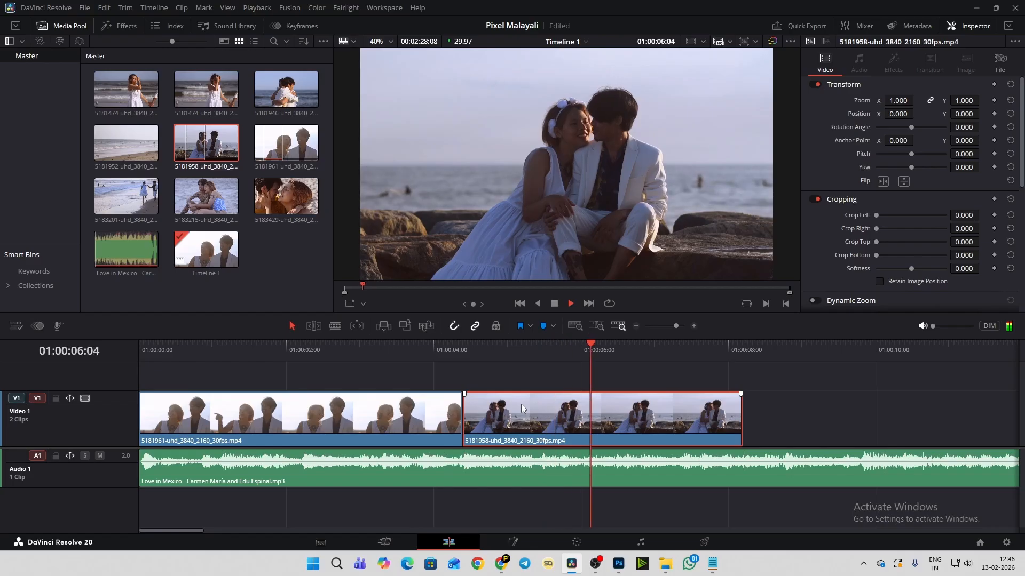
key("space")
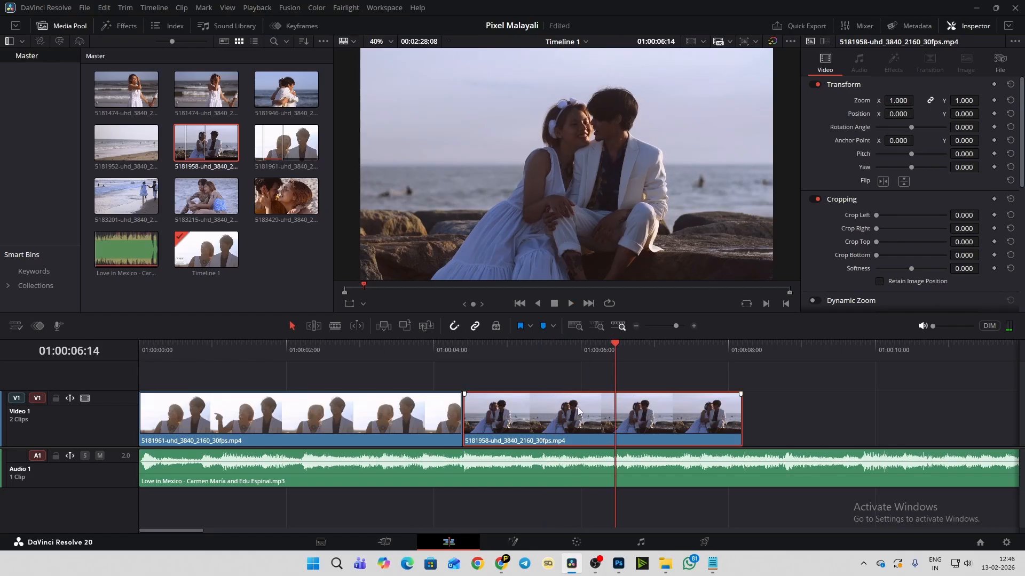
- Enable Retime Controls on clip 5181958 and stretch its end to slow it to 65% speed
key("ctrl+r")
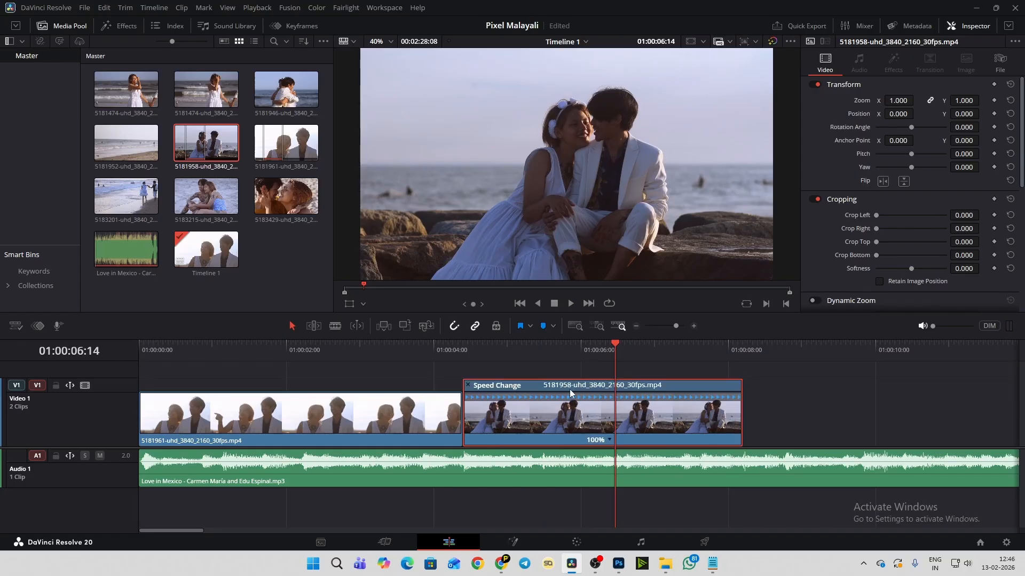
left_click(609, 440)
mouse_move(646, 481)
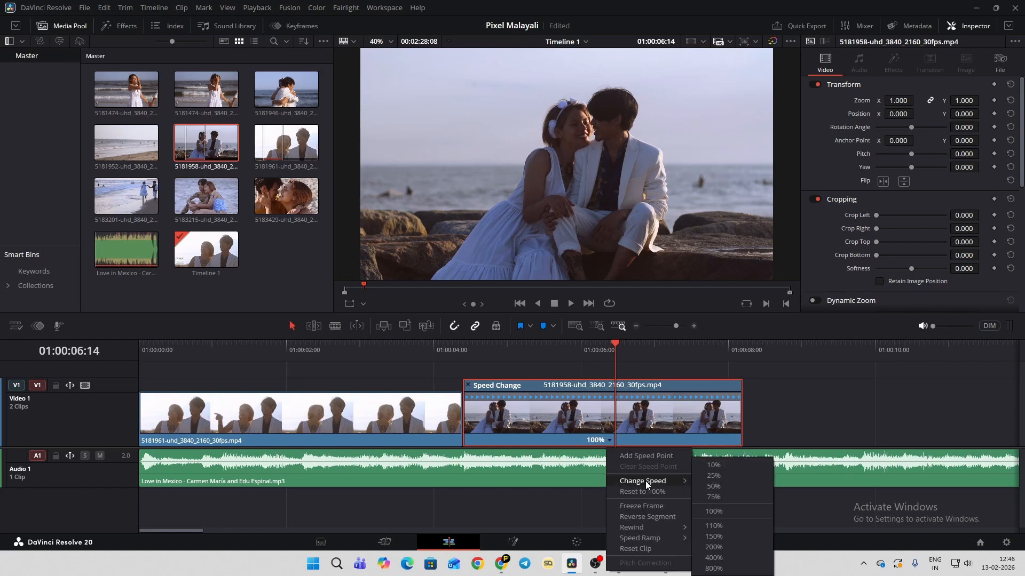
left_click(766, 386)
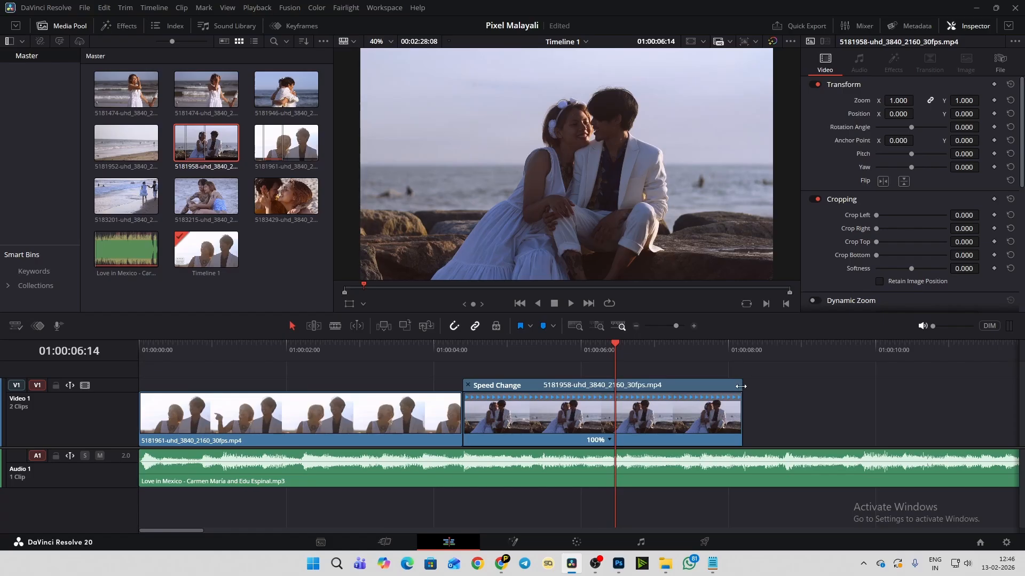
left_click_drag(740, 386, 886, 384)
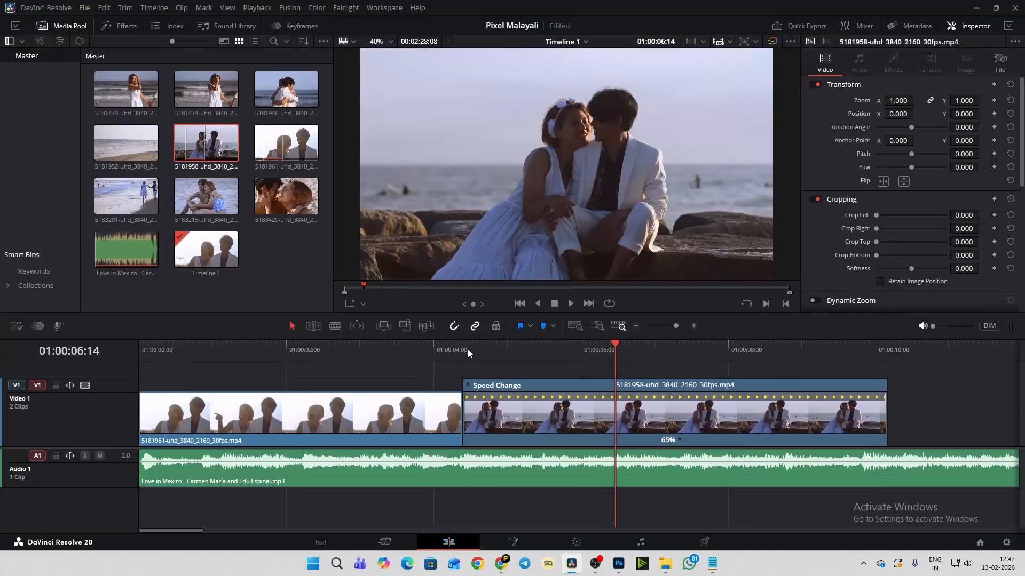
- Play the slowed clip 5181958 from its start at 01:00:04:12 to check its motion
left_click(467, 350)
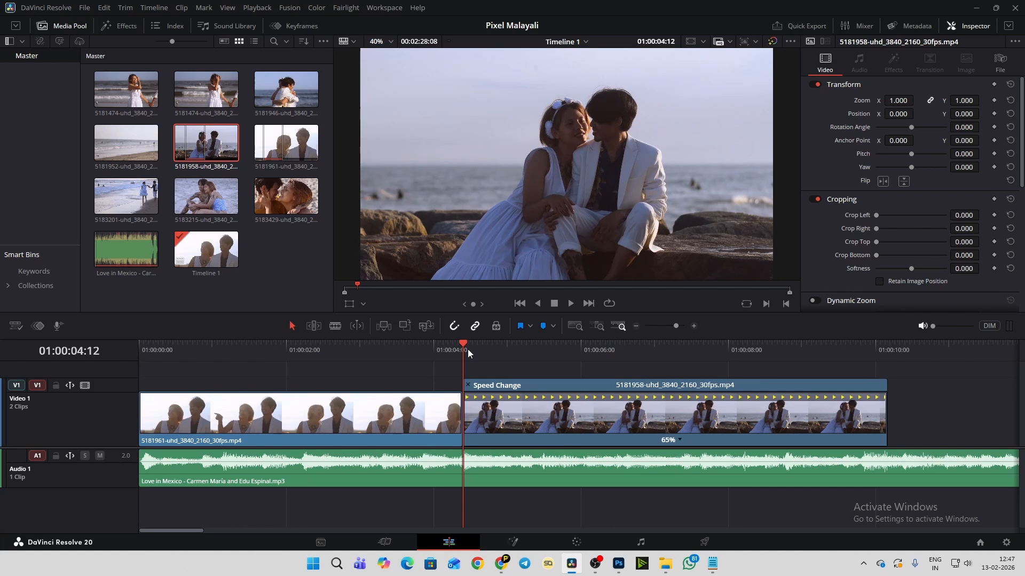
key("space")
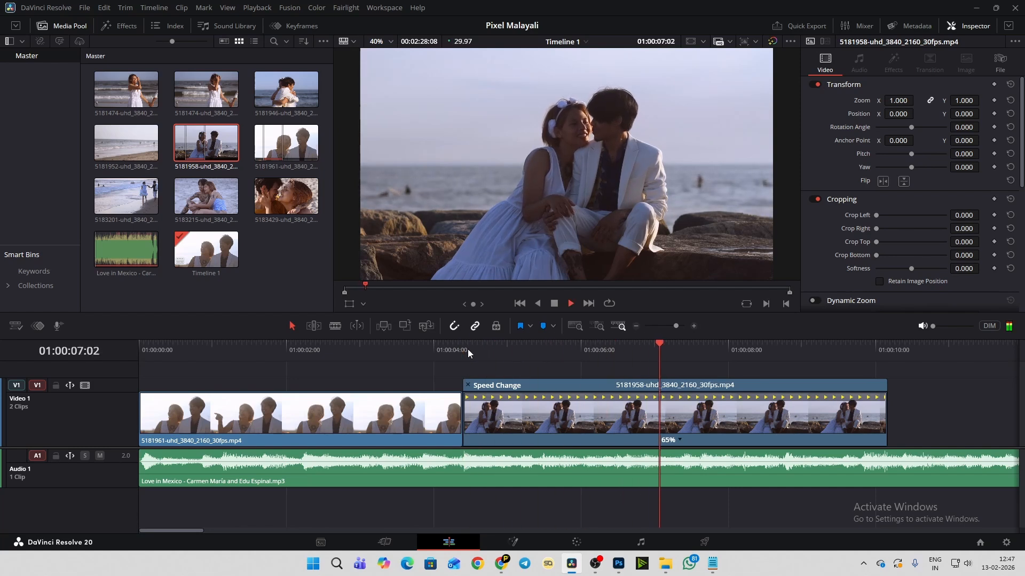
key("space")
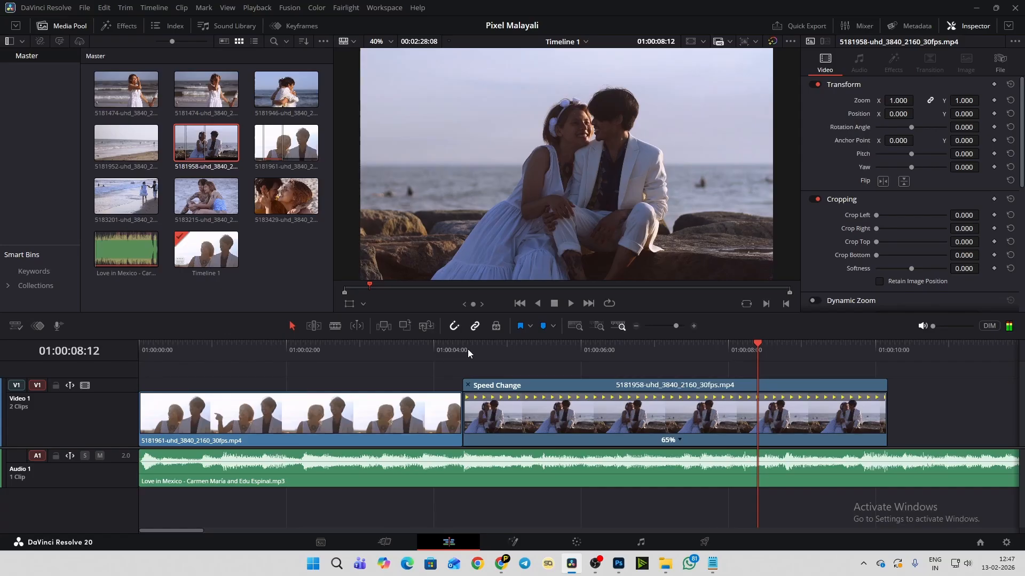
- Raise the timeline monitoring volume to about two thirds while replaying the music from 01:00:03:28
left_click_drag(185, 530, 216, 535)
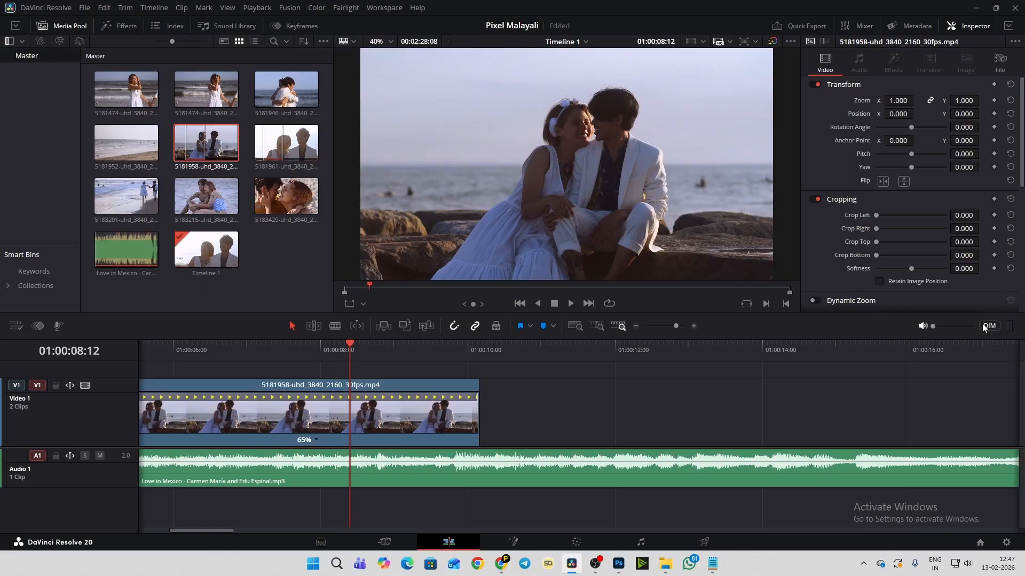
scroll(397, 396, "down", 2)
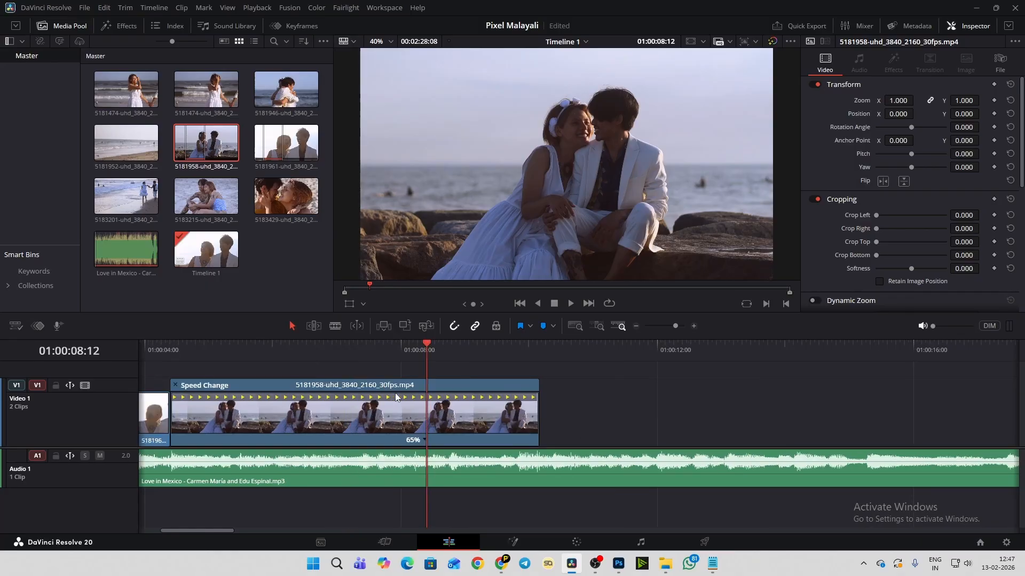
left_click(951, 327)
left_click(259, 343)
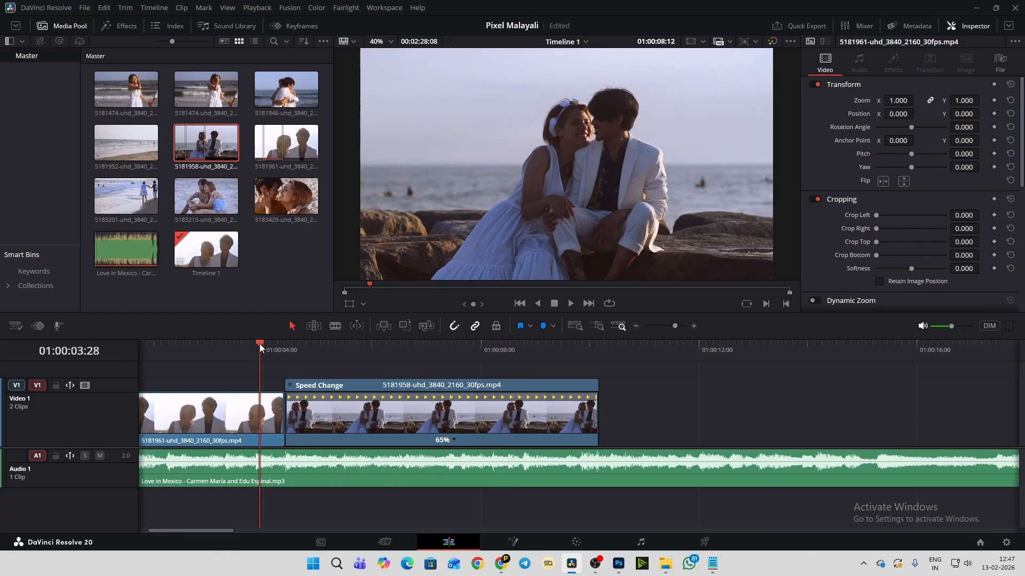
key("space")
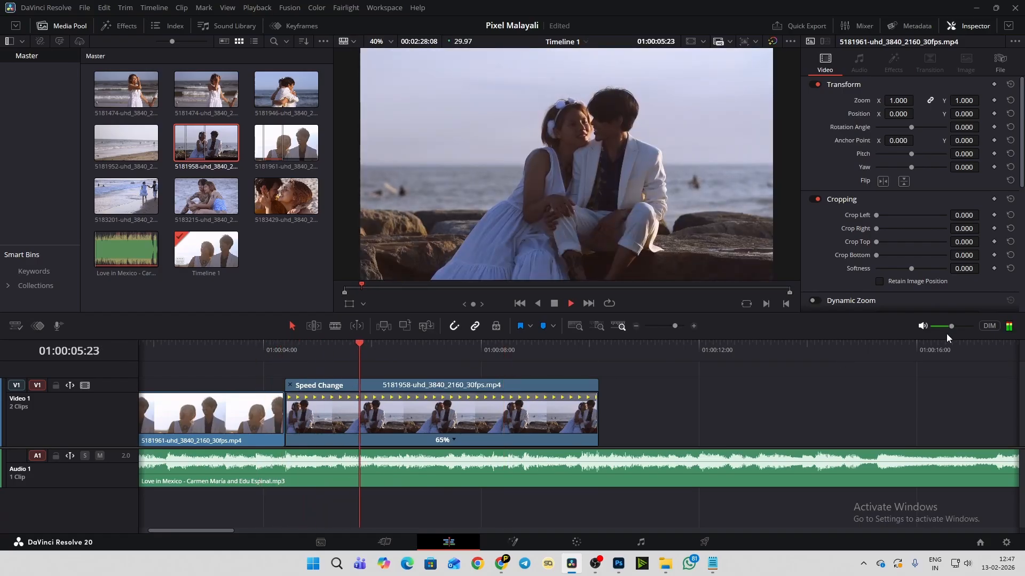
left_click(957, 326)
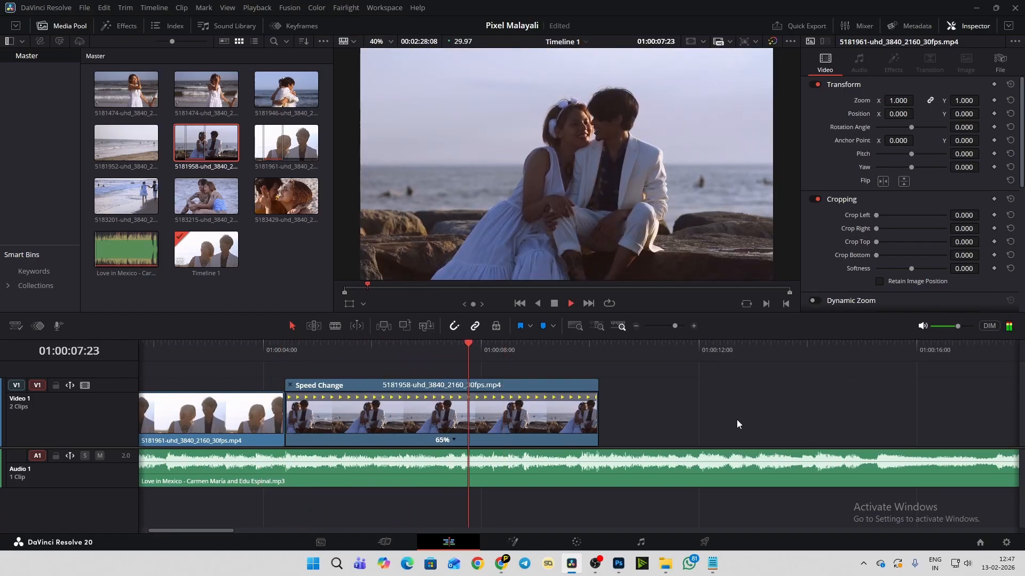
- Replay the cut between the two clips and the slowed clip's second half to listen for the next music beat
left_click(259, 347)
key("space")
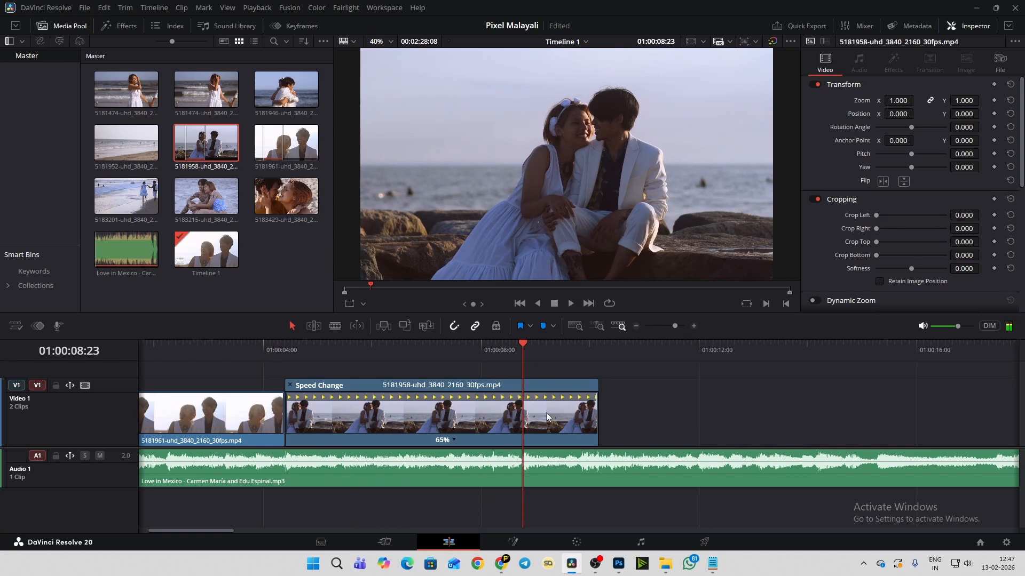
left_click(482, 344)
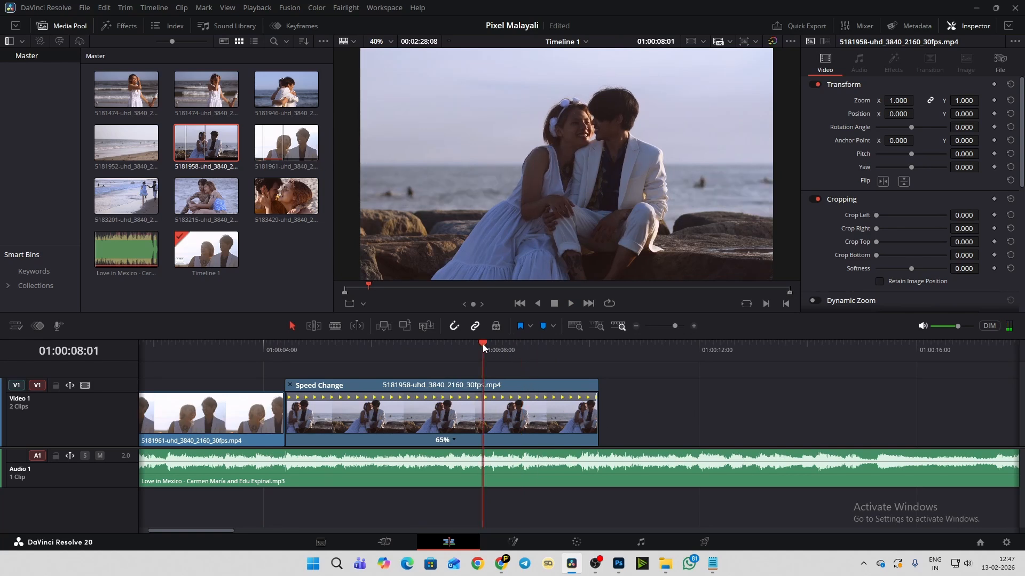
key("space")
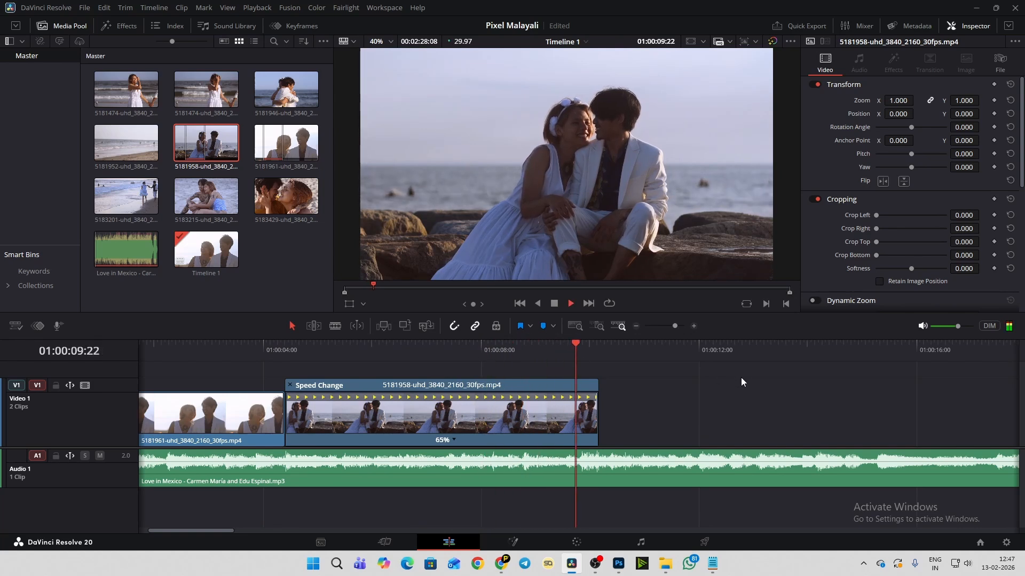
key("space")
left_click(465, 347)
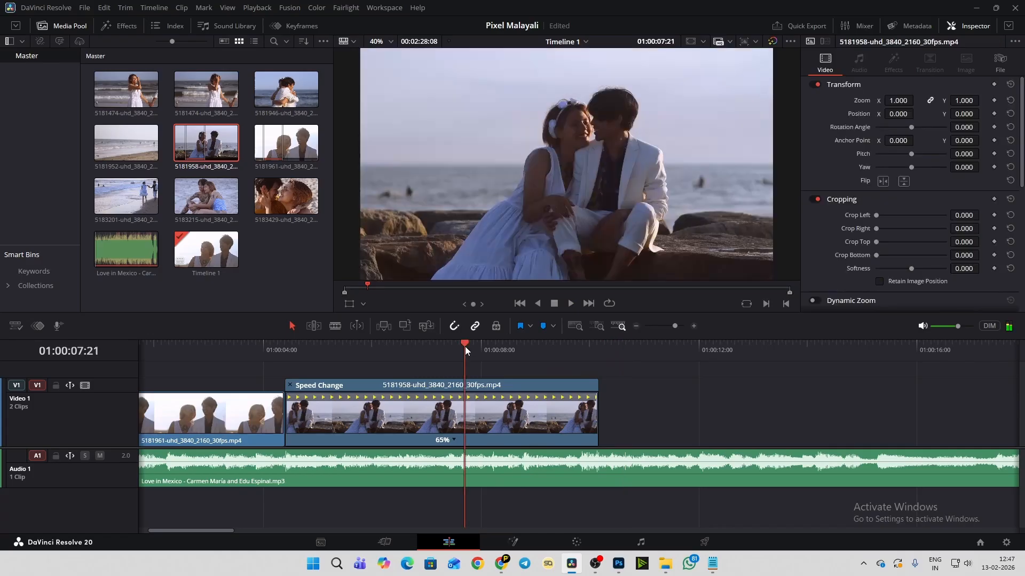
- Replay short passages from about 01:00:08:17 onward and park the playhead on the music beat at 01:00:08:23
left_click(511, 347)
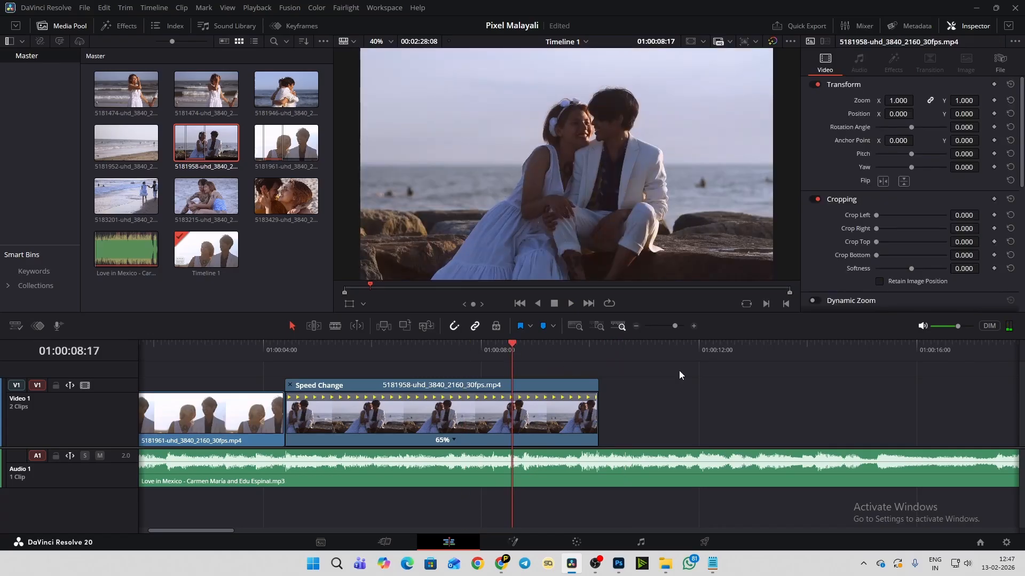
key("space")
key("space")
left_click(524, 348)
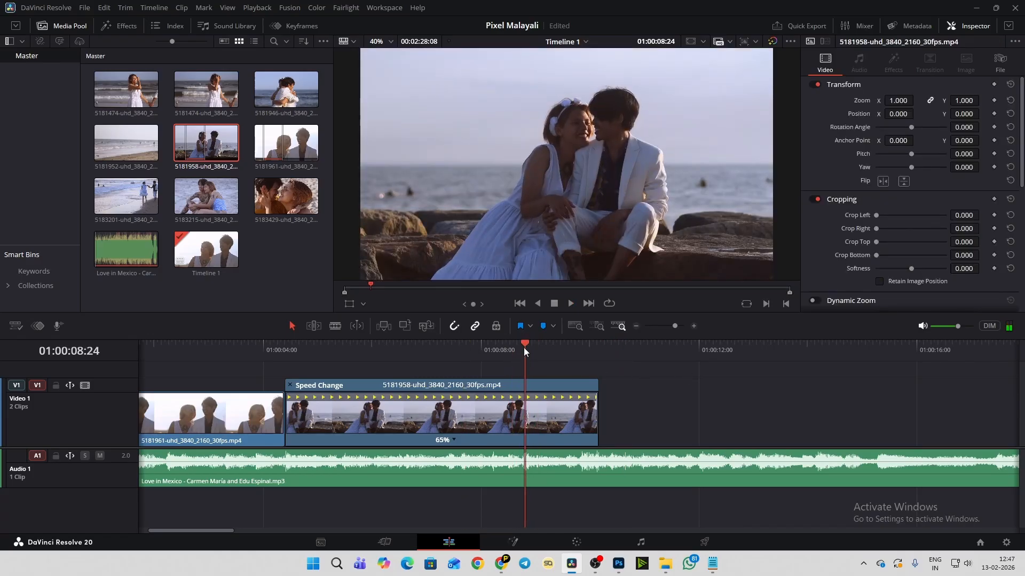
key("space")
left_click(520, 348)
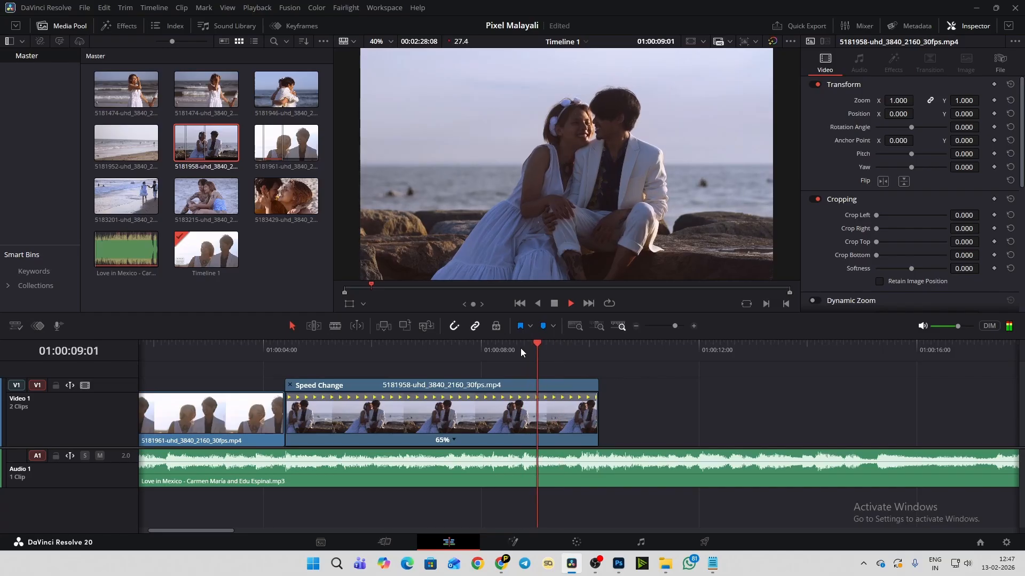
left_click(521, 348)
key("space")
left_click(520, 348)
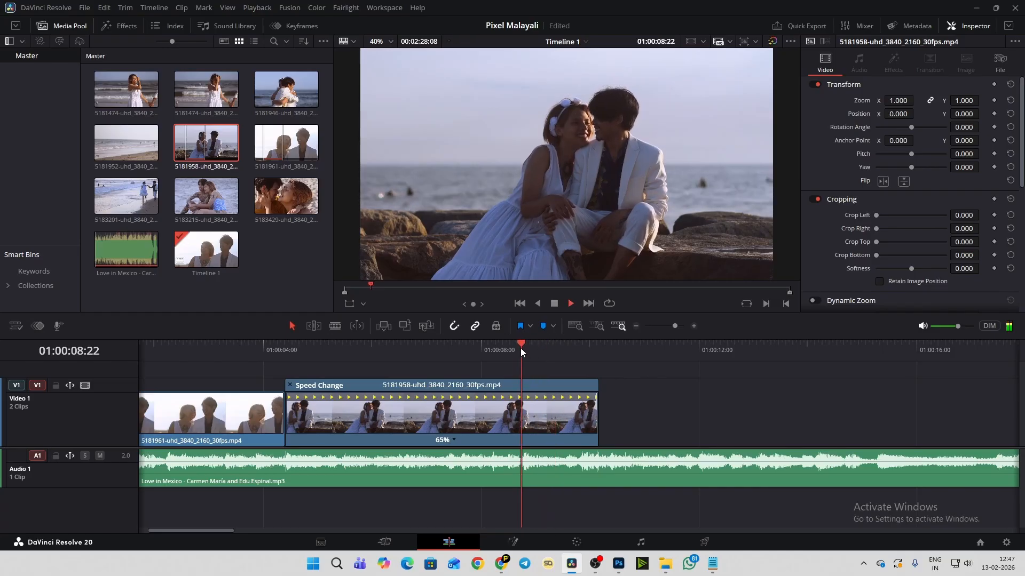
key("space")
left_click(523, 348)
left_click(523, 348)
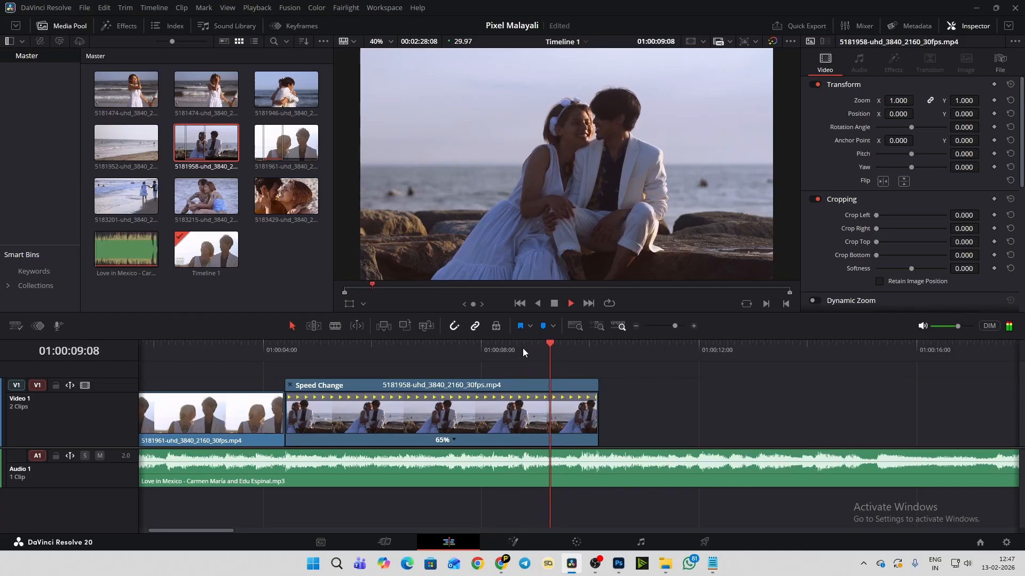
left_click(523, 348)
key("space")
left_click(523, 348)
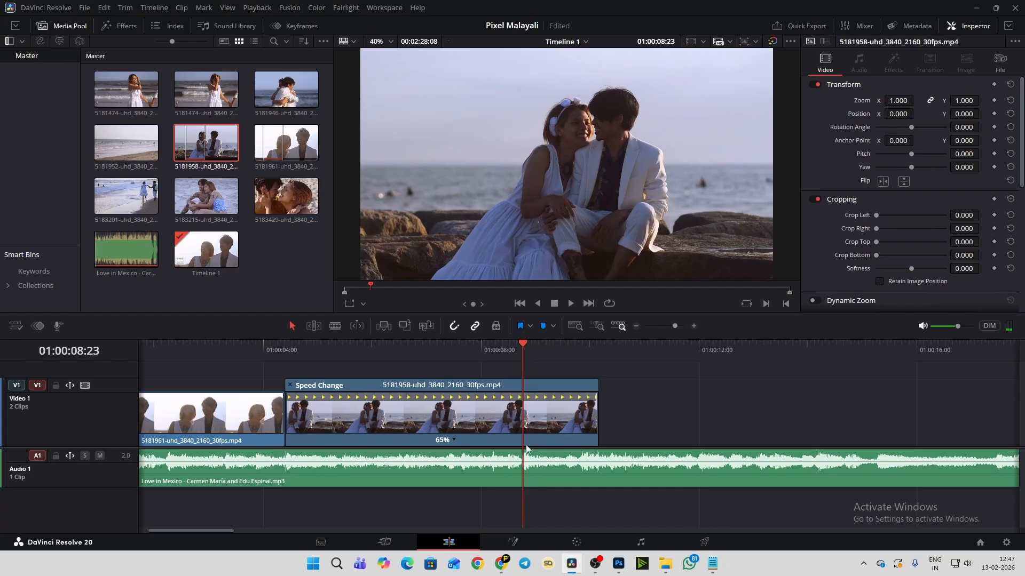
- Examine the audio waveform closely around the beat at 01:00:08:23, checking it by single frames and short playback
scroll(553, 474, "up", 5)
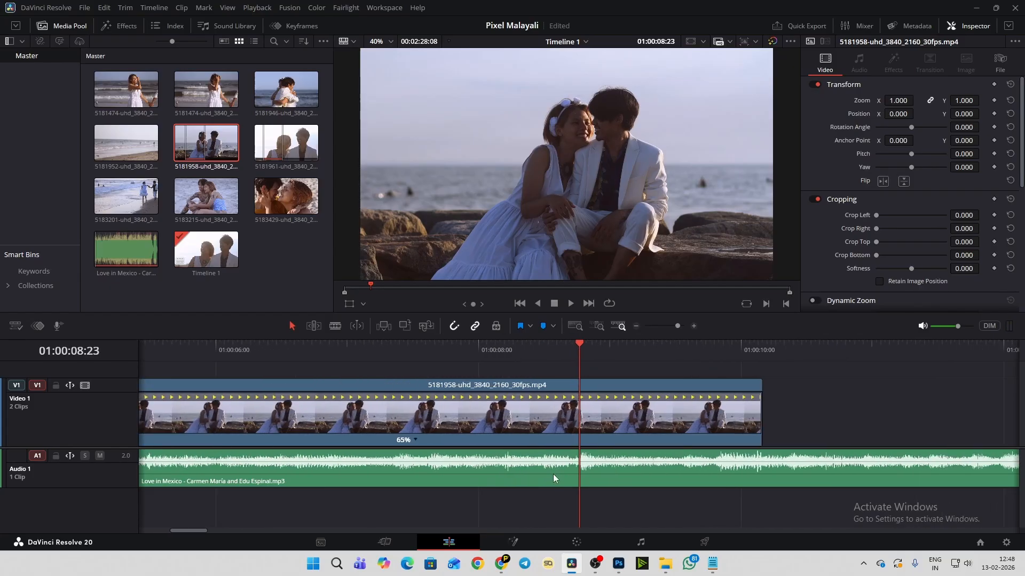
scroll(553, 474, "up", 2)
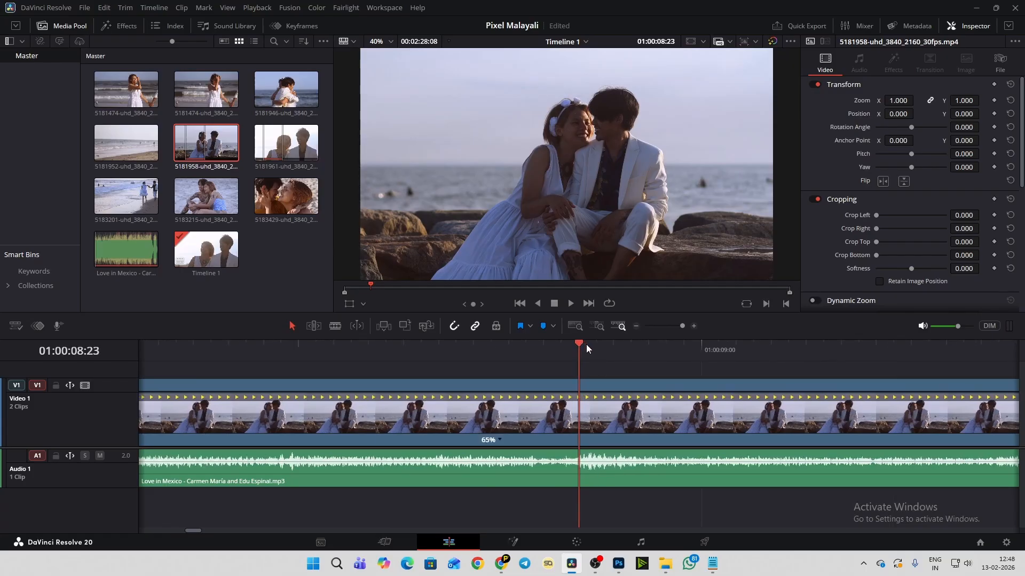
key("Right")
key("Left")
key("space")
key("space")
key("space")
key("space")
- Trim the end of the 65% speed clip to the music beat at 01:00:08:23 and check the edit points before it
scroll(585, 376, "down", 2)
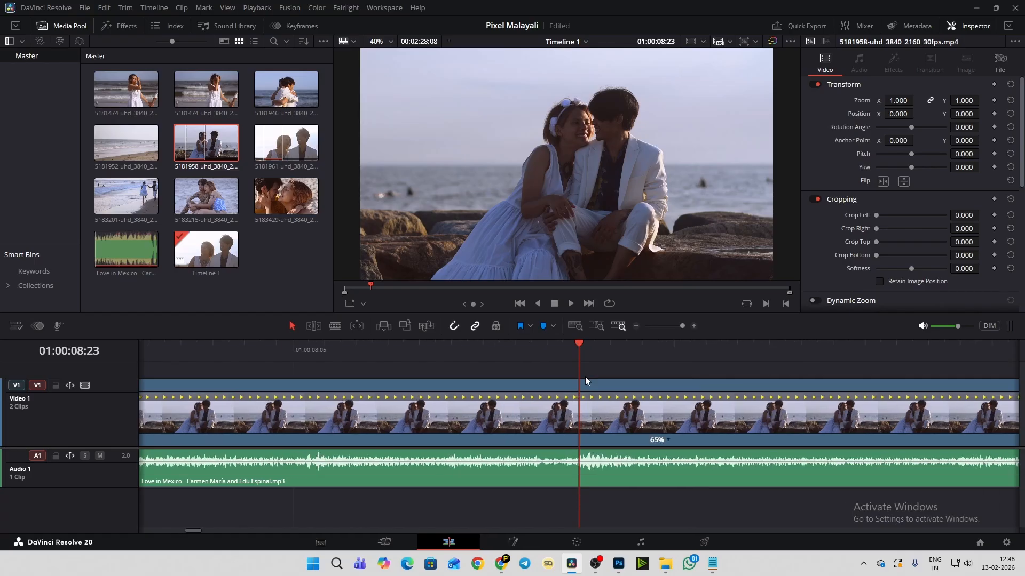
scroll(585, 377, "down", 4)
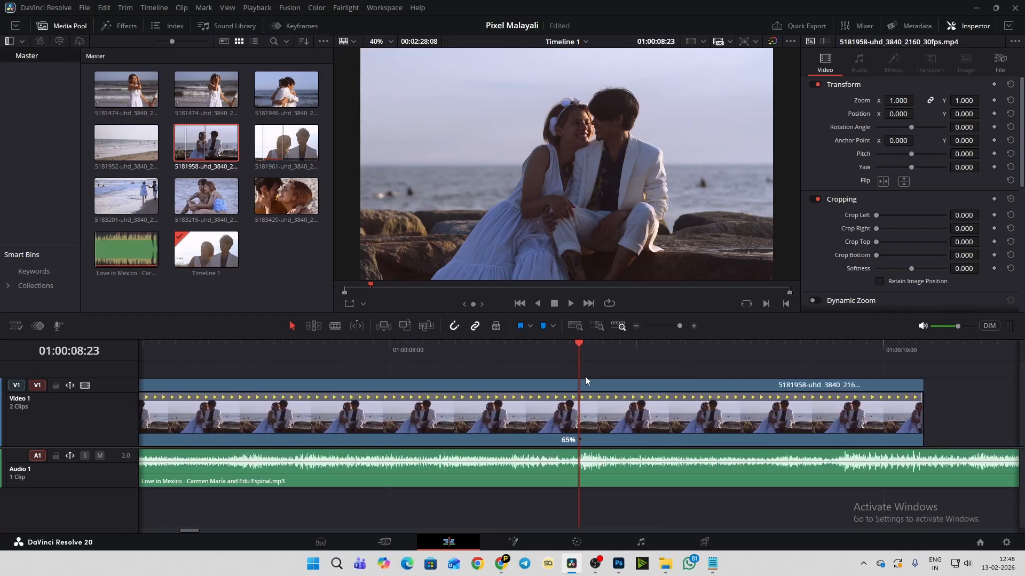
scroll(585, 377, "down", 8)
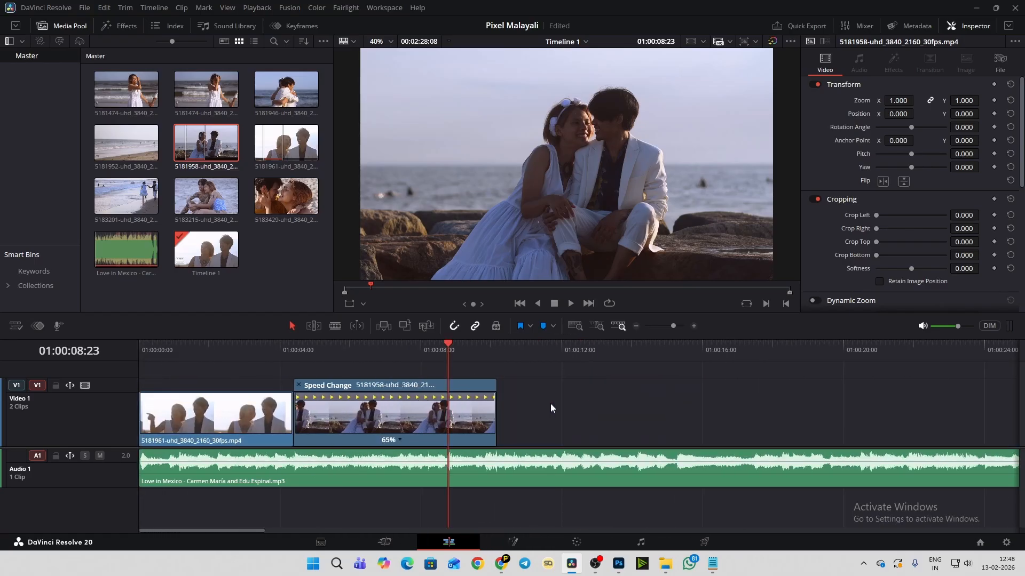
left_click_drag(495, 420, 505, 385)
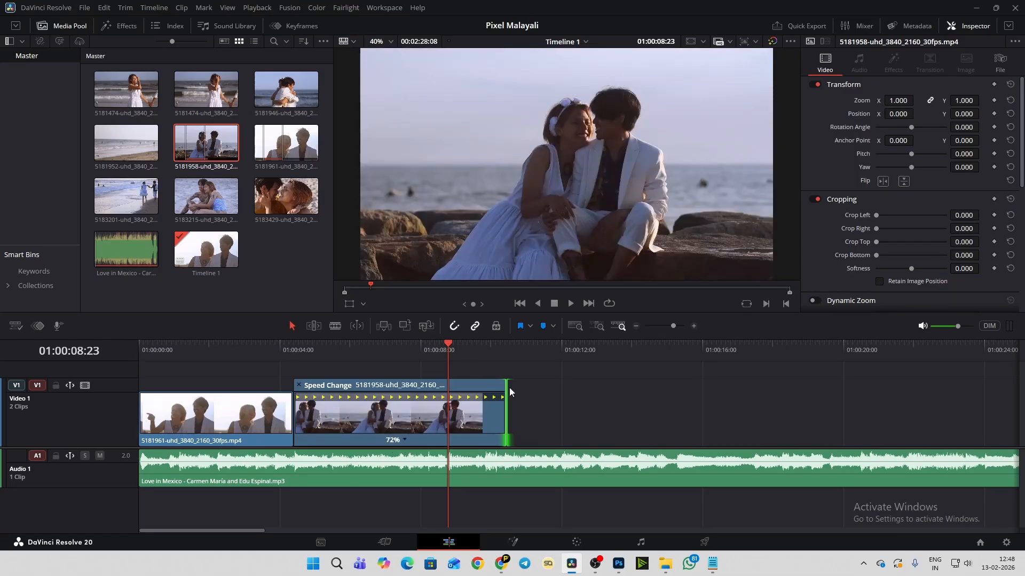
left_click_drag(507, 415, 531, 416)
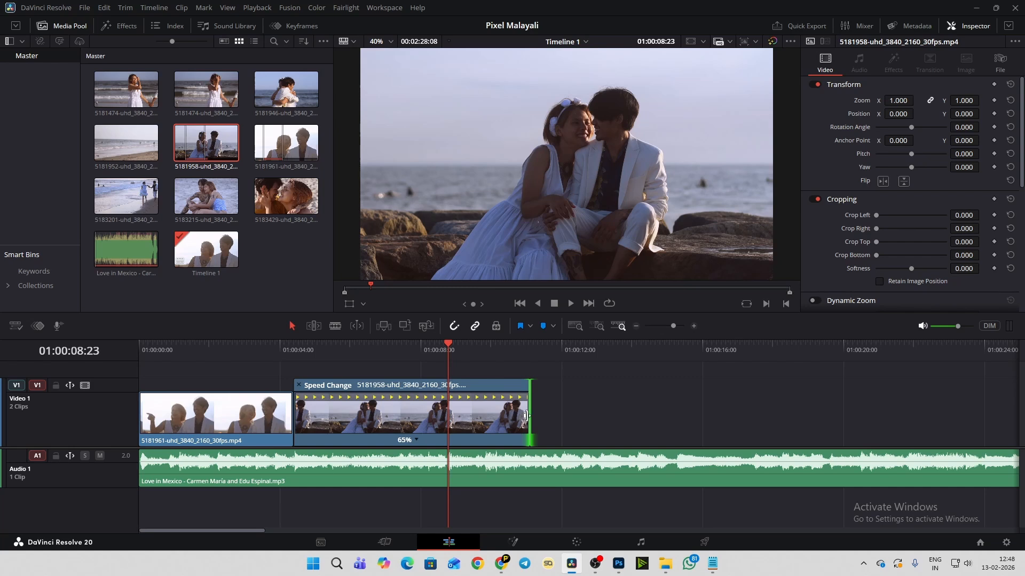
left_click_drag(525, 422, 448, 422)
left_click(485, 419)
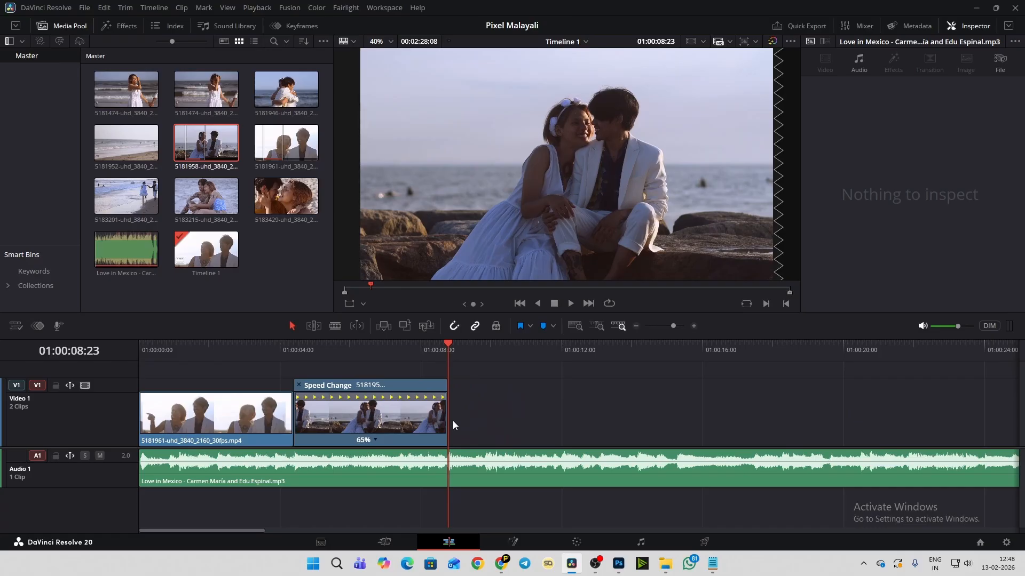
left_click(222, 348)
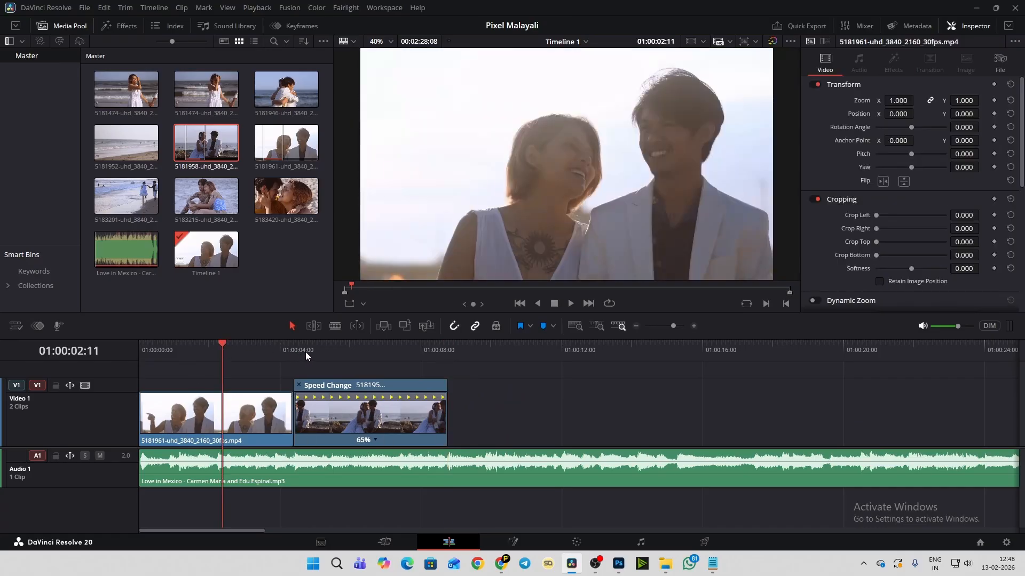
left_click(312, 350)
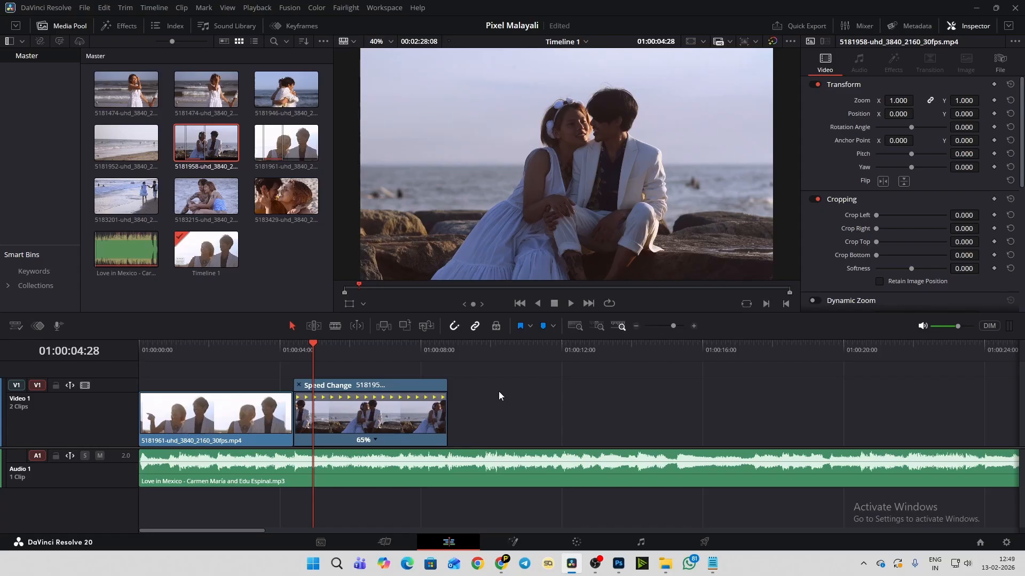
left_click(406, 427)
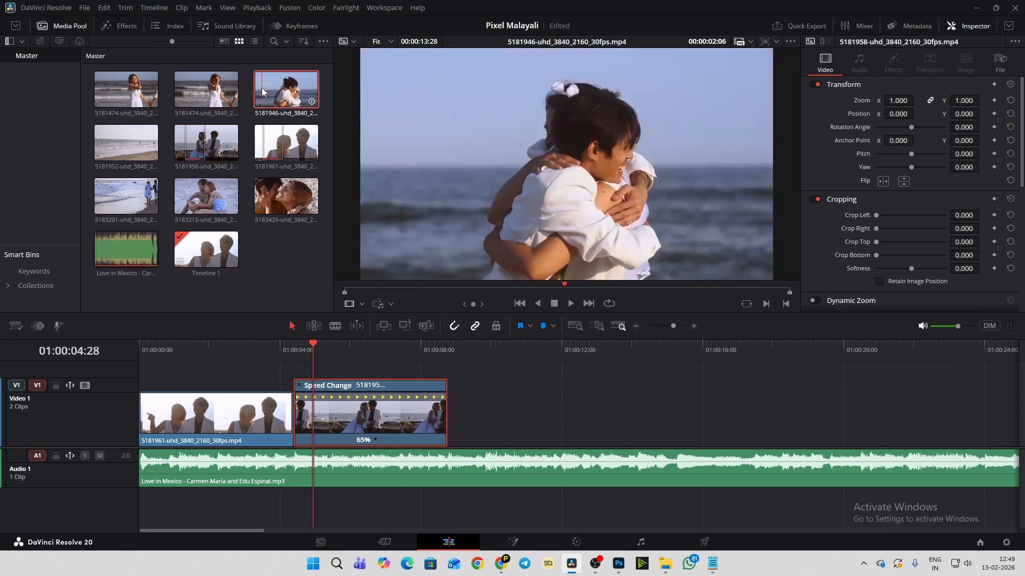
- Mark an out point at 00:00:03:27 on the 5181946 hugging clip and place it on Video 1 directly after the slowed clip
left_click(262, 88)
key("space")
left_click(366, 286)
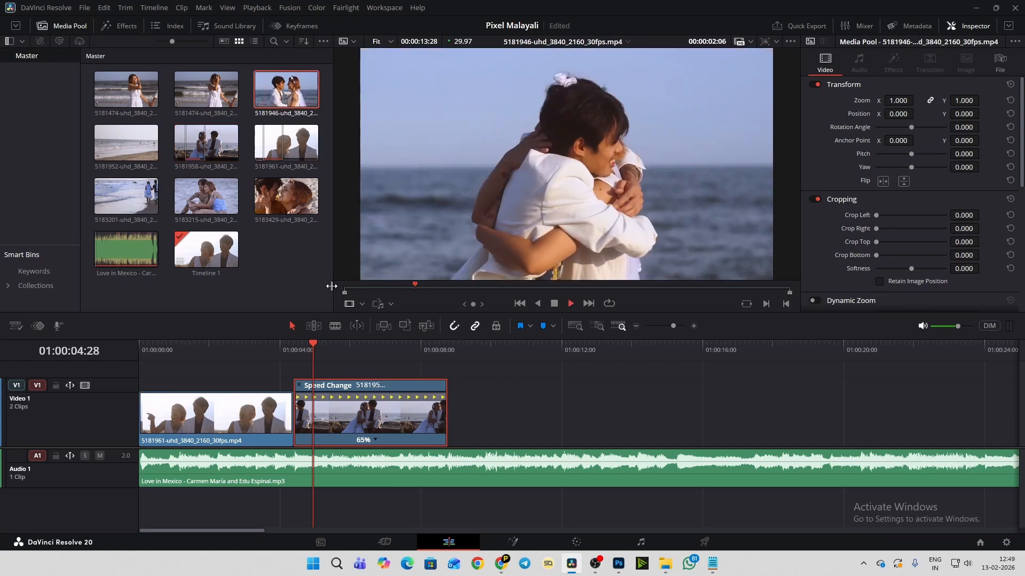
key("space")
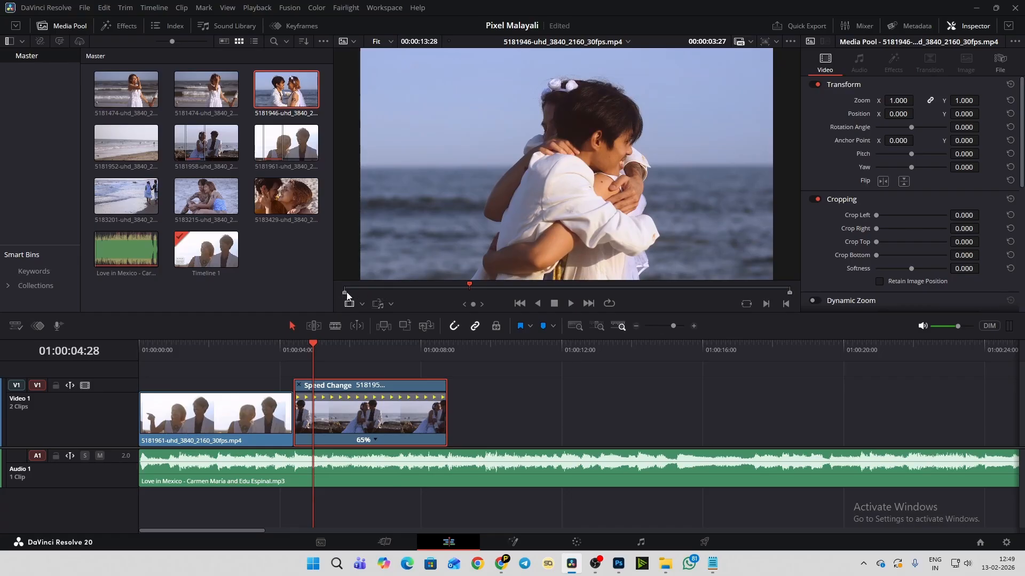
key("o")
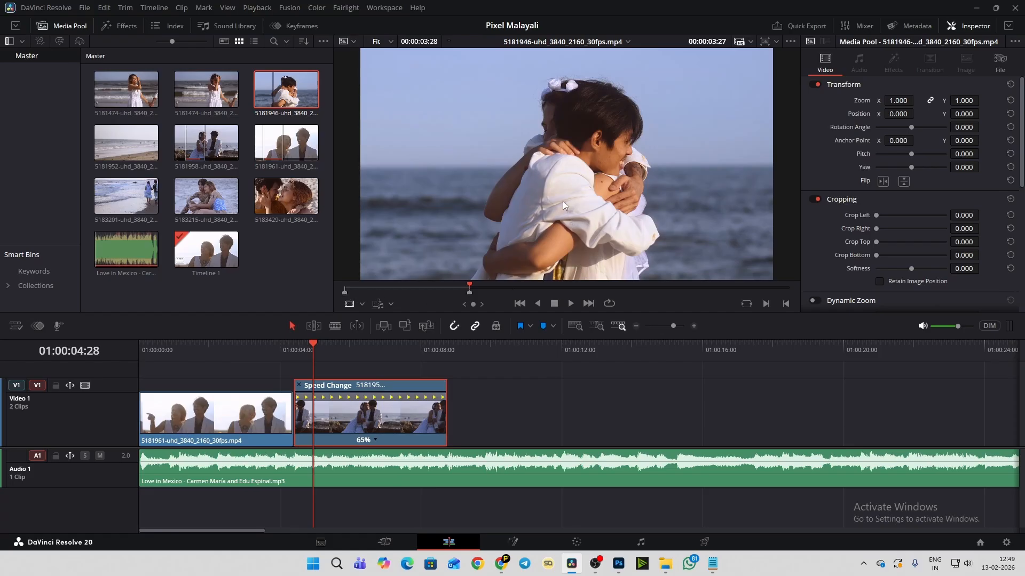
left_click_drag(562, 199, 516, 415)
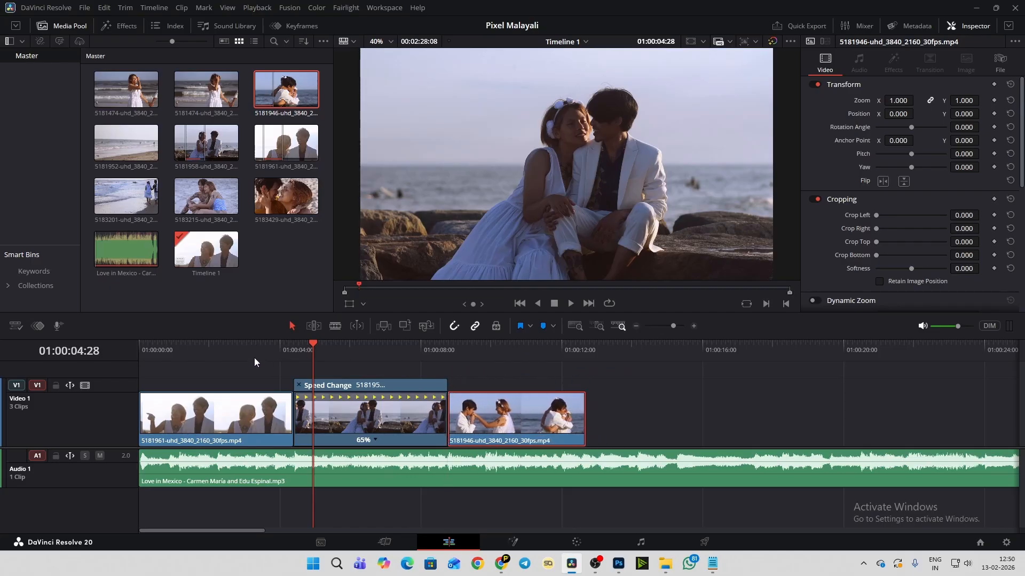
- Play the edit through the new hugging clip and replay its opening to listen for the next music beat
left_click(232, 351)
key("space")
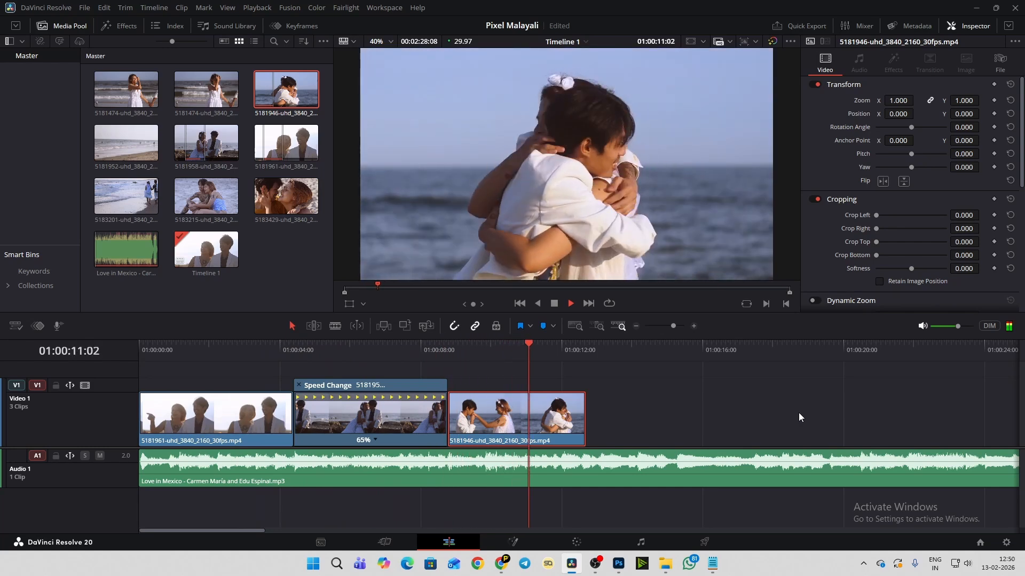
key("space")
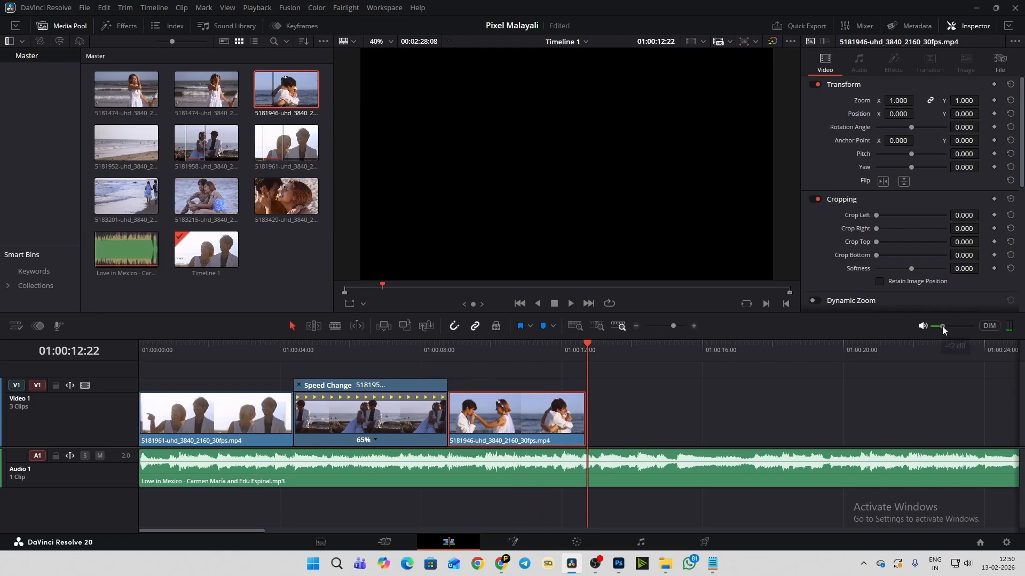
left_click(466, 348)
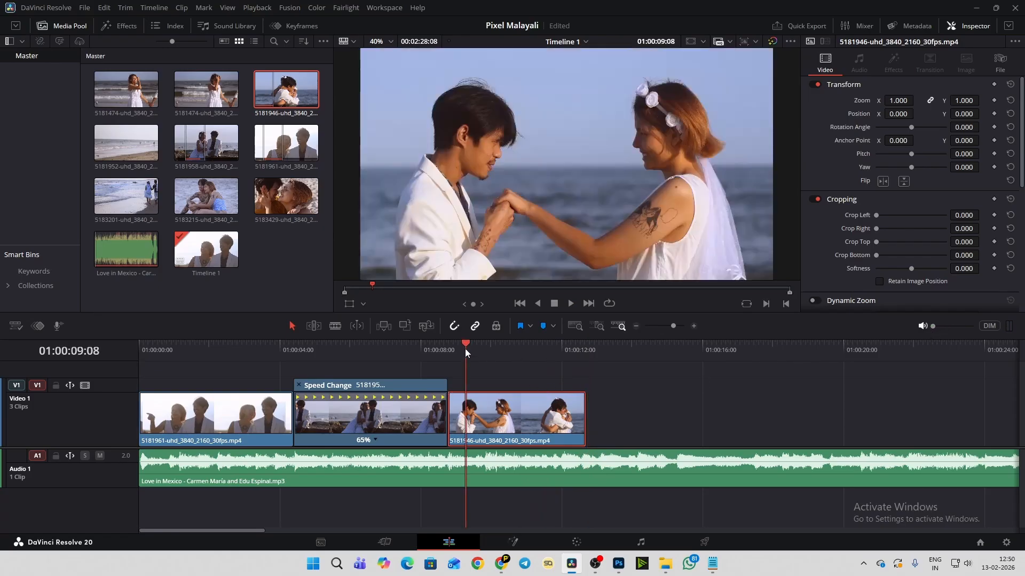
left_click(454, 347)
key("space")
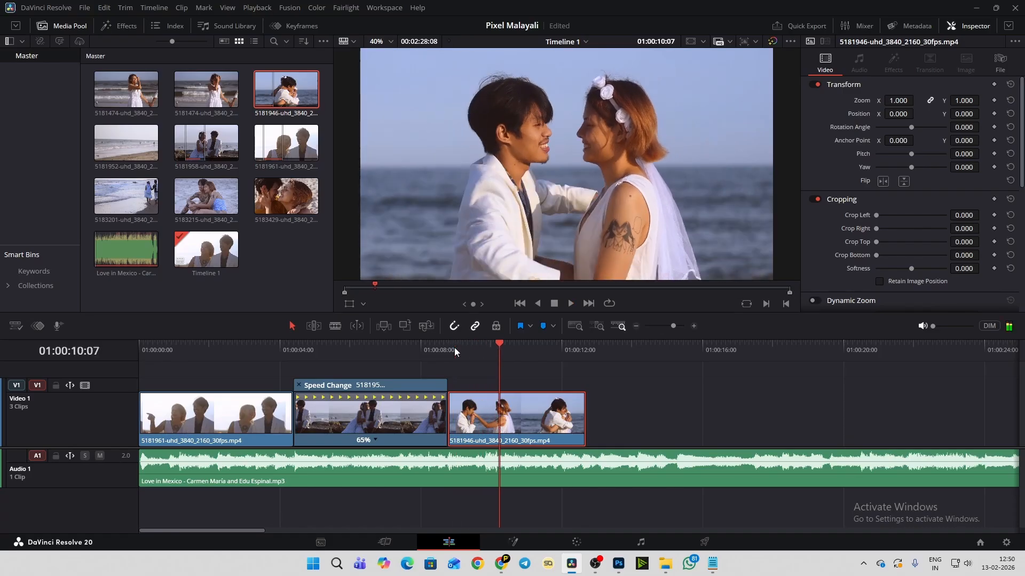
left_click(453, 347)
key("space")
key("space")
left_click(454, 348)
key("space")
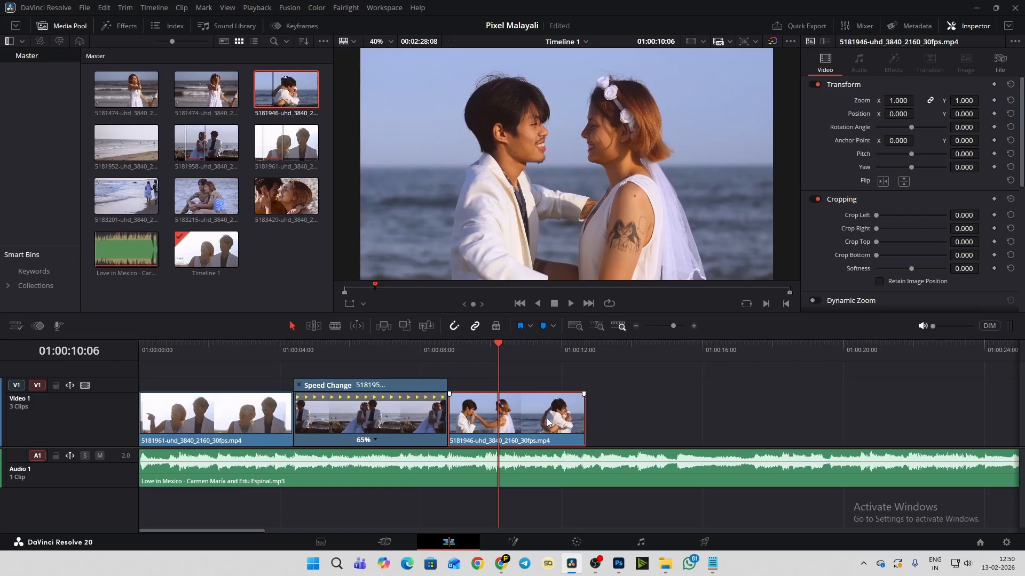
- Locate the beat at 01:00:10:03 and split the hugging clip there with the Blade tool
scroll(547, 422, "up", 5)
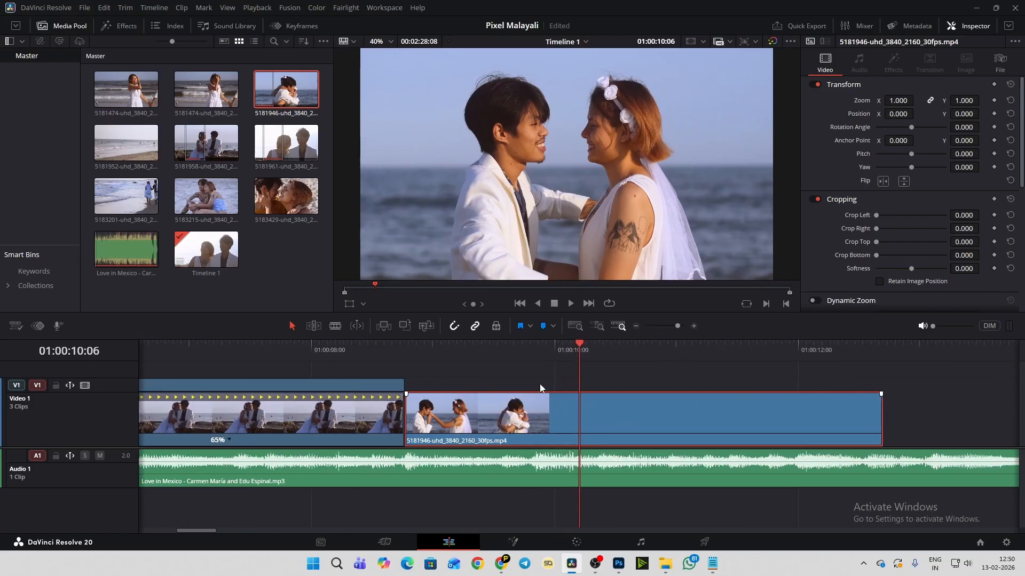
left_click(522, 347)
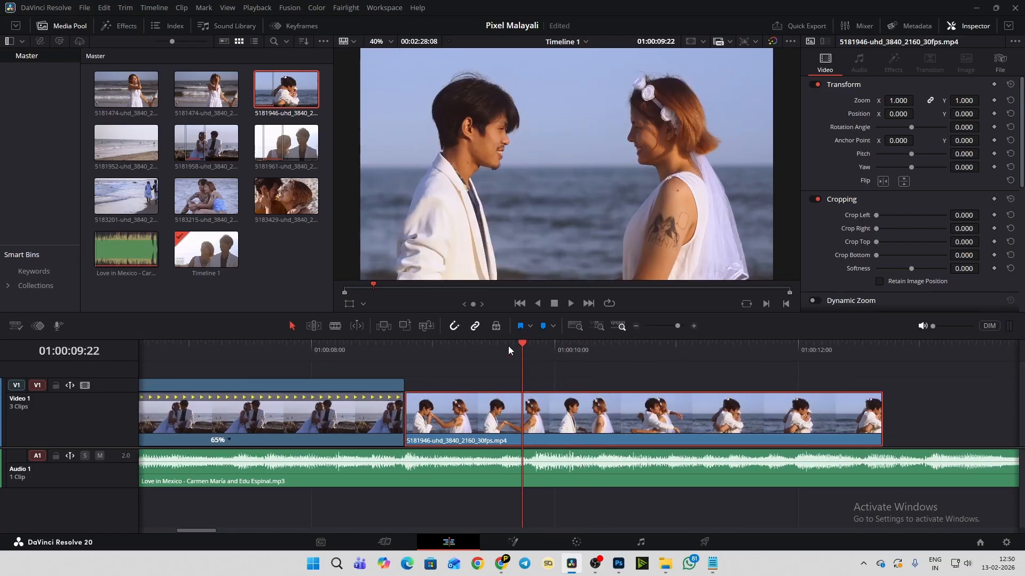
left_click(485, 345)
key("space")
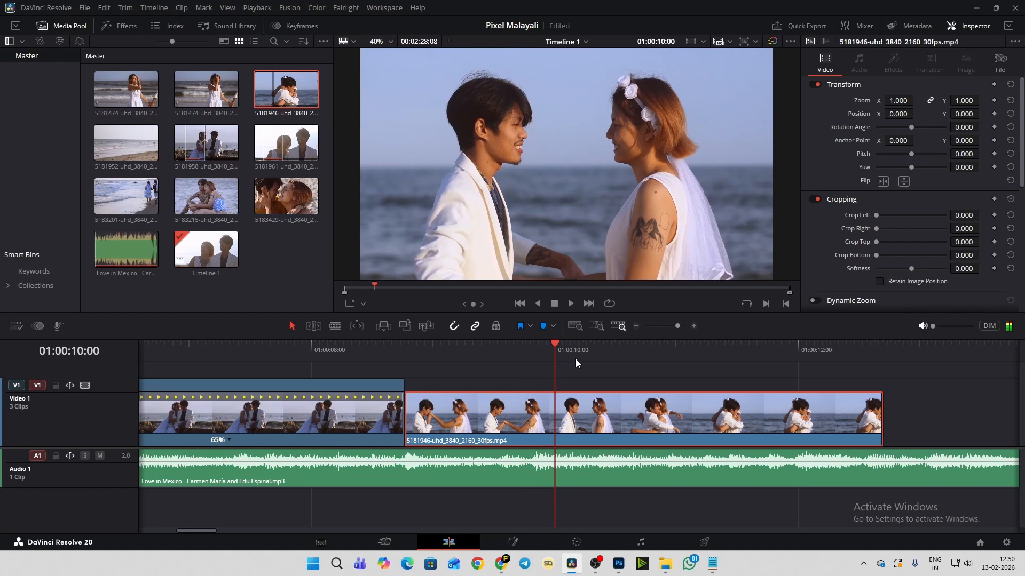
left_click(499, 351)
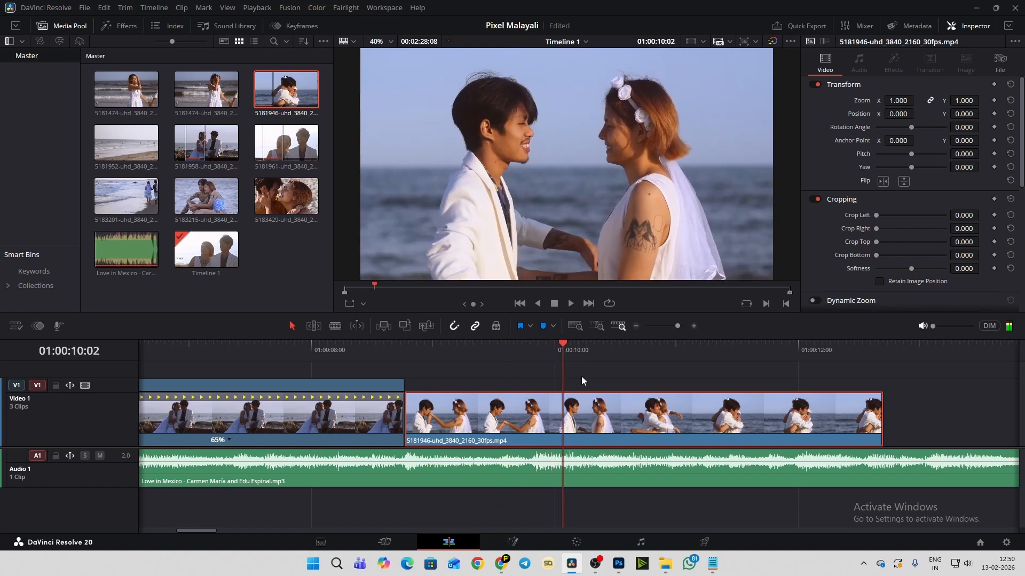
left_click(567, 345)
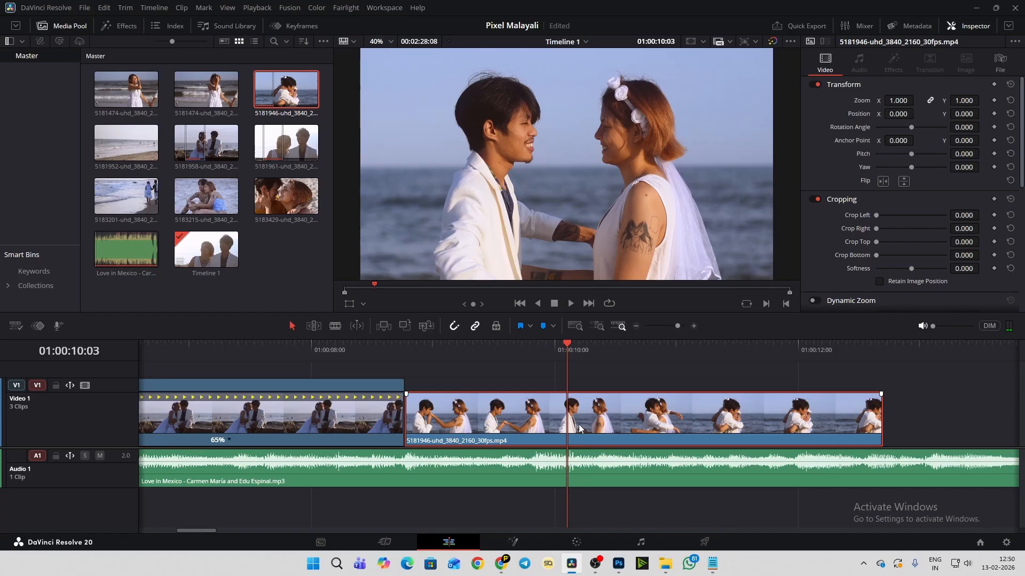
left_click(335, 326)
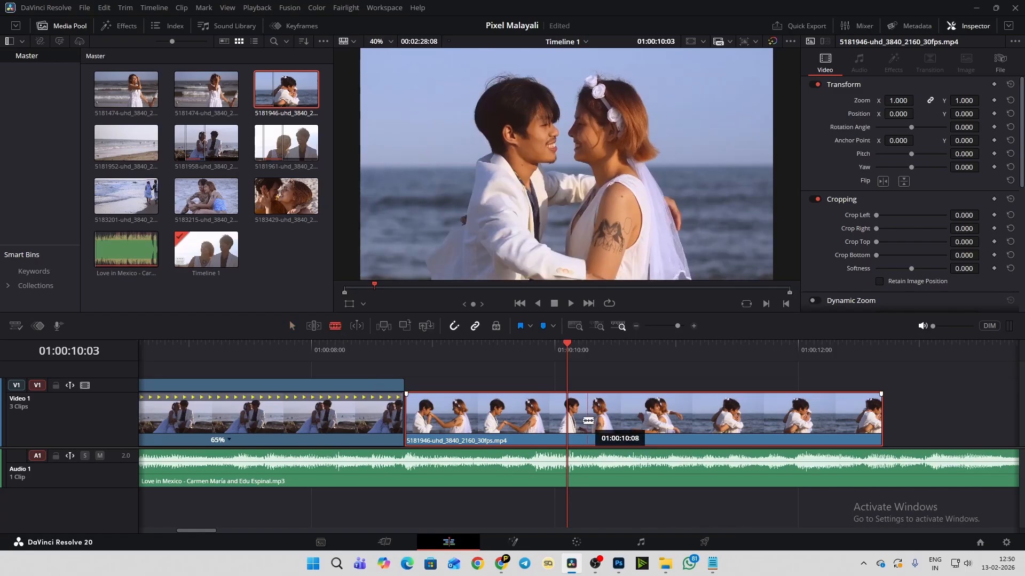
left_click(567, 415)
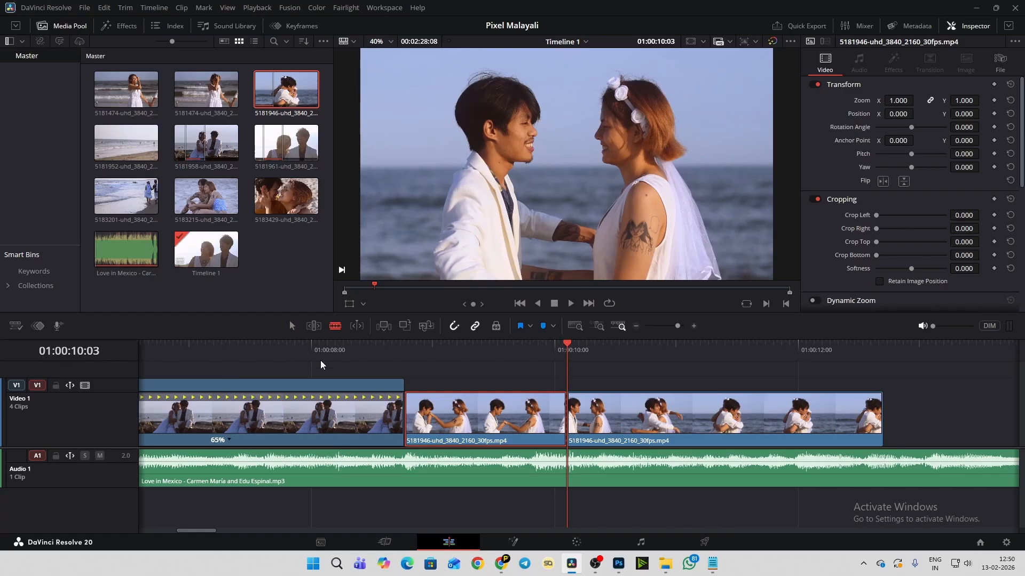
left_click(293, 327)
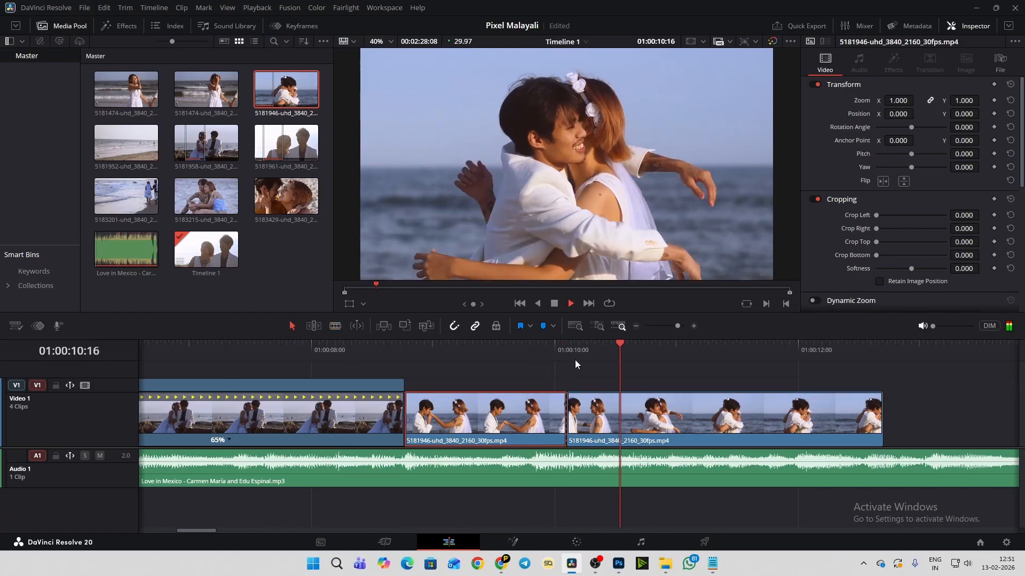
- Turn on retime controls for the second part of the hugging clip and stretch it to 51% speed
key("space")
left_click(619, 406)
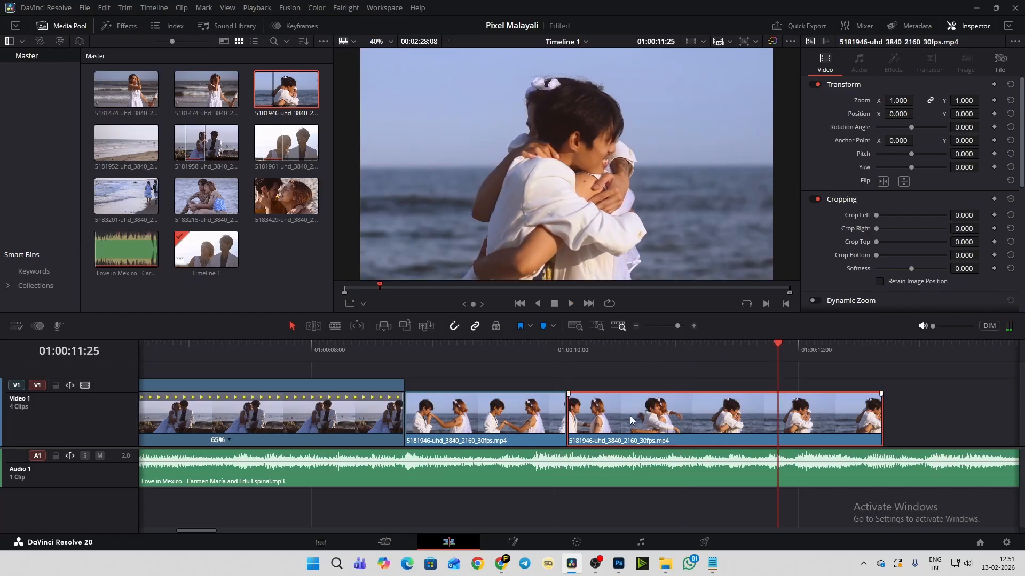
scroll(629, 416, "down", 1)
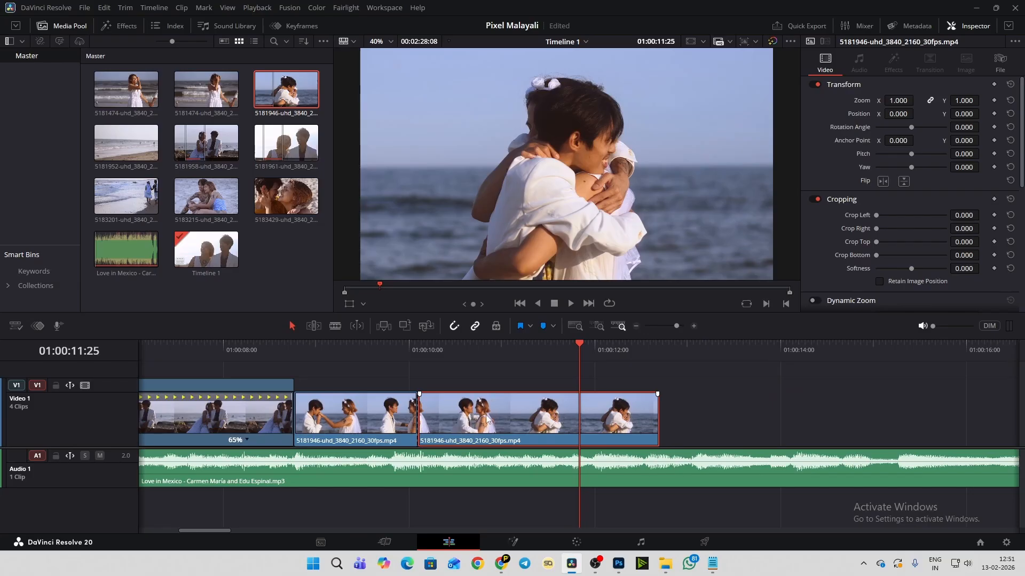
key("ctrl+r")
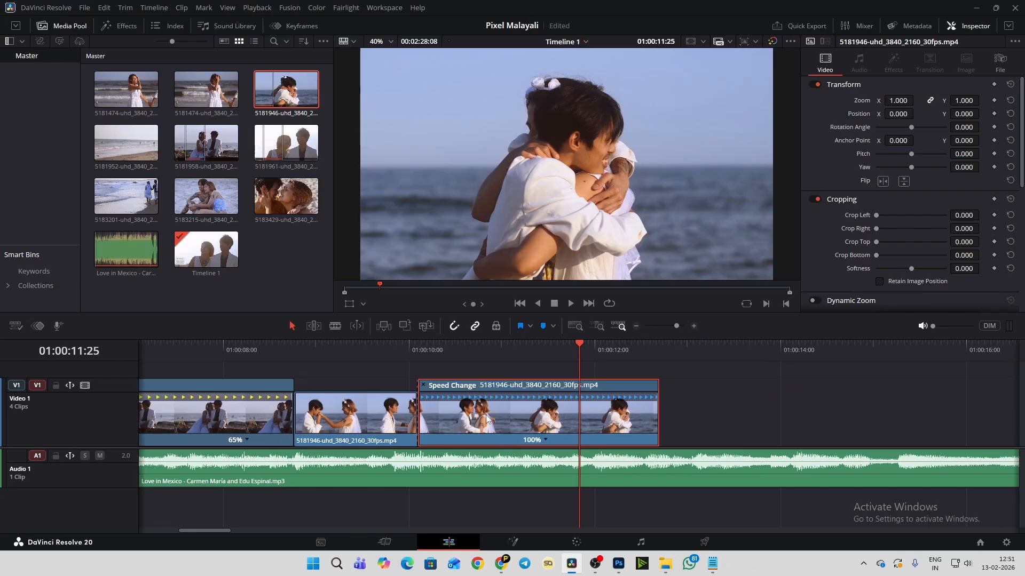
left_click_drag(655, 384, 887, 382)
- Play from 01:00:09:05 into the slowed hugging section and check the source clip's frame rate in its clip information
left_click(332, 351)
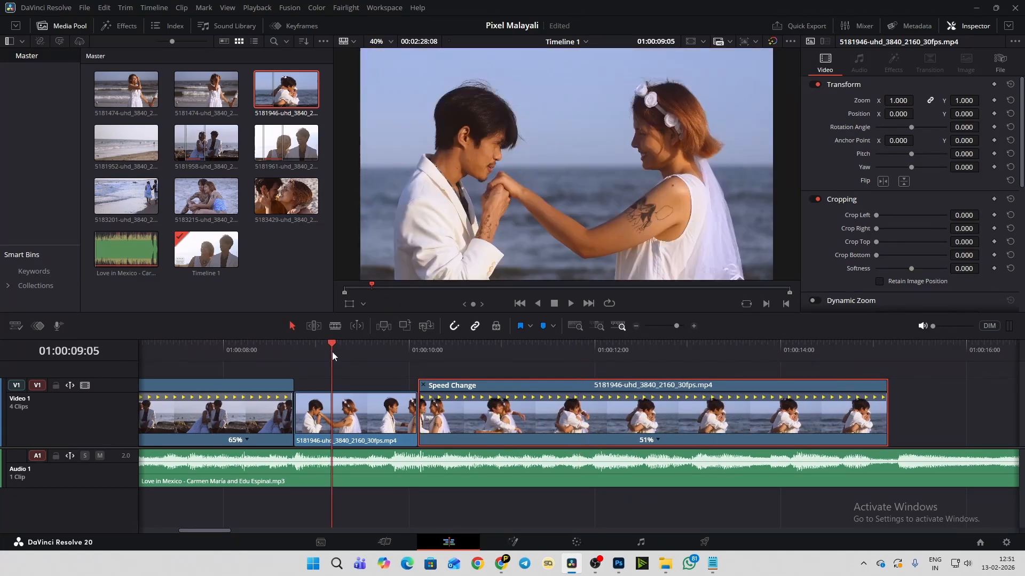
key("space")
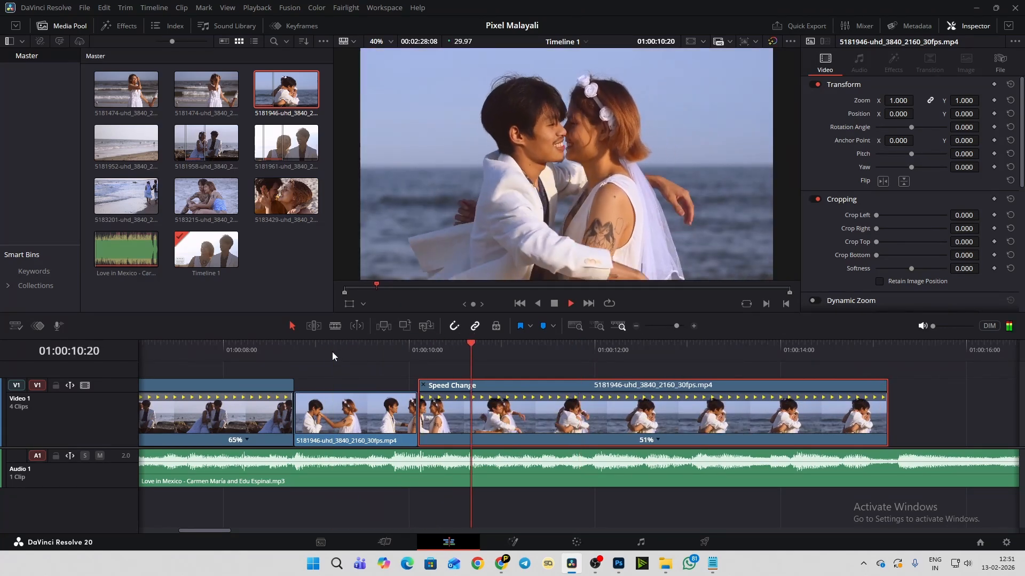
key("space")
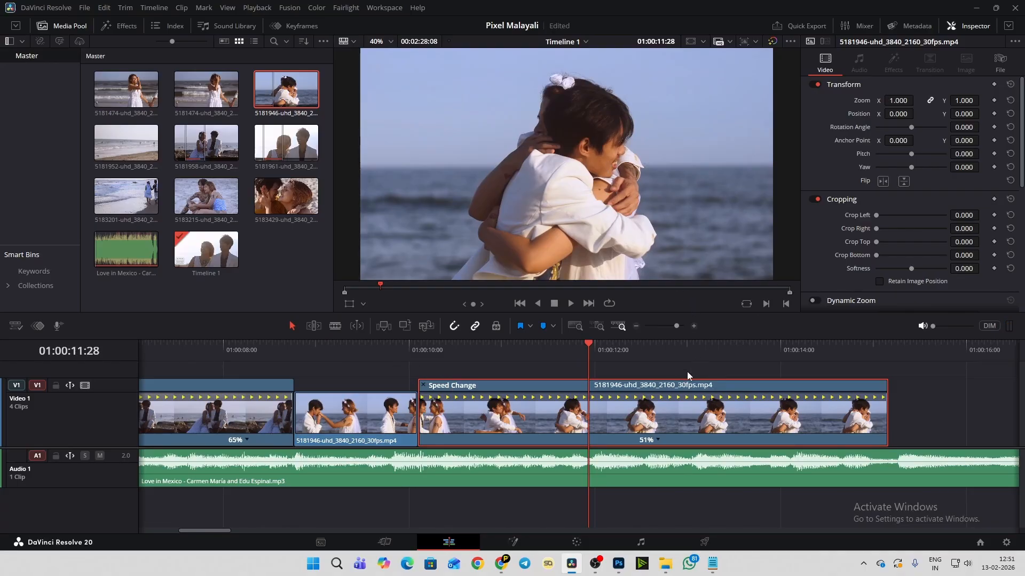
left_click(309, 92)
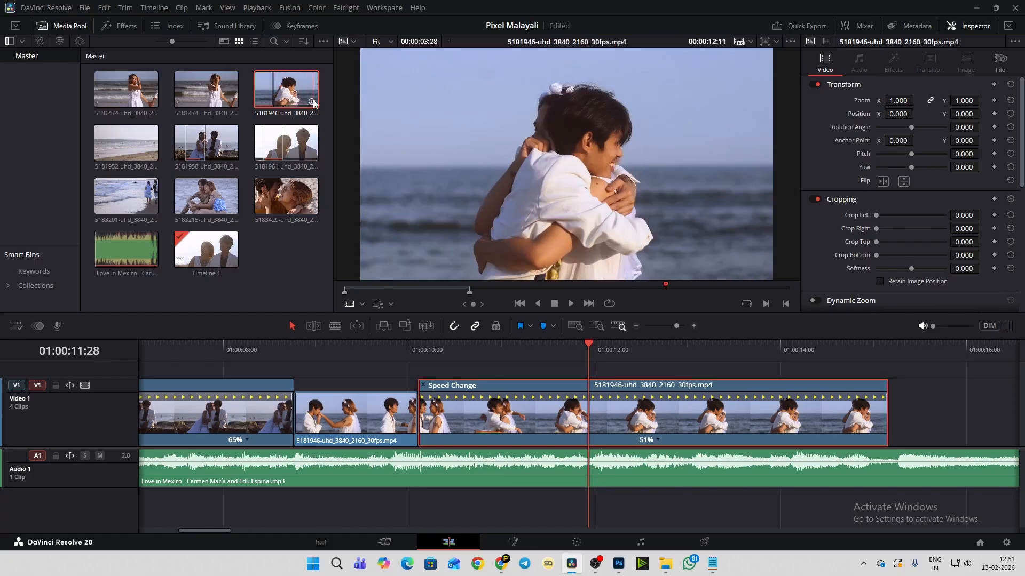
mouse_move(313, 102)
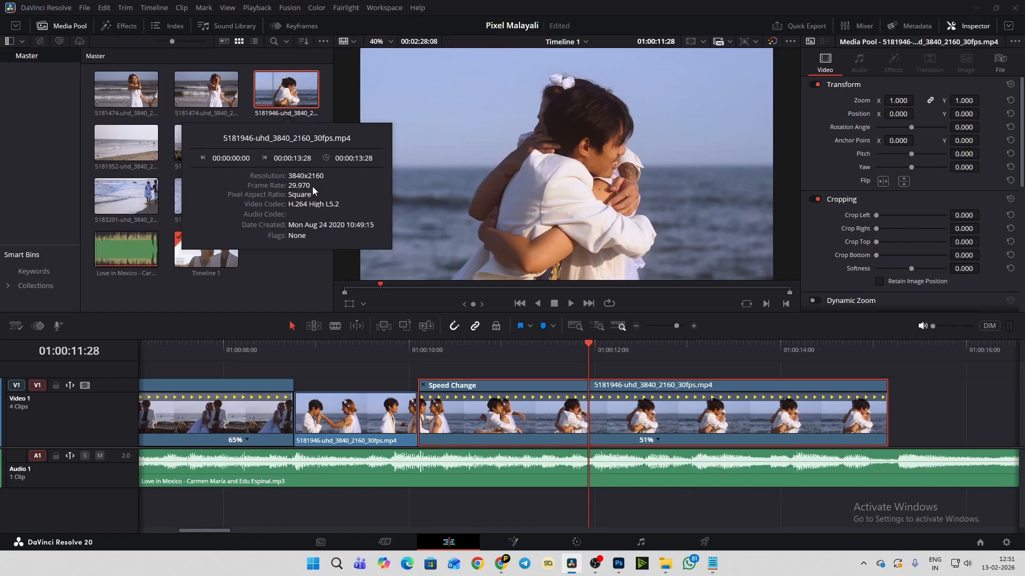
left_click(590, 345)
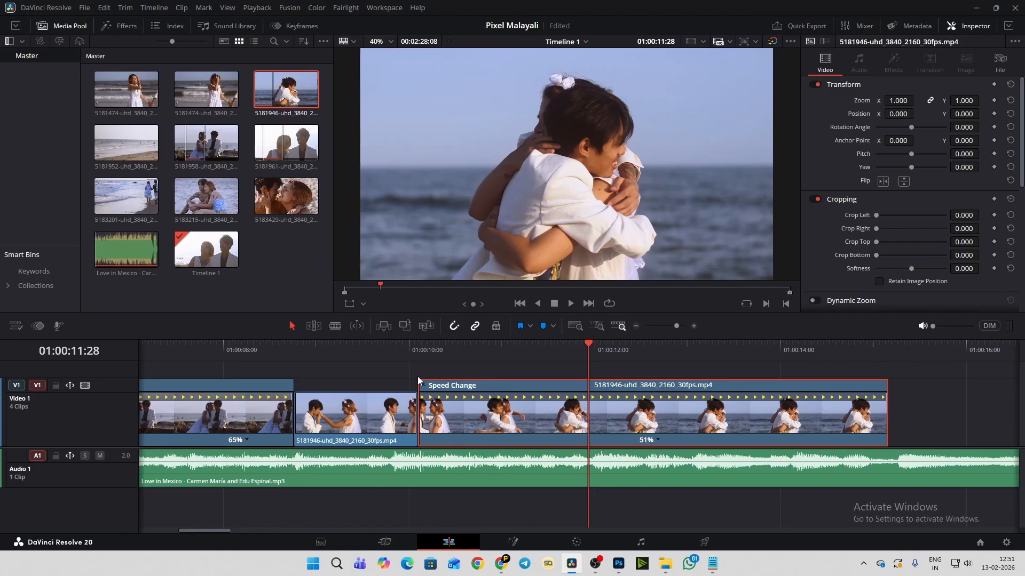
- Replay the slowed hugging section and undo both its 51% stretch and the Blade split
left_click(375, 354)
key("space")
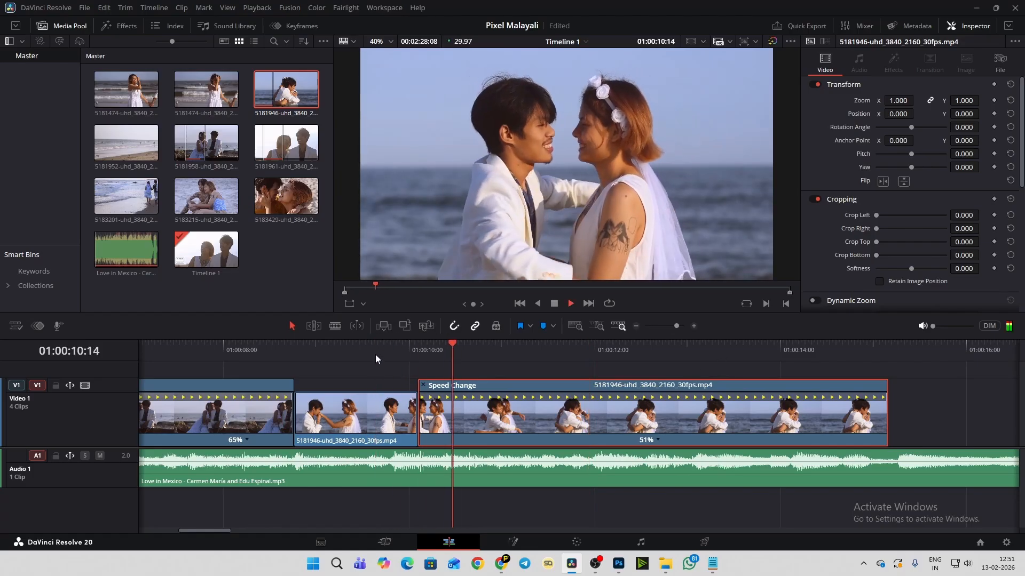
key("space")
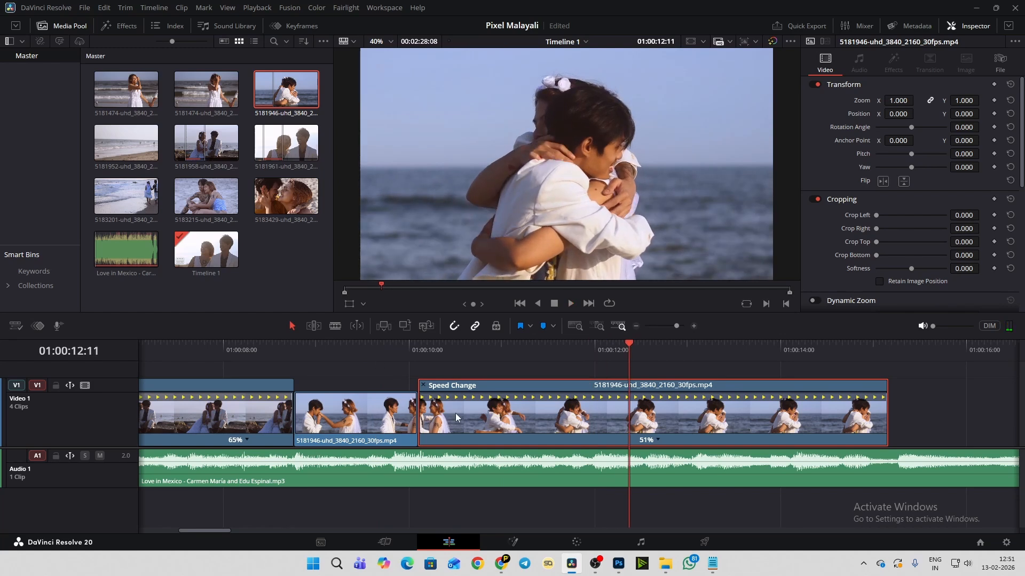
key("ctrl+z")
key("ctrl+z")
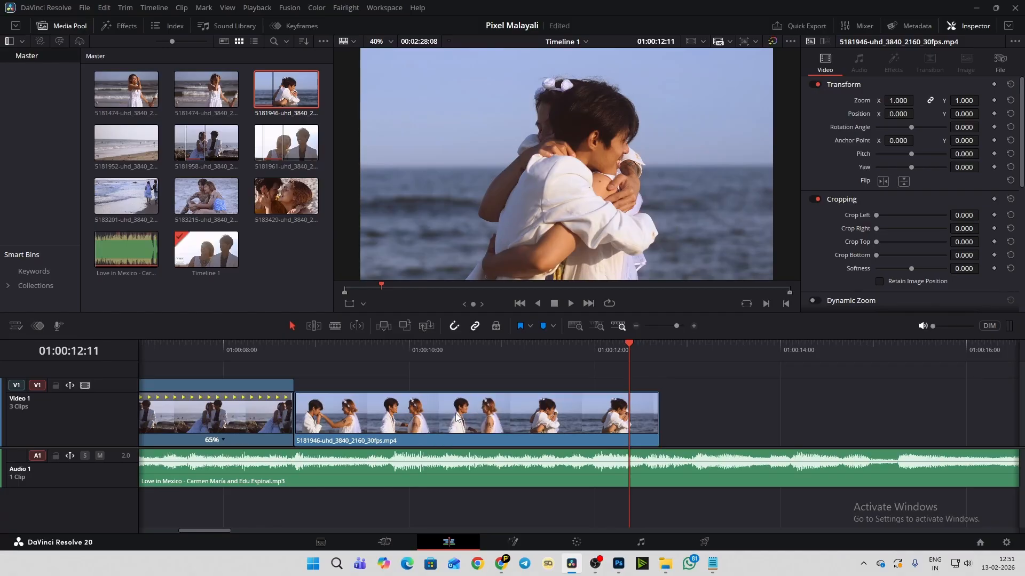
- Play the unsplit hugging clip from about 01:00:09:20 and step back to the beat at 01:00:10:04
left_click(457, 416)
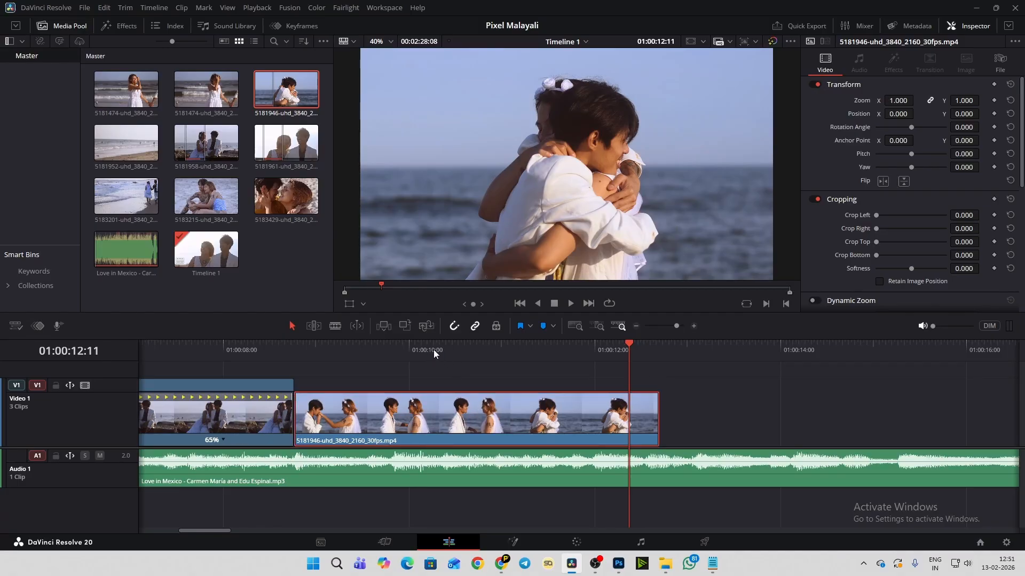
left_click(385, 345)
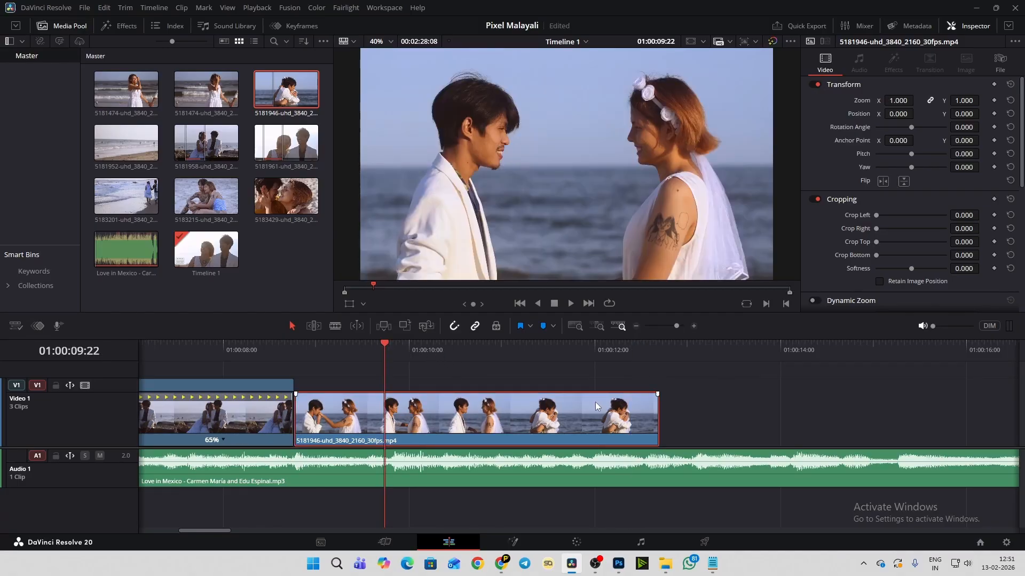
key("space")
left_click(373, 349)
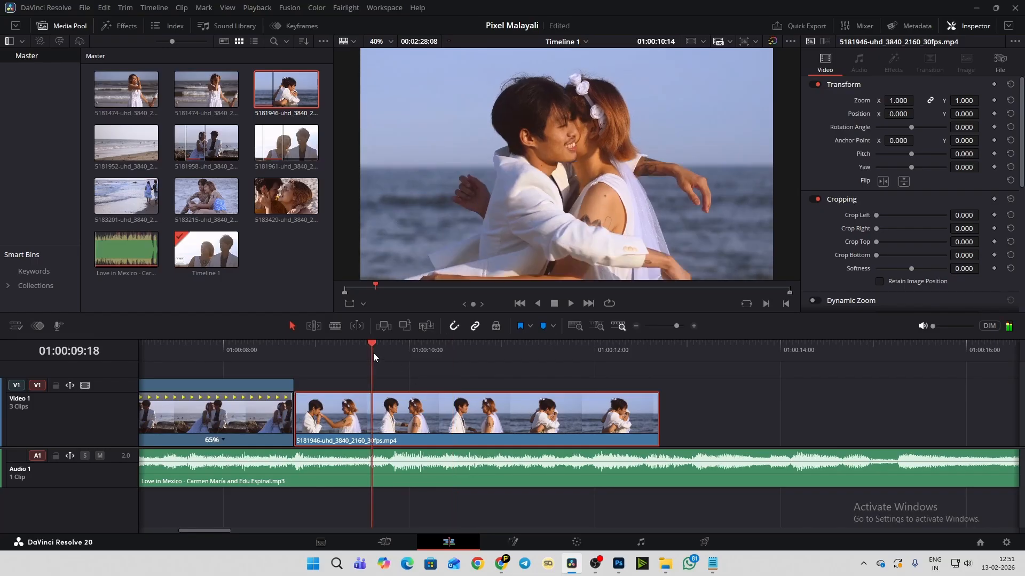
key("space")
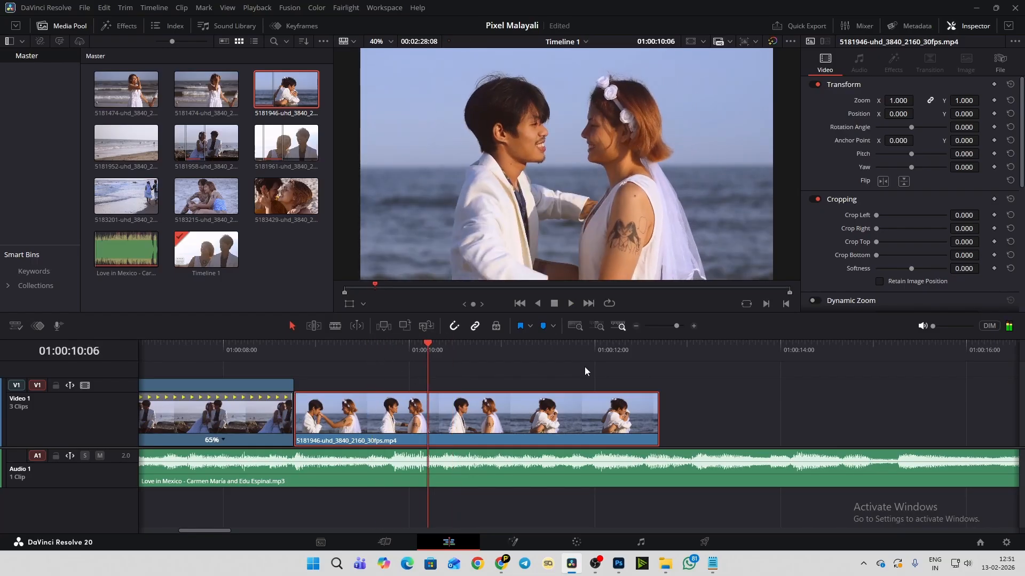
key("Left")
key("Left")
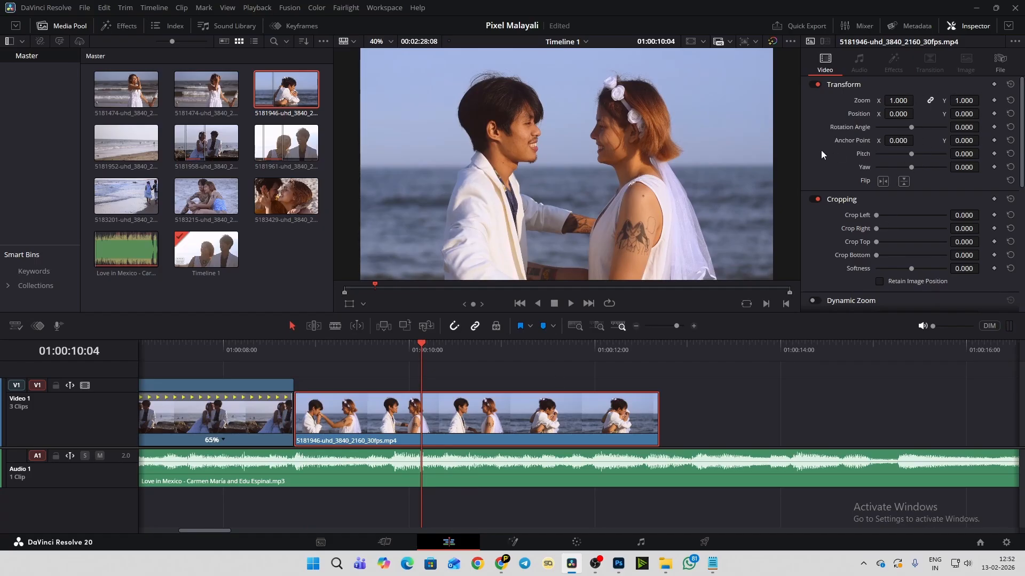
- Bring up the hugging clip's Speed Change settings in the Inspector
left_click(965, 25)
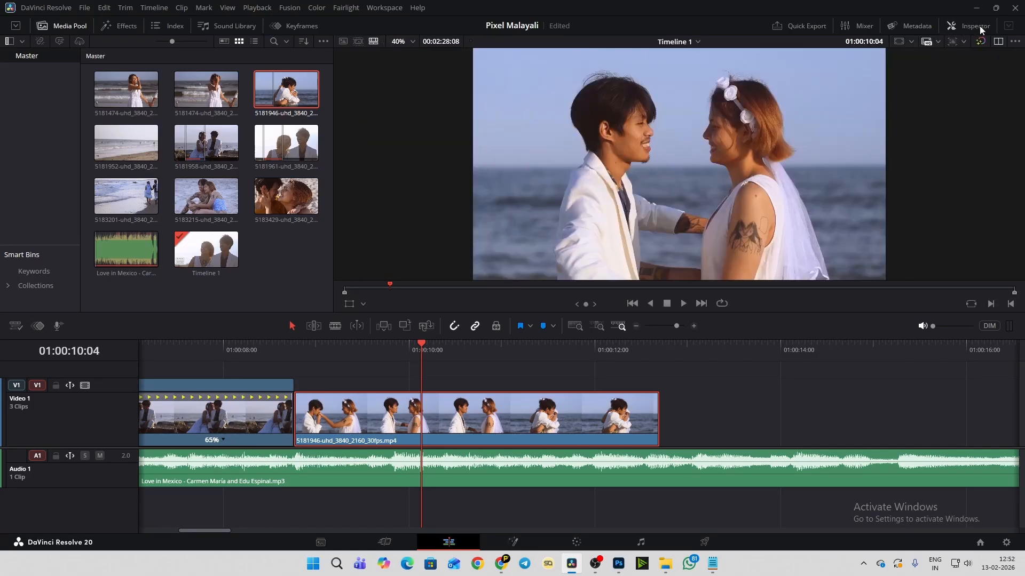
left_click(979, 26)
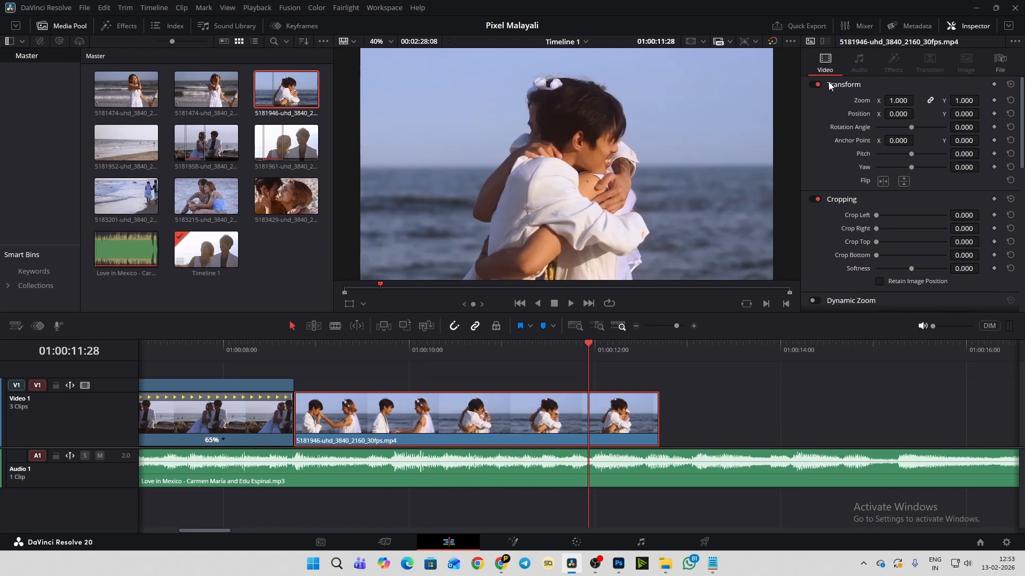
scroll(819, 122, "down", 3)
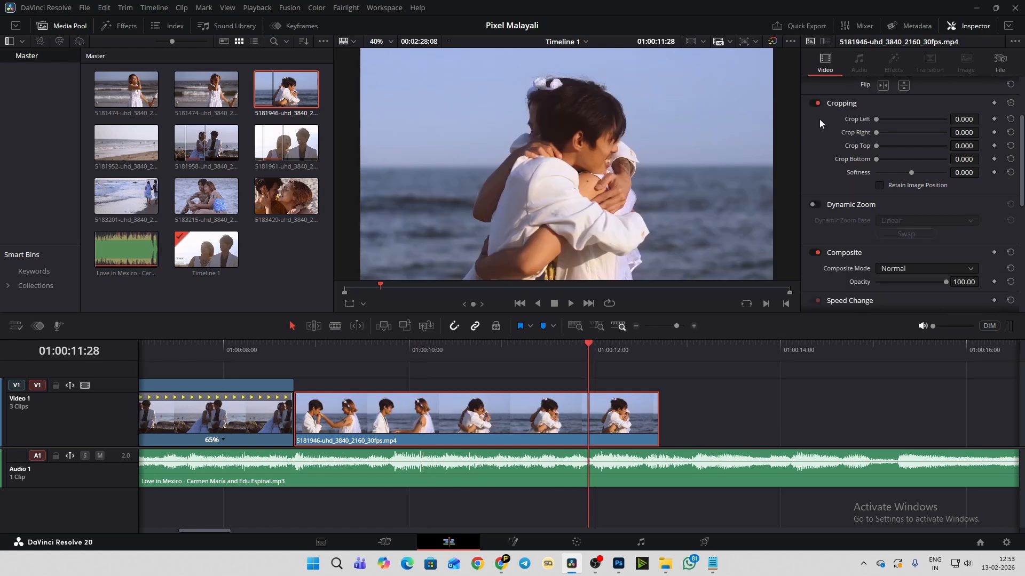
scroll(820, 123, "down", 3)
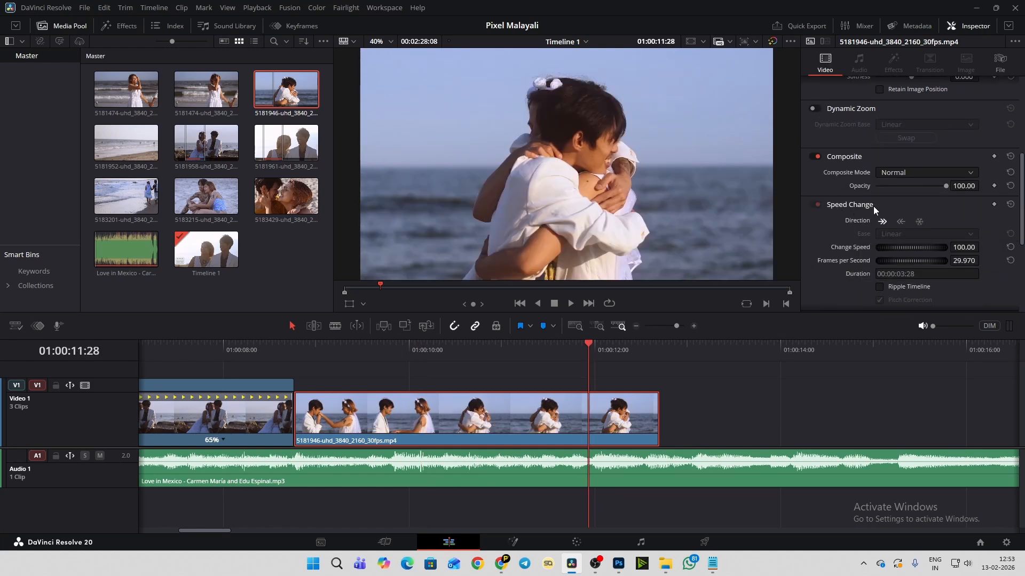
scroll(825, 212, "down", 1)
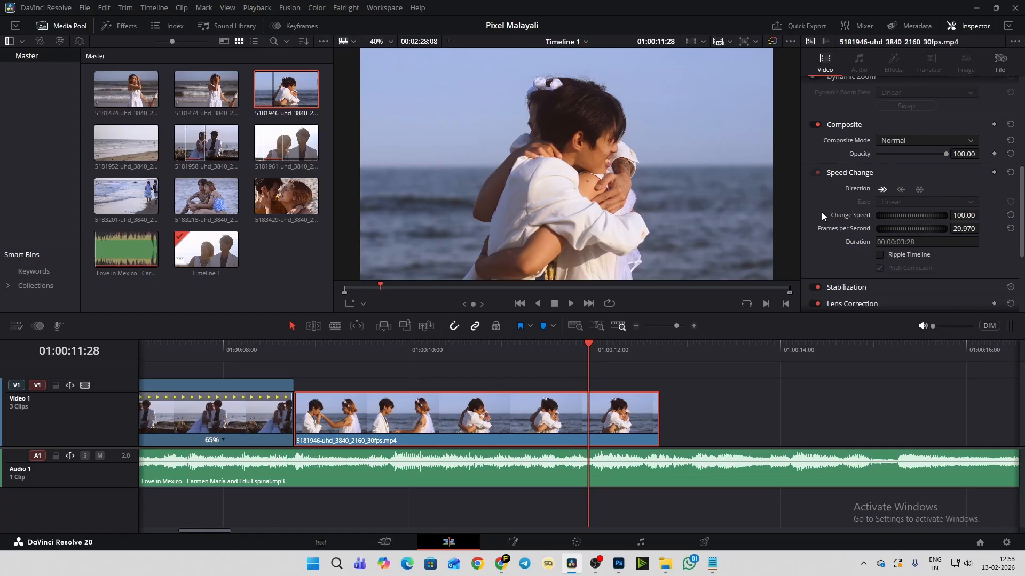
left_click(848, 174)
left_click(859, 173)
scroll(823, 191, "down", 1)
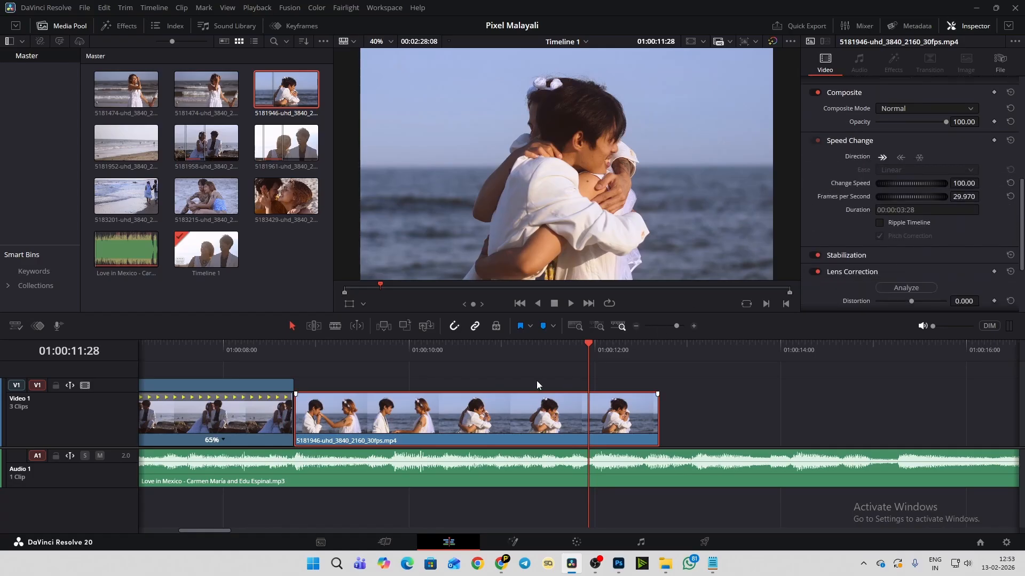
- Replay the clip around the beat and add a Speed Change keyframe at 01:00:10:00
left_click(377, 347)
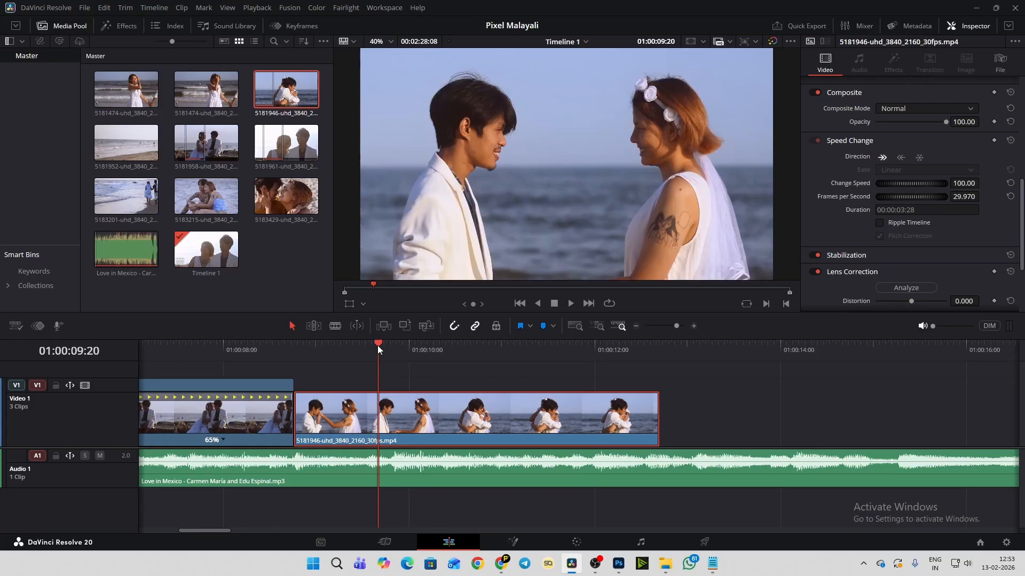
key("space")
left_click(394, 346)
mouse_move(393, 345)
left_mouse_down()
mouse_move(378, 349)
mouse_move(411, 349)
left_mouse_up()
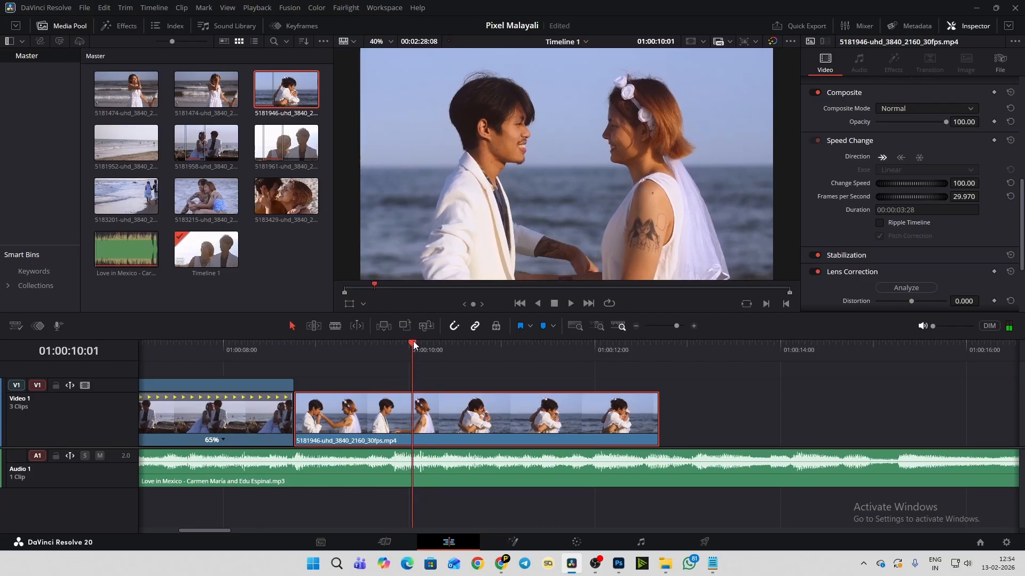
left_click(408, 345)
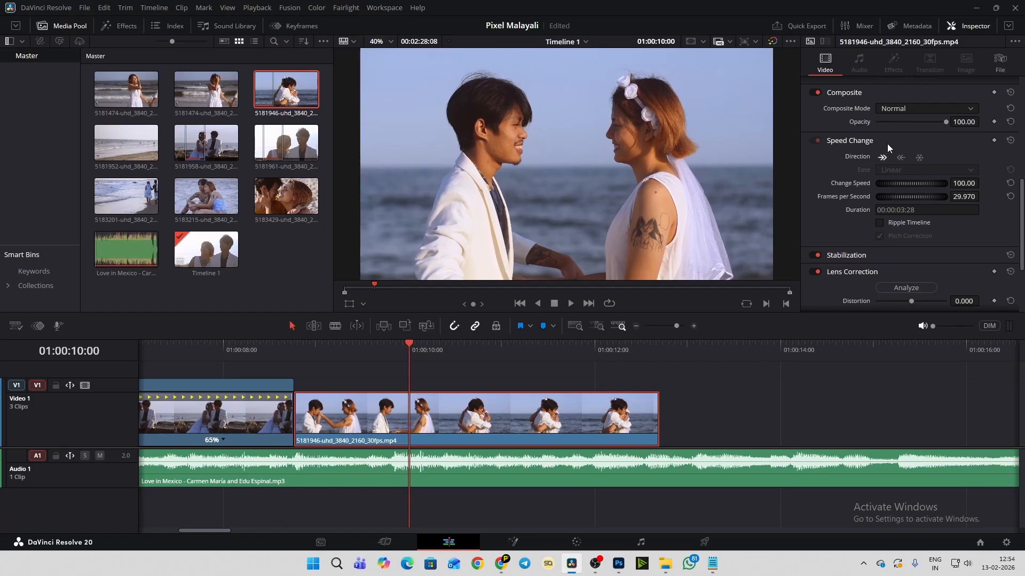
left_click(994, 141)
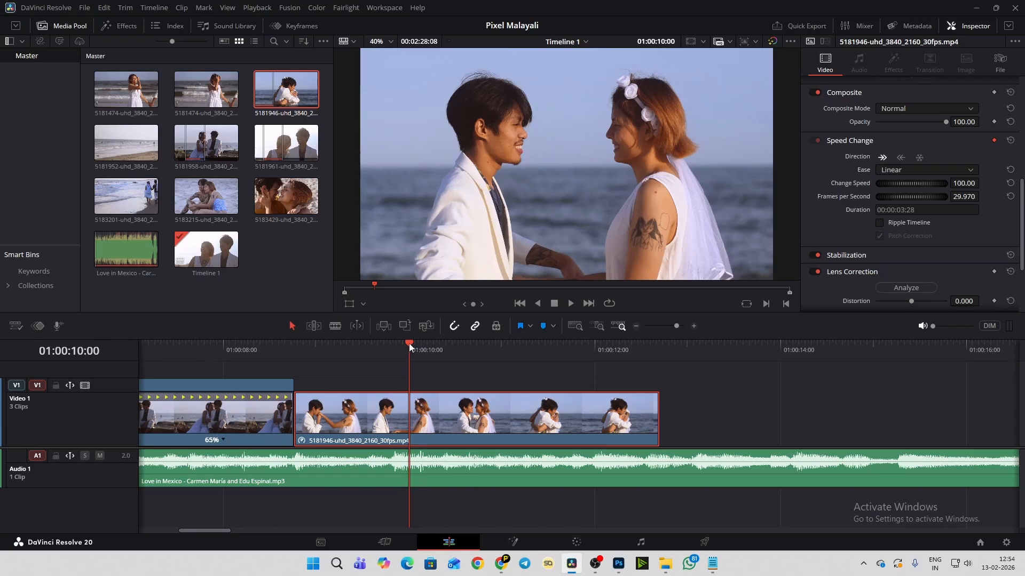
- Add a second Speed Change keyframe at 01:00:10:03 and lower the hugging clip's speed there to 55%
left_click_drag(409, 344, 418, 348)
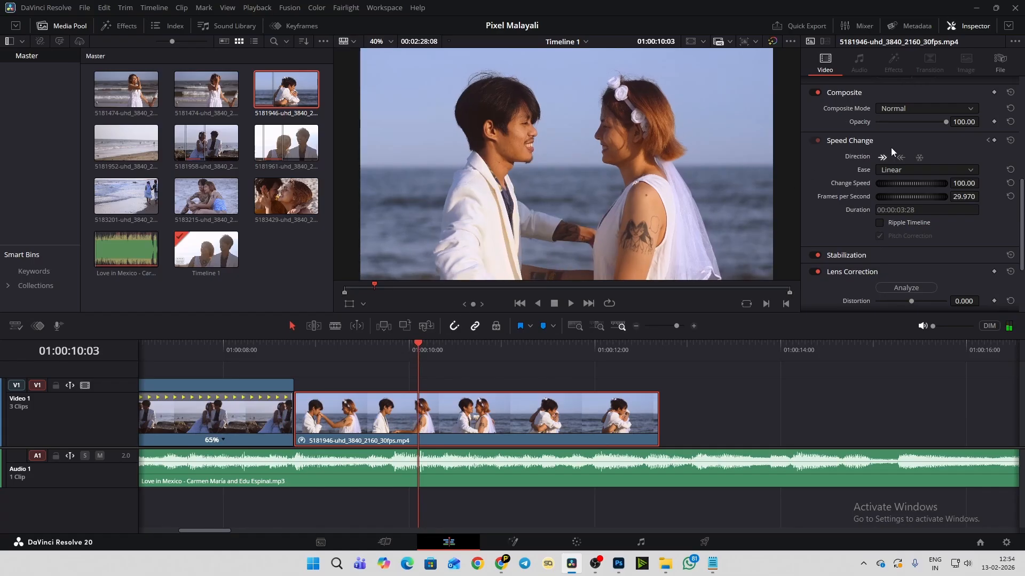
left_click(994, 142)
left_click_drag(923, 184, 871, 184)
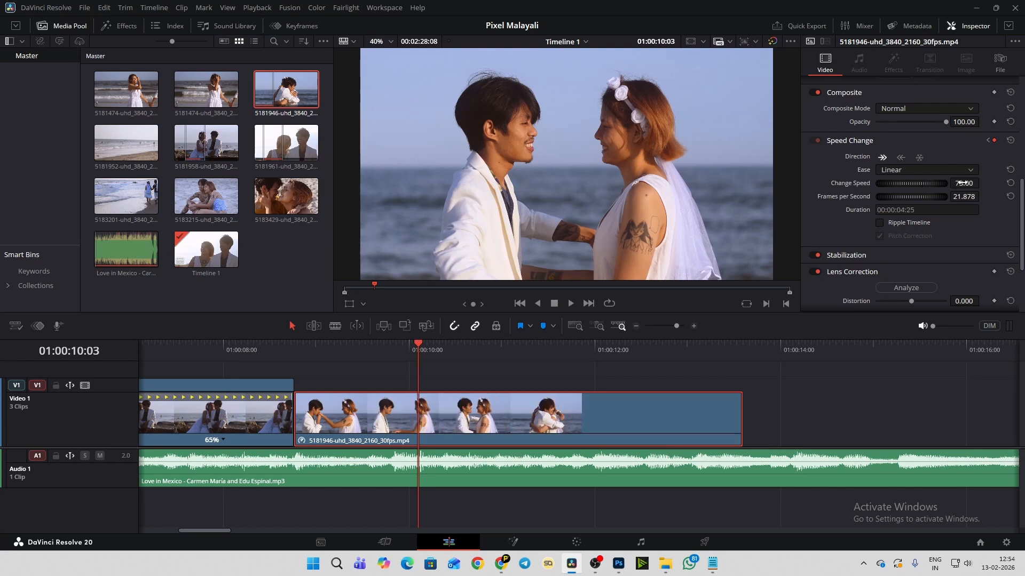
left_click_drag(961, 183, 940, 182)
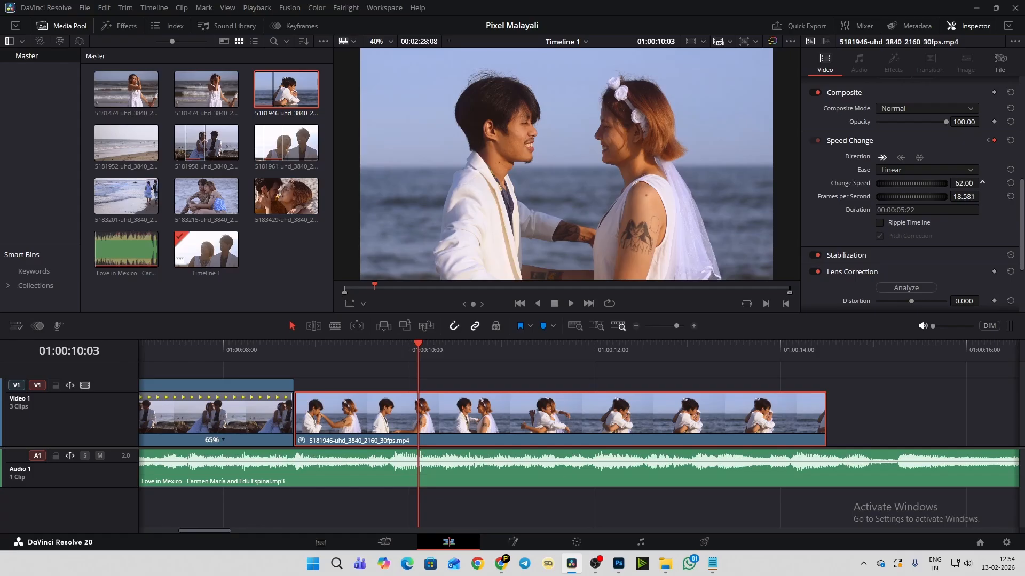
left_click_drag(964, 183, 981, 183)
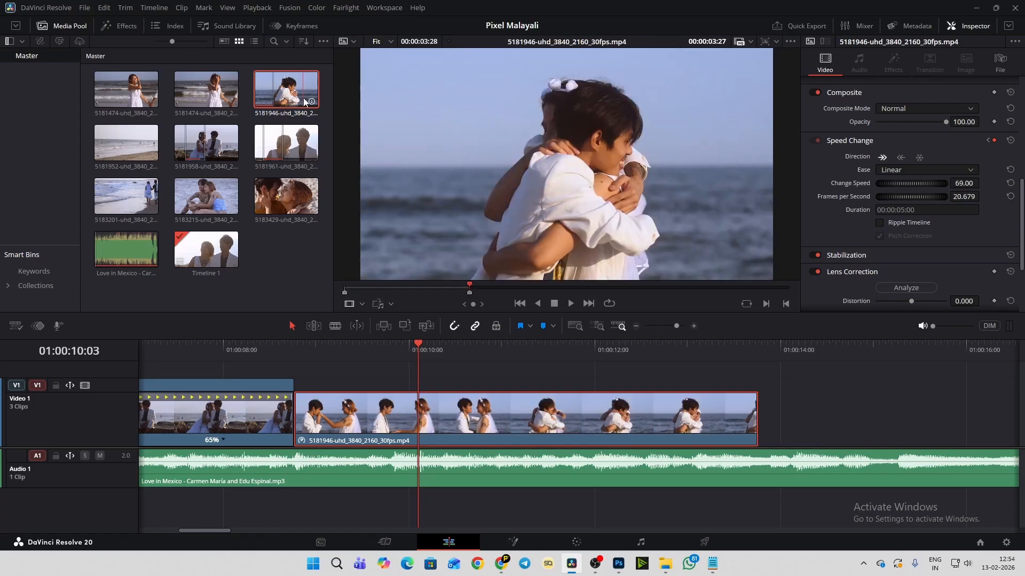
mouse_move(309, 105)
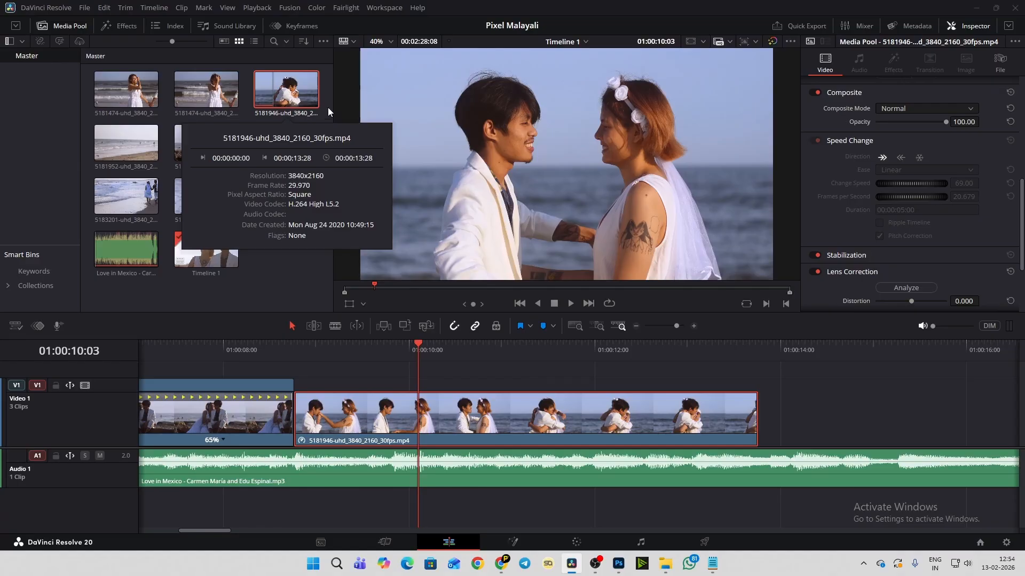
left_click(327, 89)
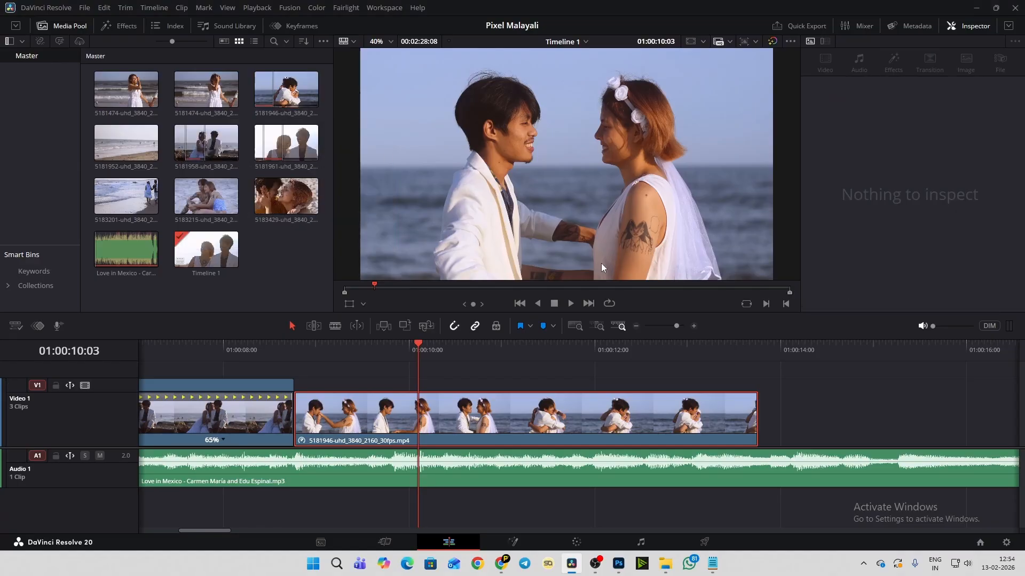
left_click(527, 428)
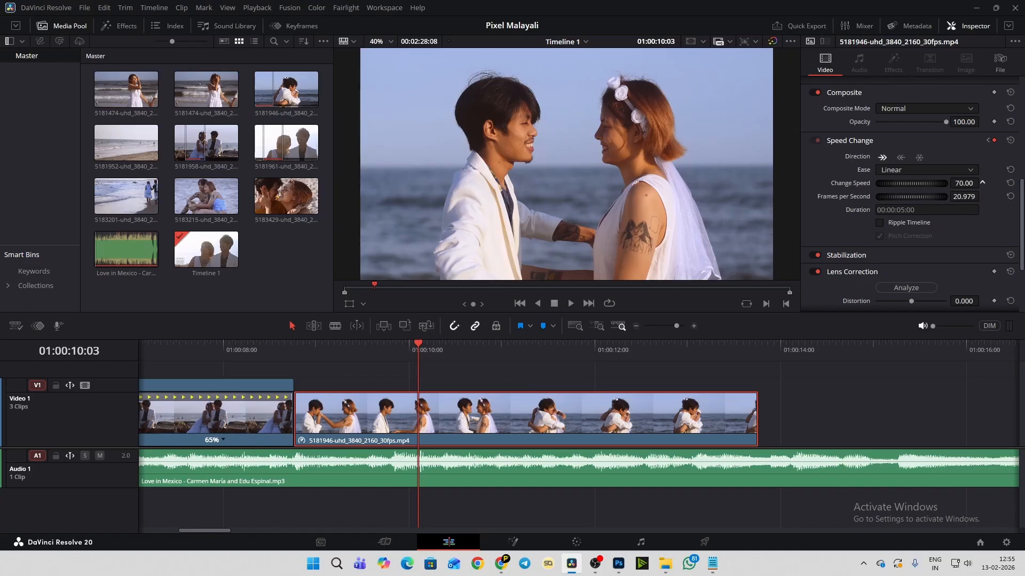
left_click_drag(964, 184, 964, 184)
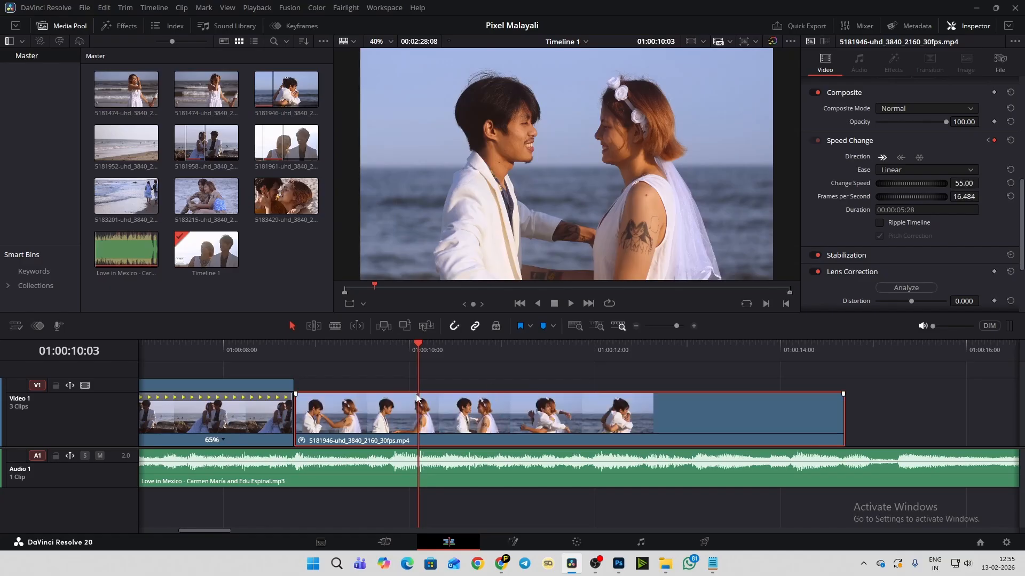
- Play the hugging clip from 01:00:08:28 to review the slowdown at the speed keyframes
left_click(378, 345)
left_click(310, 350)
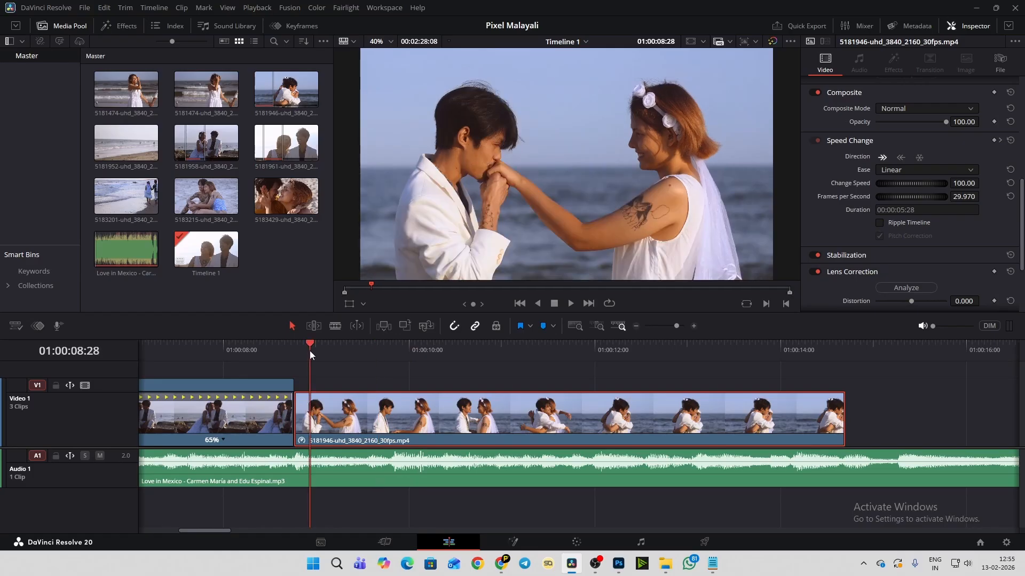
key("space")
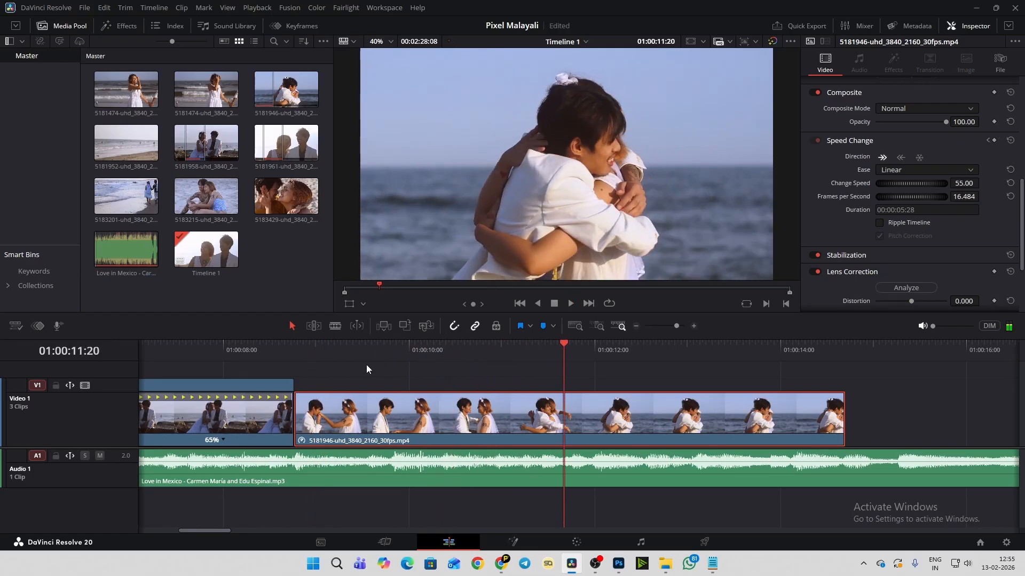
left_click(318, 348)
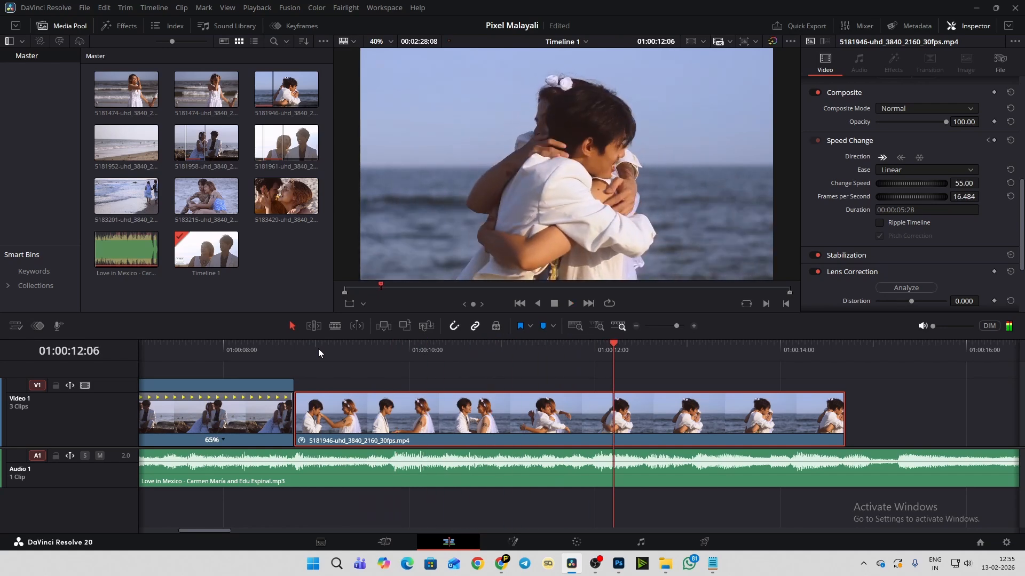
left_click(325, 347)
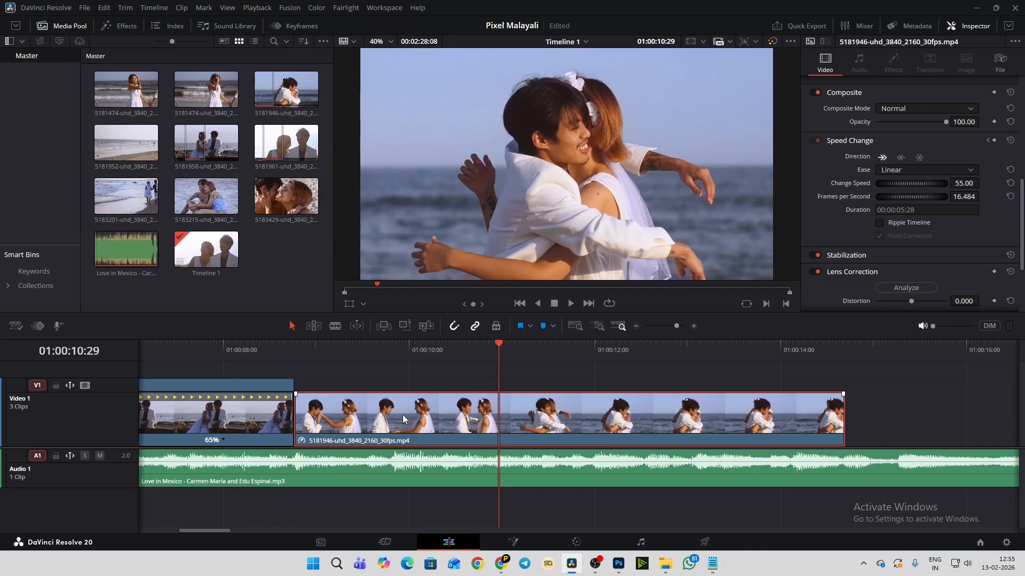
- Scrub around the start of the slowed section and place the playhead at 01:00:10:07
left_click(439, 349)
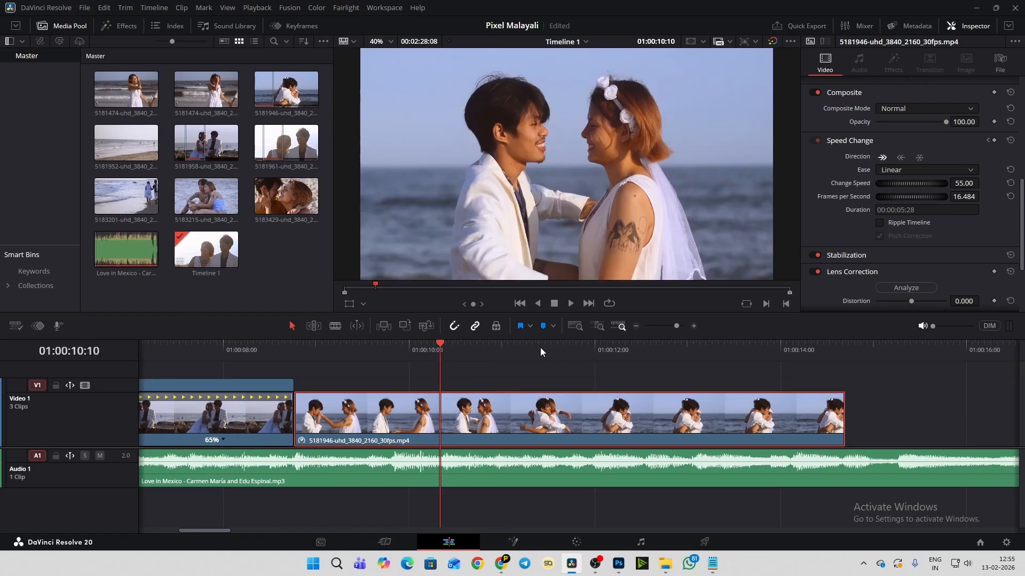
left_click(467, 346)
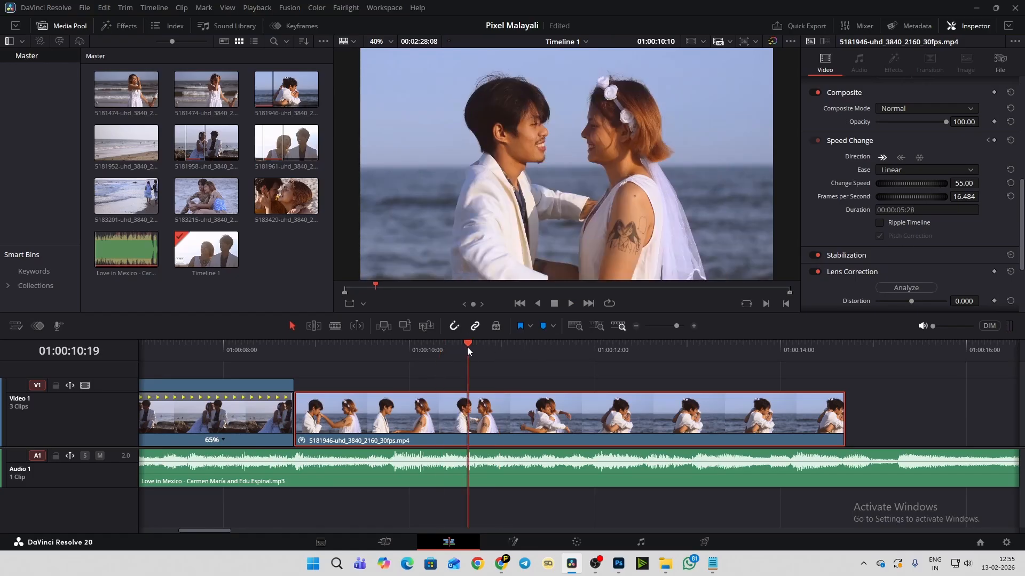
left_click(424, 348)
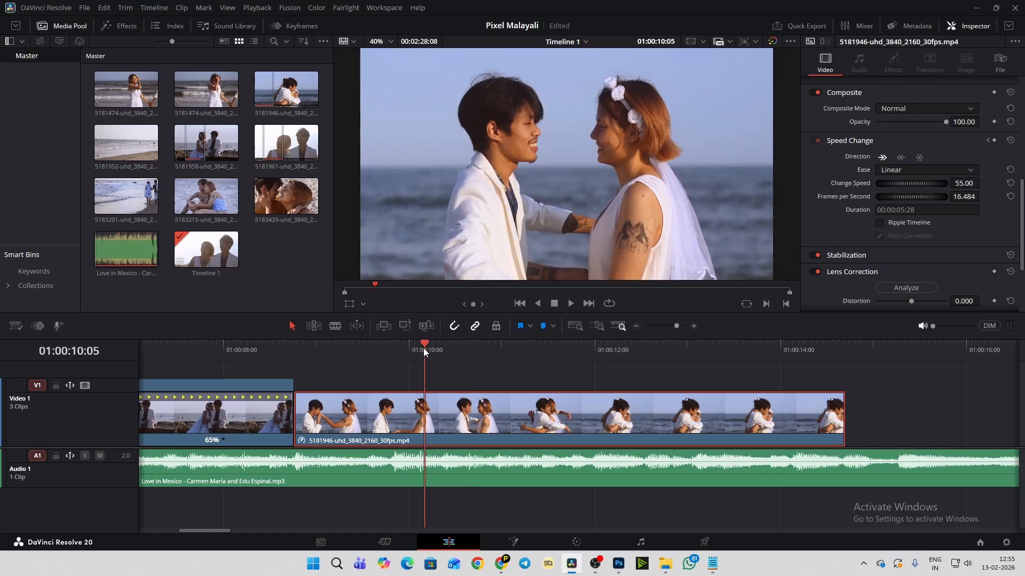
left_click(426, 343)
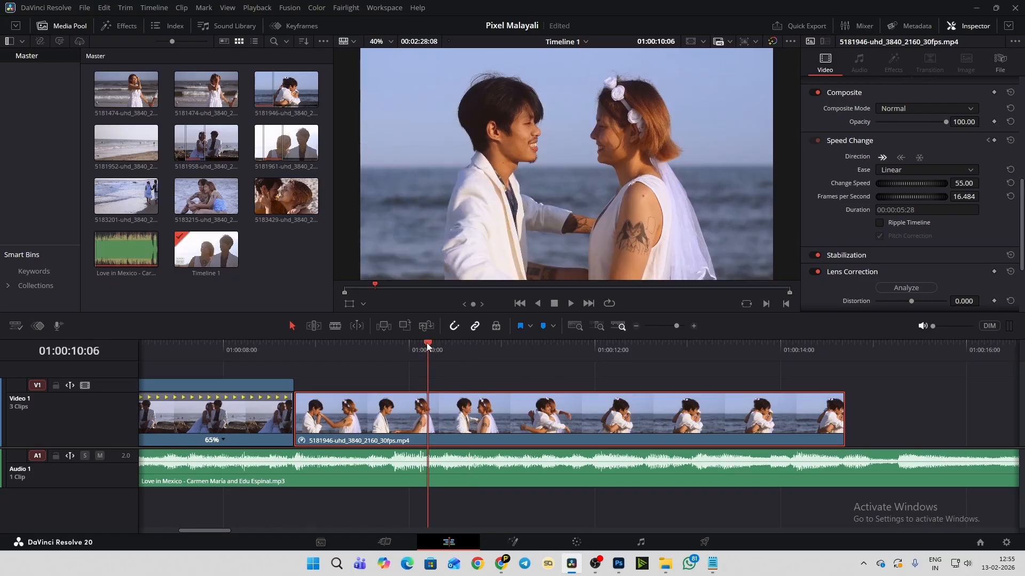
mouse_move(427, 342)
left_mouse_down()
mouse_move(572, 354)
mouse_move(429, 355)
left_mouse_up()
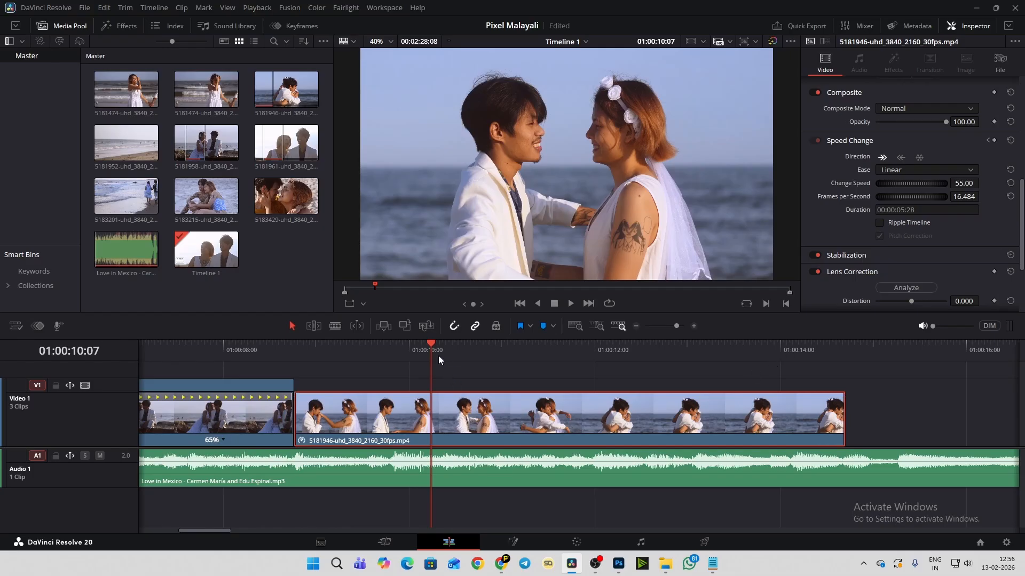
- Replay the hugging clip several times across its speed keyframes to check the slowdown against the music
left_click(424, 344)
key("space")
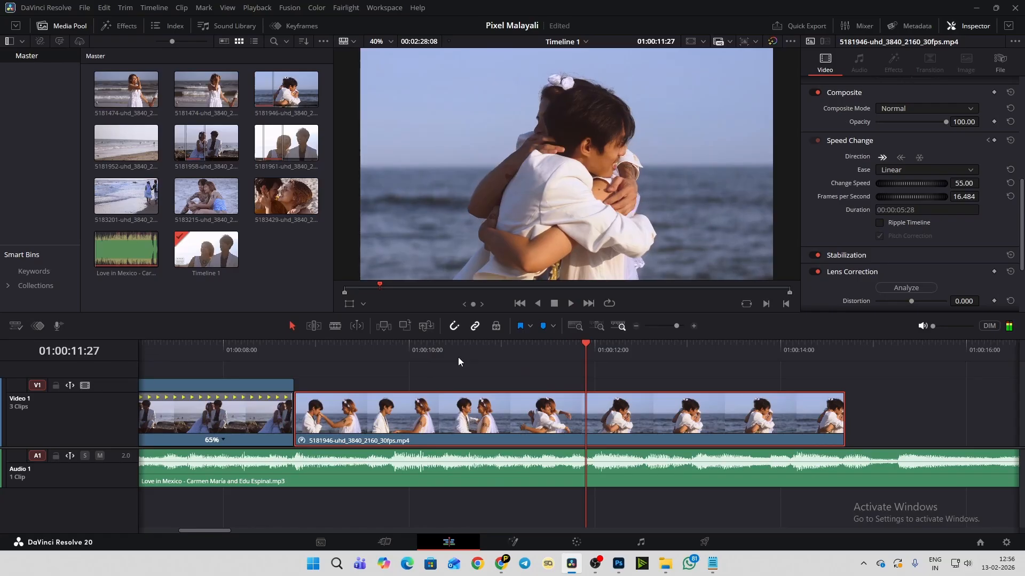
key("space")
left_click(447, 345)
left_click_drag(400, 348, 346, 345)
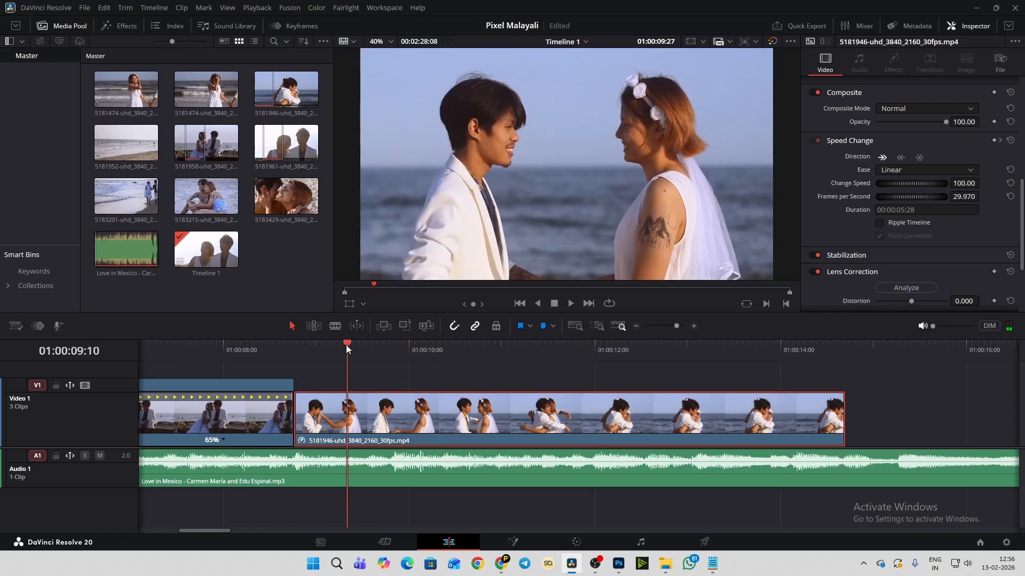
key("space")
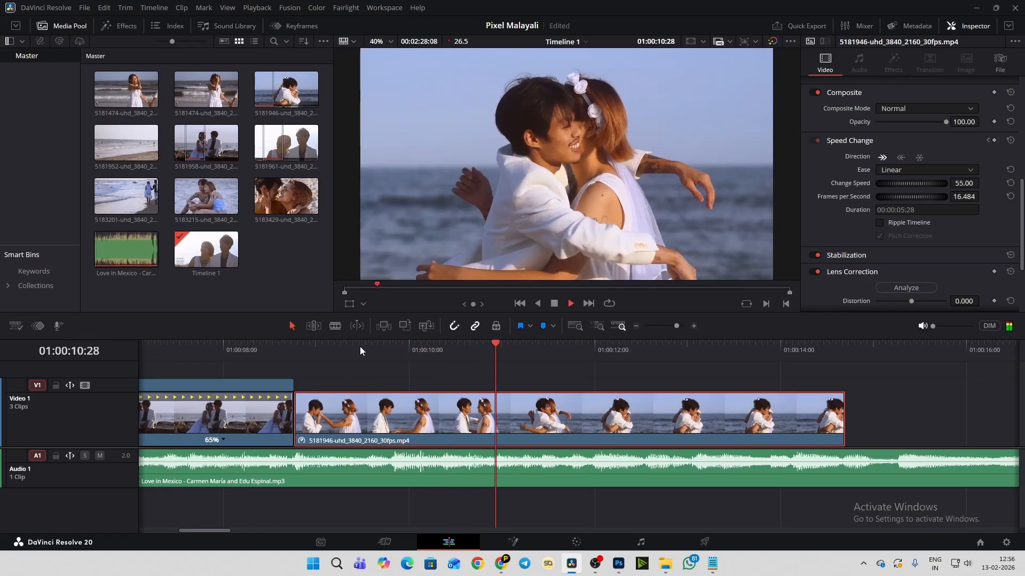
key("space")
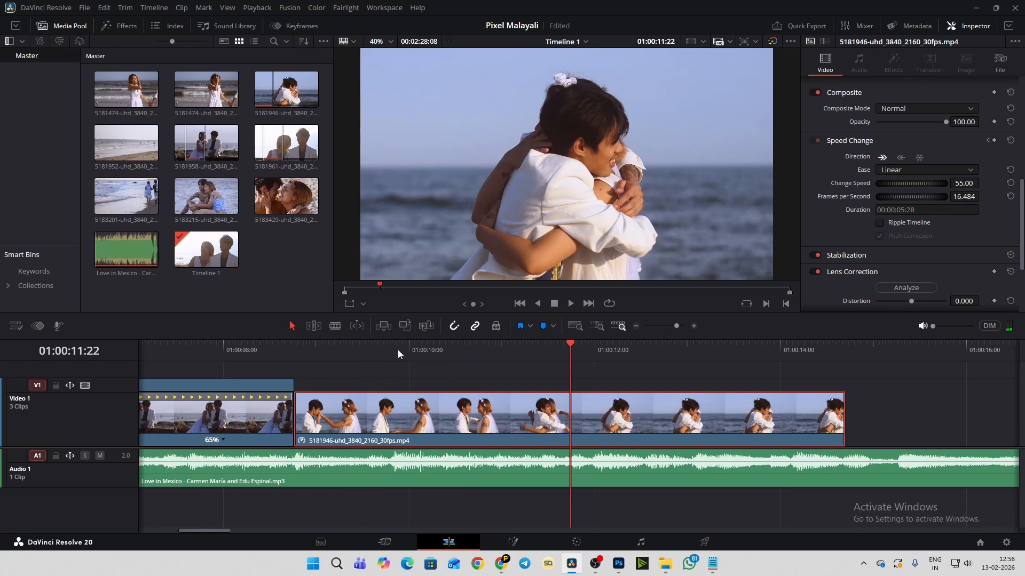
left_click(326, 346)
key("space")
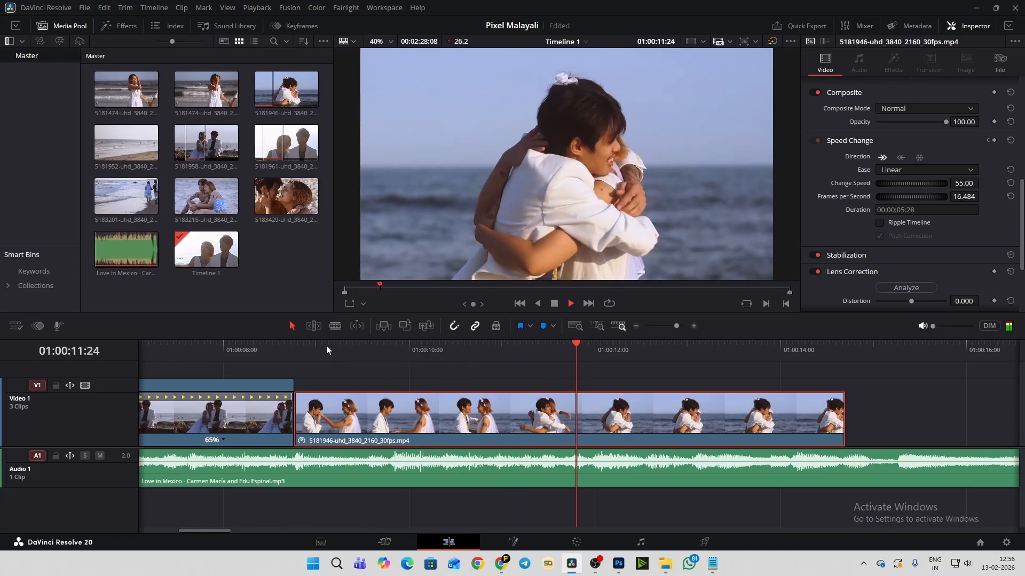
key("space")
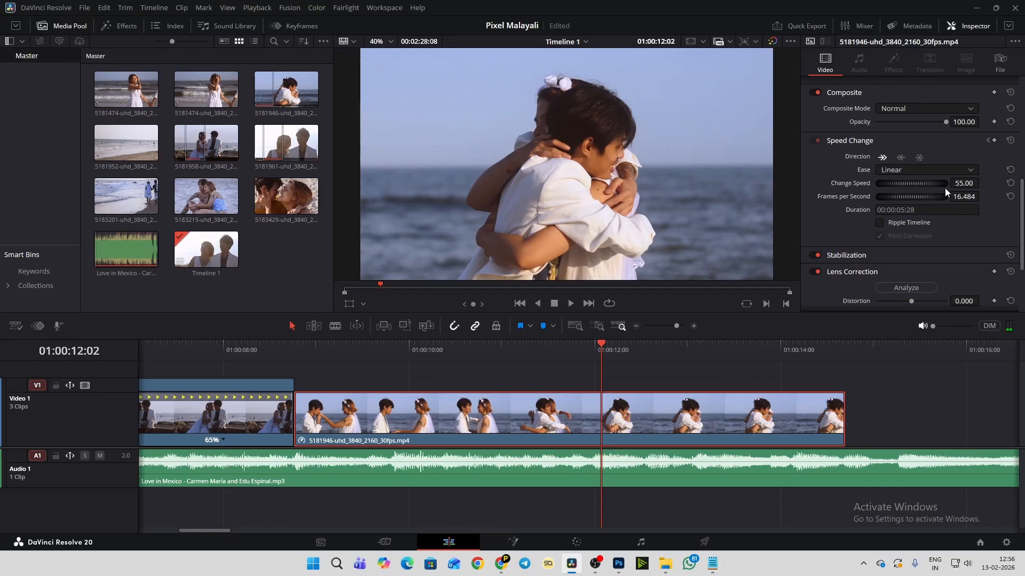
- Lower the hugging clip's speed after the second keyframe to 44% and replay the transition into the slowed section
left_click_drag(962, 183, 944, 183)
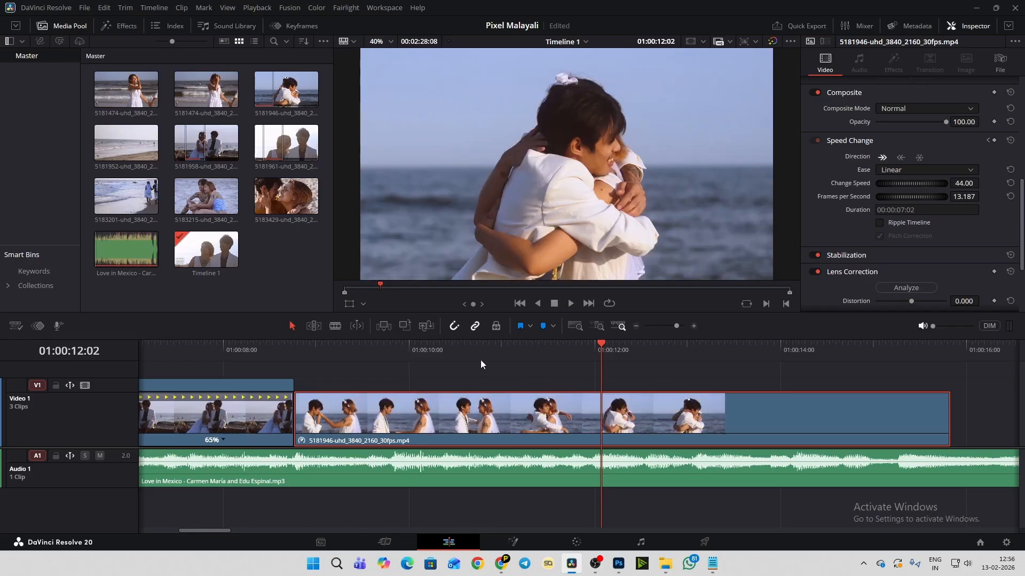
left_click(434, 351)
key("space")
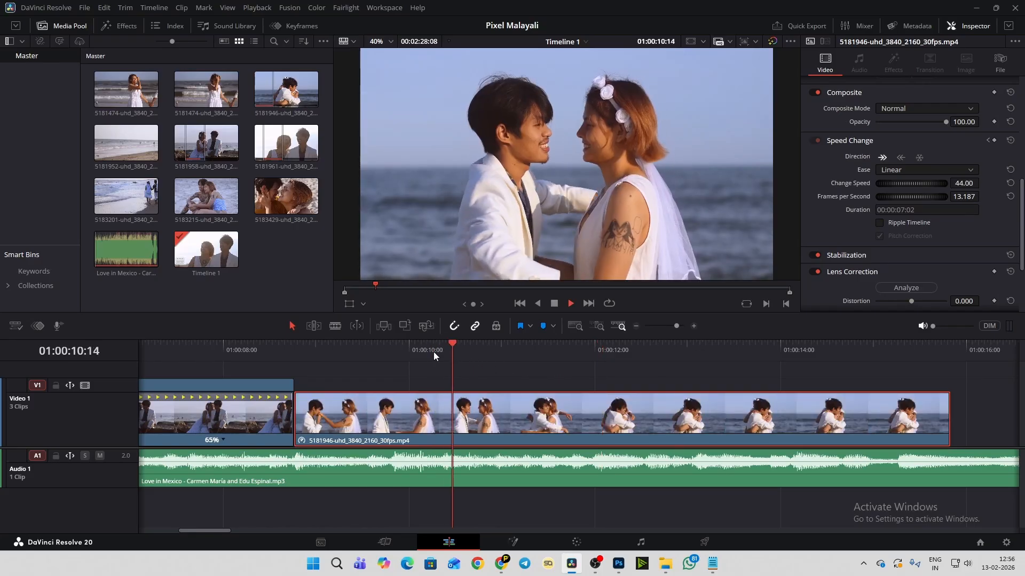
left_click(380, 350)
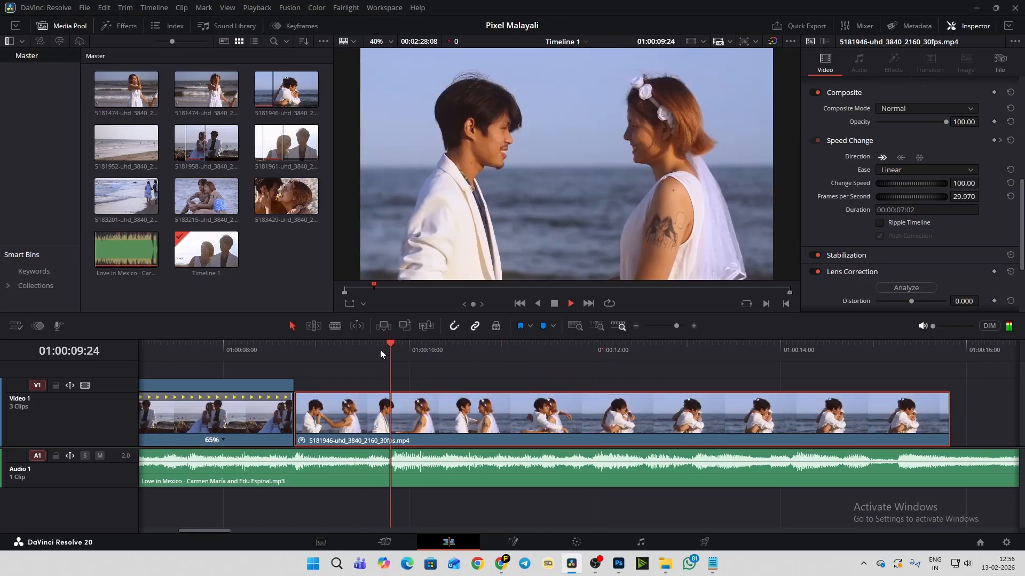
left_click(380, 350)
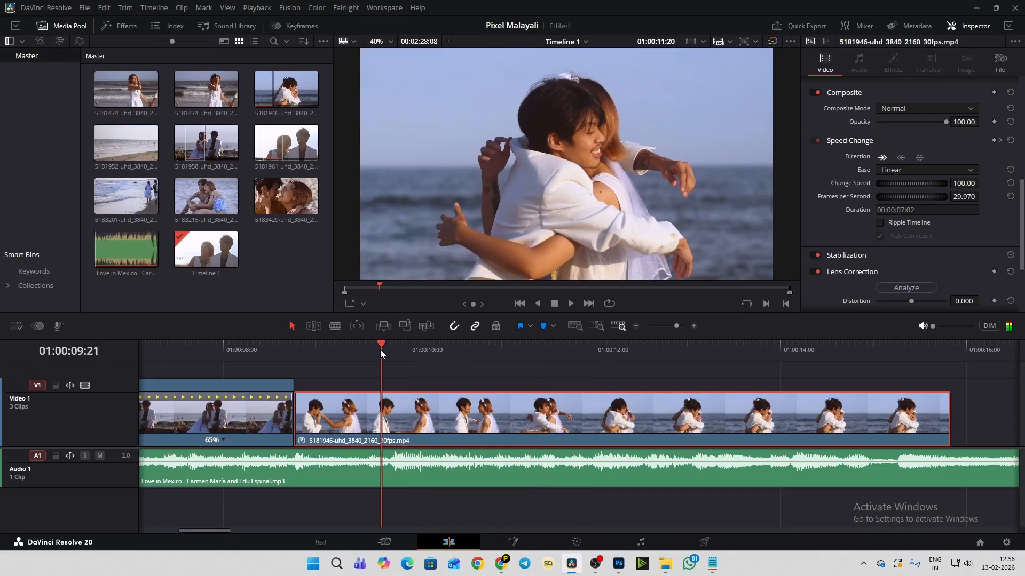
key("space")
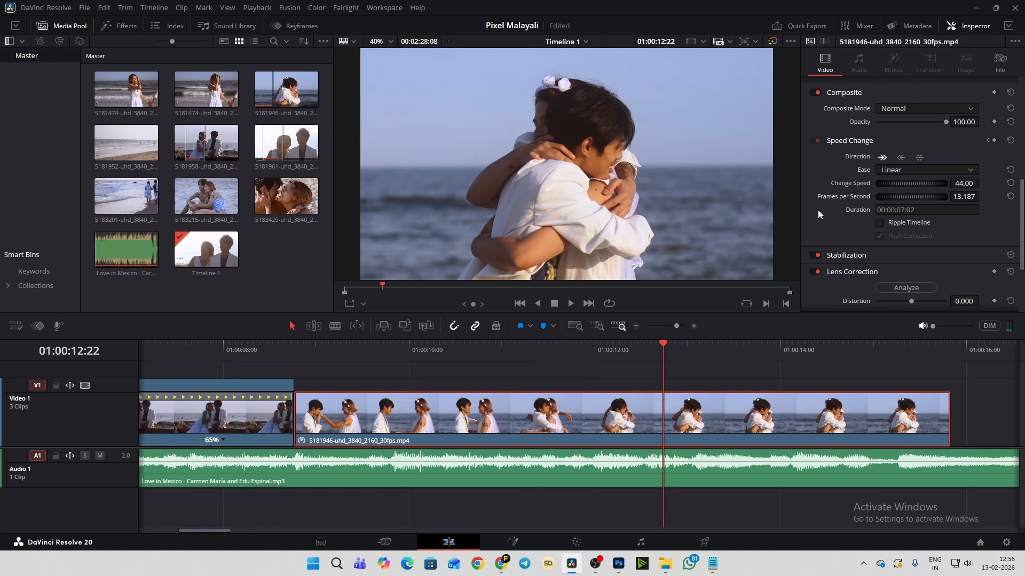
- Set the hugging clip's Retime Process to Optical Flow and play the slowed section to check its smoothness
scroll(818, 218, "down", 1)
scroll(817, 219, "down", 2)
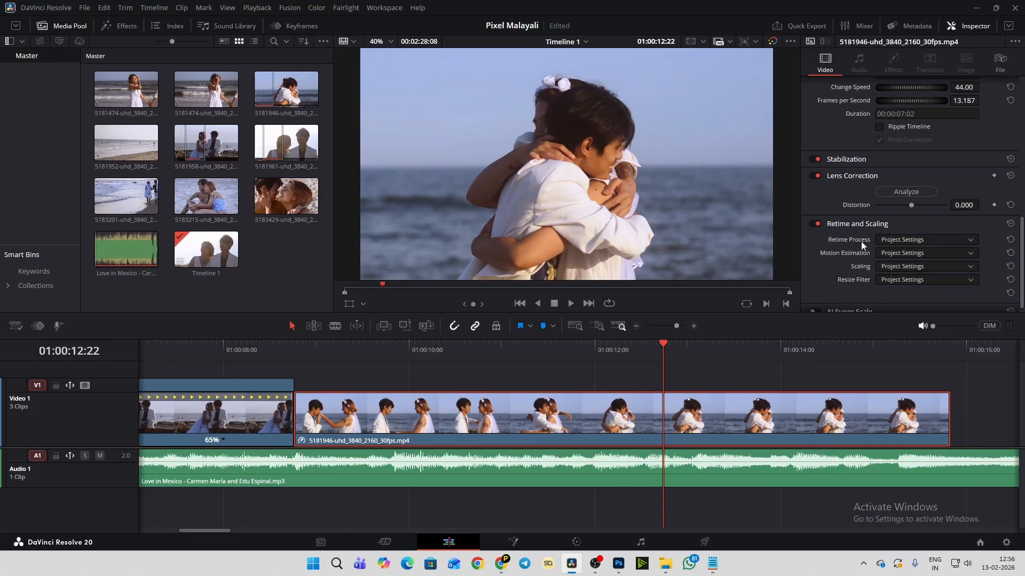
left_click(897, 242)
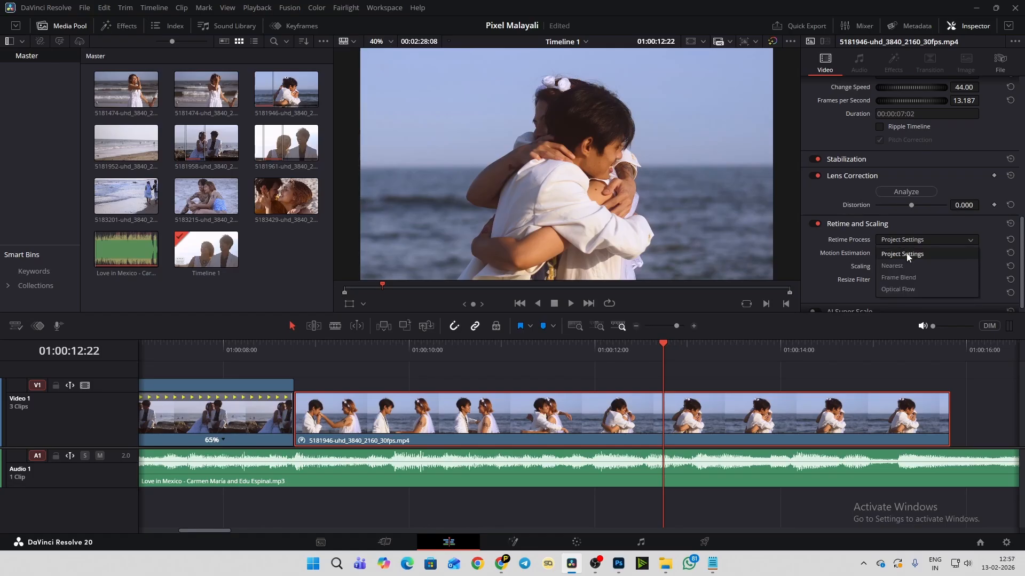
left_click(890, 291)
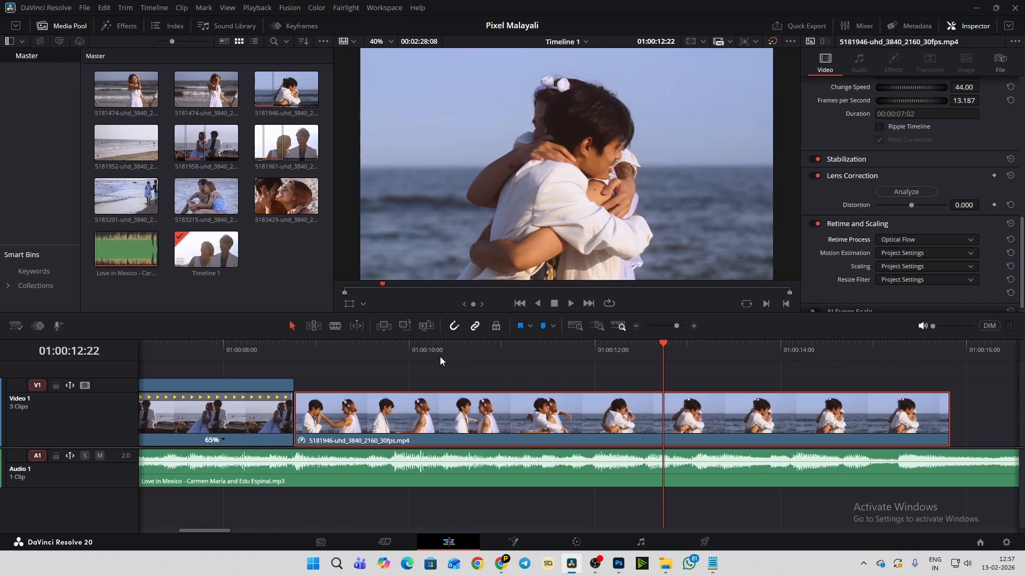
left_click(393, 352)
key("space")
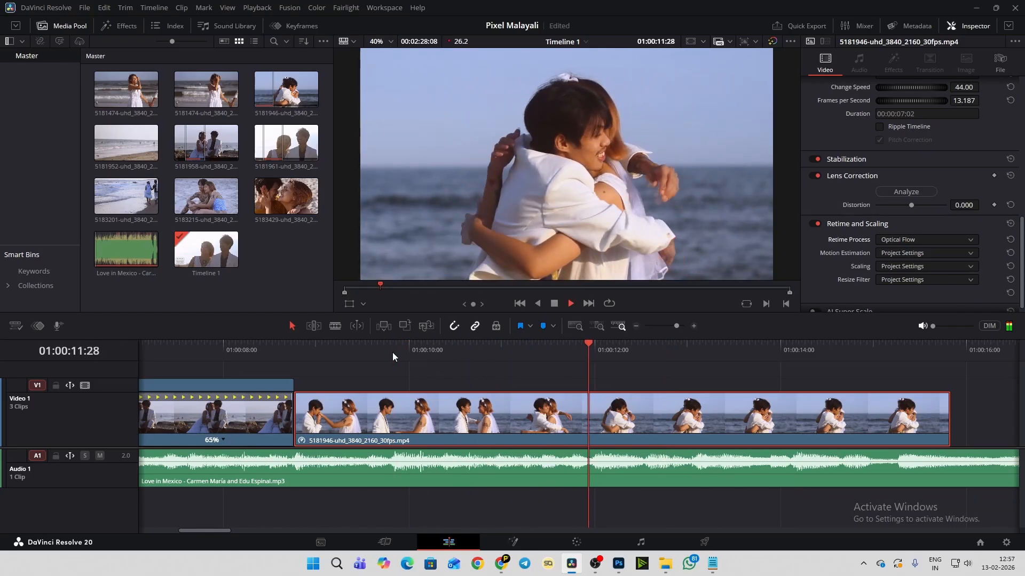
key("space")
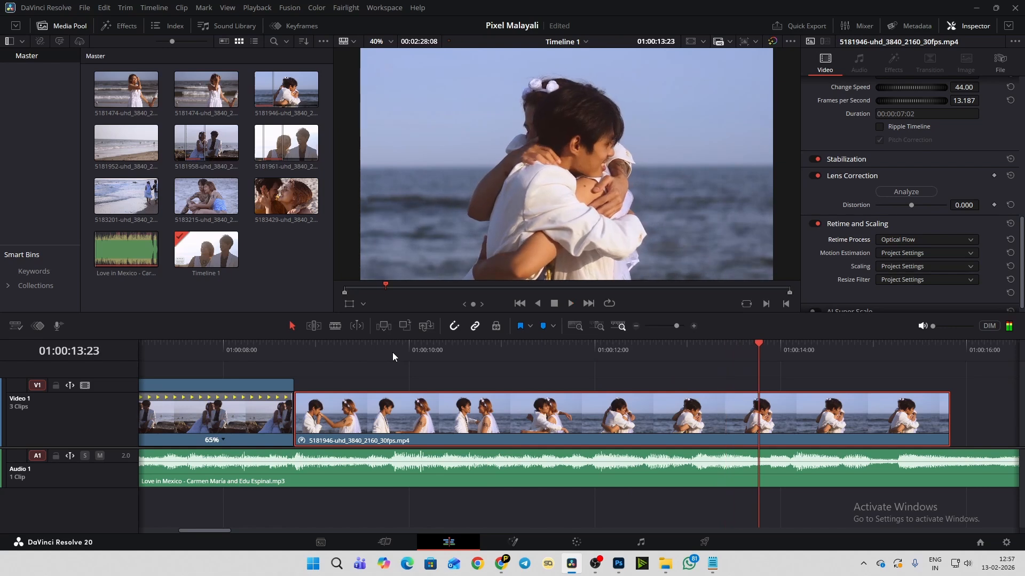
left_click(441, 354)
key("space")
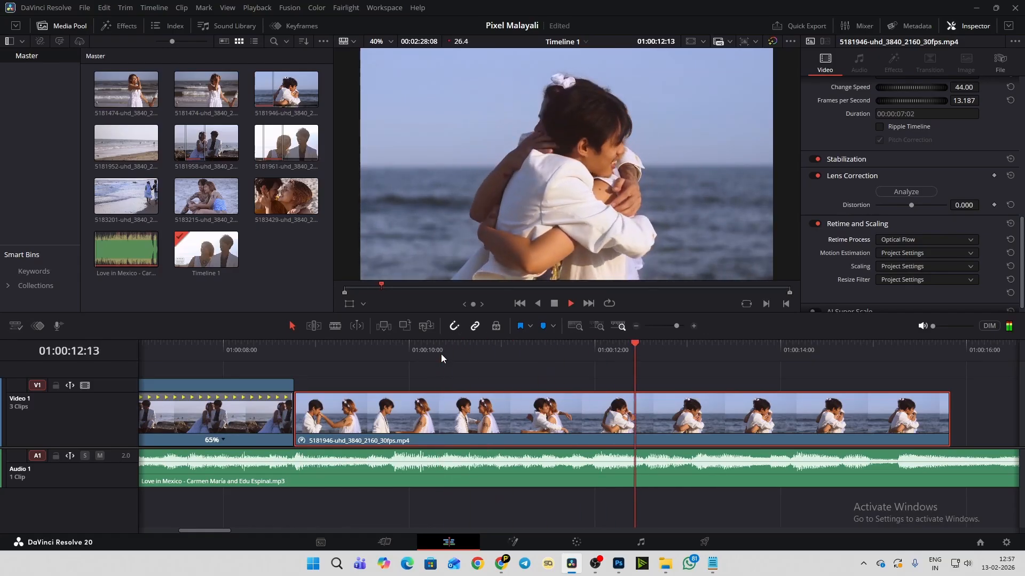
left_click(441, 354)
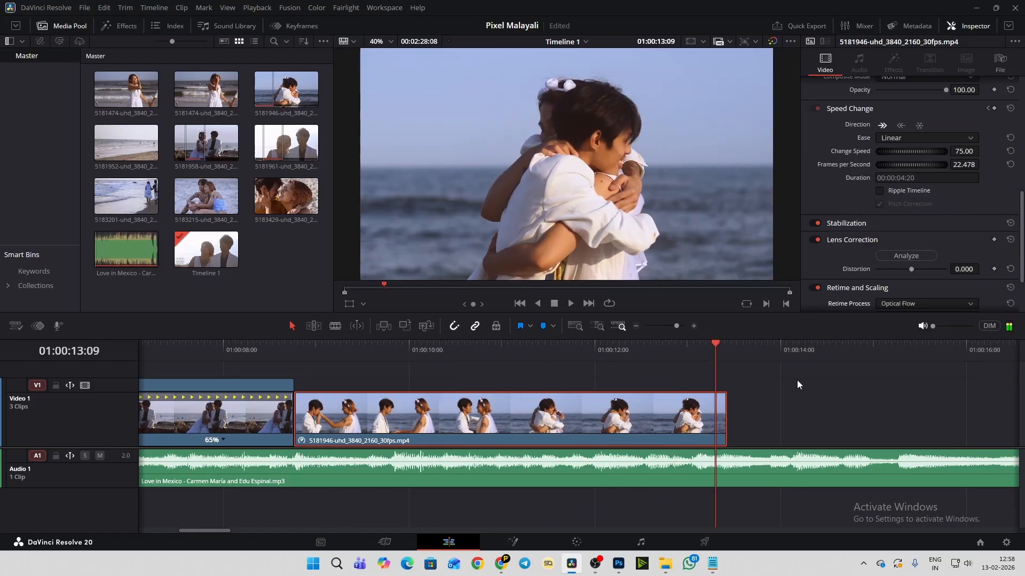
- Raise the monitoring volume to about -9.9 dB and play from just before the hugging clip to near its end
scroll(697, 392, "down", 2)
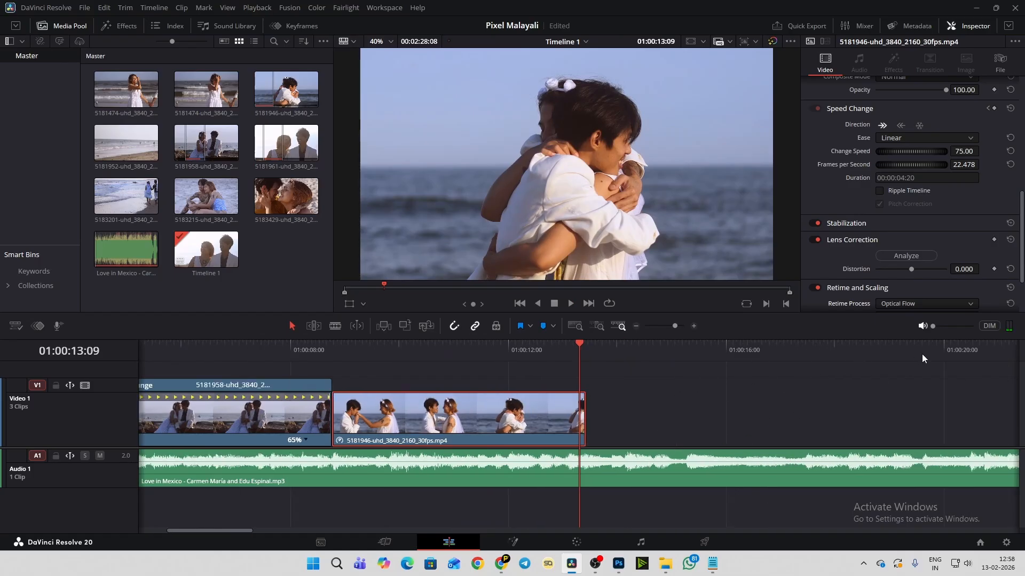
left_click(950, 326)
left_click(958, 326)
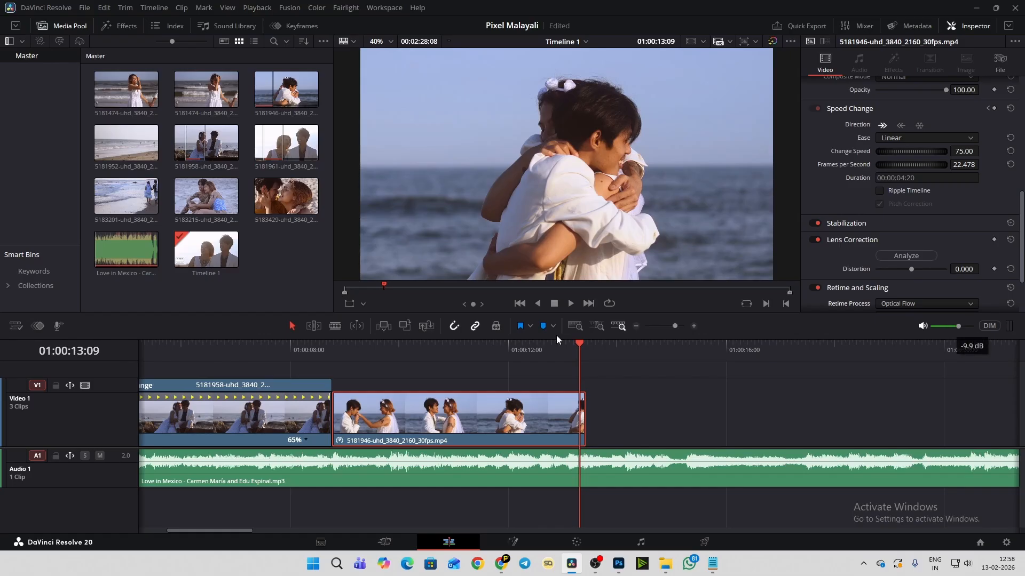
left_click(253, 347)
key("space")
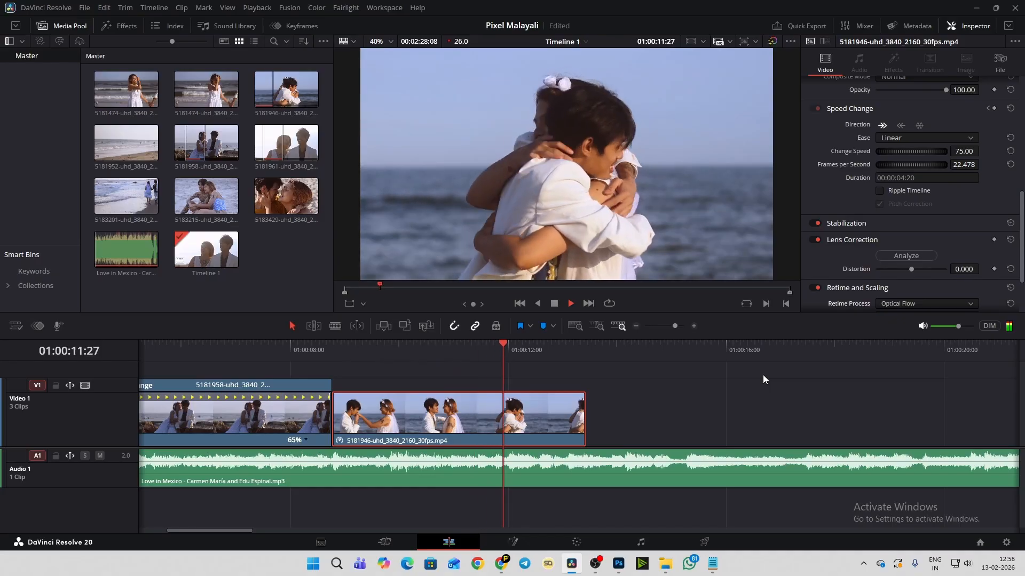
key("space")
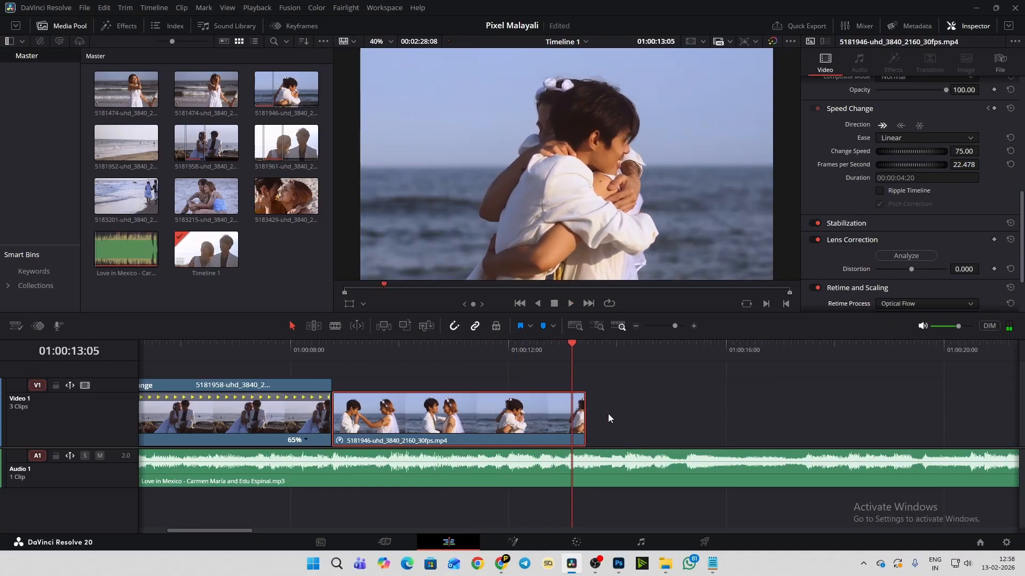
- Listen to the music from 01:00:15:00, and replay from 01:00:09:25 past the hugging clip's end to find the next beat
left_click(672, 344)
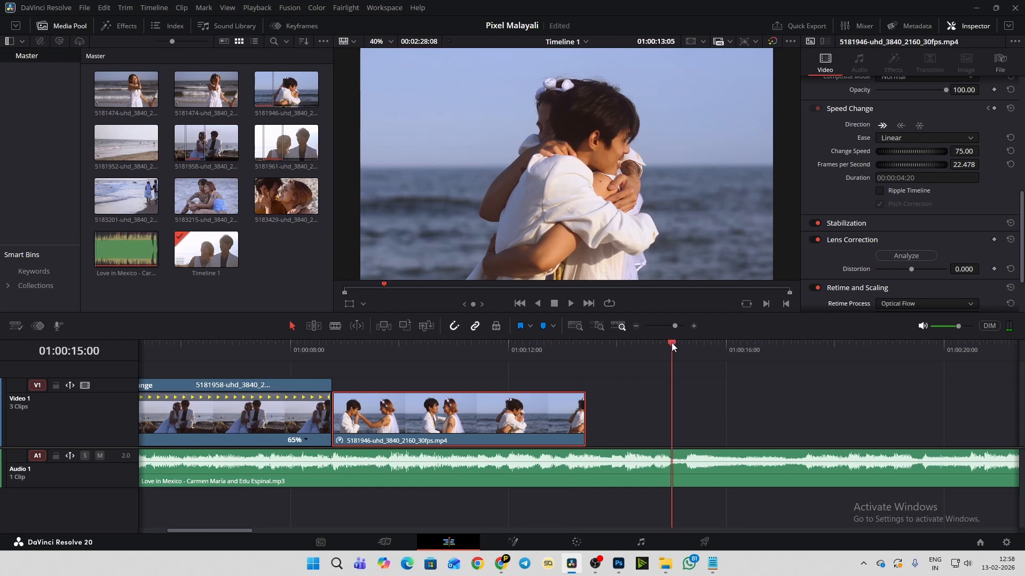
key("space")
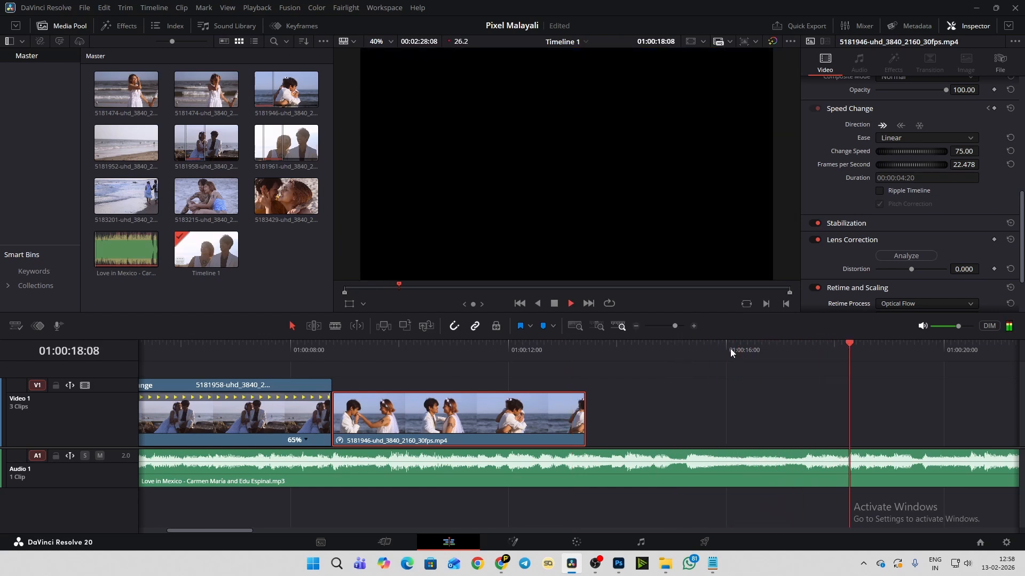
key("space")
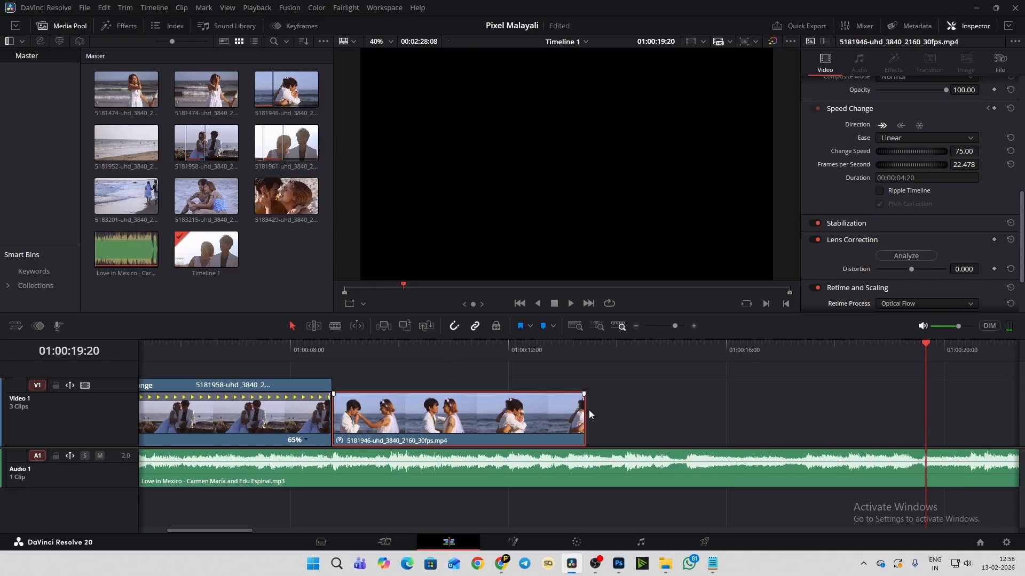
left_click(389, 352)
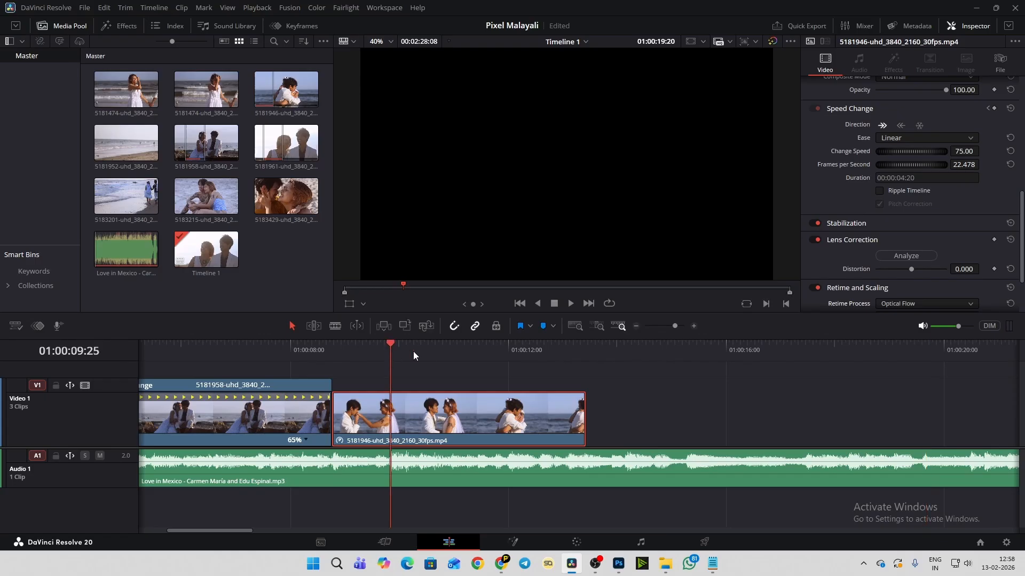
key("space")
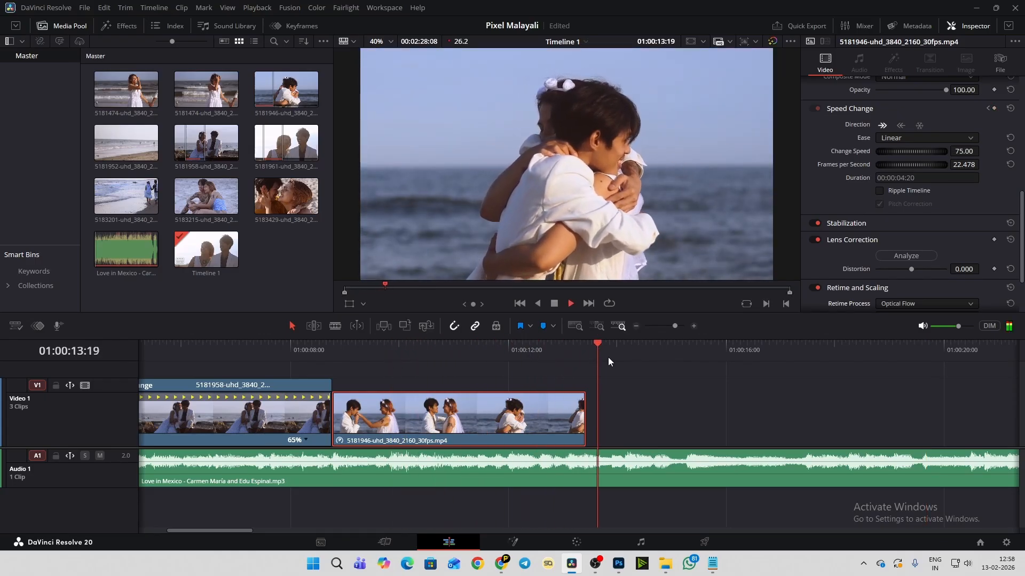
key("space")
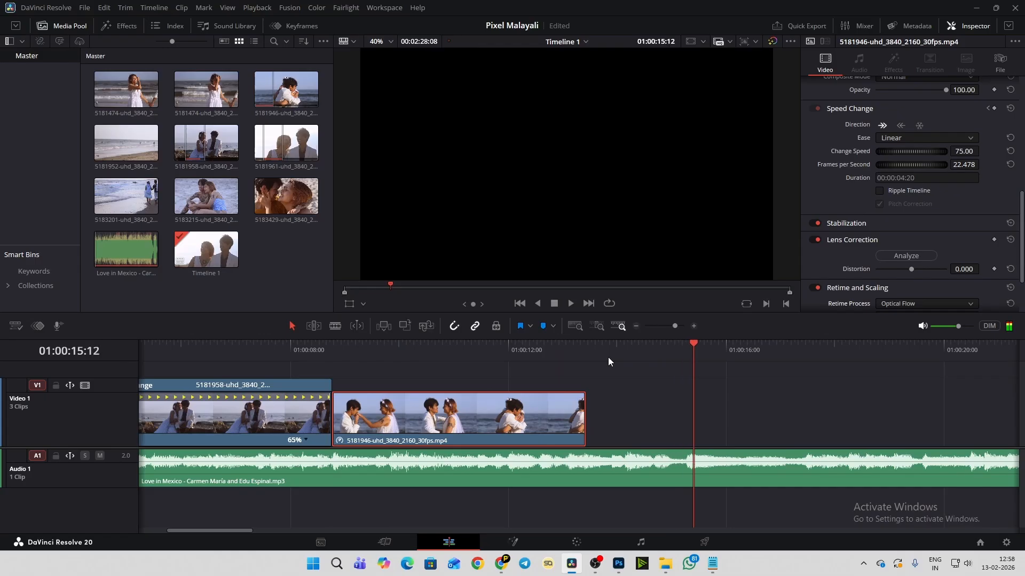
- Locate the beat at 01:00:15:08 by replaying the music there and extend the hugging clip's end to that point
left_click(684, 345)
key("space")
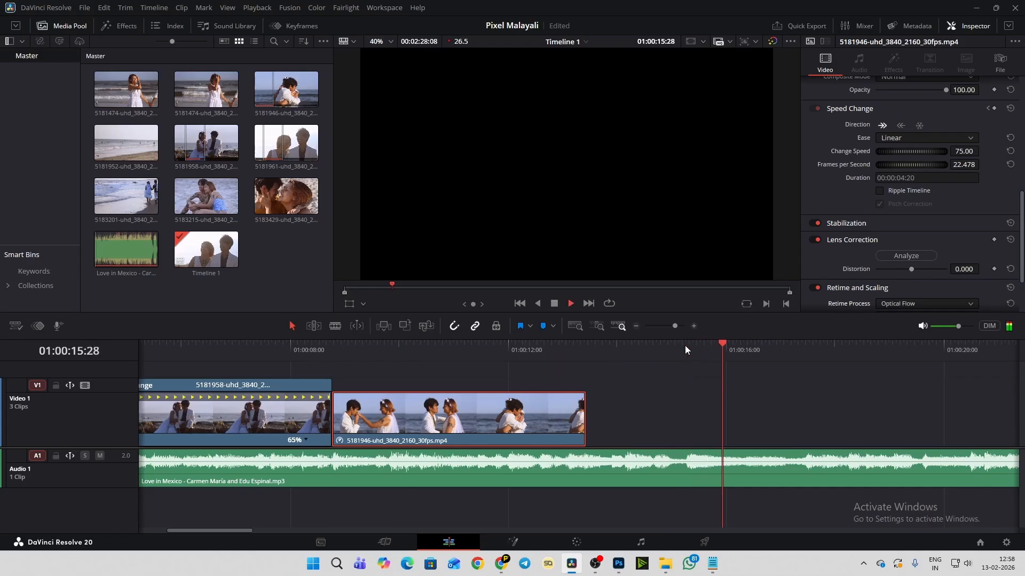
left_click(685, 345)
key("space")
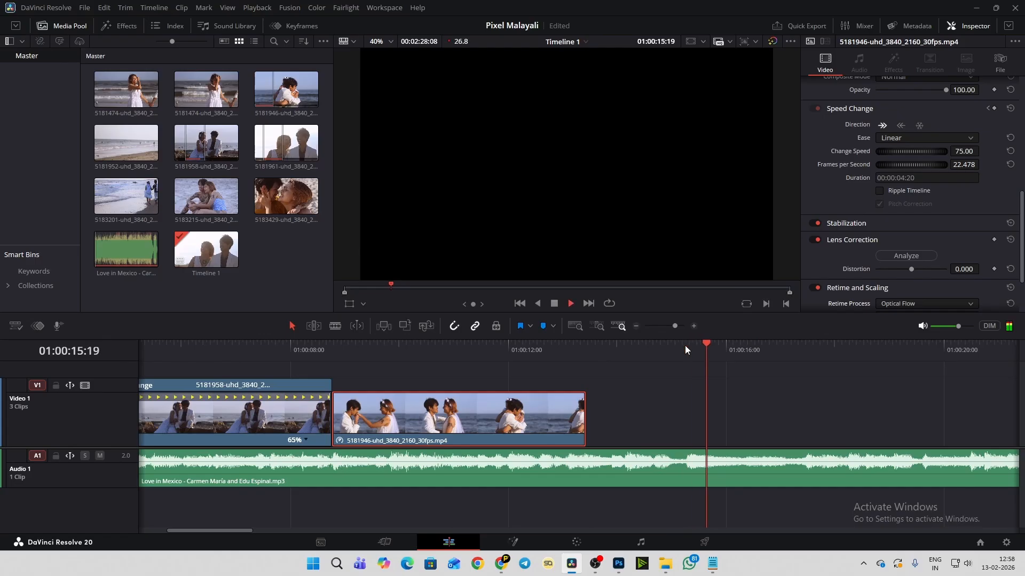
left_click(686, 344)
key("space")
left_click(686, 345)
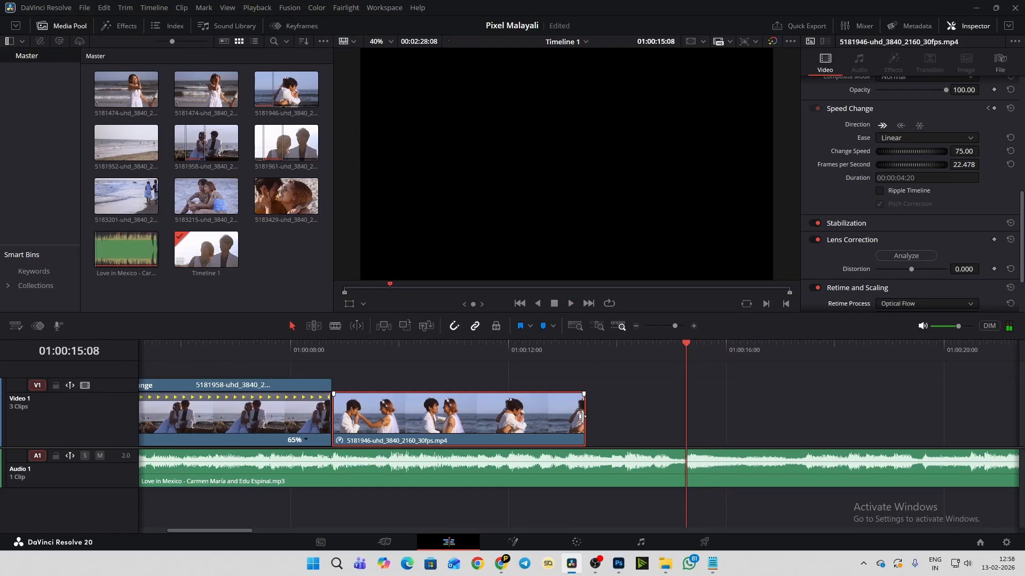
left_click_drag(580, 416, 676, 421)
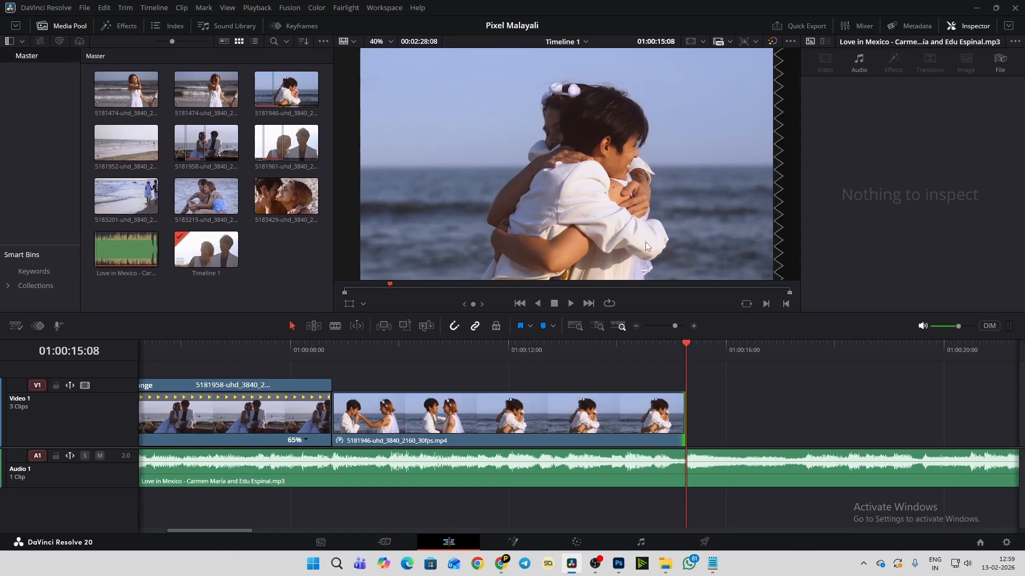
- Compare the 5183215, 5183201 and 5181952 clips in the media pool, and play the opening of 5181952
mouse_move(226, 529)
left_mouse_down()
mouse_move(195, 538)
mouse_move(245, 526)
left_mouse_up()
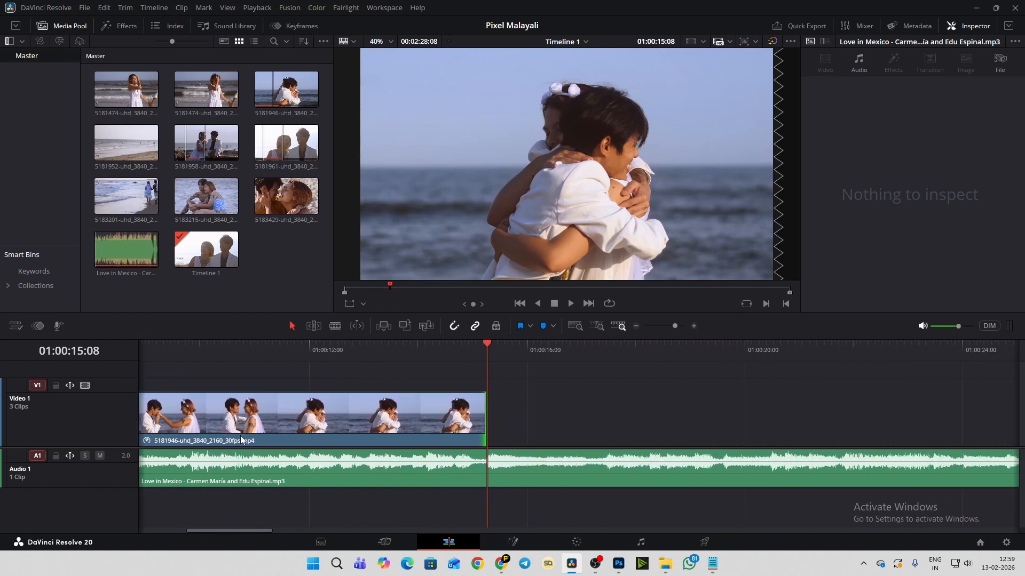
left_click(191, 203)
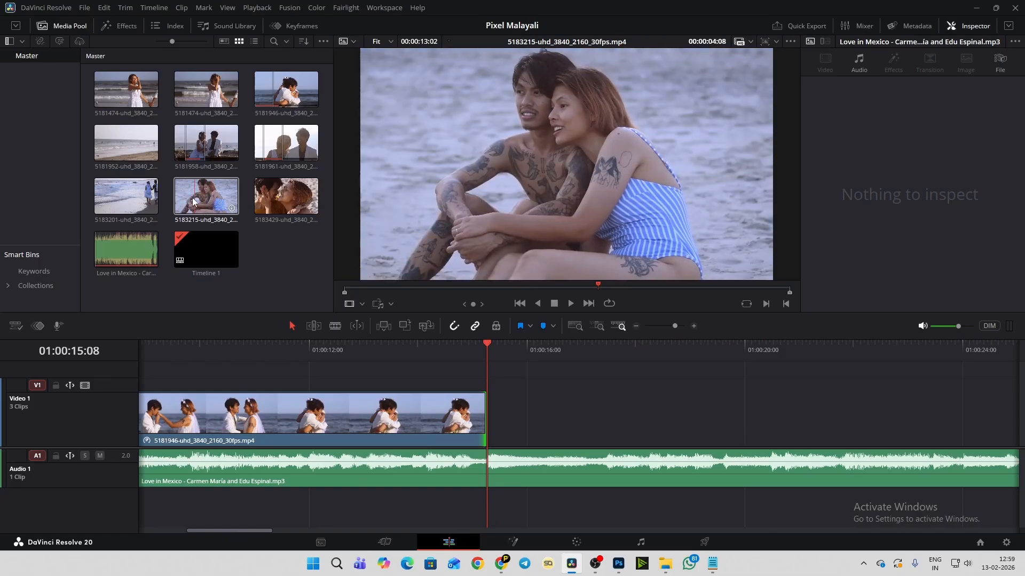
left_click(126, 152)
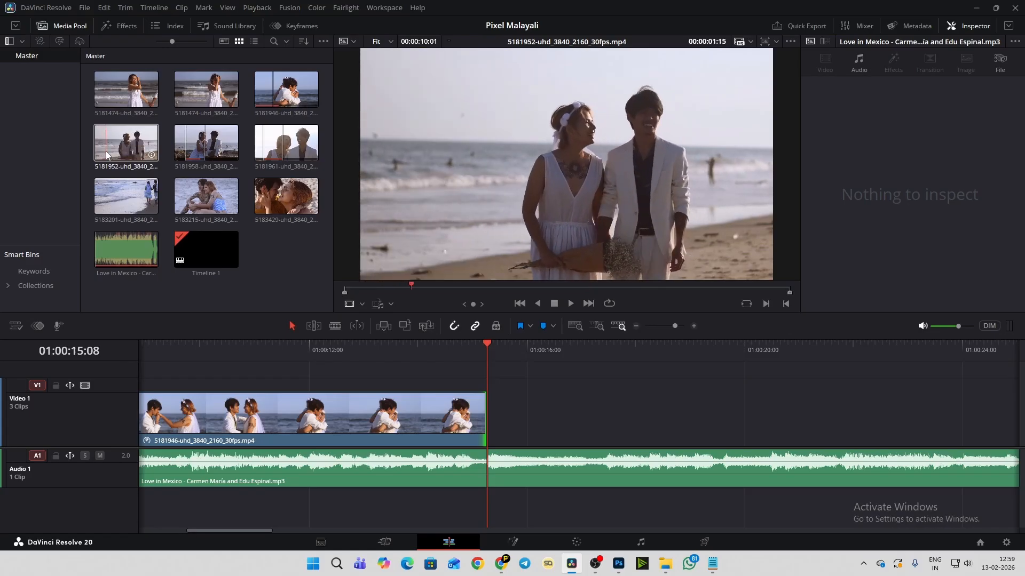
left_click(122, 196)
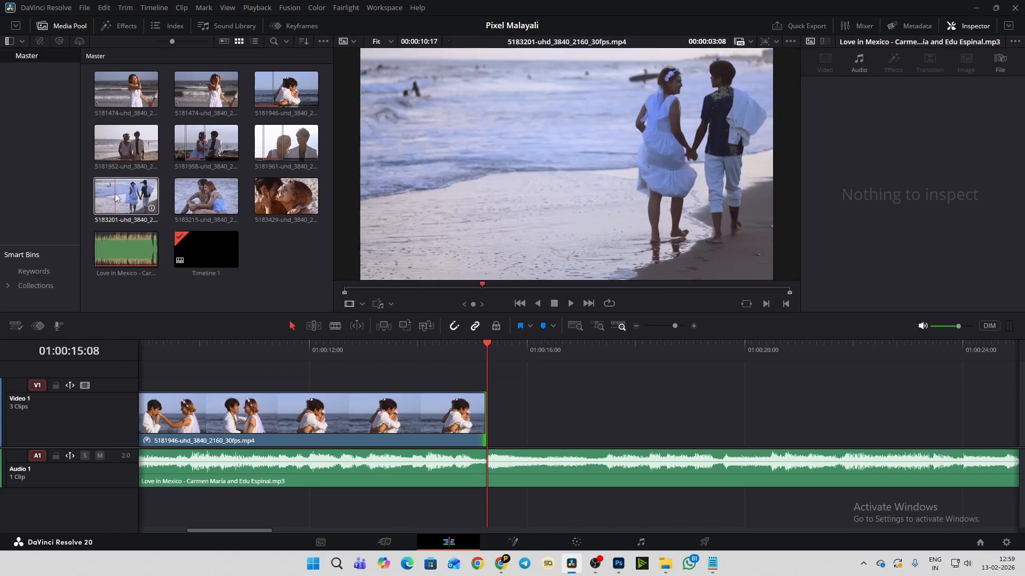
left_click(99, 145)
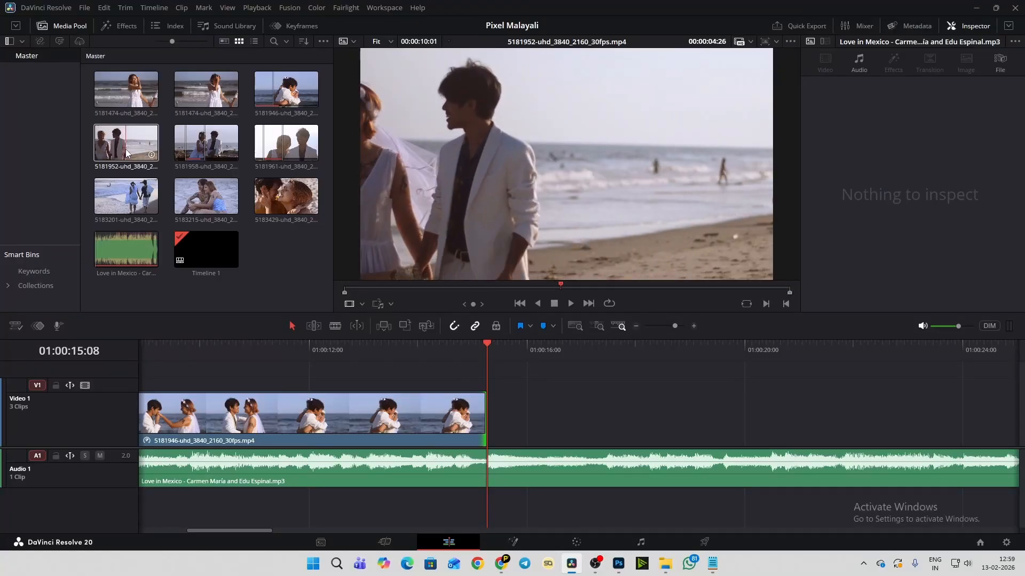
left_click(108, 148)
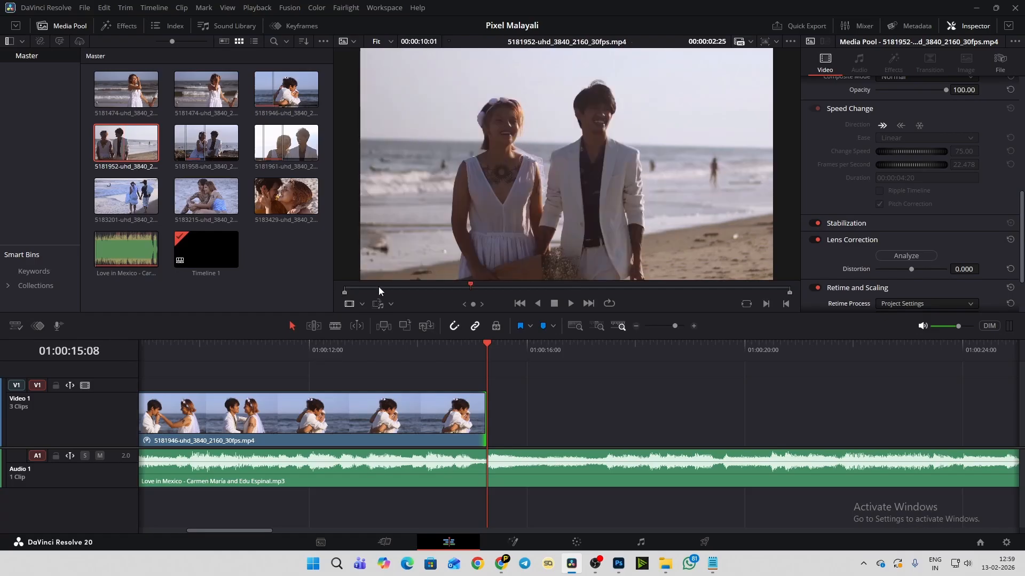
key("space")
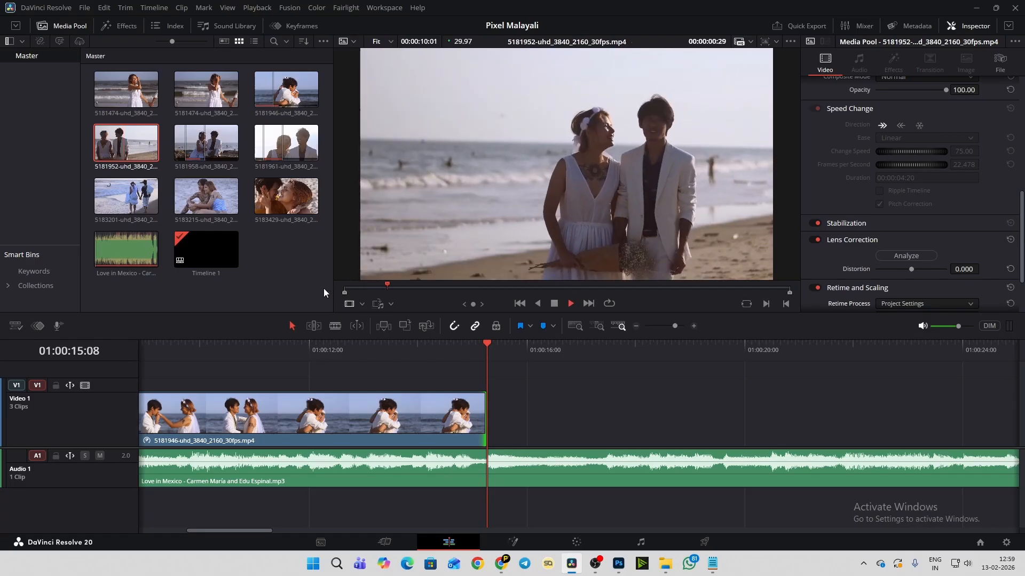
key("space")
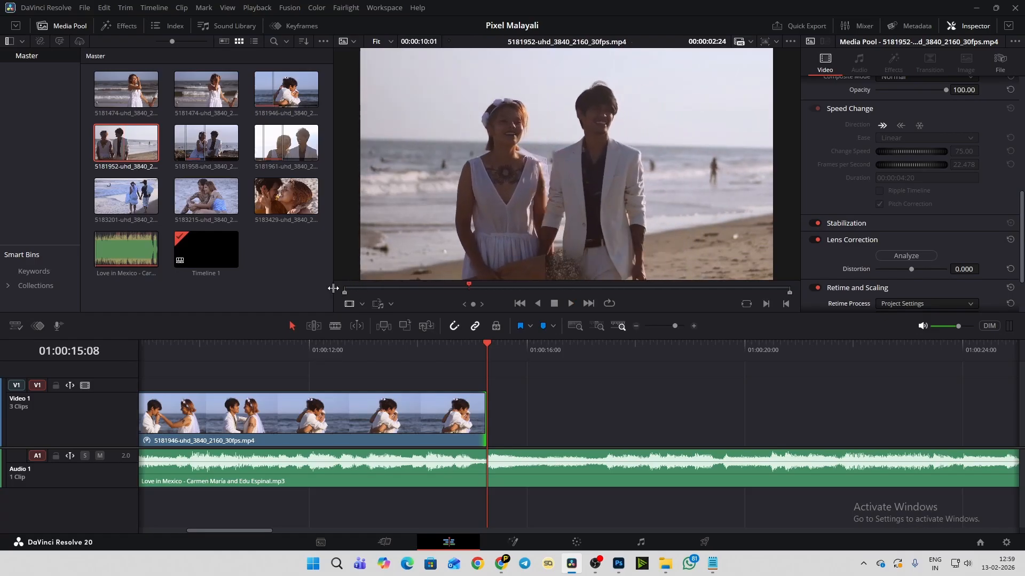
- Mark the 5181952 clip's In point at 00:00:02:03 and Out point at 00:00:07:09, and place that range right after the hugging clip on Video 1
left_click(348, 292)
key("space")
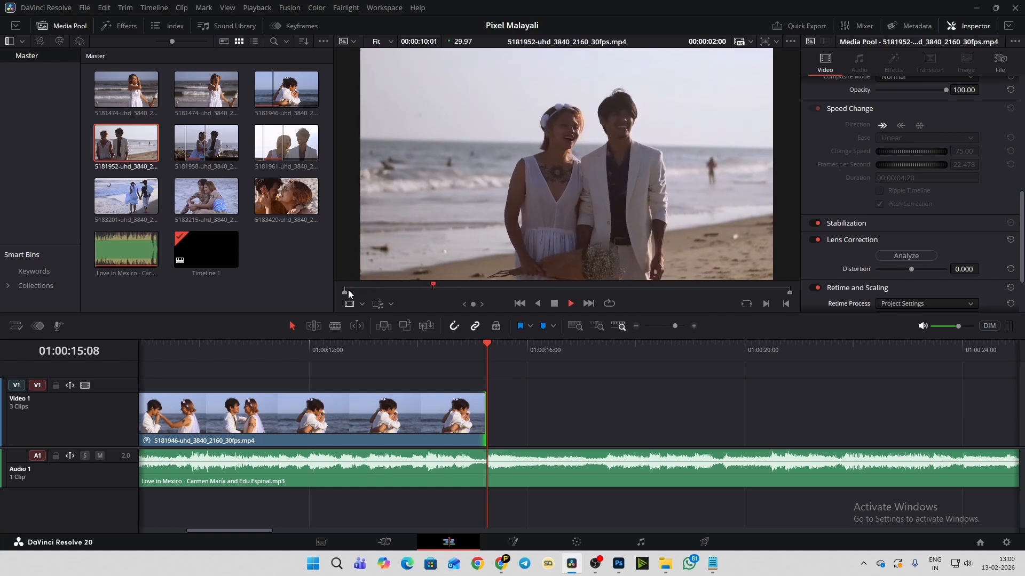
key("space")
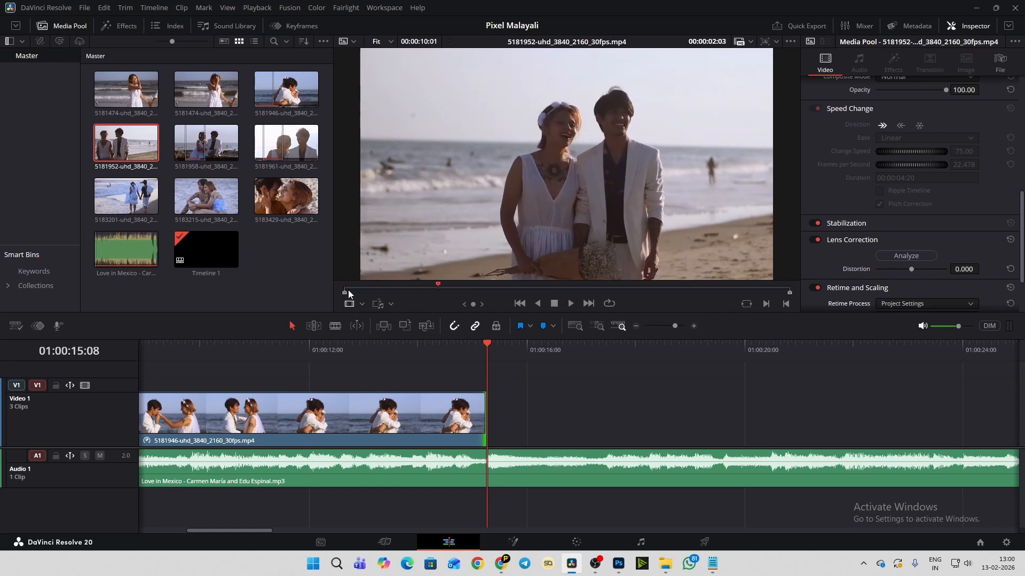
key("i")
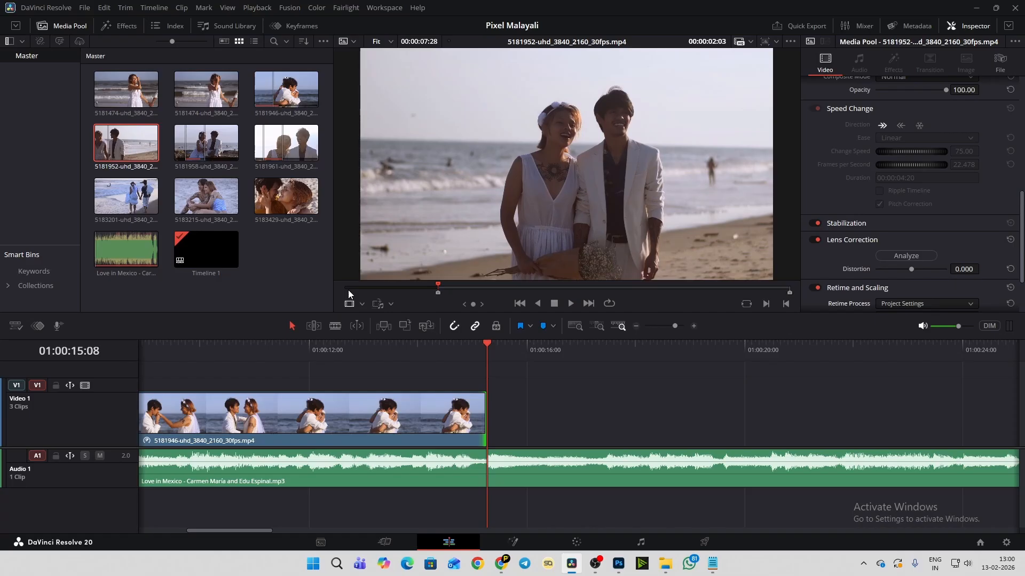
key("space")
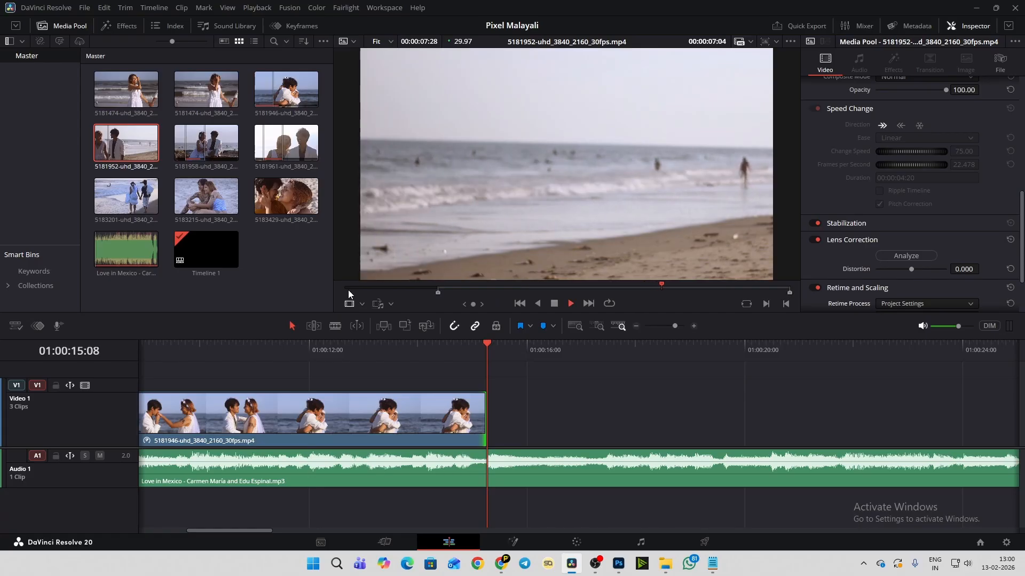
key("space")
key("o")
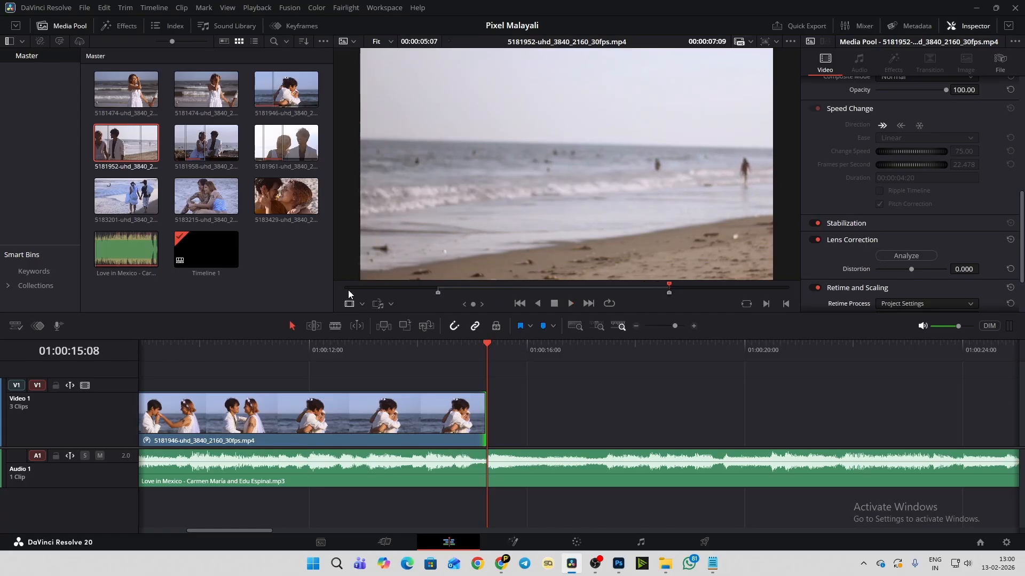
left_click_drag(540, 248, 599, 425)
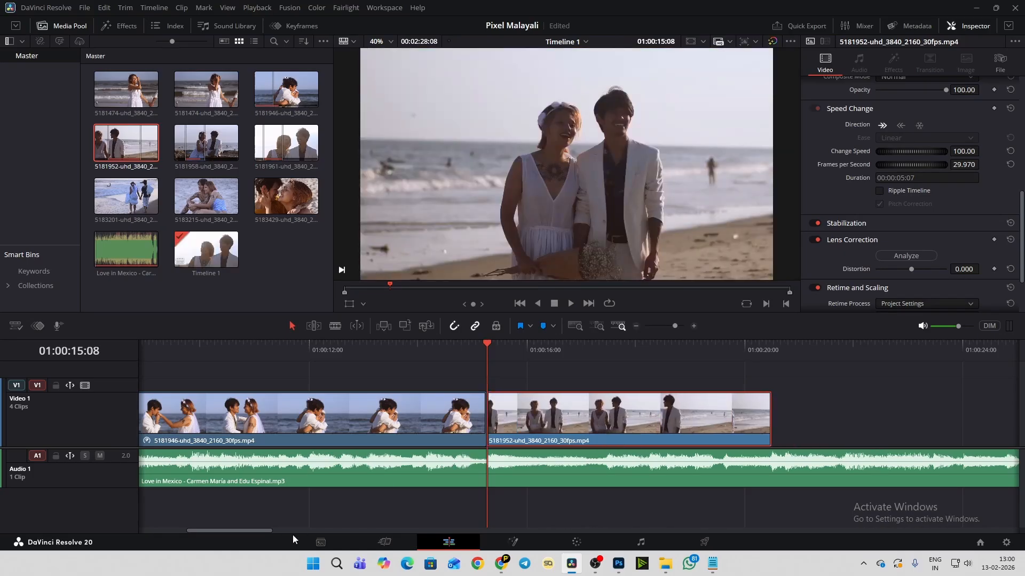
- Play across the join between the hugging clip and the 5181952 clip twice, stopping on the music's beat at 01:00:16:07
left_click_drag(267, 531, 287, 528)
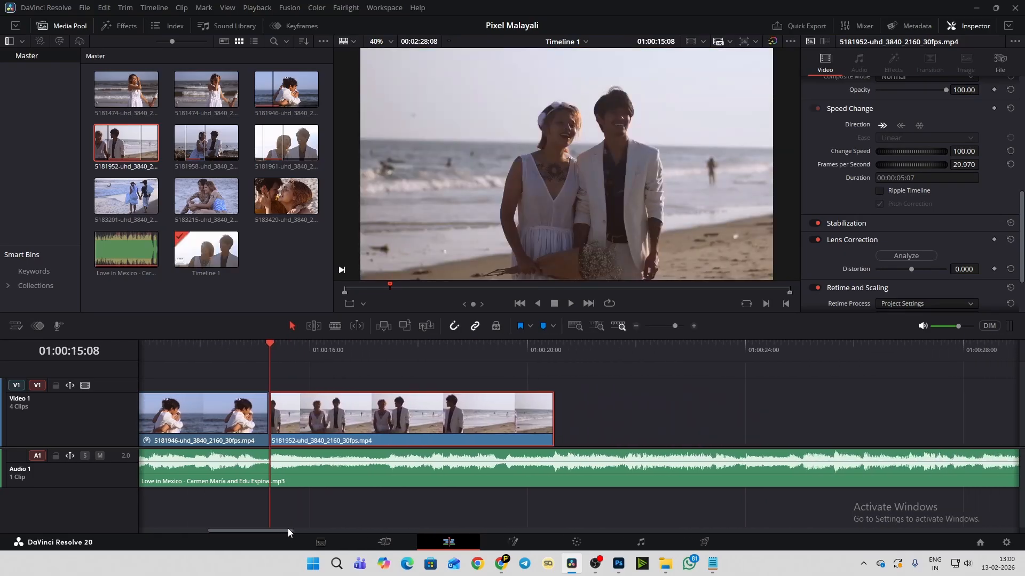
left_click(192, 352)
key("space")
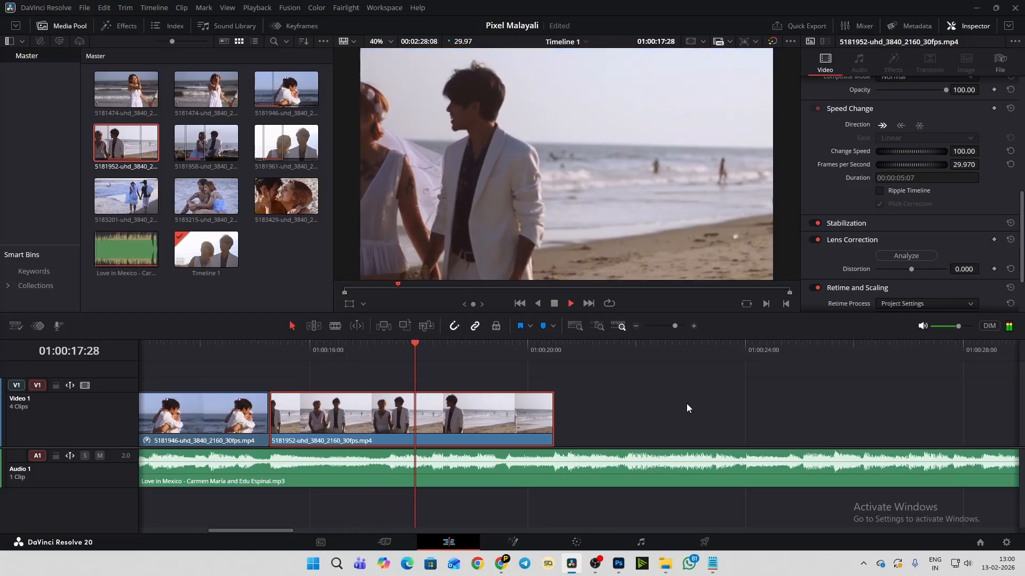
key("space")
left_click(240, 352)
key("space")
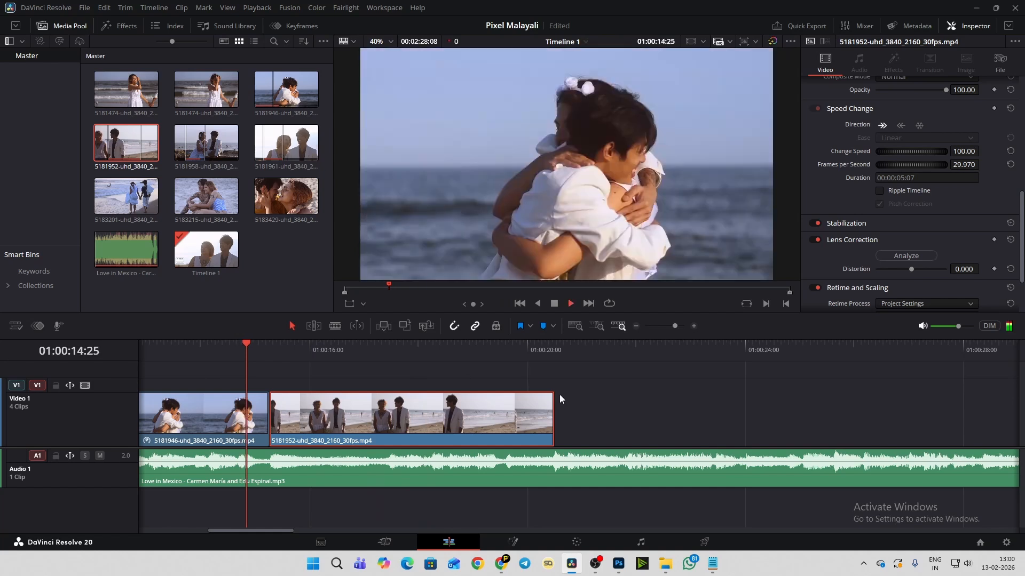
key("space")
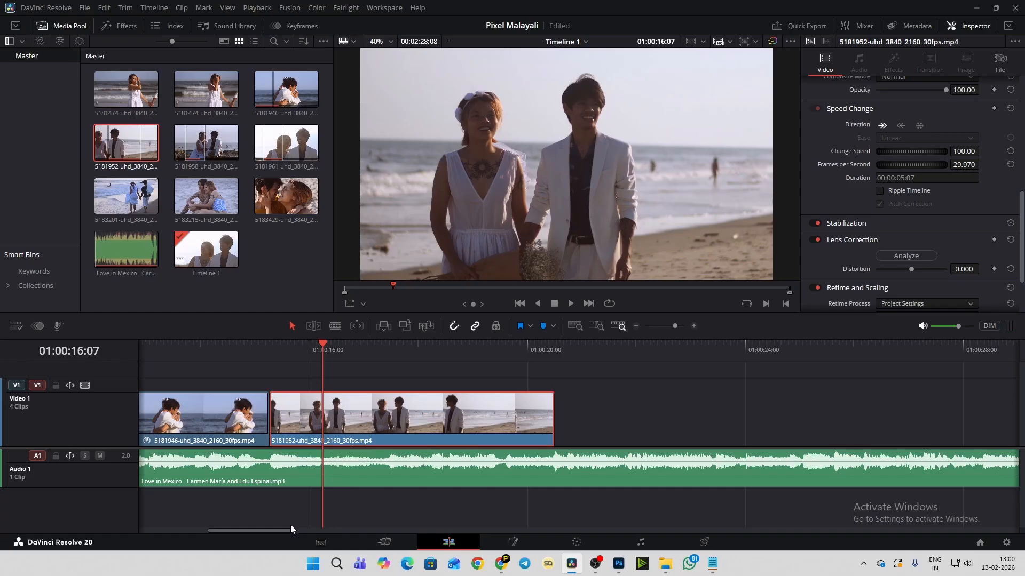
- Replay the beat at 01:00:16:07, move the 5181952 clip to start there, and extend the hugging clip's end to meet it
left_click_drag(290, 526, 271, 535)
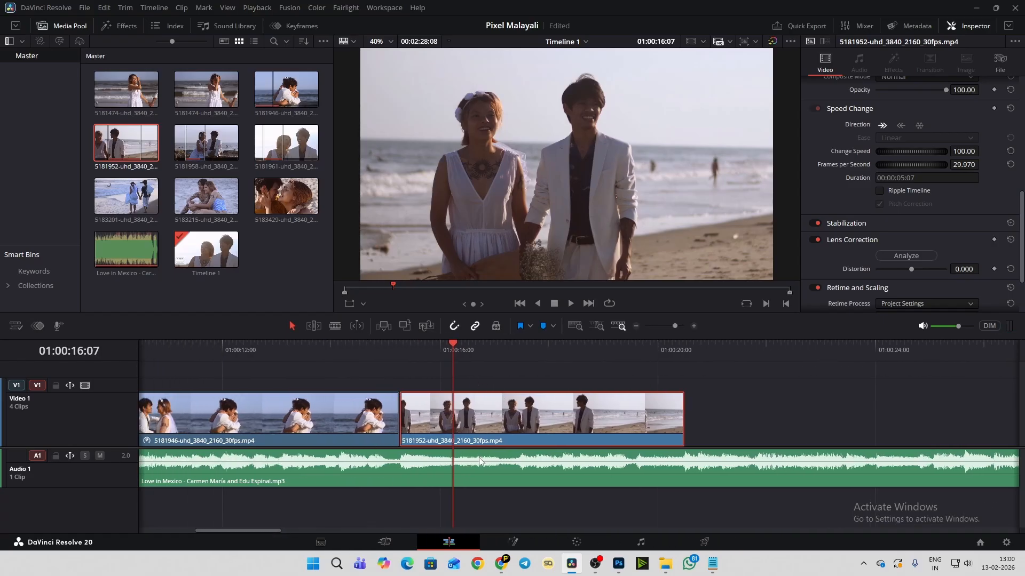
left_click(455, 349)
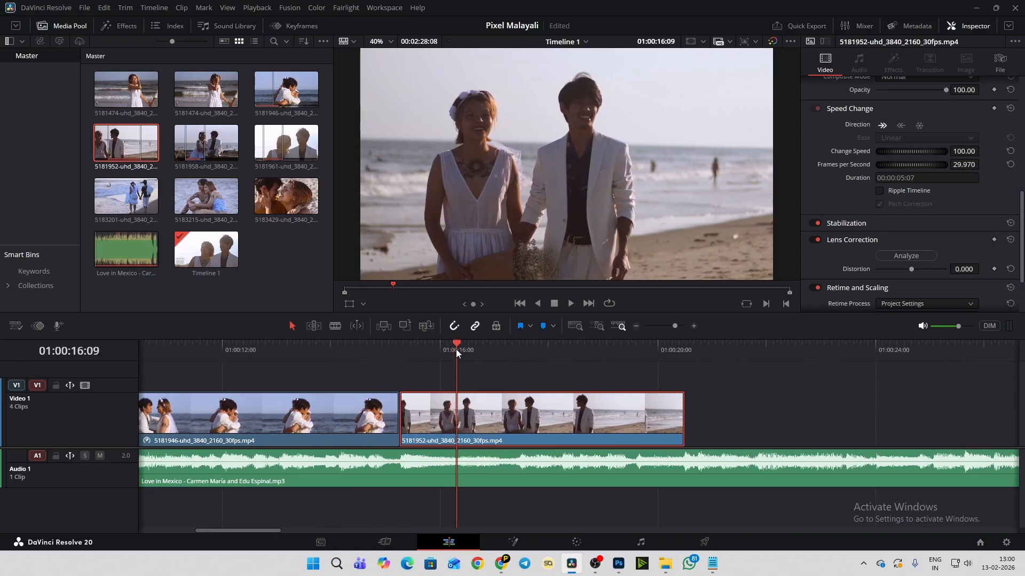
key("space")
left_click(450, 346)
left_click(450, 346)
left_click(452, 347)
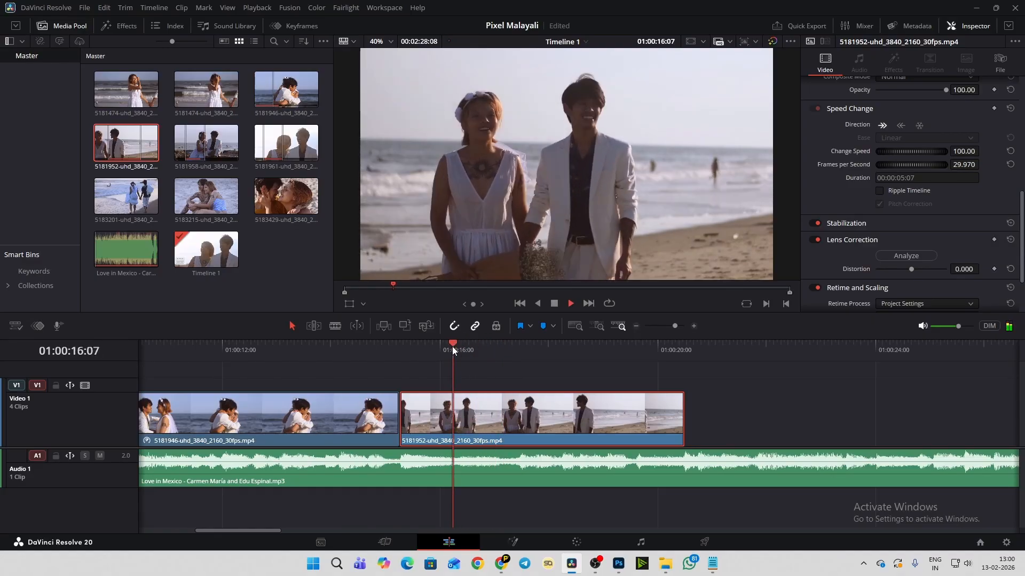
left_click(452, 348)
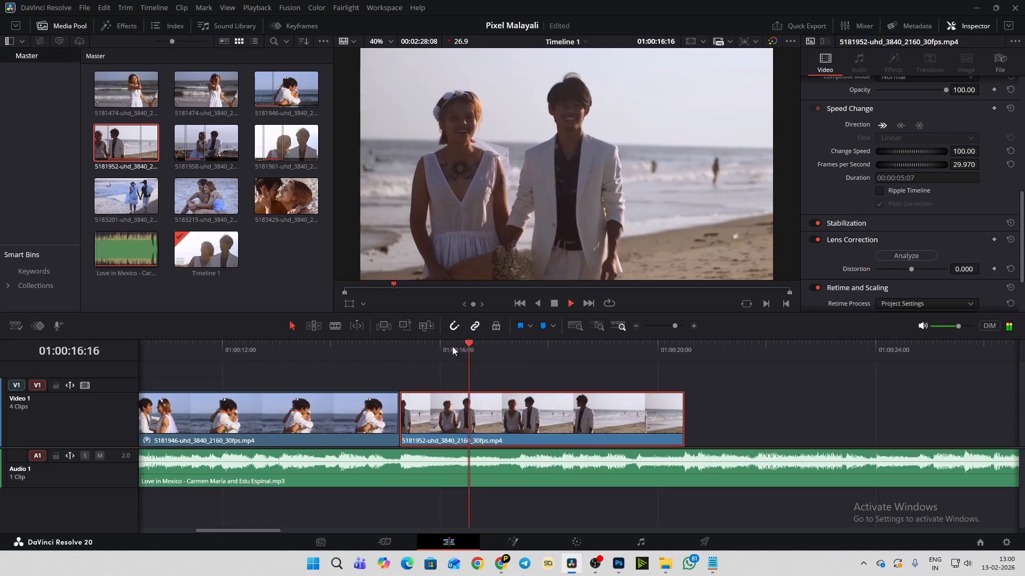
left_click(453, 347)
key("space")
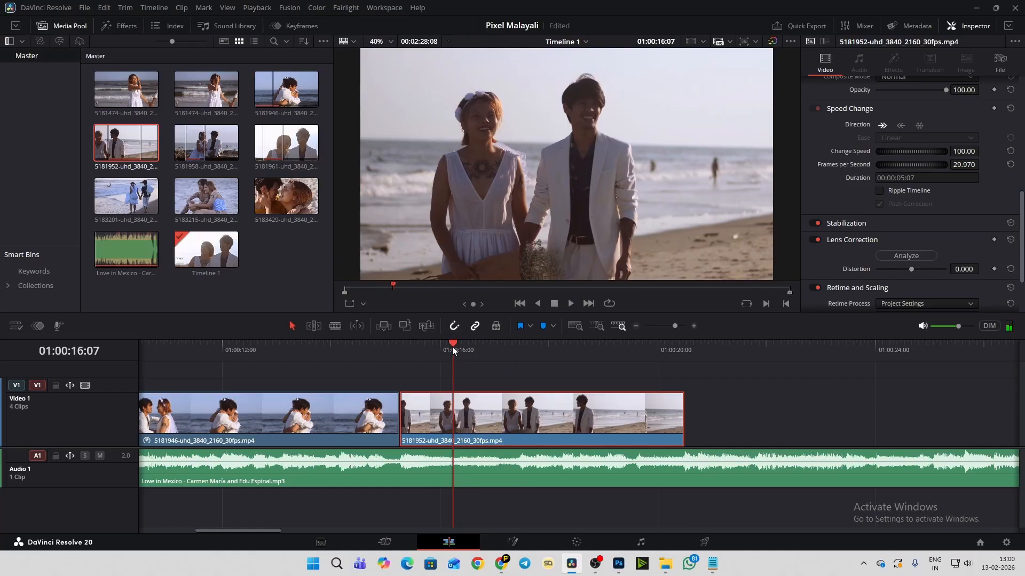
left_click_drag(469, 424, 522, 421)
left_click_drag(408, 422, 443, 420)
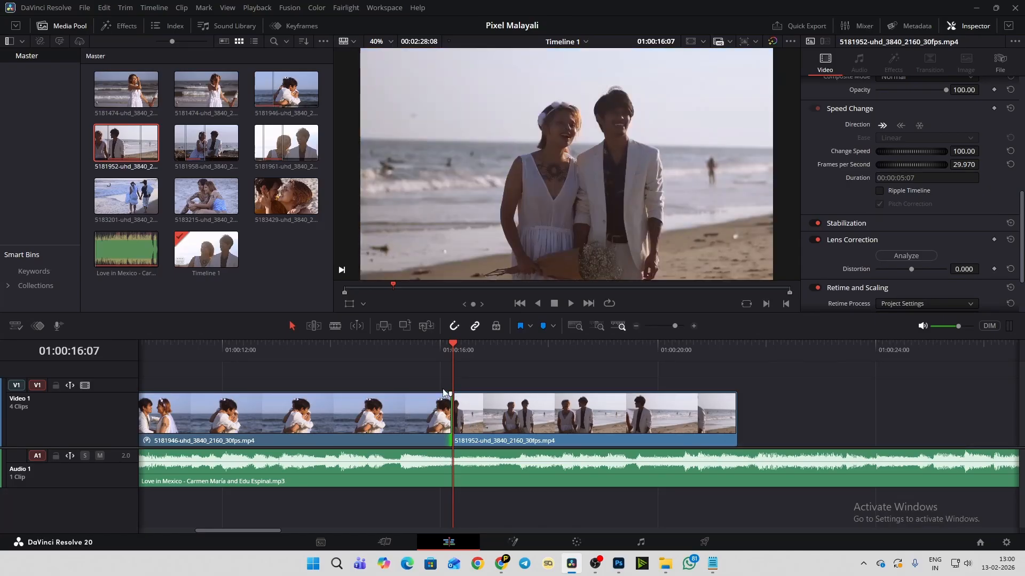
- Play from the hugging clip's last seconds past the end of the 5181952 clip to check the new cut
left_click(353, 347)
key("space")
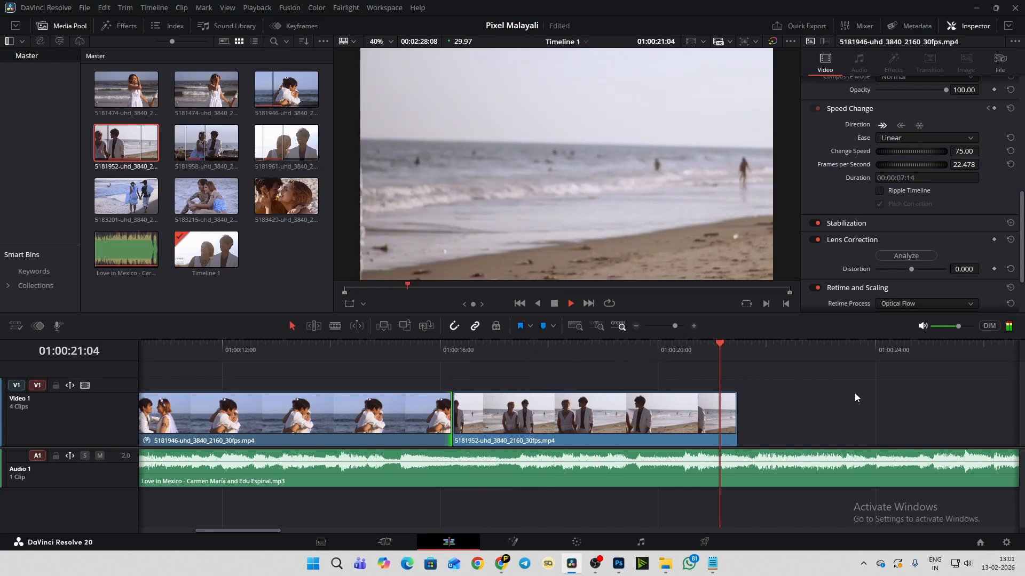
key("space")
- Show the retime controls on the 5181952 clip and stretch its end to slow it to about 75%
scroll(754, 393, "down", 3)
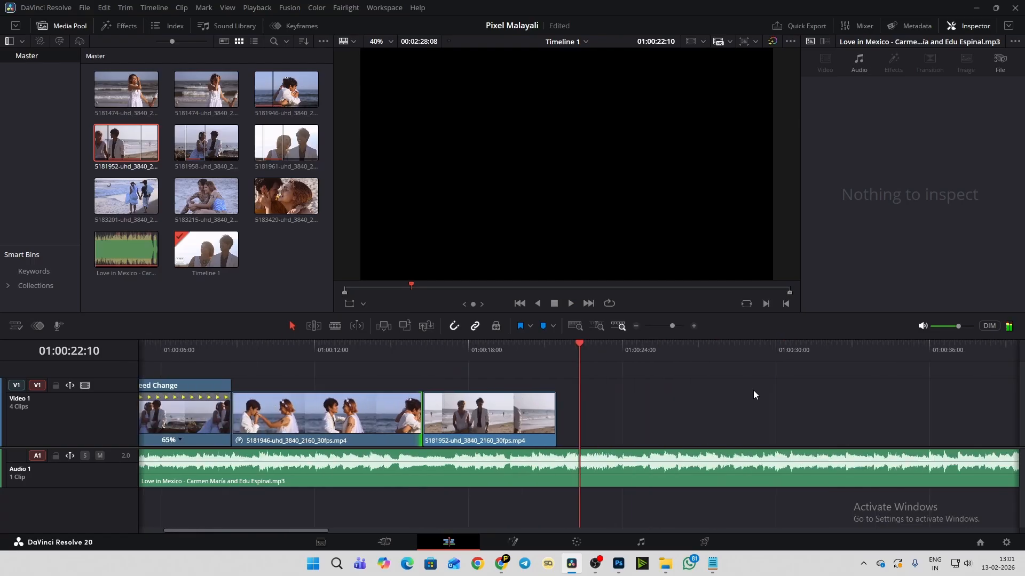
left_click(494, 423)
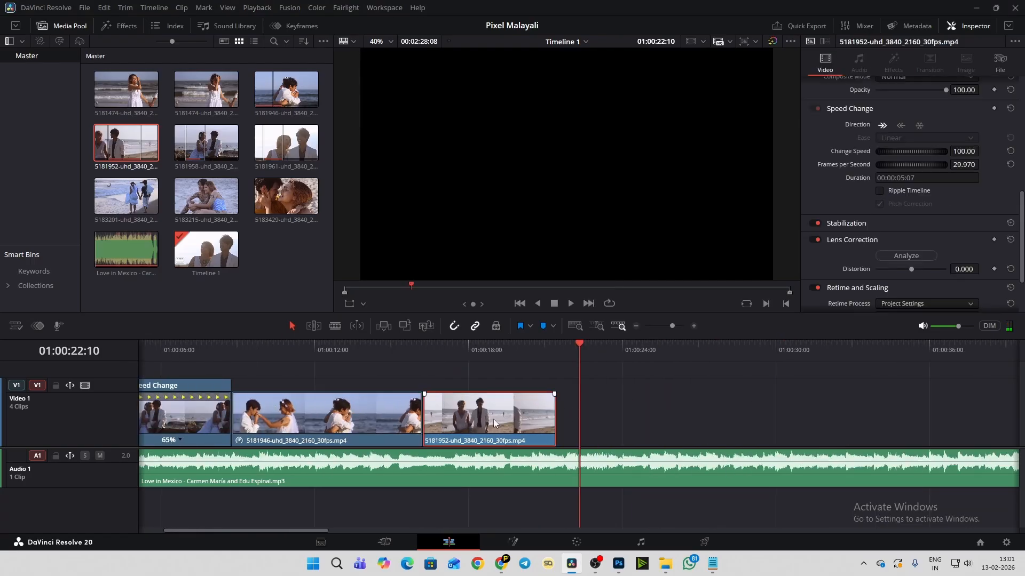
left_click(453, 353)
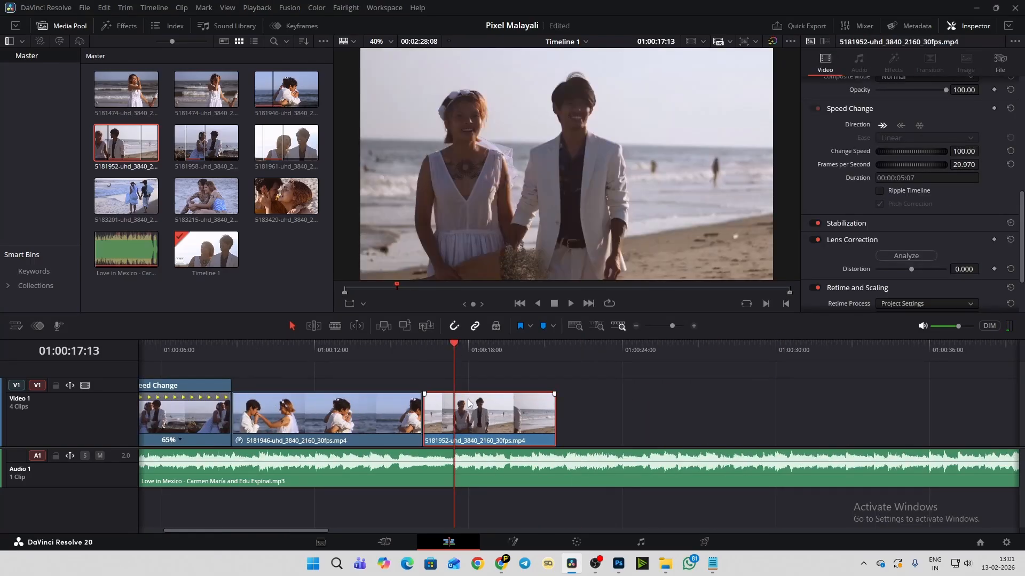
key("ctrl+r")
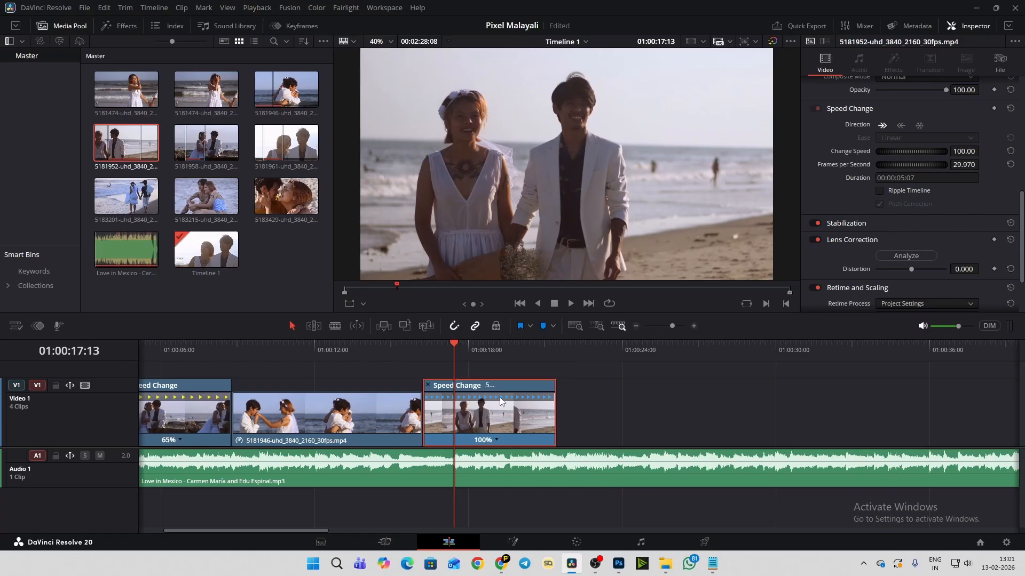
left_click_drag(555, 384, 600, 399)
- Play through to 01:00:25:03, split the Love in Mexico track there and delete the remainder
key("space")
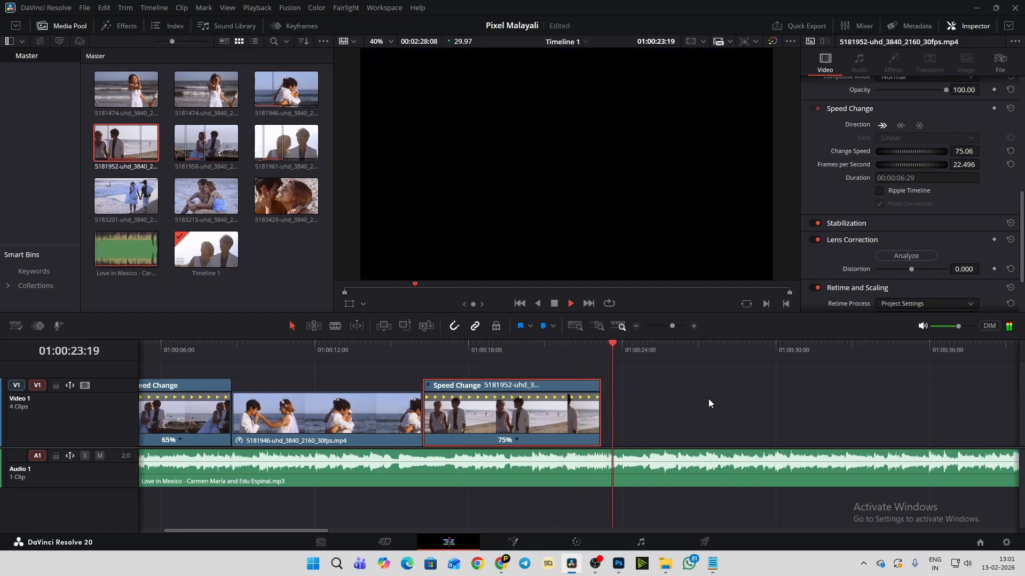
key("space")
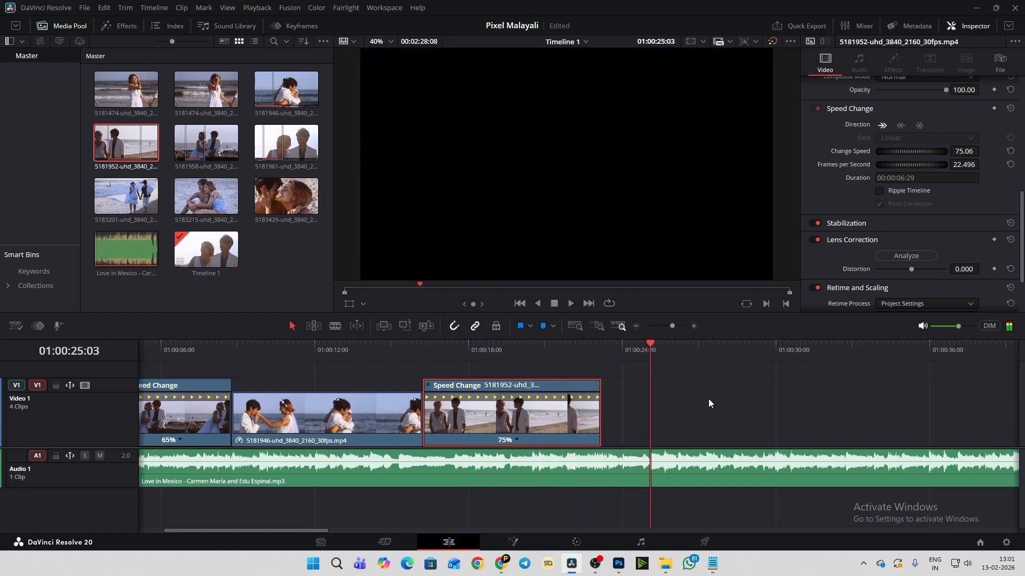
left_click(664, 472)
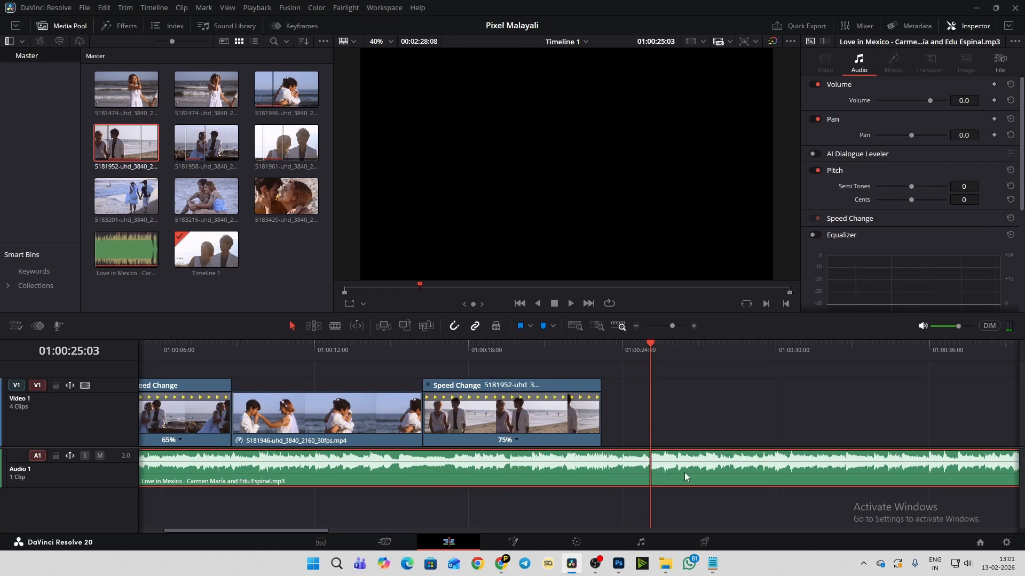
left_click(335, 327)
left_click(651, 468)
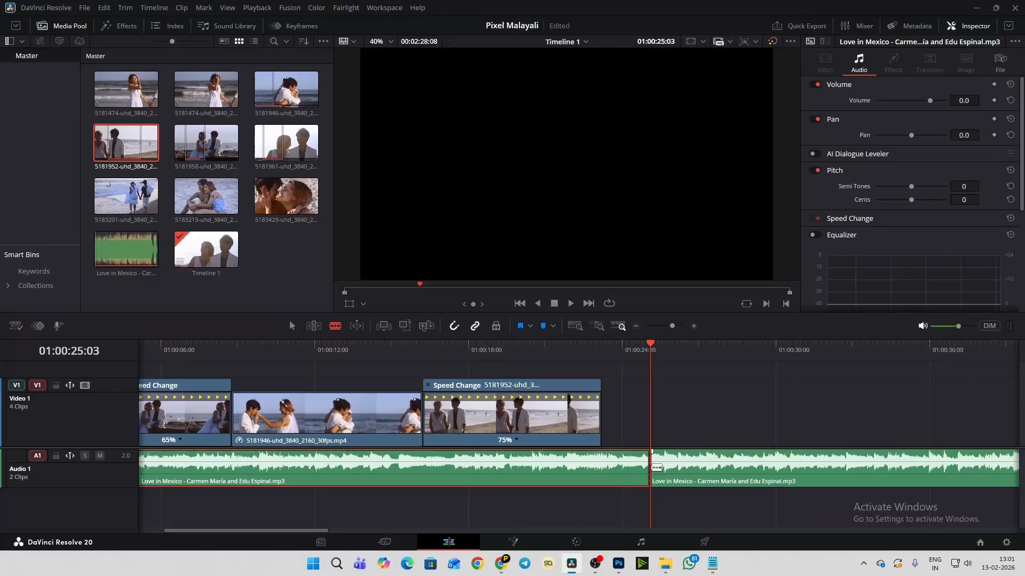
left_click(291, 326)
left_click(709, 478)
key("Delete")
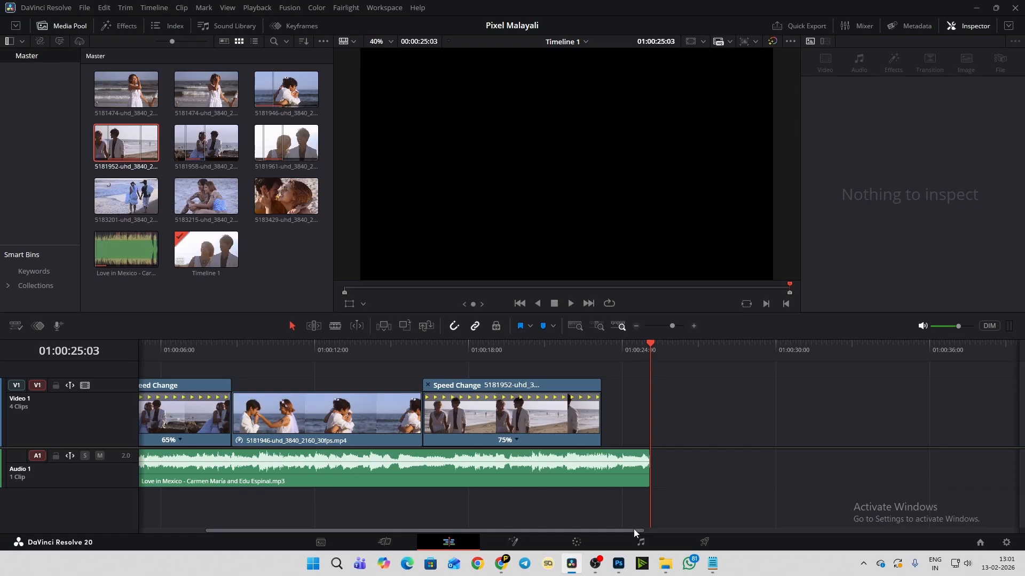
left_click_drag(632, 529, 476, 532)
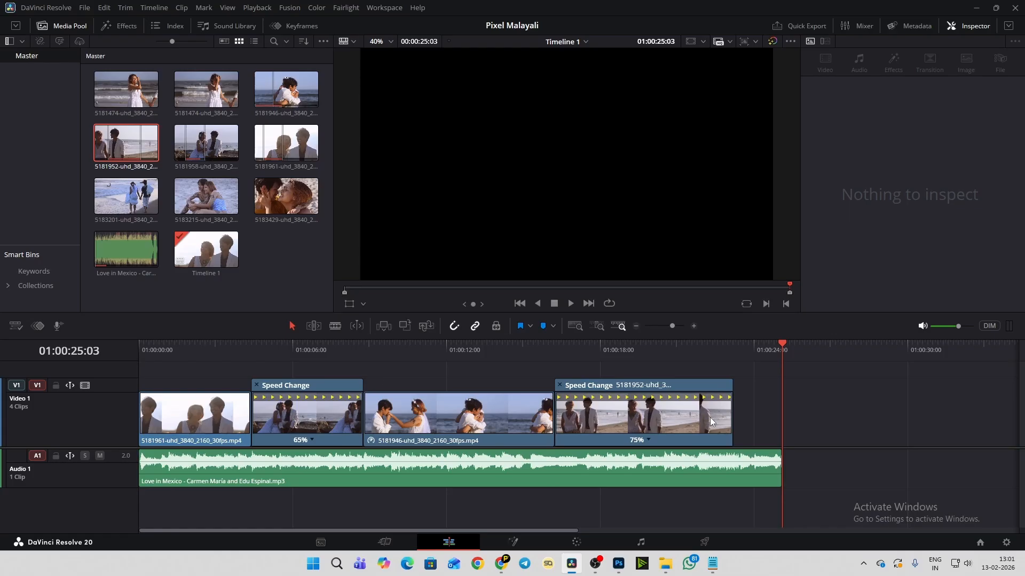
- Inspect frames of the 5181961 and 5181958 clips on both sides of the first cut
left_click(230, 348)
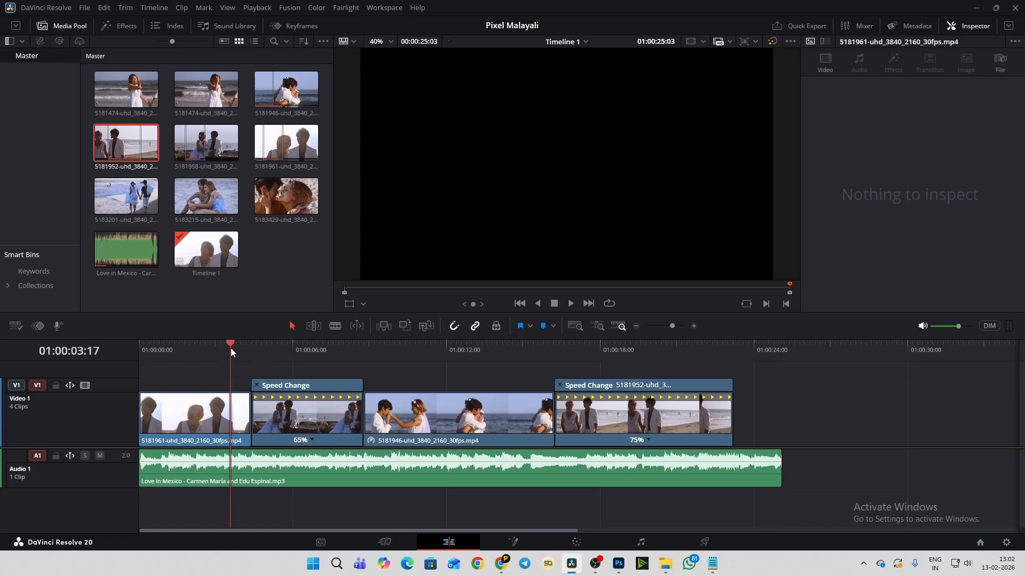
left_click(219, 414)
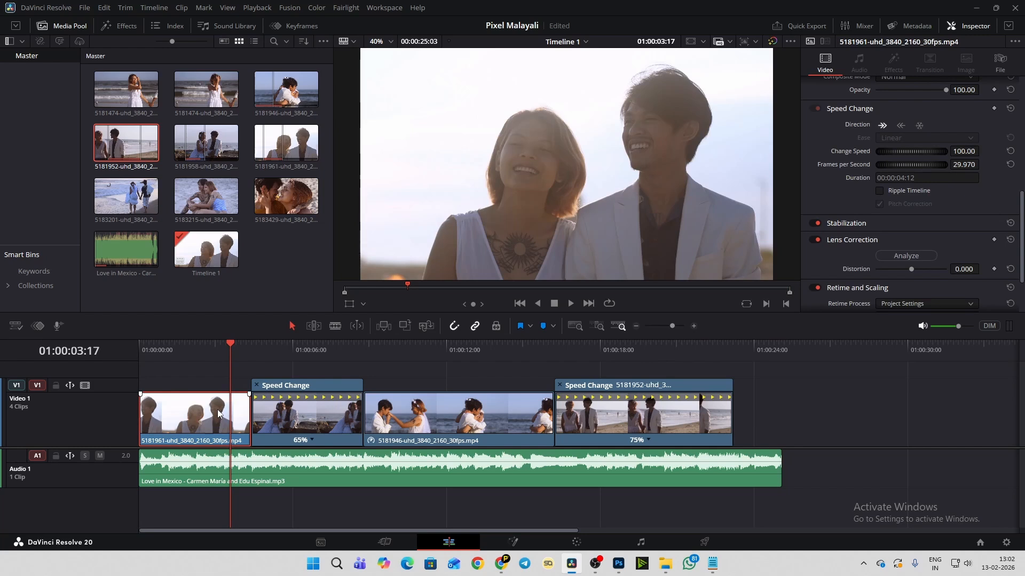
left_click(280, 425)
left_click(296, 348)
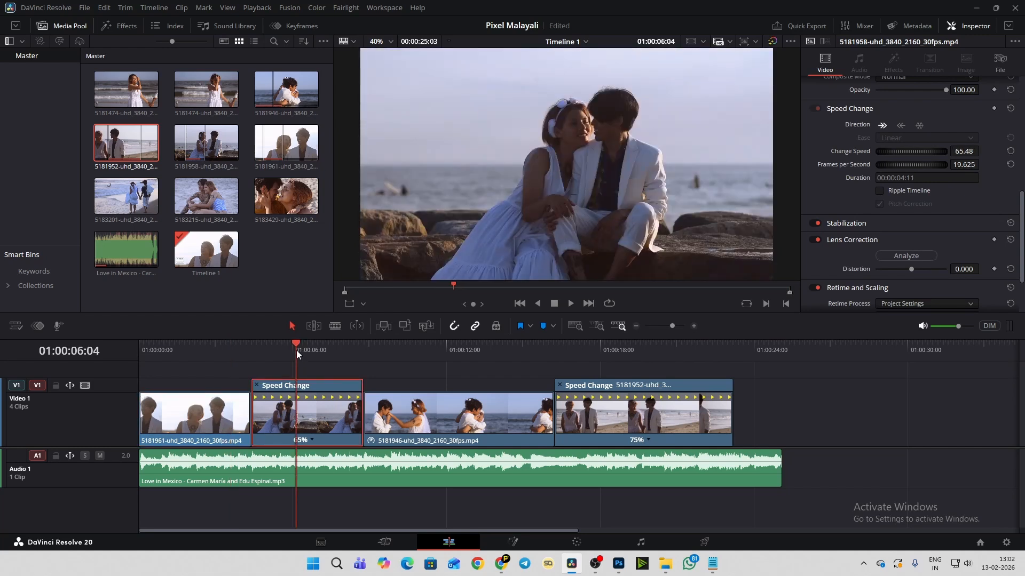
left_click(226, 348)
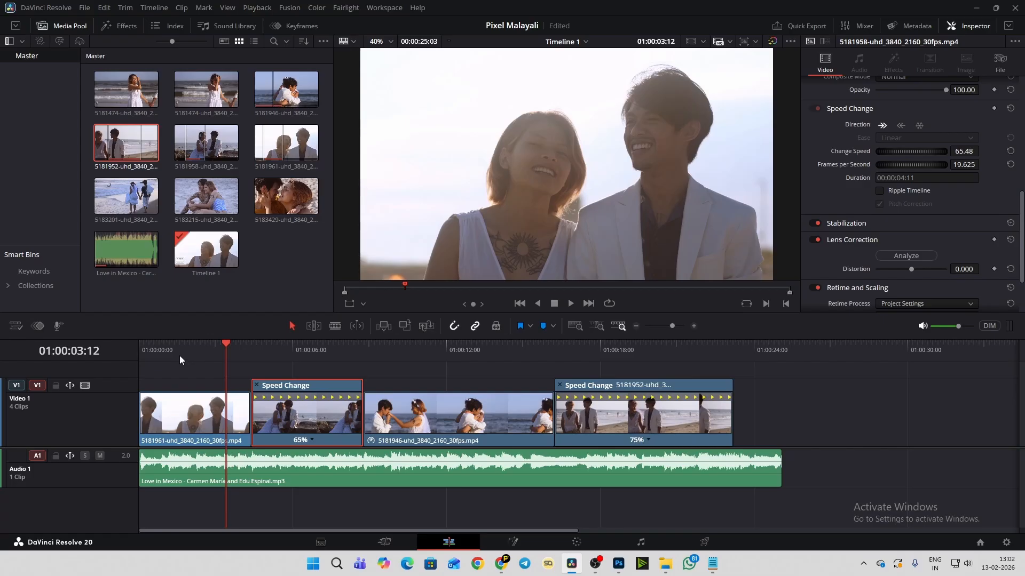
- Play Timeline 1 from its start to near the end of the music and save the project
left_click_drag(170, 345, 107, 346)
key("space")
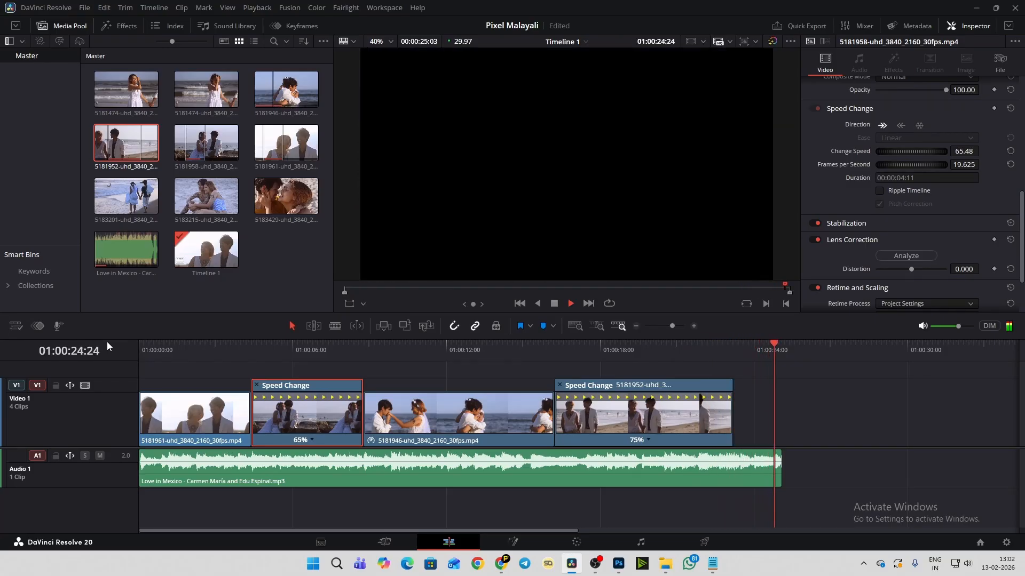
key("space")
key("ctrl+s")
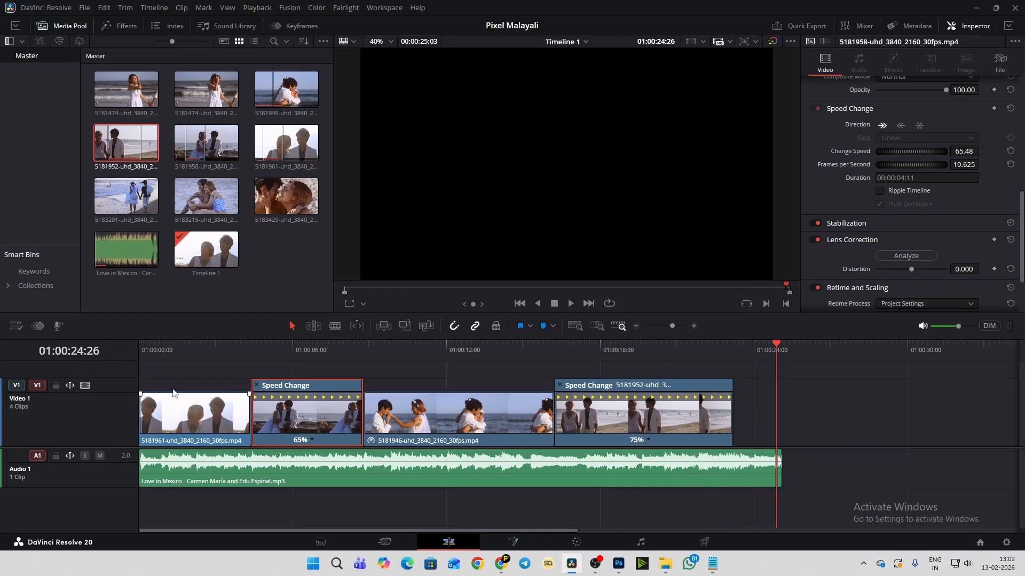
left_click(822, 404)
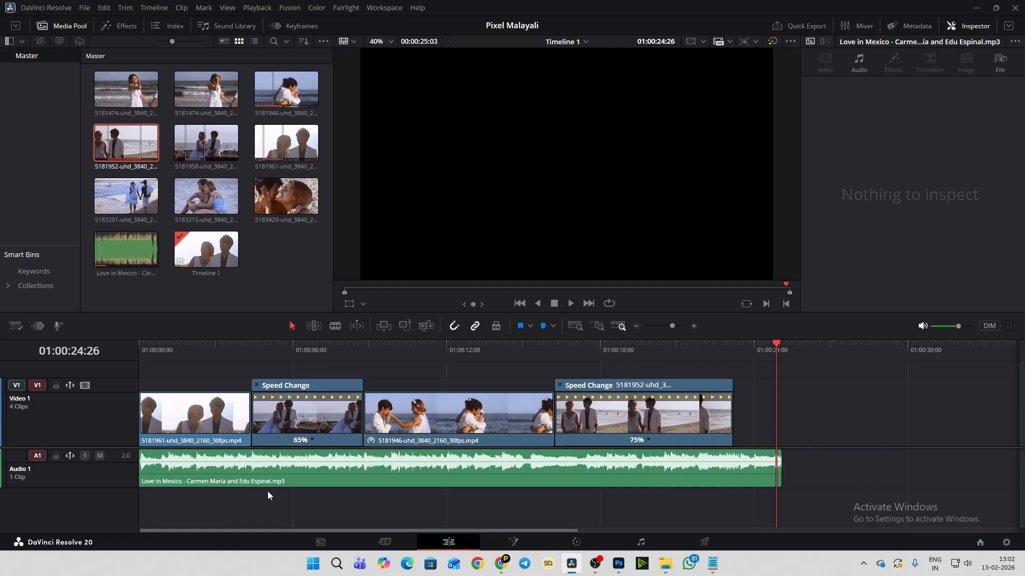
- Check the end of the first clip and look through the dissolve, iris, motion, shape and wipe video transitions
left_click(242, 347)
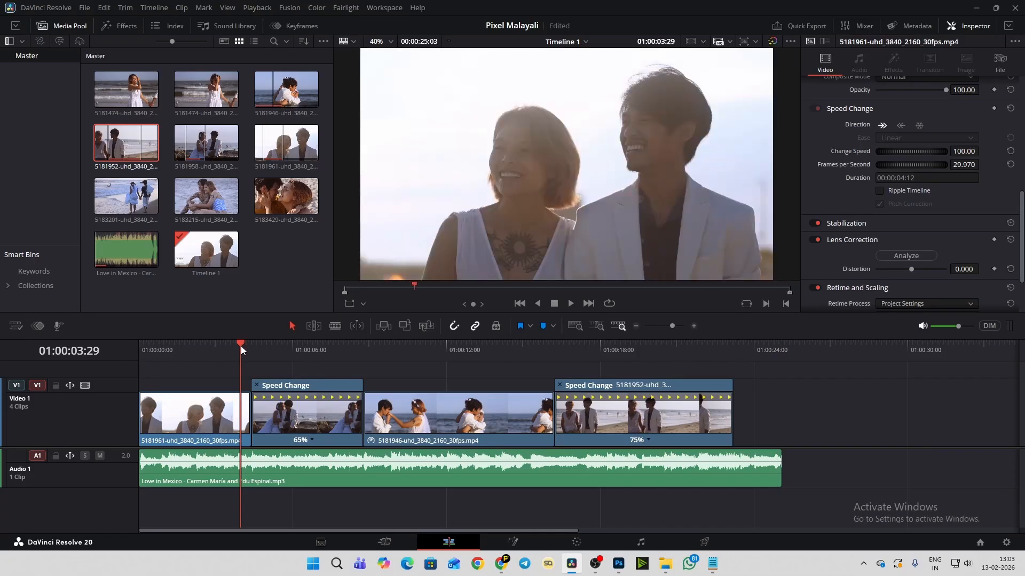
left_click(210, 348)
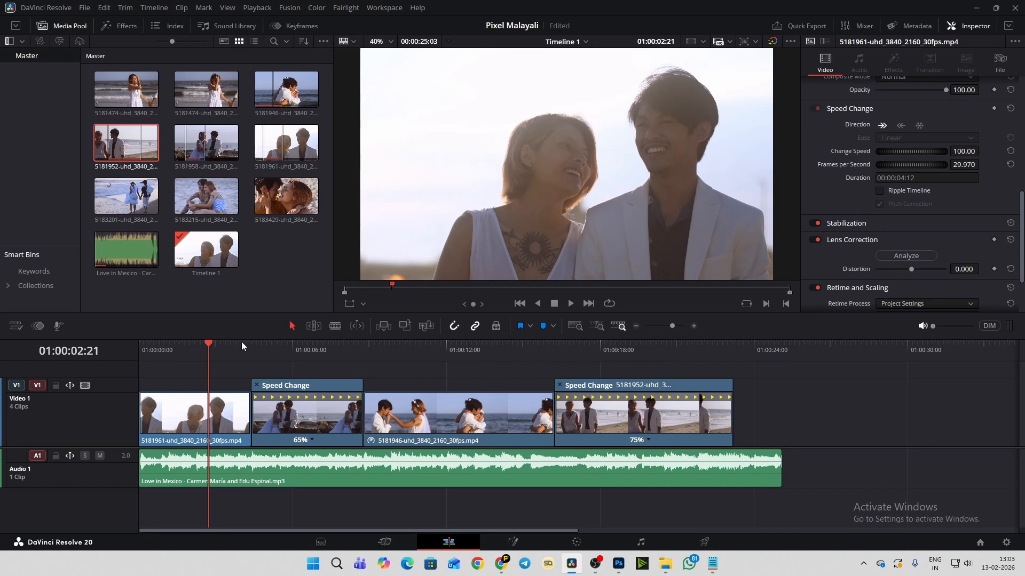
left_click(224, 345)
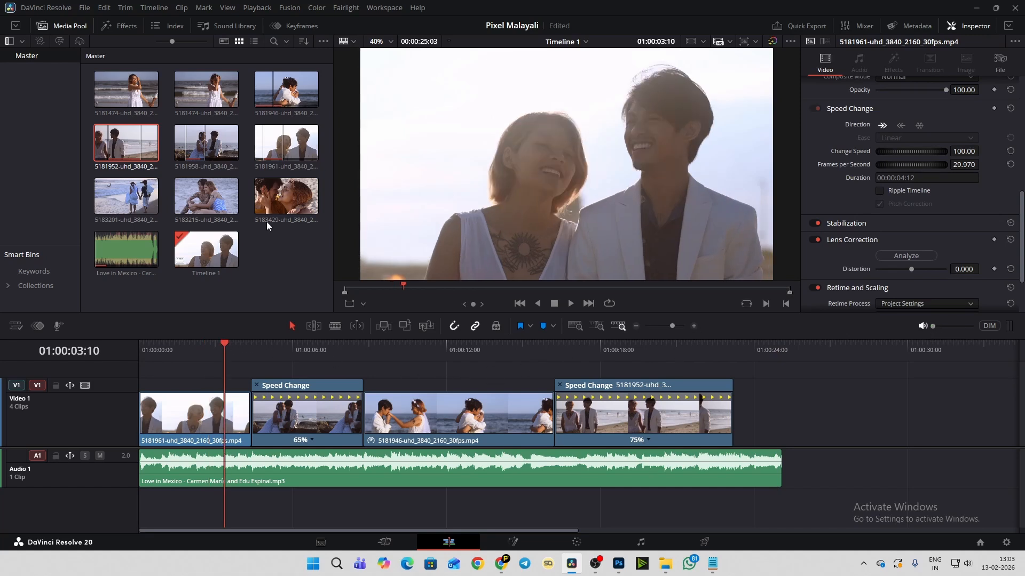
left_click(117, 25)
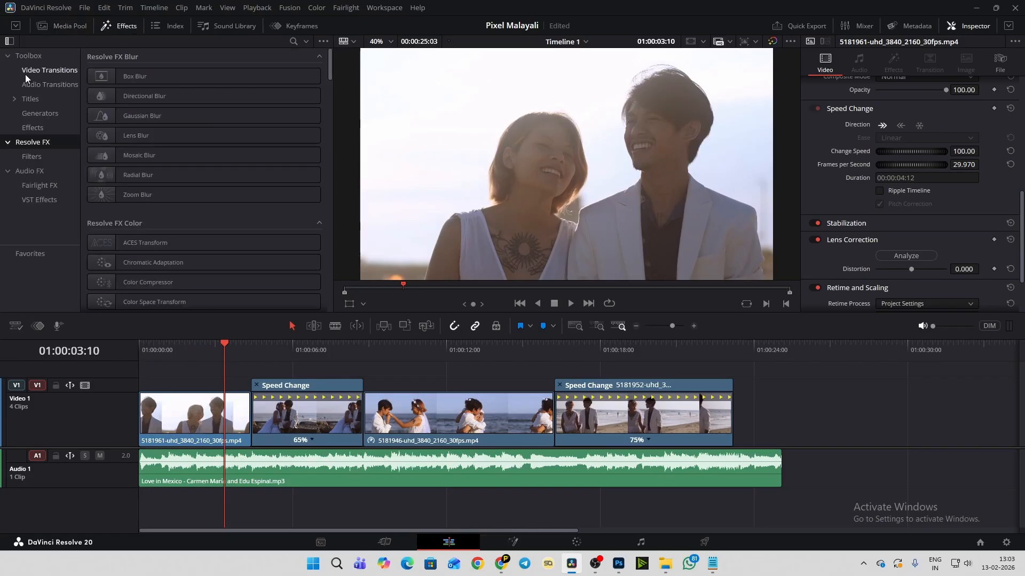
left_click(59, 73)
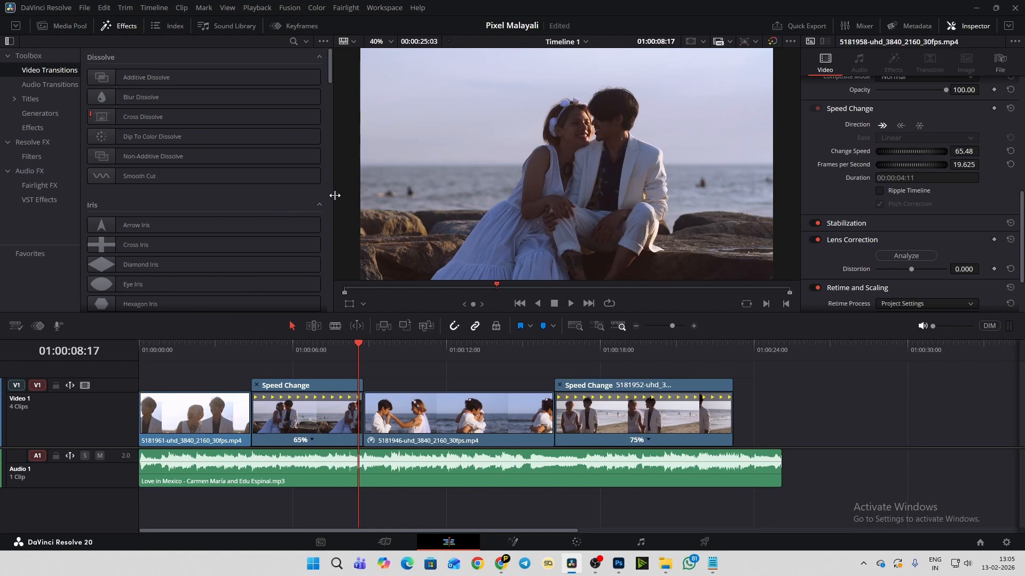
scroll(324, 197, "down", 3)
scroll(323, 198, "down", 12)
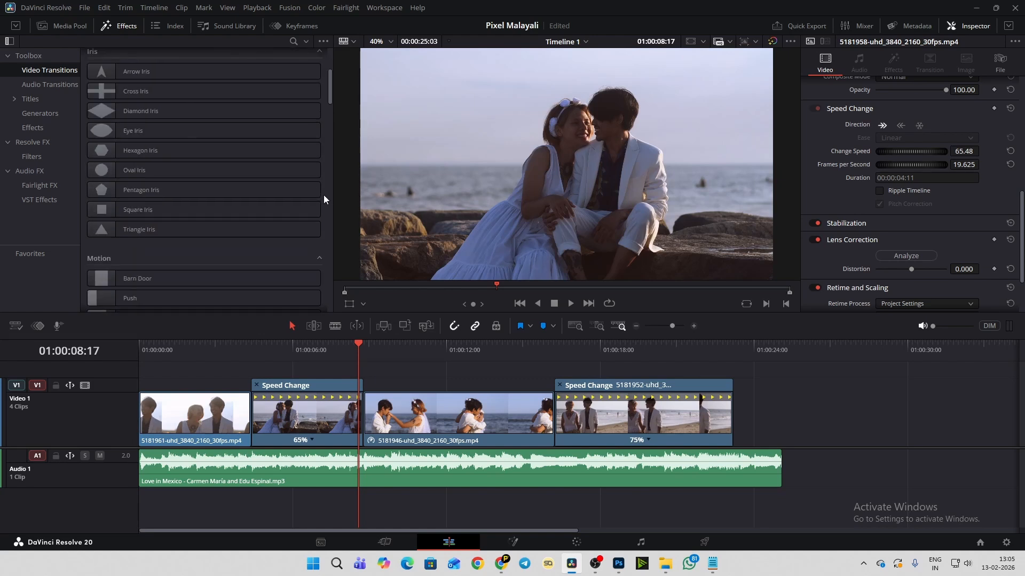
scroll(324, 199, "down", 2)
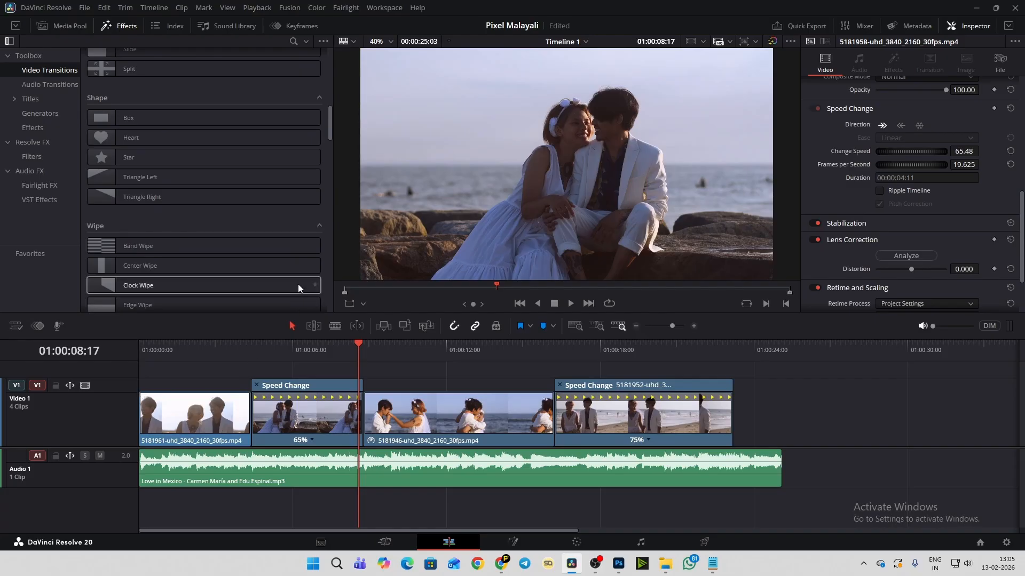
scroll(324, 274, "up", 10)
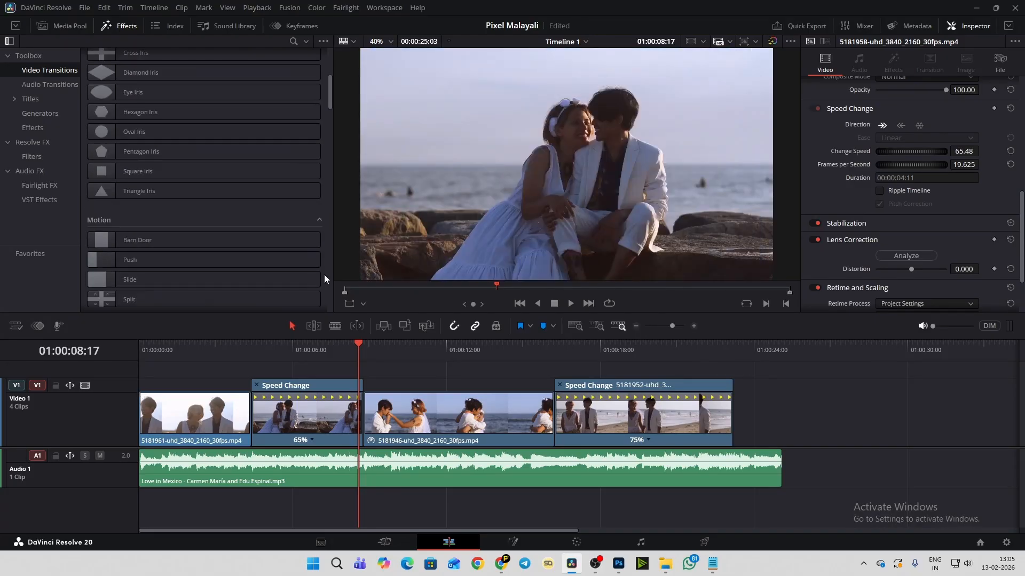
scroll(324, 275, "up", 8)
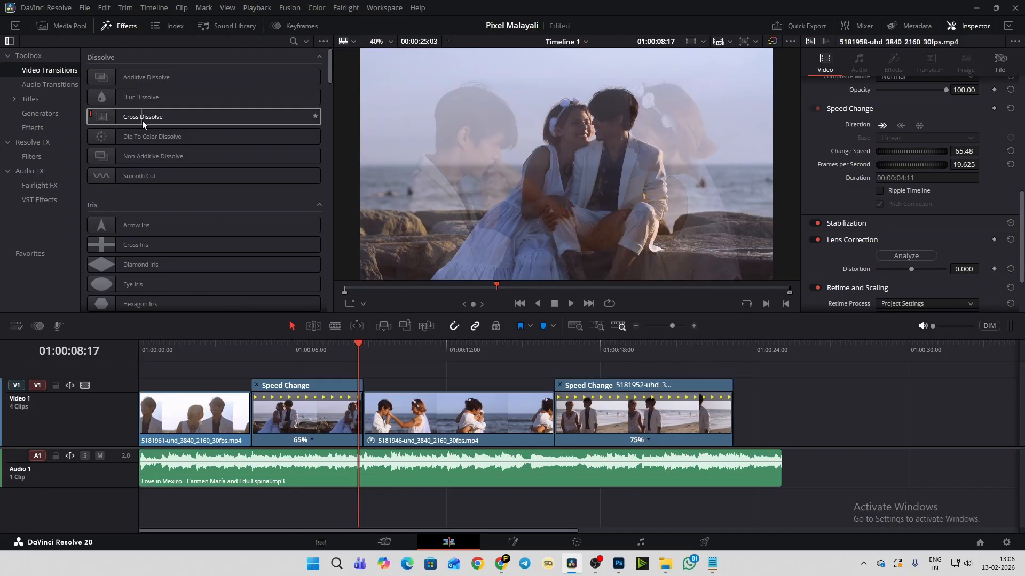
- Add a Cross Dissolve at the cut between the 5181961 and 5181958 clips and play across it
left_click_drag(143, 117, 251, 415)
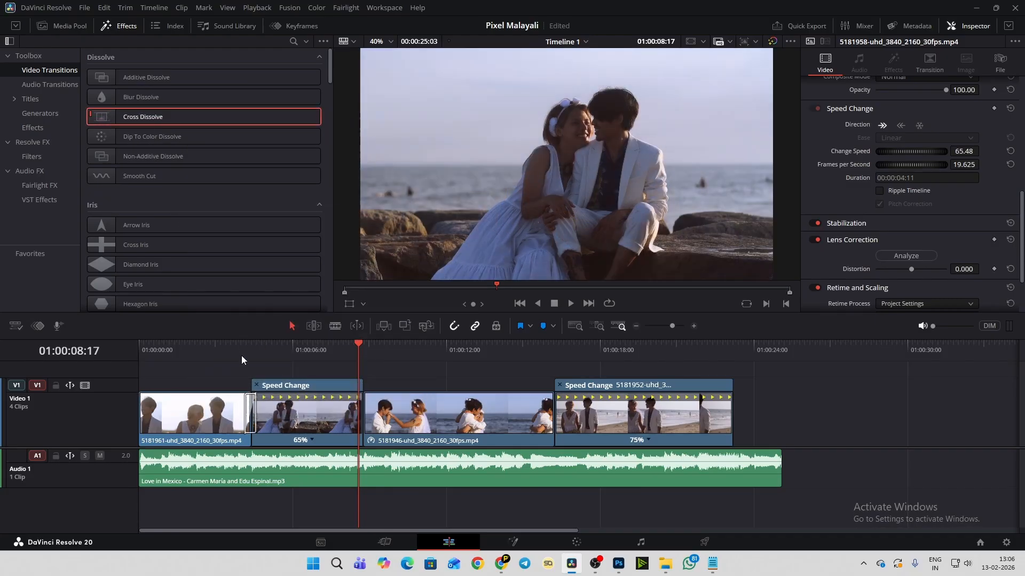
left_click(239, 350)
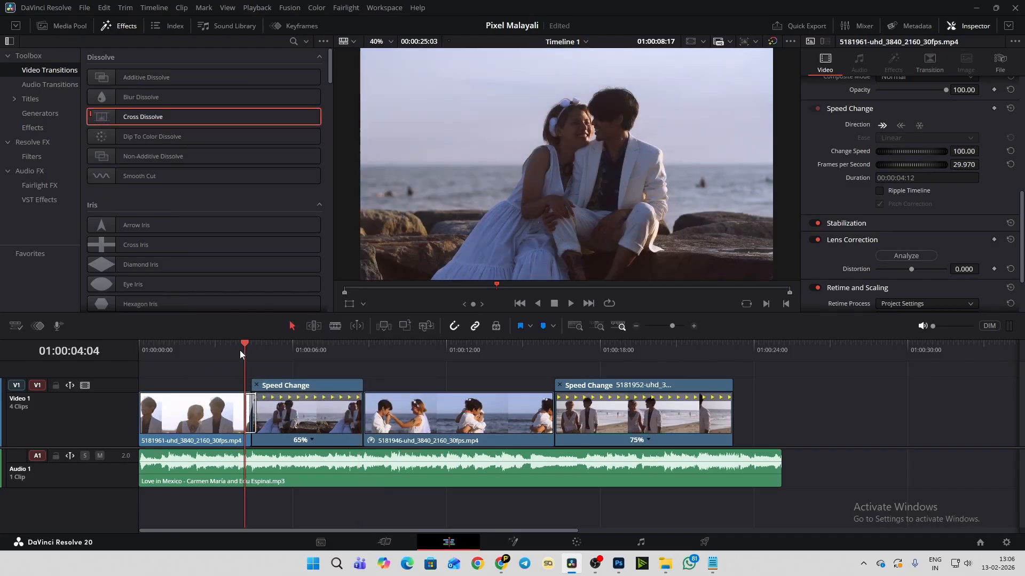
key("space")
key("space")
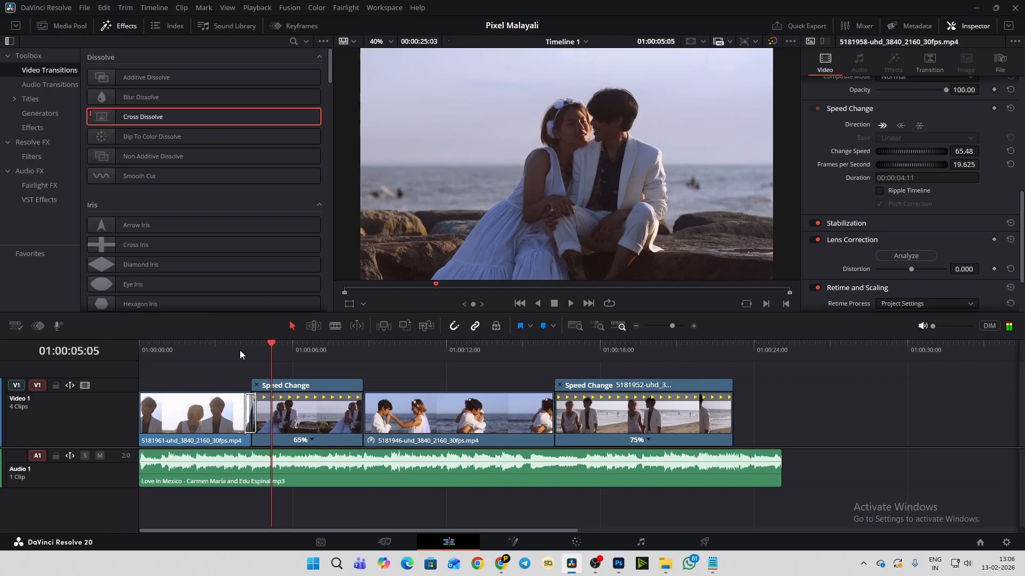
scroll(239, 350, "up", 5)
left_click(452, 350)
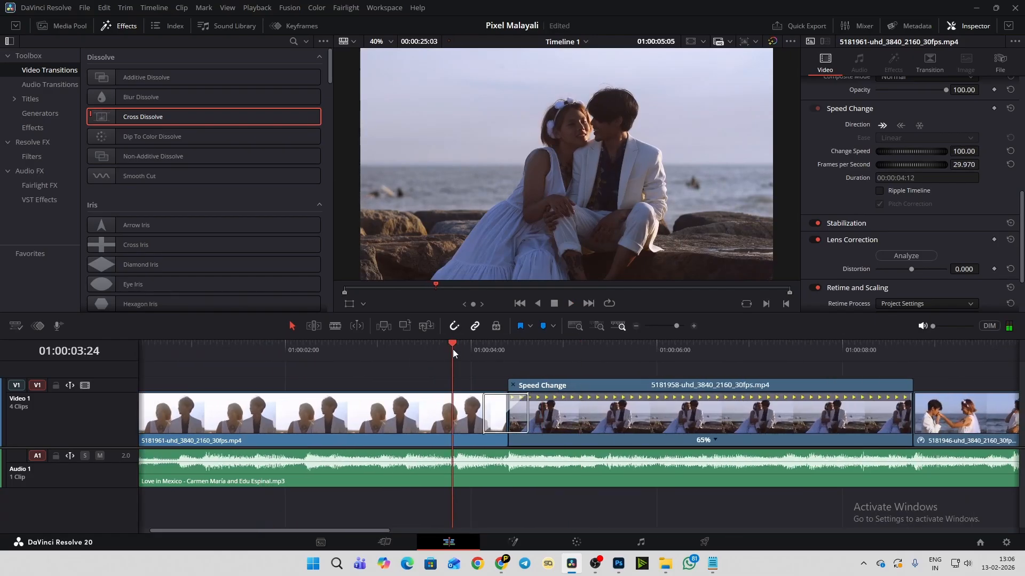
key("space")
key("space")
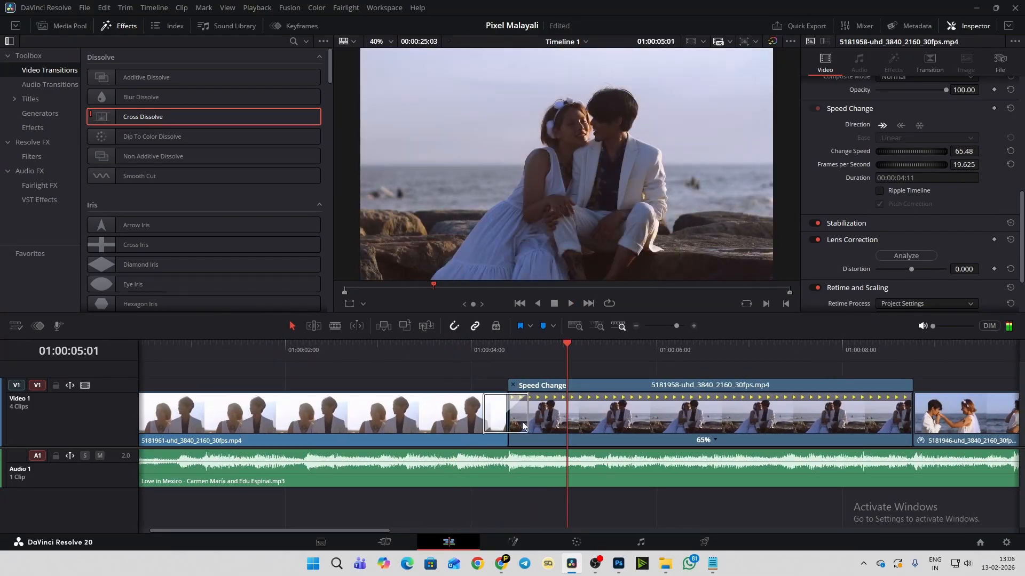
- Lengthen the Cross Dissolve at the first cut to about 1.7 seconds (51 frames) and play it back
left_click_drag(484, 415, 428, 440)
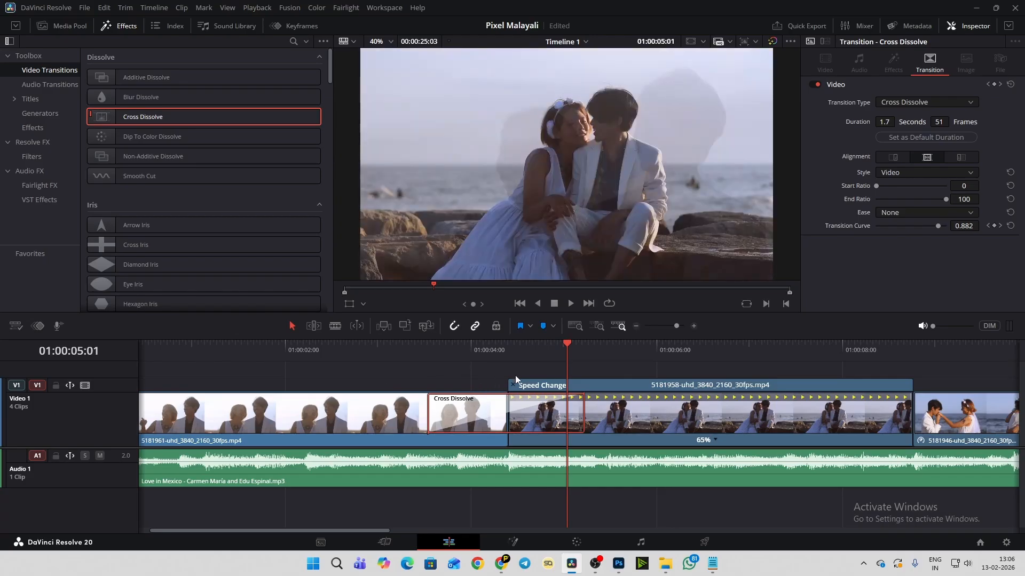
left_click(356, 347)
key("space")
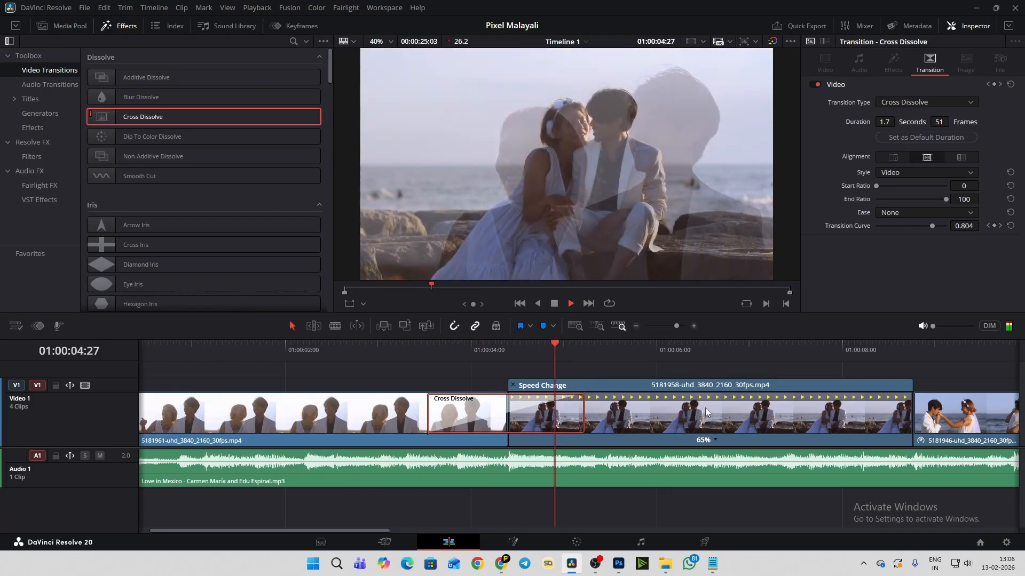
key("space")
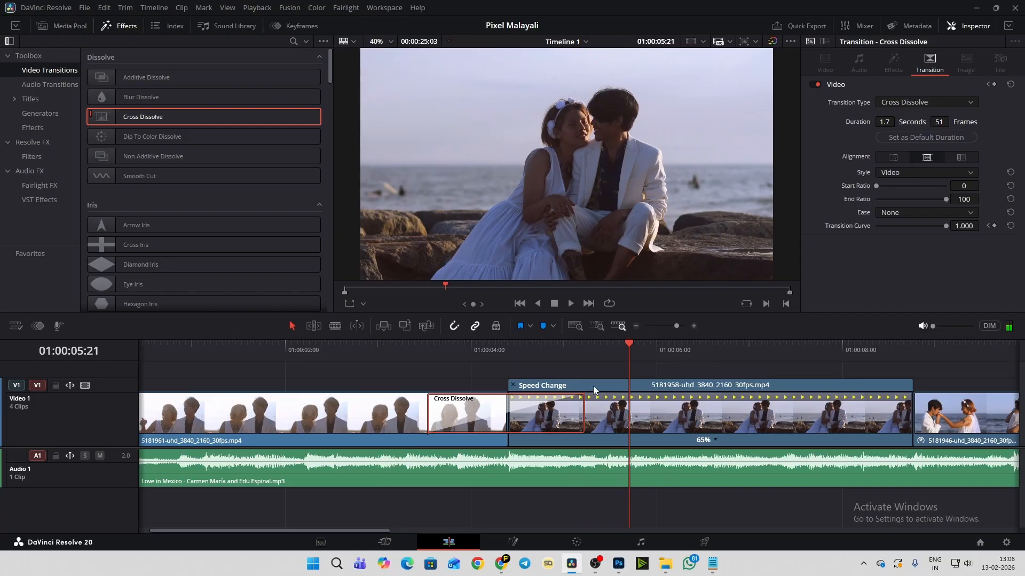
- Hide the retime controls on the 5181958 clip
scroll(592, 387, "down", 2)
scroll(590, 386, "down", 1)
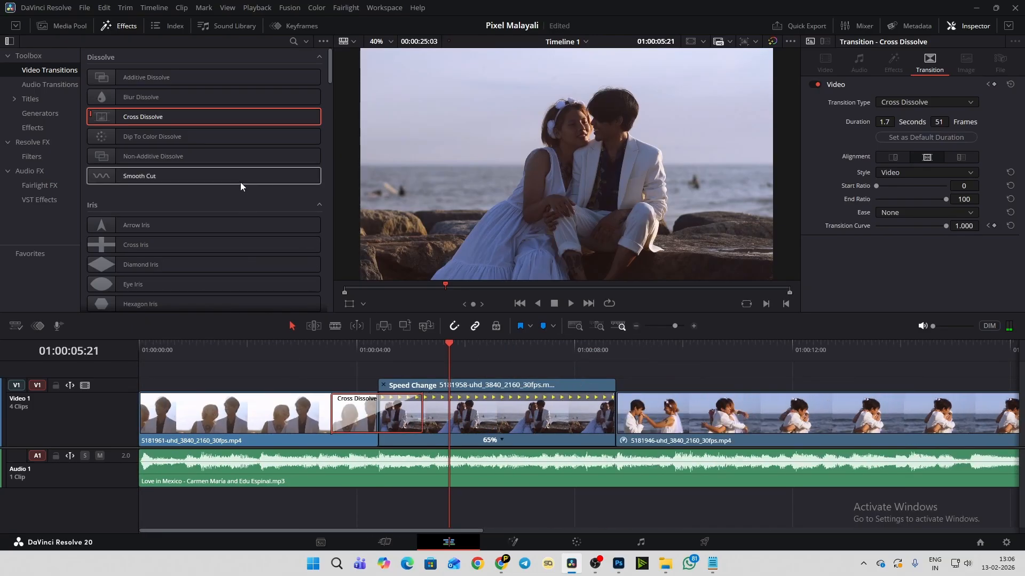
left_click_drag(478, 531, 532, 531)
left_click(344, 385)
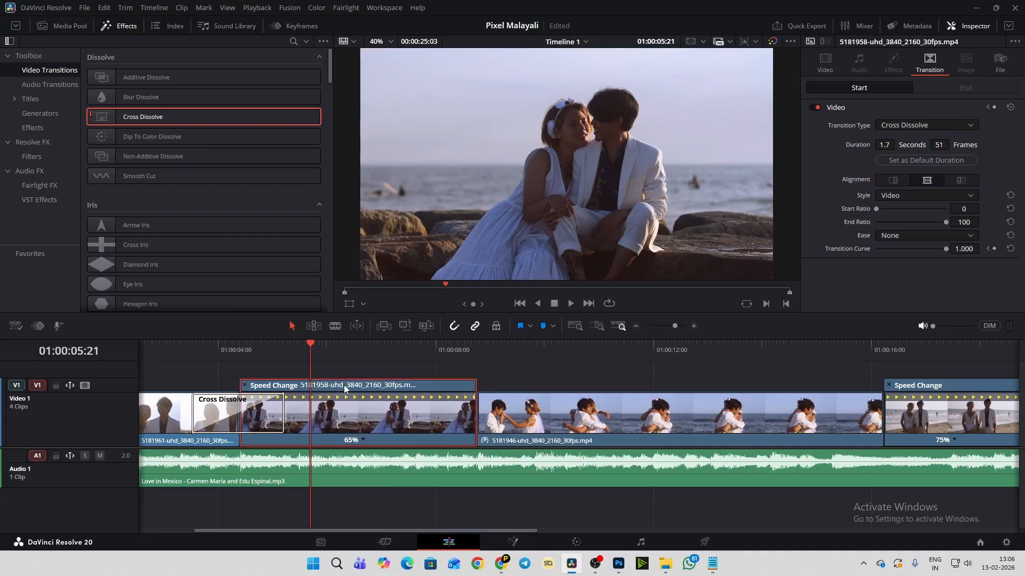
left_click(244, 385)
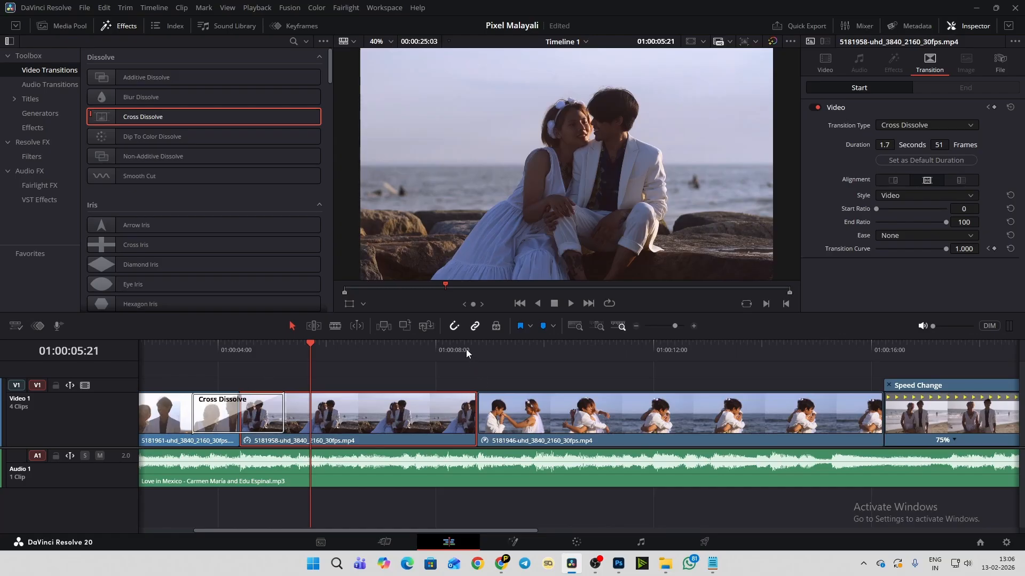
- Try a fade-out from about 01:00:08:00 on the 5181958 clip with a short fade-in on the 5181946 clip, and play the cut
left_click(465, 349)
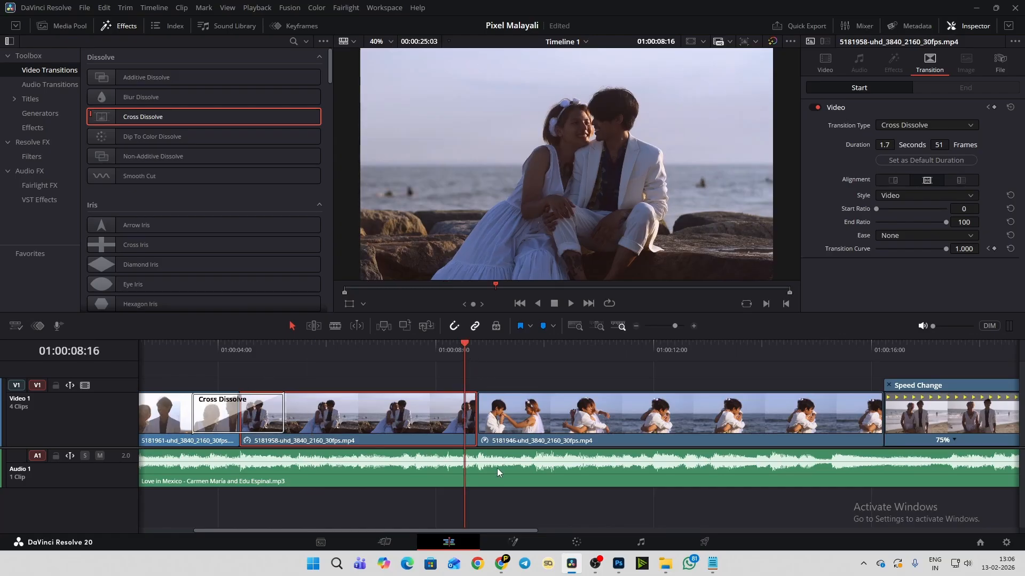
scroll(498, 468, "up", 4)
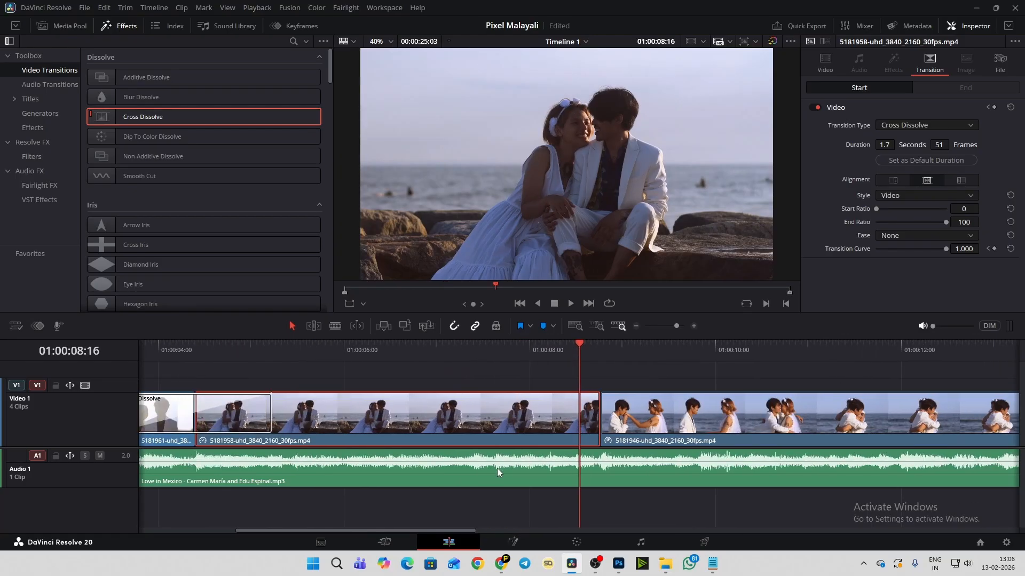
left_click(560, 347)
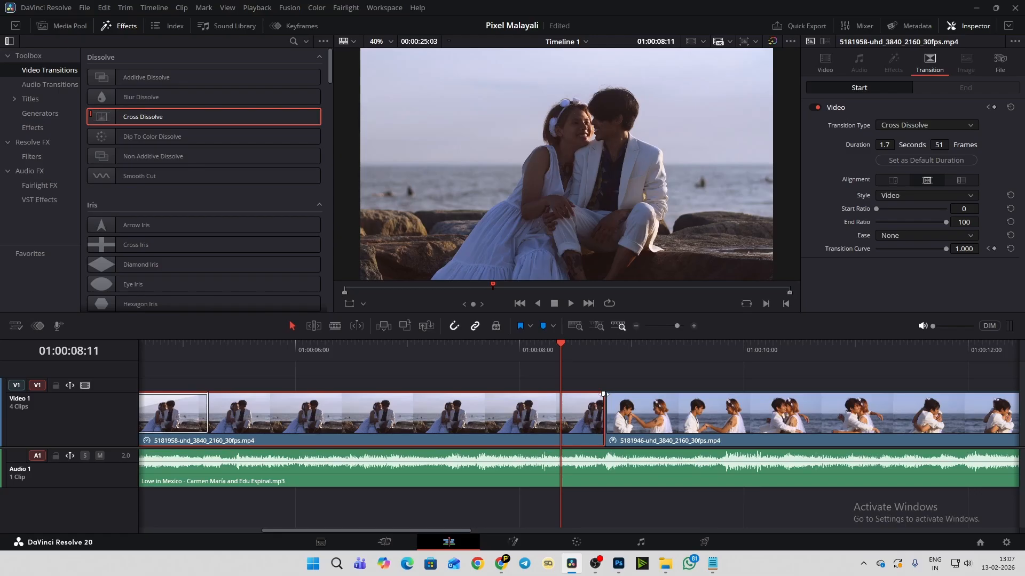
left_click_drag(603, 393, 517, 391)
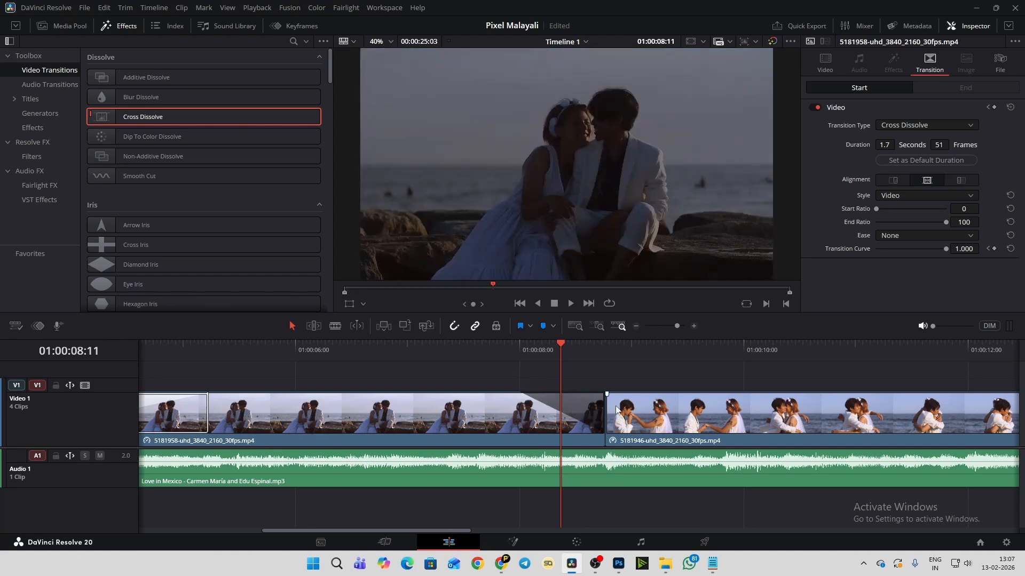
left_click_drag(608, 393, 673, 389)
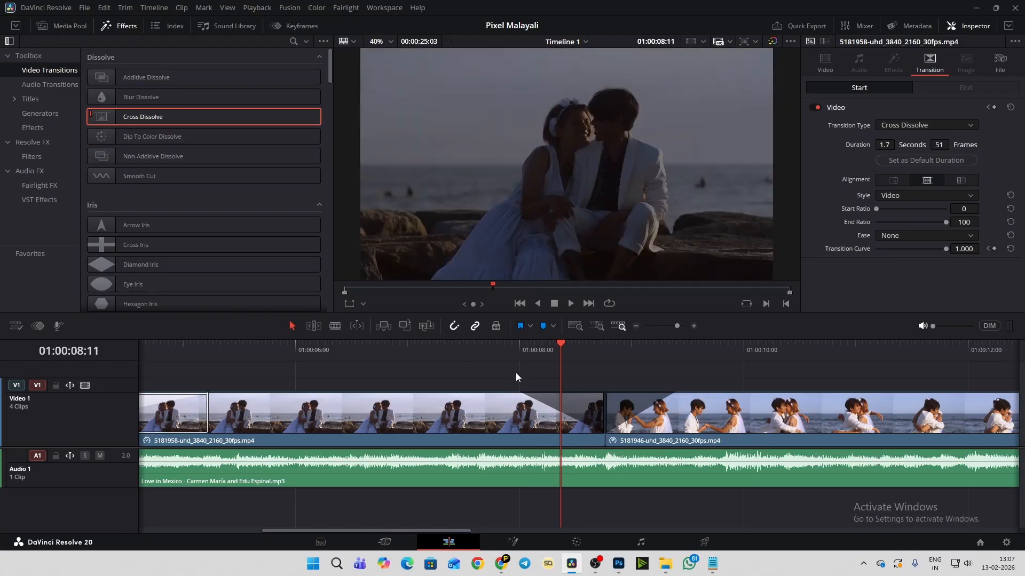
left_click(427, 351)
key("space")
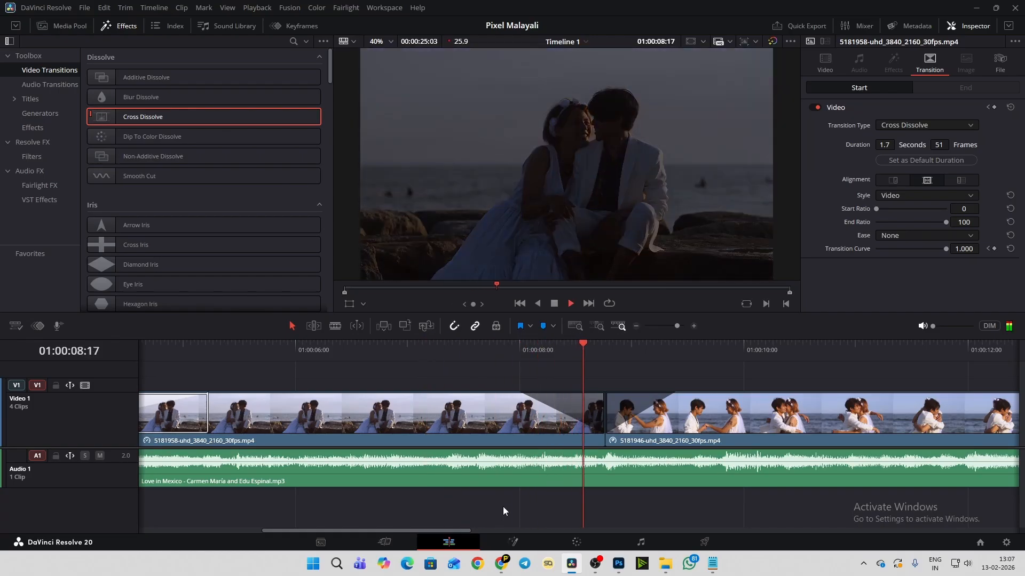
key("space")
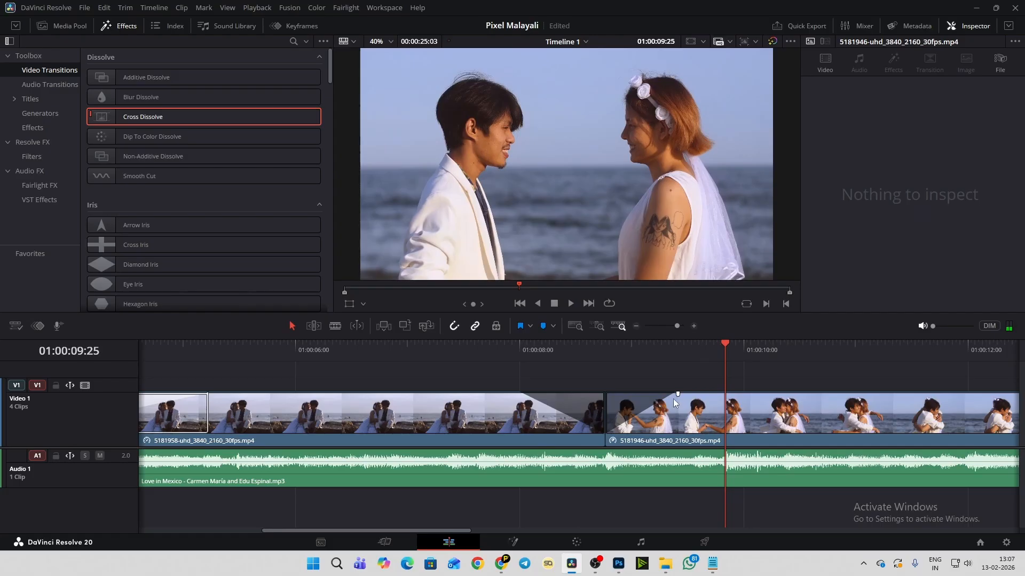
- Remove the fade-in from the 5181946 clip and the fade-out from the 5181958 clip, and return to their cut at 01:00:08:23
left_click_drag(678, 394, 607, 394)
left_click_drag(517, 394, 617, 392)
scroll(534, 437, "down", 1)
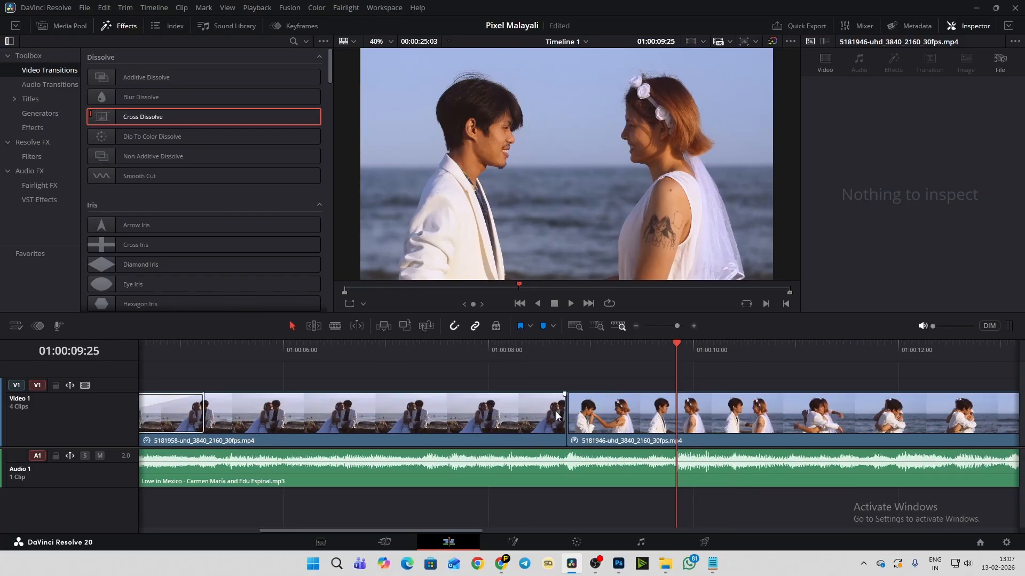
left_click(567, 343)
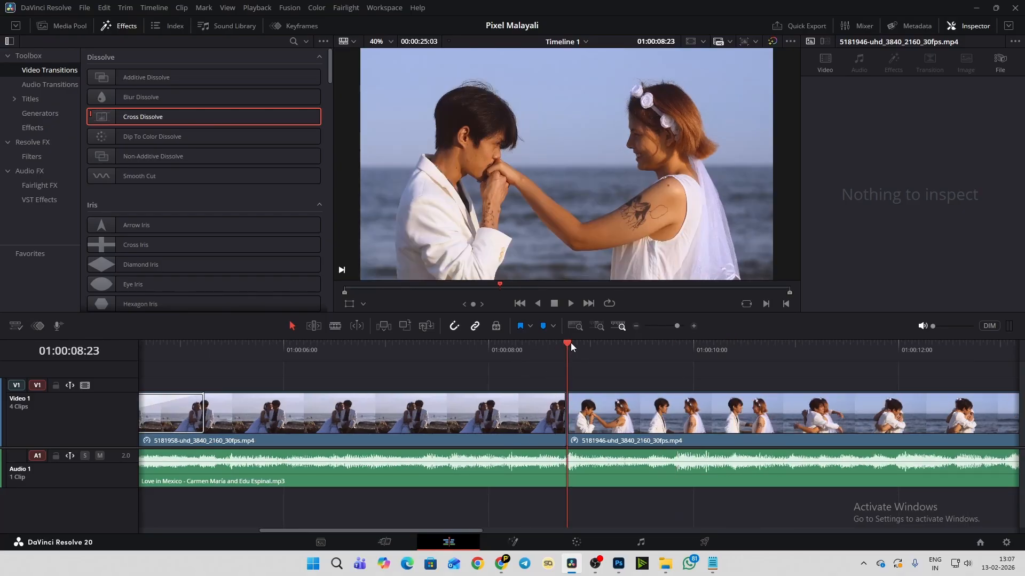
- Export the first frame of the 5181946 clip at 01:00:08:23 as a JPEG still named Timeline 1_01_00_08_23 to the Desktop
left_click(591, 410)
scroll(632, 427, "up", 1)
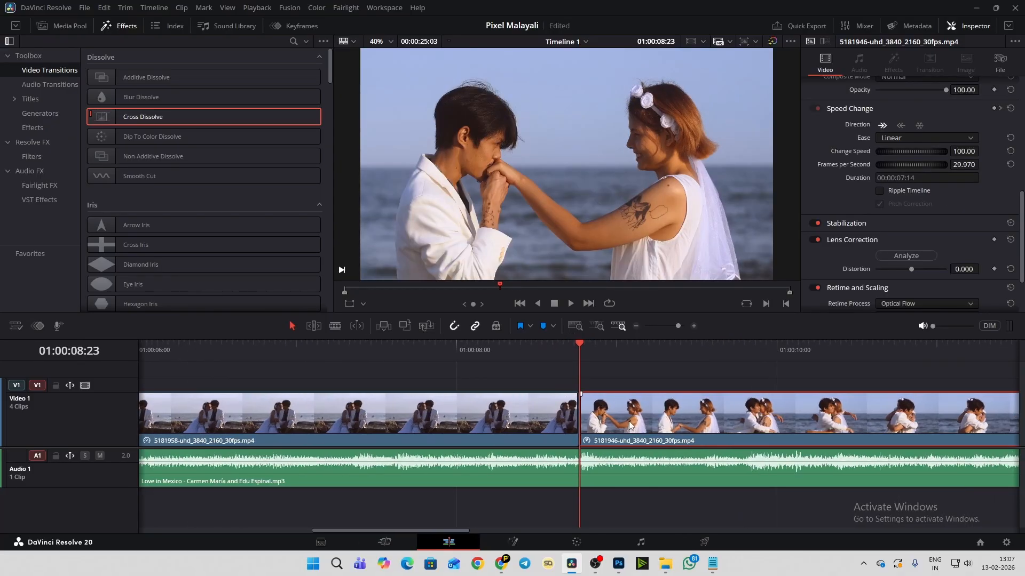
left_click_drag(575, 344, 558, 349)
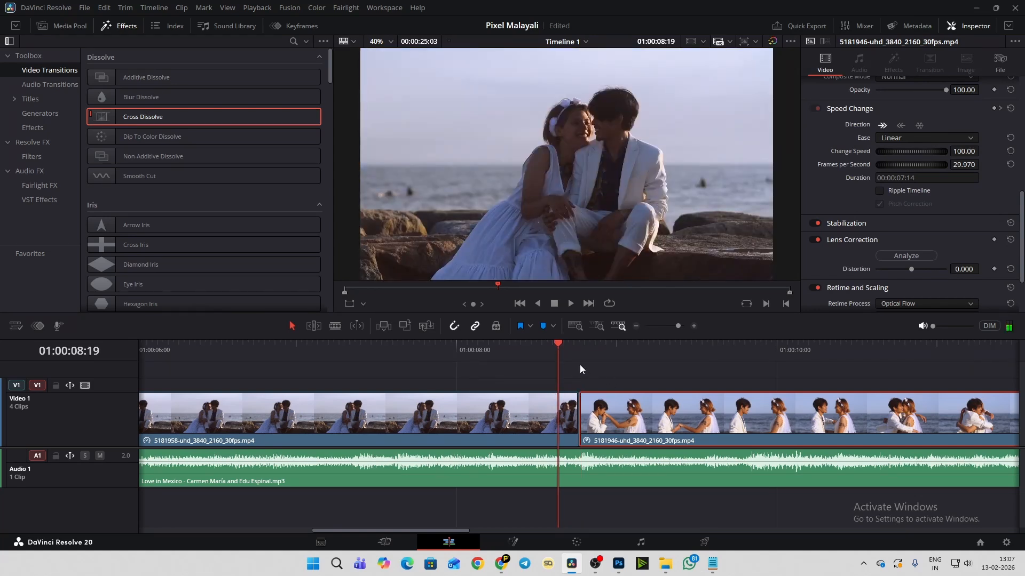
left_click_drag(559, 346, 582, 348)
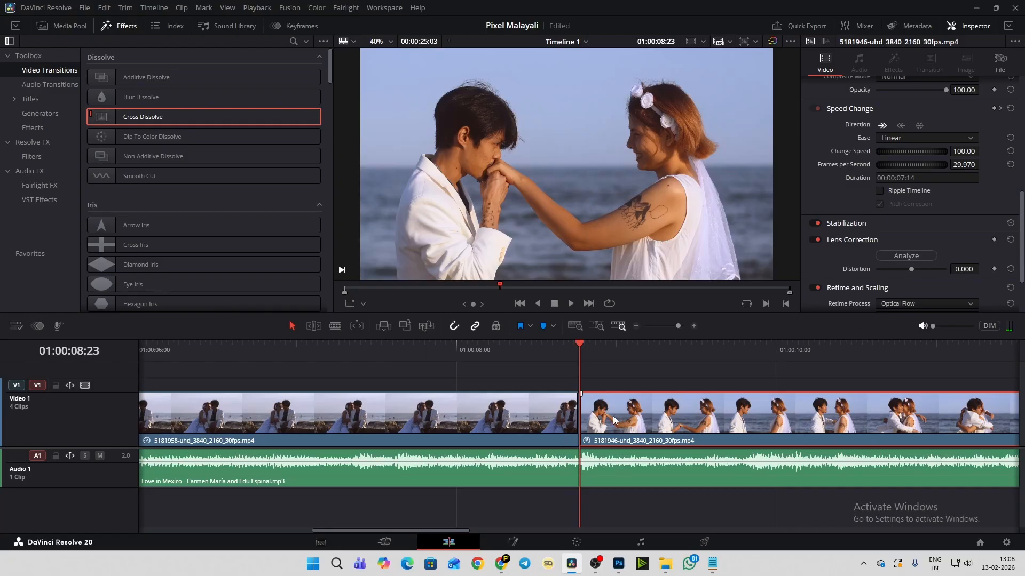
left_click(86, 8)
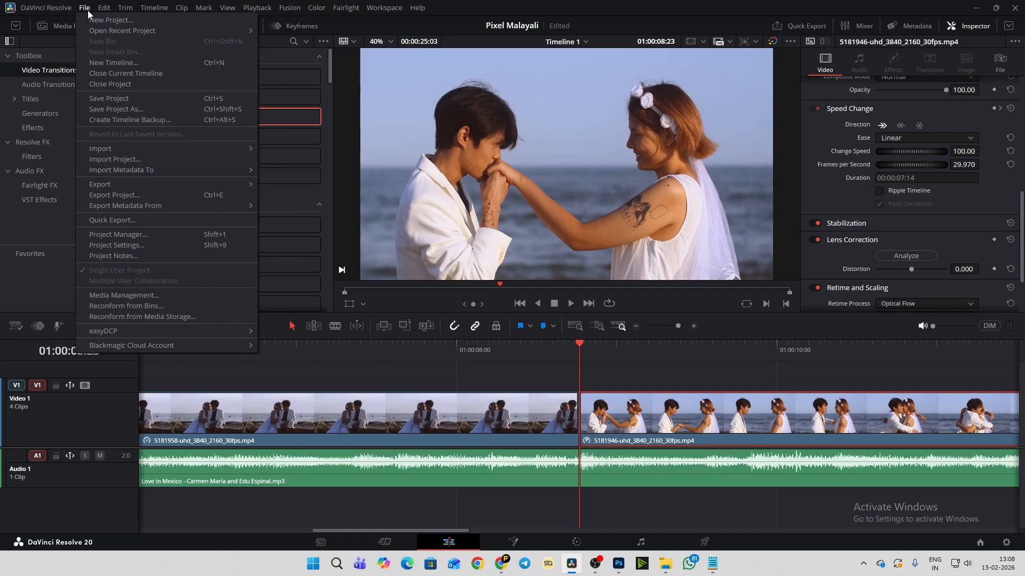
mouse_move(104, 187)
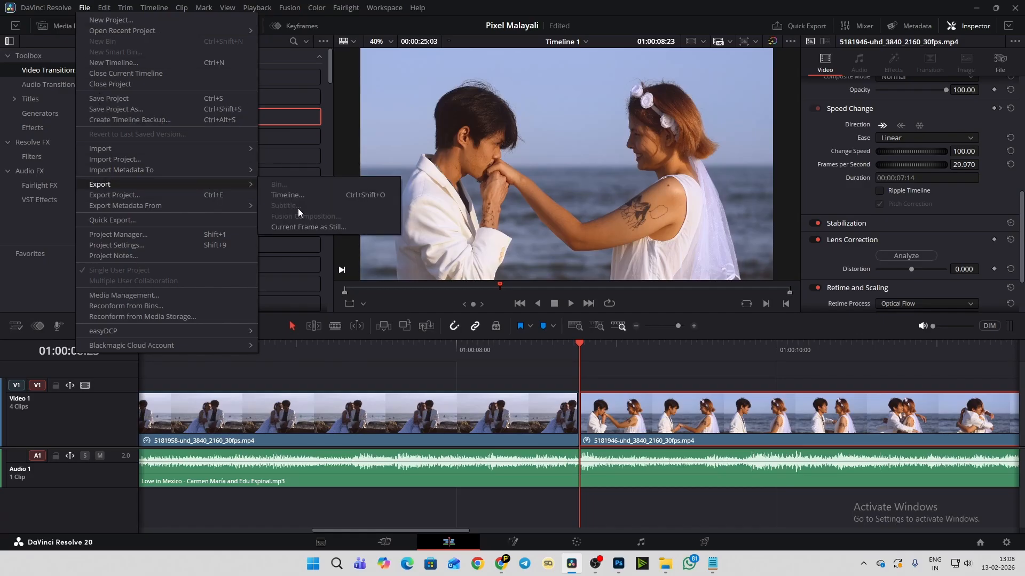
left_click(322, 230)
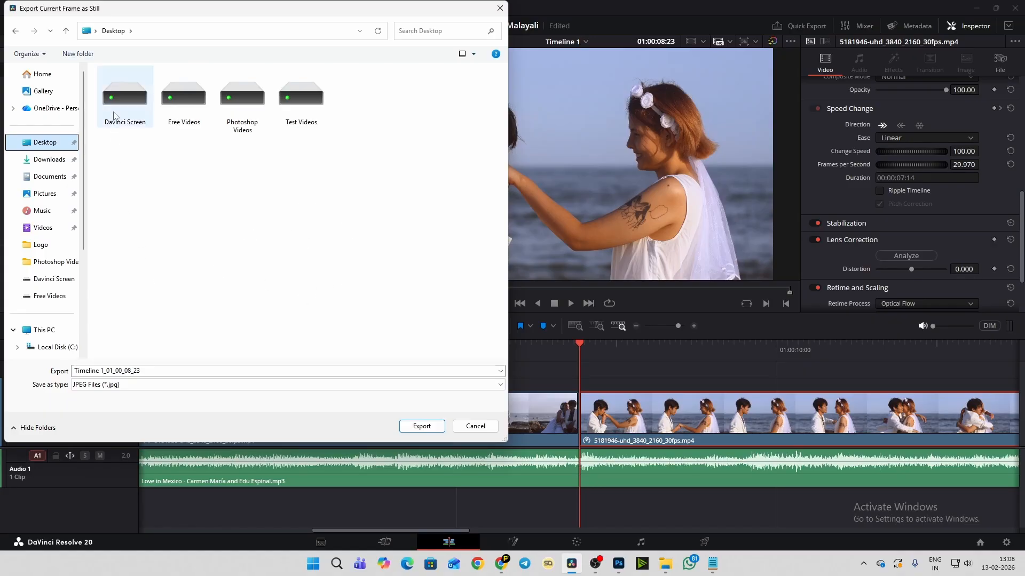
left_click(427, 427)
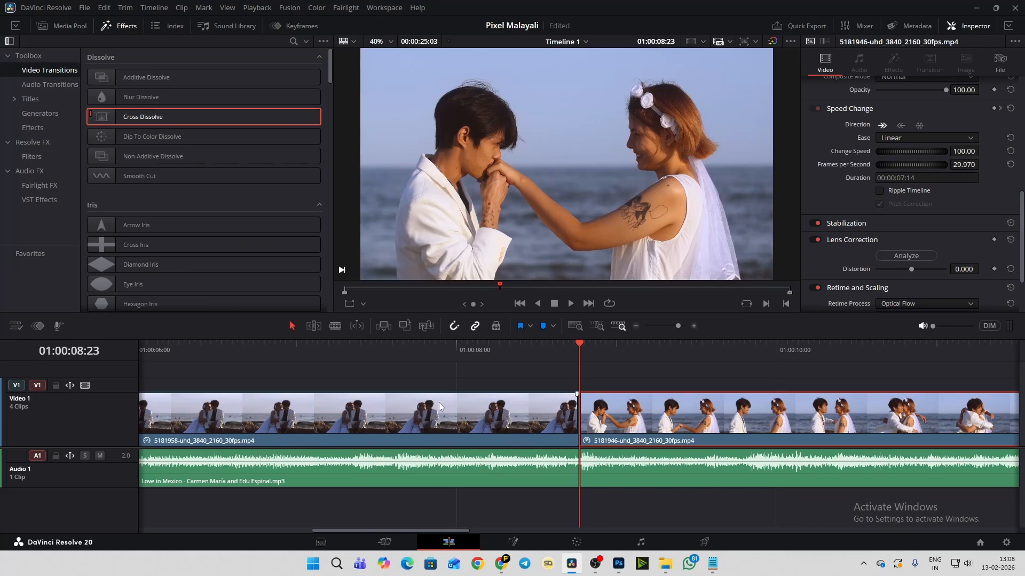
- Switch to Photoshop and open the Timeline 1_01_00_08_23 still from the Desktop folder
left_click(621, 570)
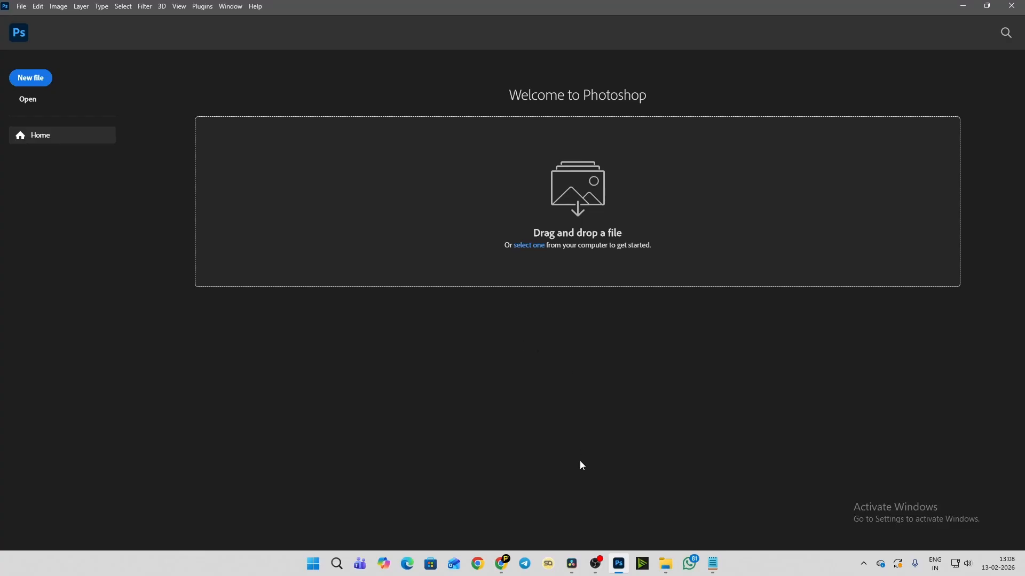
mouse_move(672, 555)
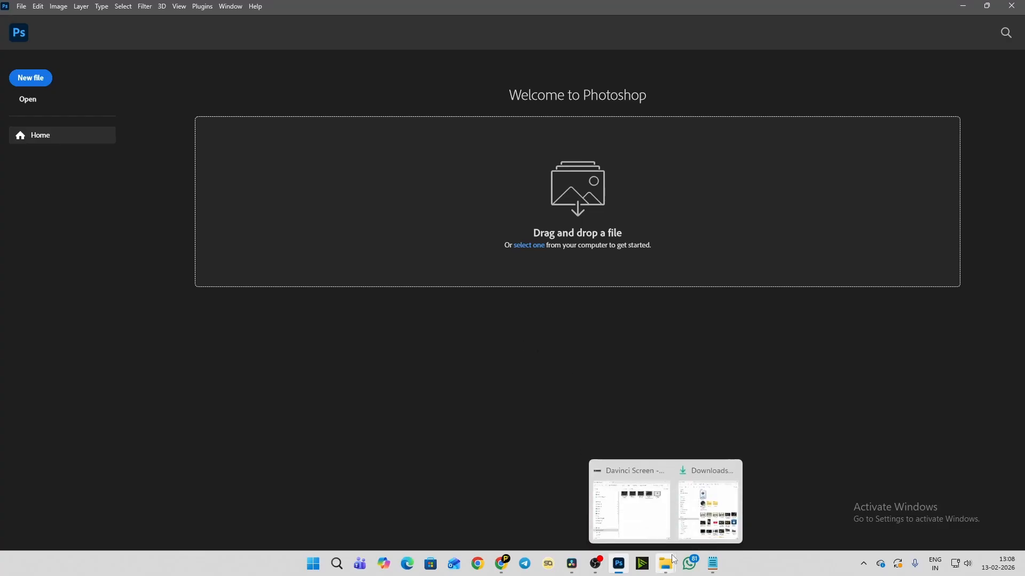
left_click(656, 531)
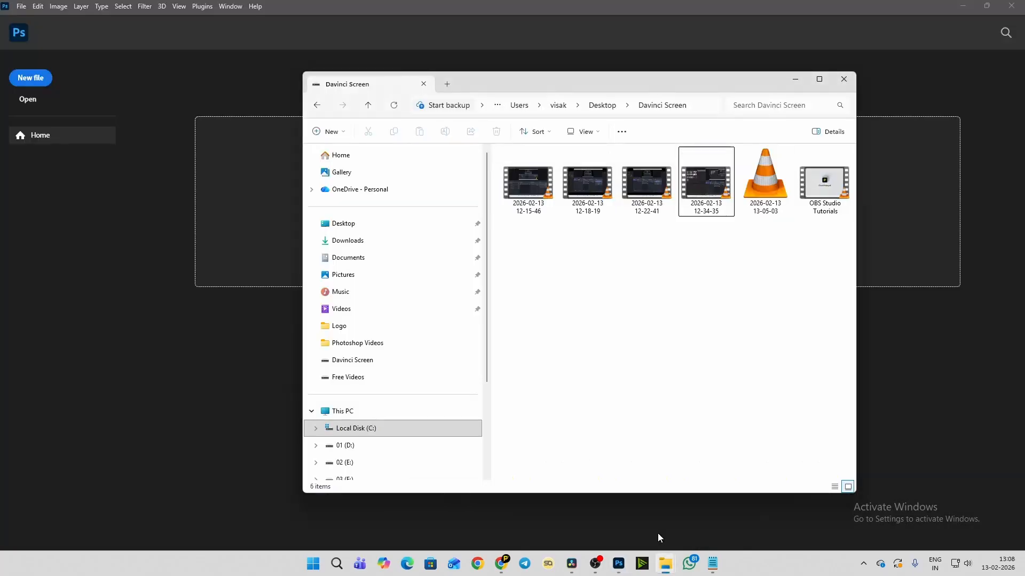
left_click(354, 231)
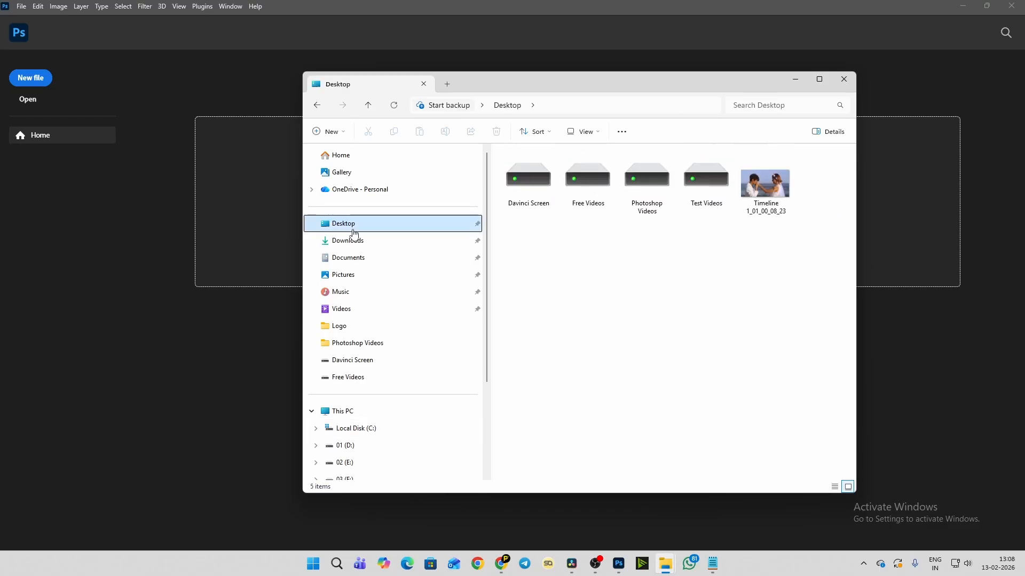
left_click_drag(483, 82, 570, 94)
left_click(852, 198)
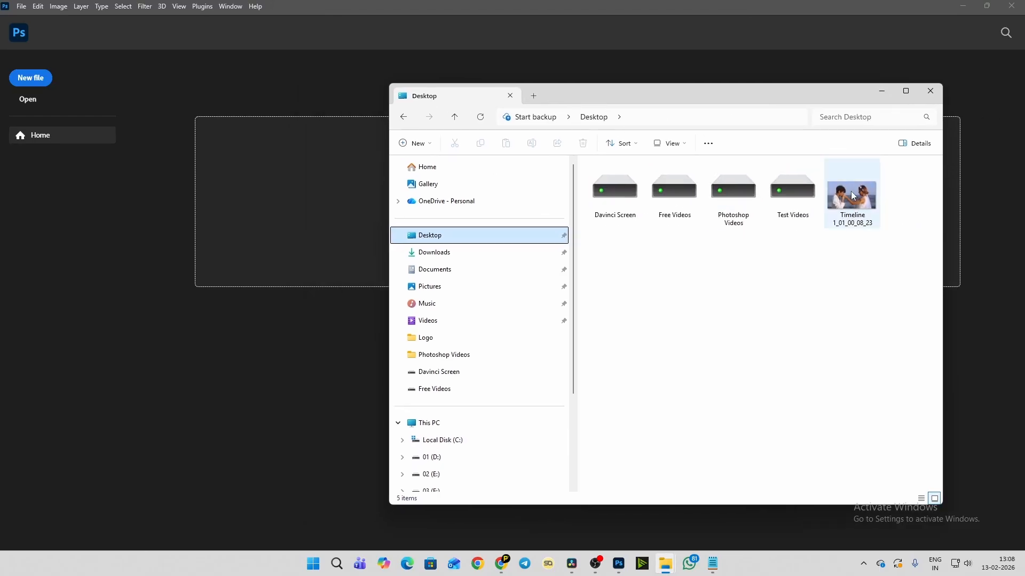
left_click_drag(854, 211, 238, 197)
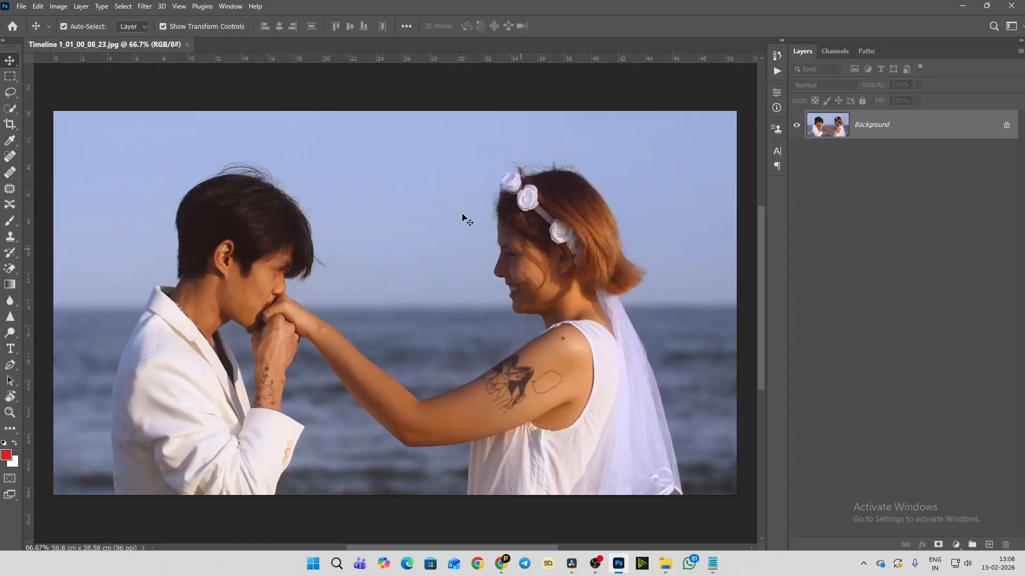
- Select the couple automatically with the Quick Selection tool's Select Subject command
left_click(11, 113)
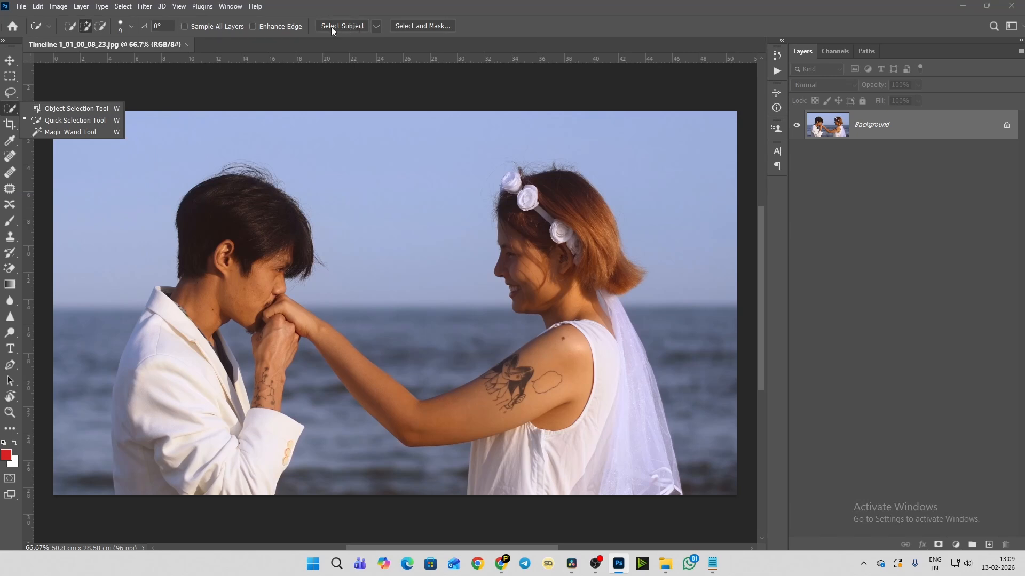
left_click(80, 109)
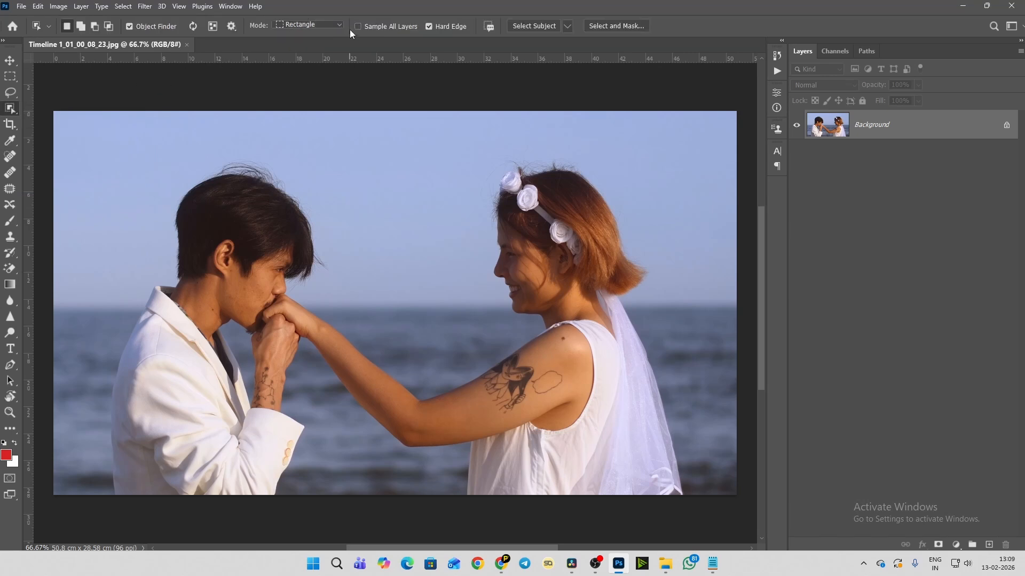
right_click(11, 109)
left_click(80, 119)
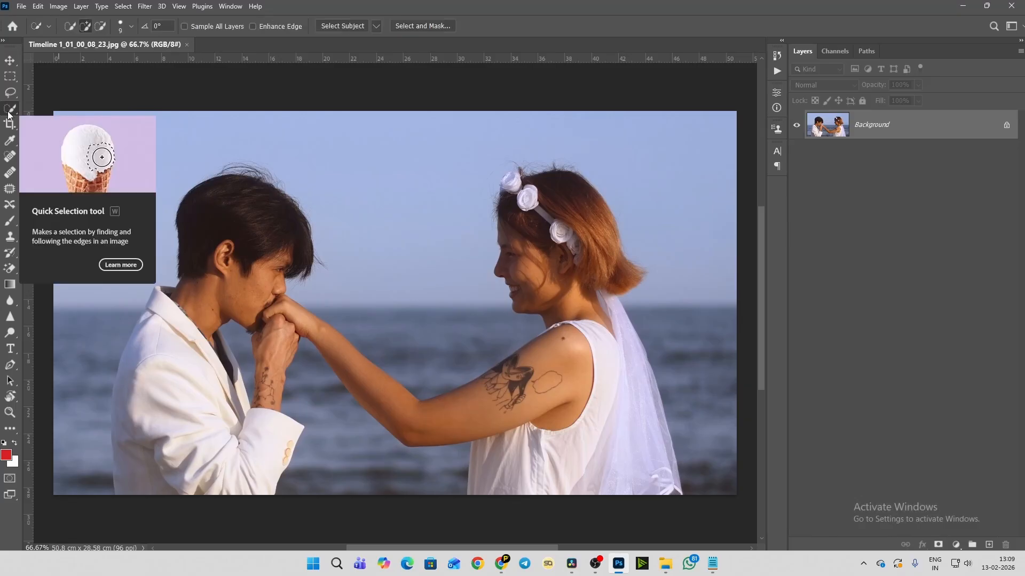
left_click(338, 26)
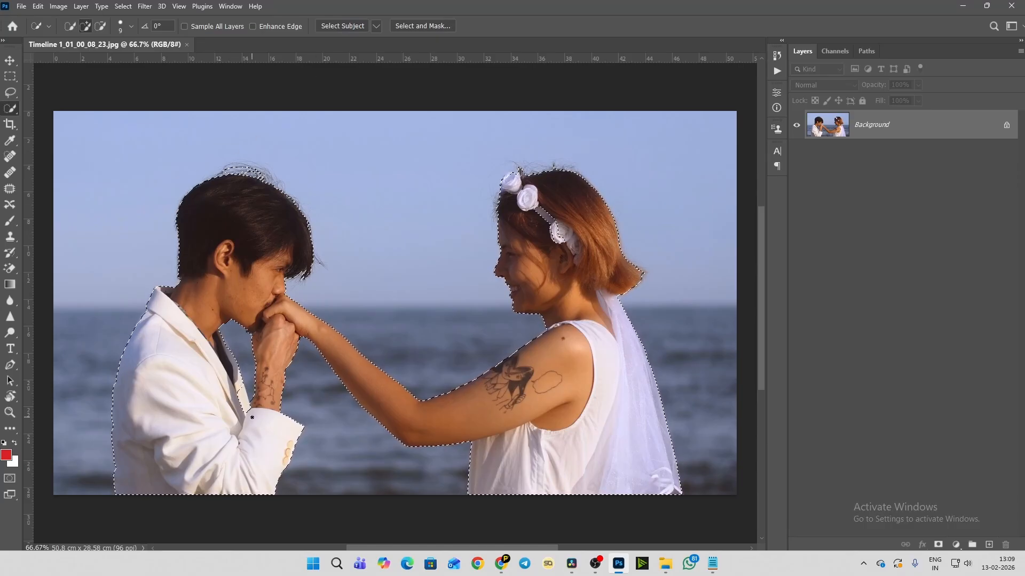
- Add the missed edge of the man's white jacket beside his wrist to the selection
scroll(252, 417, "up", 5)
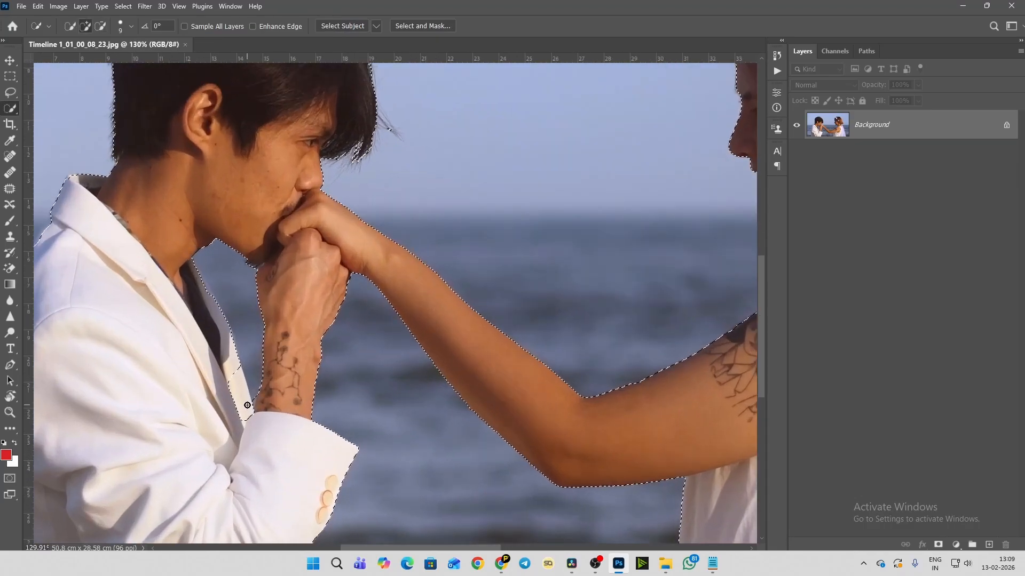
scroll(243, 408, "up", 3)
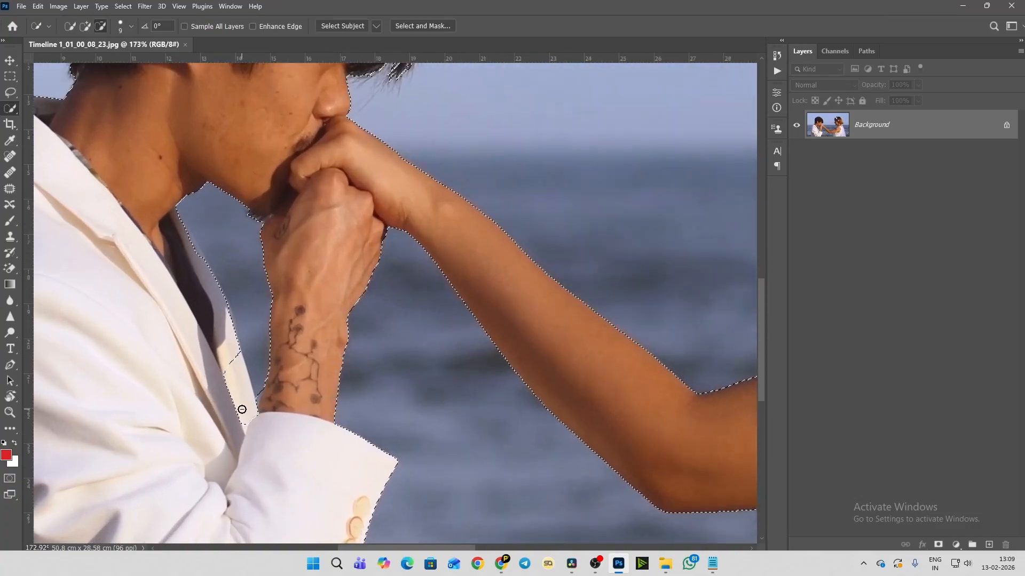
scroll(242, 410, "down", 2)
scroll(241, 409, "up", 4)
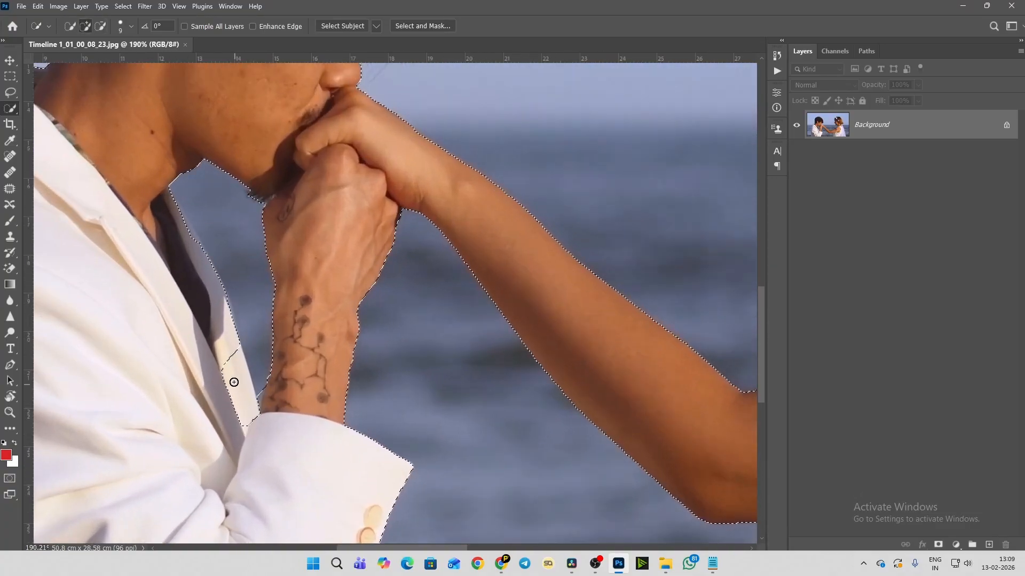
left_click(226, 359)
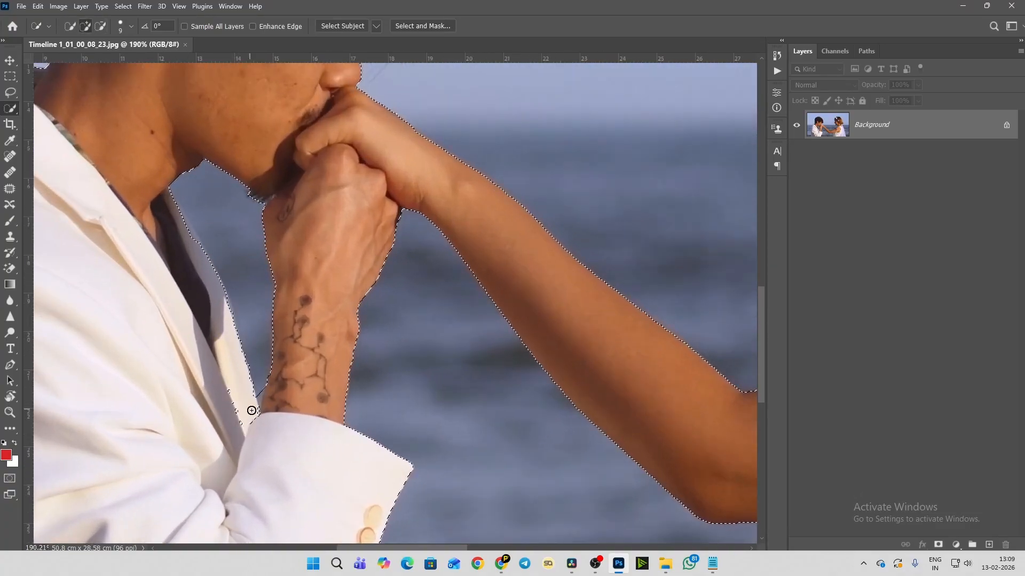
mouse_move(251, 410)
left_mouse_down()
mouse_move(261, 420)
mouse_move(228, 394)
left_mouse_up()
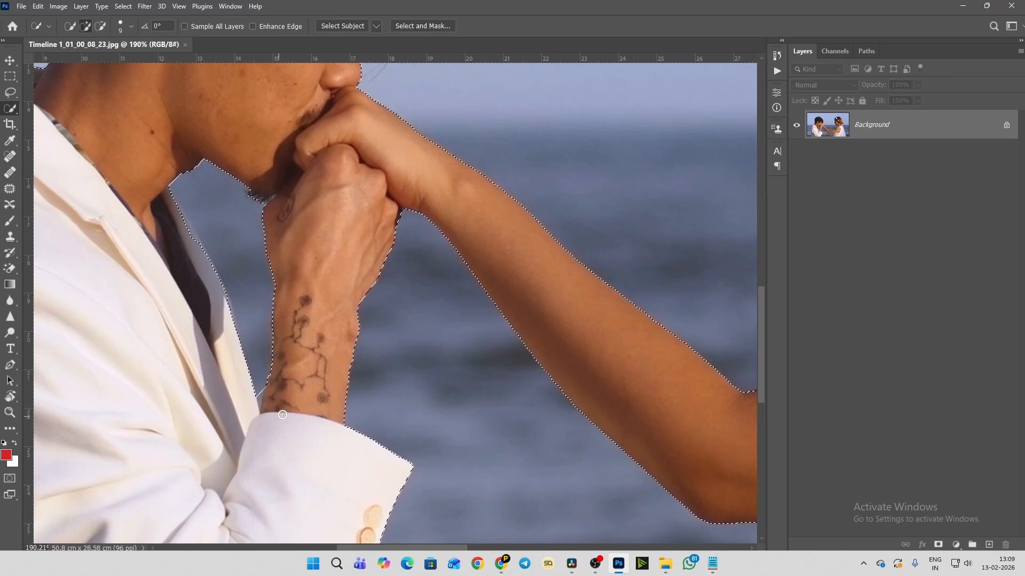
- Subtract the wispy hair and sky area above the man's head from the selection
scroll(321, 382, "down", 5)
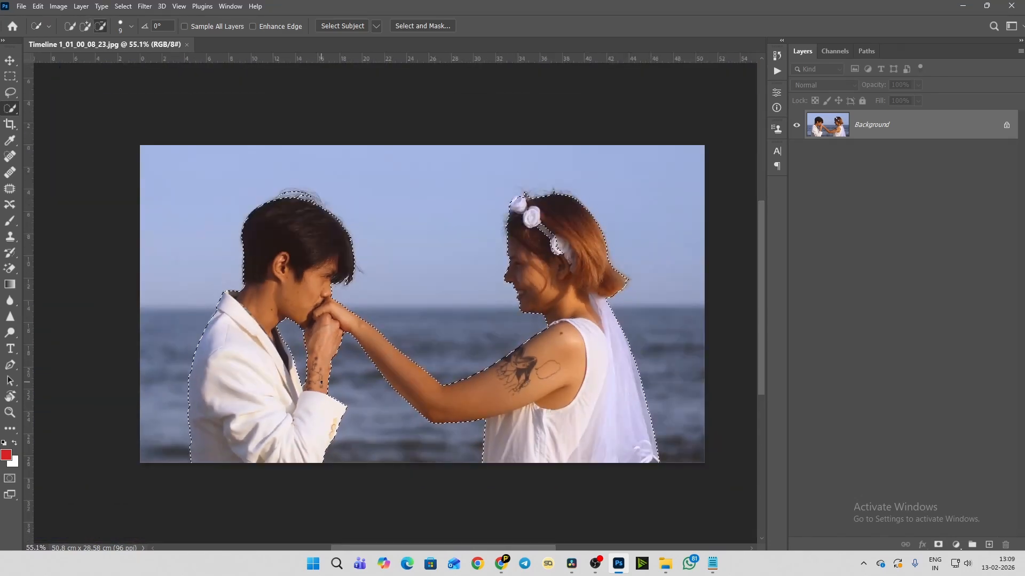
scroll(309, 197, "up", 4)
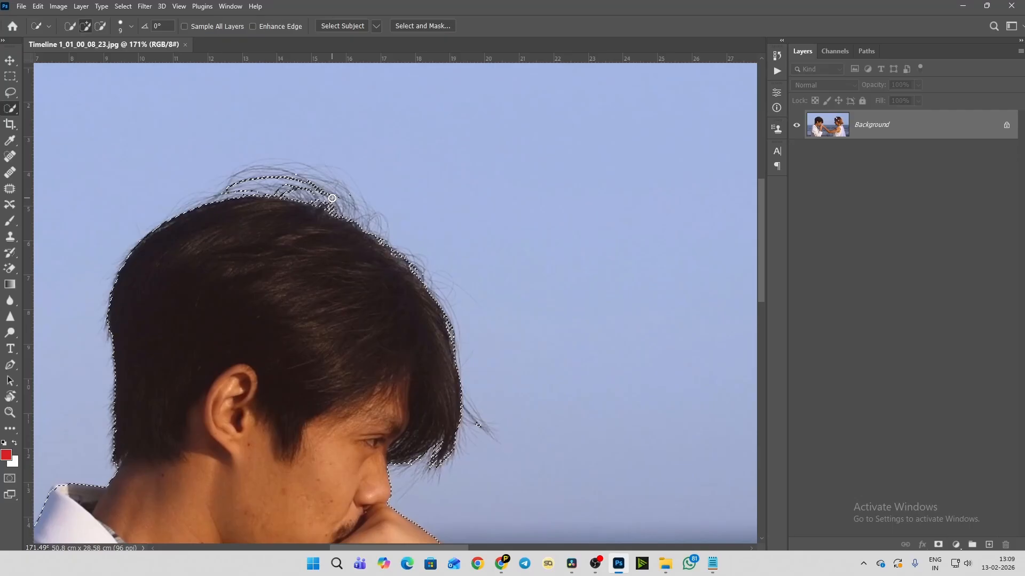
key("alt")
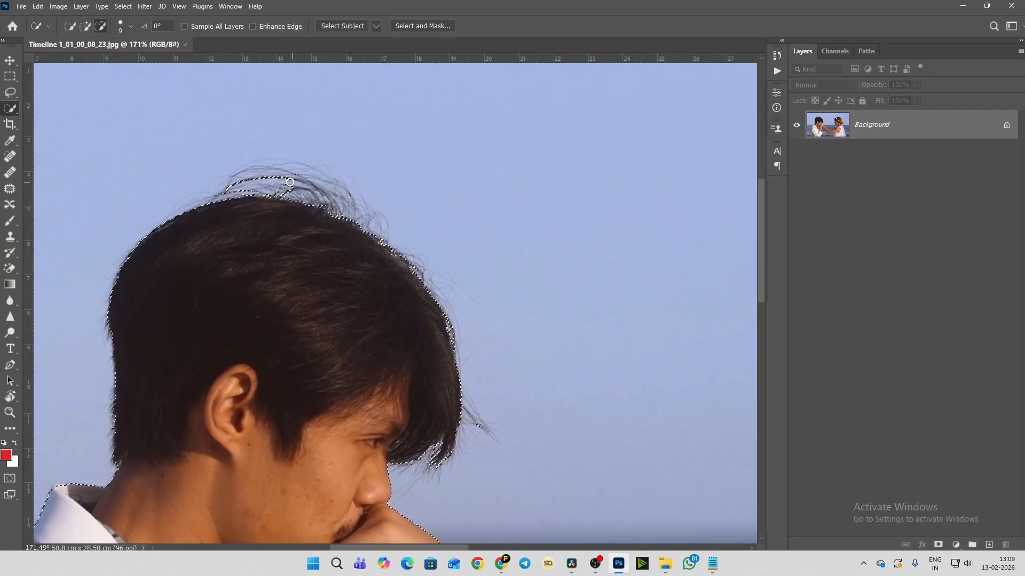
left_click_drag(290, 182, 284, 183)
left_click_drag(348, 195, 363, 199)
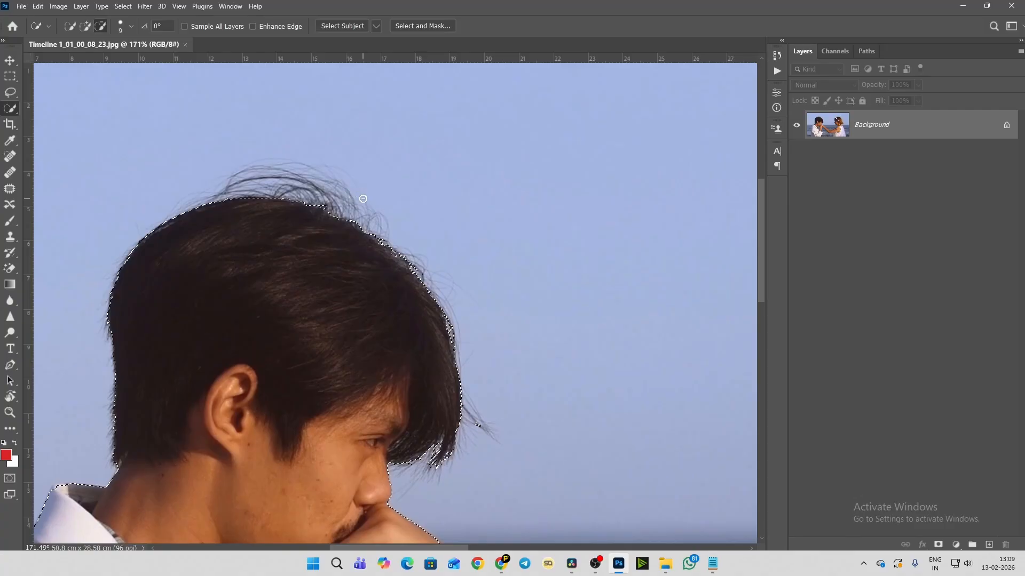
- Cut the couple out of the background through Select and Mask, with the output set to Layer Mask
scroll(484, 277, "down", 5)
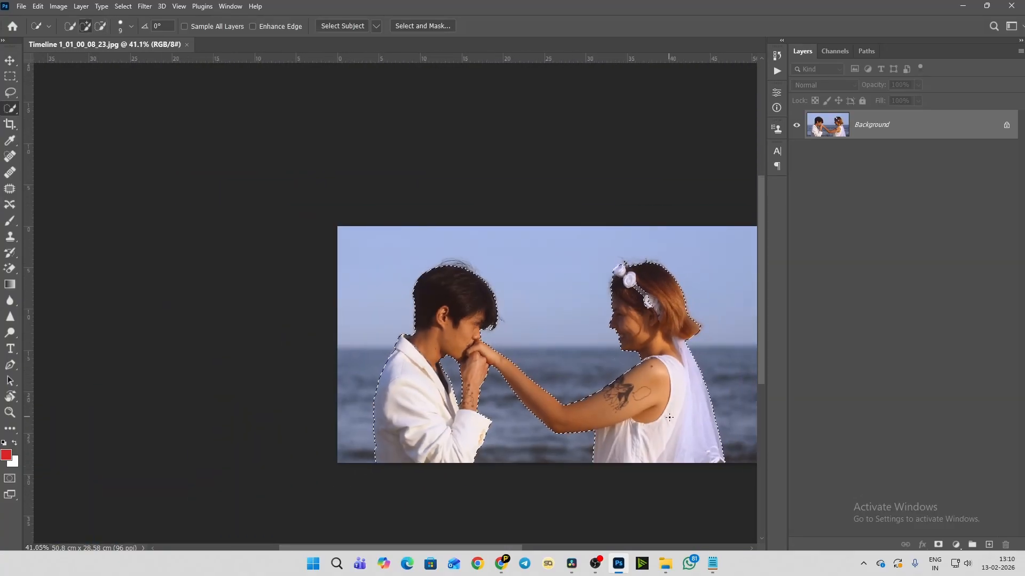
left_click(408, 28)
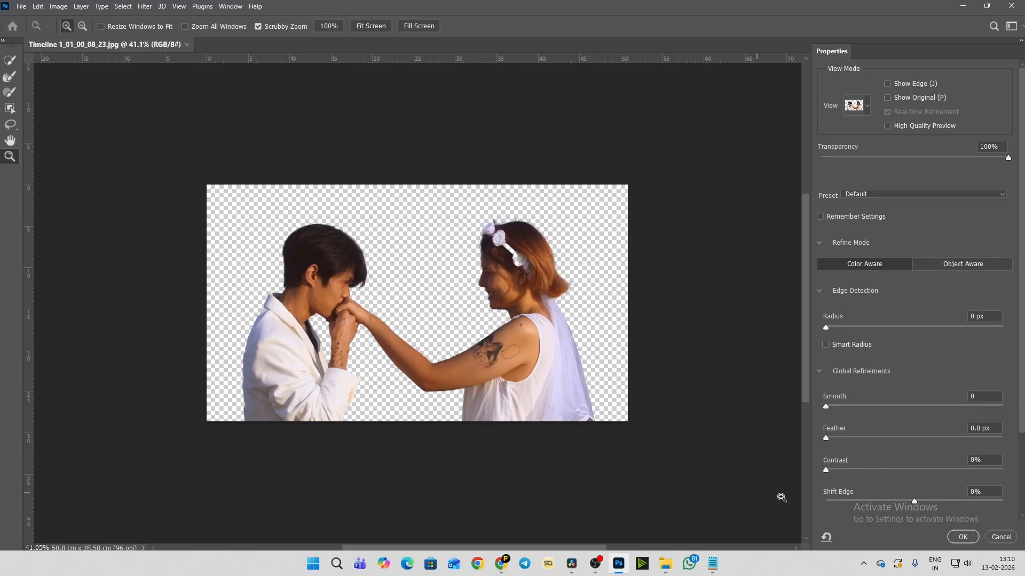
scroll(860, 507, "down", 5)
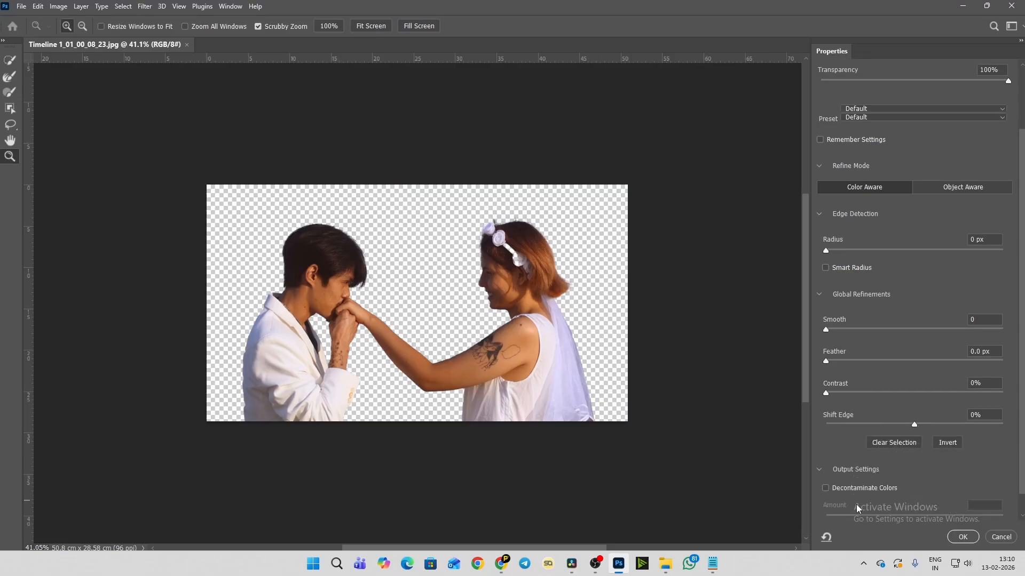
scroll(856, 508, "down", 2)
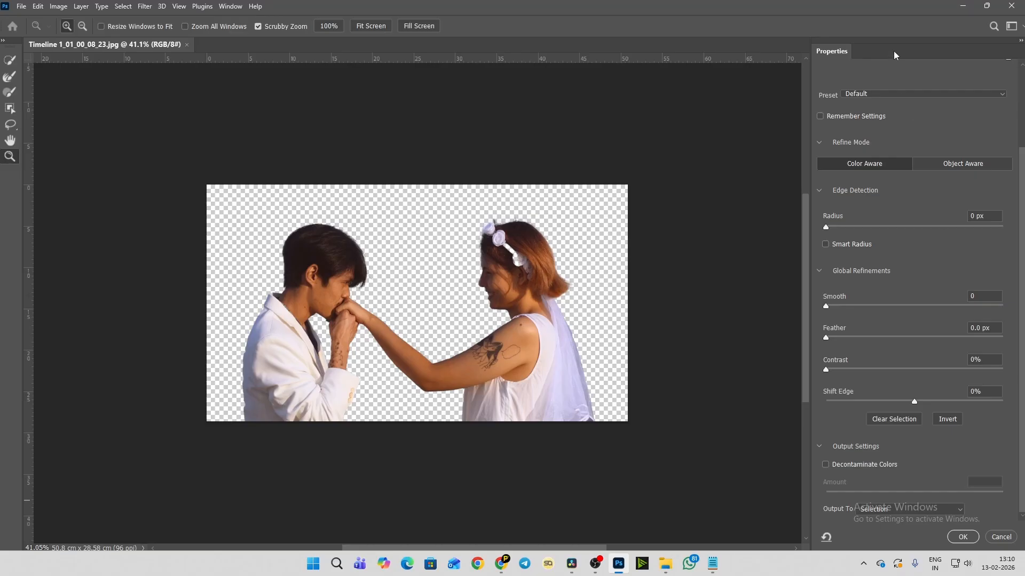
left_click_drag(885, 11, 817, 7)
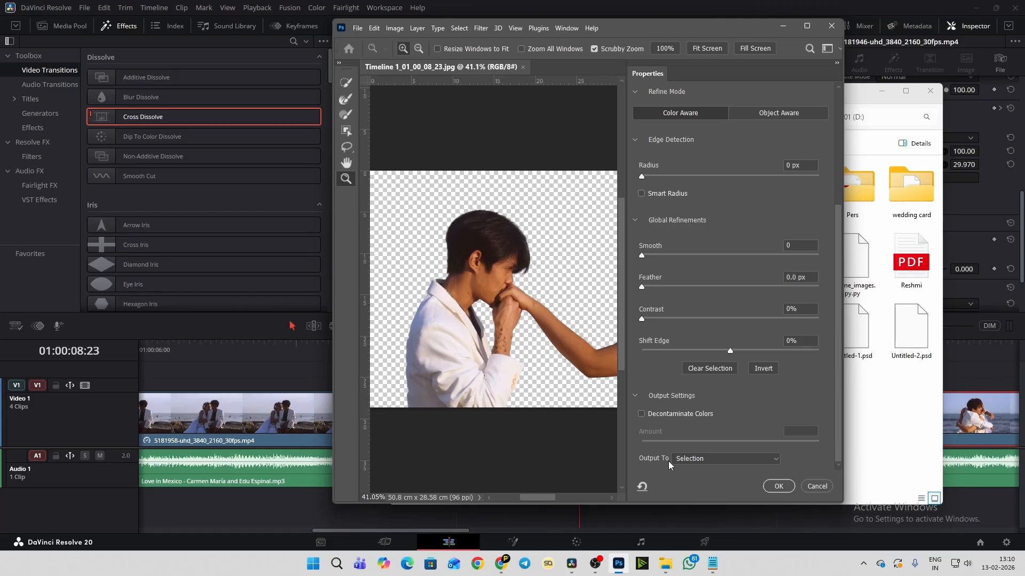
left_click(683, 459)
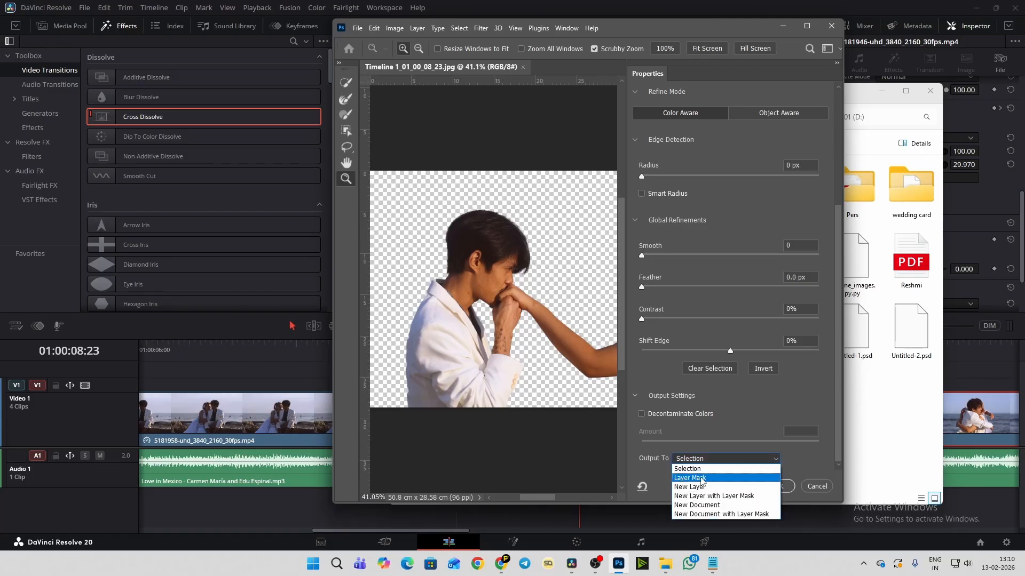
left_click(701, 479)
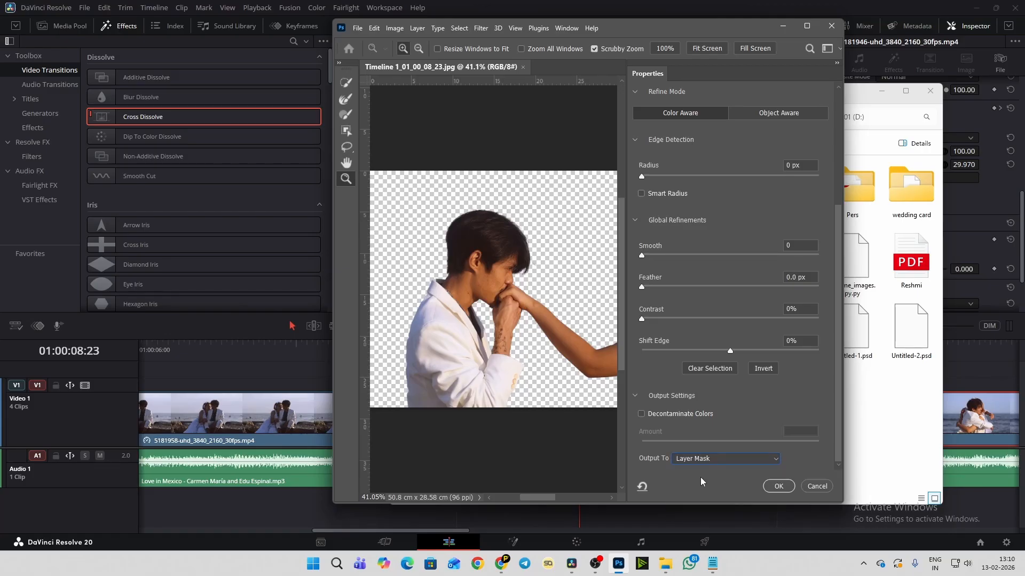
left_click(778, 486)
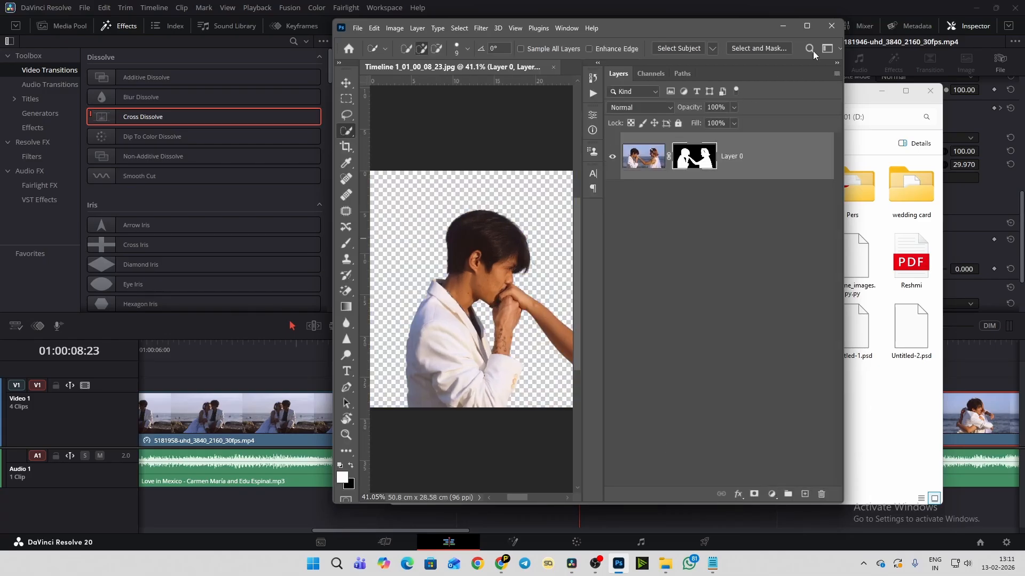
left_click(809, 28)
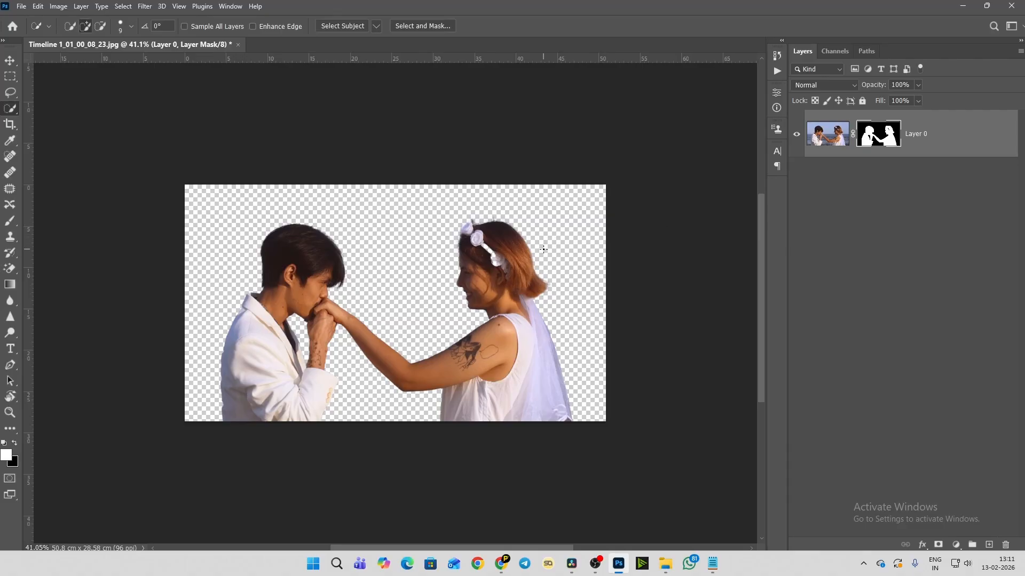
- Paint white on the layer mask with the Brush to restore the missing headband and flowers in the woman's hair
scroll(530, 253, "up", 6)
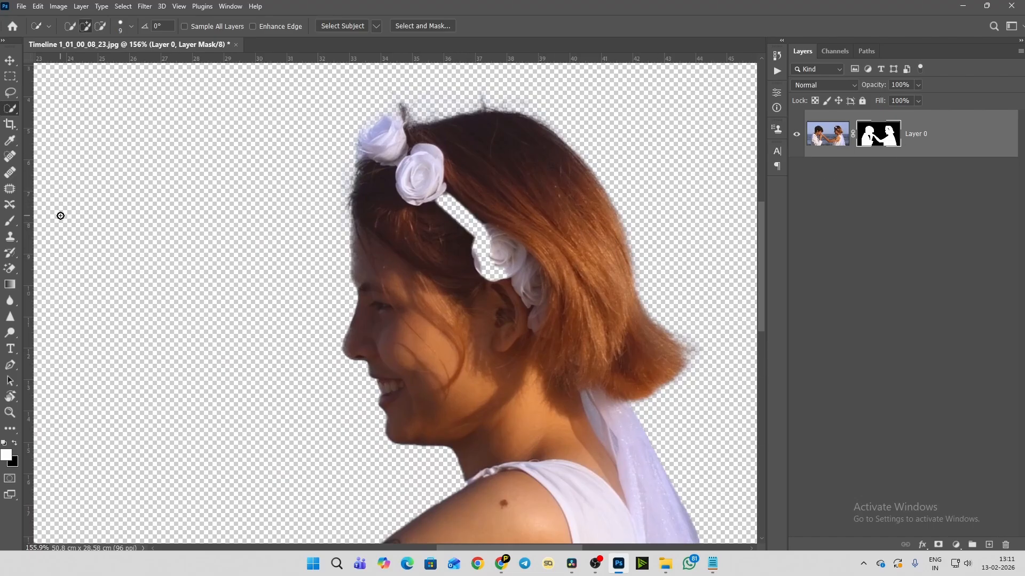
key("b")
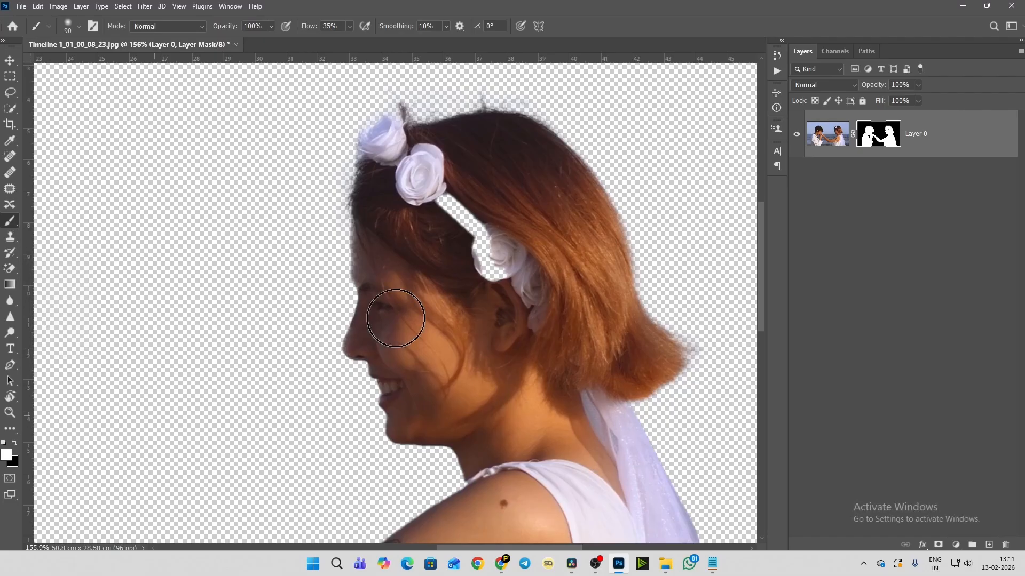
mouse_move(499, 238)
left_mouse_down()
mouse_move(475, 247)
mouse_move(487, 256)
mouse_move(446, 198)
mouse_move(461, 200)
mouse_move(457, 209)
mouse_move(528, 295)
mouse_move(446, 193)
left_mouse_up()
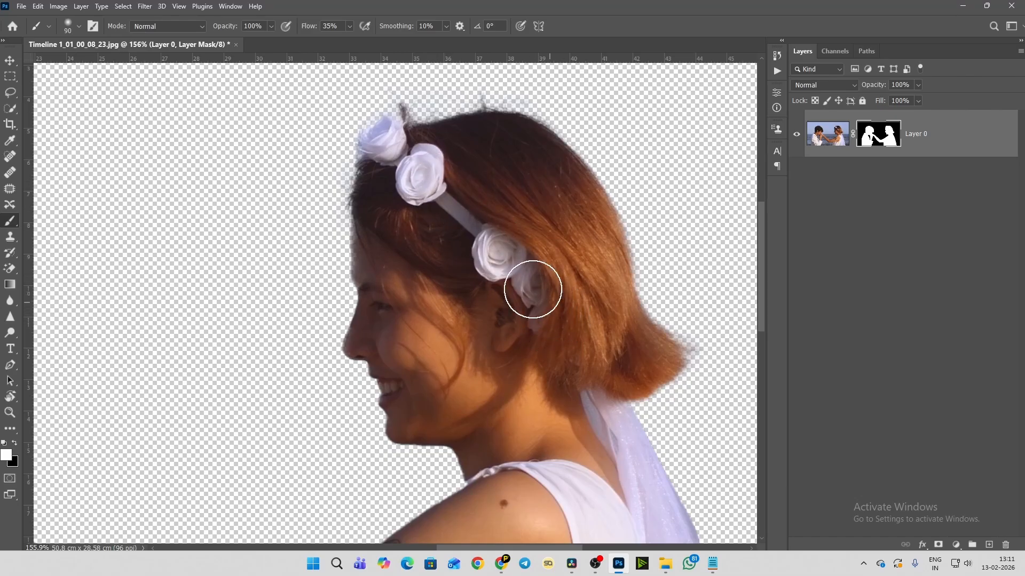
scroll(528, 288, "down", 5)
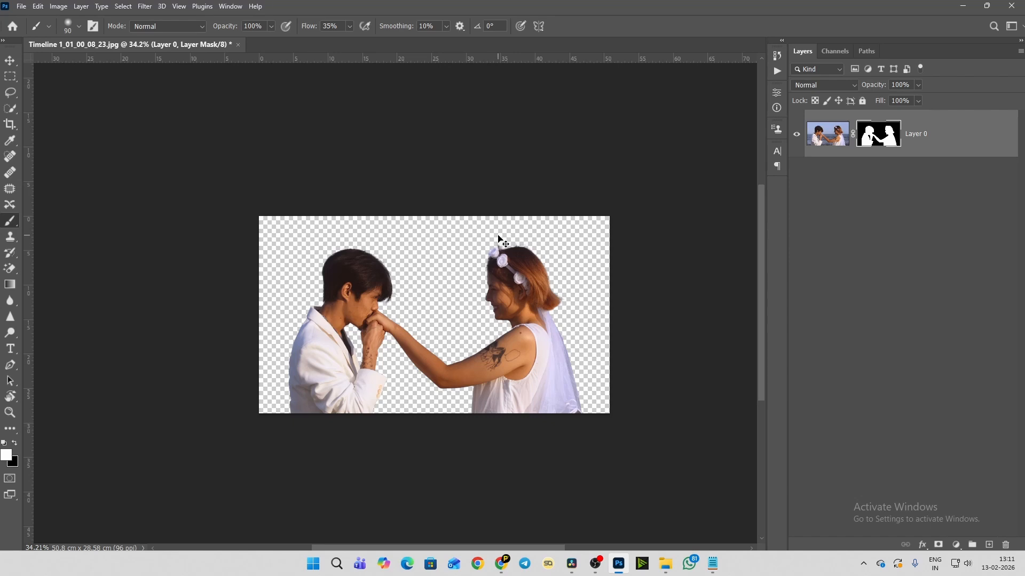
- Save a PNG copy of the cutout to the Desktop as Timeline 1_01_00_08_23 copy, with large file size
key("ctrl+shift+s")
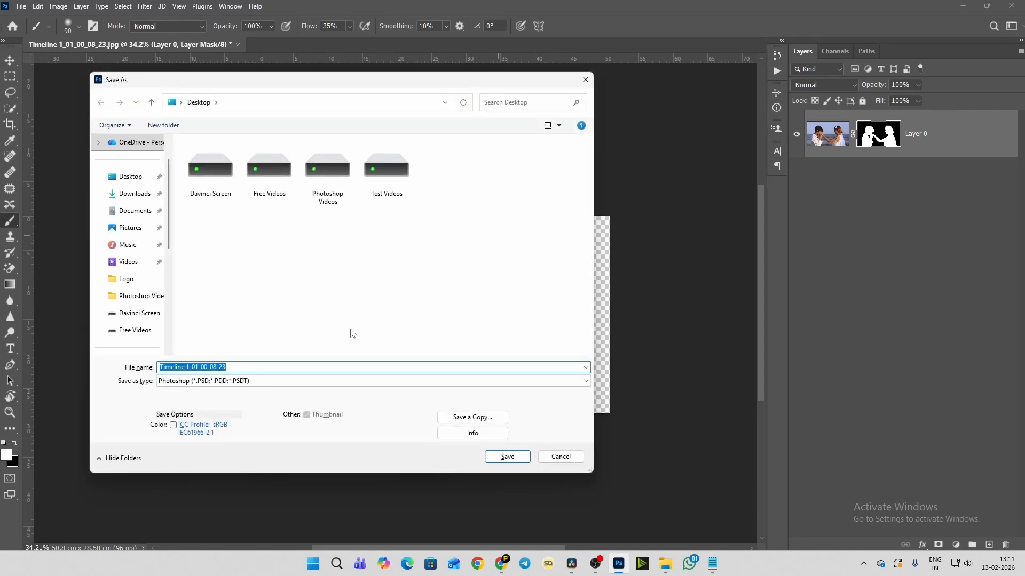
left_click(462, 417)
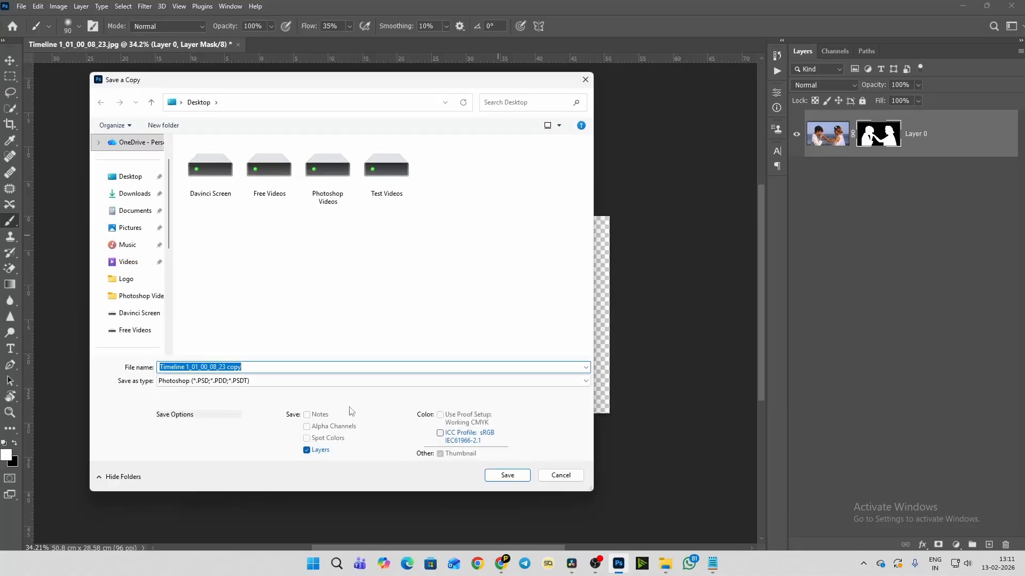
left_click(266, 384)
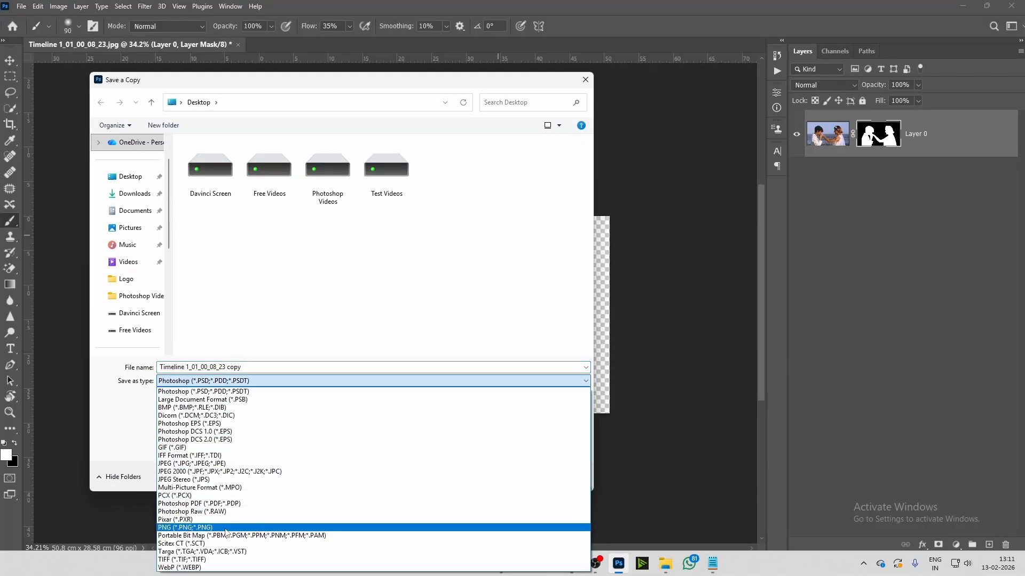
left_click(199, 528)
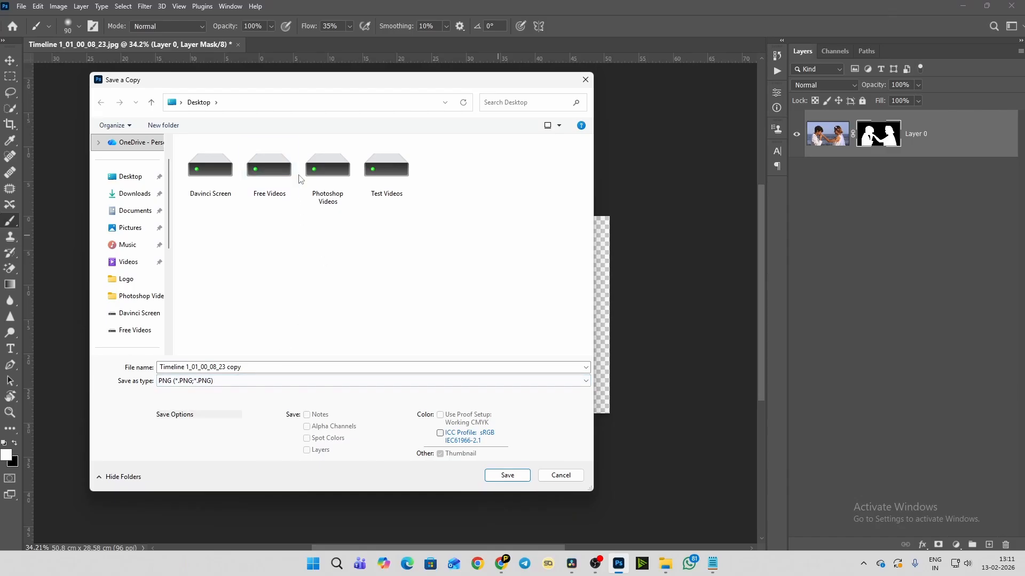
left_click(507, 475)
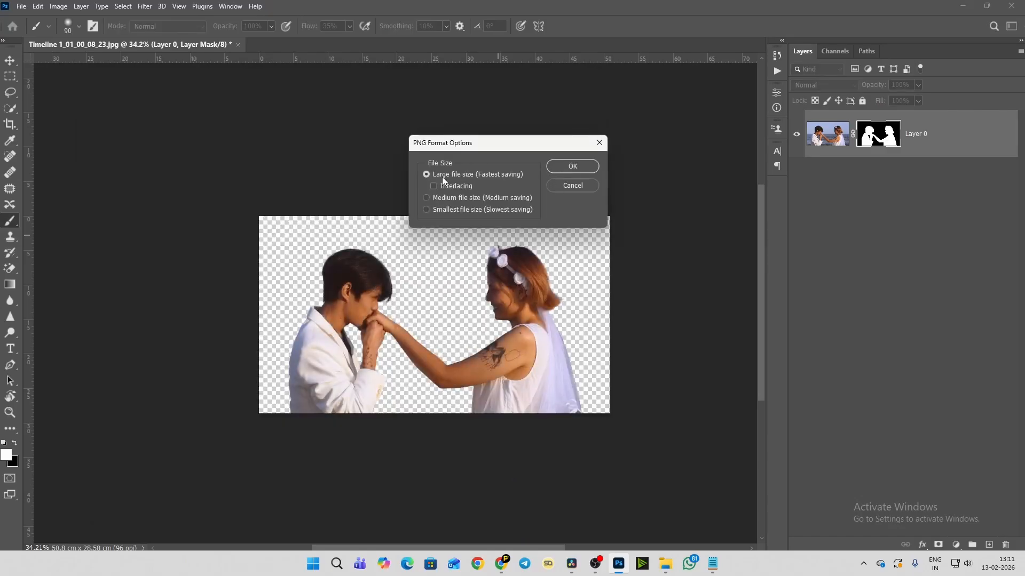
left_click(555, 169)
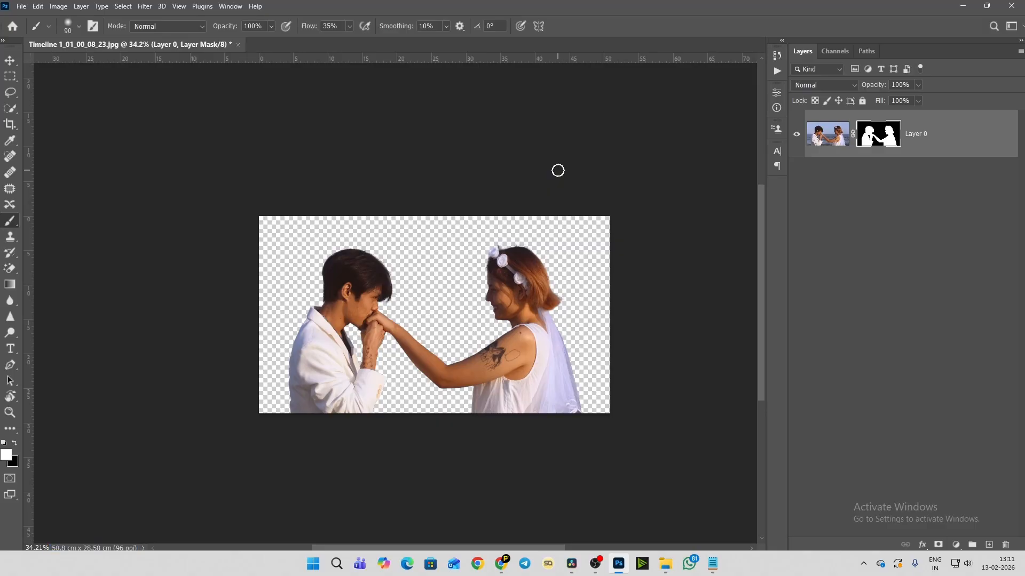
- Switch to DaVinci Resolve and select the Timeline 1_01_00_08_23 copy image on the Desktop in a new File Explorer window
left_click(574, 565)
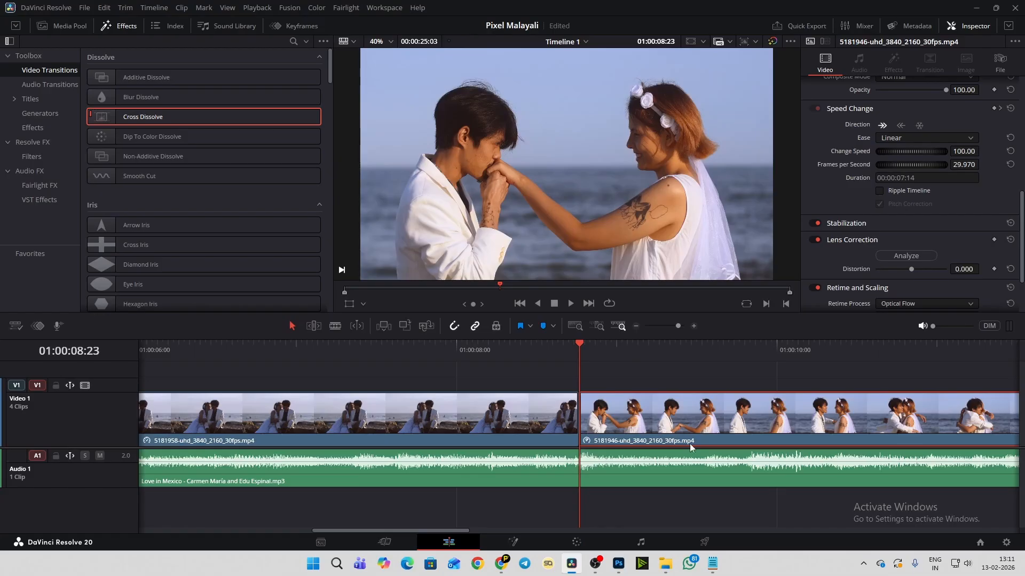
mouse_move(667, 569)
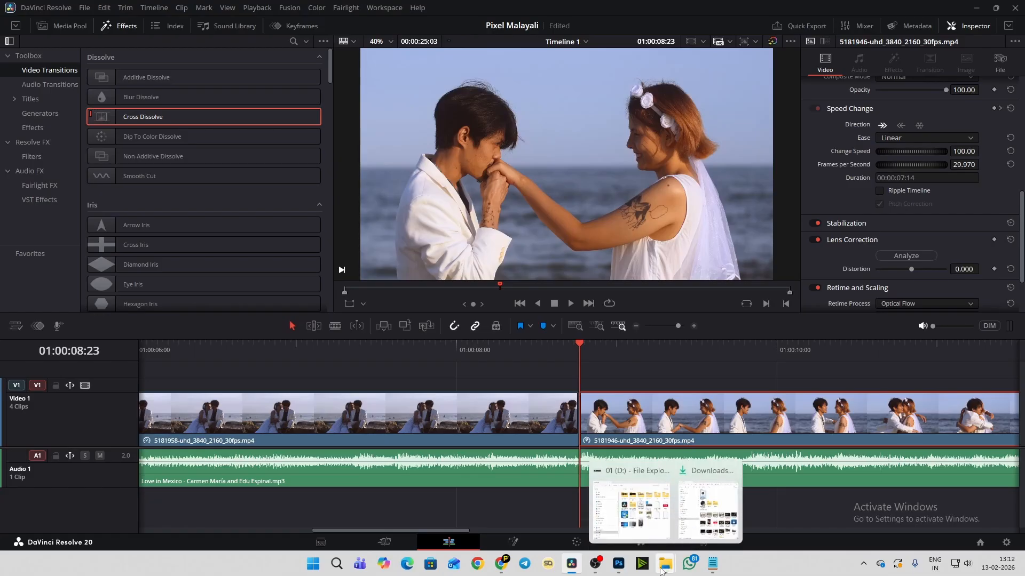
right_click(662, 569)
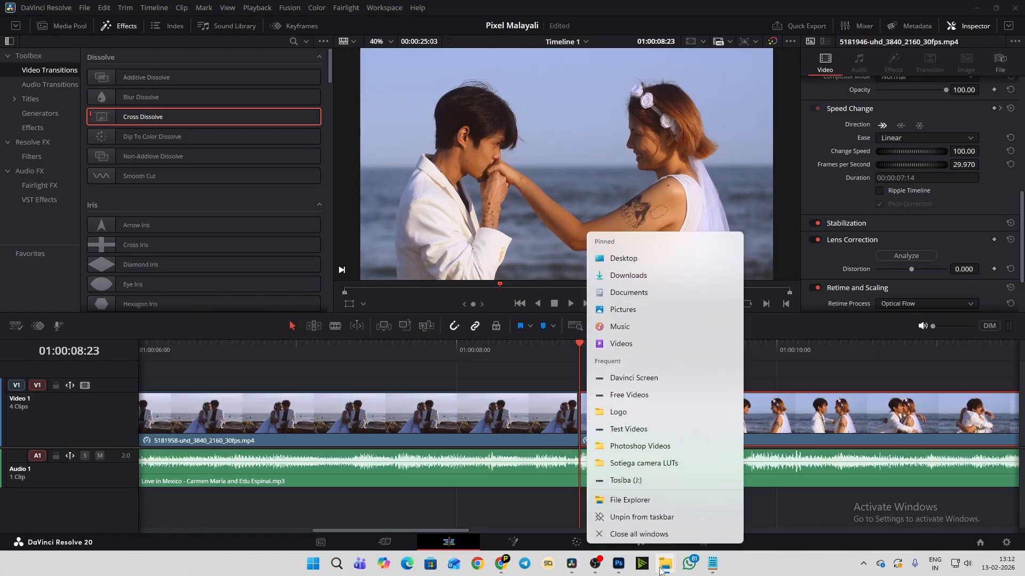
left_click(630, 500)
left_click(460, 253)
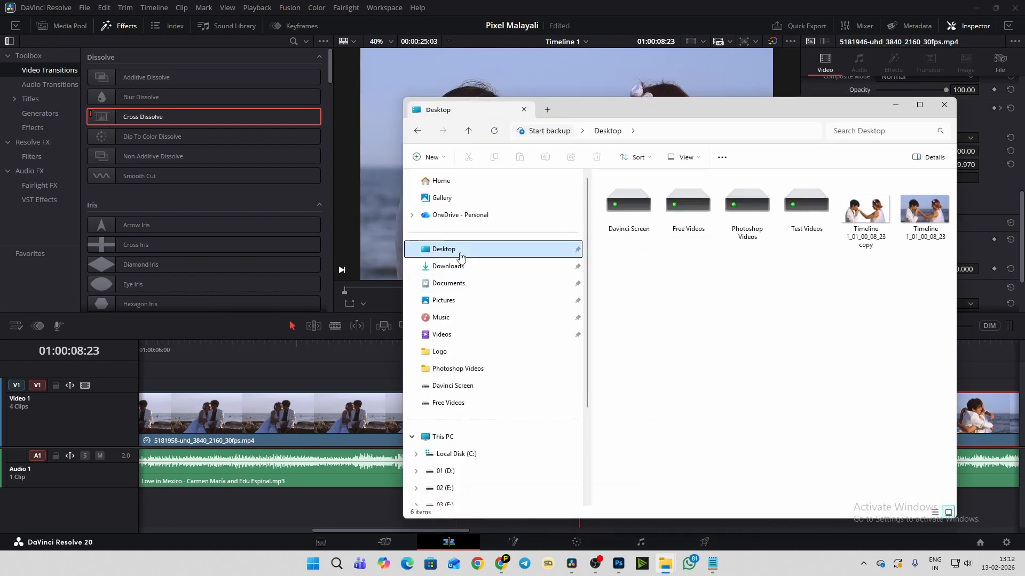
left_click(862, 211)
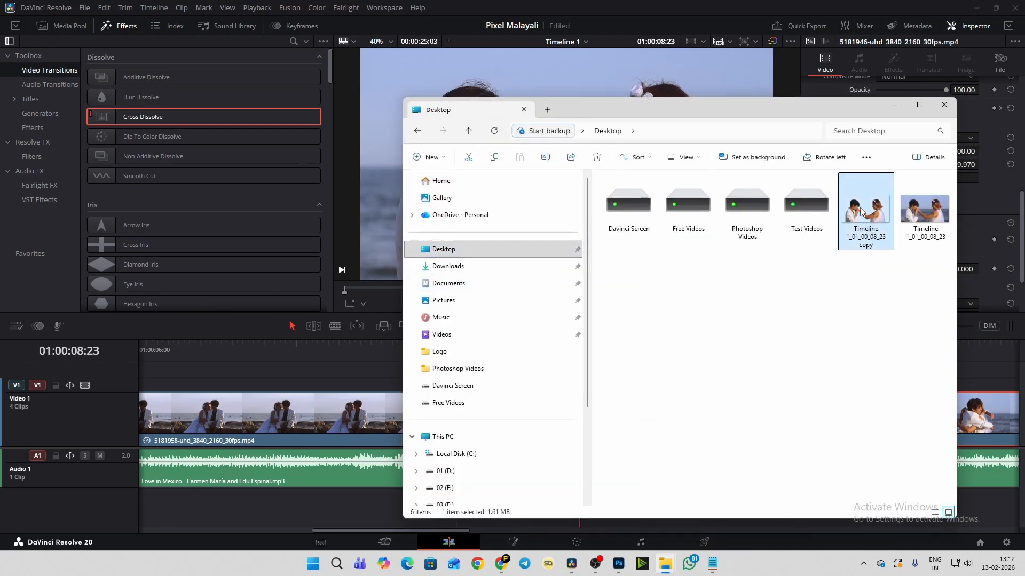
- Import the Timeline 1_01_00_08_23 copy image from the Desktop into the project's Media Pool
left_click_drag(860, 211, 811, 252)
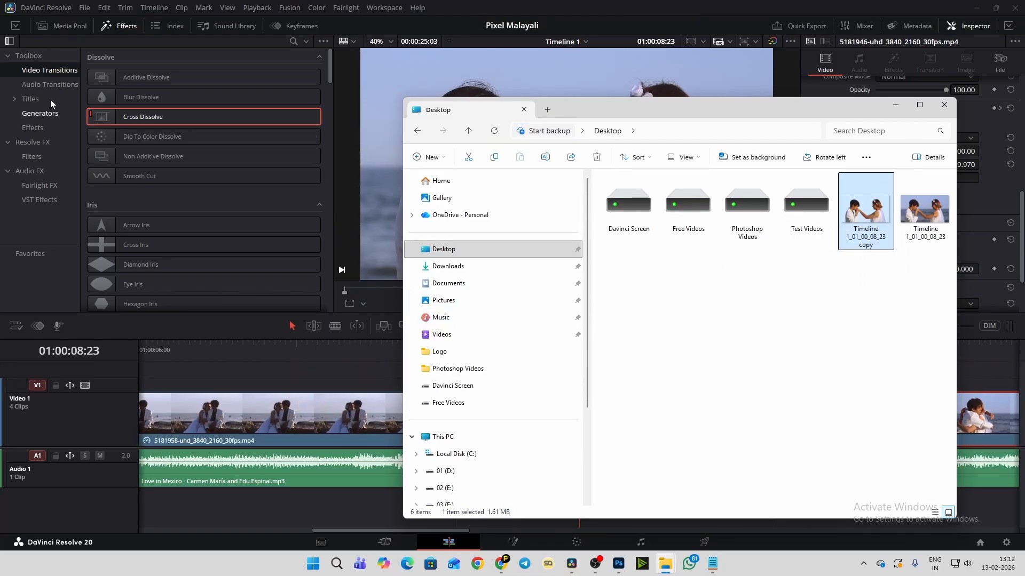
left_click(61, 21)
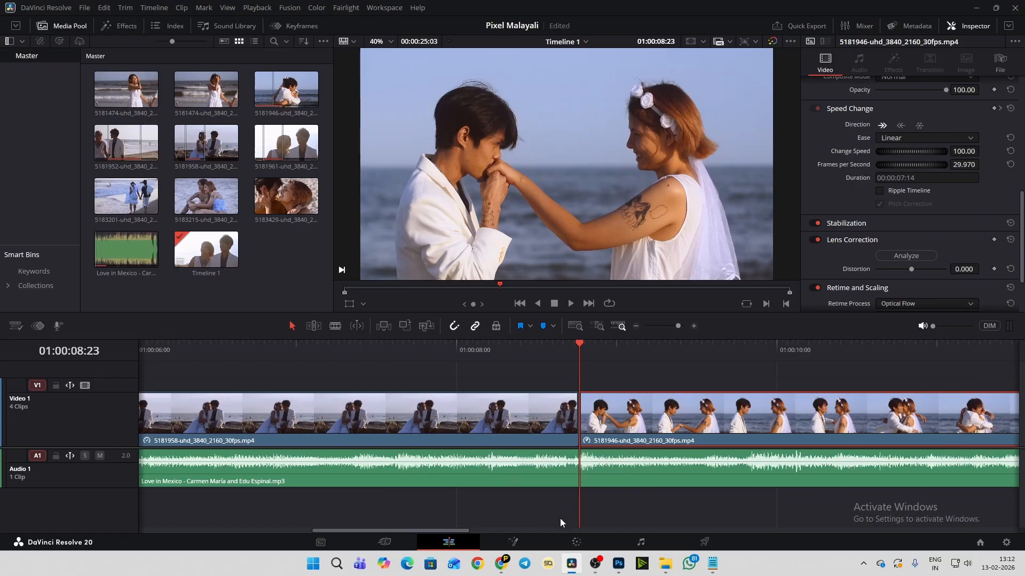
mouse_move(666, 563)
left_click(746, 520)
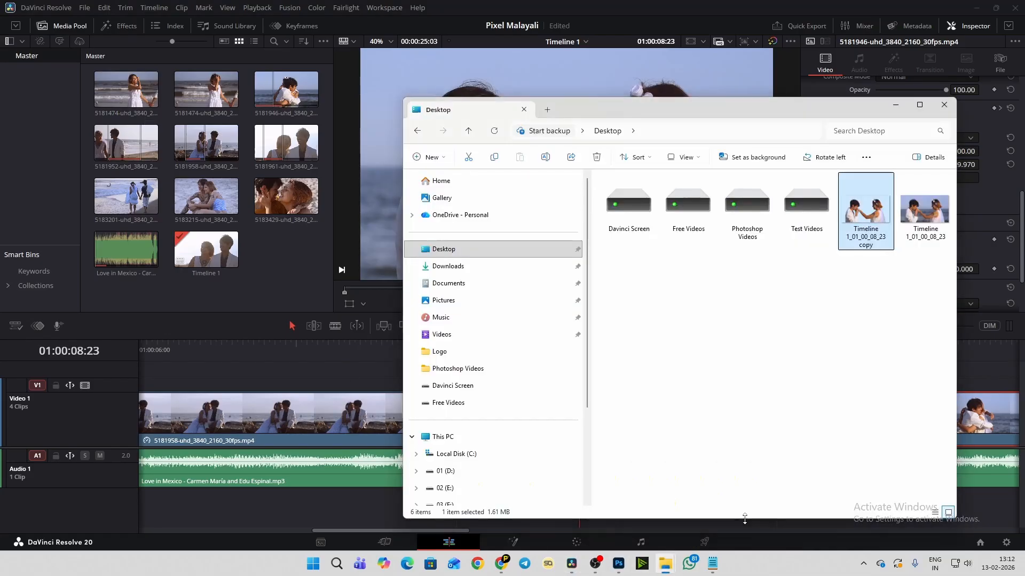
left_click_drag(868, 201, 274, 283)
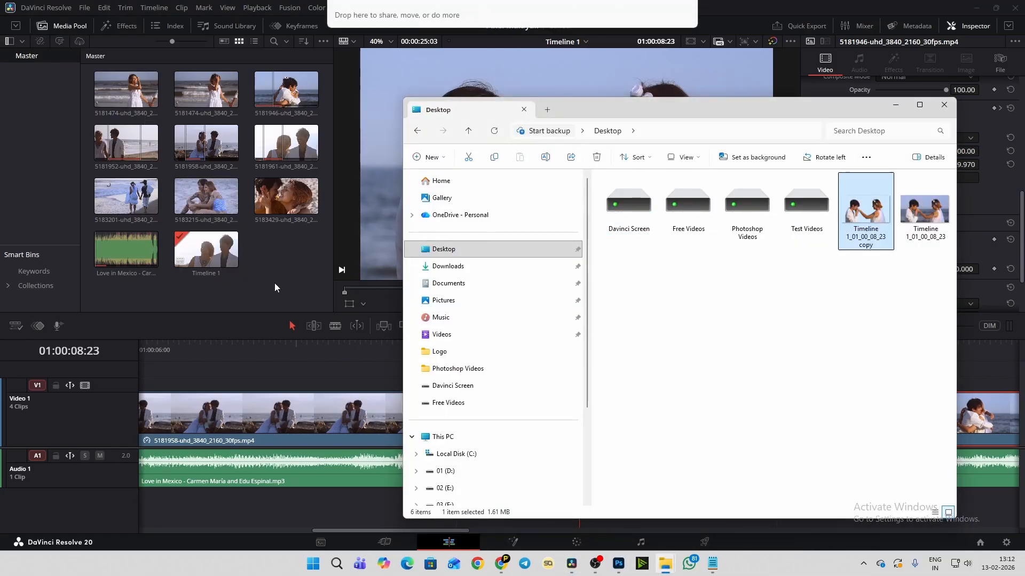
- Mark an out point in the imported cutout image so that its source range lasts about 1 second 7 frames
double_click(296, 271)
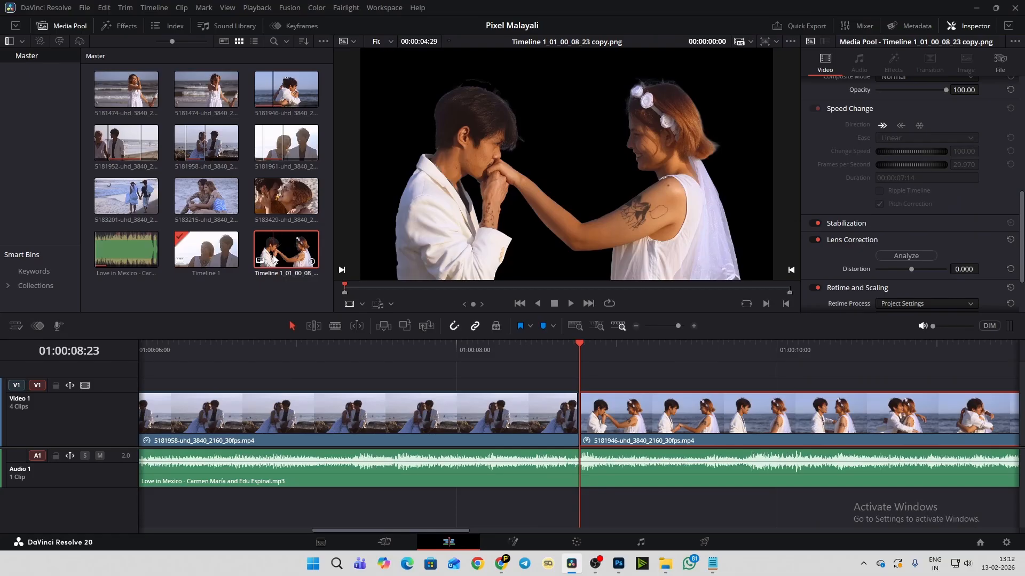
left_click_drag(274, 261, 289, 245)
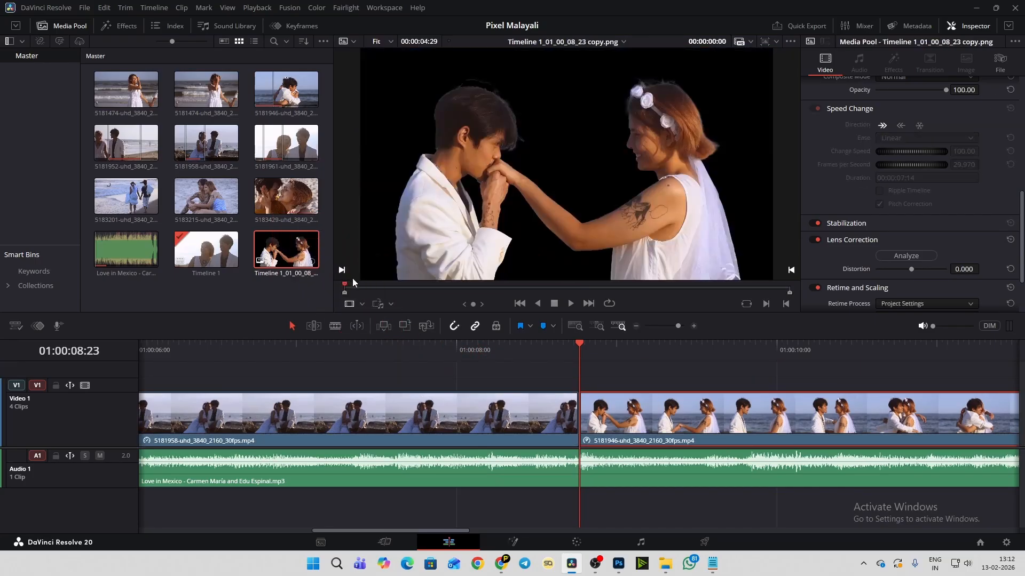
key("space")
key("o")
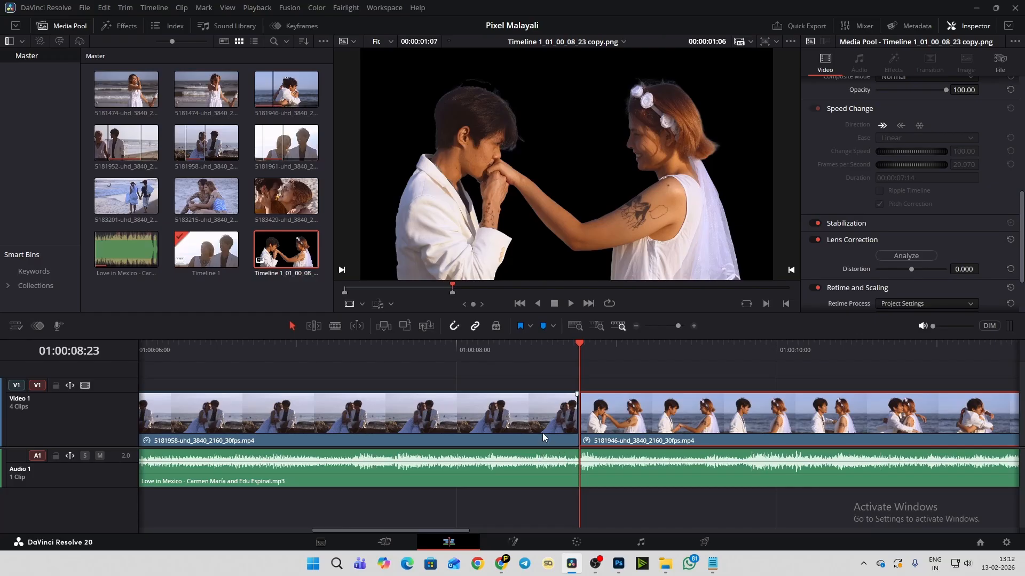
key("q")
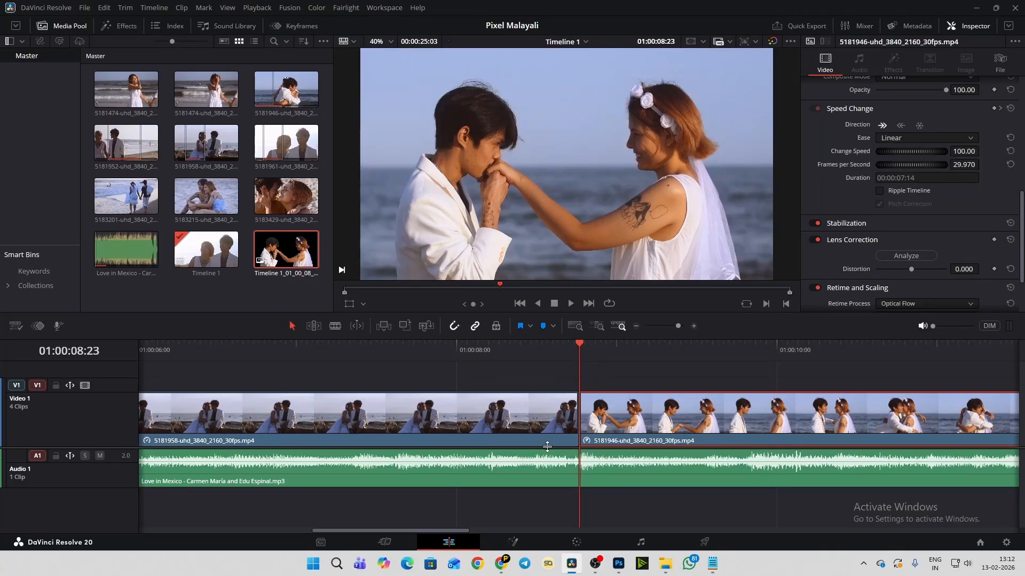
- Enlarge the timeline area and place the cutout image on a new Video 2 track near the 5181958/5181946 cut
left_click_drag(547, 447, 549, 486)
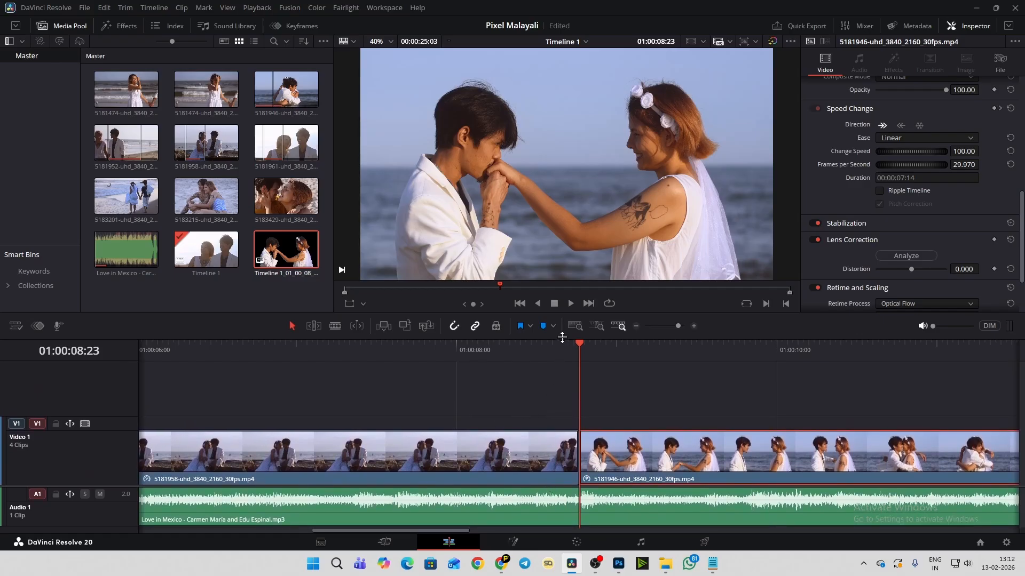
left_click_drag(557, 339, 556, 271)
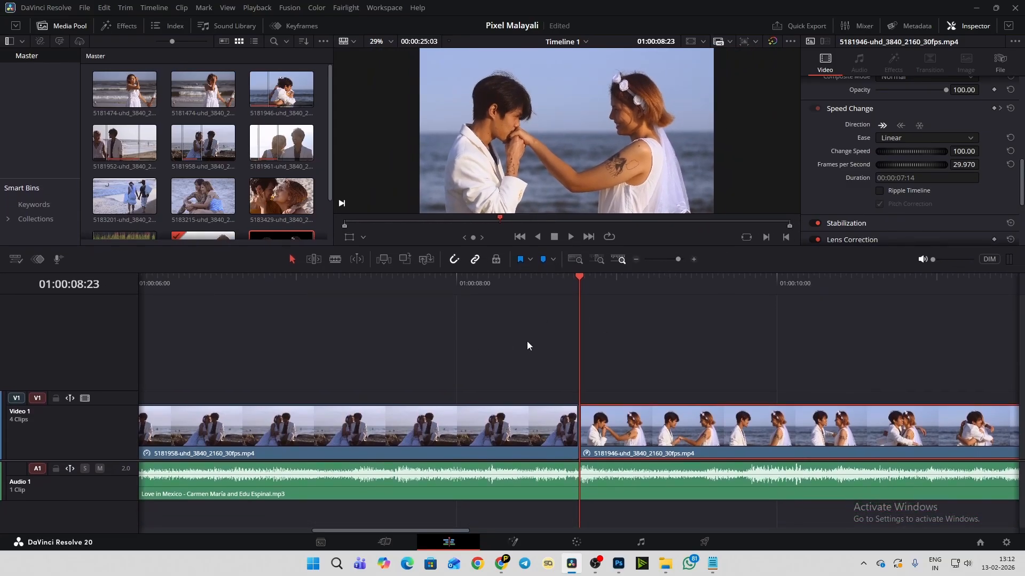
scroll(277, 155, "down", 2)
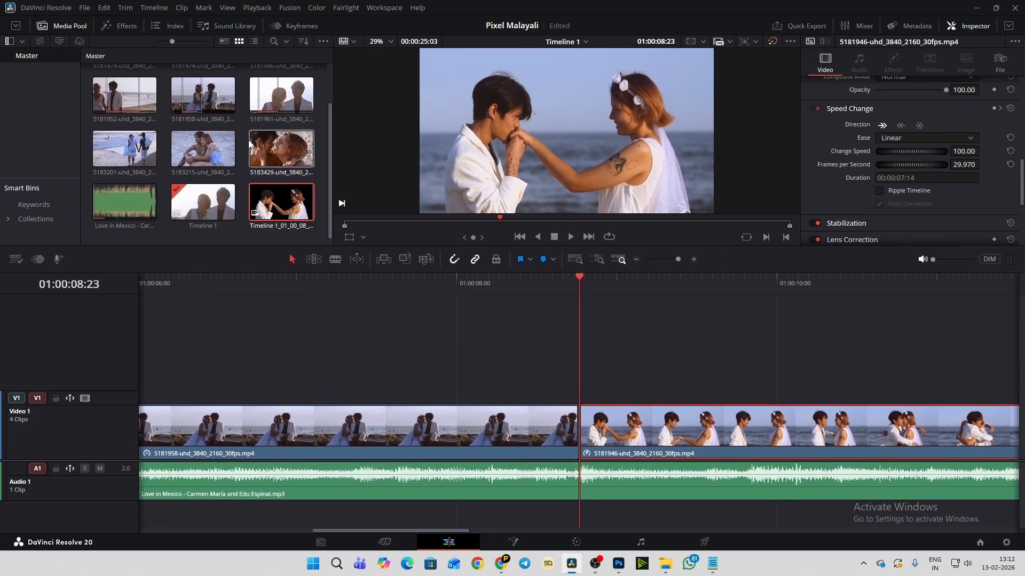
double_click(273, 212)
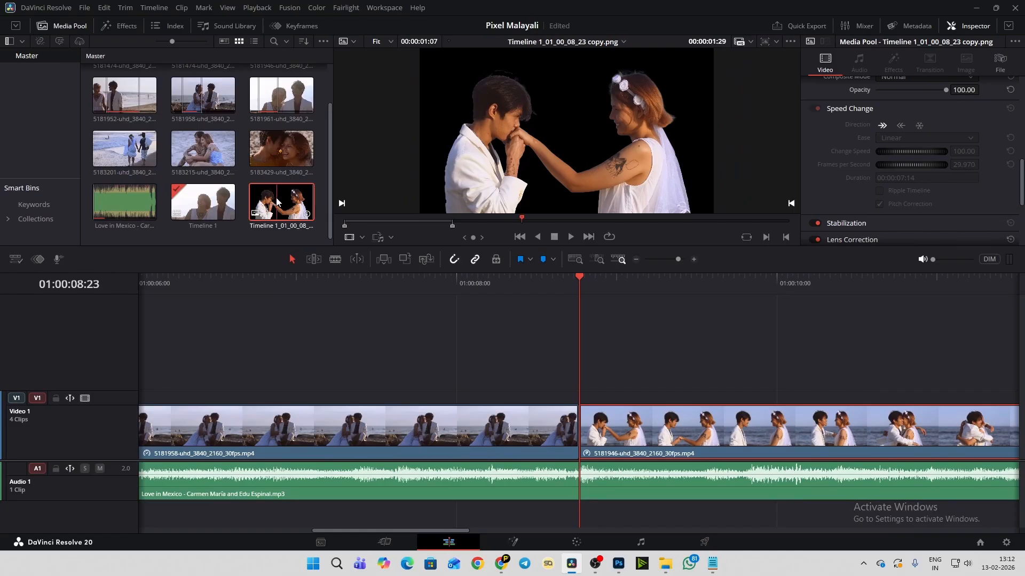
left_click_drag(532, 162, 565, 368)
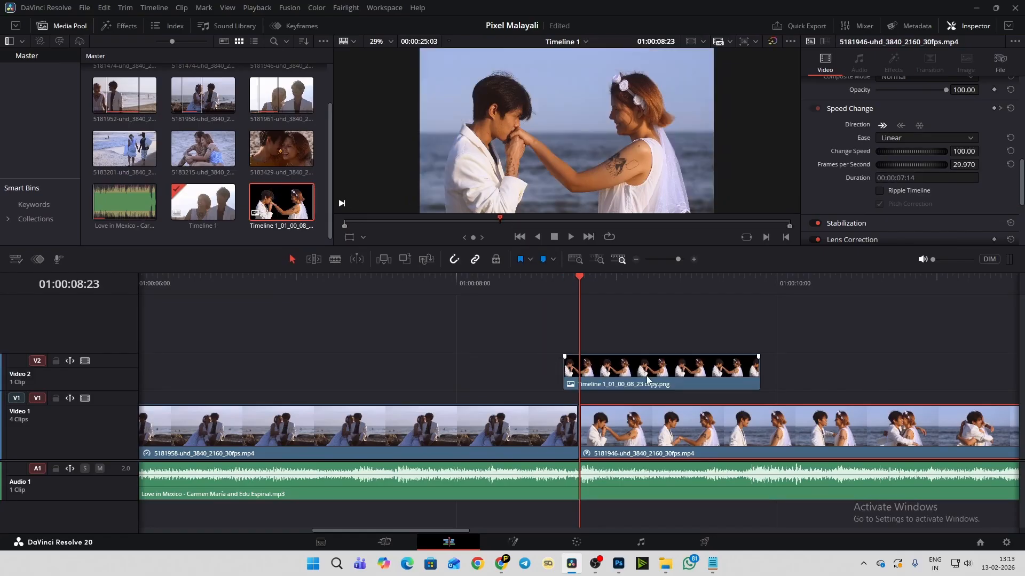
- Move the cutout on Video 2 earlier so it starts over the end of the 5181958 clip, and save the project
left_click_drag(648, 380, 607, 387)
left_click(544, 424)
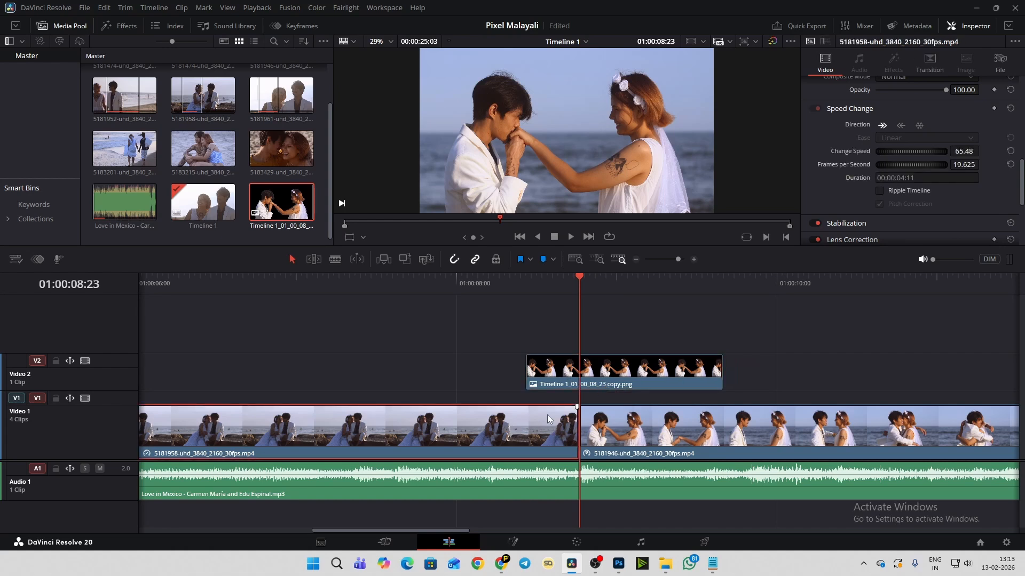
left_click(642, 376)
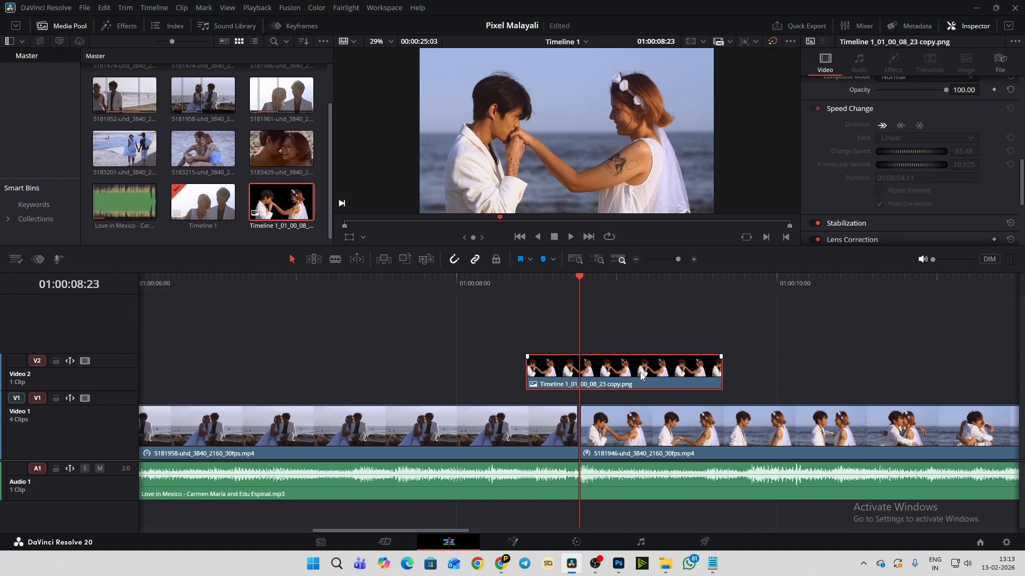
key("ctrl+s")
- Play through the overlap and trim the cutout's end on Video 2 to the cut between the 5181958 and 5181946 clips
left_click(457, 280)
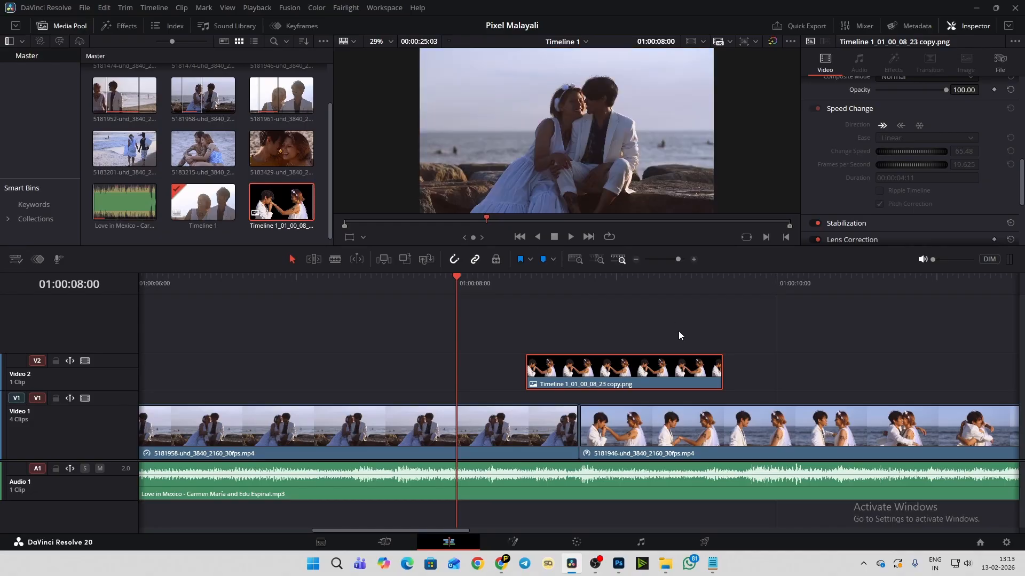
key("space")
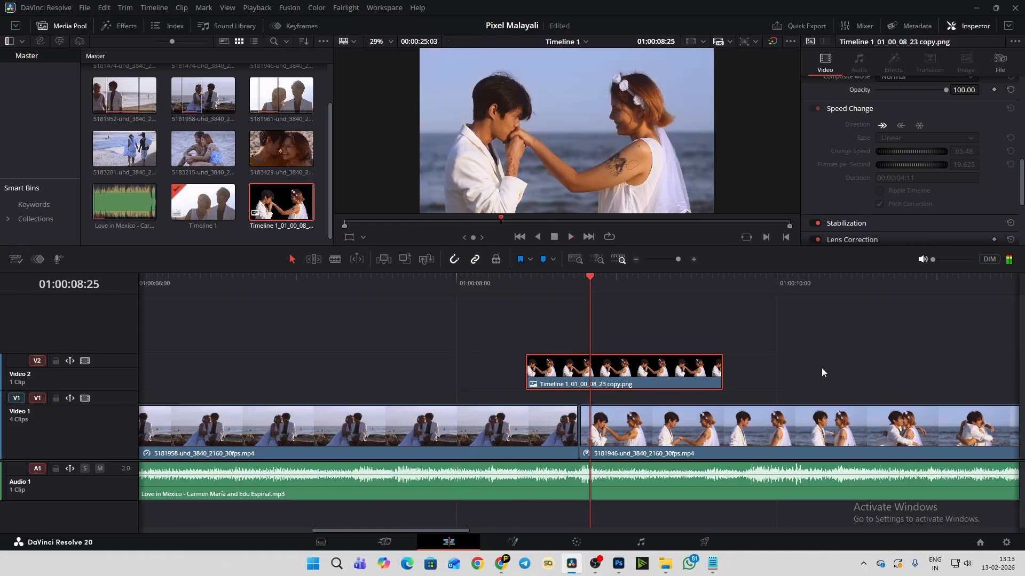
left_click(463, 280)
key("space")
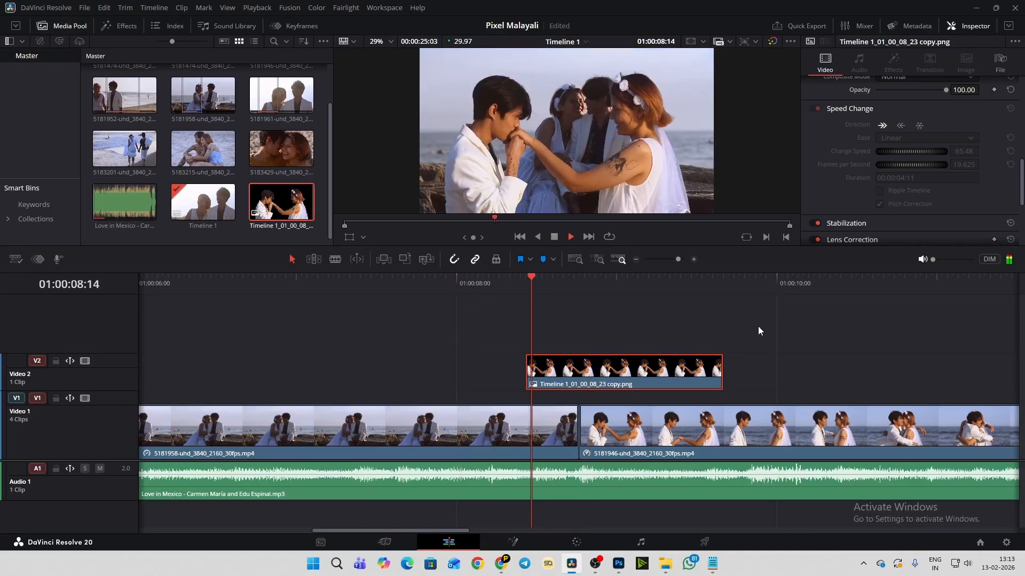
key("space")
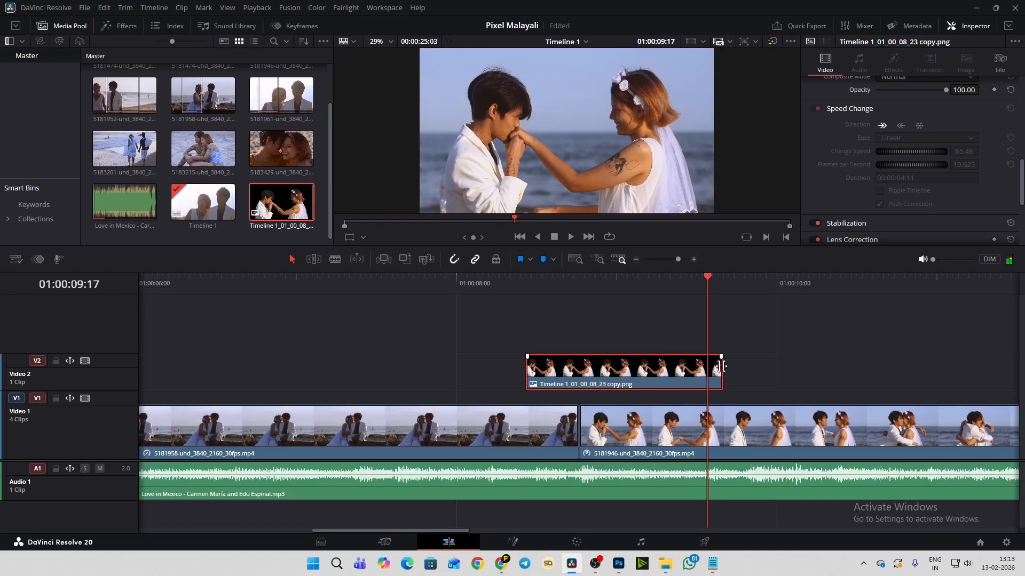
left_click_drag(718, 369, 580, 385)
left_click(597, 438)
left_click(493, 283)
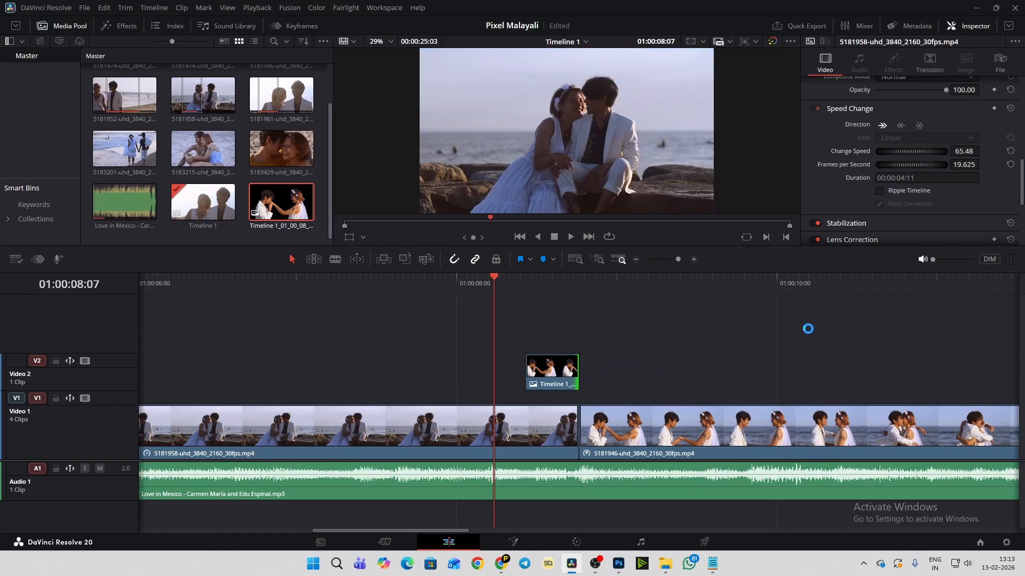
- Play through the cutout overlap near the 5181958/5181946 cut and inspect the cutout's first frame and its transform settings
key("space")
left_click(484, 286)
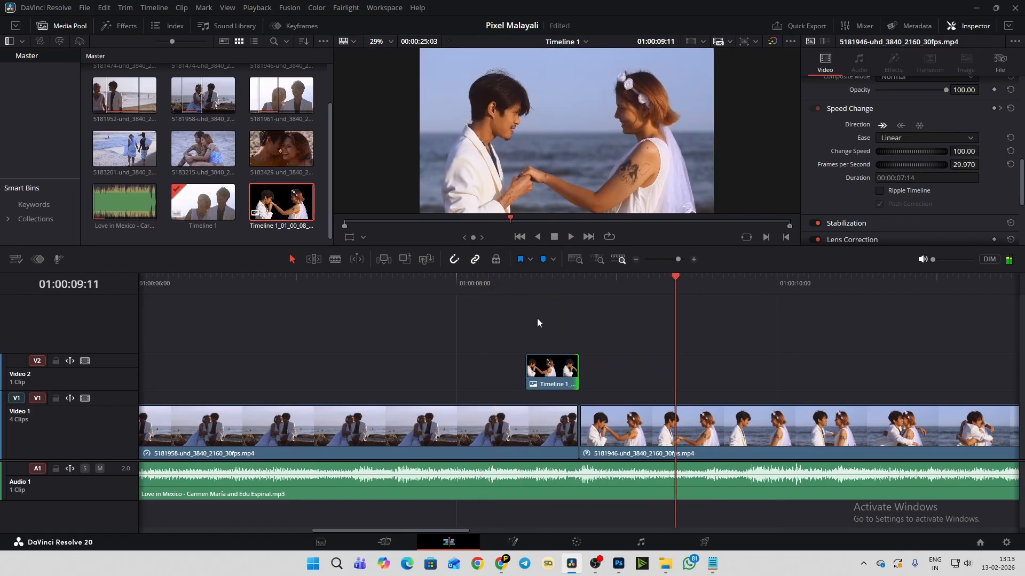
left_click(523, 281)
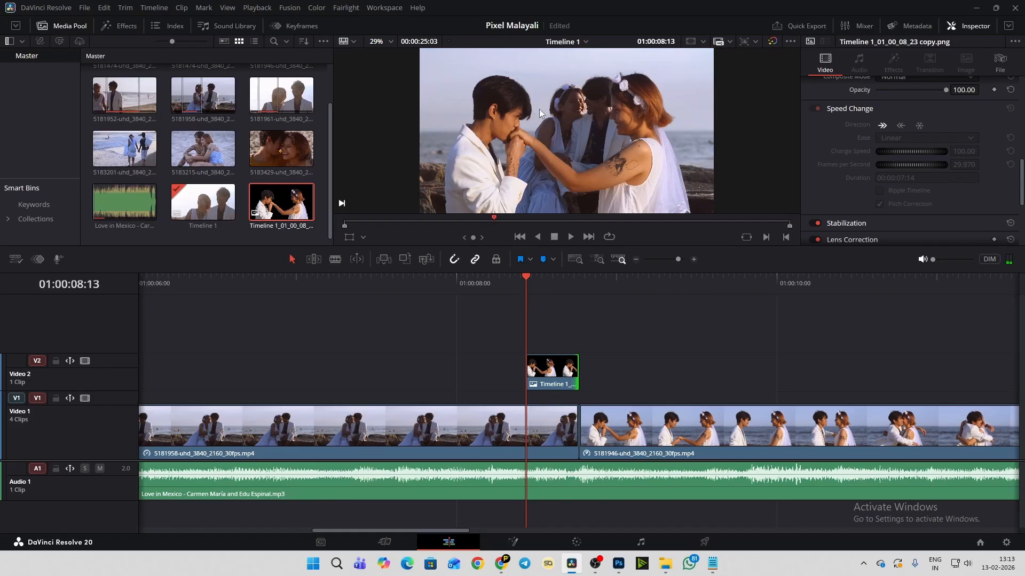
left_click(451, 283)
left_click(460, 425)
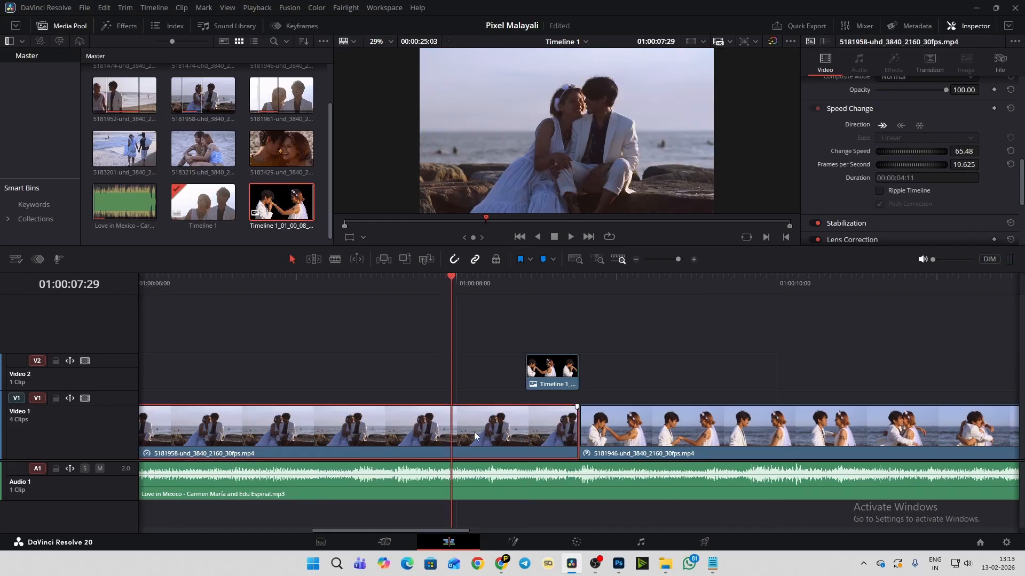
left_click(548, 288)
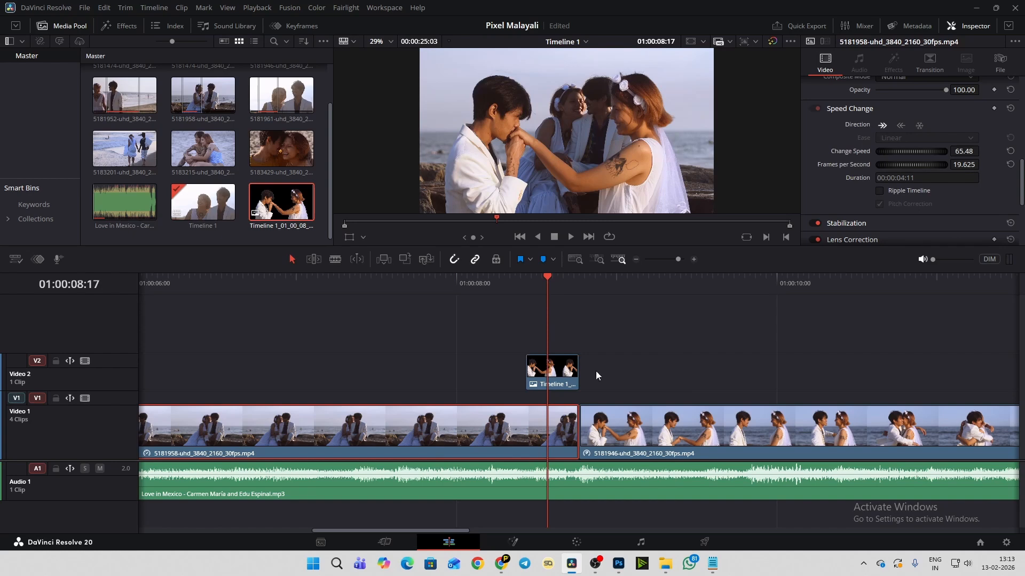
scroll(596, 375, "up", 5)
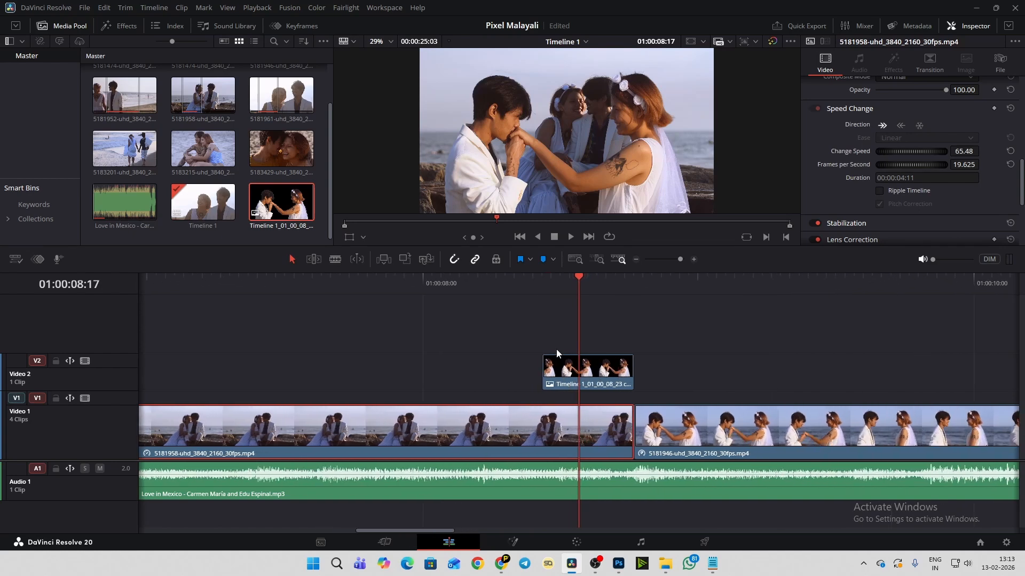
left_click(562, 380)
left_click(536, 282)
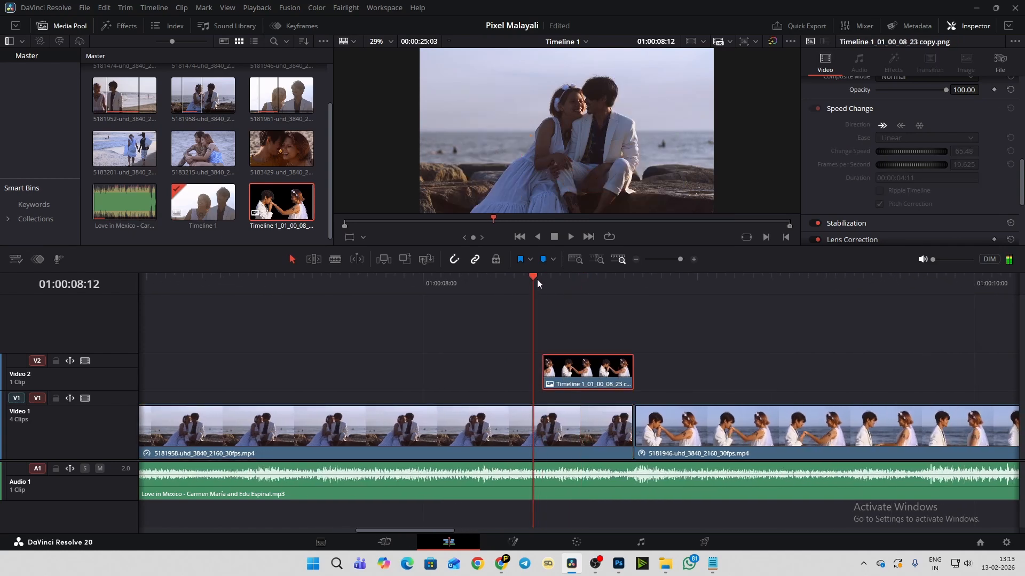
left_click(541, 278)
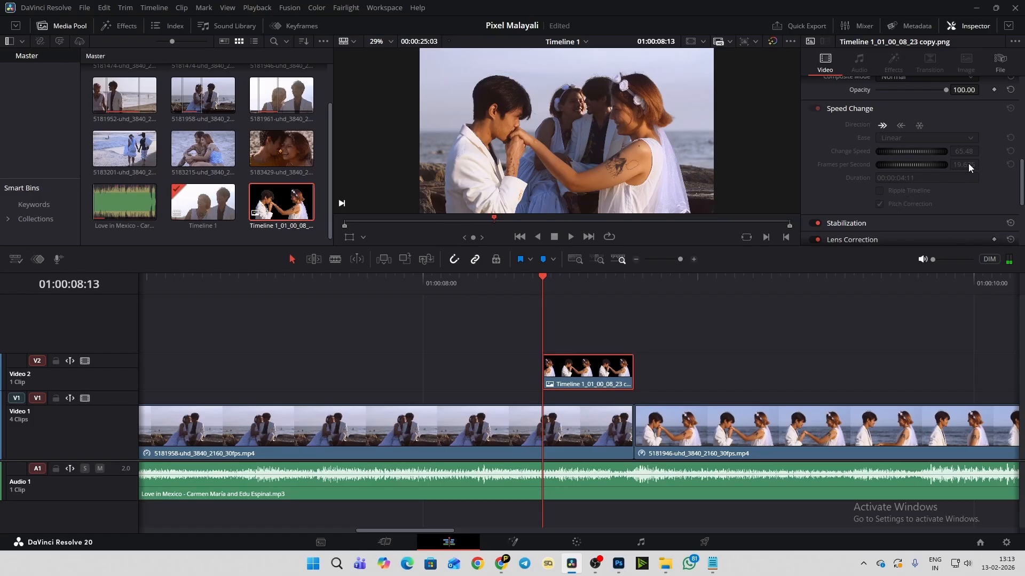
scroll(968, 165, "up", 10)
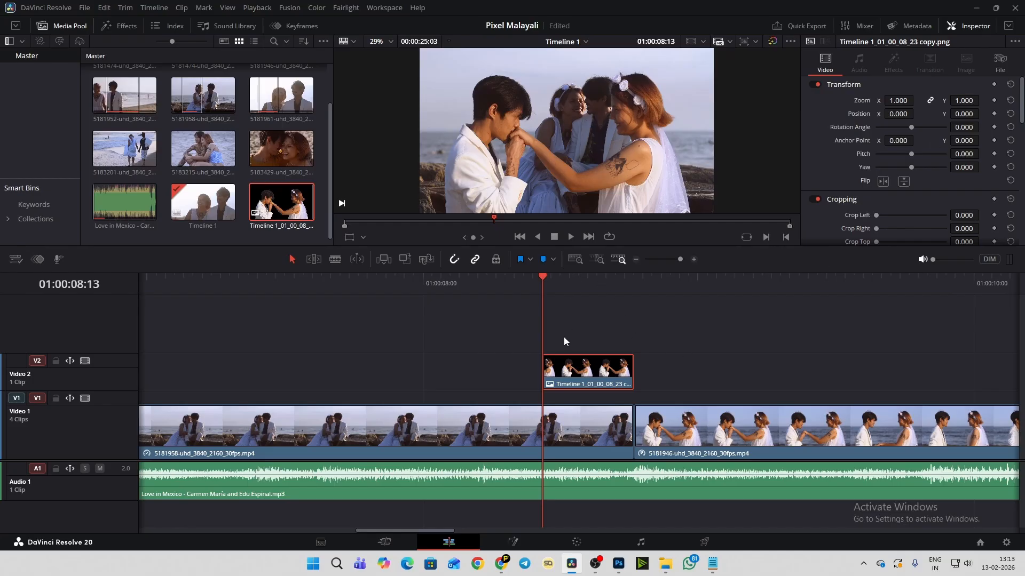
- Add a Zoom In video transition to the start of the cutout on Video 2
left_click(128, 28)
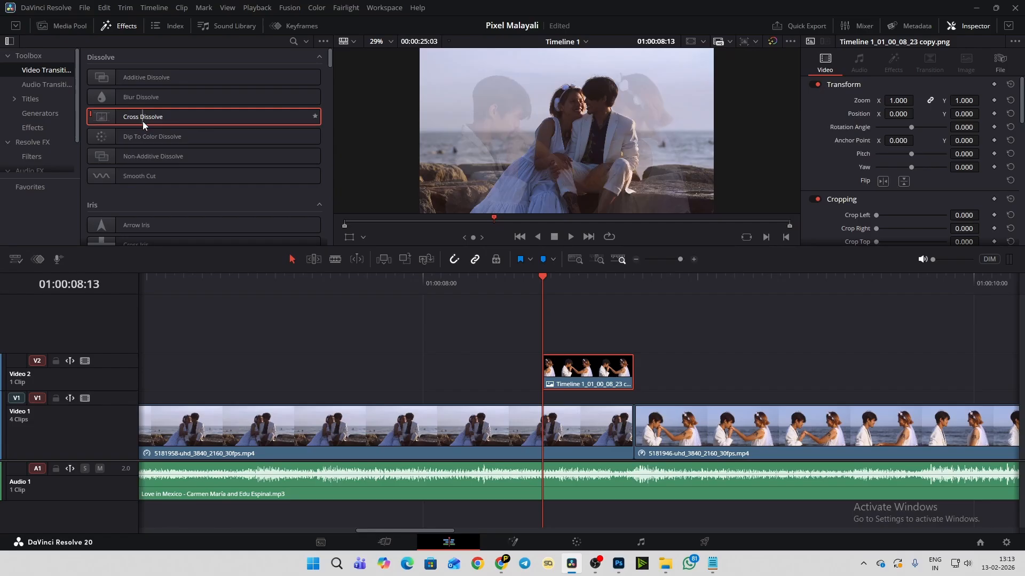
scroll(142, 127, "down", 15)
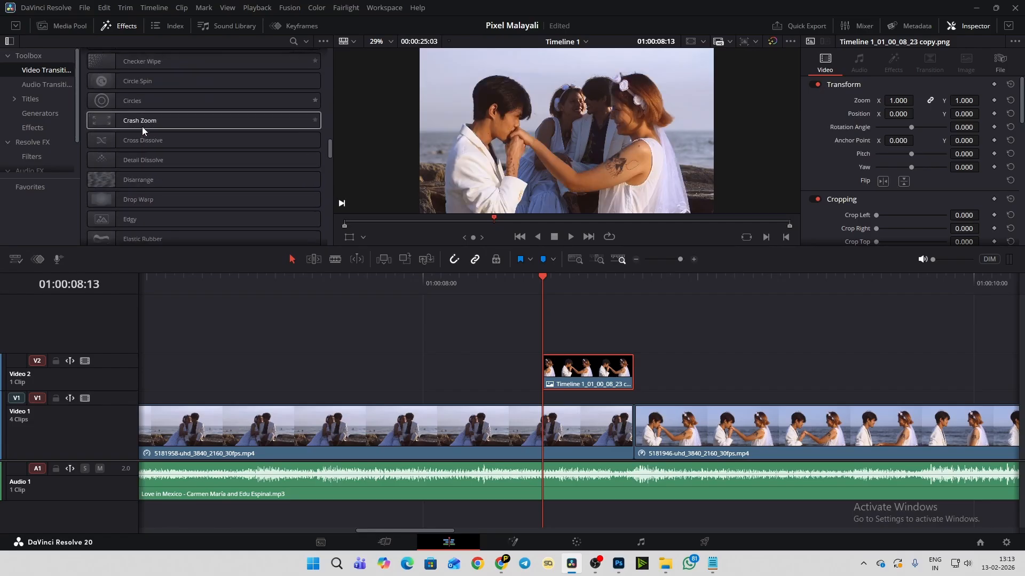
scroll(142, 126, "down", 15)
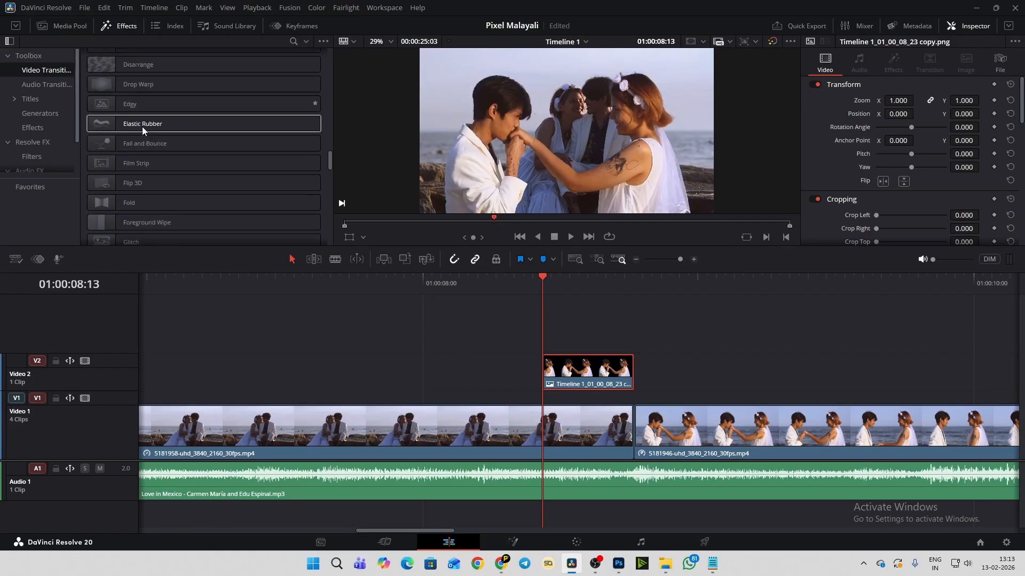
scroll(142, 126, "down", 4)
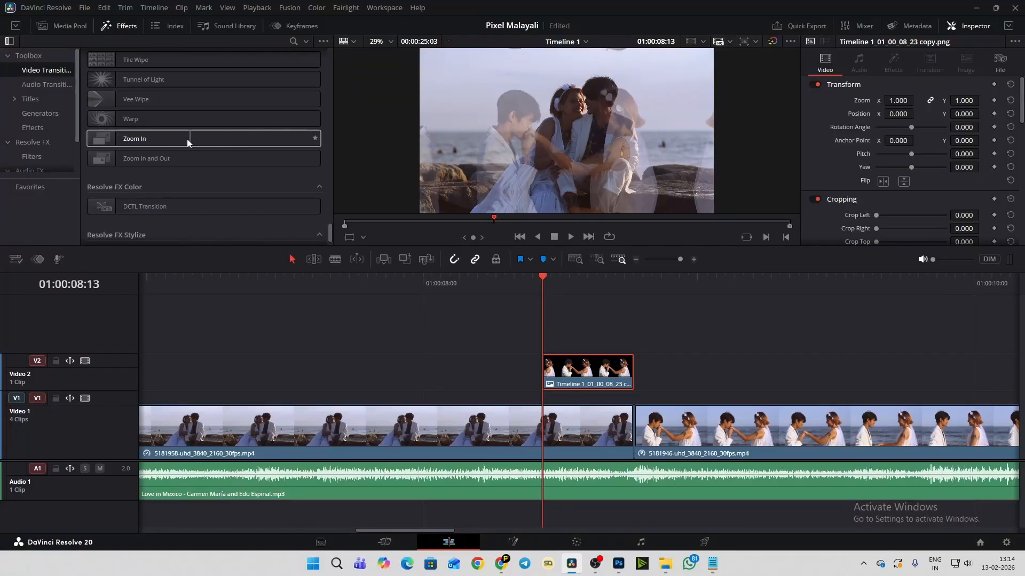
left_click_drag(187, 139, 554, 367)
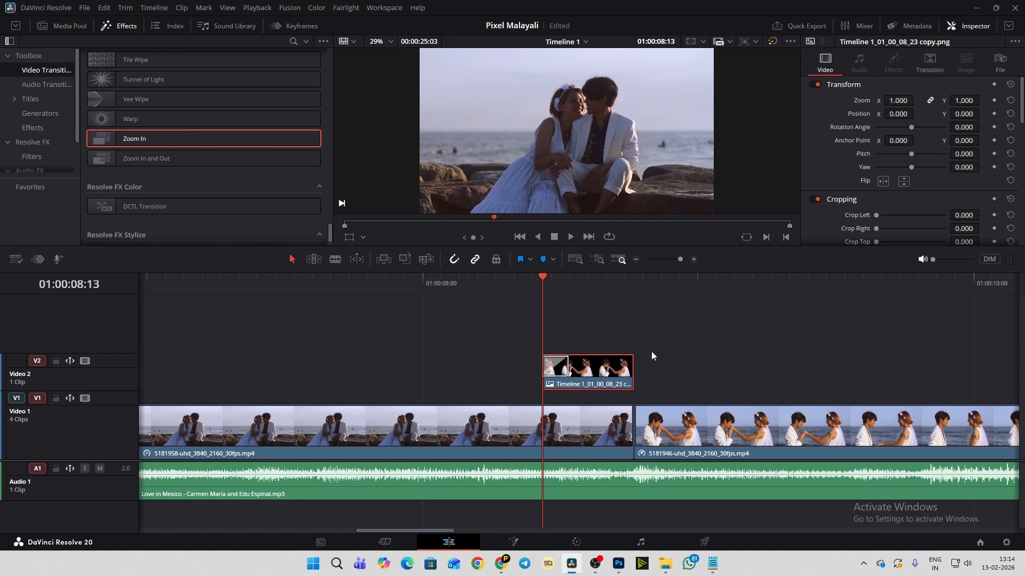
- Preview the Zoom In transition on the cutout and remove it from the clip
key("space")
key("space")
left_click(460, 285)
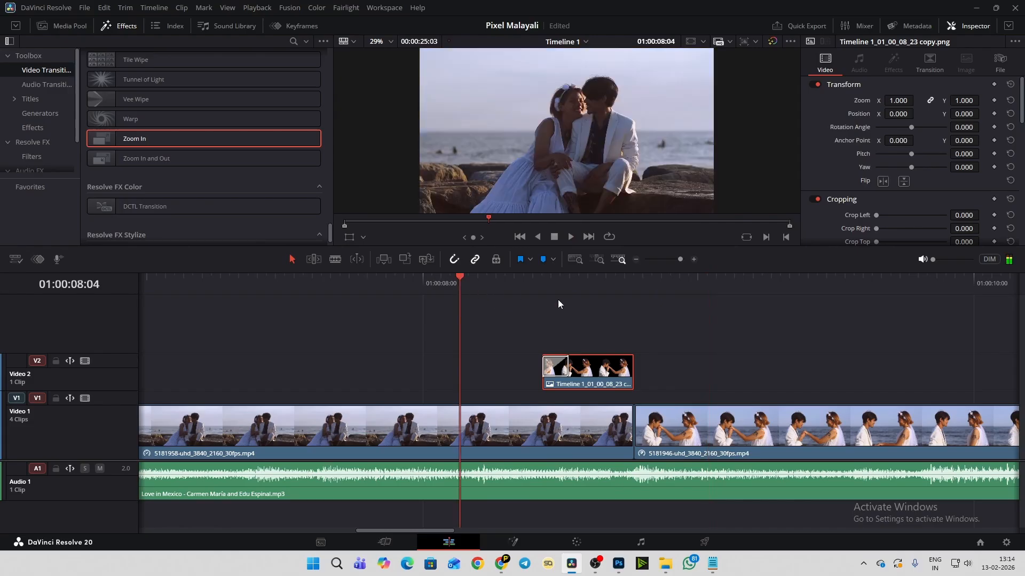
key("space")
key("space")
left_click(507, 278)
key("space")
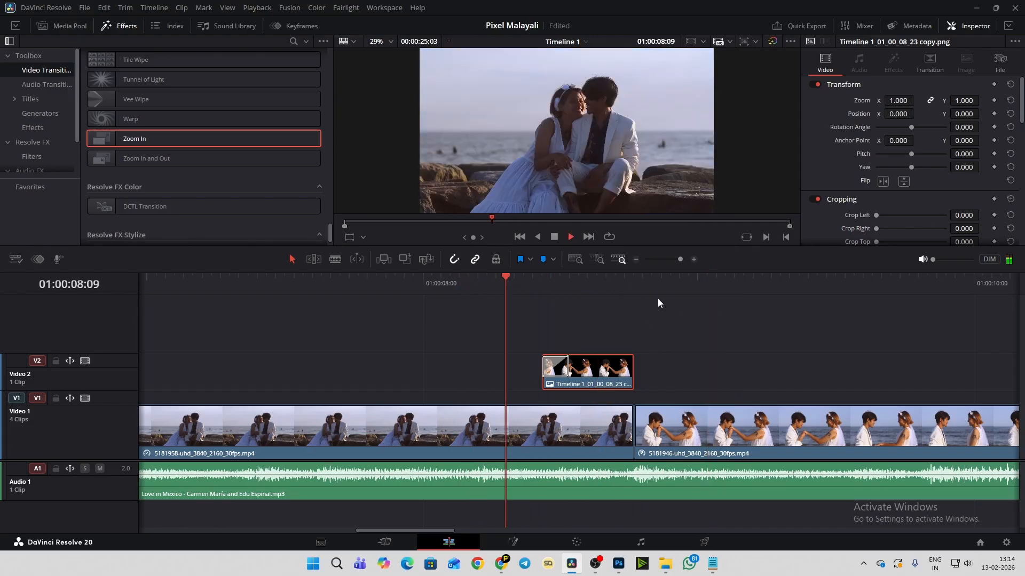
key("space")
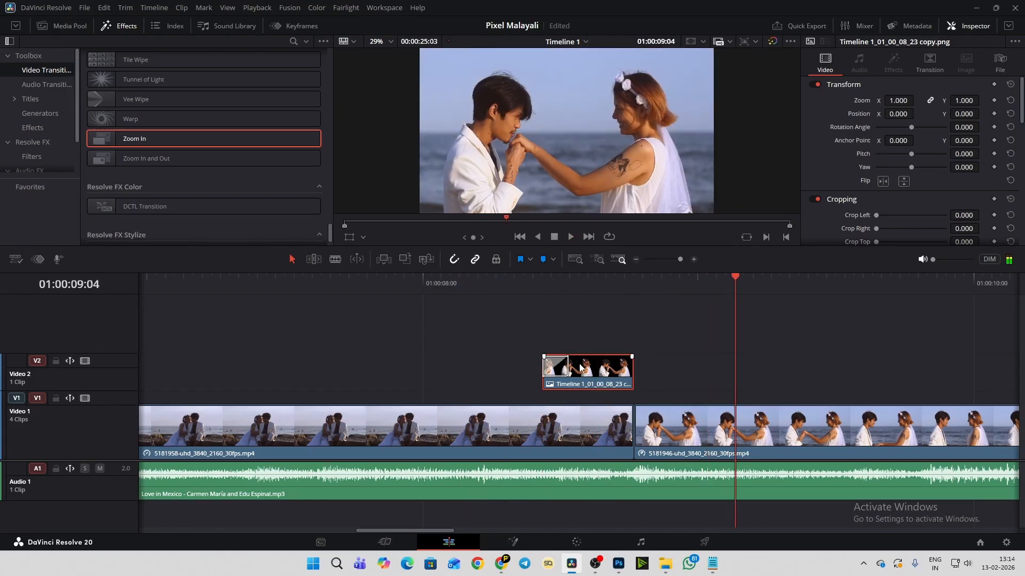
left_click(551, 373)
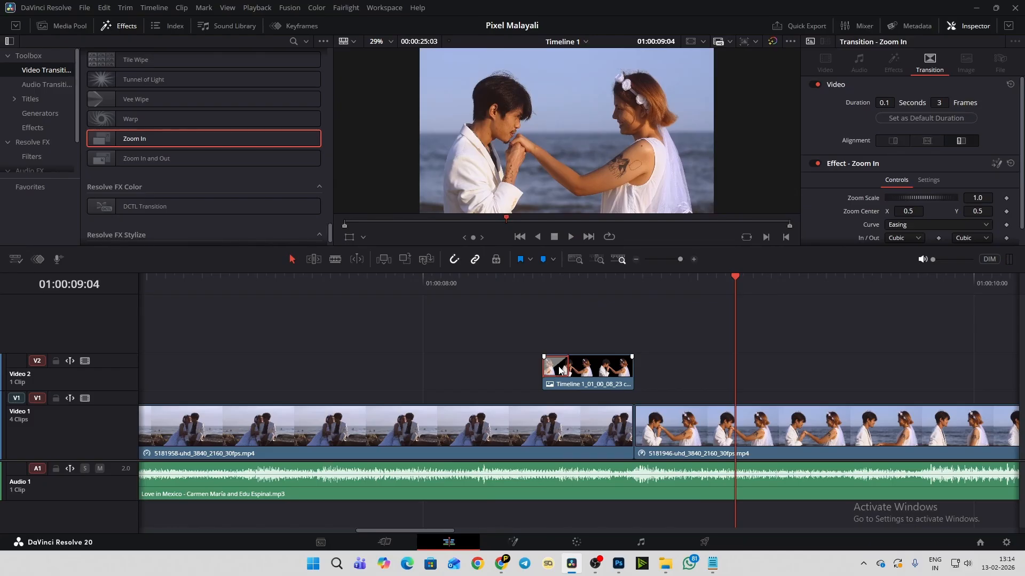
key("Delete")
- Add keyframes for all Transform settings at the cutout's first frame, 01:00:08:13
left_click(544, 303)
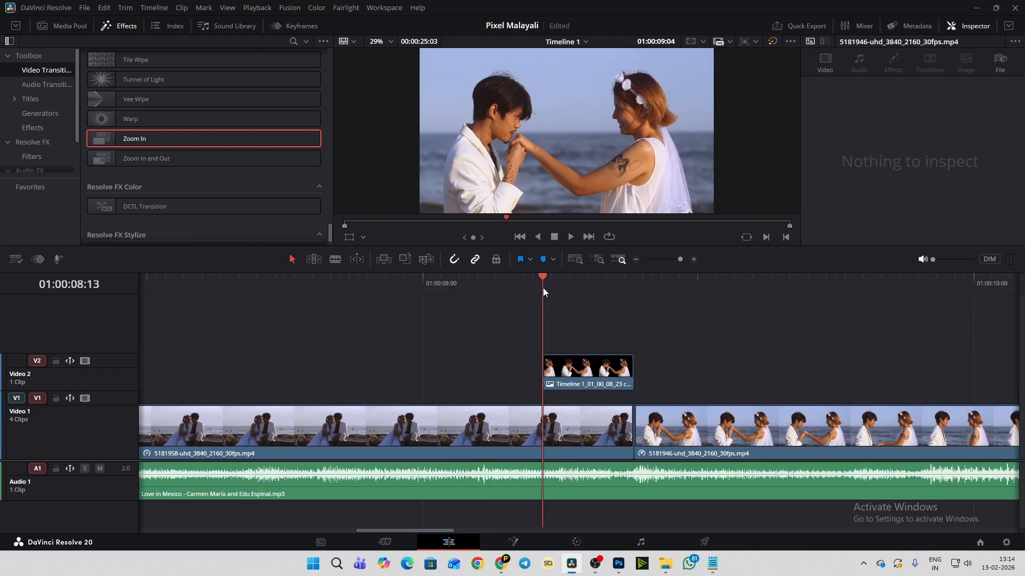
left_click(570, 359)
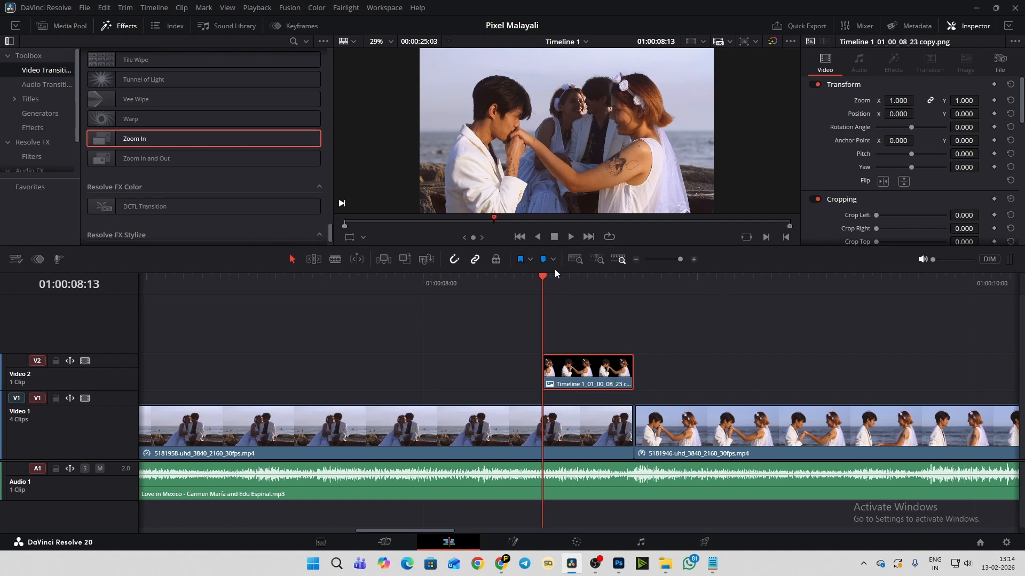
mouse_move(540, 278)
left_mouse_down()
mouse_move(555, 280)
mouse_move(543, 281)
left_mouse_up()
left_click(995, 85)
- Add Transform keyframes at the cutout's last frame, 01:00:08:22, and save the project
scroll(549, 355, "up", 4)
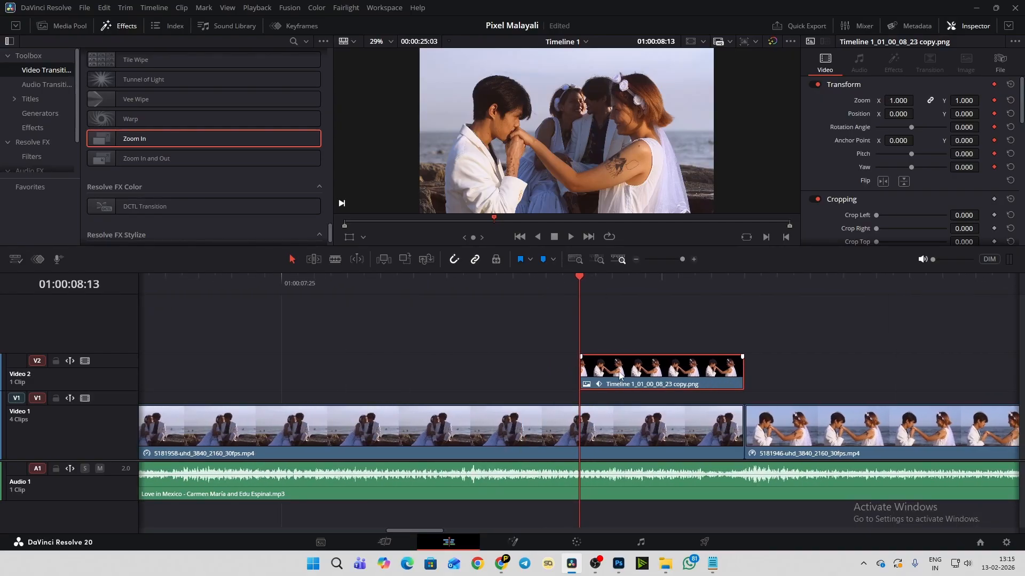
scroll(619, 373, "up", 1)
left_click_drag(610, 286, 581, 285)
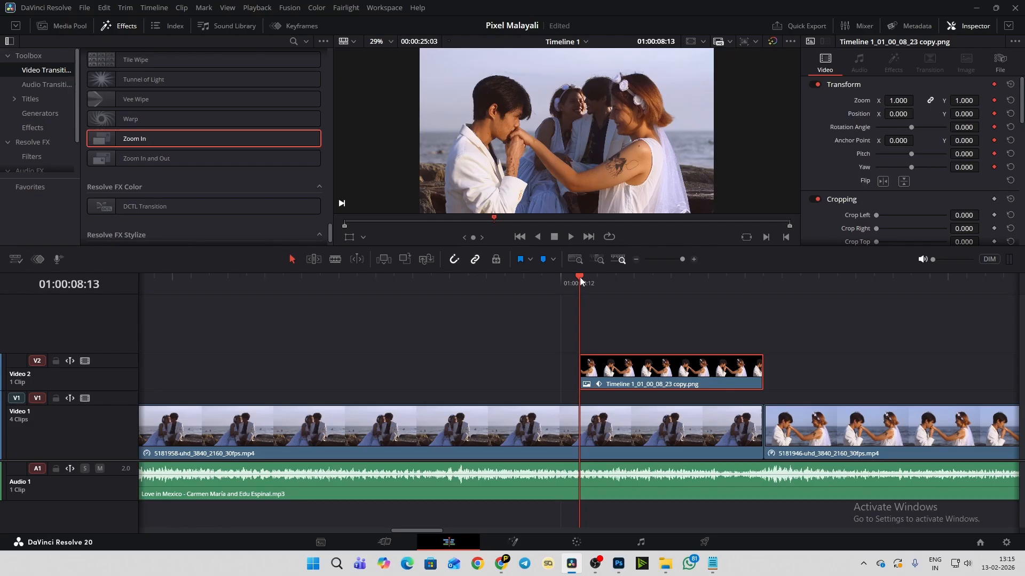
mouse_move(579, 277)
left_mouse_down()
mouse_move(722, 293)
mouse_move(521, 284)
mouse_move(738, 326)
left_mouse_up()
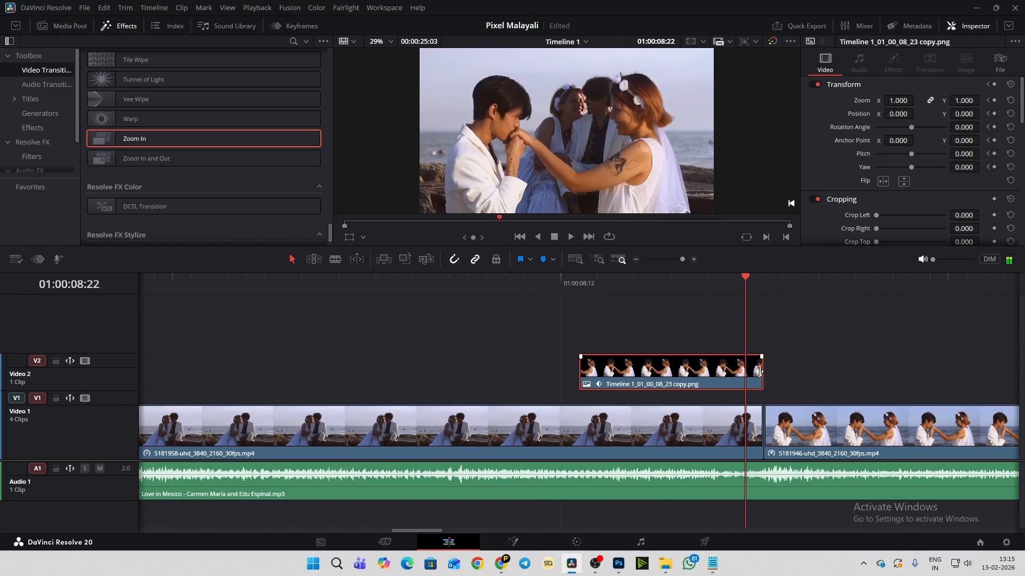
left_click(806, 438)
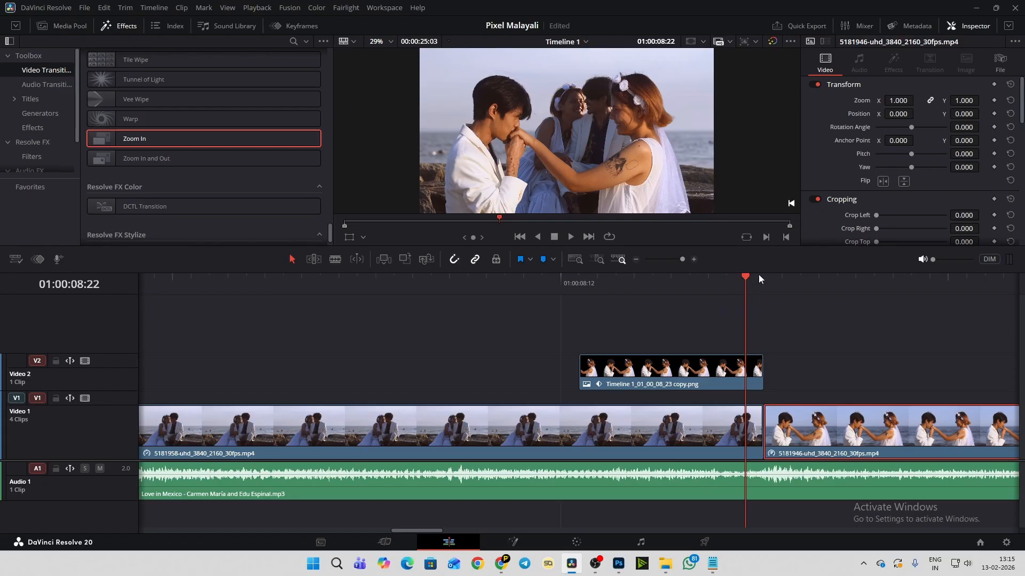
left_click_drag(744, 275, 739, 277)
left_click_drag(736, 278, 741, 283)
left_click(748, 371)
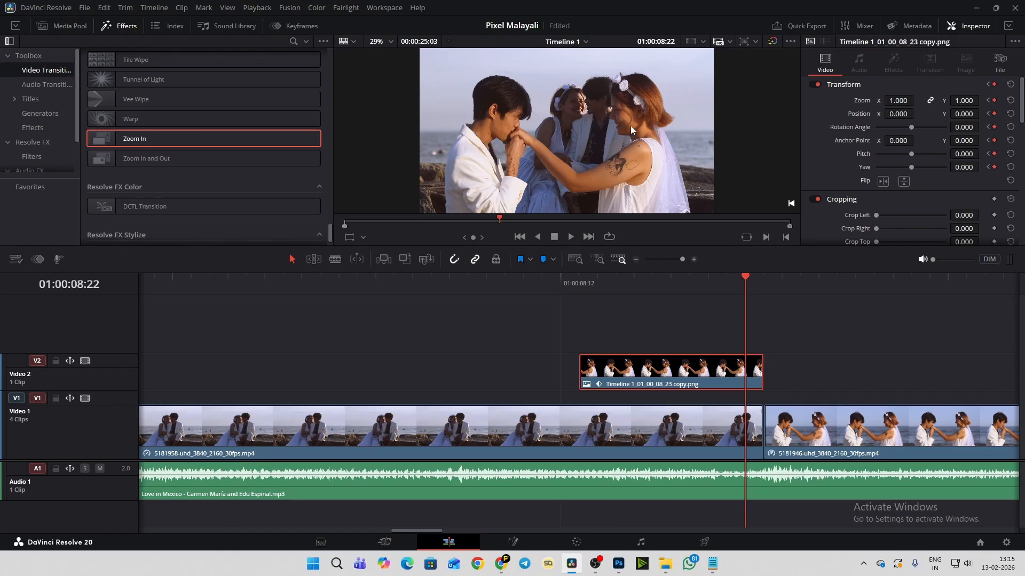
key("ctrl+s")
- At the cutout's first frame, 01:00:08:13, set its Position to X 1319 and Y -948, outside the picture
left_click_drag(744, 276, 587, 296)
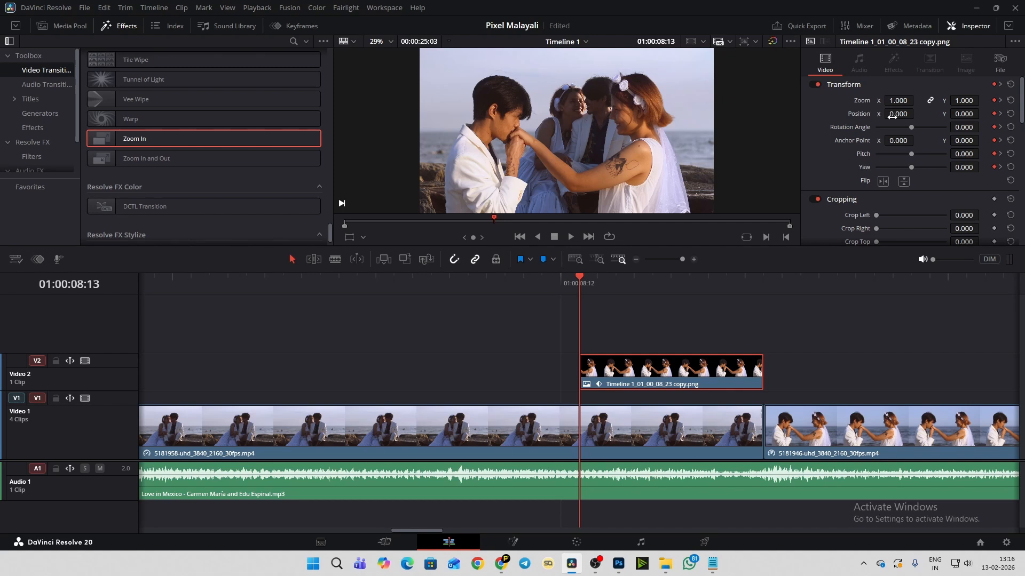
left_click_drag(895, 114, 982, 114)
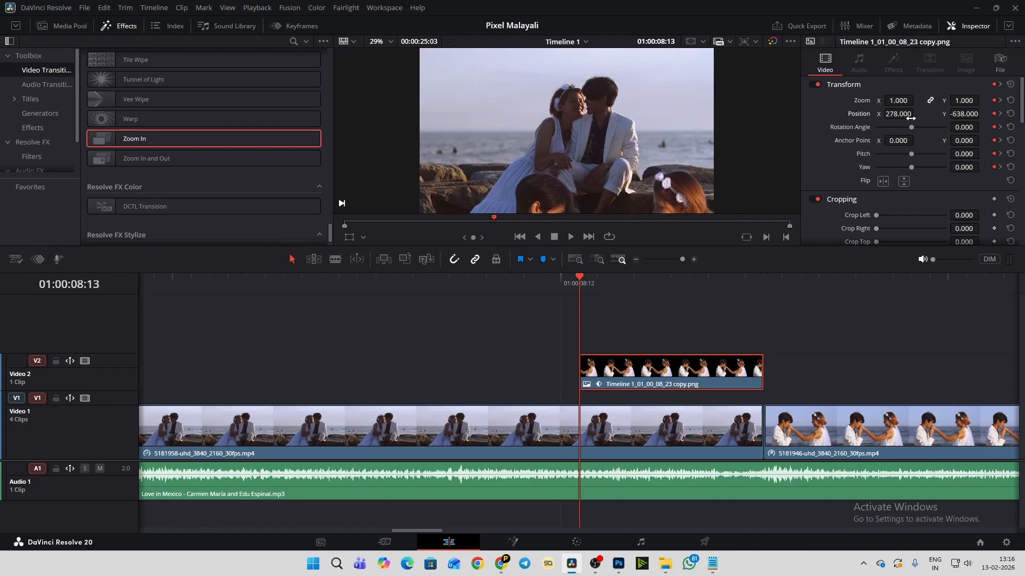
left_click_drag(917, 114, 982, 113)
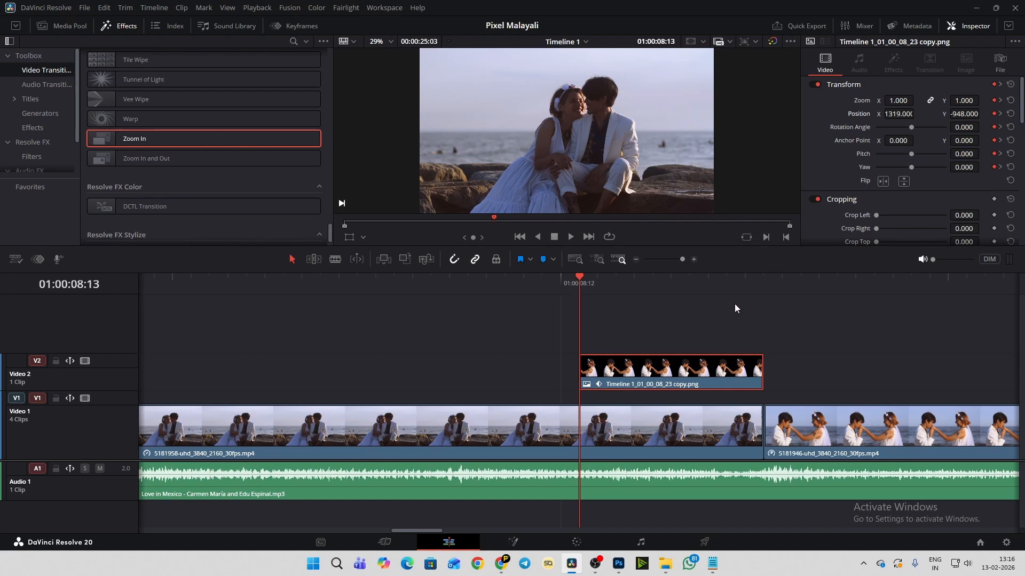
- Compare the cutout's position at its end keyframe, 01:00:08:22, and its start keyframe, 01:00:08:13
left_click(757, 284)
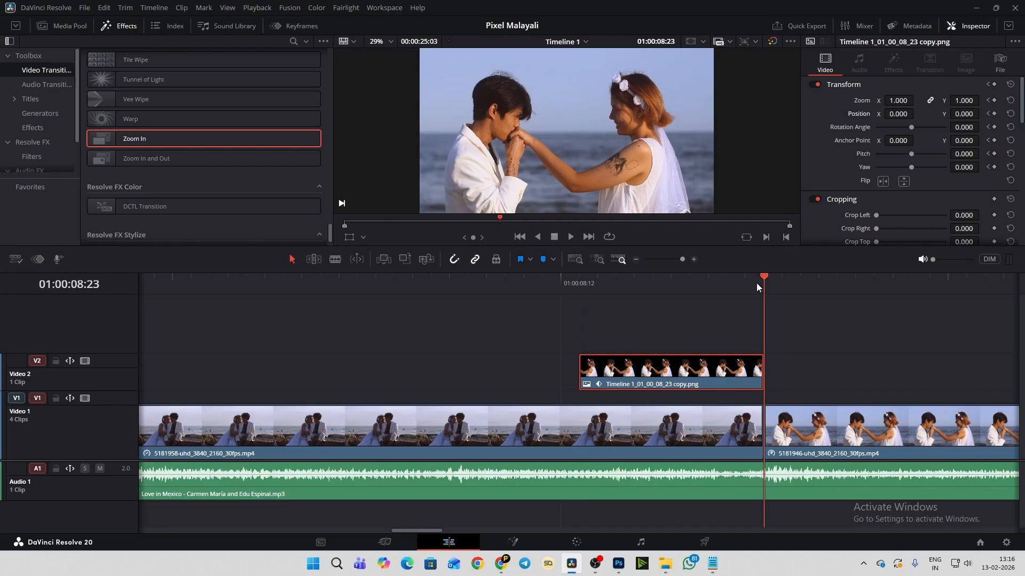
left_click(753, 283)
left_click(757, 284)
left_click(742, 274)
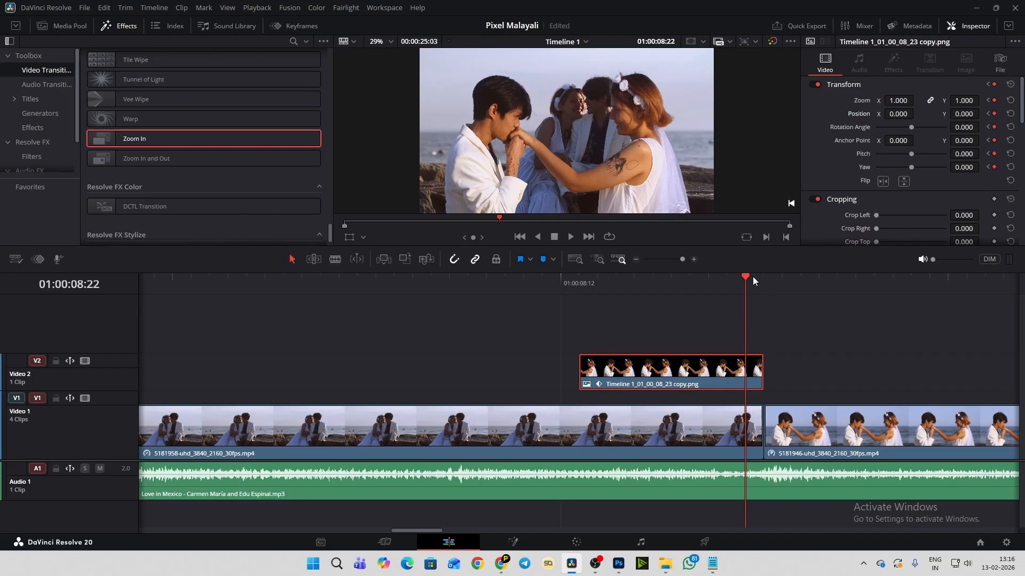
left_click(578, 282)
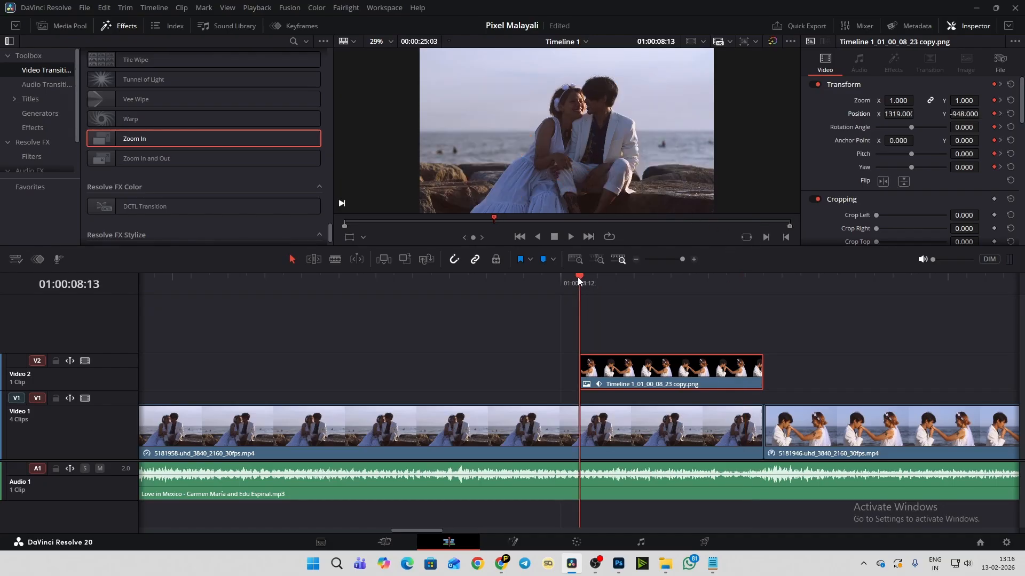
- Play the cutout's slide-in animation from the 5181958 clip through the cut into the 5181946 clip
left_click_drag(589, 283, 253, 296)
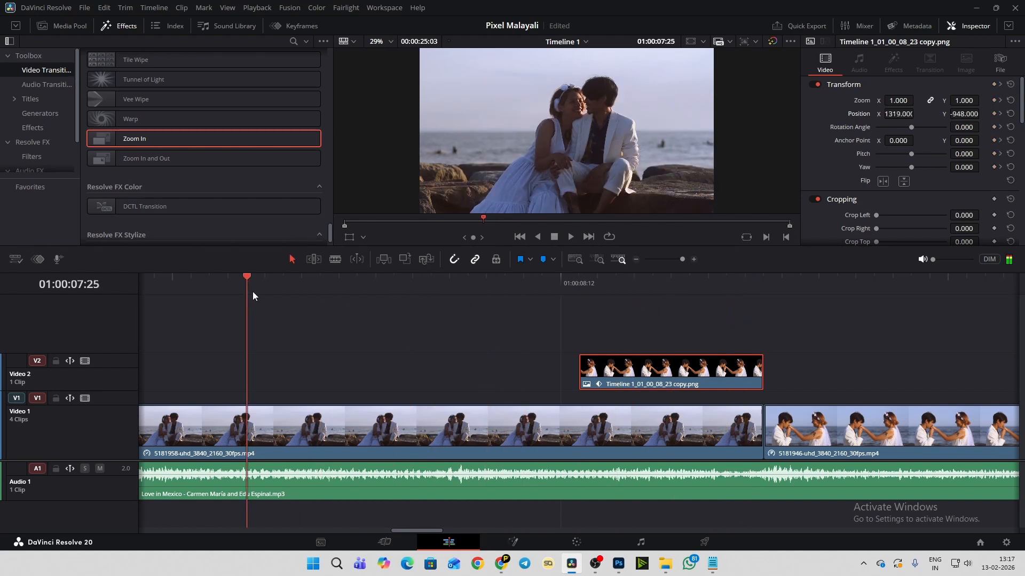
key("space")
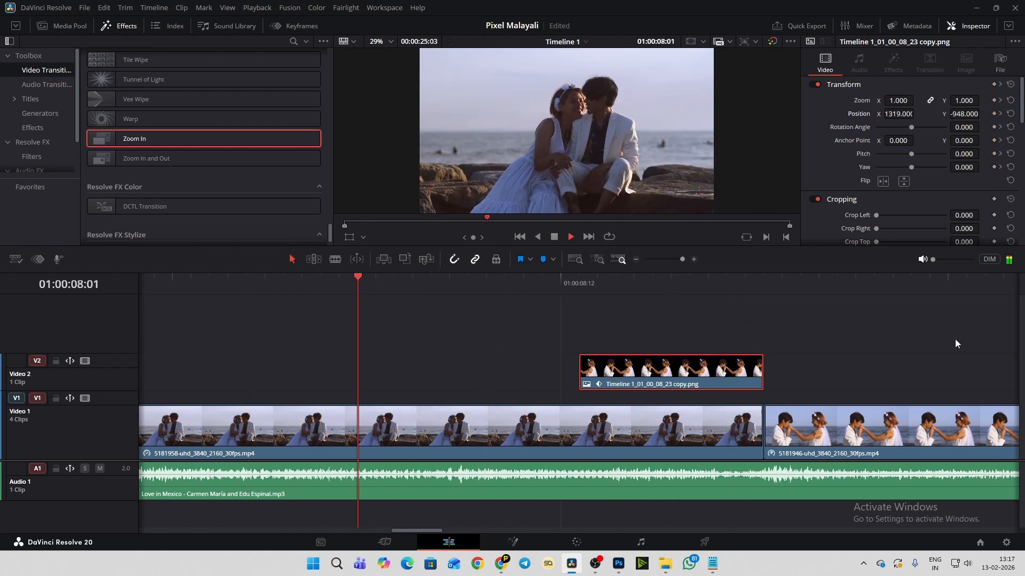
key("space")
scroll(680, 366, "down", 6)
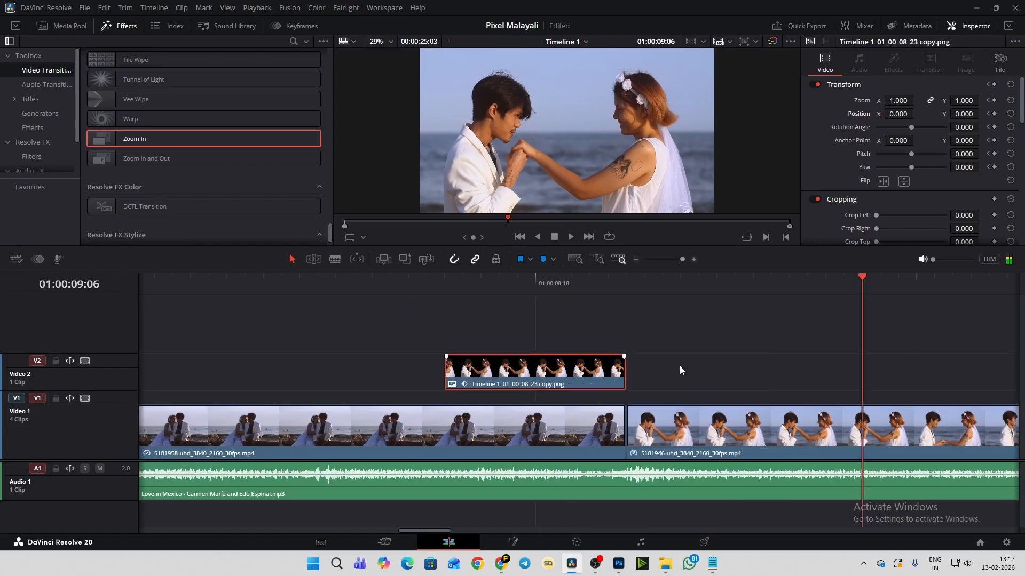
scroll(440, 360, "down", 5)
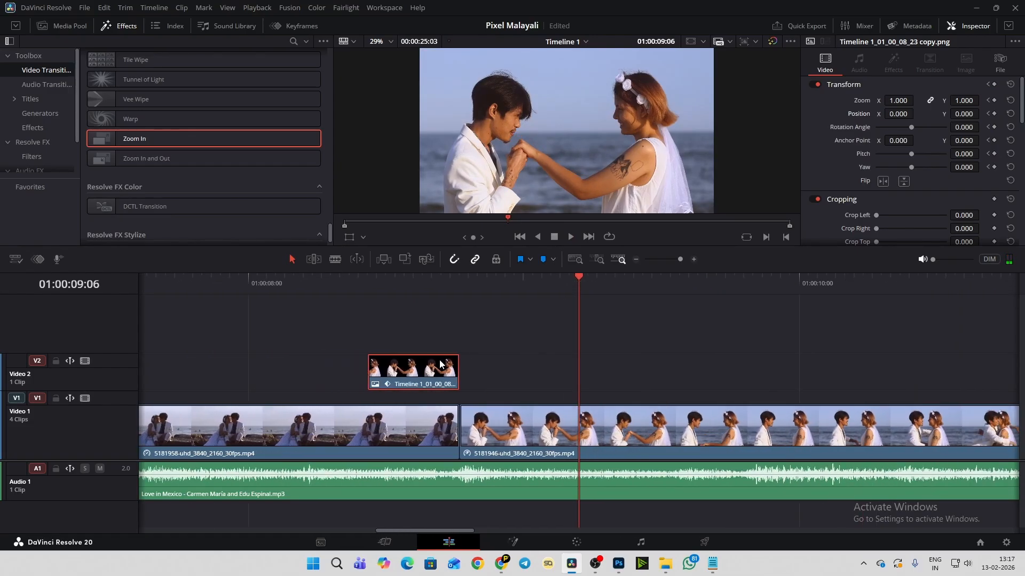
left_click(337, 280)
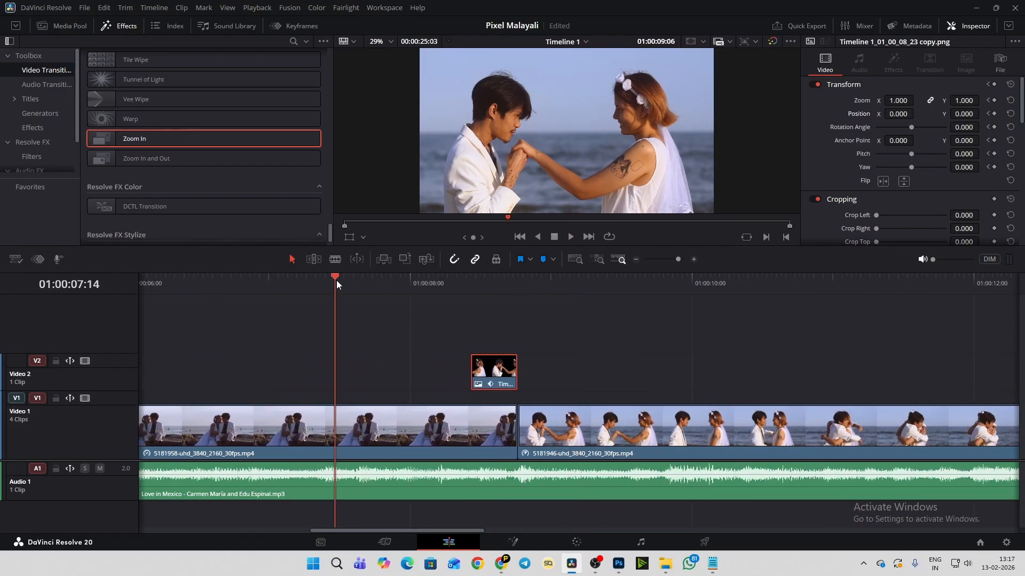
key("space")
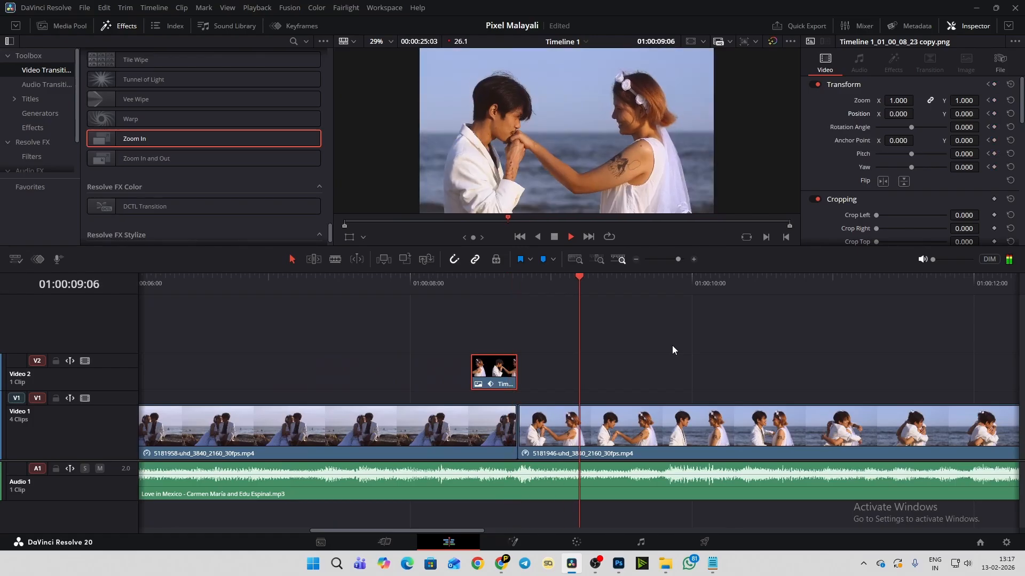
- Replay the cutout's slide-in twice, starting shortly before it at about 01:00:08:05
key("space")
left_click(439, 282)
key("space")
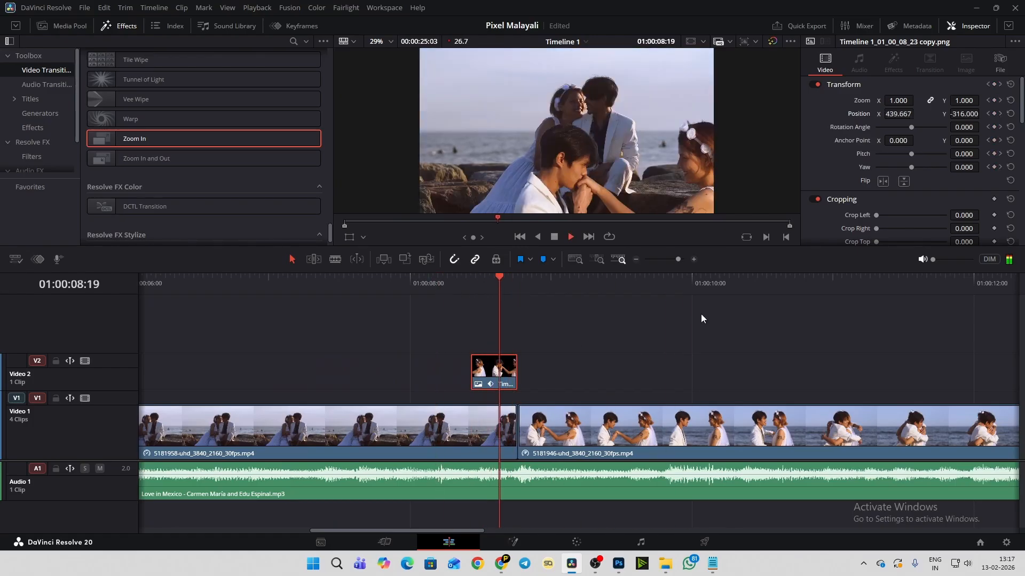
key("space")
left_click(434, 277)
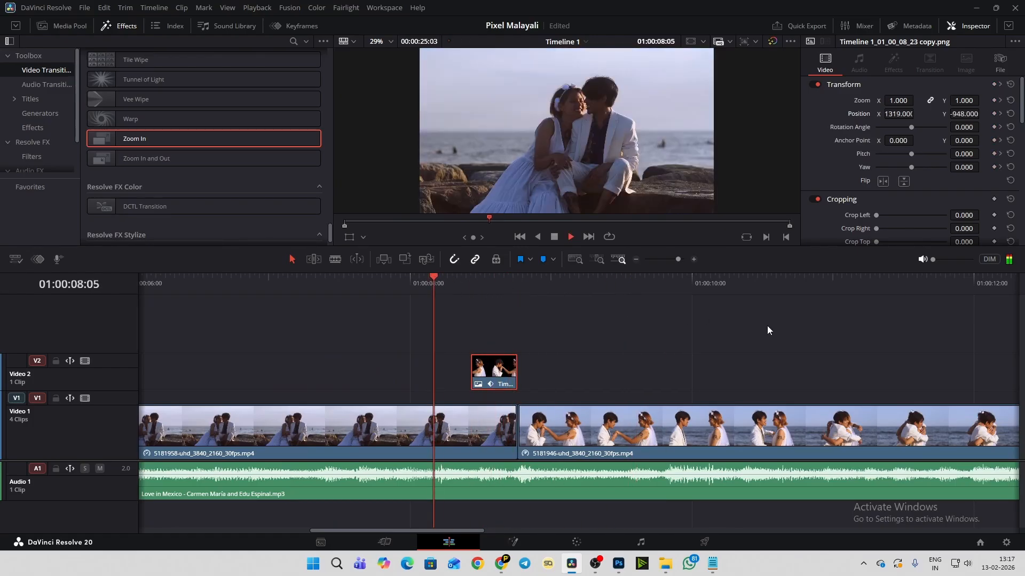
key("space")
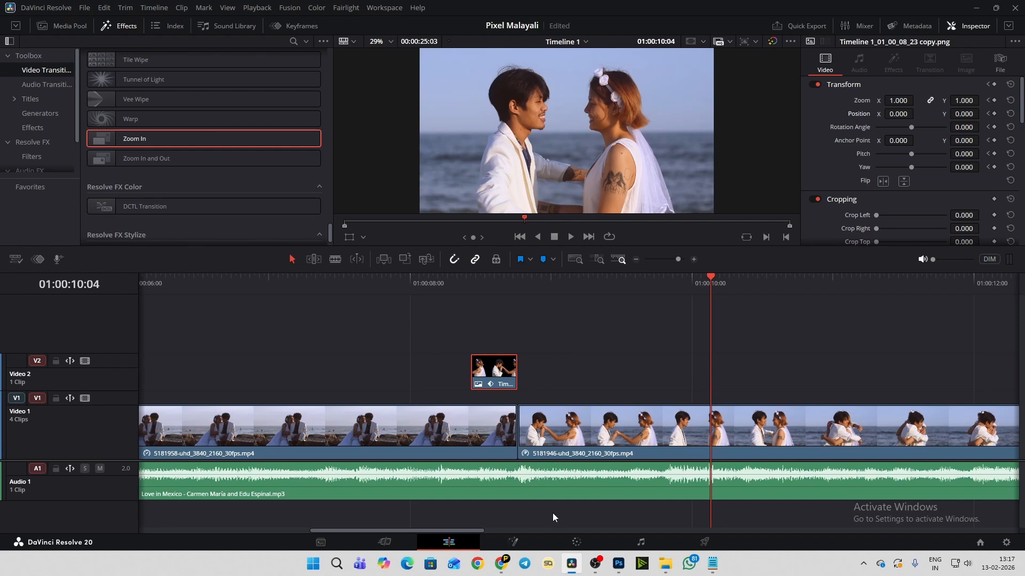
- Switch to File Explorer and search New Volume (H:) for "whoos" sound files
mouse_move(665, 564)
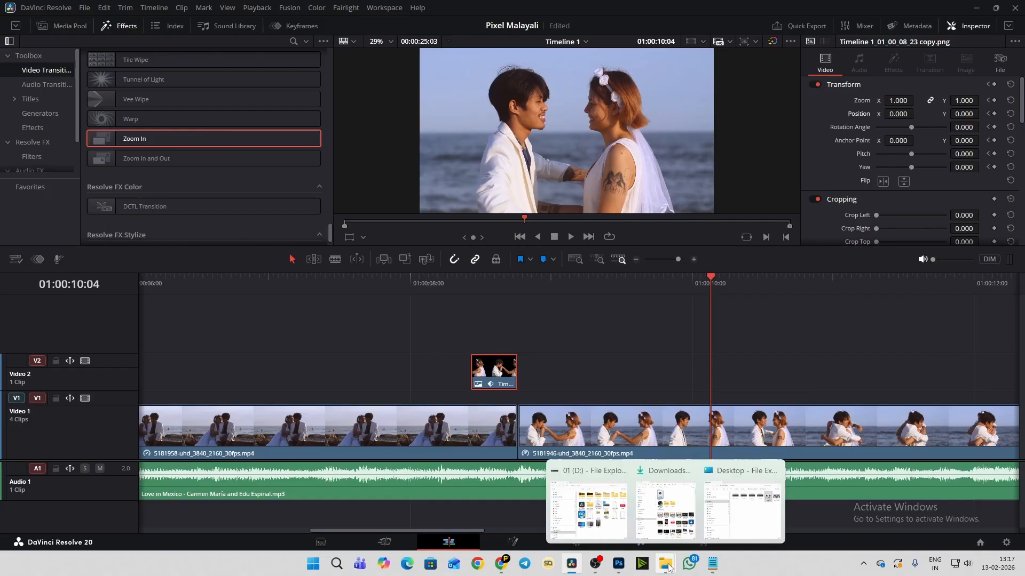
left_click(746, 525)
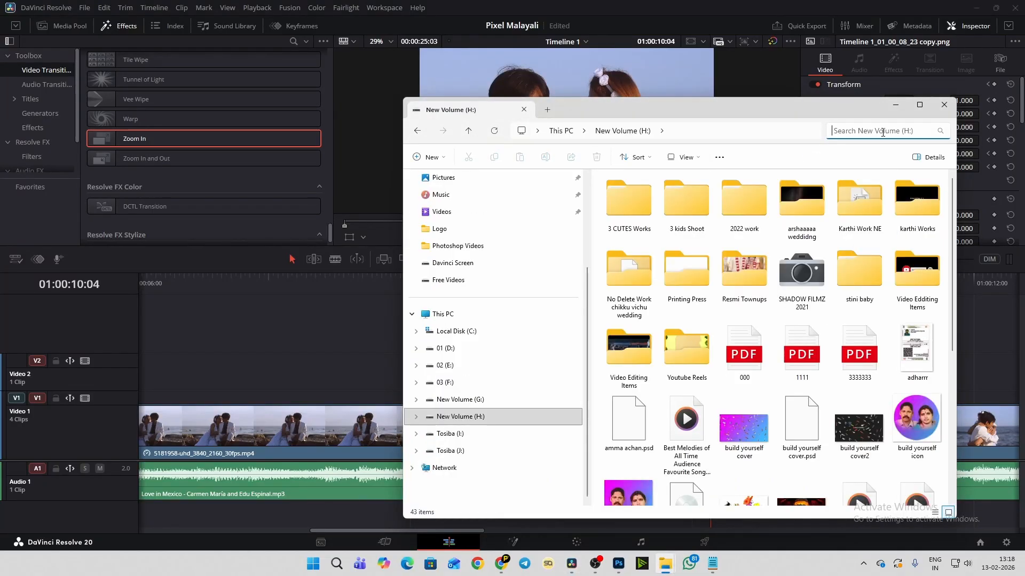
left_click(883, 130)
type("whoos")
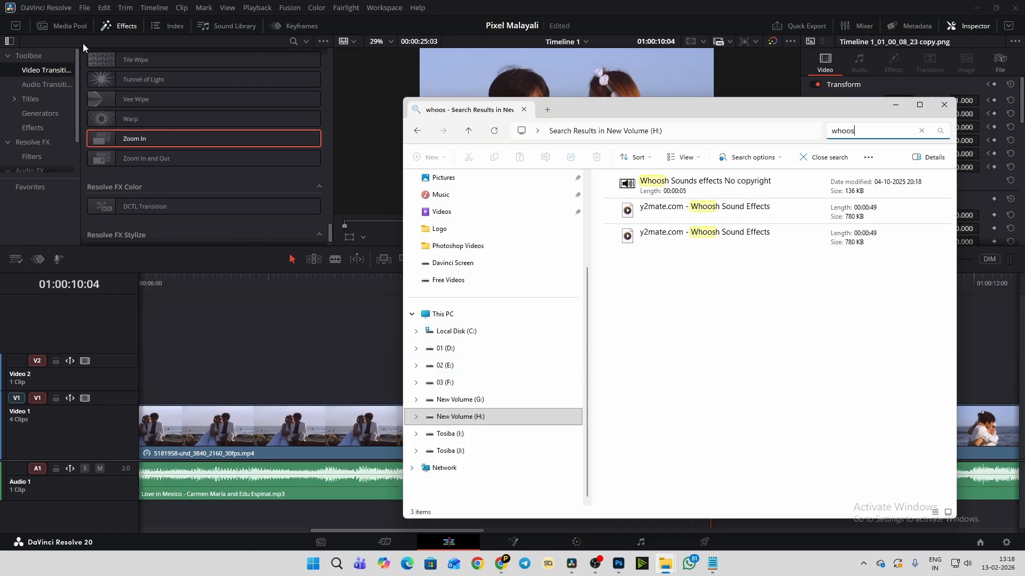
- Import the last y2mate.com - Whoosh Sound Effects search result into the project's media pool in DaVinci Resolve
left_click(65, 25)
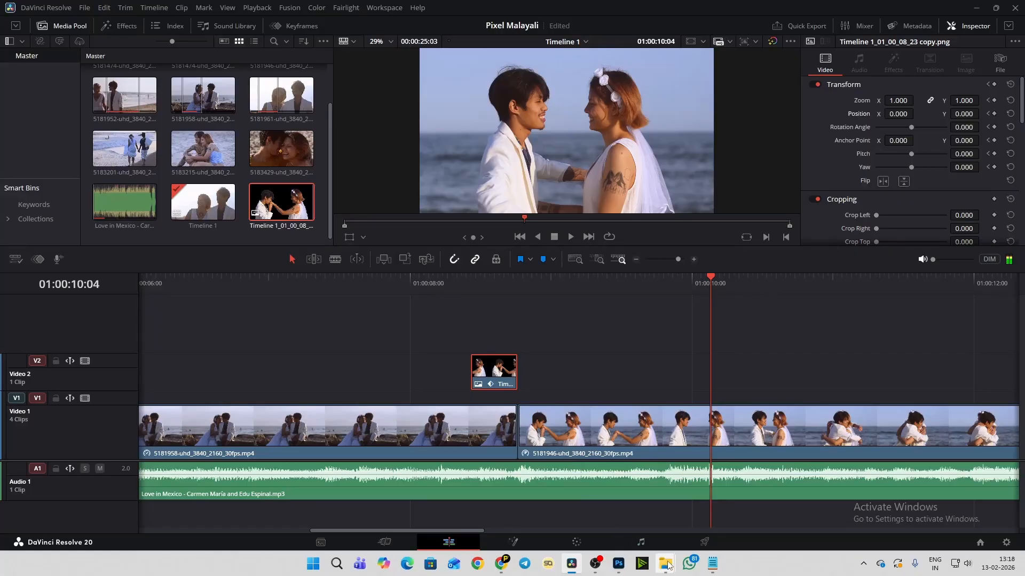
mouse_move(665, 564)
left_click(748, 527)
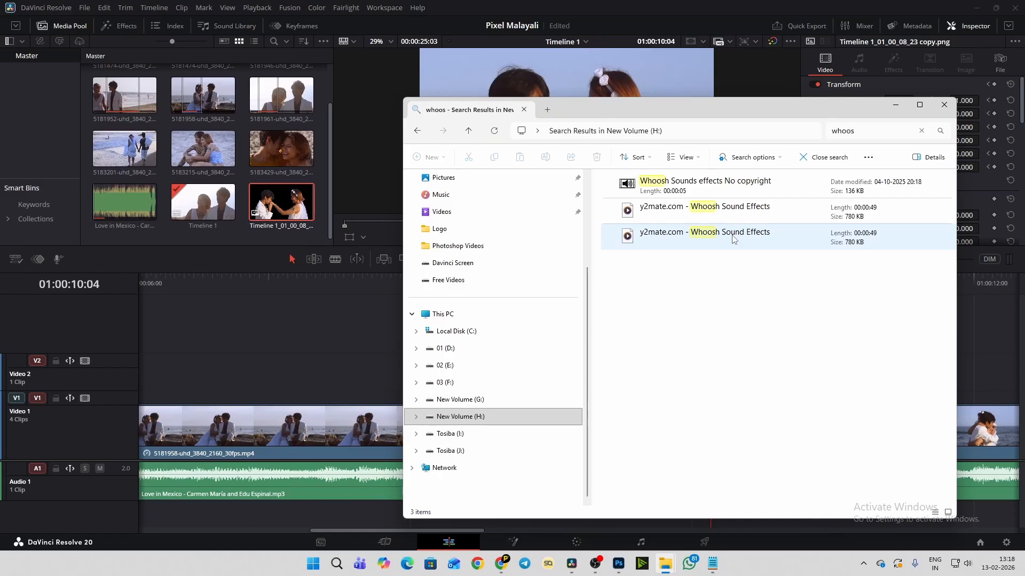
left_click_drag(748, 240, 160, 184)
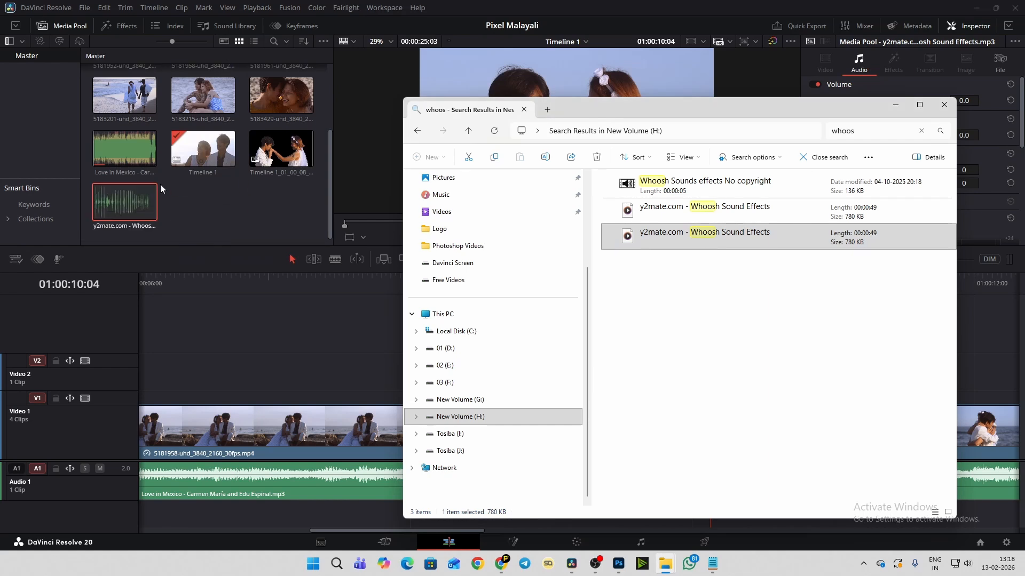
left_click(213, 198)
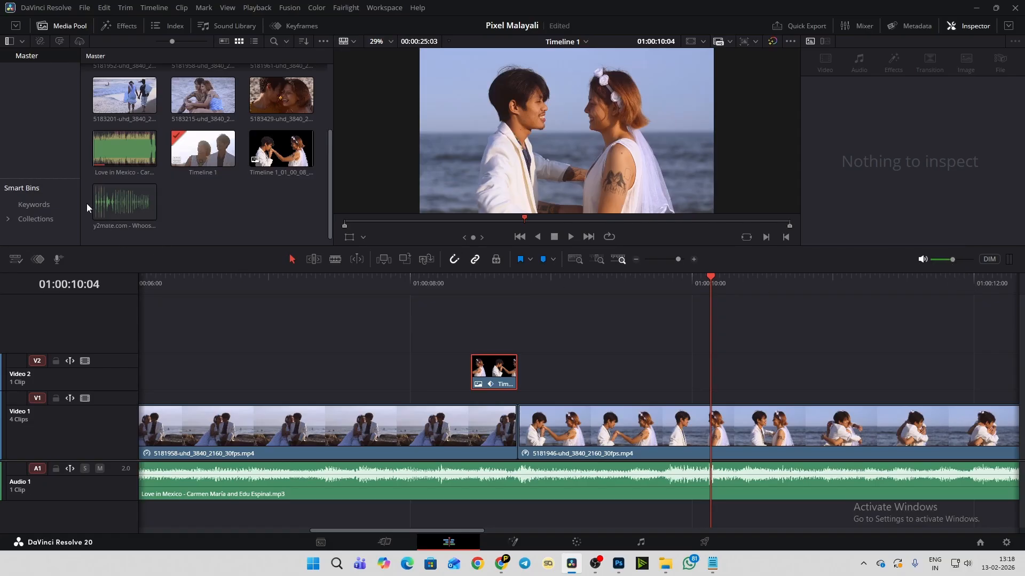
- Listen to the first whoosh in the imported Whoosh Sound Effects file, replaying it from near the beginning
left_click(105, 203)
left_click(337, 222)
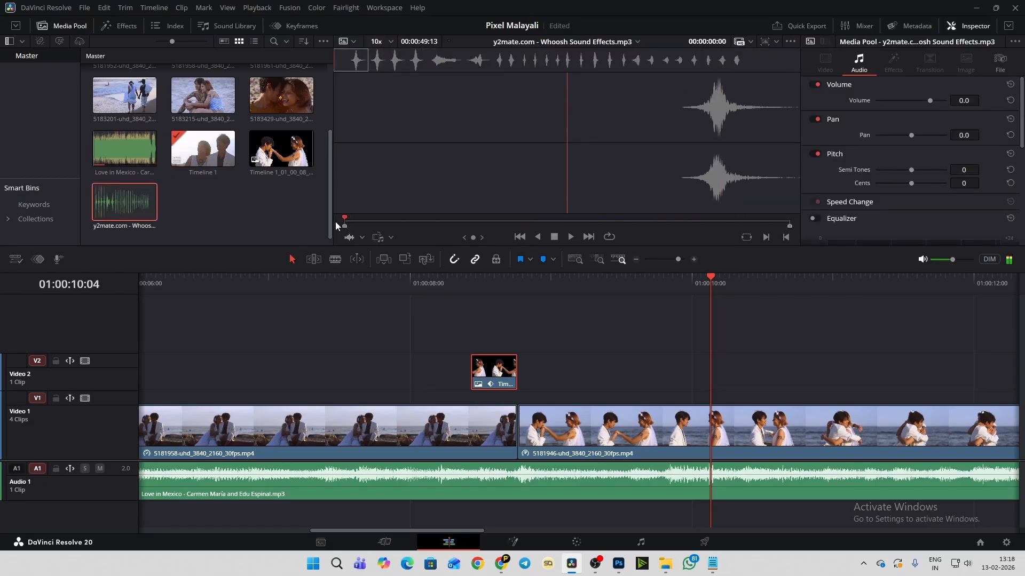
key("space")
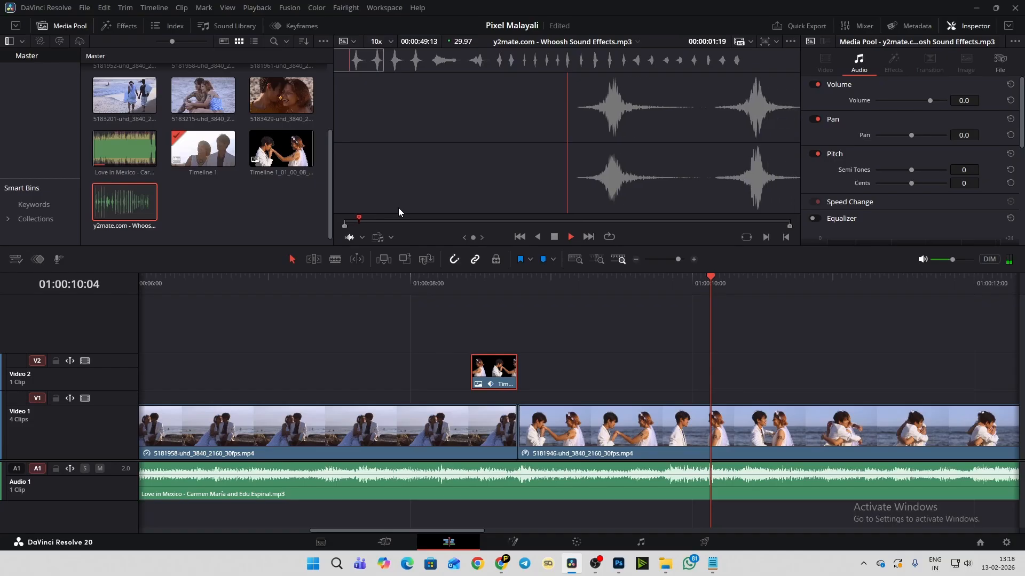
key("space")
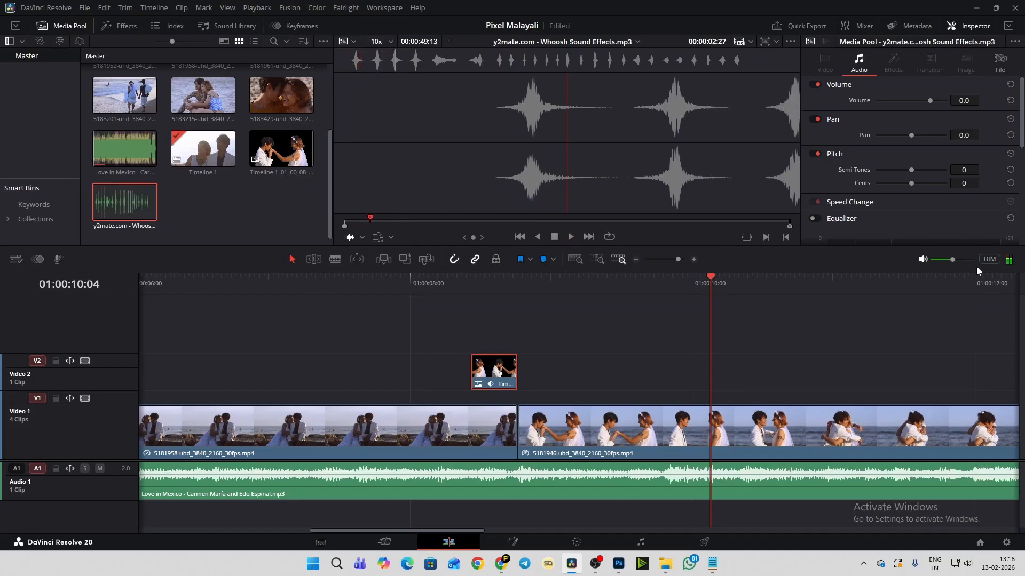
left_click_drag(370, 219, 349, 223)
key("space")
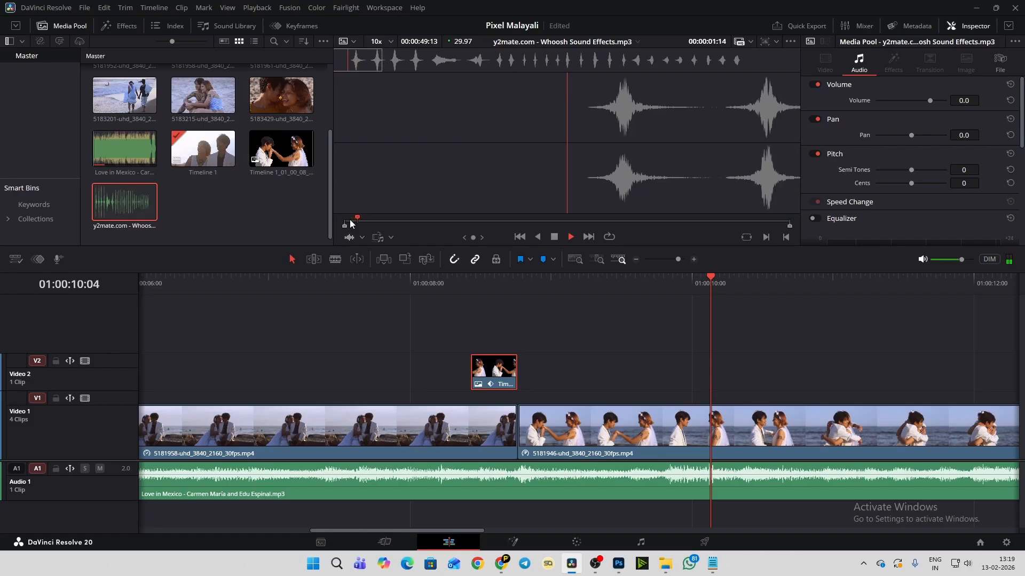
key("space")
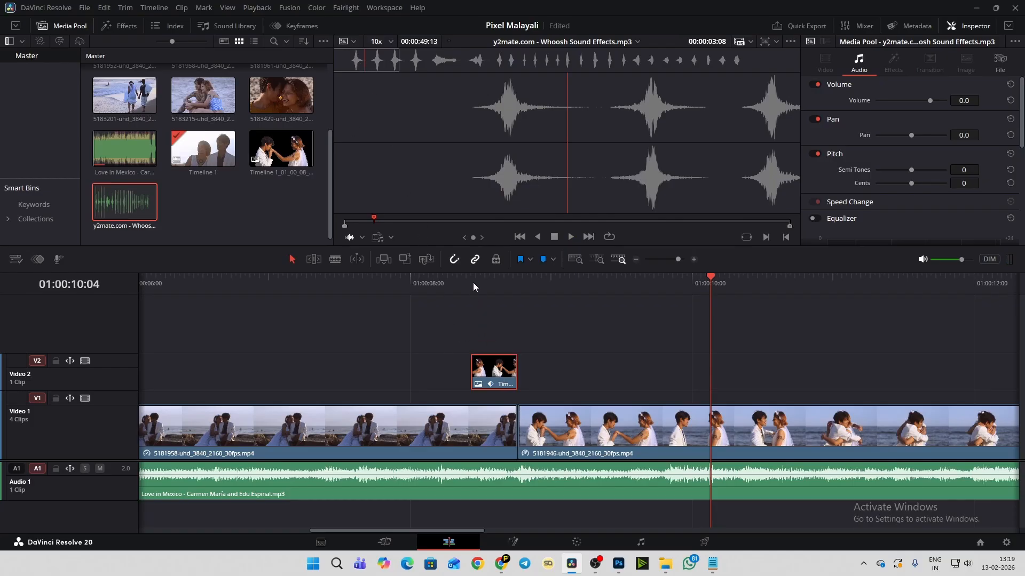
- Play the timeline from 01:00:08:08 through the slide-in, and return the playhead to the cutout's first frame, 01:00:08:13
left_click(447, 277)
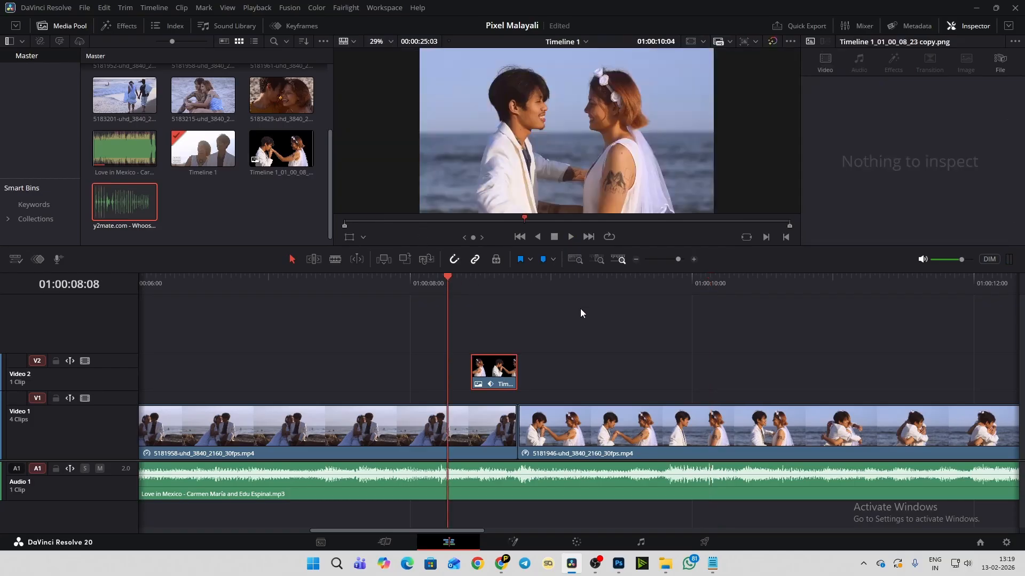
key("space")
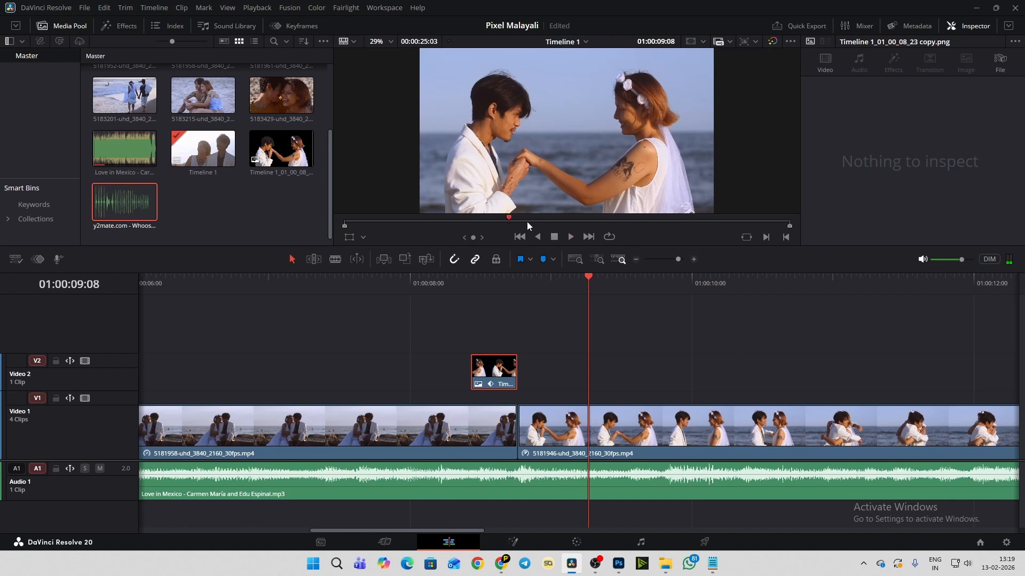
left_click(473, 286)
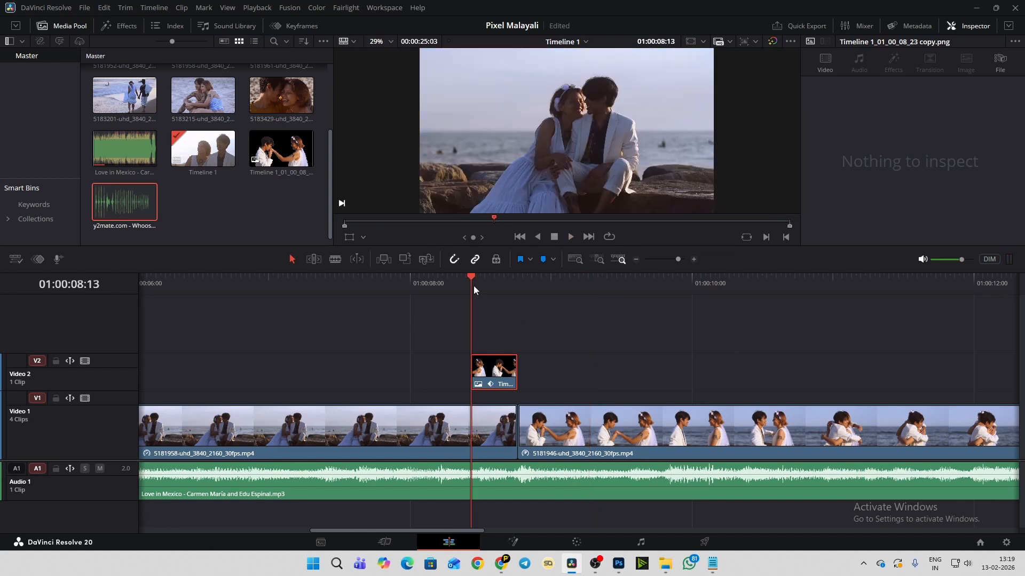
- Turn the monitoring volume fully down and mark the first whoosh in the source file from 00:00:01:24 to 00:00:03:15
left_click(117, 198)
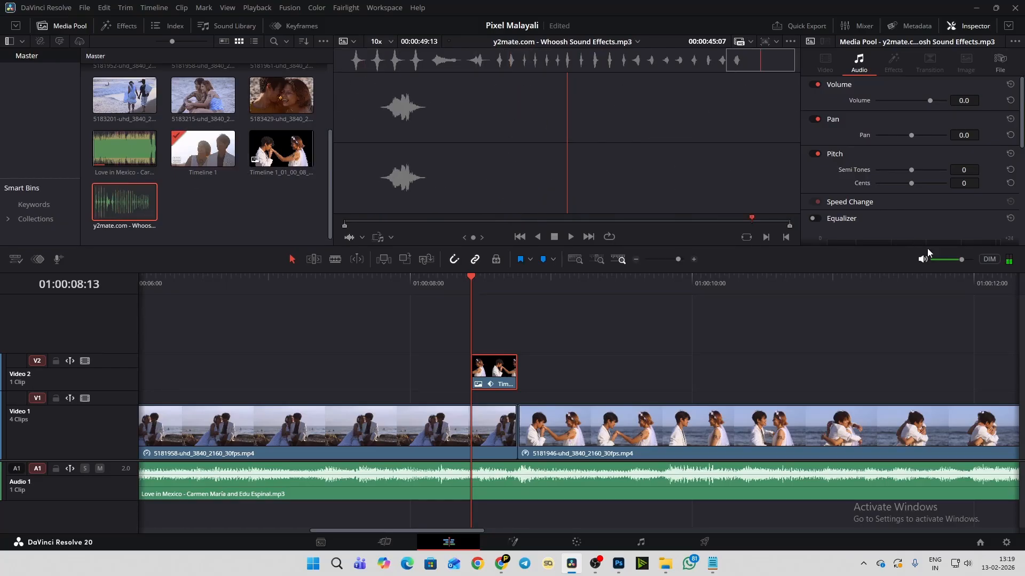
left_click_drag(941, 260, 924, 264)
mouse_move(932, 264)
left_click_drag(355, 61, 351, 65)
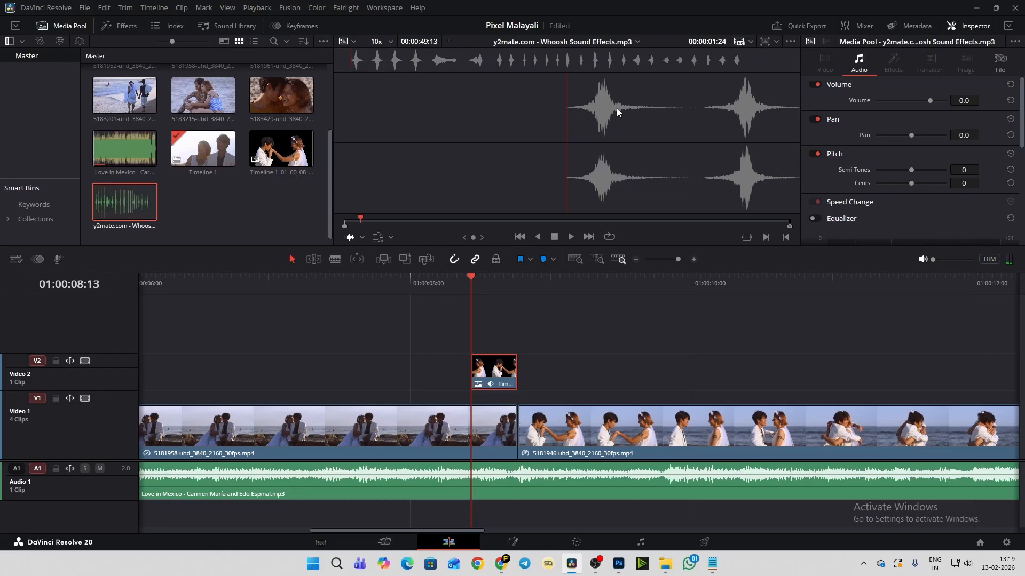
key("i")
left_click(358, 62)
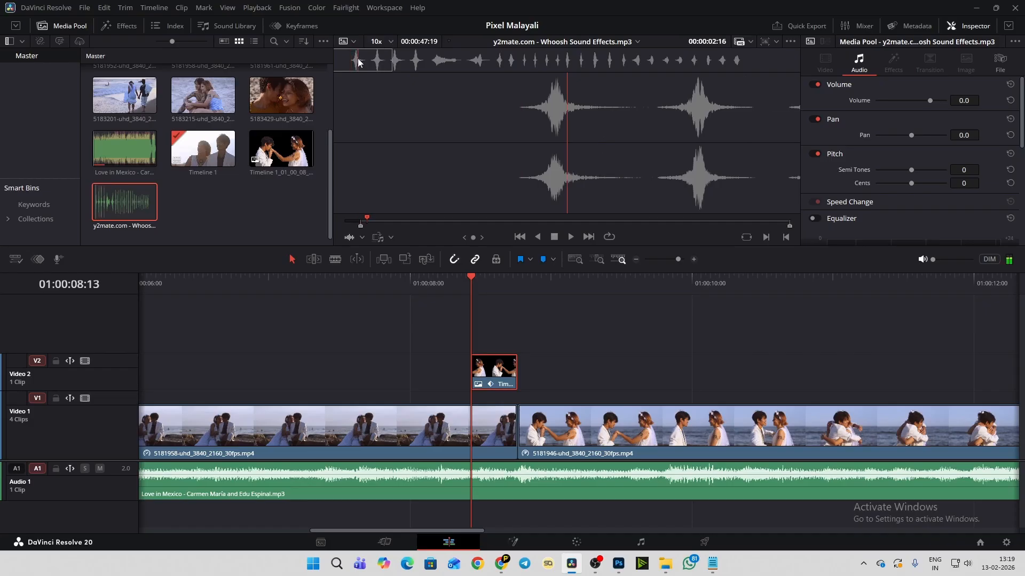
left_click_drag(358, 63, 366, 63)
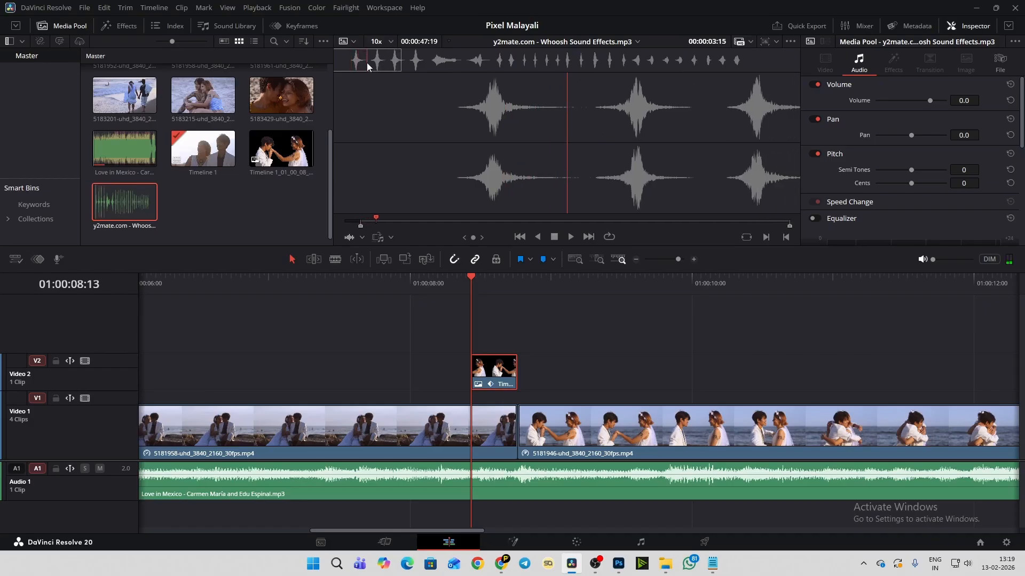
key("o")
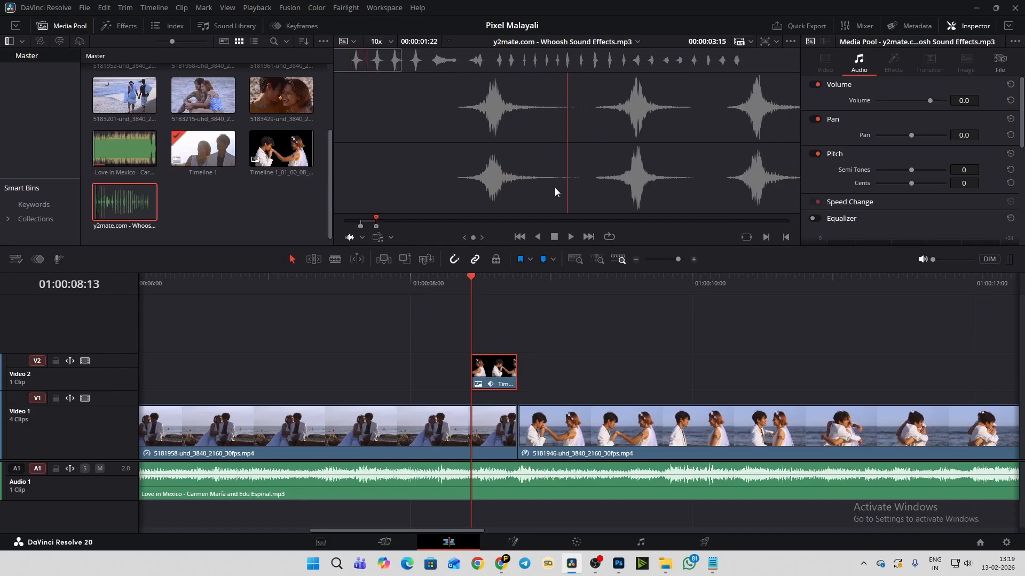
- Try to add the marked whoosh below the music track, and enlarge the timeline's audio track area
left_click_drag(569, 177, 493, 517)
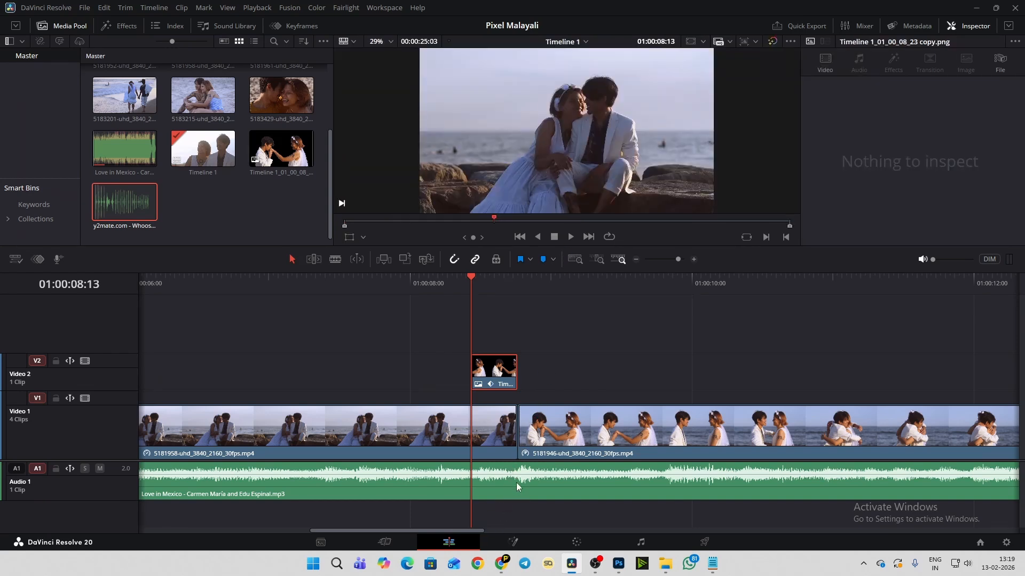
left_click_drag(514, 461, 521, 387)
left_click(446, 489)
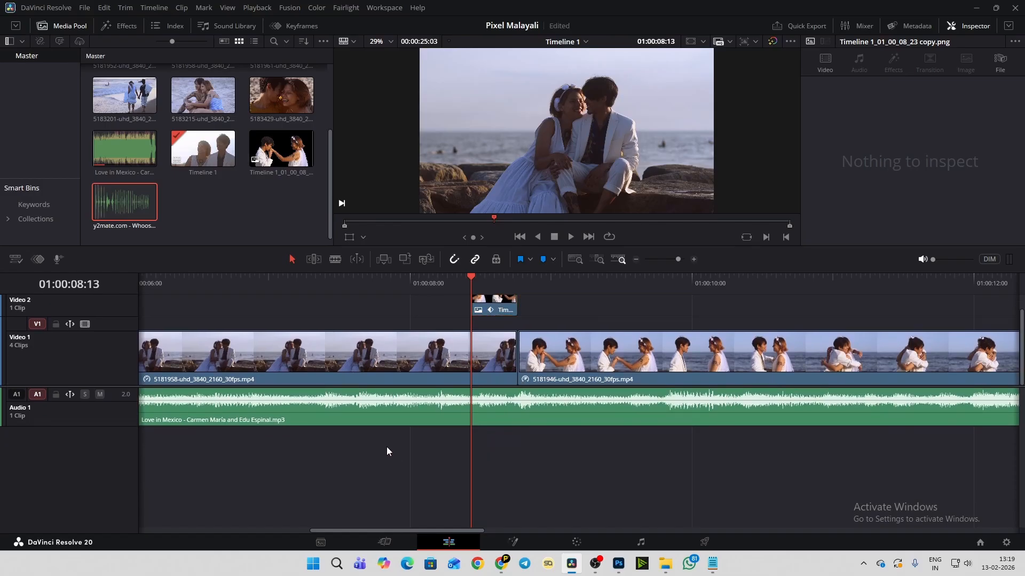
- Enable the A1 source patch, place the marked whoosh on a new Audio 2 track from about 01:00:08:01, and save the project
left_click(16, 395)
double_click(135, 201)
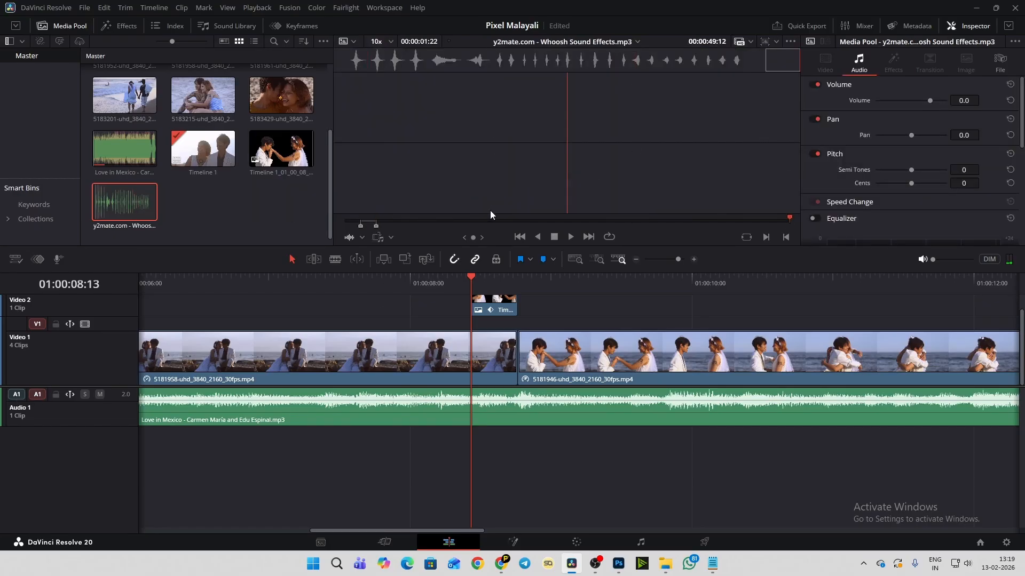
left_click_drag(557, 183, 412, 450)
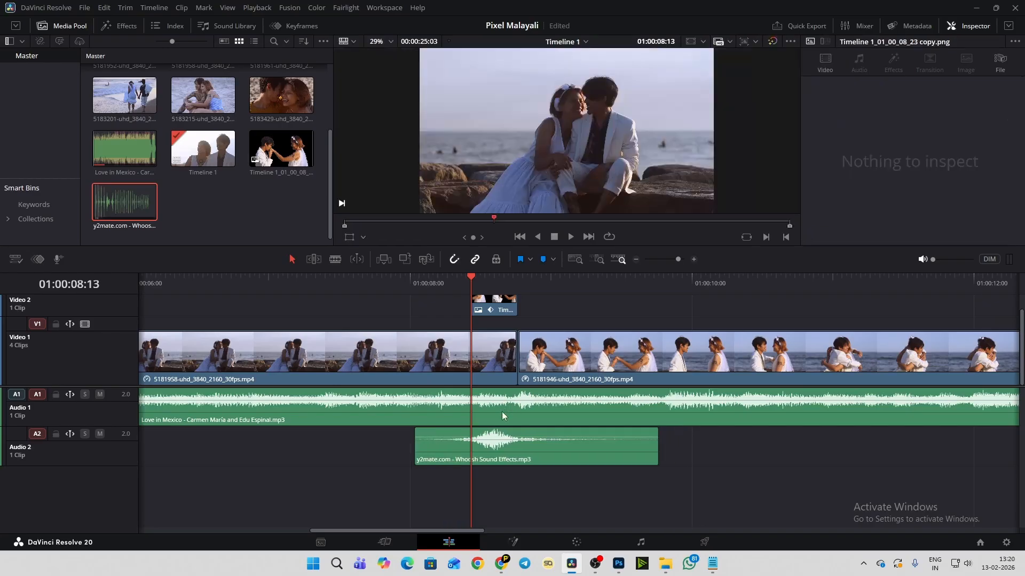
key("ctrl+s")
- Zoom the timeline out around the whoosh clip, and make the video tracks shorter and the audio tracks taller
left_click(508, 451)
scroll(699, 453, "down", 2)
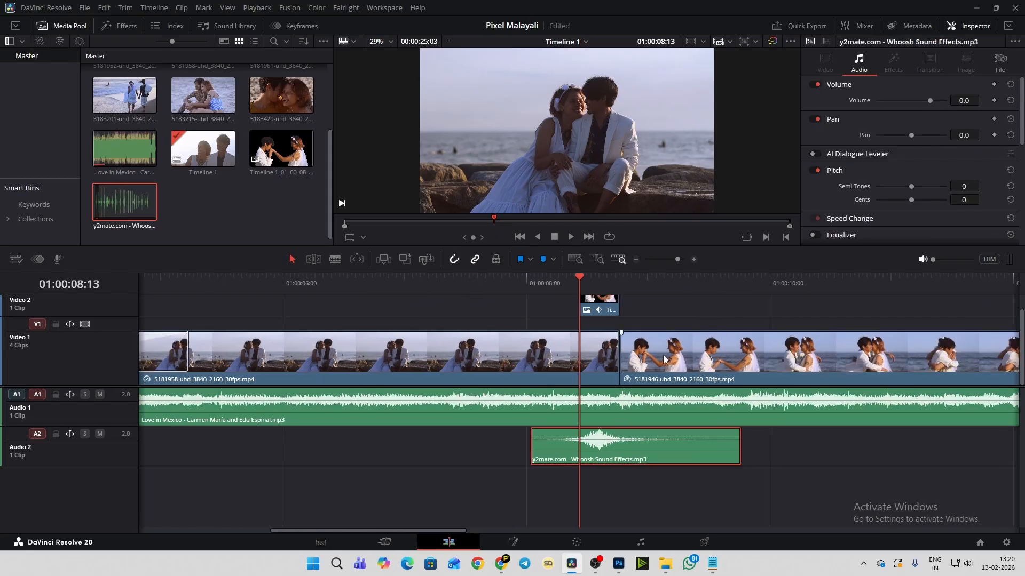
scroll(663, 360, "down", 2)
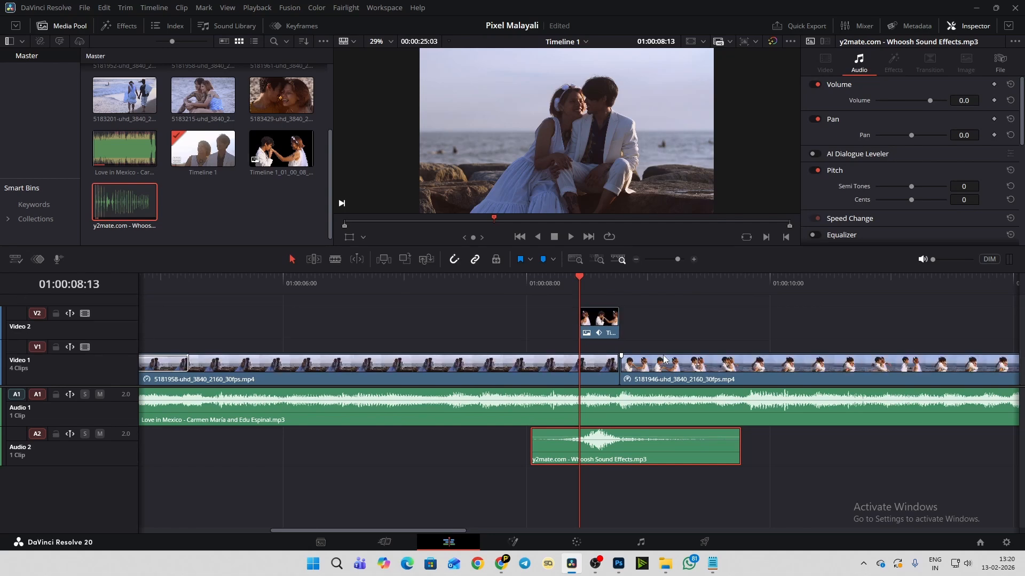
scroll(663, 360, "down", 2)
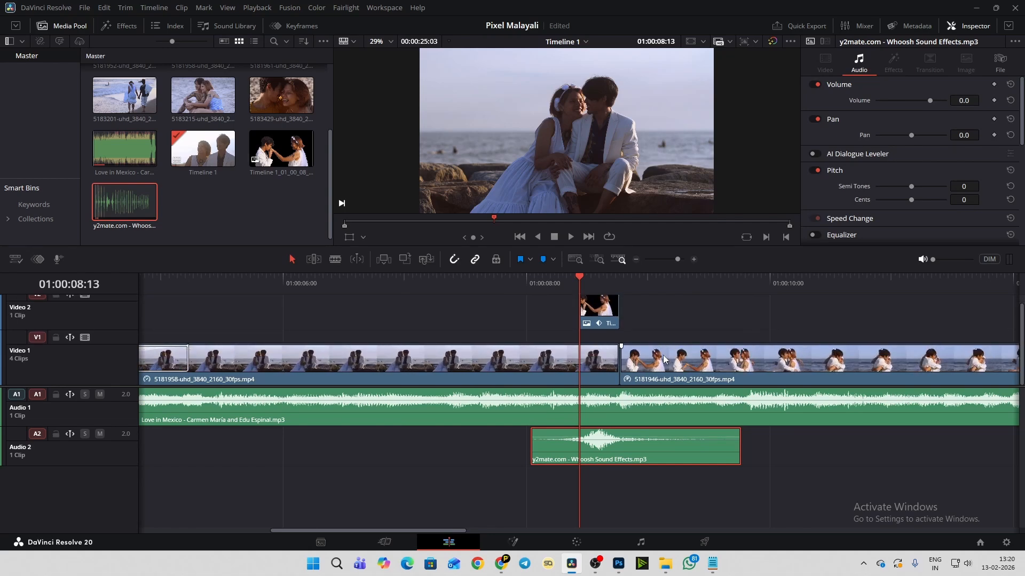
scroll(663, 360, "down", 3)
scroll(663, 360, "up", 2)
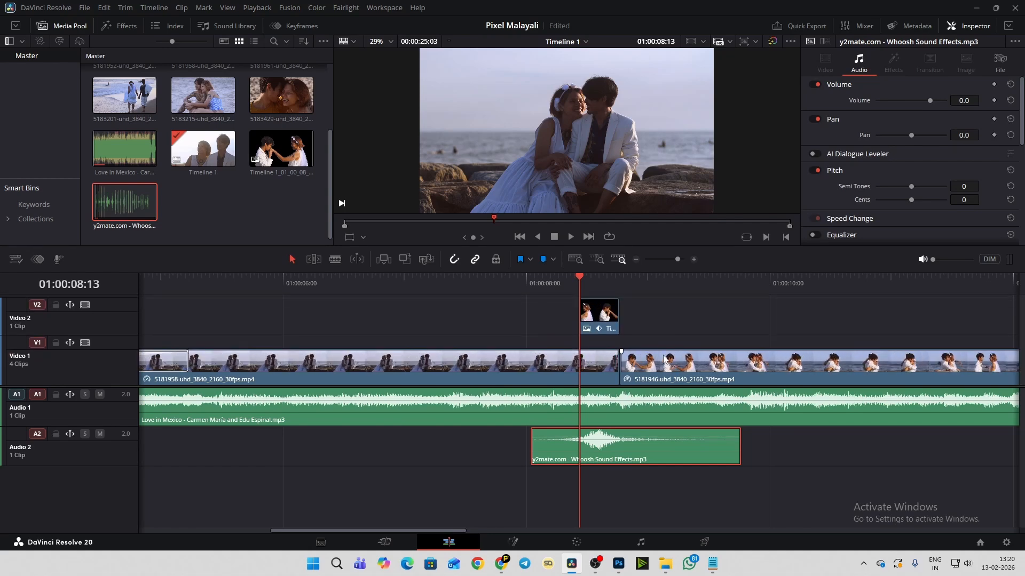
scroll(650, 419, "up", 2)
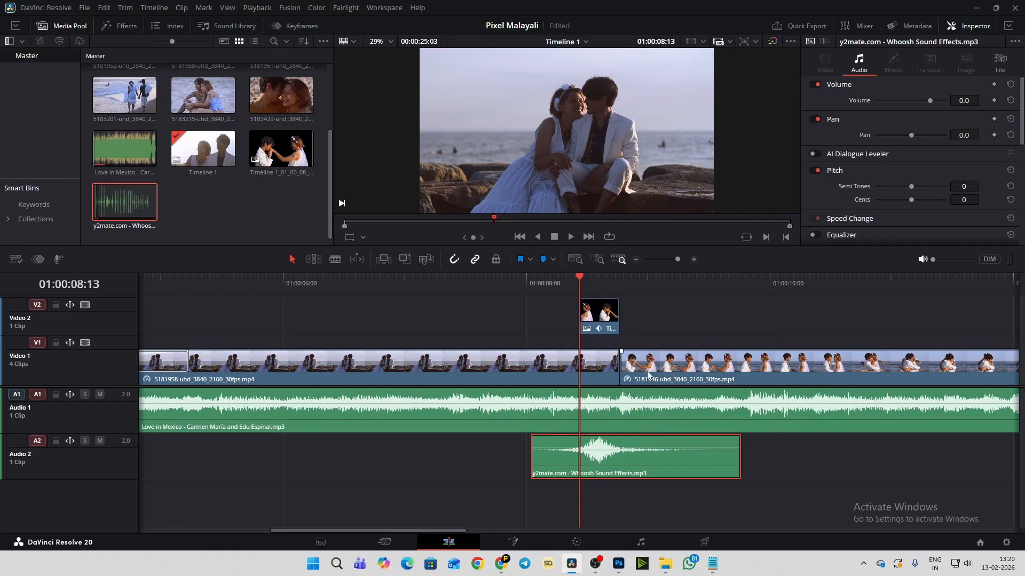
scroll(648, 374, "up", 1)
scroll(648, 372, "up", 1)
scroll(647, 372, "down", 1)
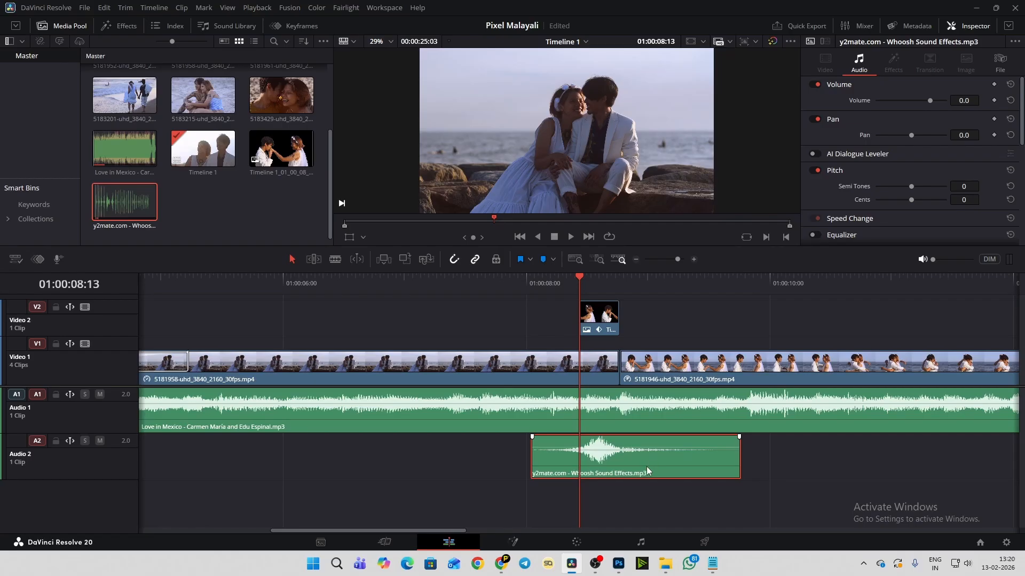
- Deselect the whoosh clip and play the timeline from its start at 01:00:08:01 through the slide-in
left_click(658, 489)
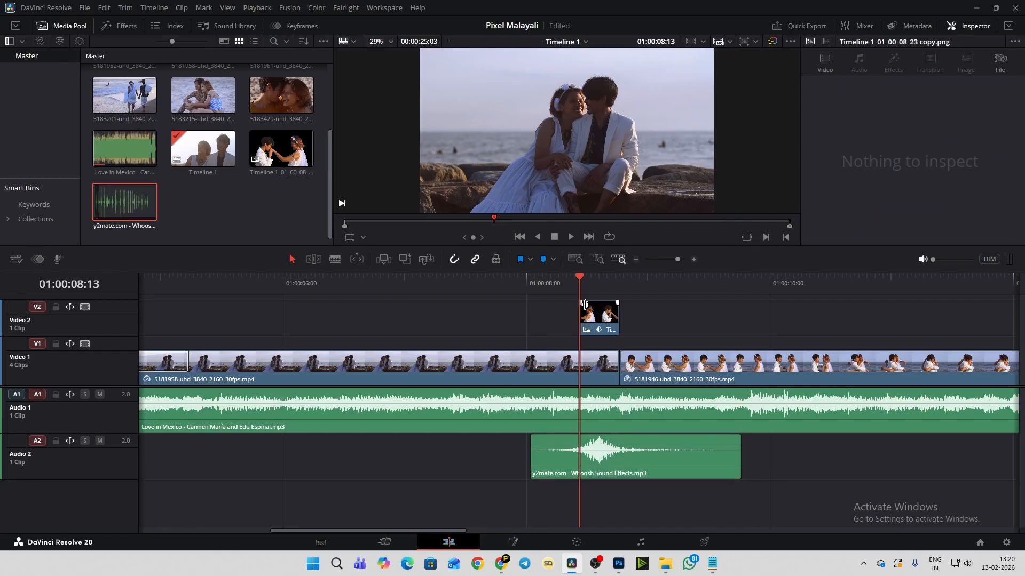
left_click(533, 283)
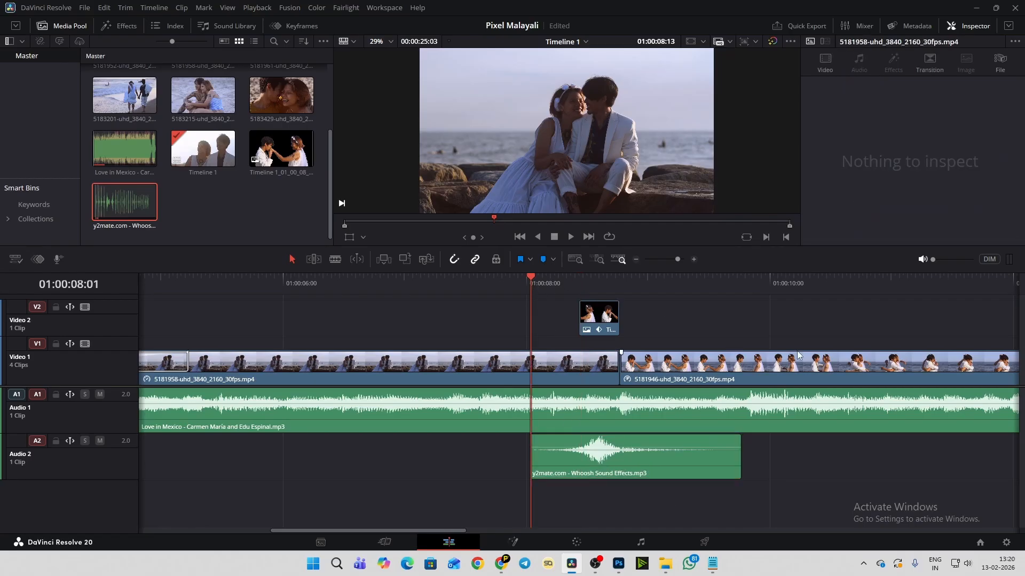
key("space")
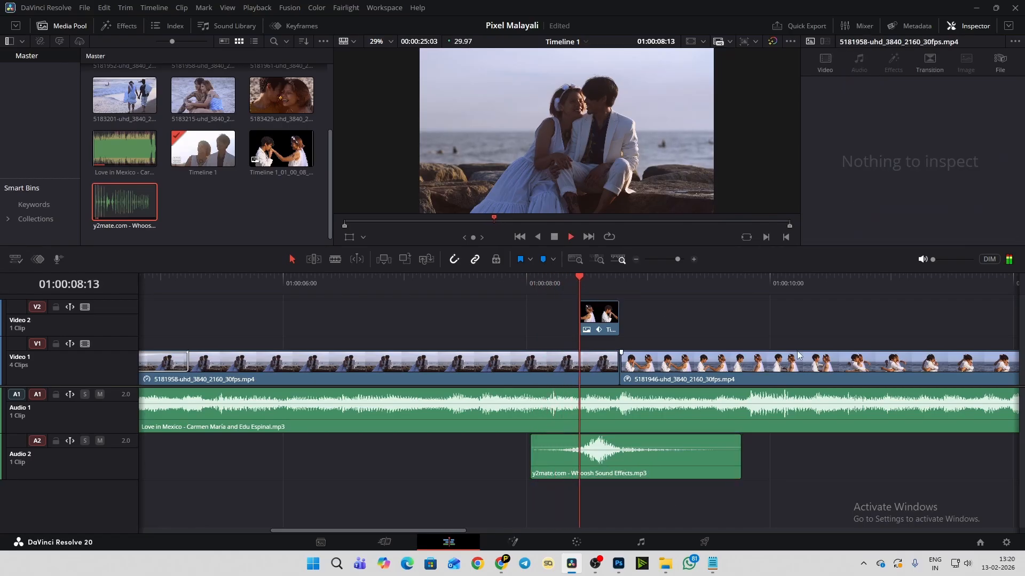
- Raise the timeline's monitoring volume to a bit above halfway, replaying the slide-in with its whoosh from just before 01:00:08:00 to judge it
left_click(952, 260)
left_click(502, 283)
key("space")
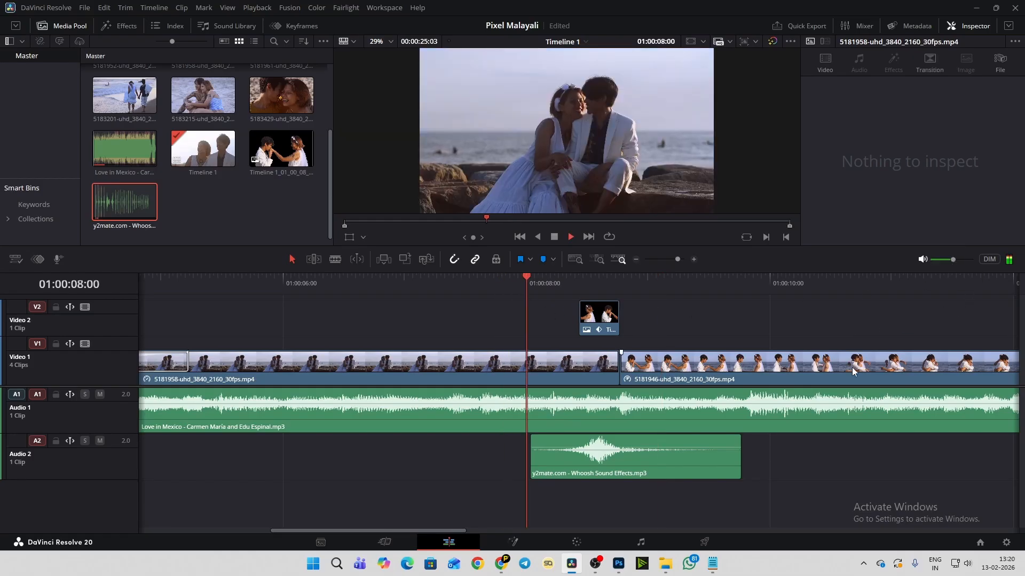
key("space")
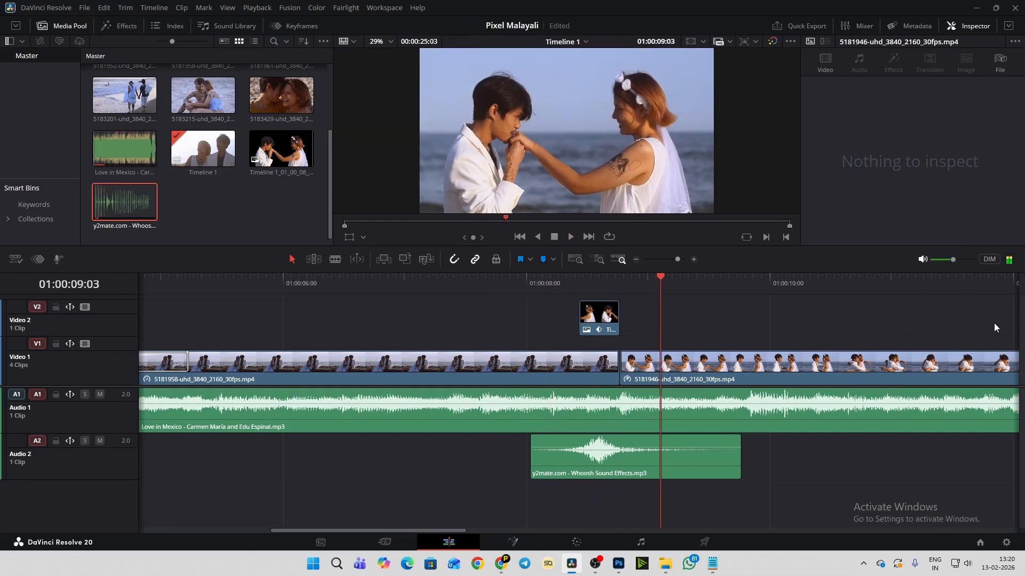
left_click(960, 260)
left_click(510, 283)
key("space")
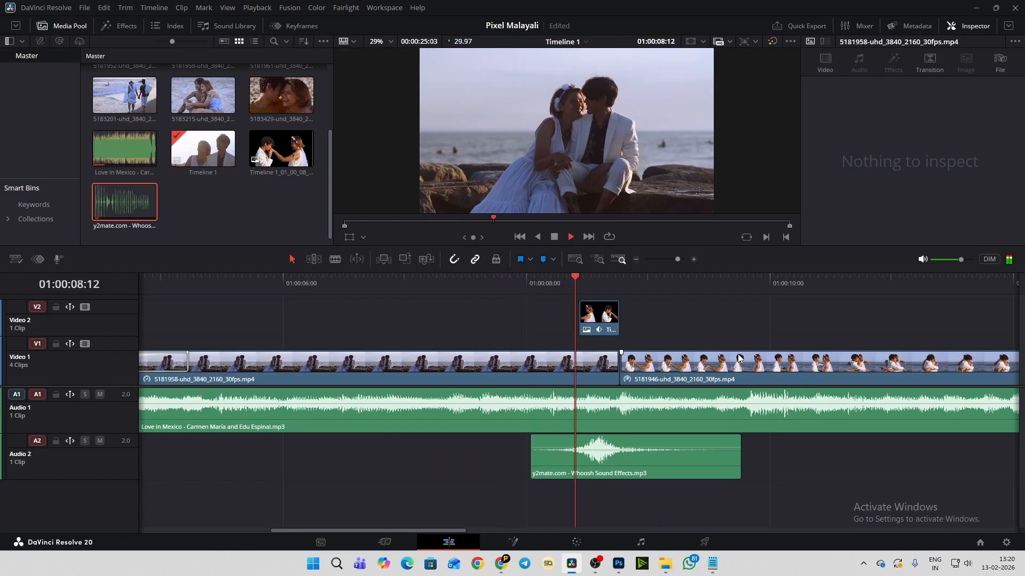
key("space")
left_click(954, 259)
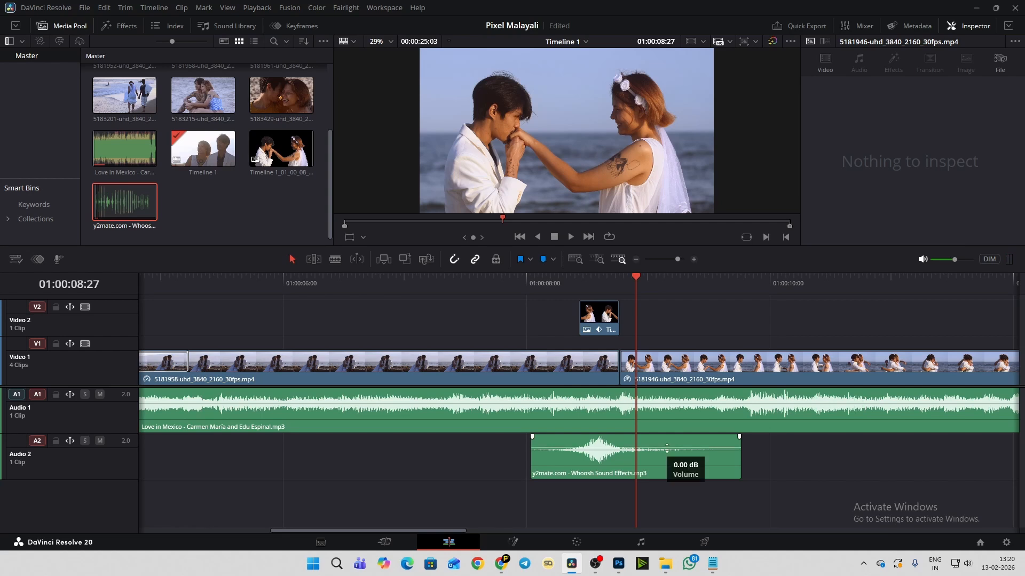
- Raise the volume of the whoosh clip on Audio 2 to 7.7 dB
left_click(688, 470)
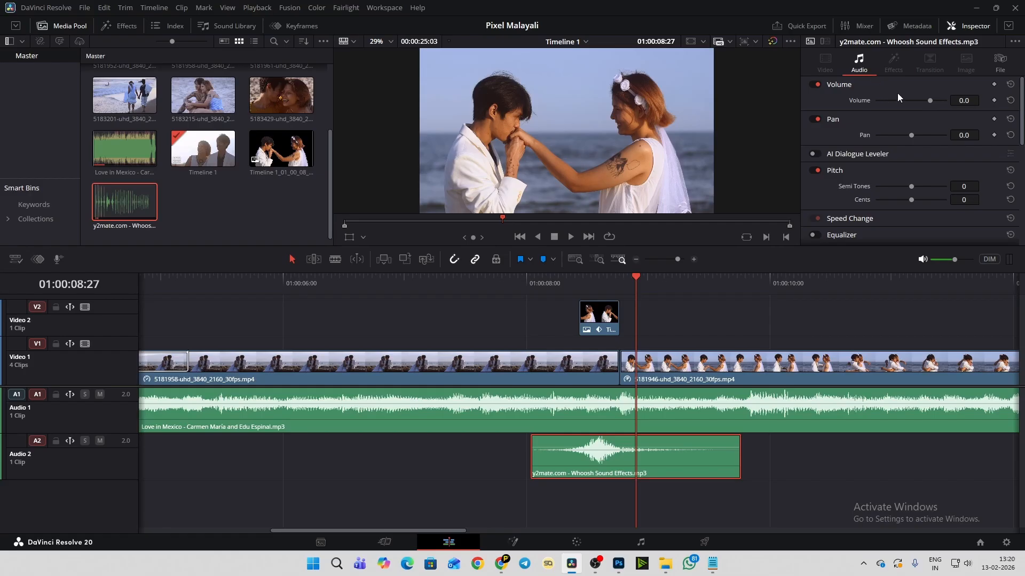
left_click(930, 99)
left_click_drag(931, 99, 934, 100)
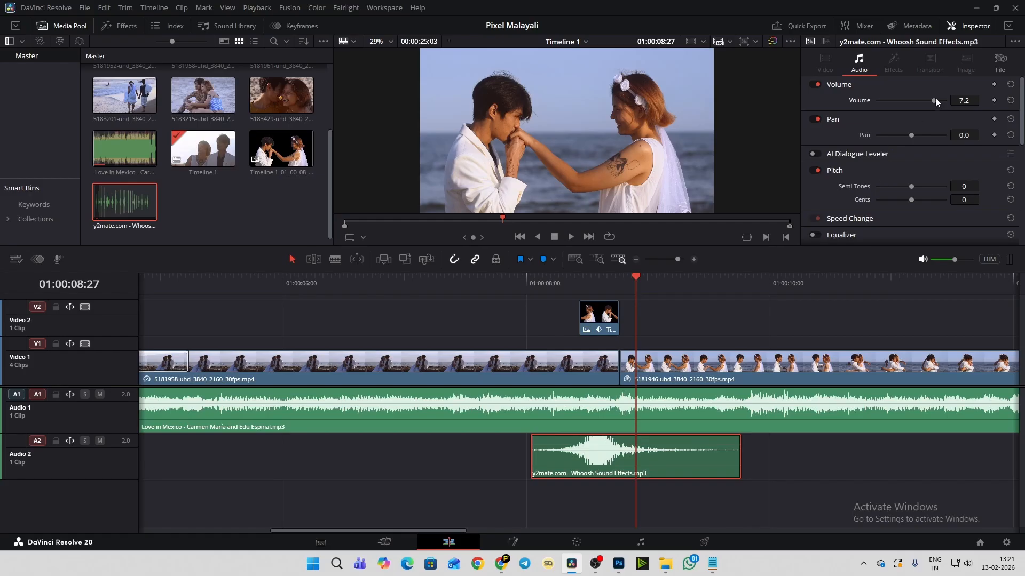
left_click_drag(935, 98, 933, 101)
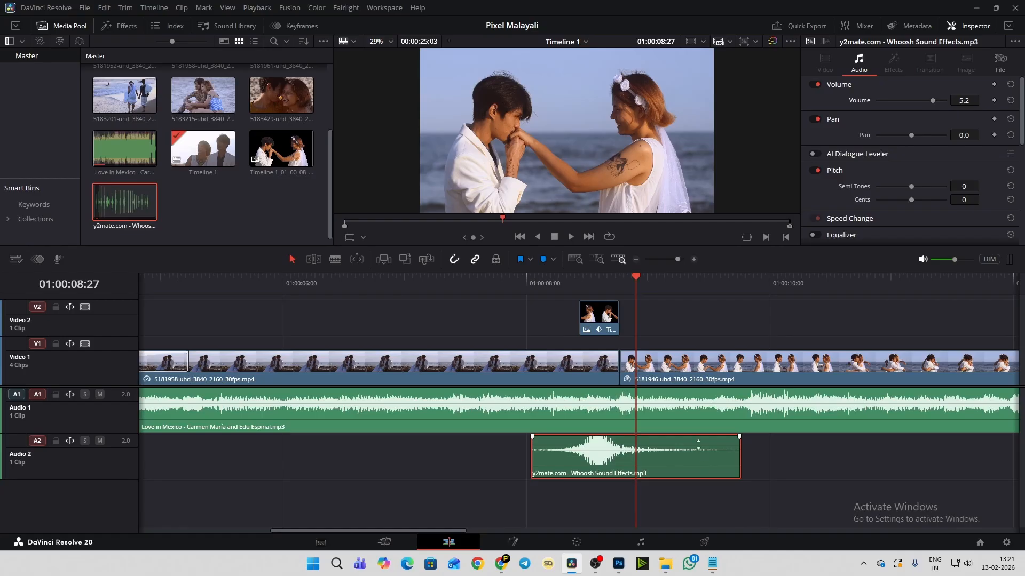
mouse_move(693, 446)
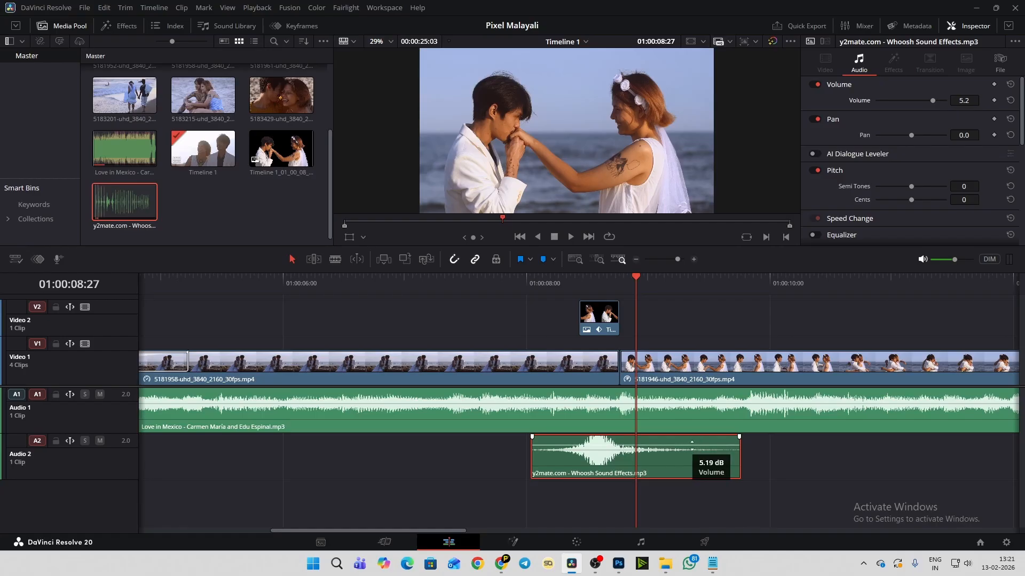
left_click_drag(692, 446, 692, 445)
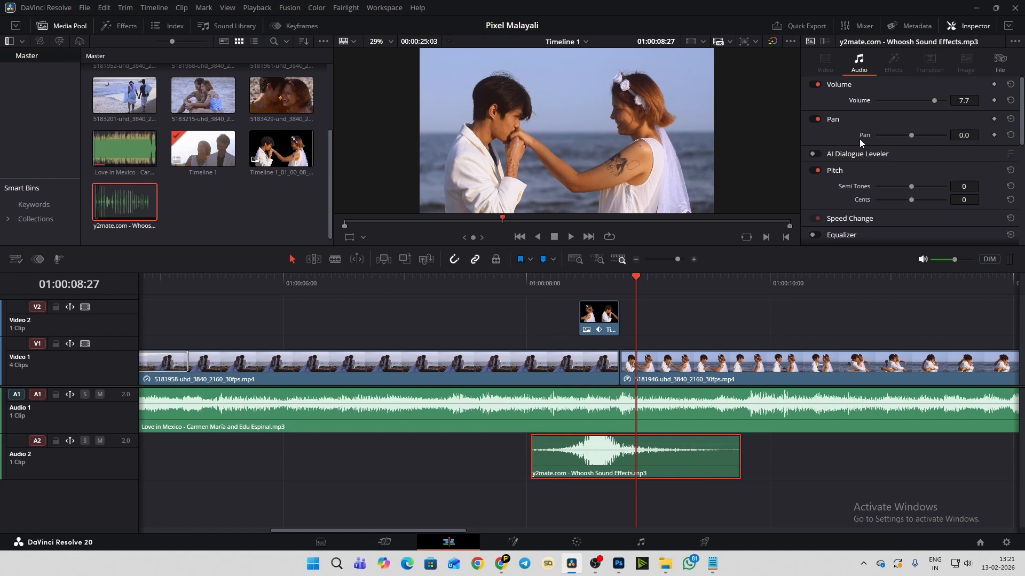
- Play the slide-in from before the whoosh clip and again from its start to judge the louder sound against the music
mouse_move(602, 476)
left_click(508, 276)
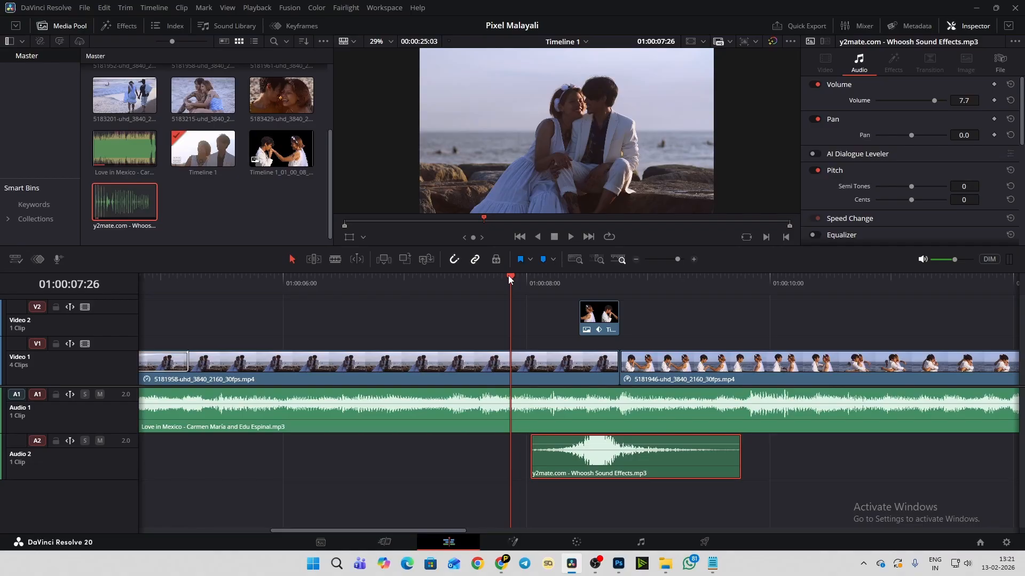
left_click(364, 285)
key("space")
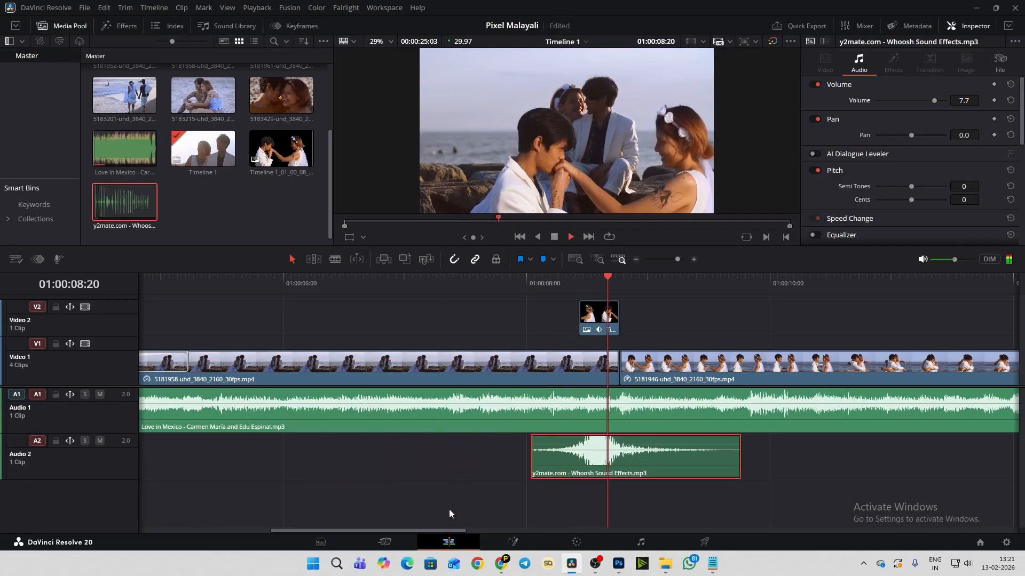
key("space")
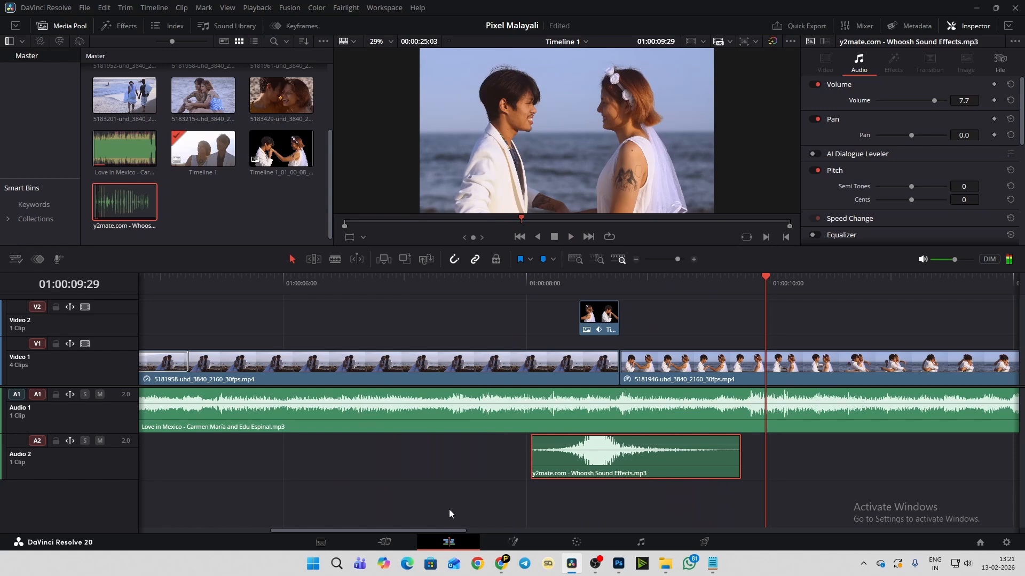
left_click(534, 278)
key("space")
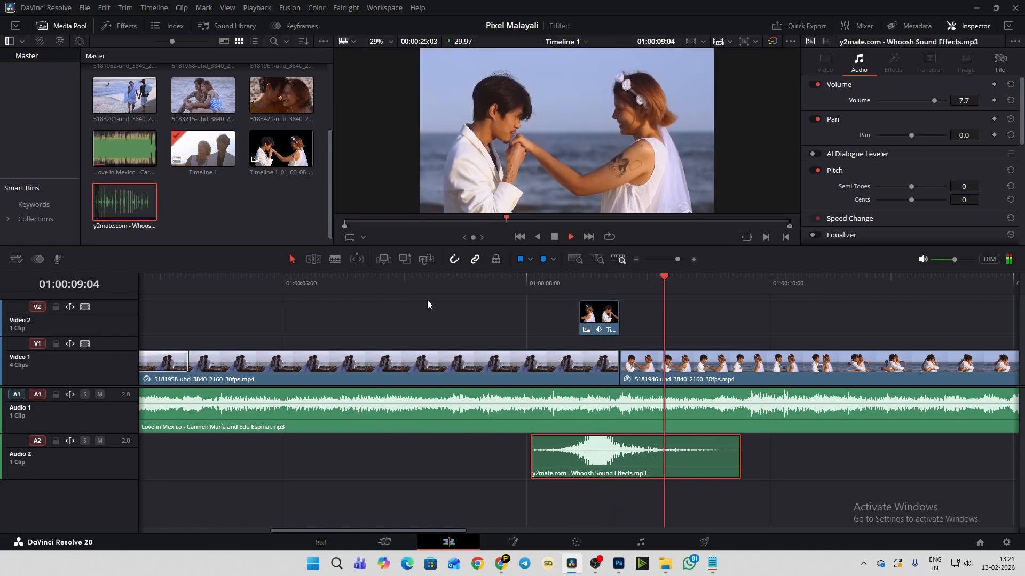
key("space")
- Extend the end of the cutout PNG clip on Video 2 one frame past the cut, and check the frames at 01:00:08:23 and 01:00:08:24
scroll(629, 324, "up", 1)
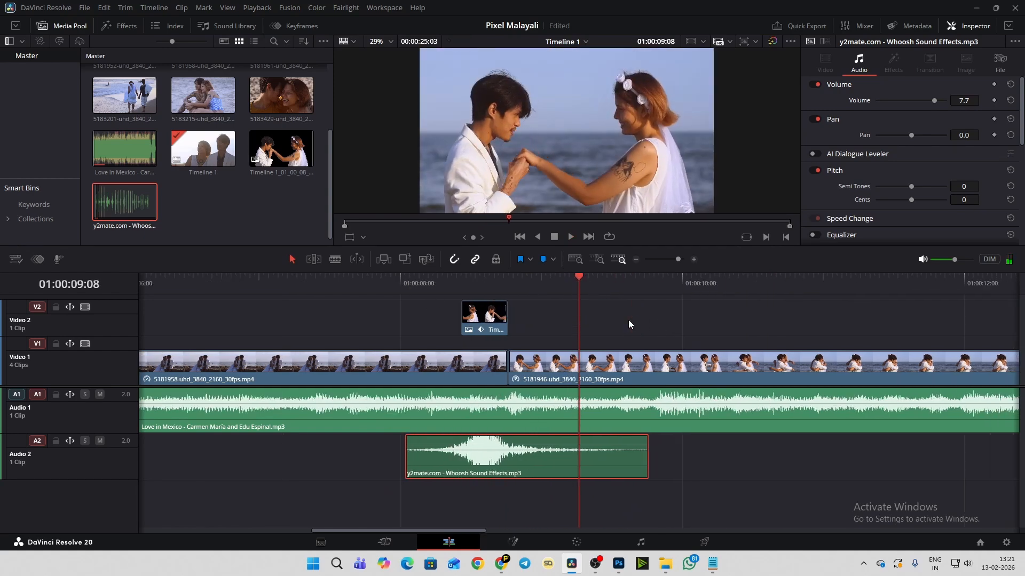
scroll(629, 324, "up", 3)
left_click(451, 281)
scroll(459, 298, "up", 2)
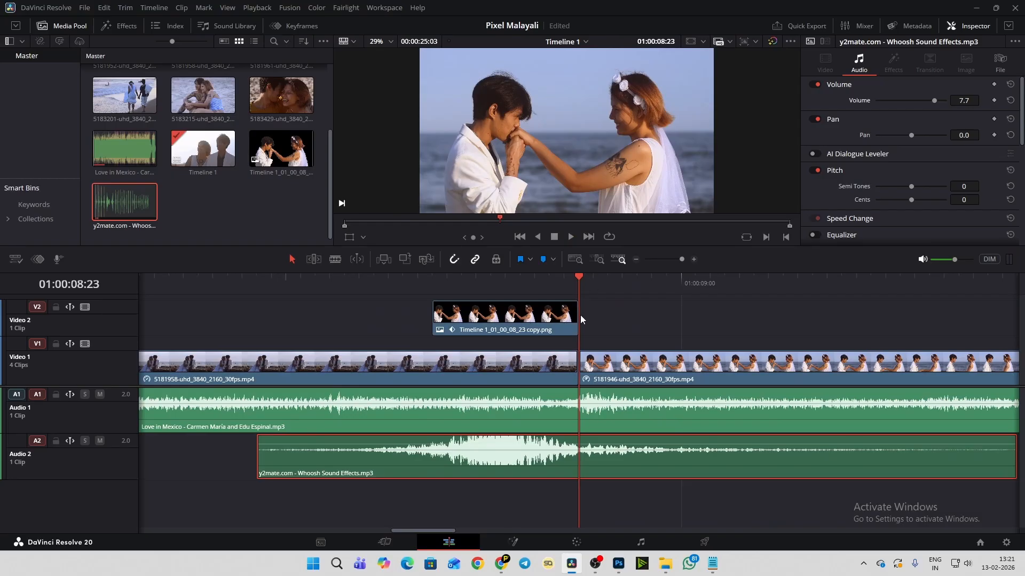
scroll(598, 317, "up", 1)
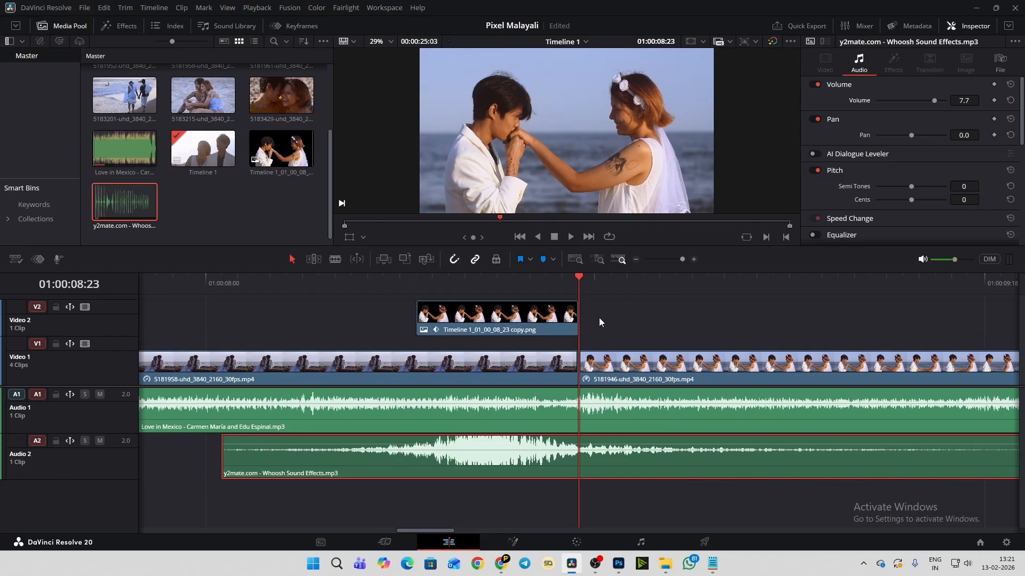
left_click(606, 361)
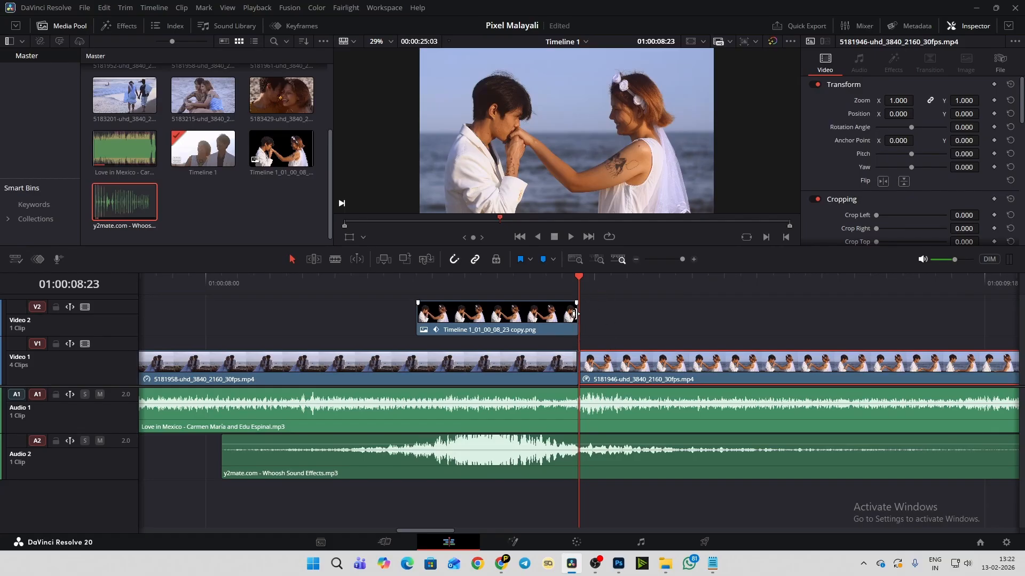
left_click_drag(580, 315, 594, 315)
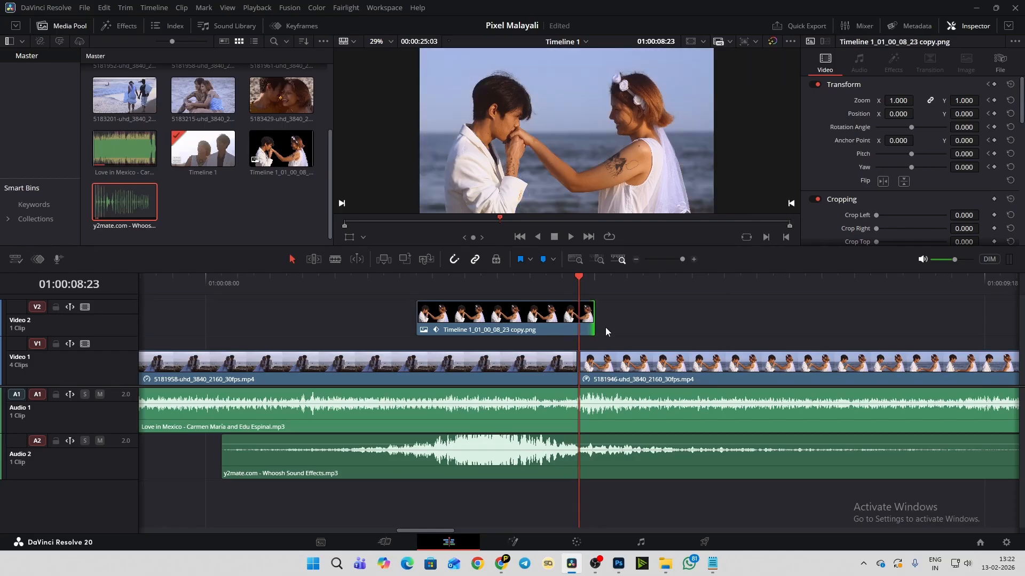
left_click(590, 282)
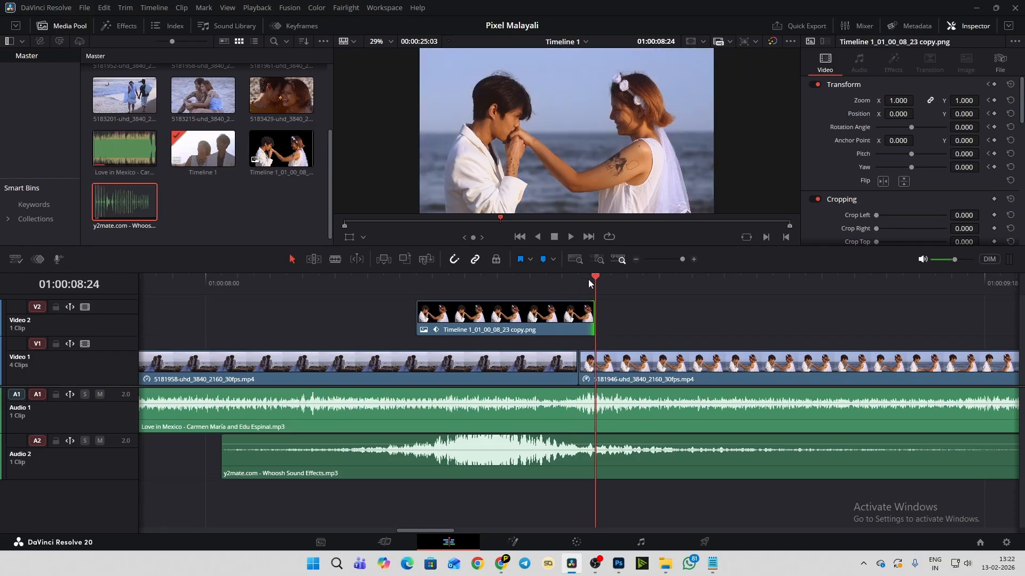
left_click(578, 278)
- Play the extended cutout transition twice with the whoosh, starting before the cutout and running into the 5181946 clip
scroll(623, 328, "down", 1)
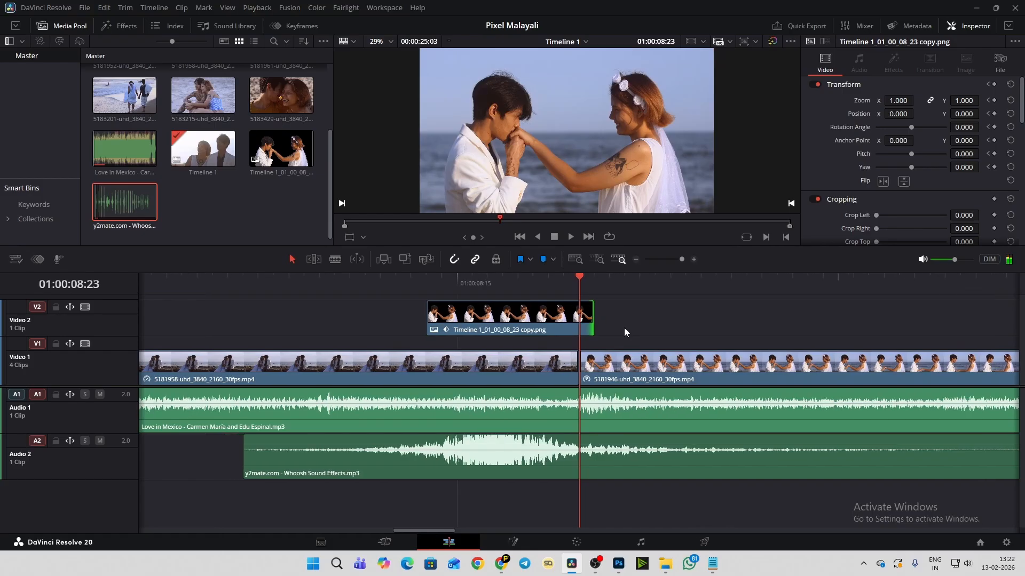
scroll(625, 332, "down", 4)
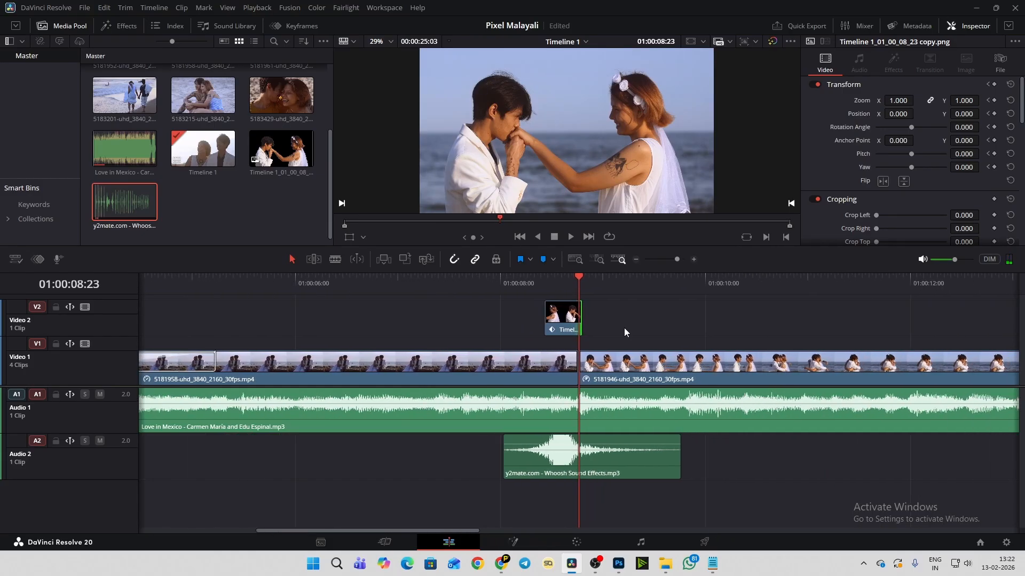
left_click(452, 281)
key("space")
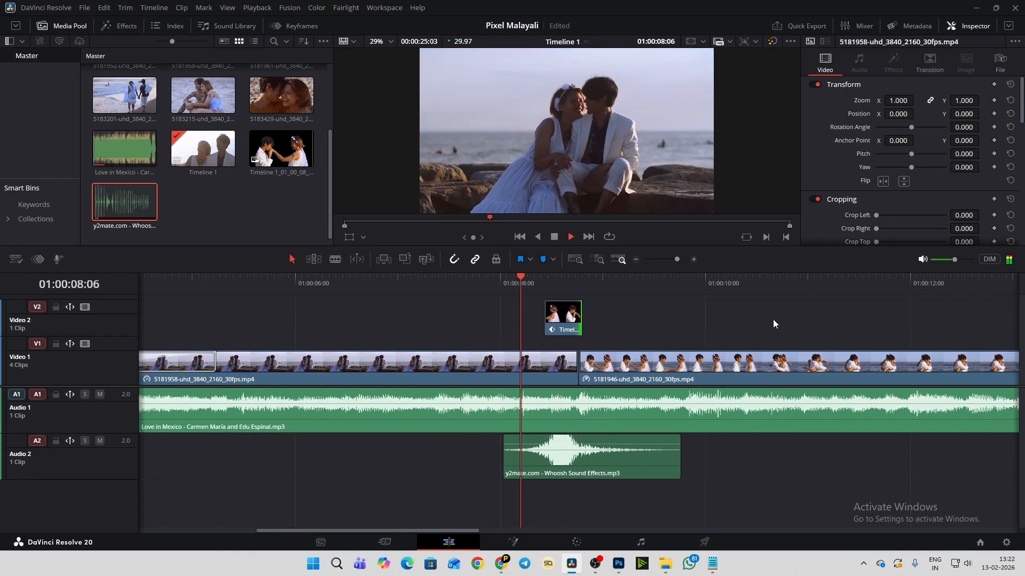
key("space")
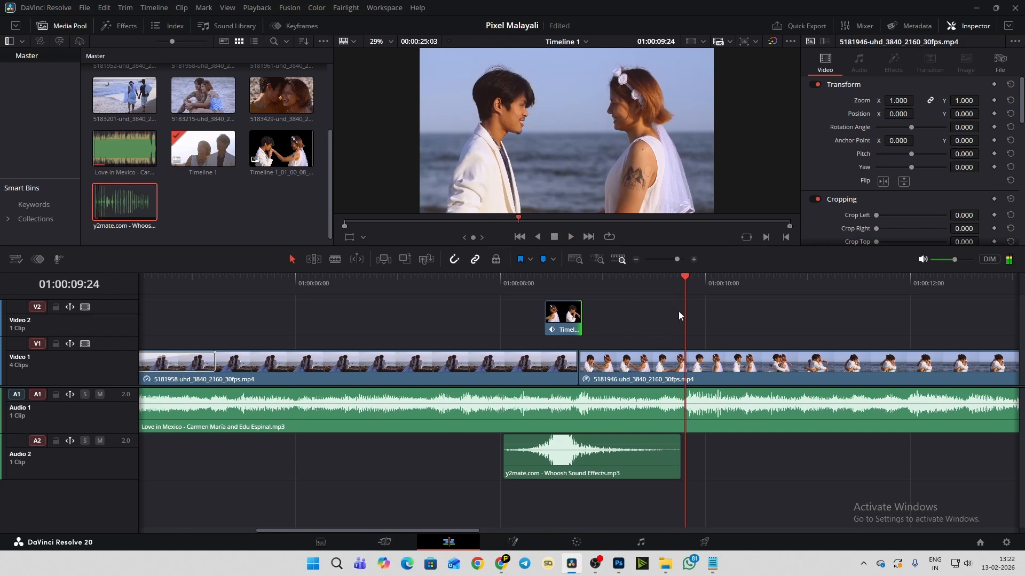
left_click(514, 287)
key("space")
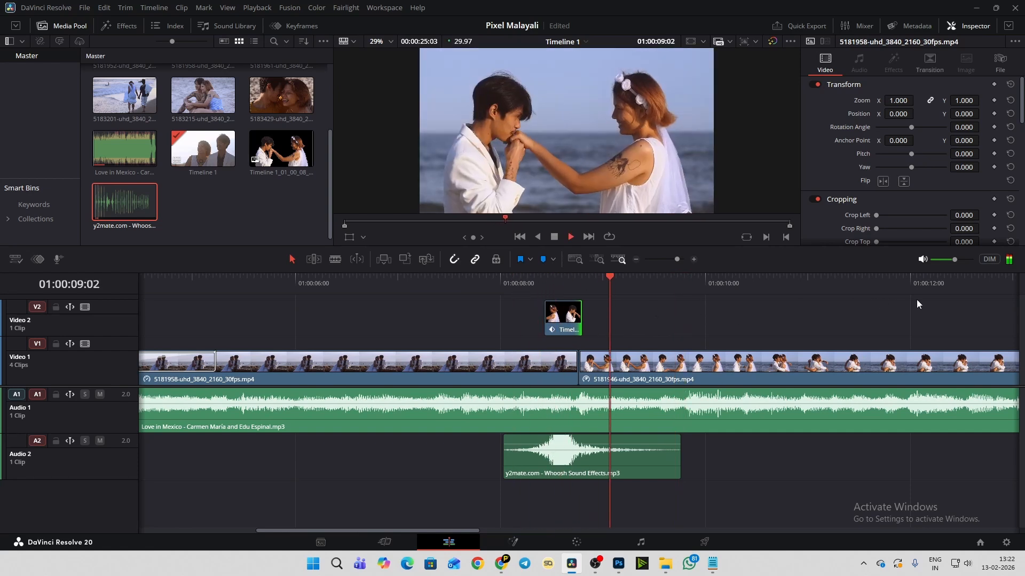
key("space")
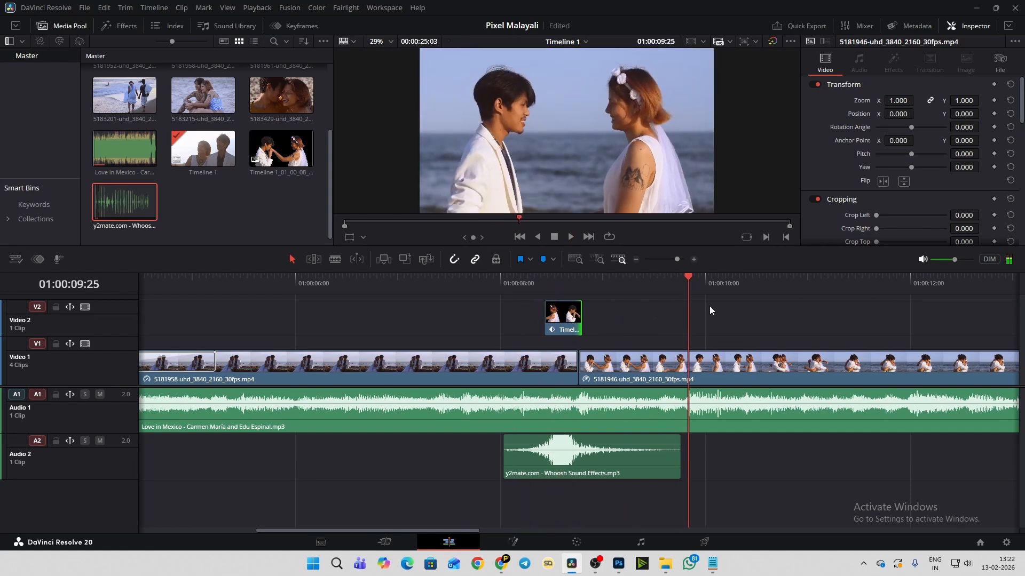
- Examine the slide-in at 01:00:08:15 and 01:00:08:18, and replay it several times to check its timing against the whoosh peak
left_click(551, 279)
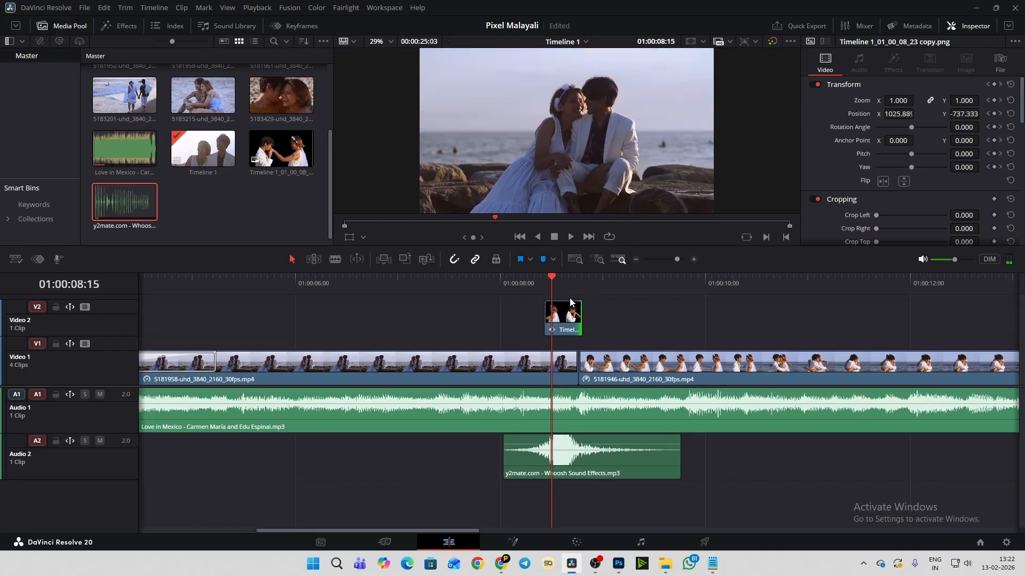
left_click(563, 286)
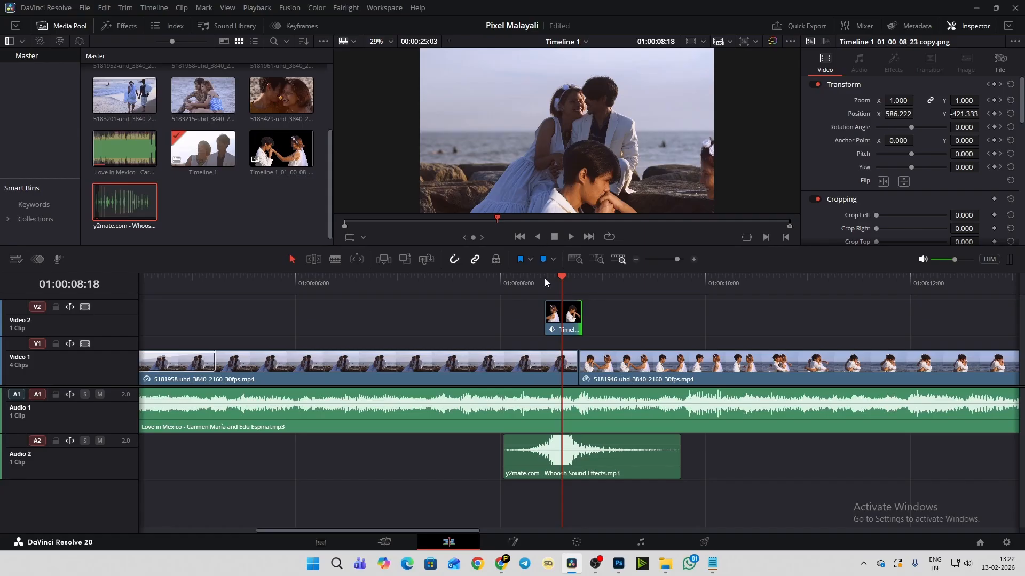
left_click(522, 280)
key("space")
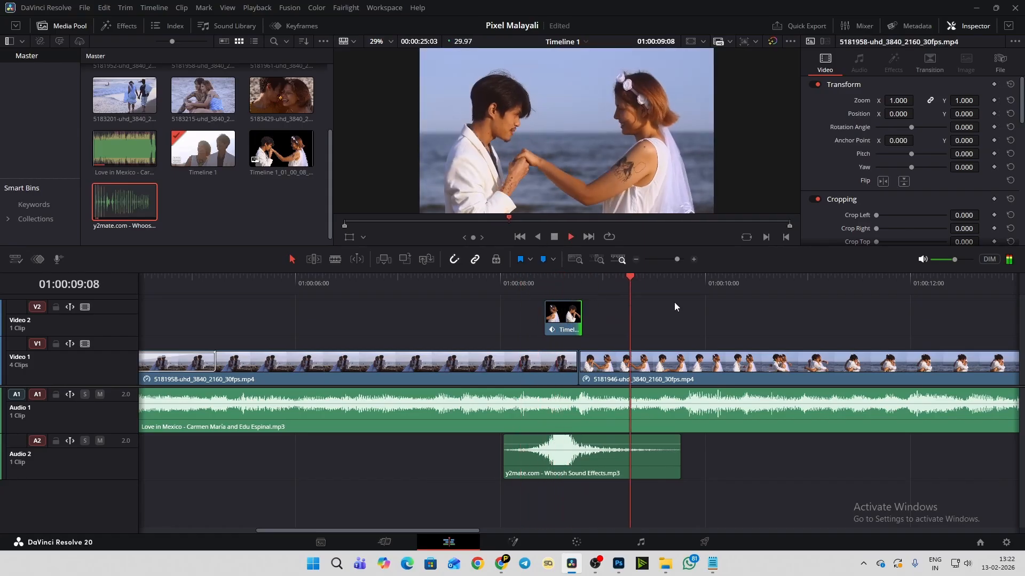
left_click(511, 281)
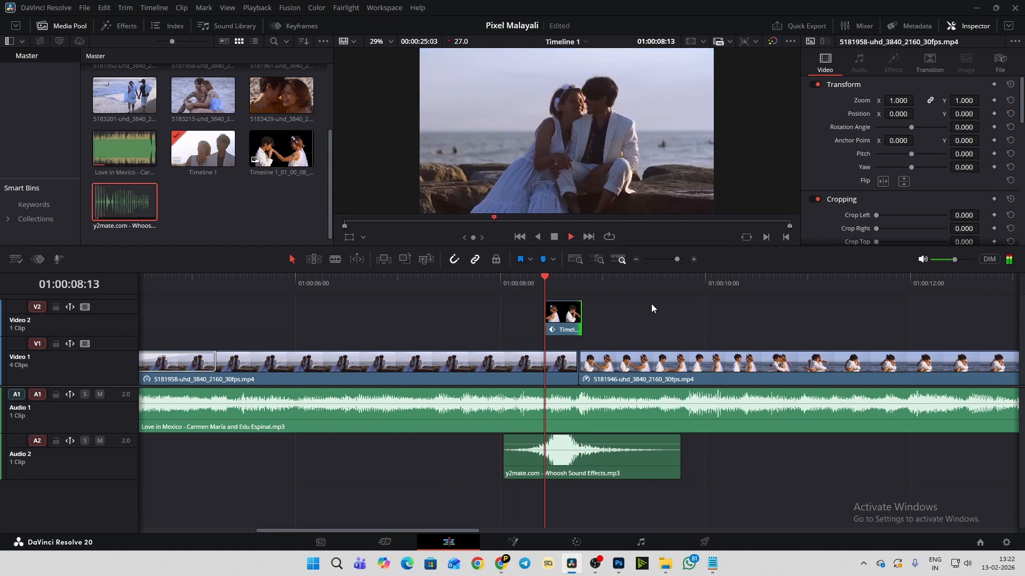
left_click(527, 282)
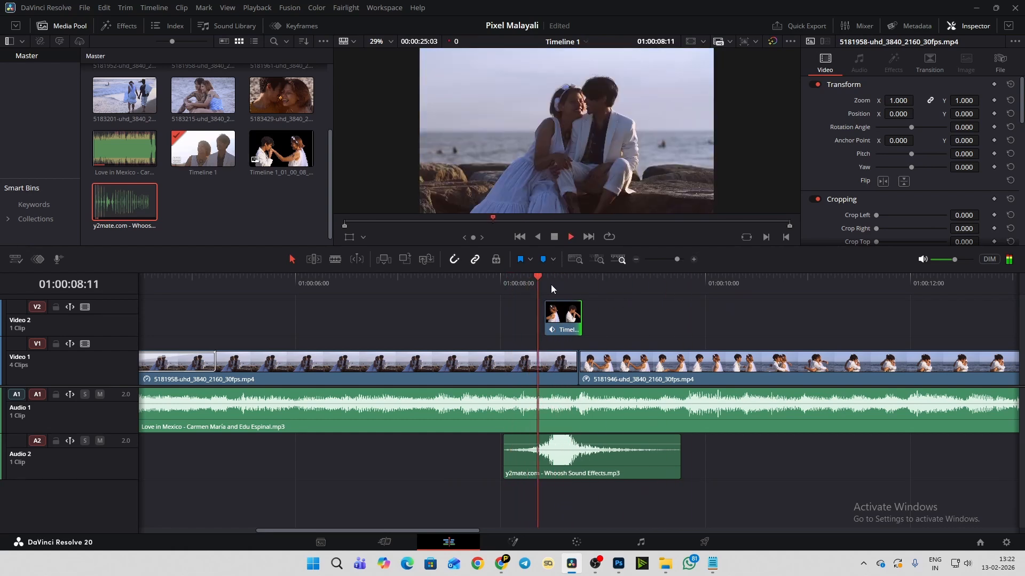
left_click(551, 284)
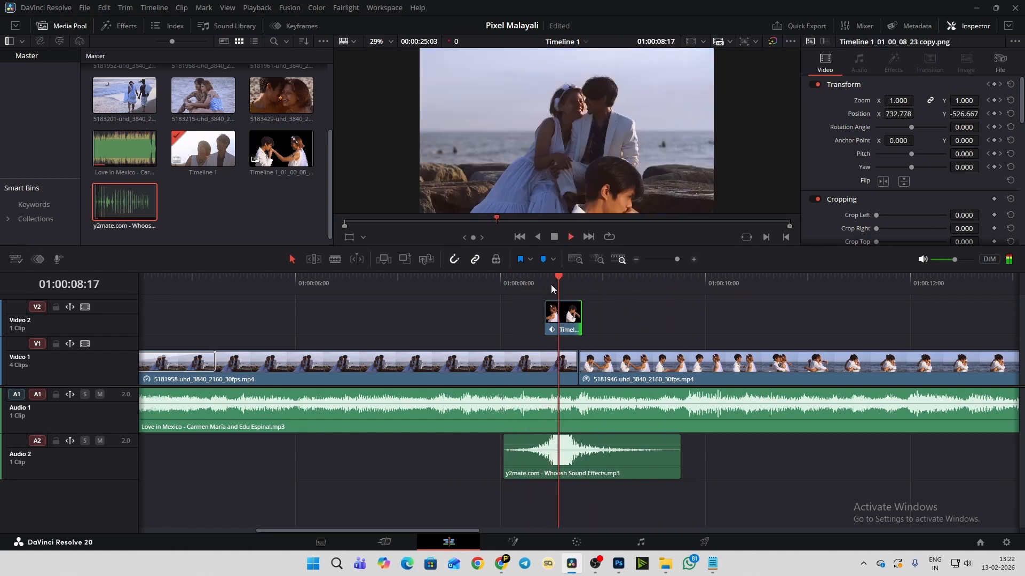
key("space")
- Play the Cross Dissolve from the 5181961 clip into the 5181958 clip, and bring the 75% Speed Change clip into view on the timeline
scroll(636, 315, "down", 3)
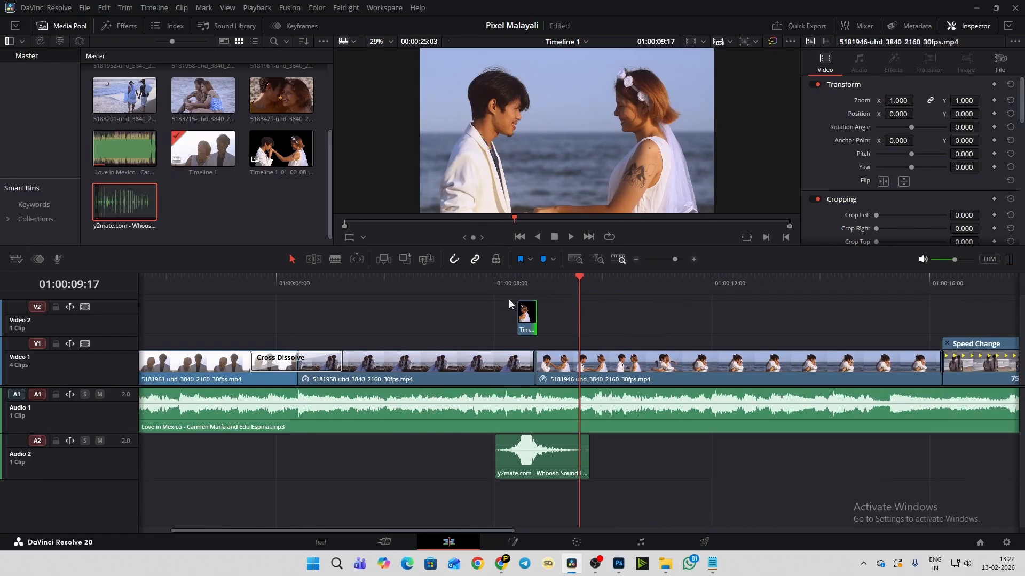
left_click(200, 276)
key("space")
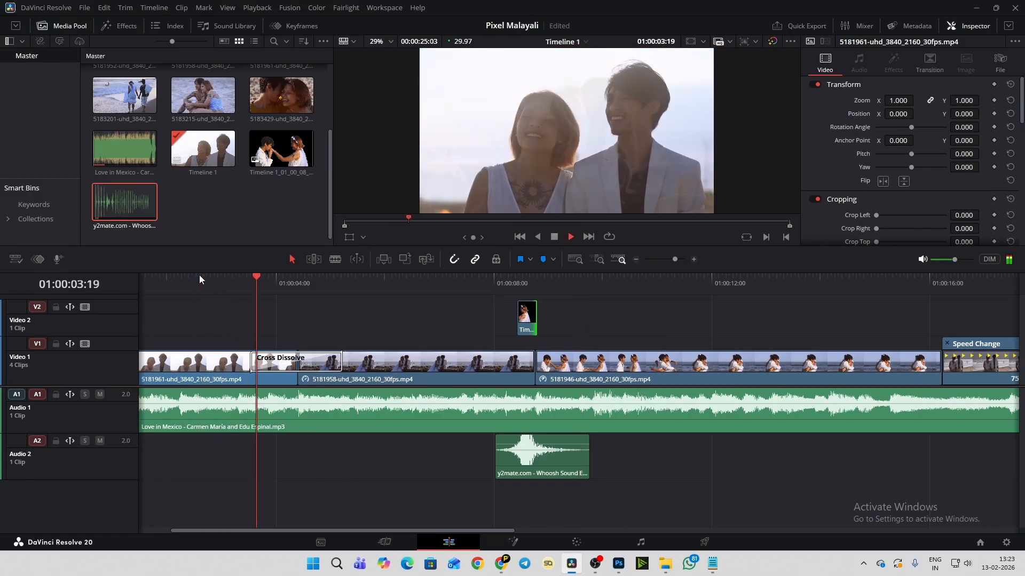
key("space")
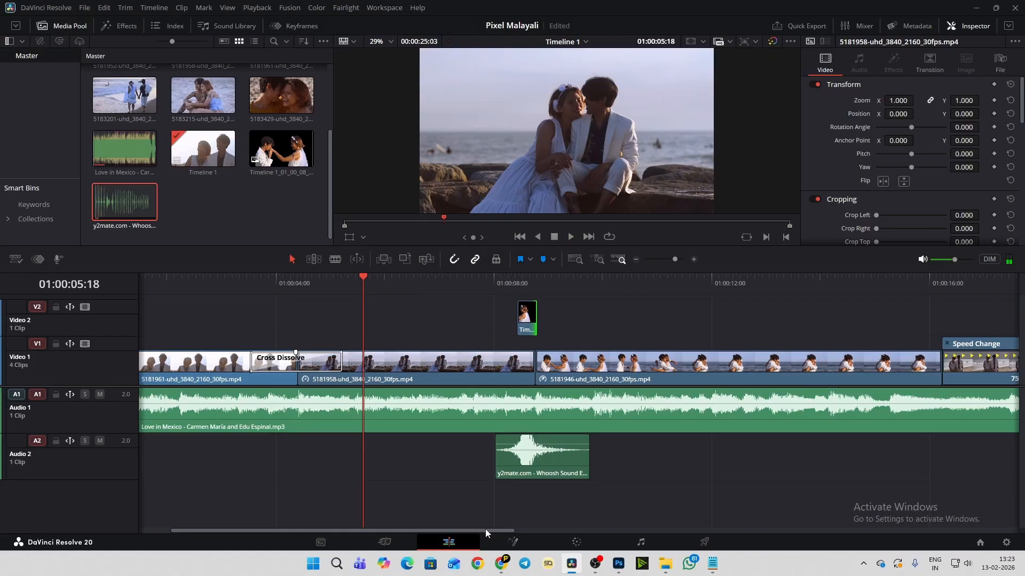
left_click_drag(485, 530, 523, 523)
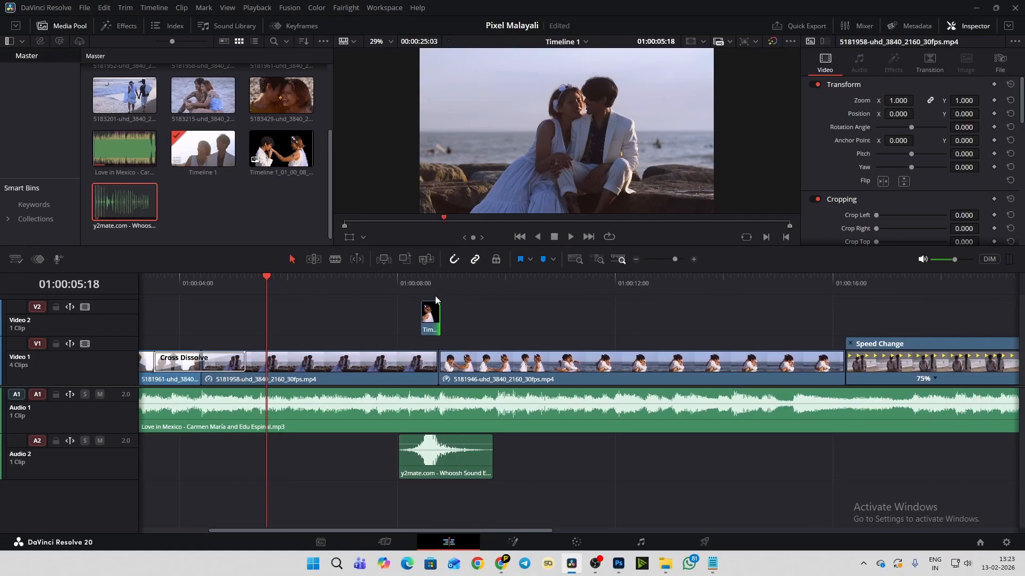
- Add a Dip To Color Dissolve at the cut between the 5181946 and 5181952 clips and play it
left_click_drag(538, 532, 684, 530)
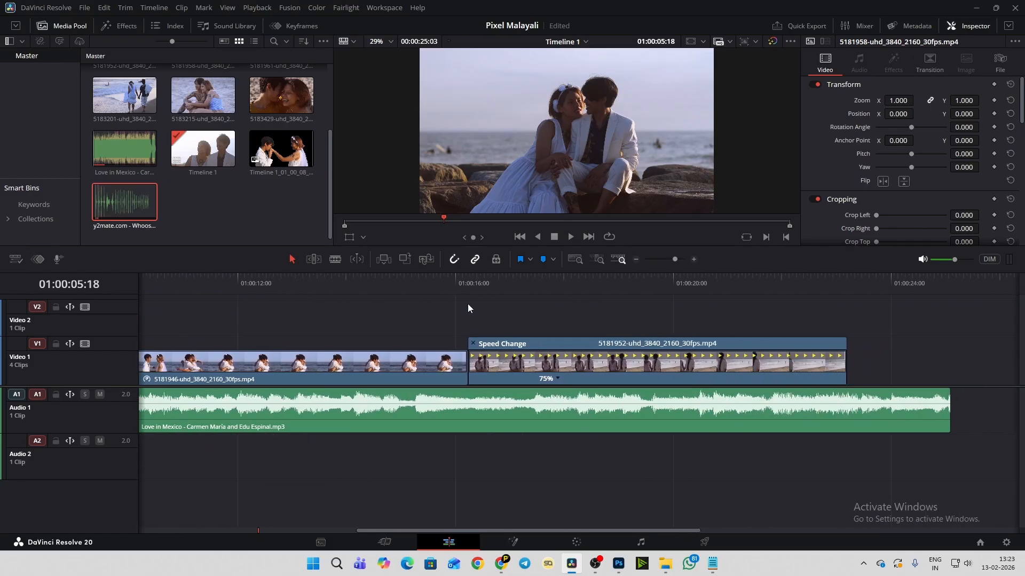
left_click(453, 280)
left_click(488, 366)
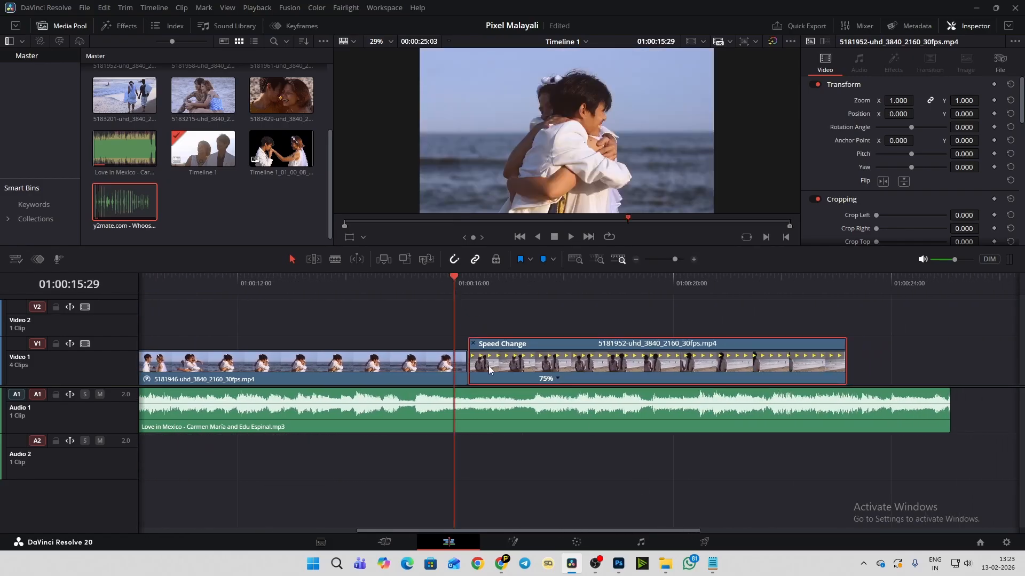
left_click(118, 26)
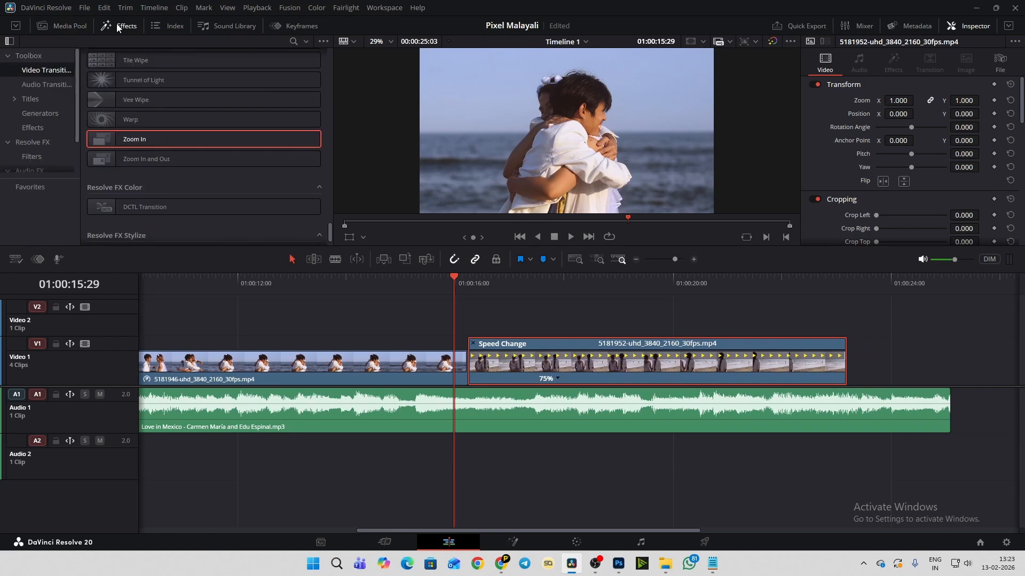
scroll(85, 86, "up", 20)
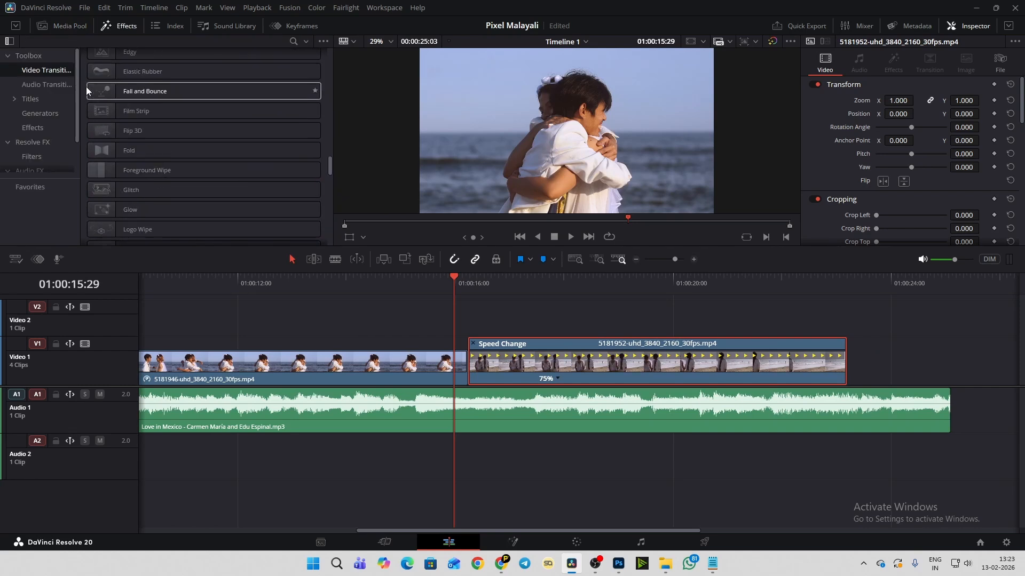
scroll(86, 86, "up", 15)
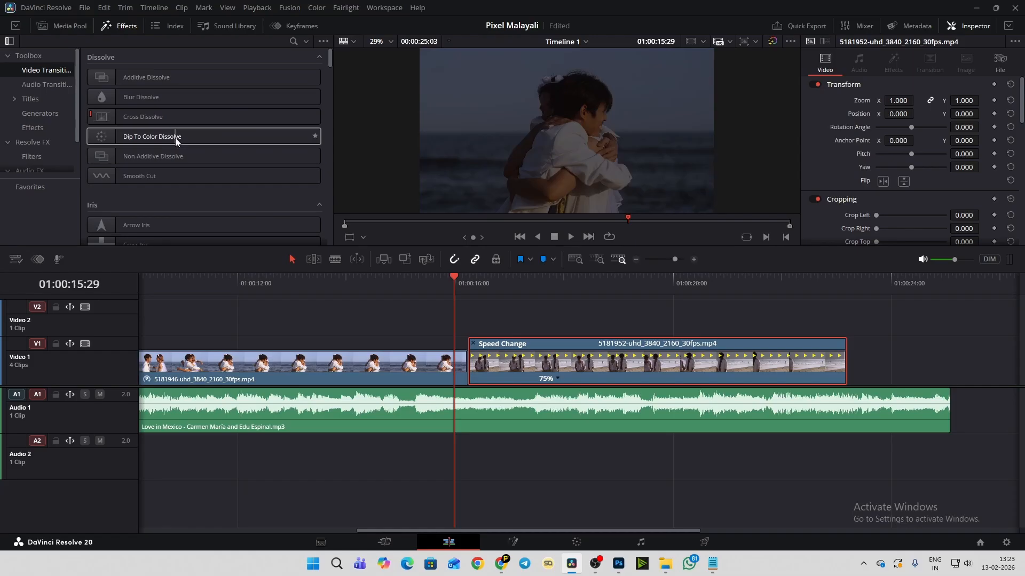
left_click(176, 137)
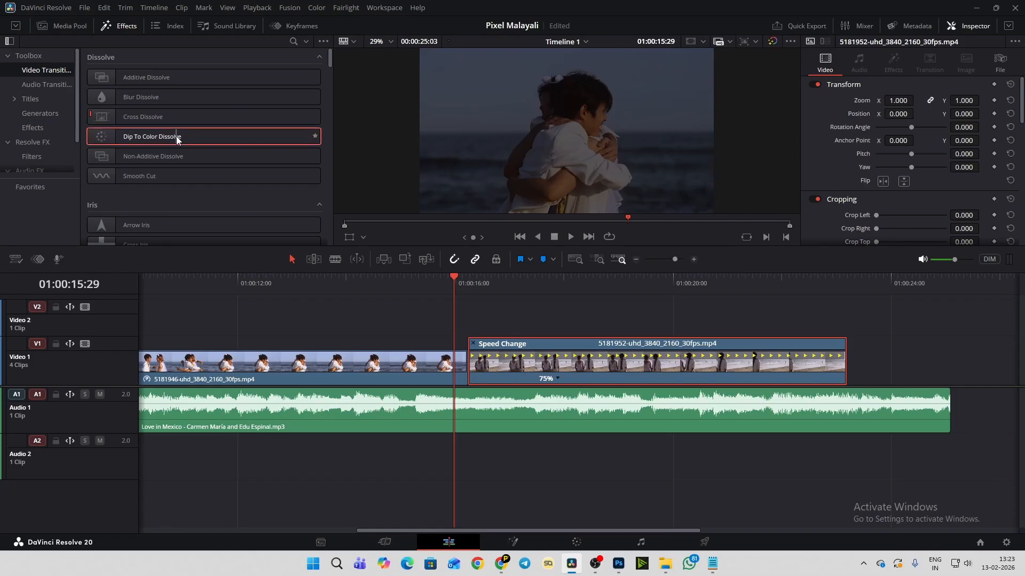
left_click_drag(176, 136, 472, 355)
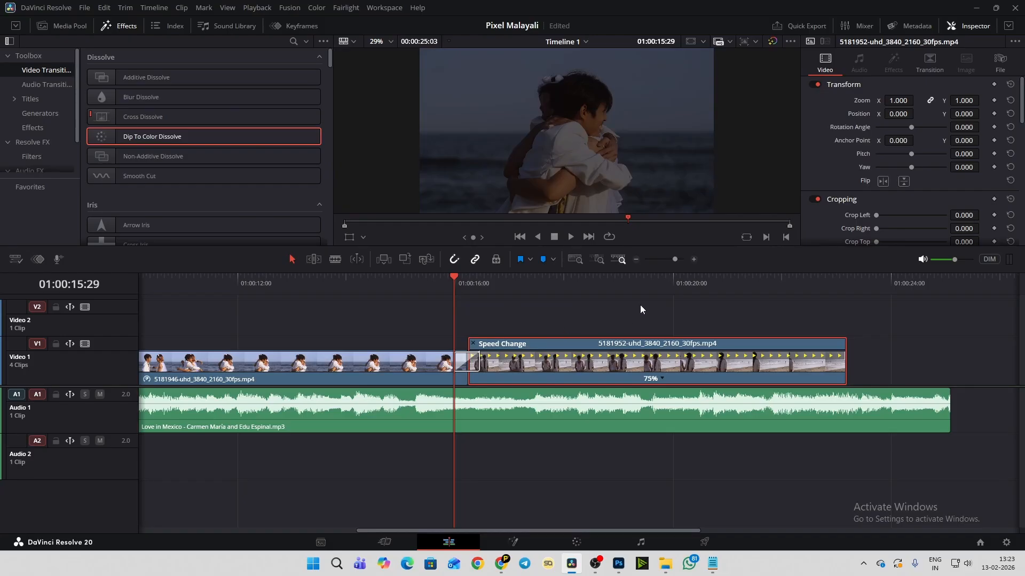
key("space")
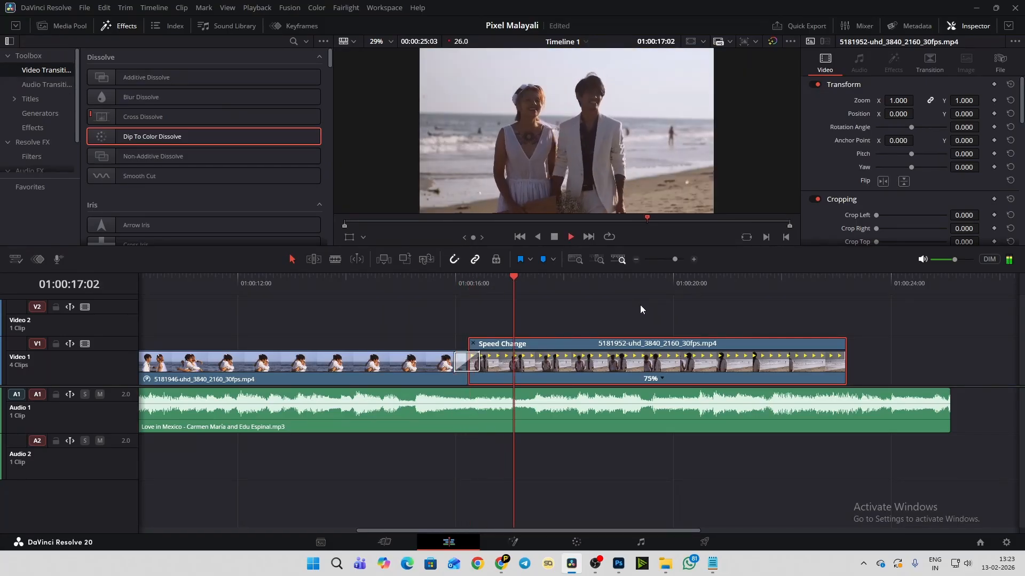
- Lengthen the Dip To Color Dissolve to 47 frames and play it twice from the end of the 5181946 clip
left_click_drag(480, 360, 508, 361)
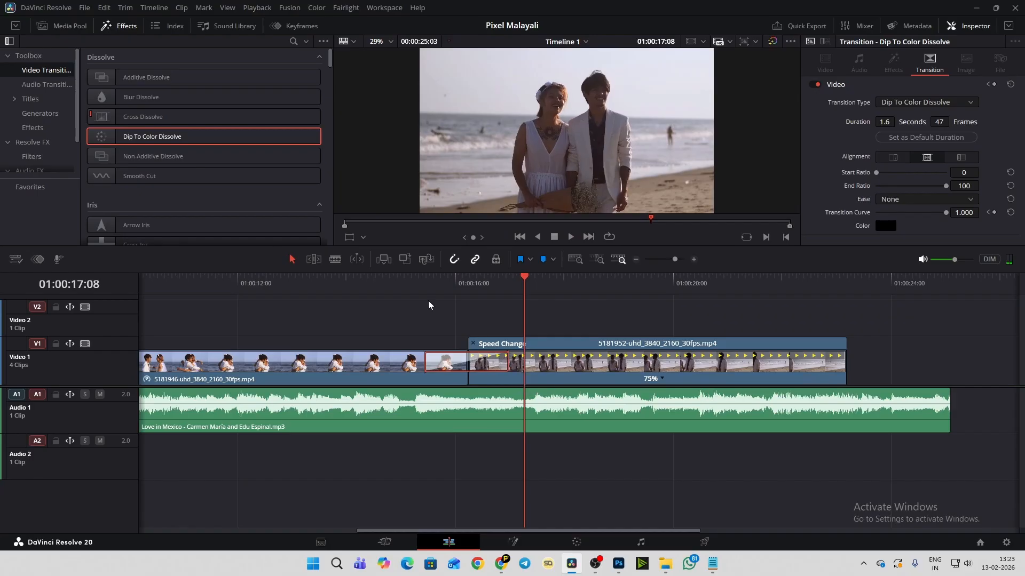
left_click(396, 282)
key("space")
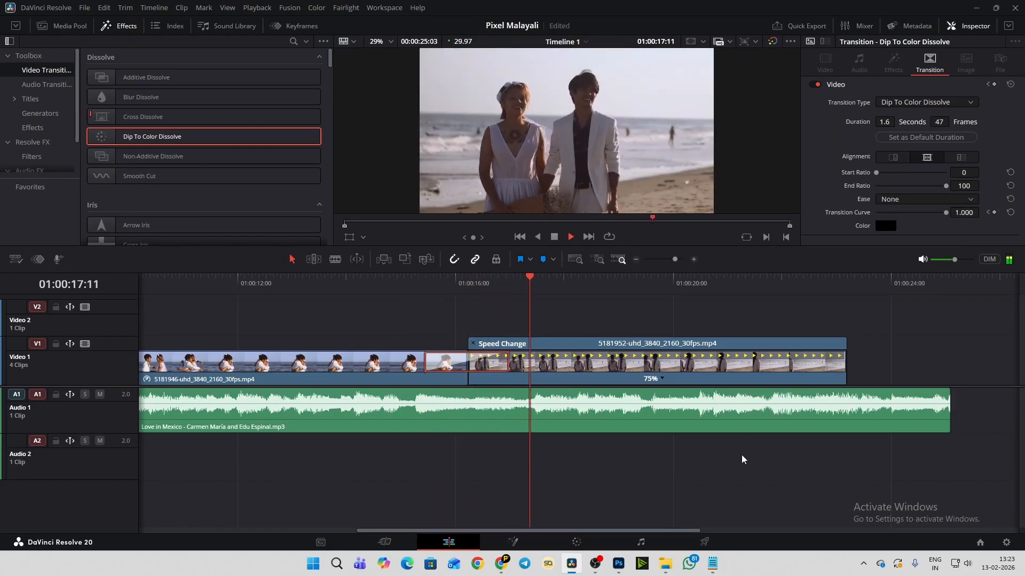
key("space")
left_click(411, 281)
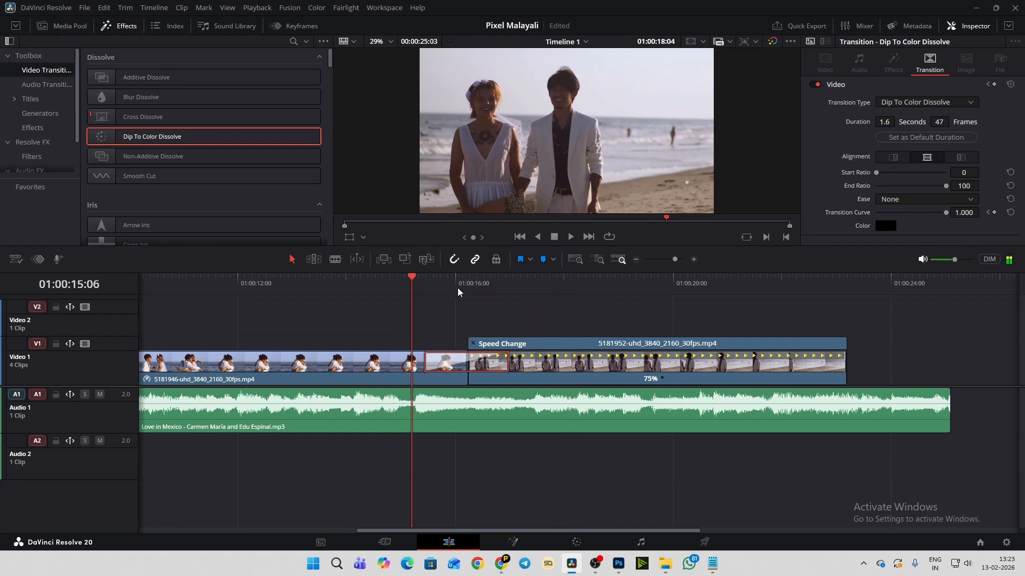
key("space")
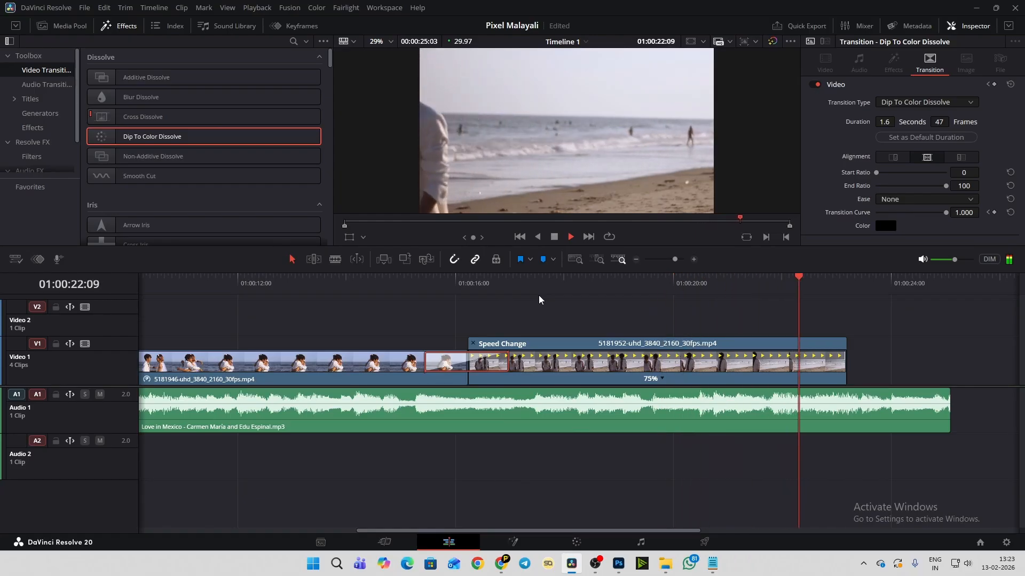
key("space")
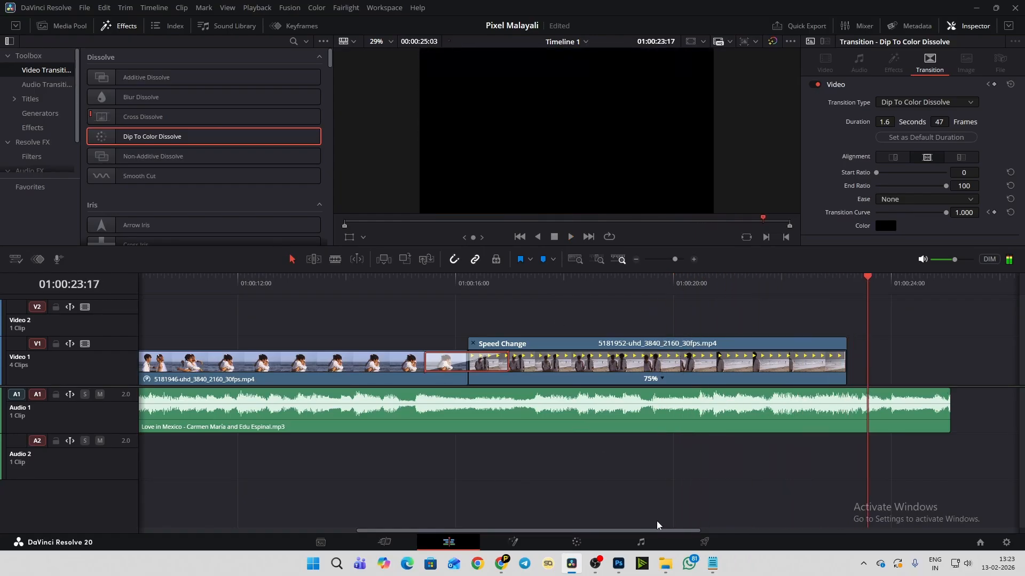
- Hide the 5181952 clip's speed controls, fade out roughly its last four seconds to black, and play the ending
left_click_drag(672, 534, 764, 534)
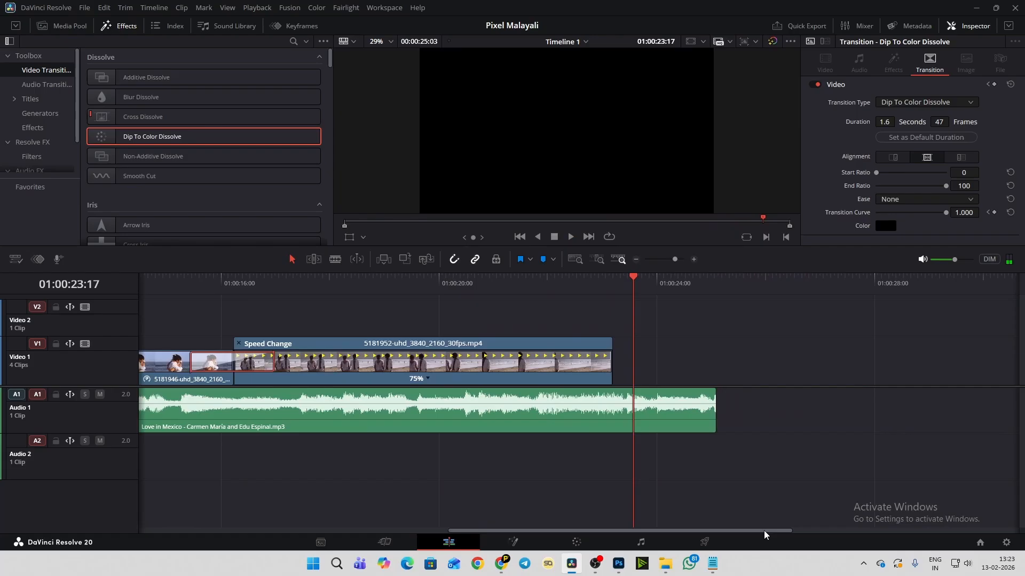
left_click(690, 416)
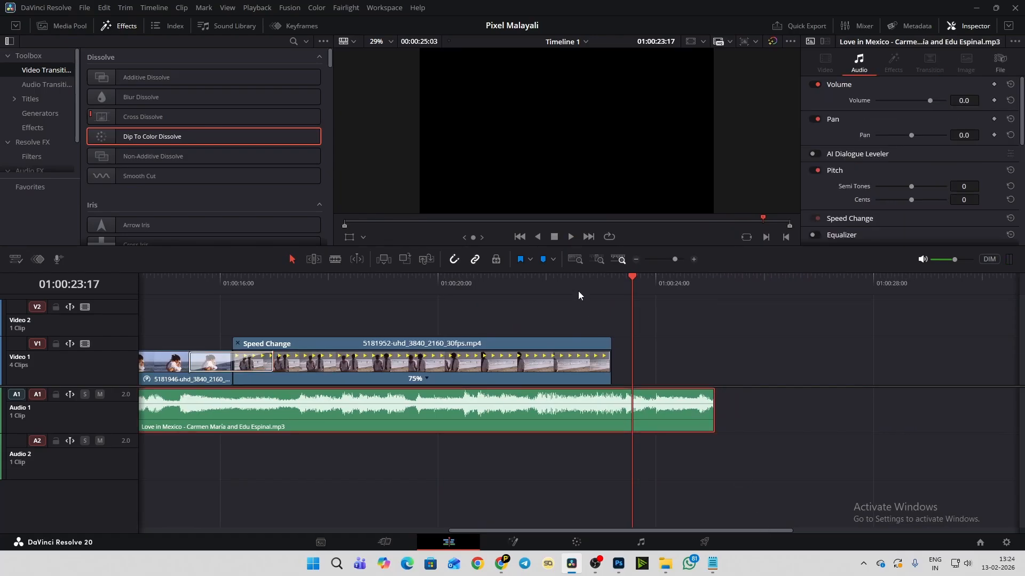
left_click(498, 281)
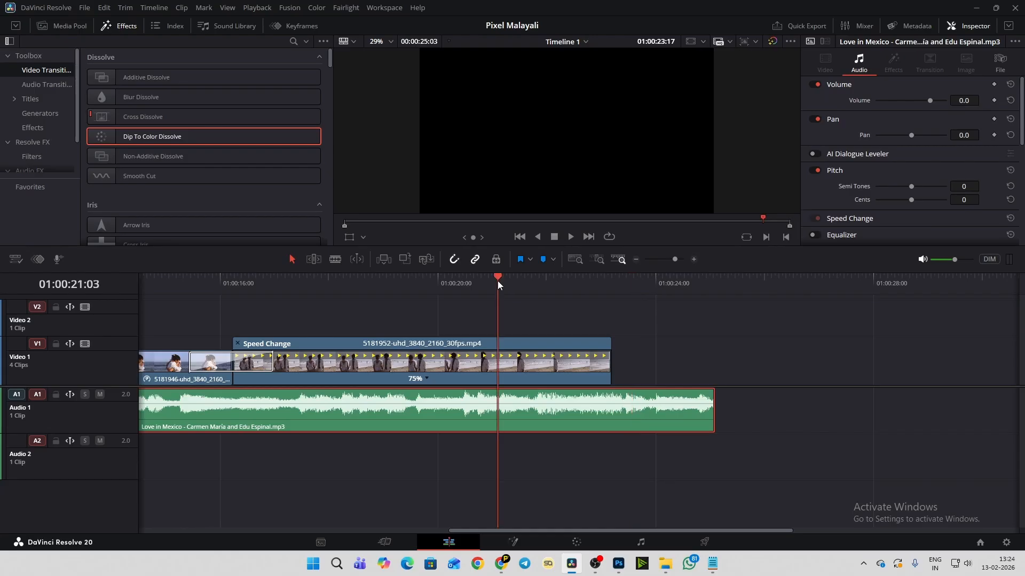
left_click(608, 342)
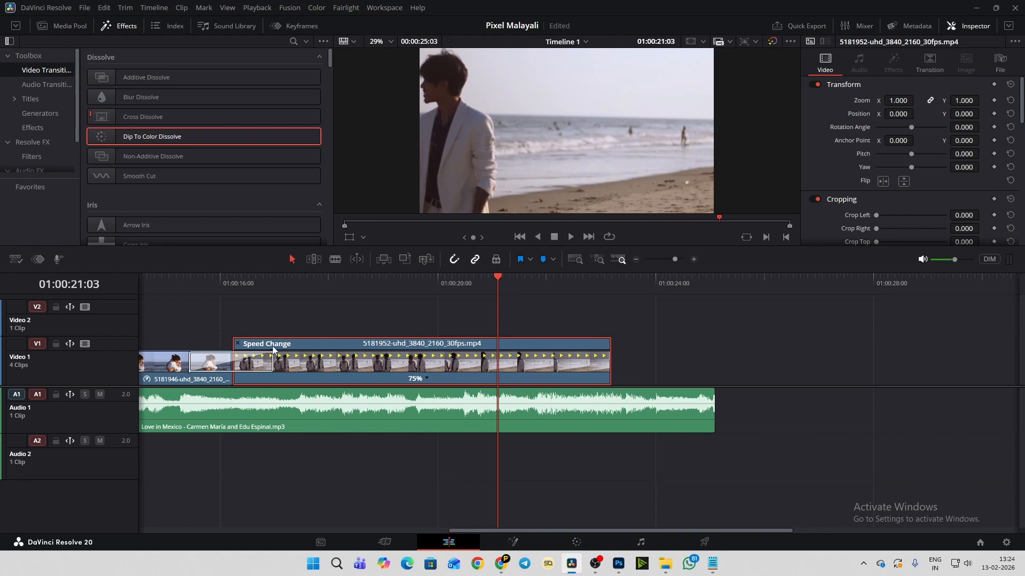
key("ctrl+r")
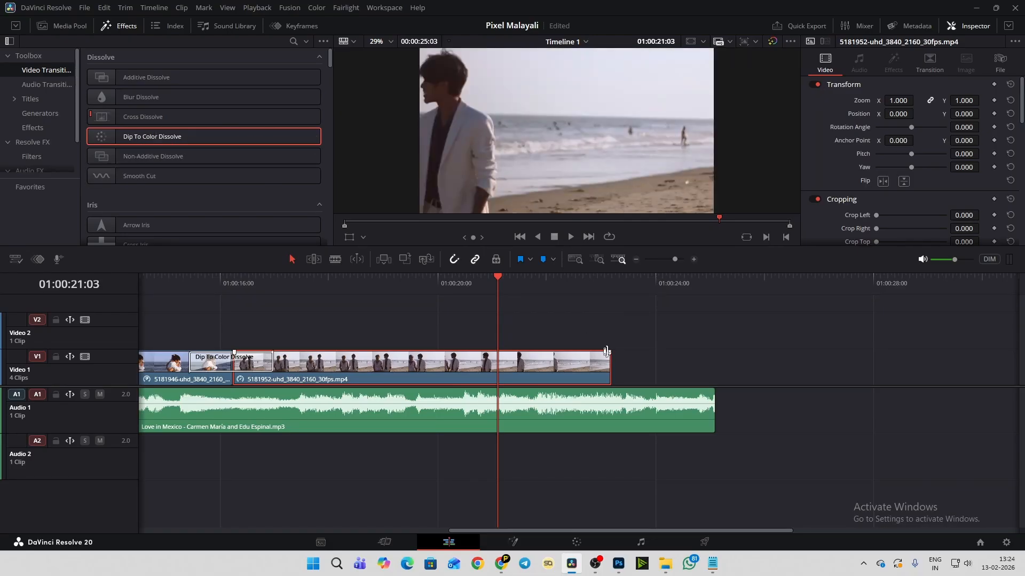
left_click_drag(606, 351, 406, 303)
left_click(366, 278)
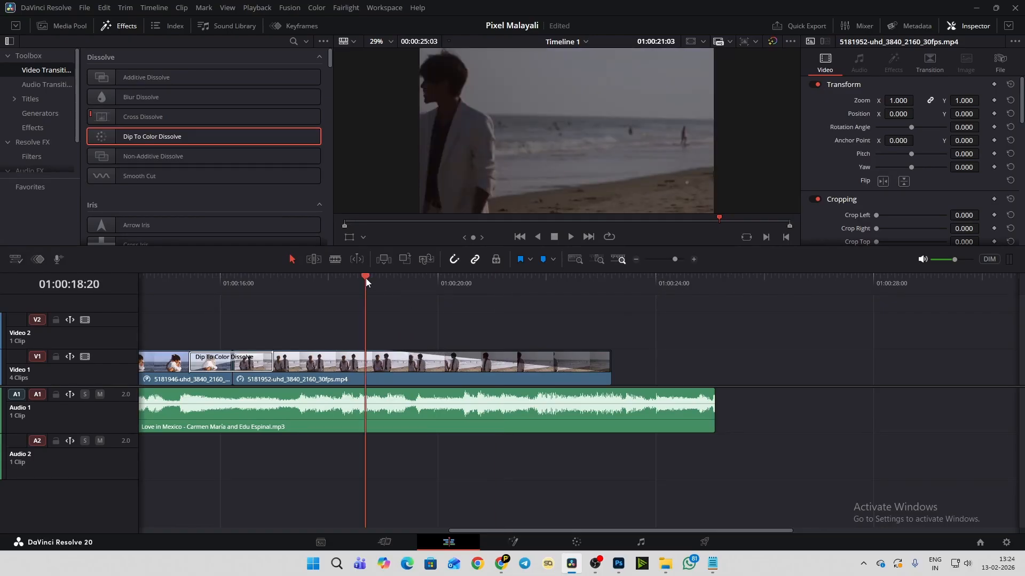
key("space")
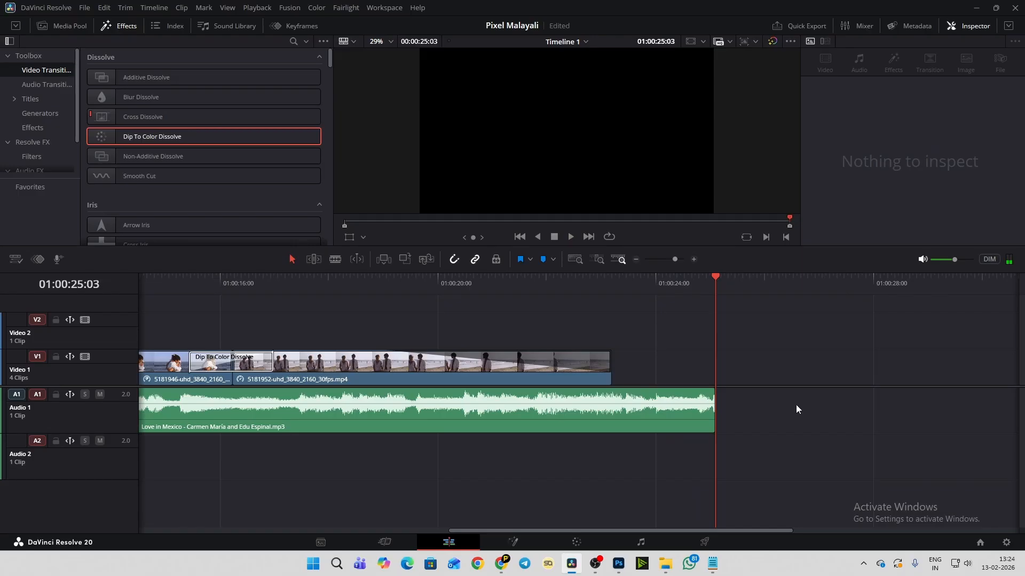
- Replay the ending from 01:00:19:01 and add a volume keyframe to the Love in Mexico clip at 01:00:20:06
left_click(675, 415)
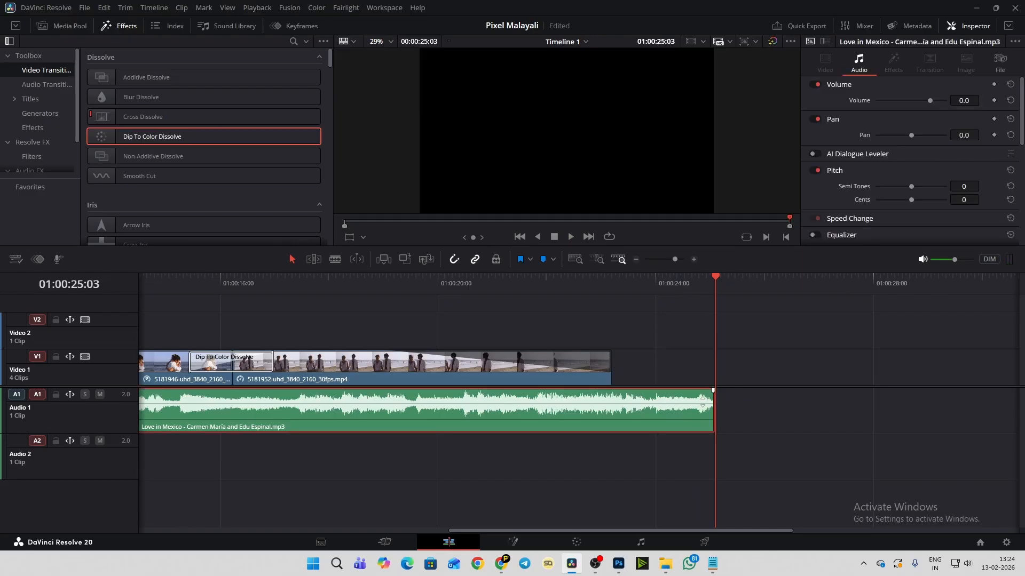
left_click(347, 288)
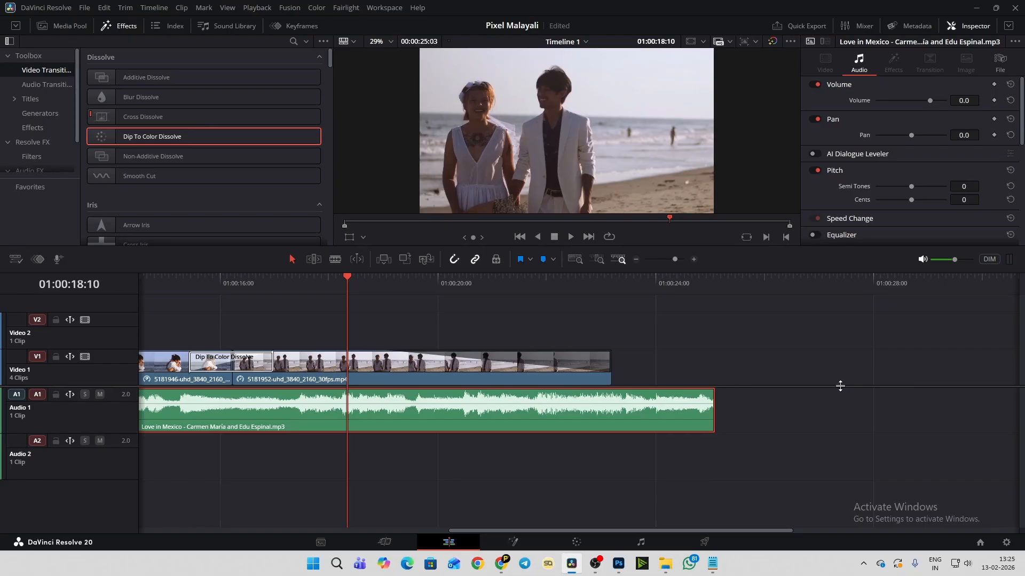
left_click(385, 284)
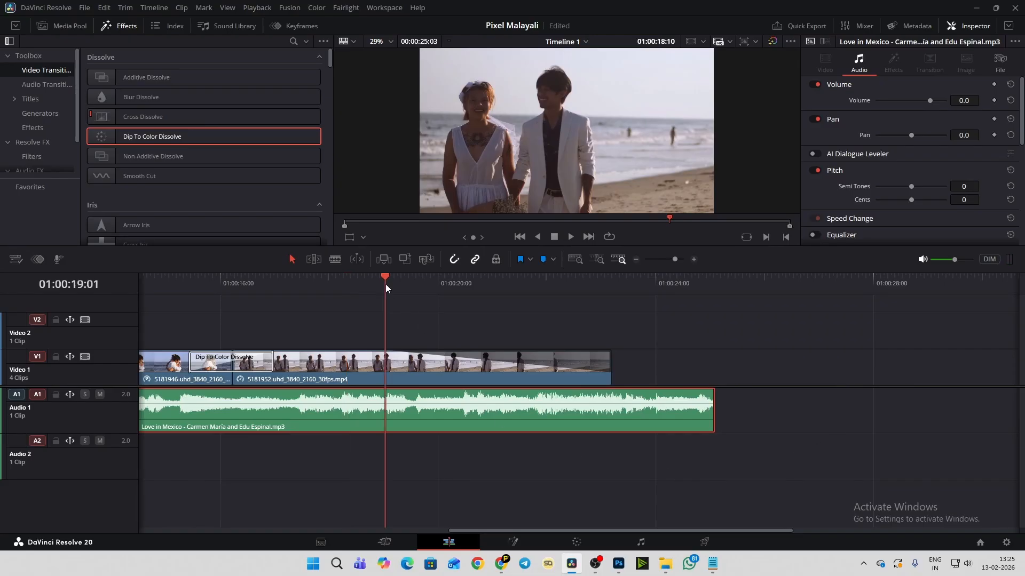
key("space")
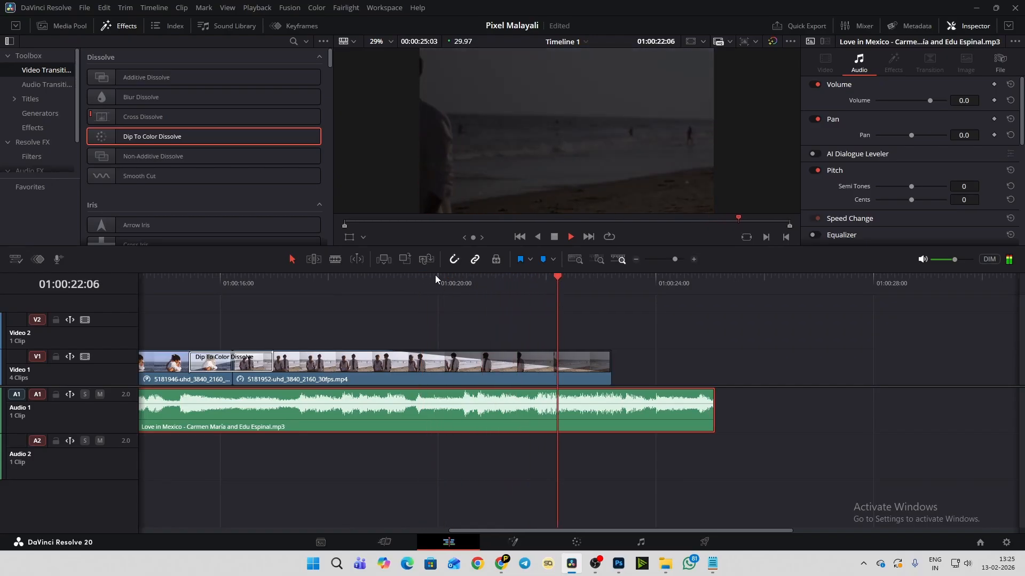
left_click(434, 275)
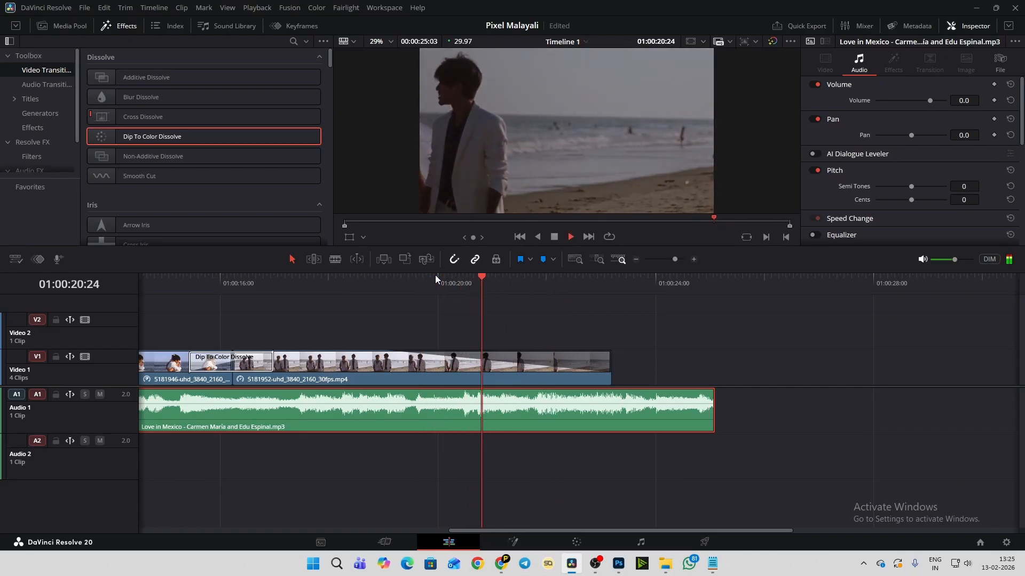
left_click(449, 277)
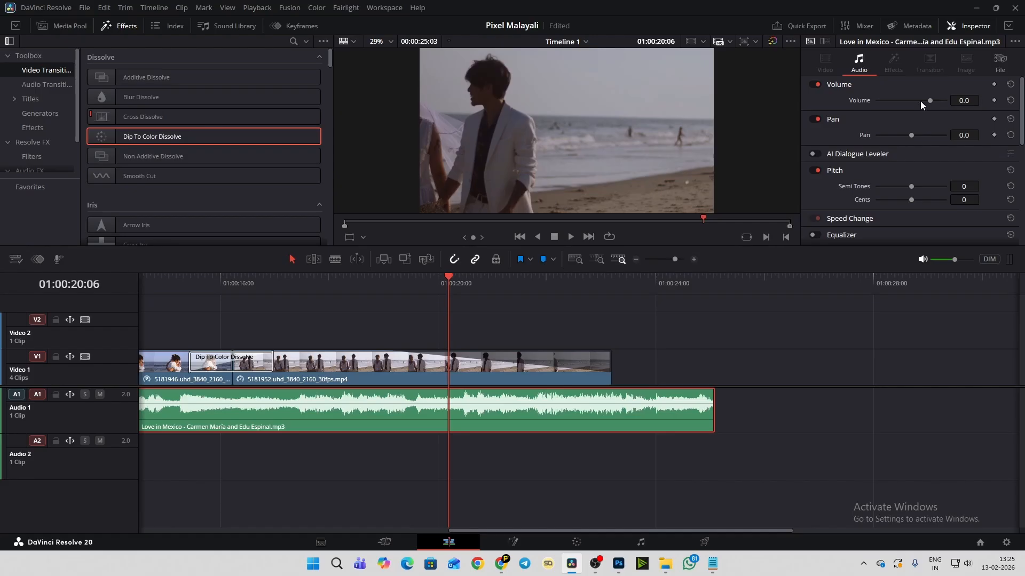
left_click(994, 101)
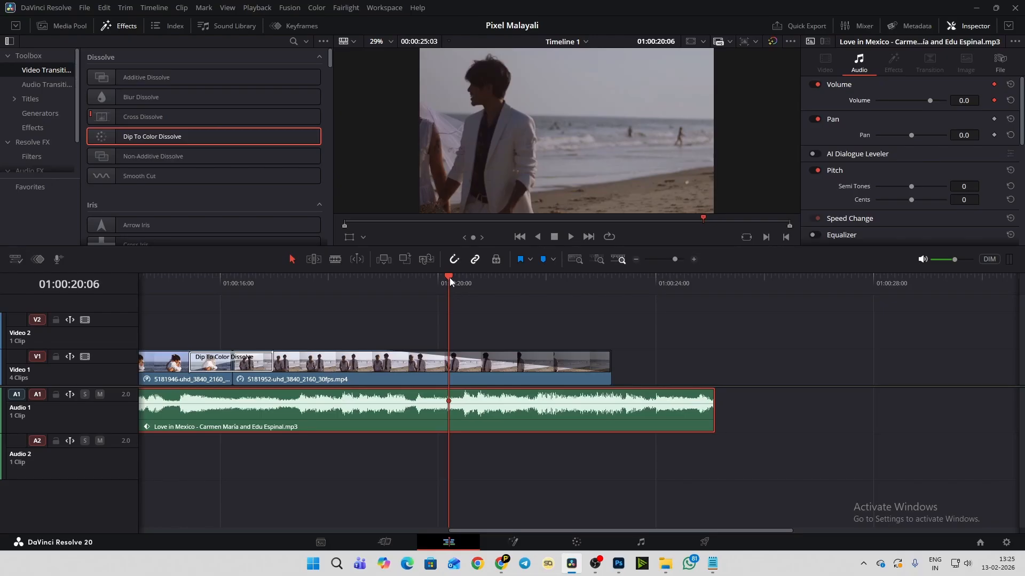
- Keyframe the music's volume down to -17.6 at its end, 01:00:25:03, and play the fade-out from 01:00:17:25
left_click_drag(449, 277, 712, 294)
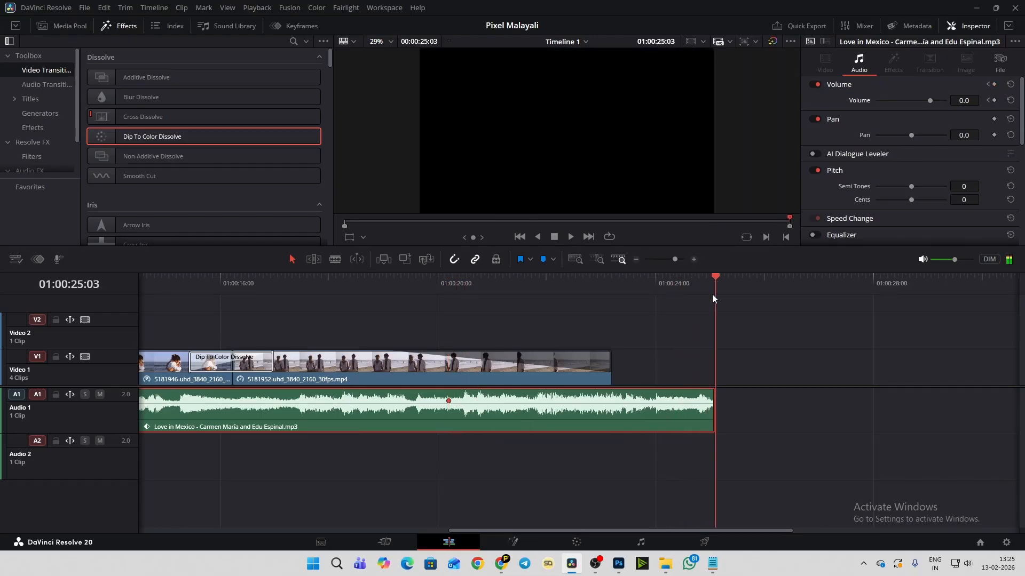
left_click(709, 427)
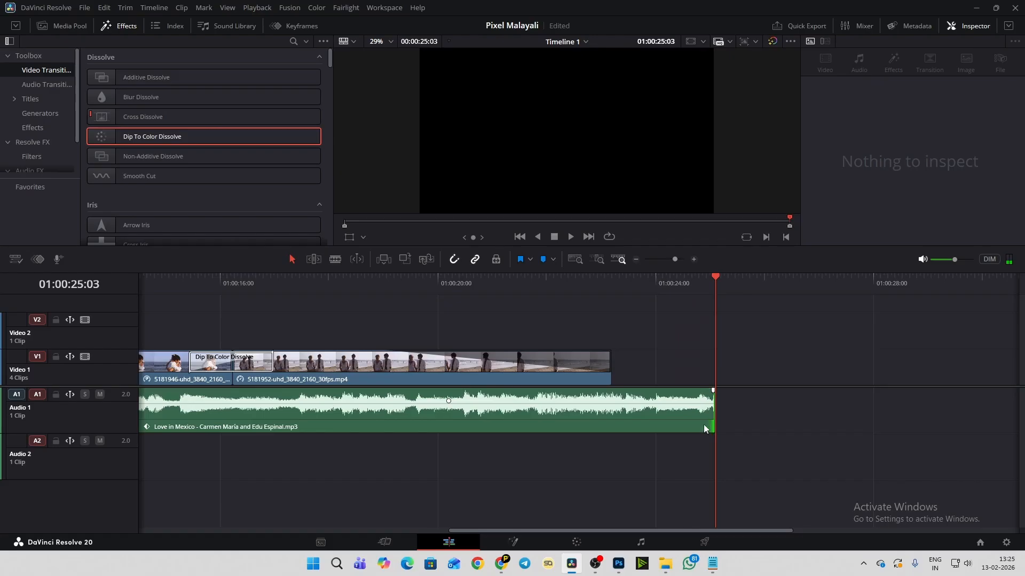
left_click(704, 425)
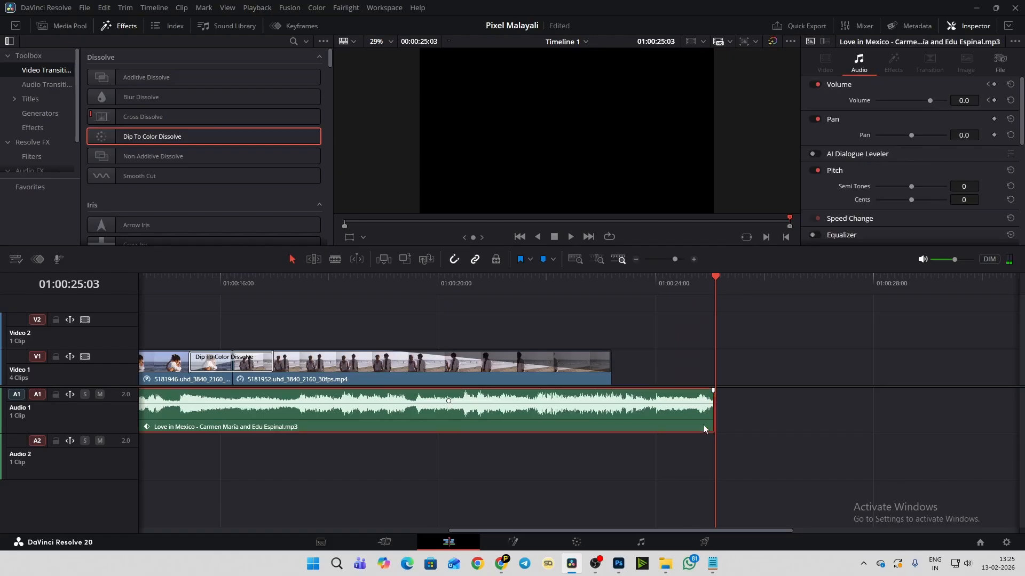
left_click(995, 101)
mouse_move(930, 100)
left_mouse_down()
mouse_move(912, 114)
mouse_move(920, 117)
left_mouse_up()
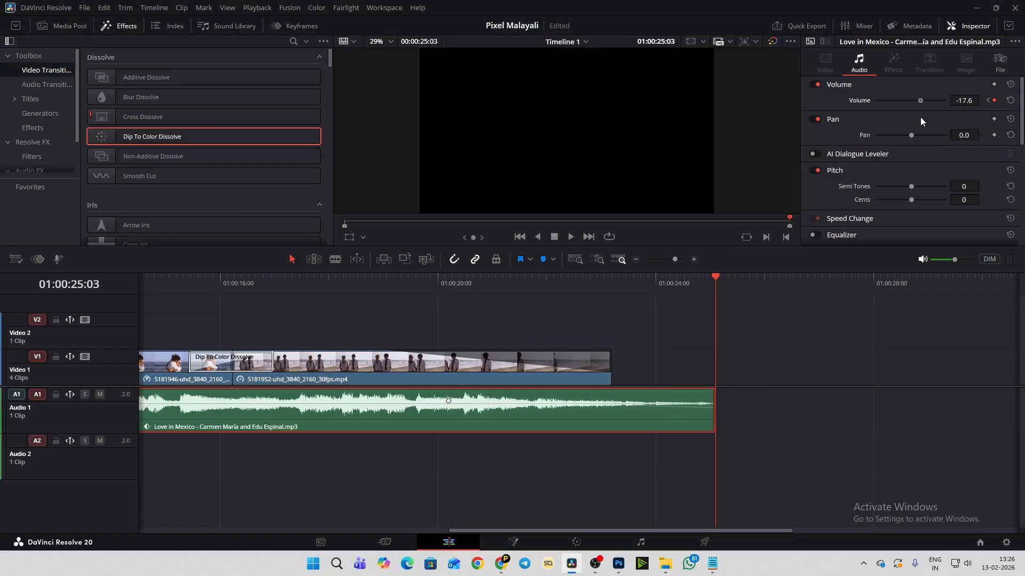
left_click(319, 283)
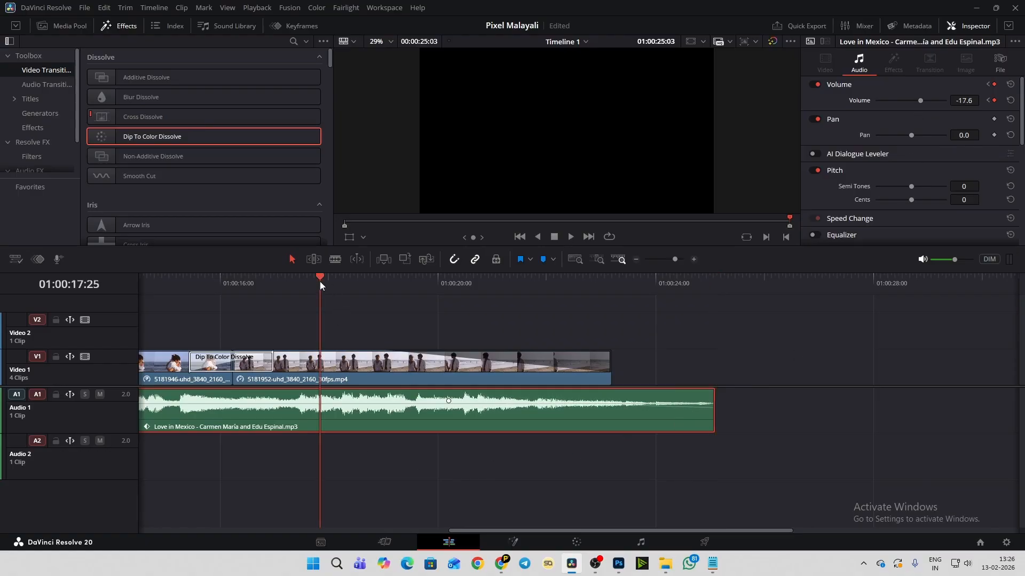
key("space")
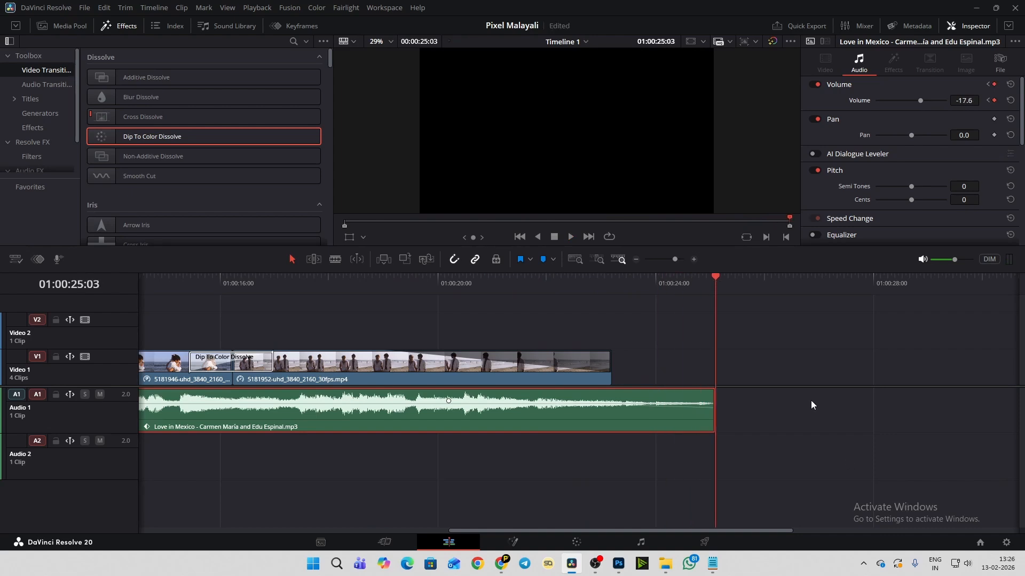
- Bring the whole edit into view on the timeline from its start and deselect the music clip
scroll(812, 400, "down", 12)
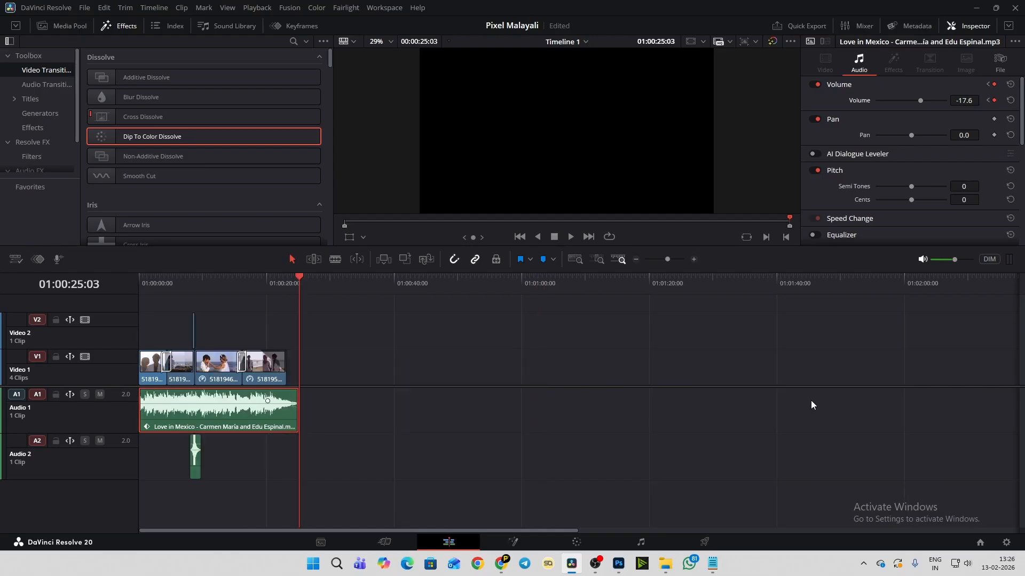
scroll(811, 401, "up", 2)
scroll(811, 400, "up", 4)
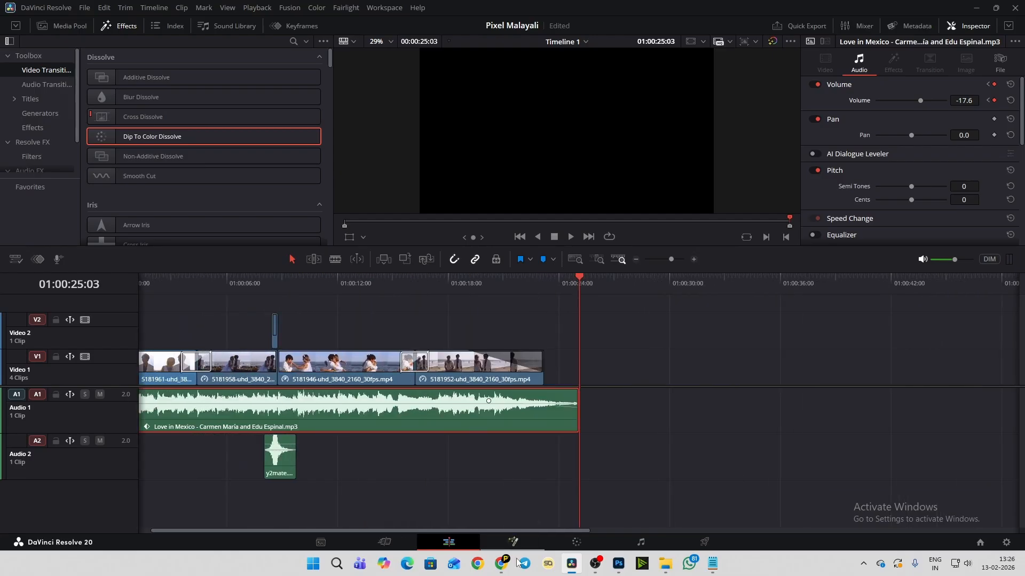
left_click_drag(489, 530, 472, 531)
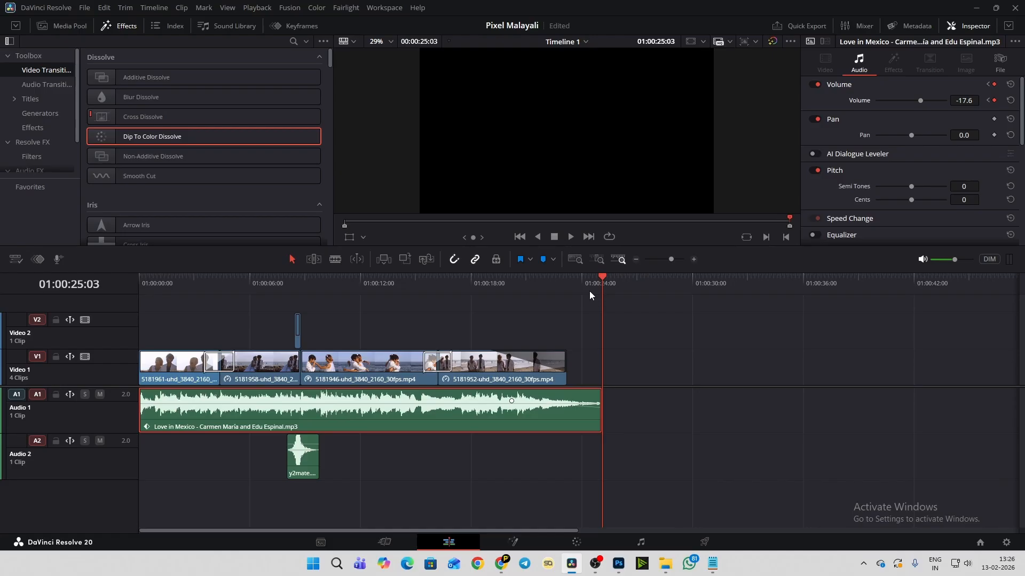
left_click(630, 464)
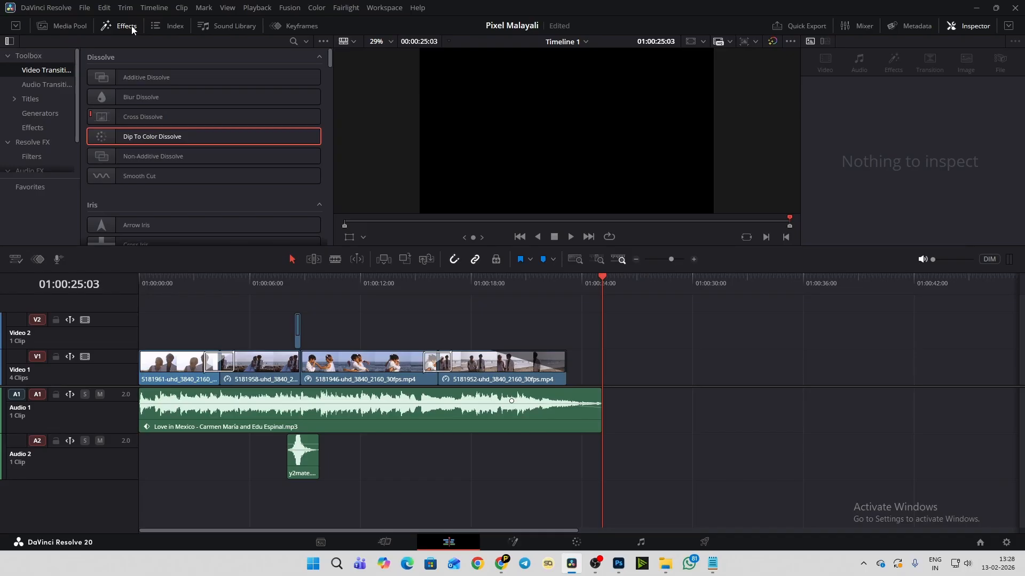
- Browse the title presets and place a Fade On title on Video 2 at the end of the last clip
left_click(29, 99)
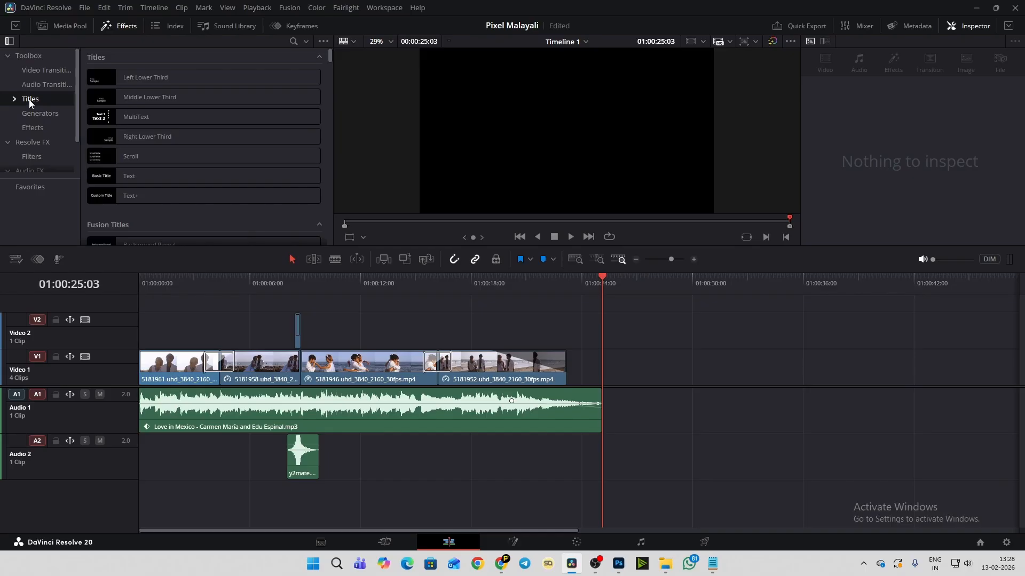
left_click(618, 563)
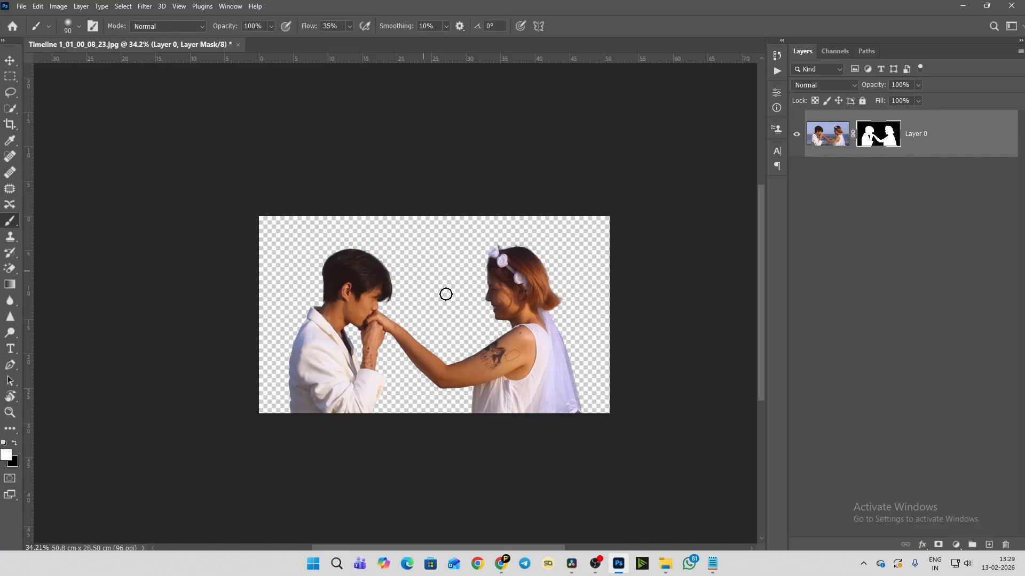
left_click(625, 568)
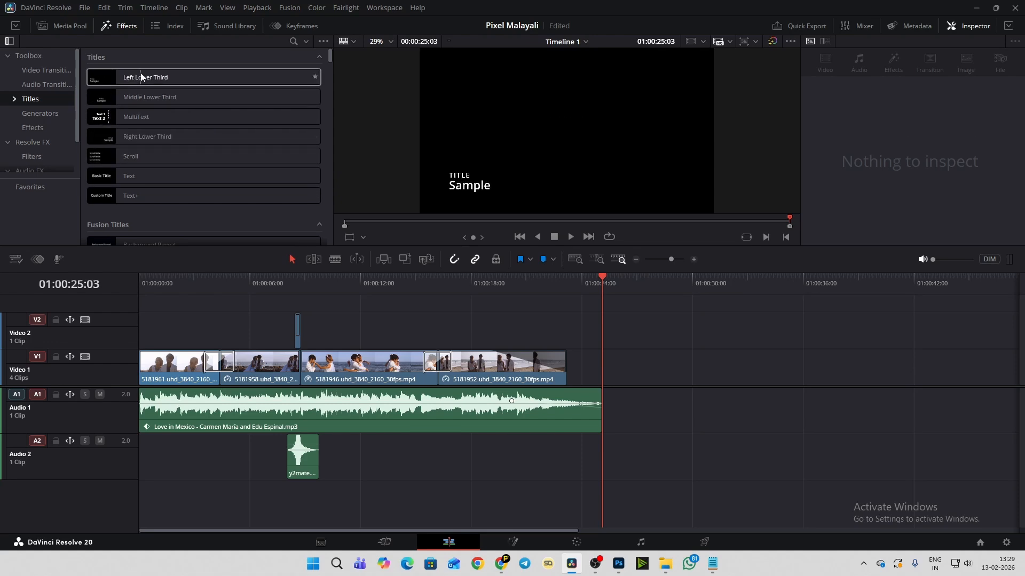
scroll(140, 88, "down", 4)
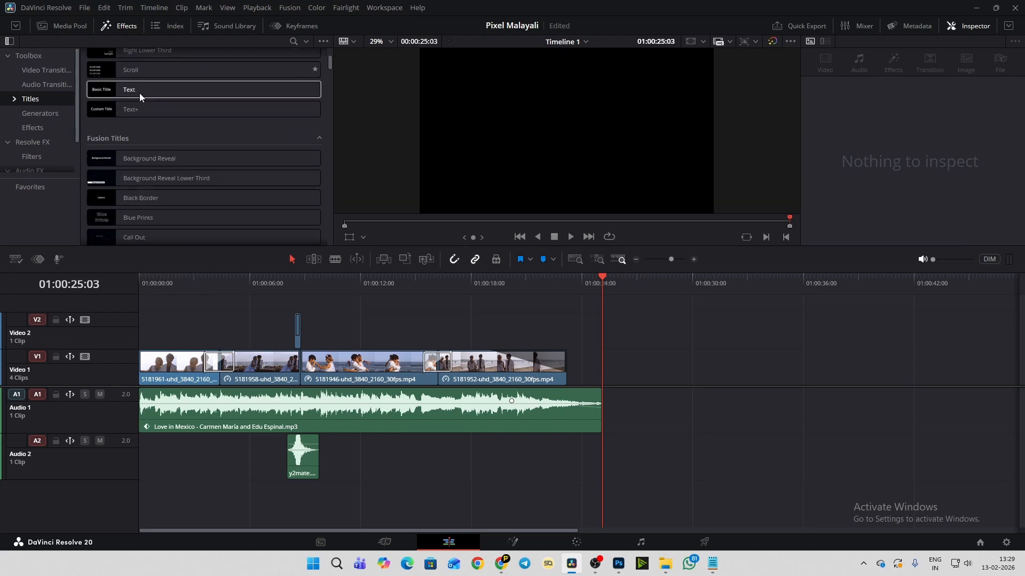
scroll(139, 93, "down", 2)
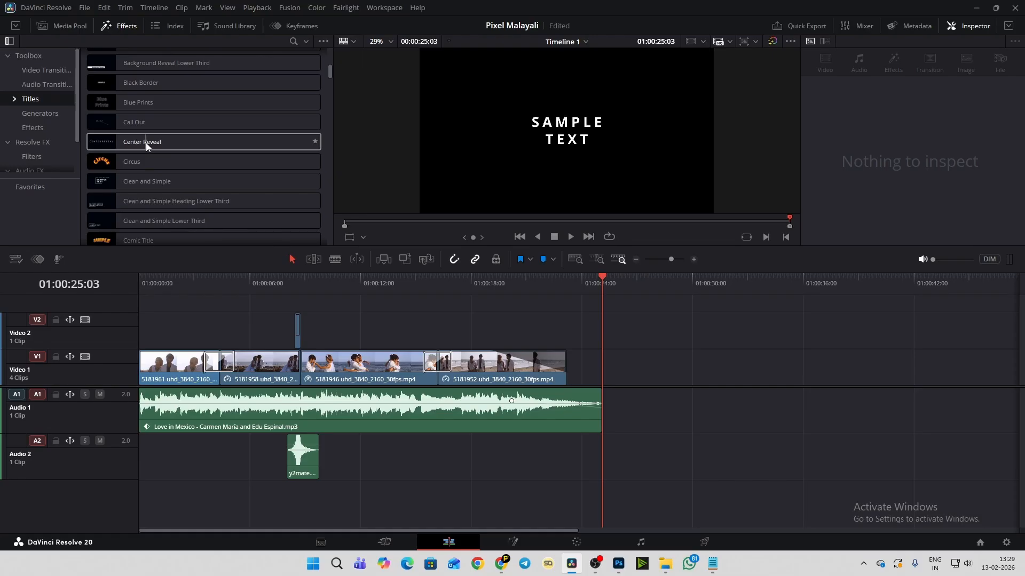
scroll(146, 143, "down", 1)
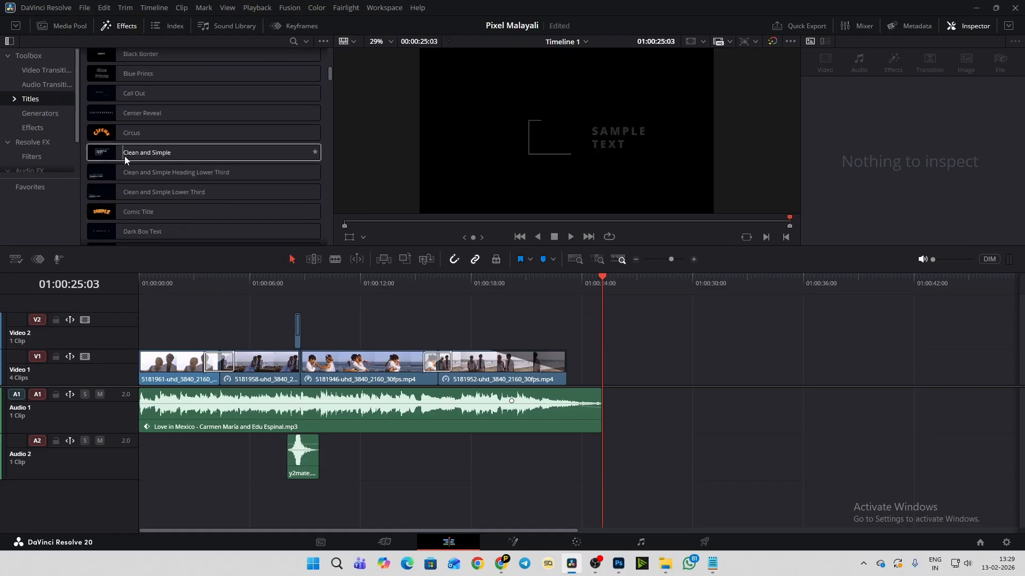
scroll(178, 152, "down", 4)
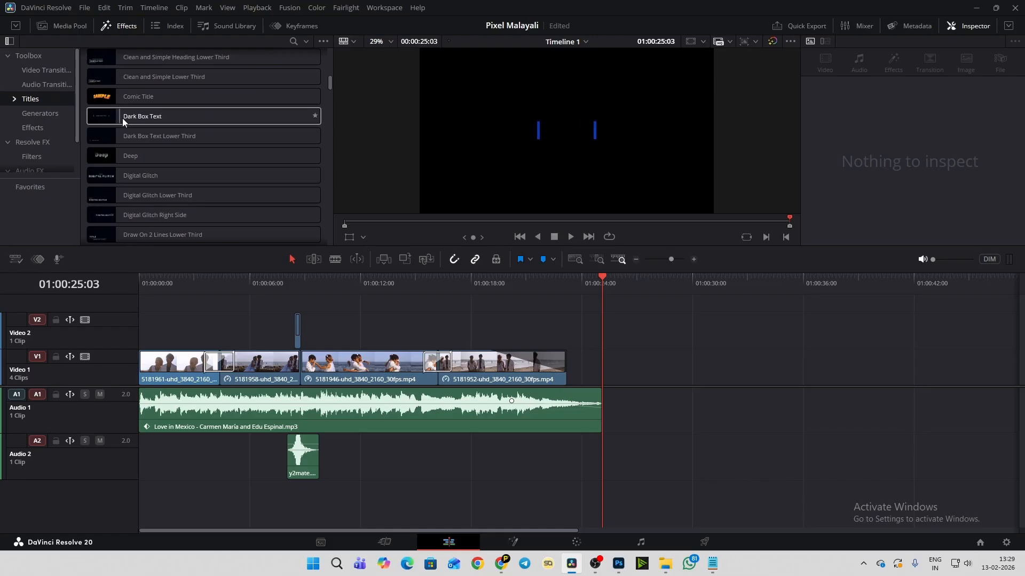
scroll(152, 123, "down", 2)
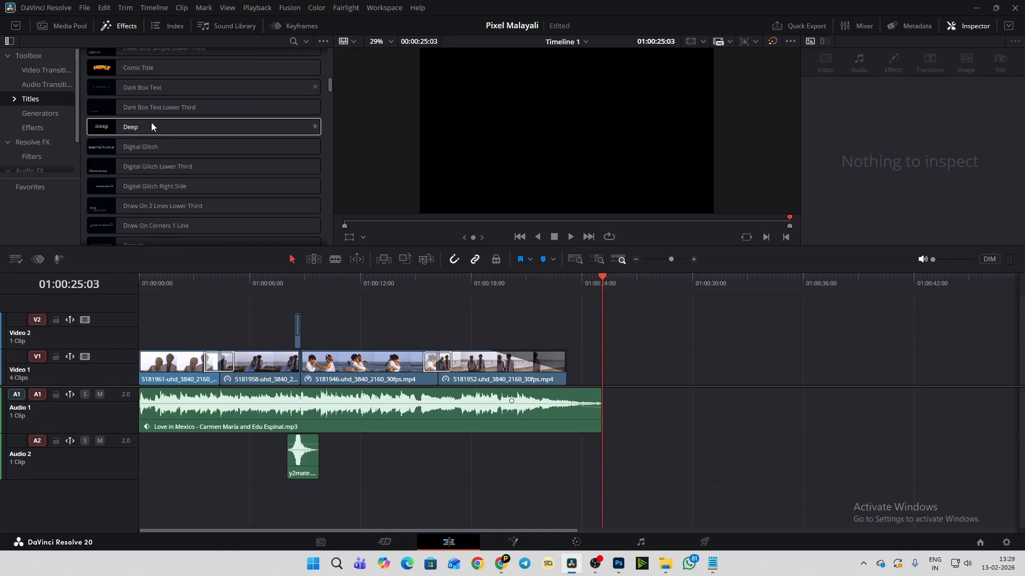
scroll(160, 155, "down", 3)
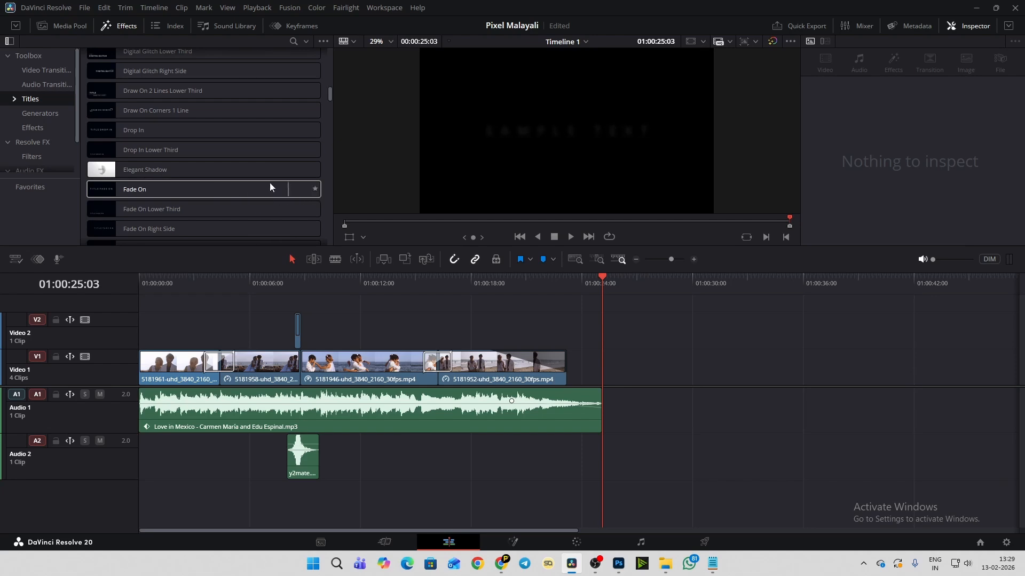
left_click_drag(131, 190, 568, 325)
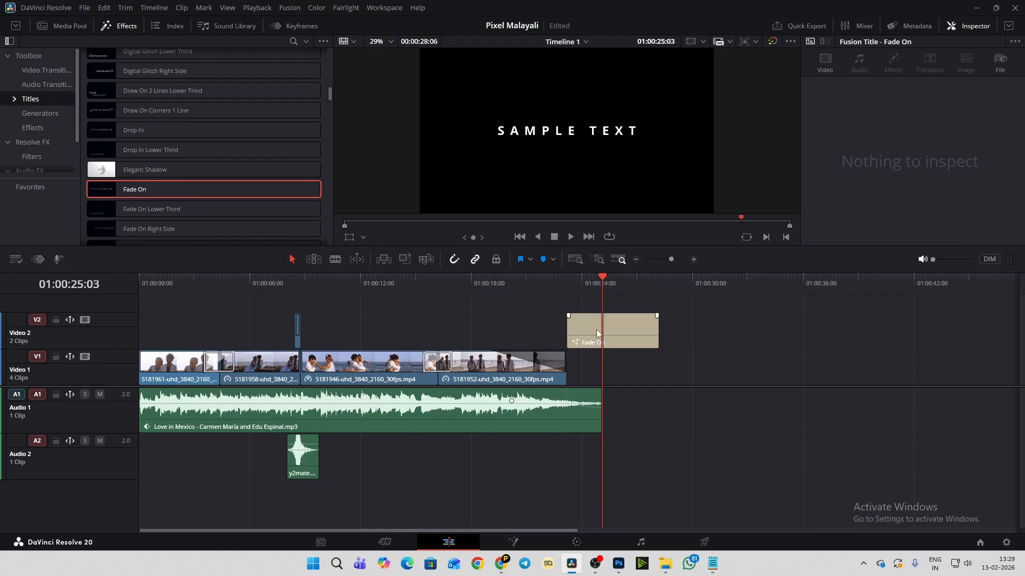
- Shift the Fade On title earlier over the last clip's fade so it ends at 01:00:25:15, and play the ending
left_click_drag(625, 337, 589, 341)
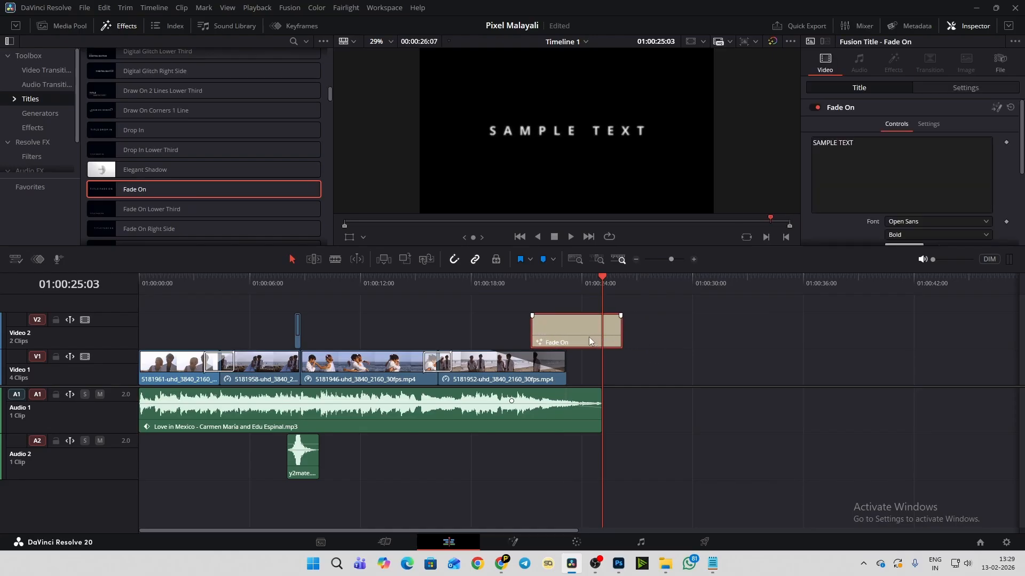
left_click(500, 282)
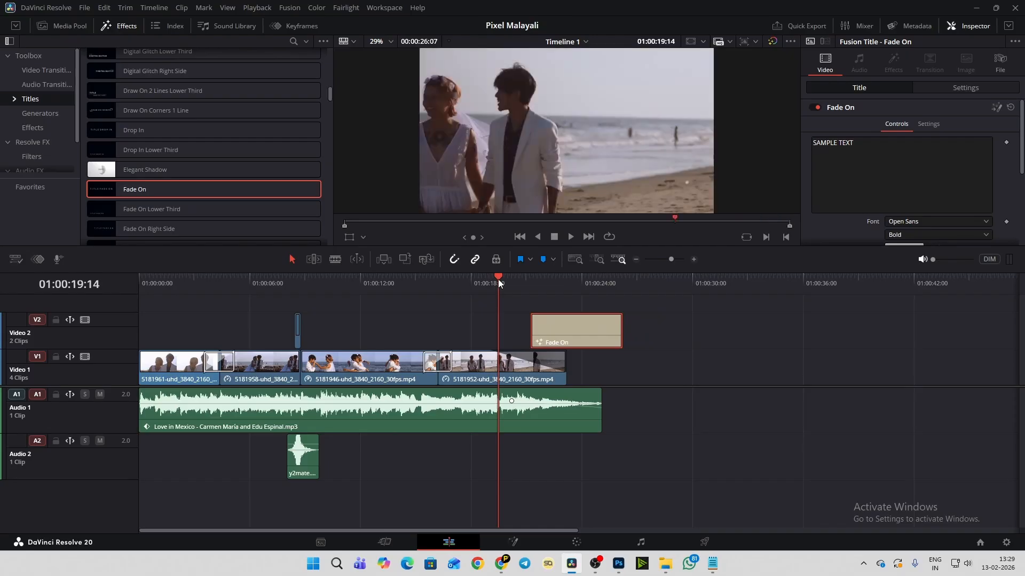
key("space")
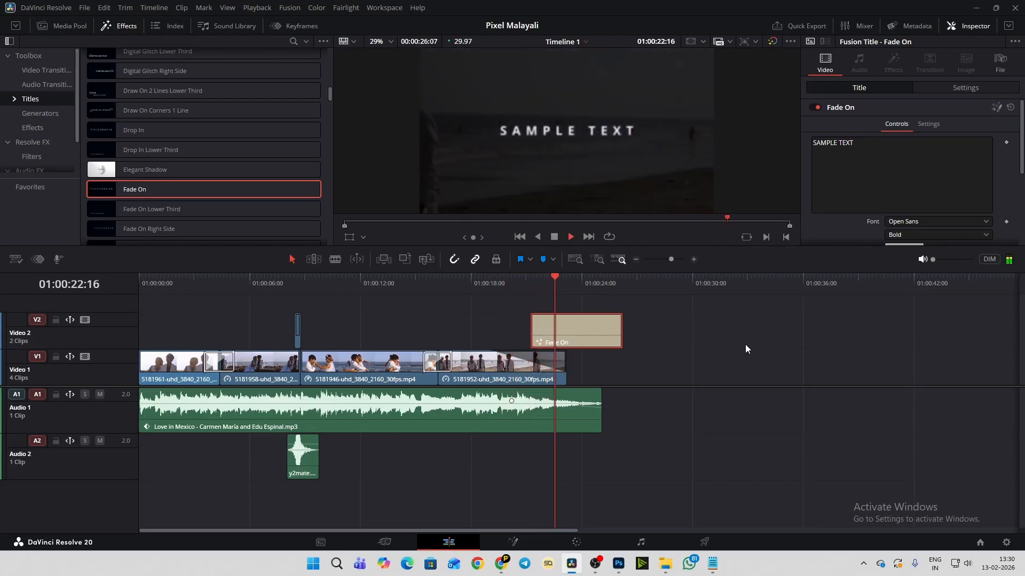
key("space")
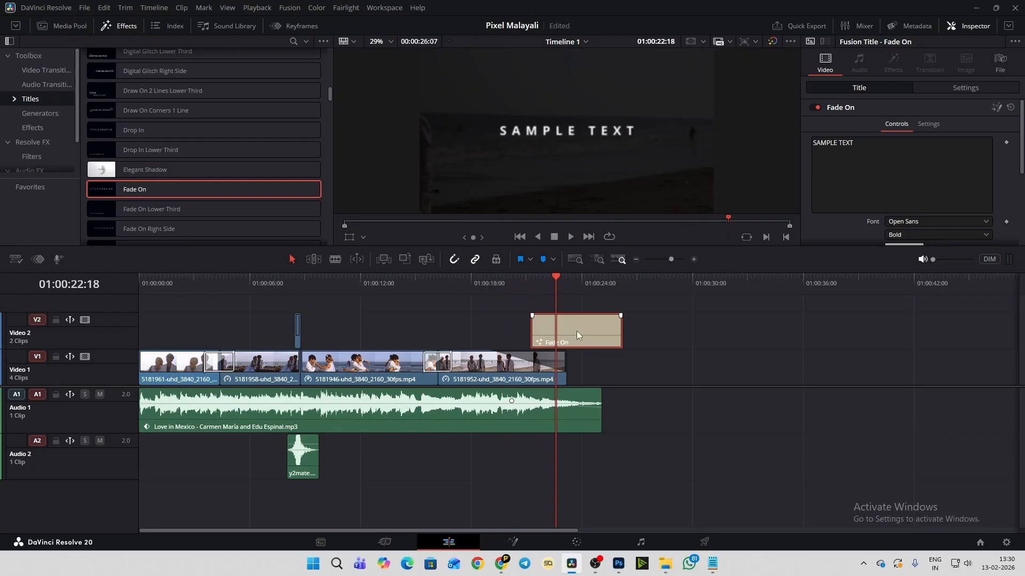
left_click_drag(576, 332, 568, 334)
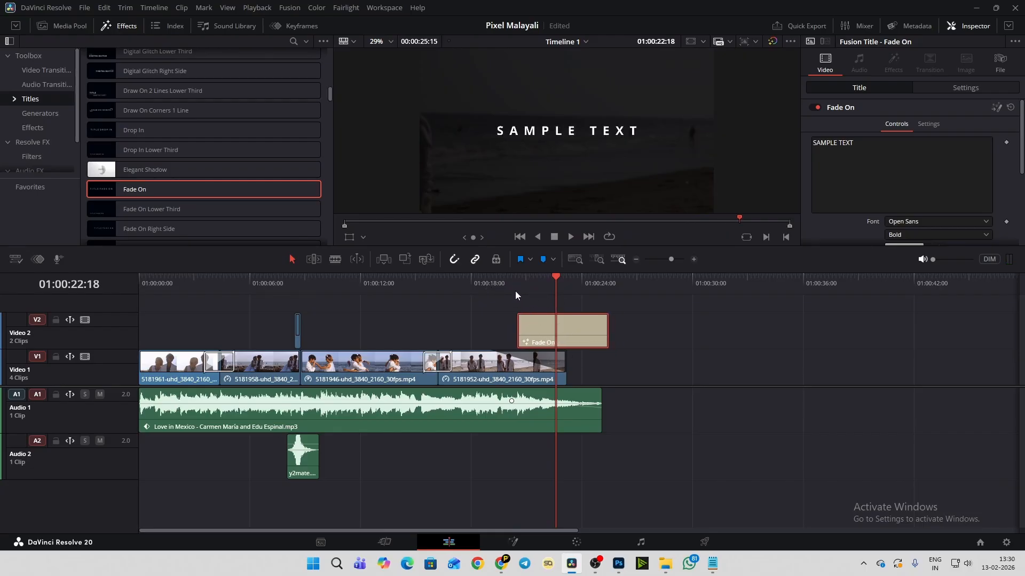
left_click(494, 280)
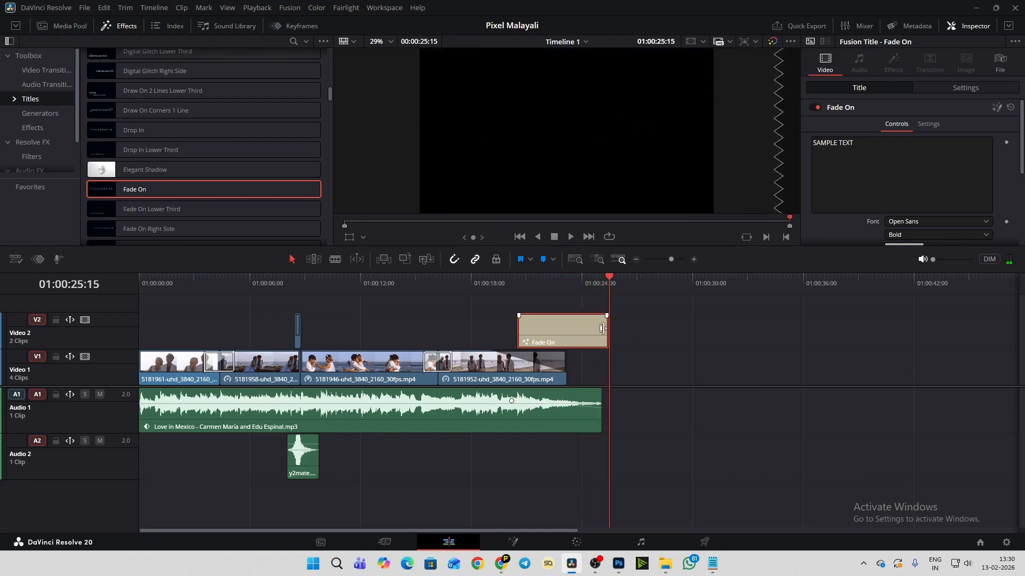
- Extend the Fade On title's end to 01:00:28:01, play it through, and save the project
left_click_drag(603, 328, 656, 328)
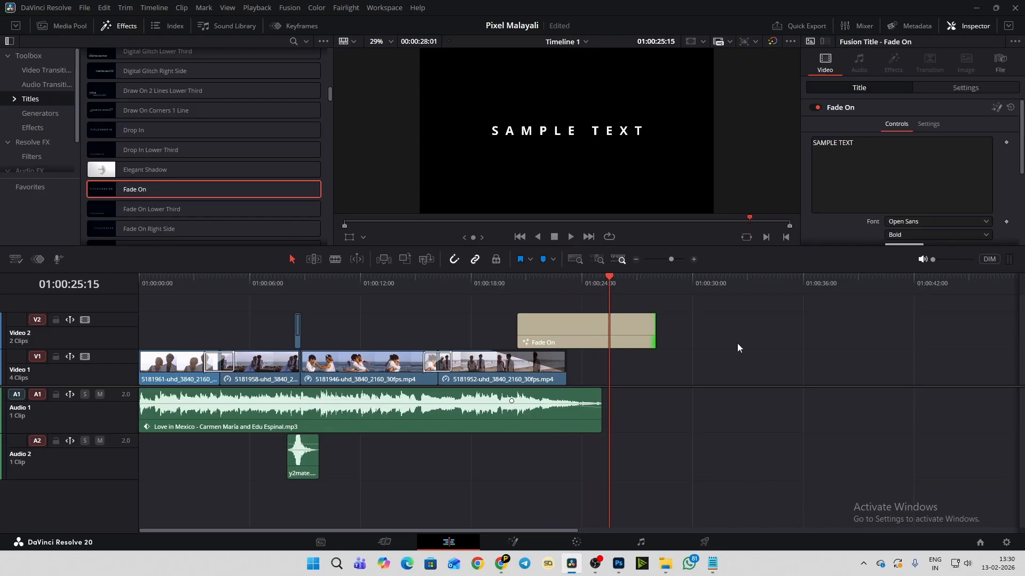
key("space")
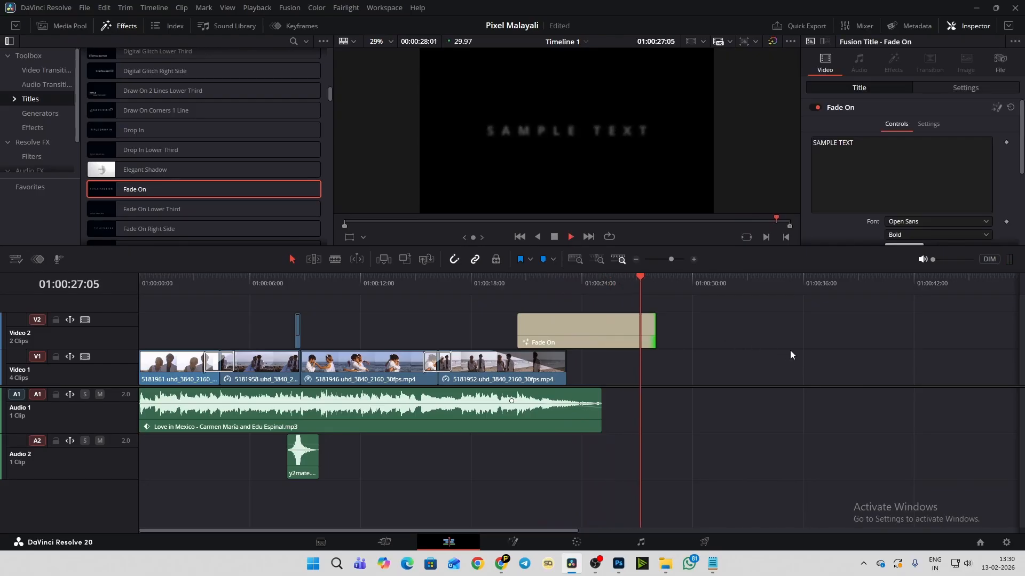
left_click(573, 326)
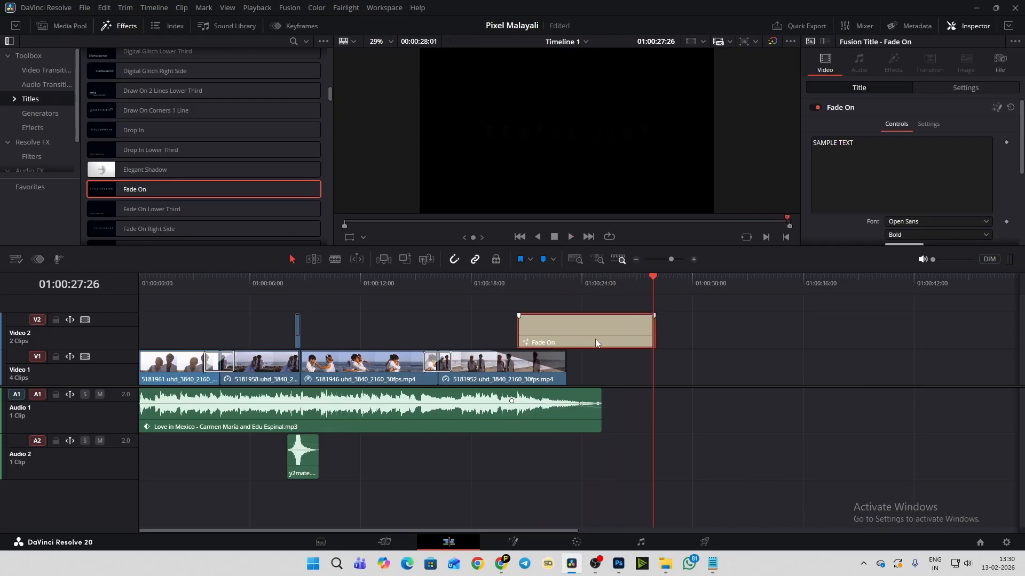
key("ctrl+s")
- Replace the Fade On title's sample text with "New Life", previewing it at 01:00:24:12
left_click(867, 147)
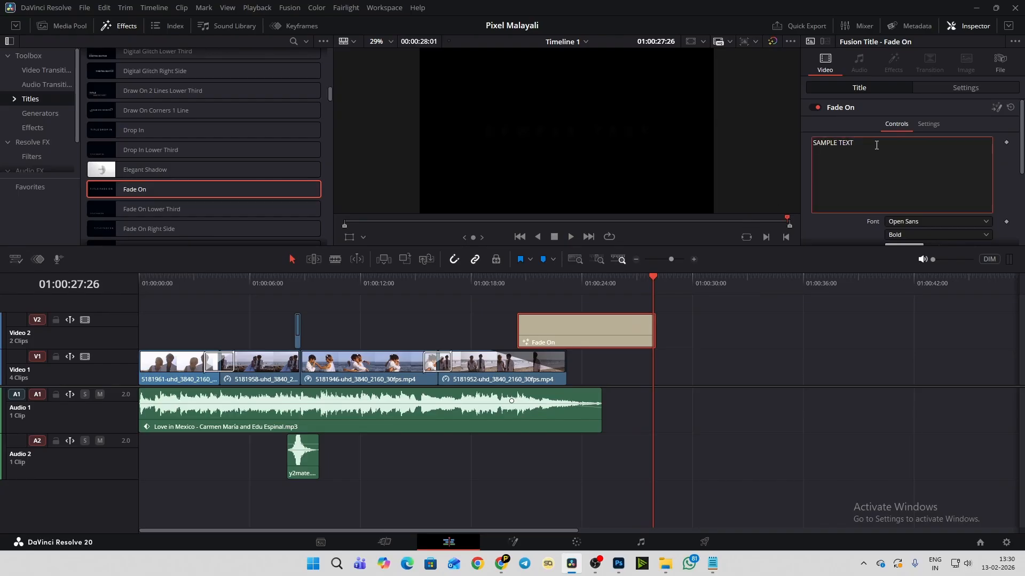
left_click_drag(857, 146, 834, 146)
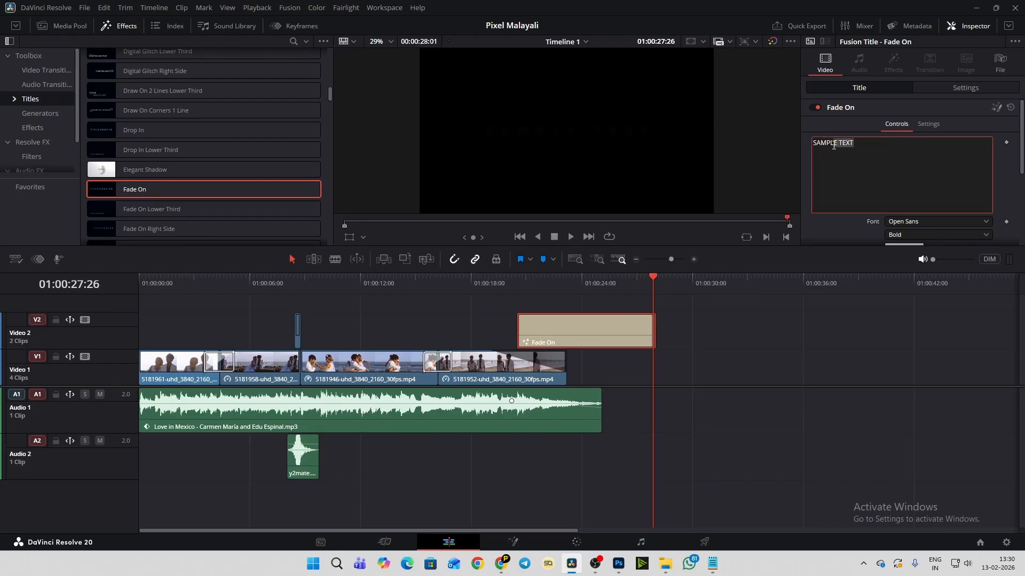
left_click(589, 284)
left_click(875, 154)
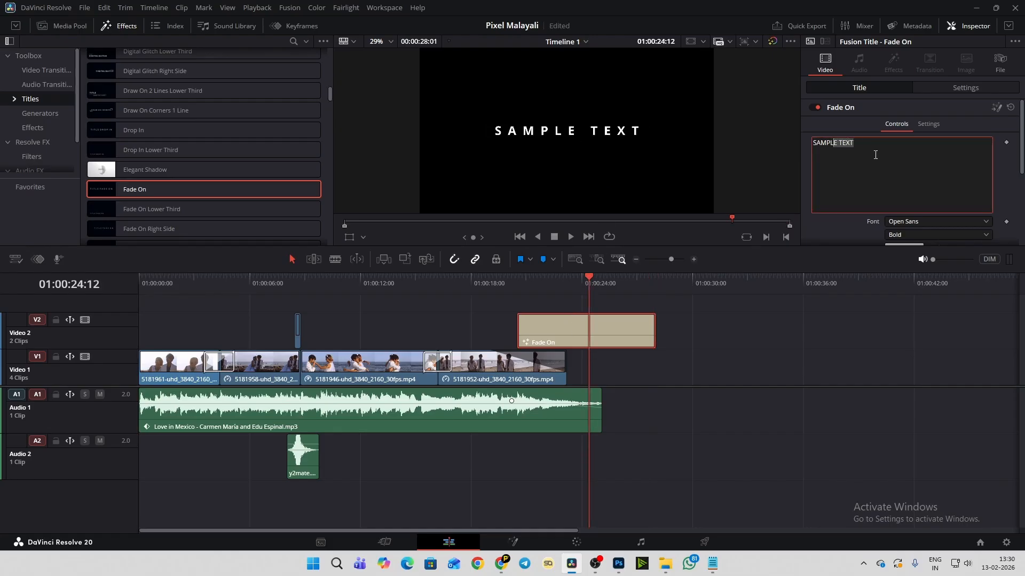
left_click_drag(875, 145, 801, 142)
type("New Life")
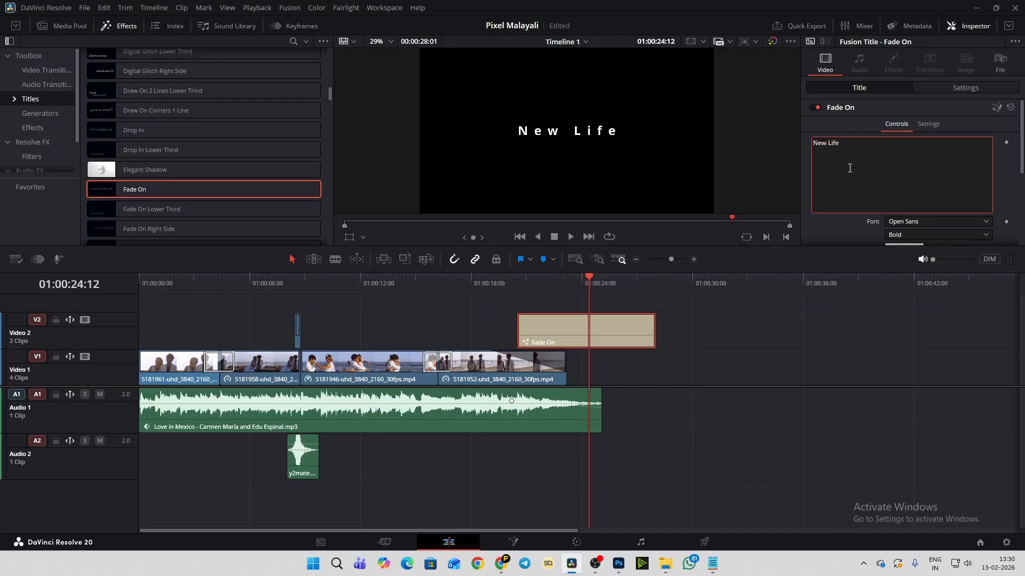
mouse_move(579, 278)
left_mouse_down()
mouse_move(570, 280)
mouse_move(591, 278)
left_mouse_up()
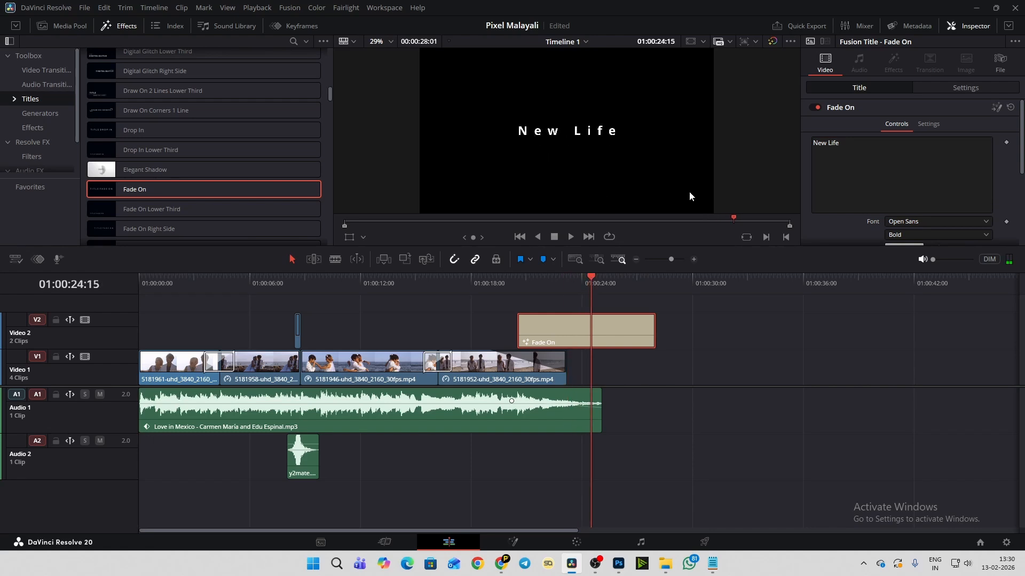
left_click(866, 143)
type("fgjhfgjfg")
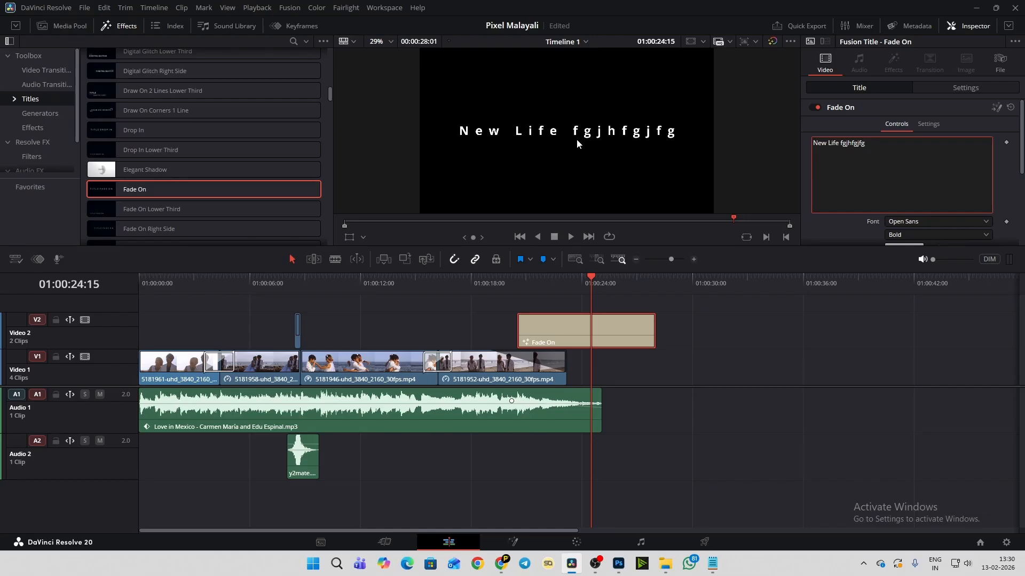
key("BackSpace")
key("BackSpace")
key("BackSpace")
key("BackSpace")
key("BackSpace")
key("BackSpace")
key("BackSpace")
key("BackSpace")
key("BackSpace")
key("BackSpace")
key("BackSpace")
key("BackSpace")
key("BackSpace")
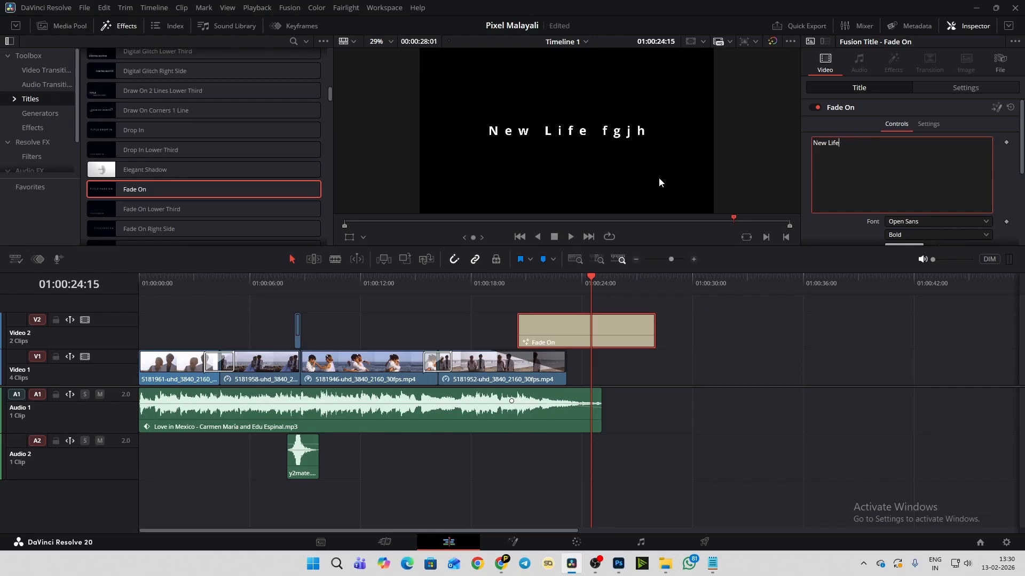
type("ife")
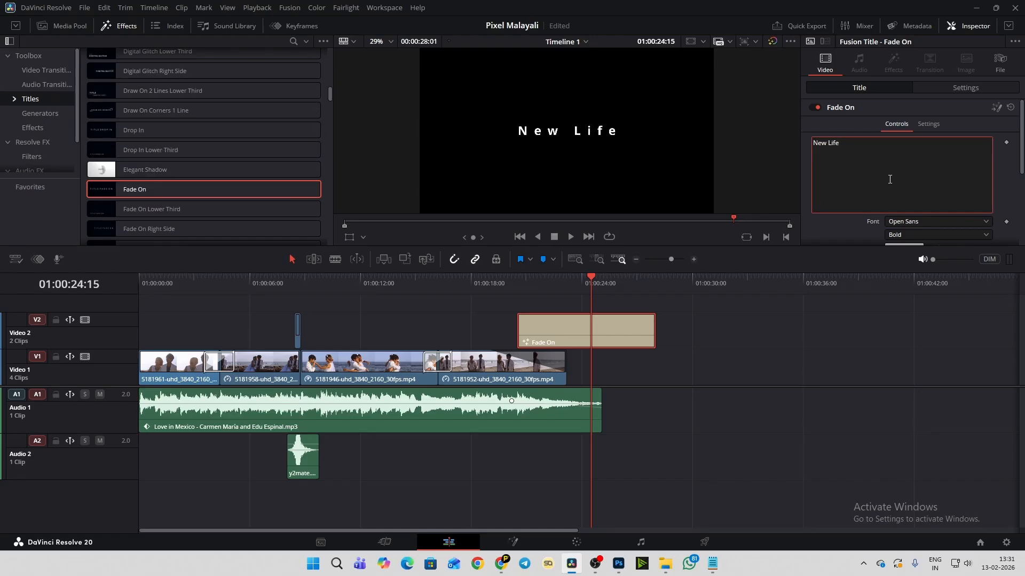
- Change the New Life title's font to PAPERUS Regular
scroll(890, 180, "down", 1)
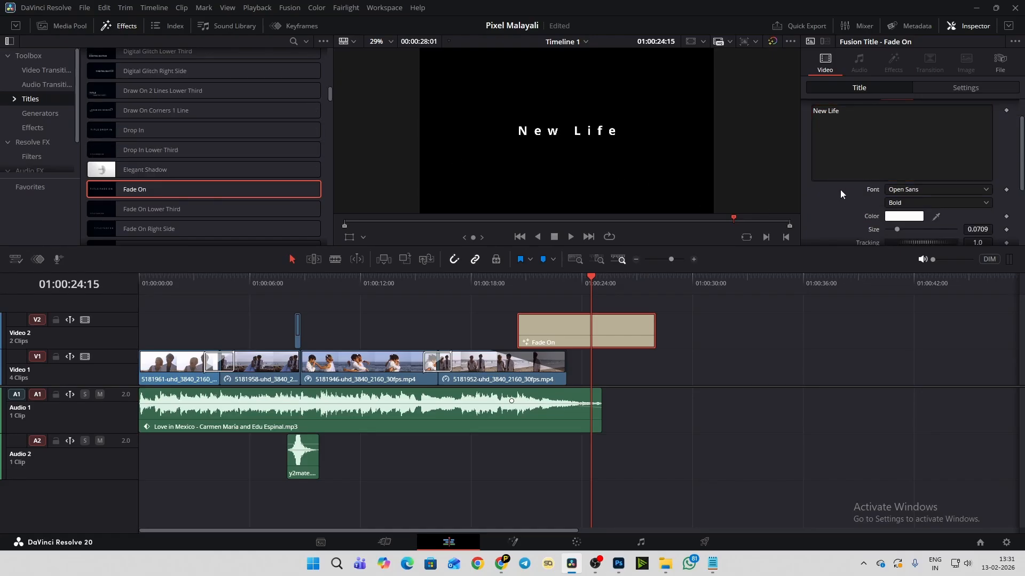
scroll(840, 190, "down", 1)
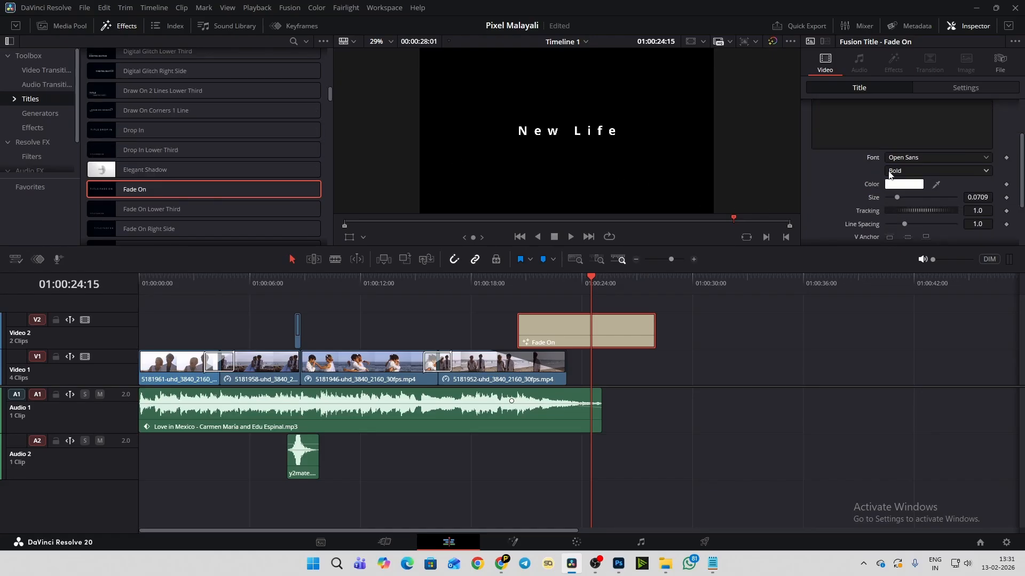
left_click(919, 155)
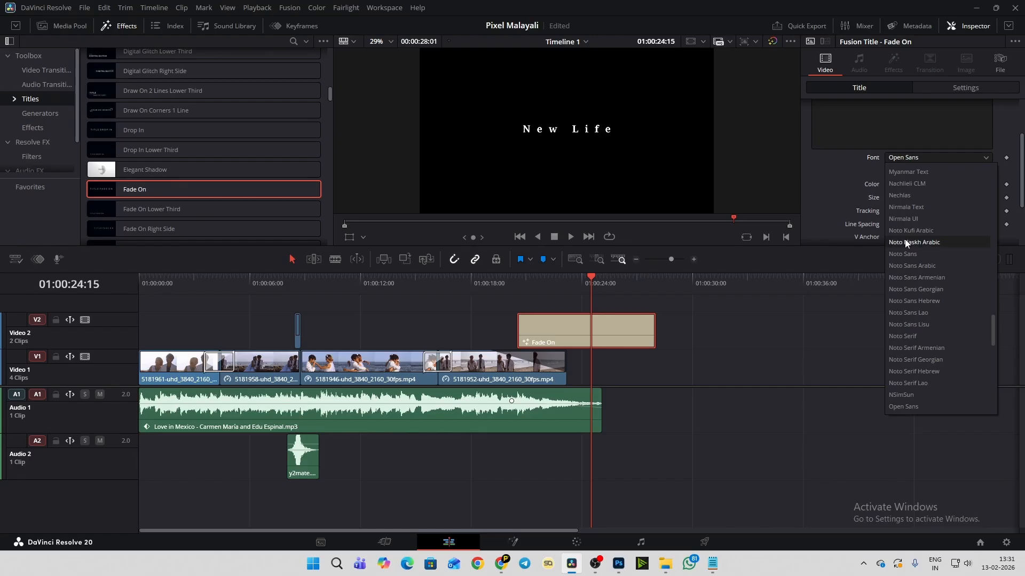
scroll(899, 363, "down", 3)
left_click(899, 364)
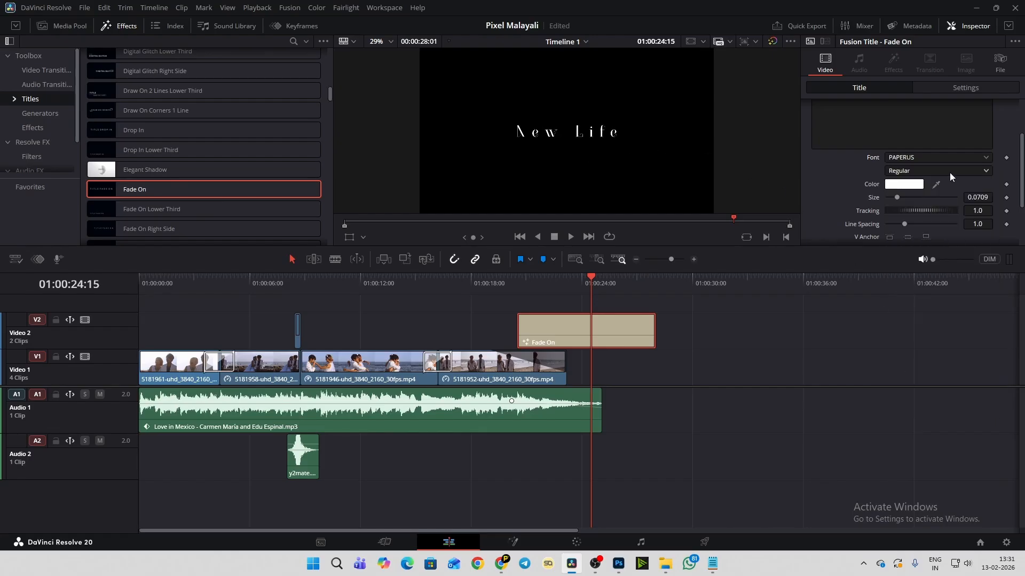
- Reduce the New Life title's size to 0.0591 and try adjusting its line spacing
scroll(840, 170, "down", 1)
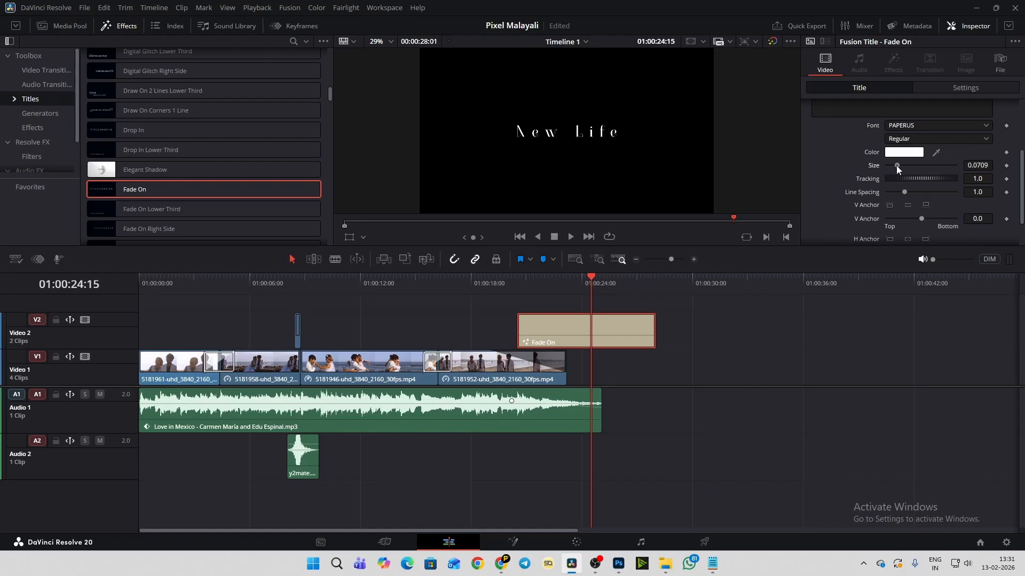
left_click_drag(895, 165, 894, 171)
scroll(844, 176, "down", 2)
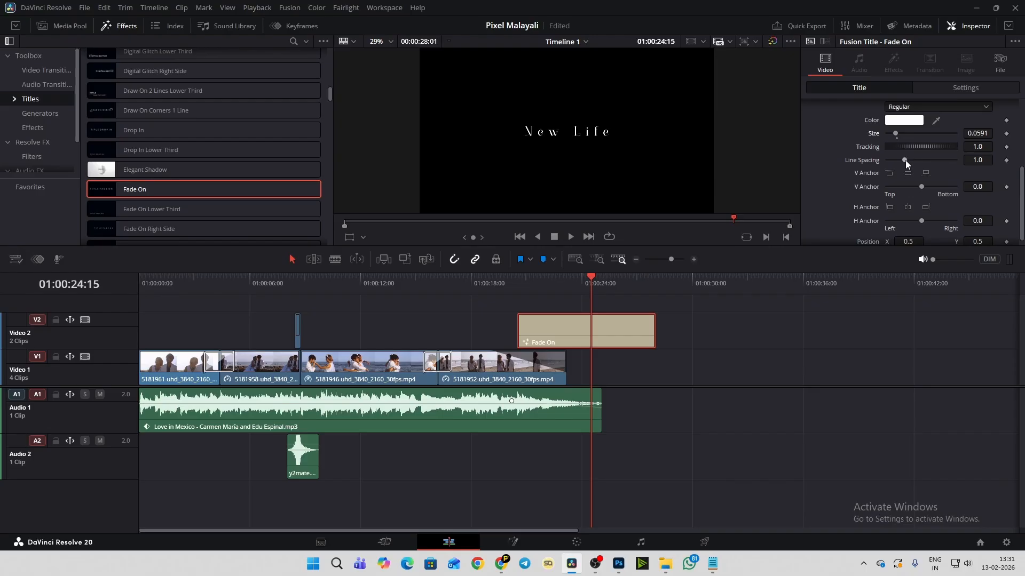
mouse_move(905, 160)
left_mouse_down()
mouse_move(941, 168)
mouse_move(907, 167)
left_mouse_up()
- Test the New Life title's line spacing with a temporary second line of text, resetting the spacing to 1.0 and removing that line
scroll(853, 152, "up", 8)
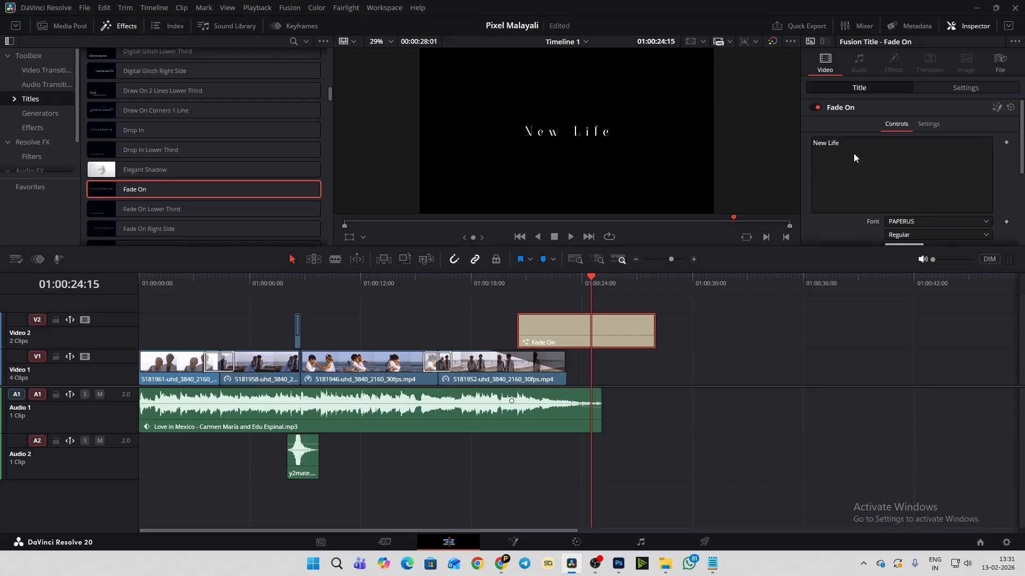
key("Return")
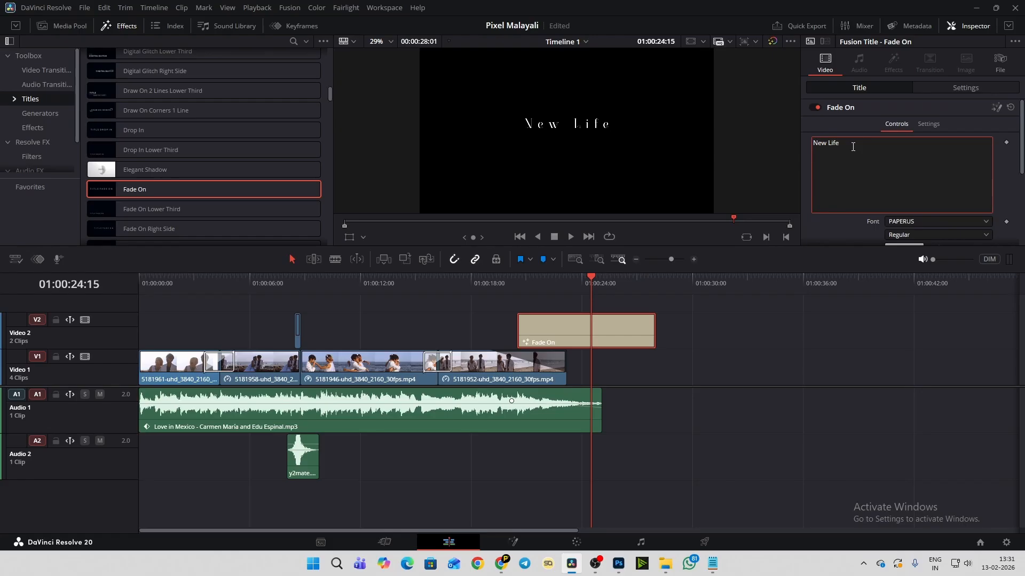
type("gausgfujhgfjuh")
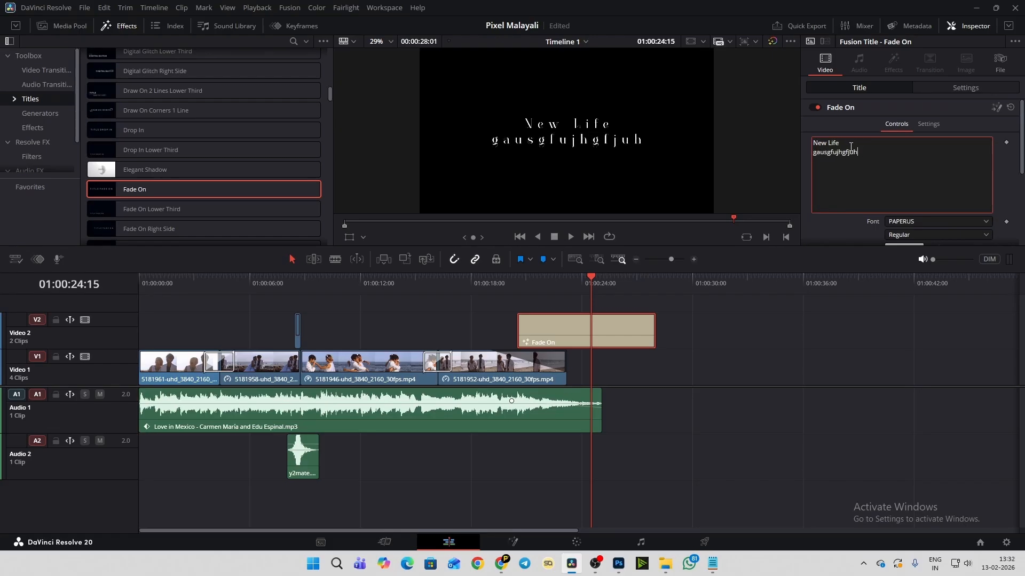
scroll(831, 224, "down", 3)
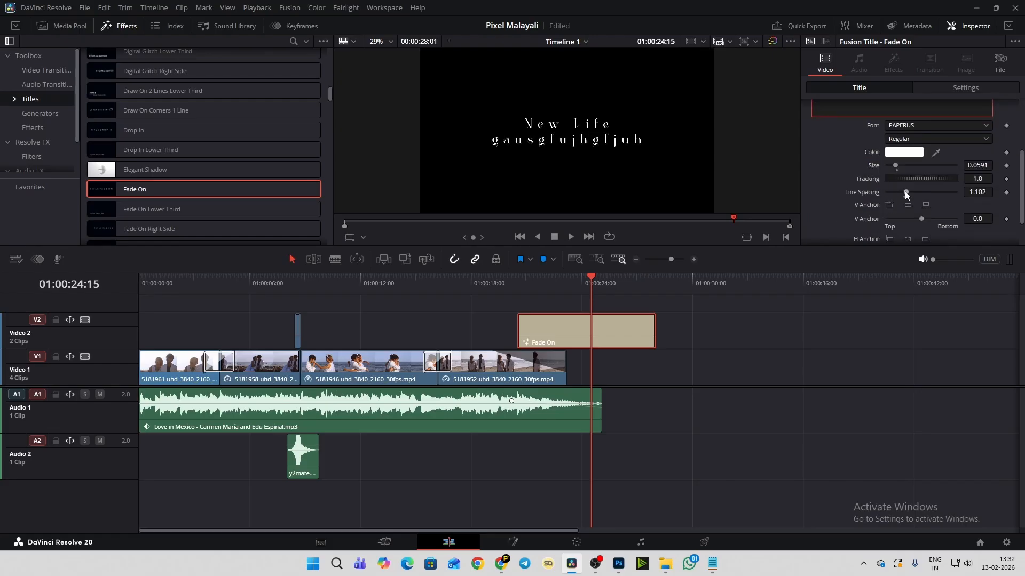
mouse_move(905, 192)
left_mouse_down()
mouse_move(927, 200)
mouse_move(904, 197)
left_mouse_up()
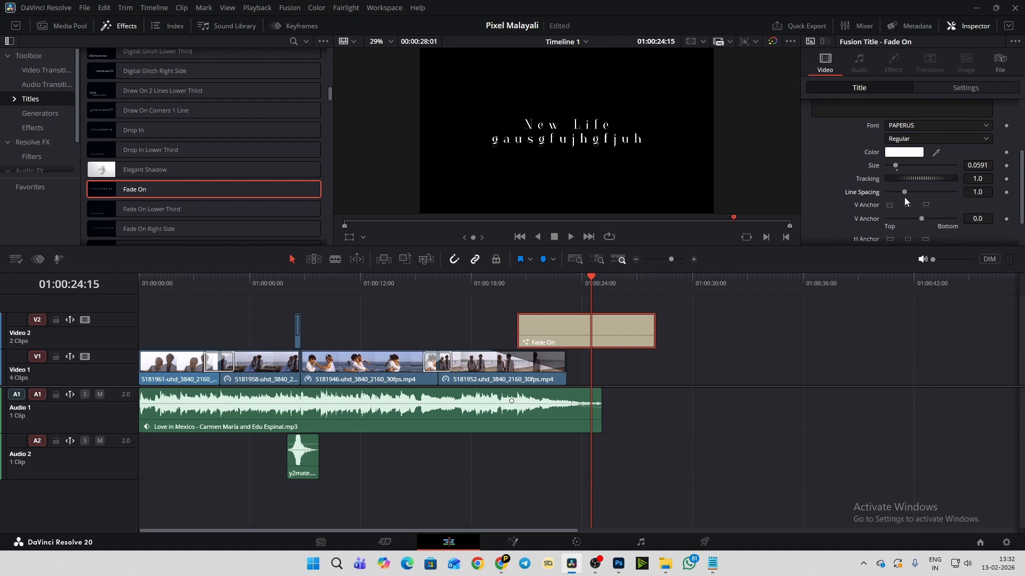
scroll(889, 156, "up", 2)
left_click_drag(865, 122, 805, 120)
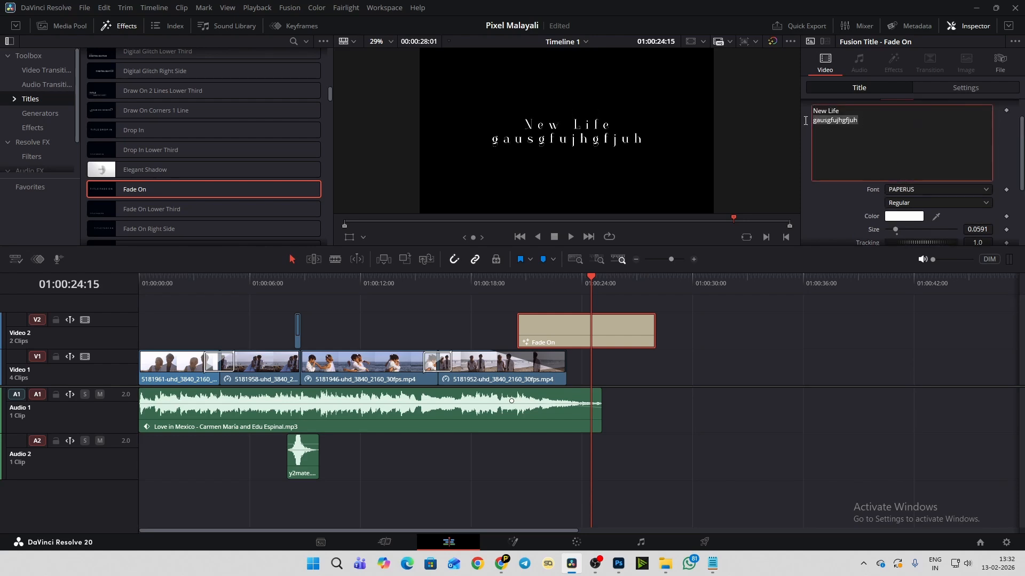
key("BackSpace")
key("BackSpace")
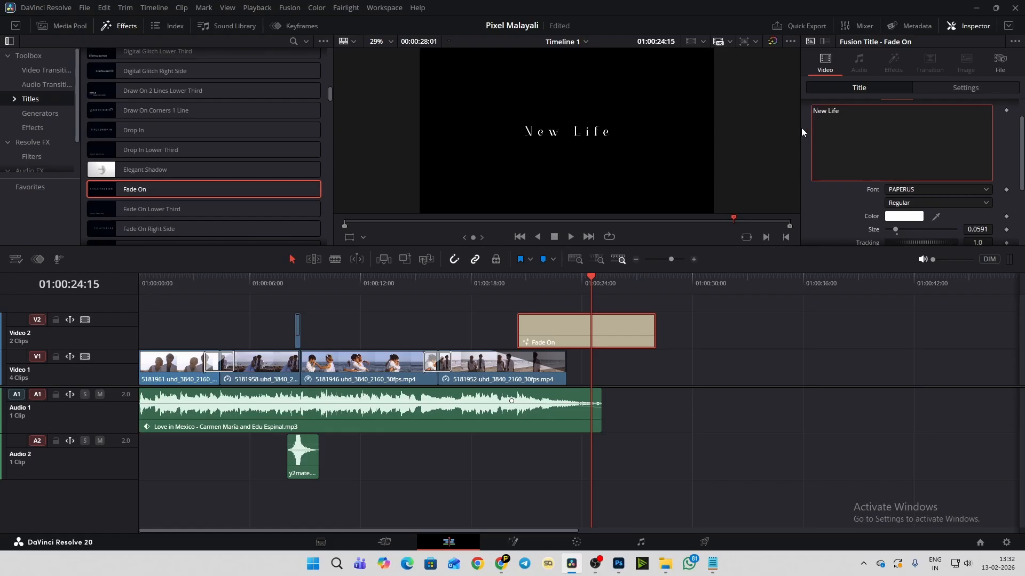
- Try the New Life title's vertical anchor and tighten its tracking to 0.884
scroll(854, 202, "down", 3)
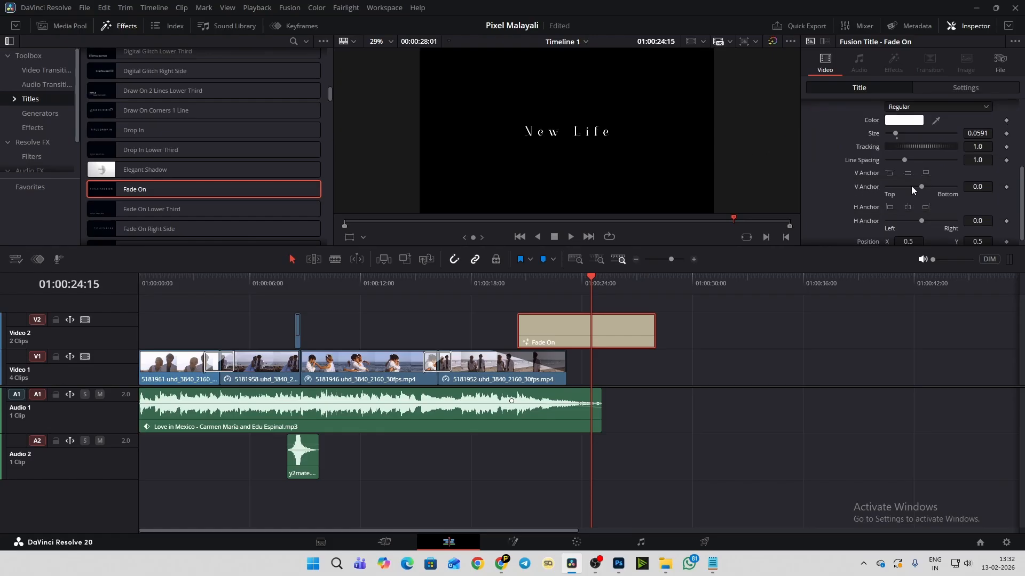
mouse_move(921, 186)
left_mouse_down()
mouse_move(907, 187)
mouse_move(956, 188)
mouse_move(886, 188)
mouse_move(921, 192)
left_mouse_up()
scroll(823, 178, "up", 1)
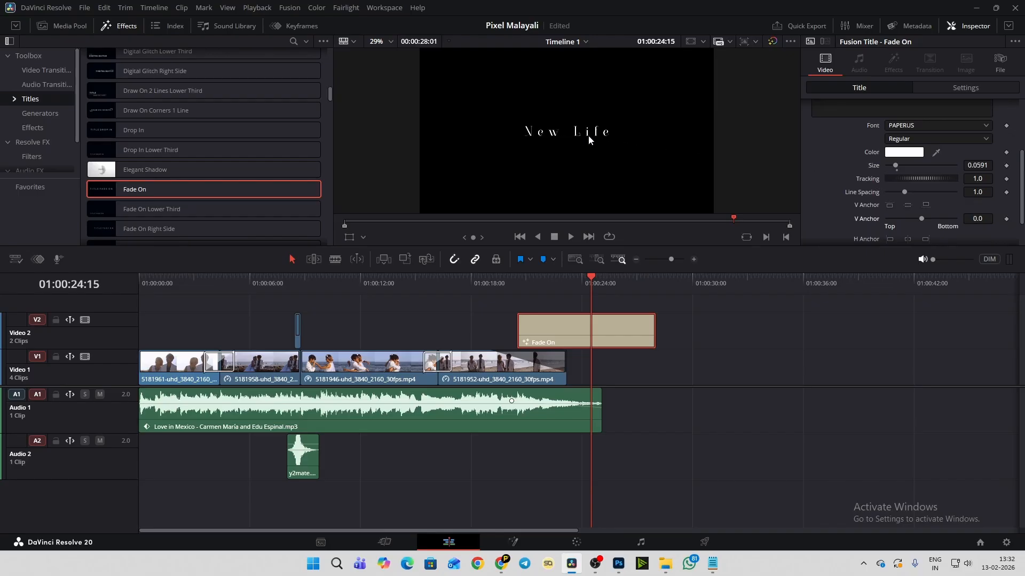
mouse_move(923, 178)
left_mouse_down()
mouse_move(898, 177)
mouse_move(953, 184)
mouse_move(916, 187)
left_mouse_up()
- Try moving the New Life title to position X 0.473, Y 0.496 and reset it to the default position
scroll(825, 174, "down", 2)
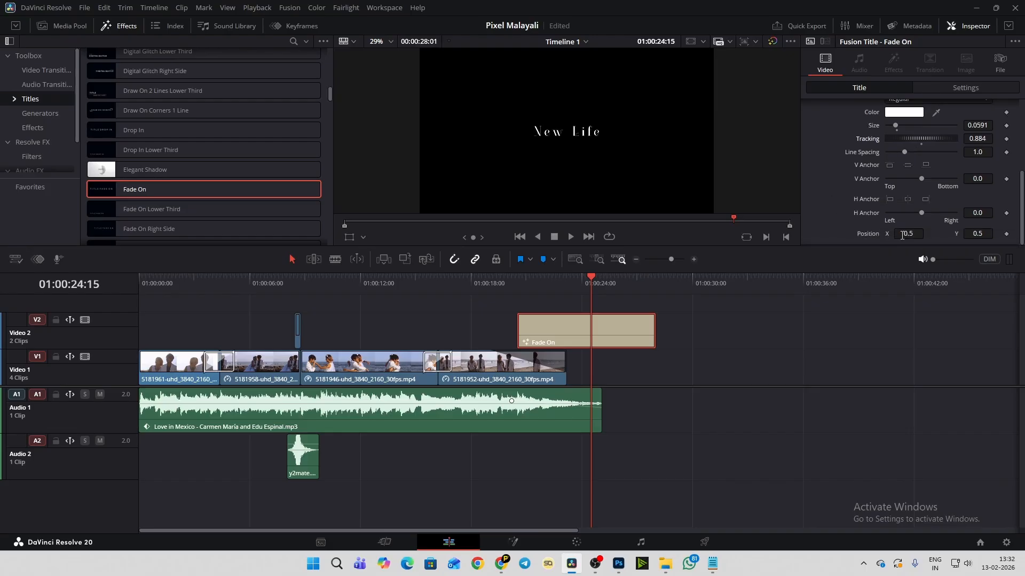
left_click_drag(908, 233, 905, 233)
left_click_drag(974, 234, 974, 233)
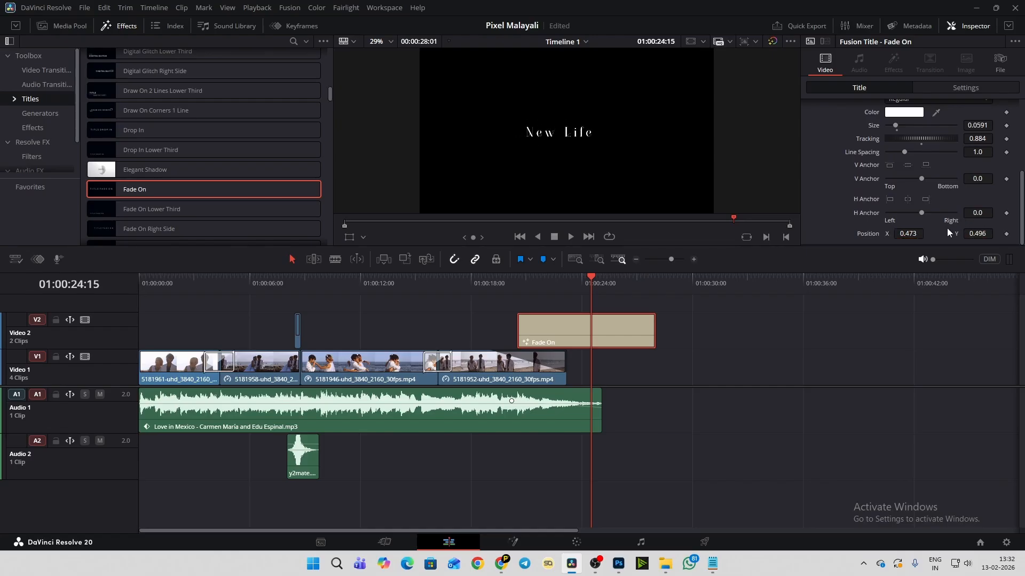
left_click(918, 234)
double_click(867, 233)
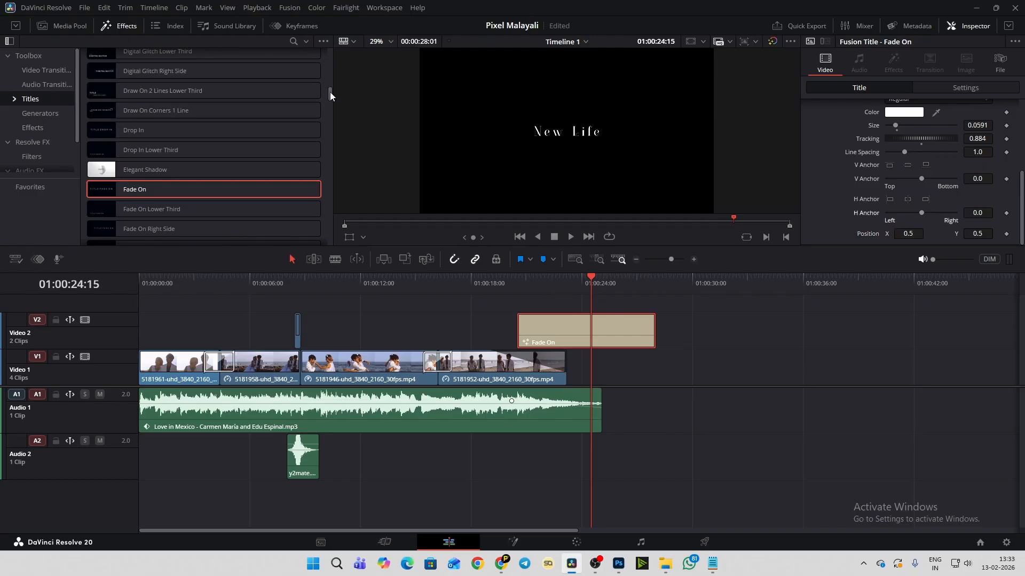
- Browse further down the title presets and play the ending with the New Life title
left_click_drag(330, 92, 334, 167)
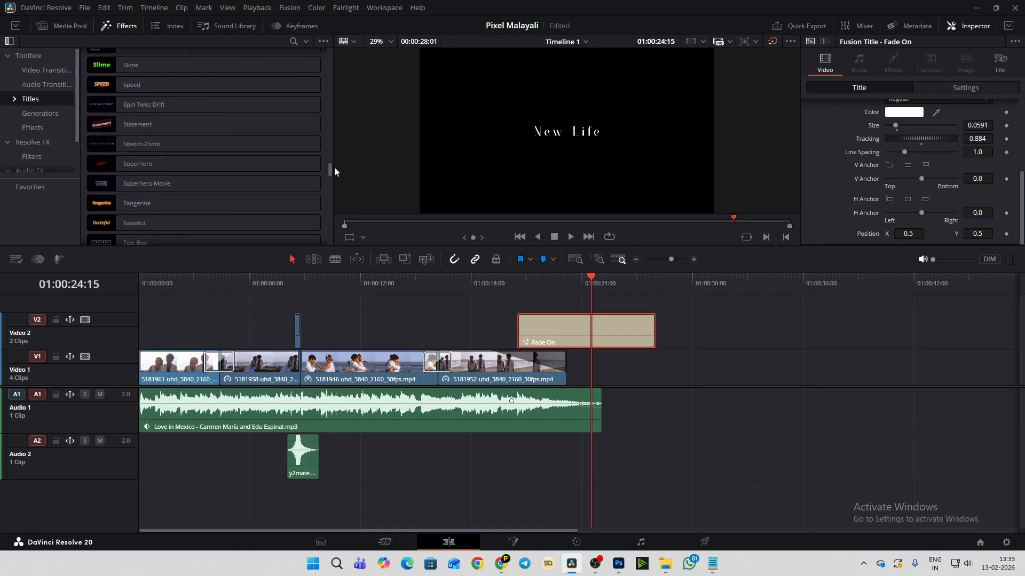
left_click(509, 280)
key("space")
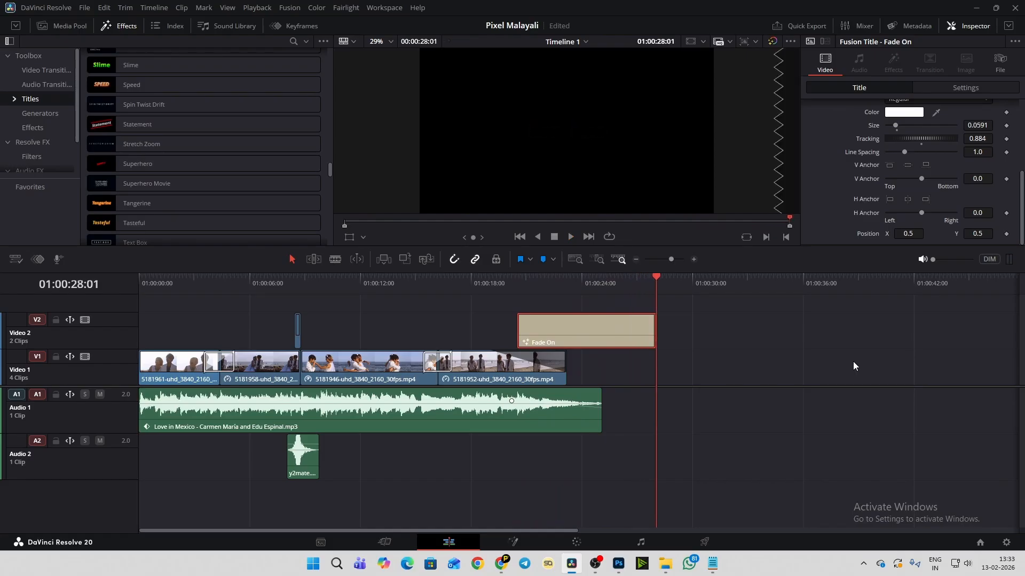
- Switch to the Color page, look through the timeline's clips, and select the first clip
left_click(576, 541)
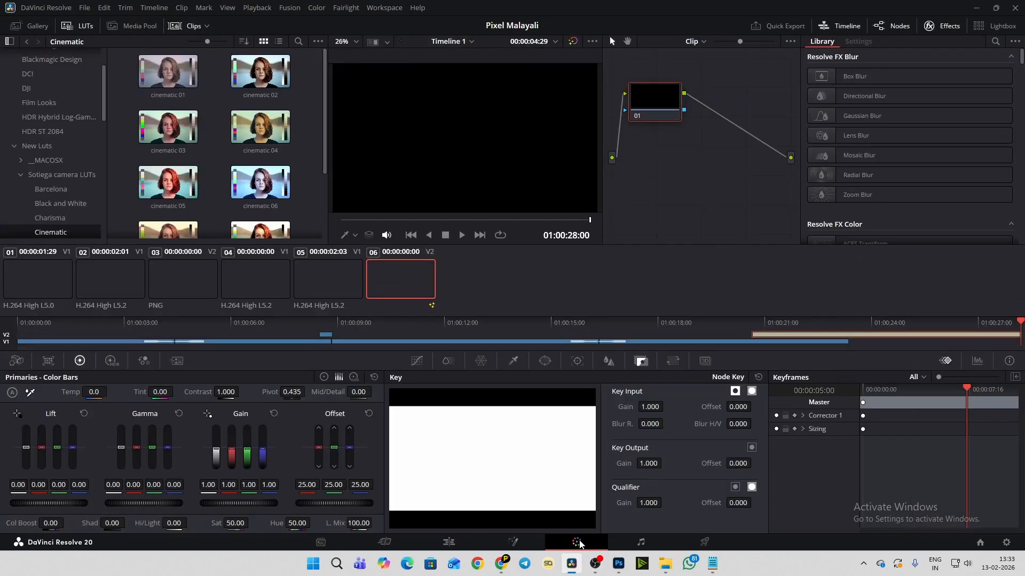
left_click(113, 280)
left_click(184, 279)
left_click(246, 277)
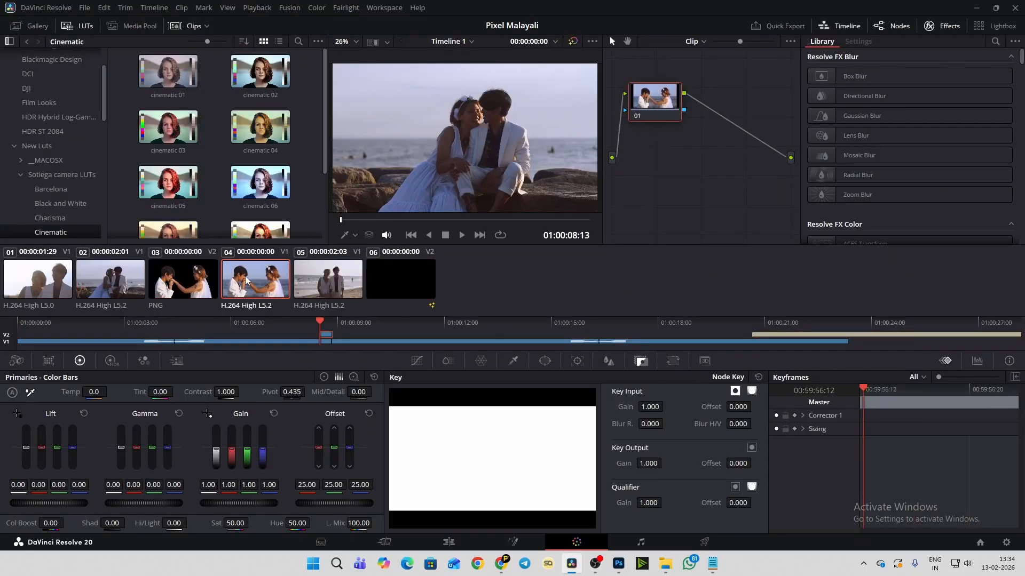
left_click(329, 280)
left_click(385, 283)
left_click(47, 283)
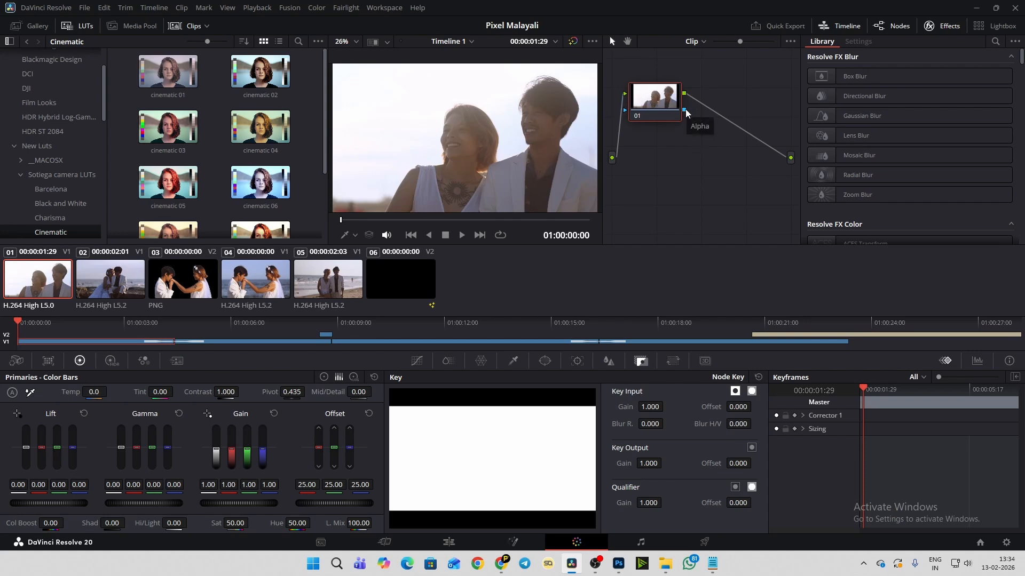
- Reposition node 01 of the first clip in the node graph and add a serial node after it
left_click_drag(668, 113, 677, 113)
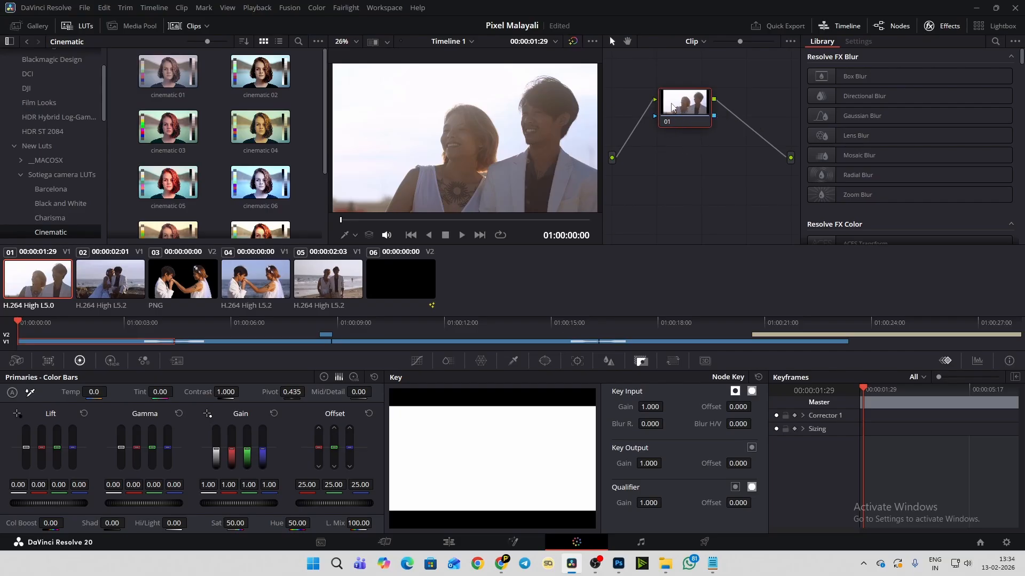
left_click_drag(671, 107, 666, 125)
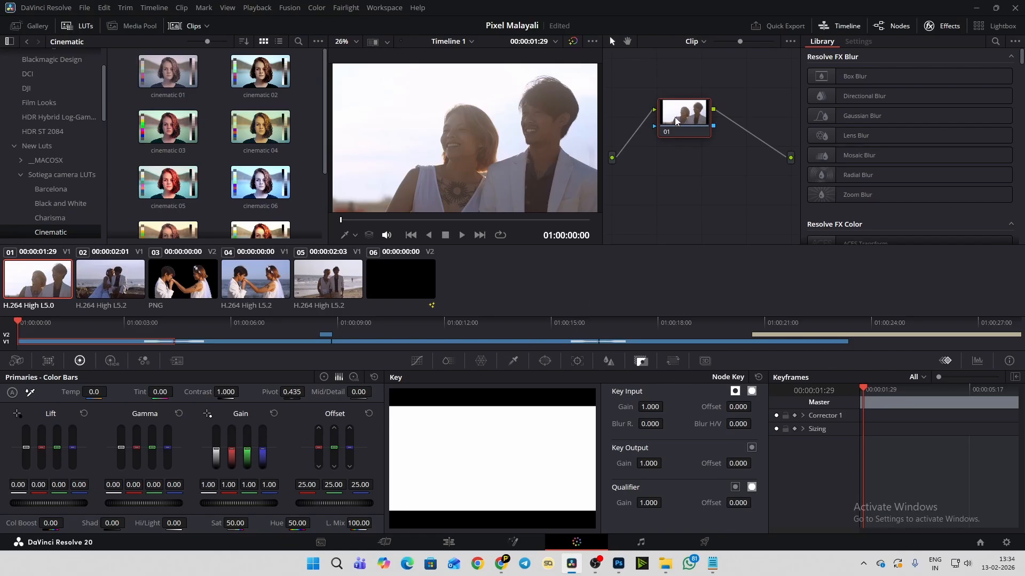
left_click_drag(676, 120, 672, 115)
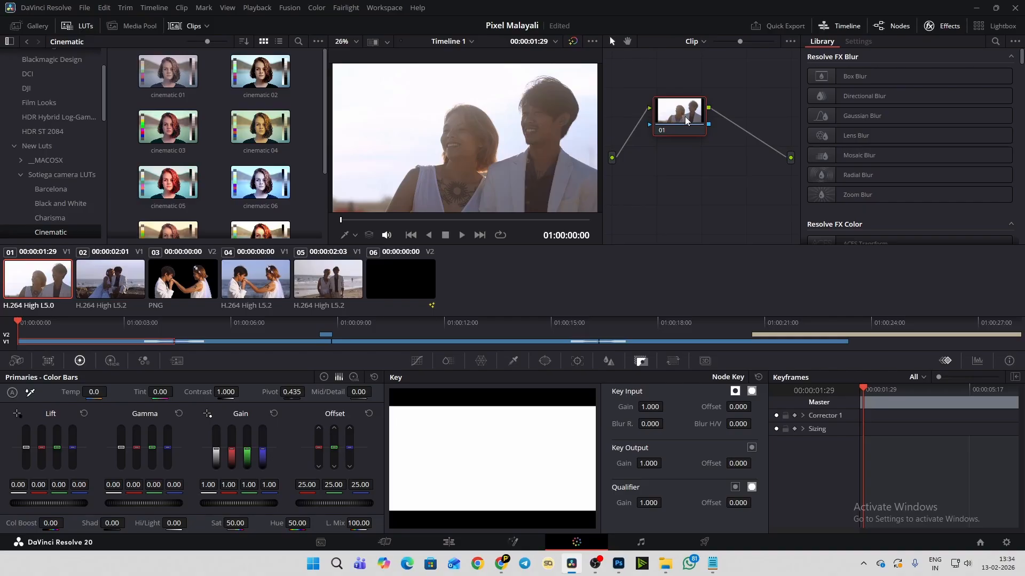
mouse_move(667, 112)
left_mouse_down()
mouse_move(677, 114)
mouse_move(665, 113)
left_mouse_up()
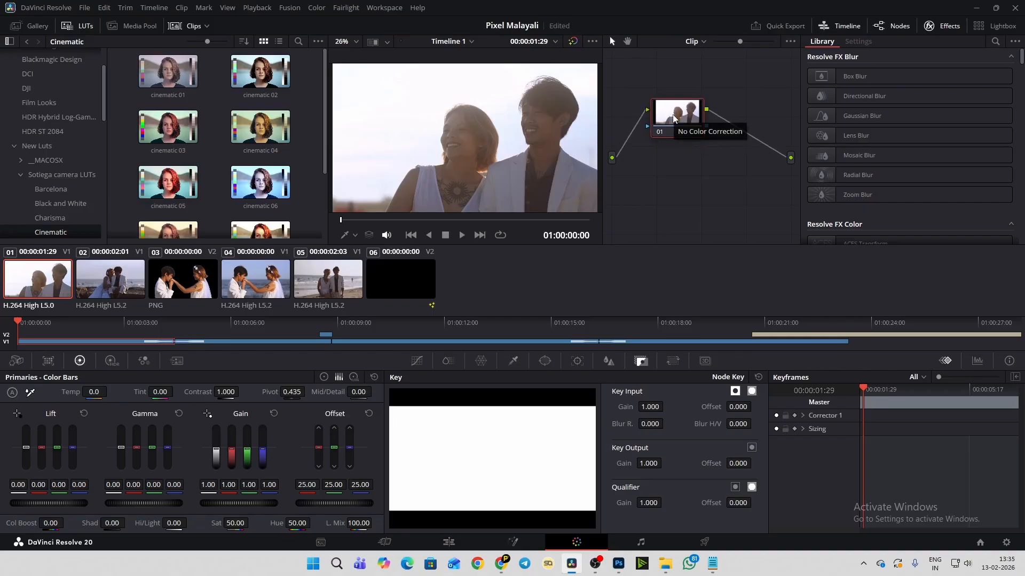
right_click(674, 113)
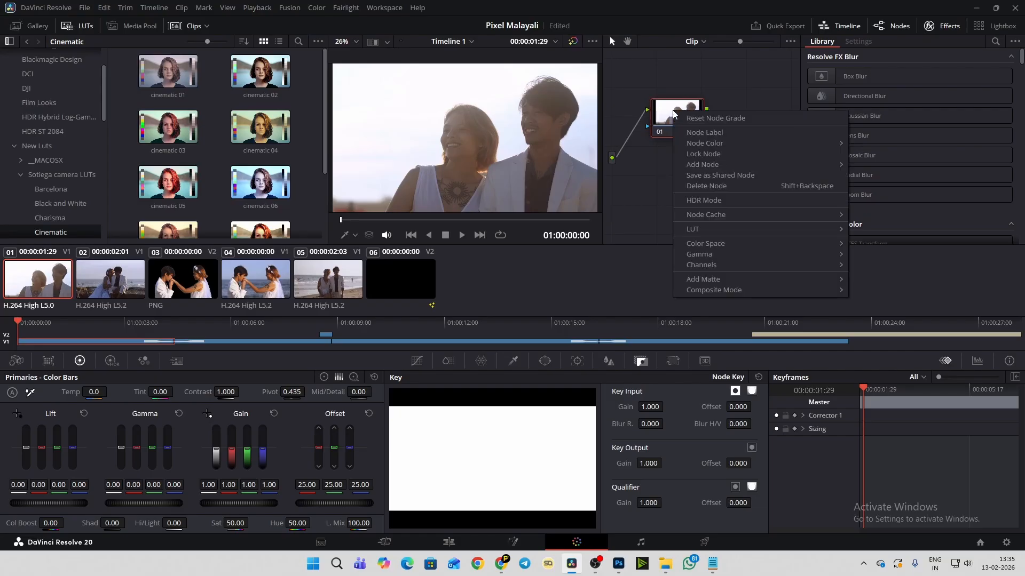
mouse_move(746, 166)
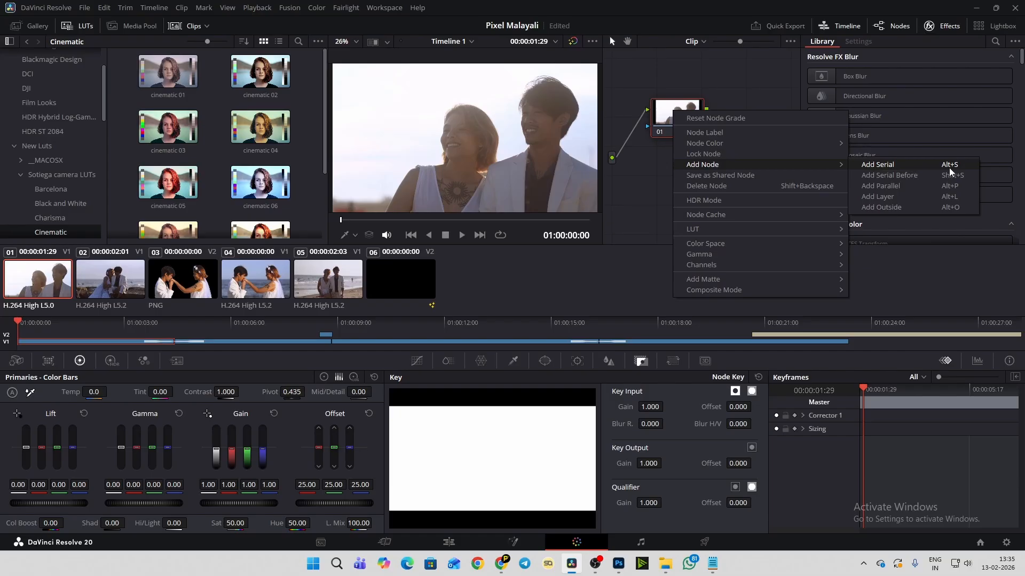
left_click(658, 111)
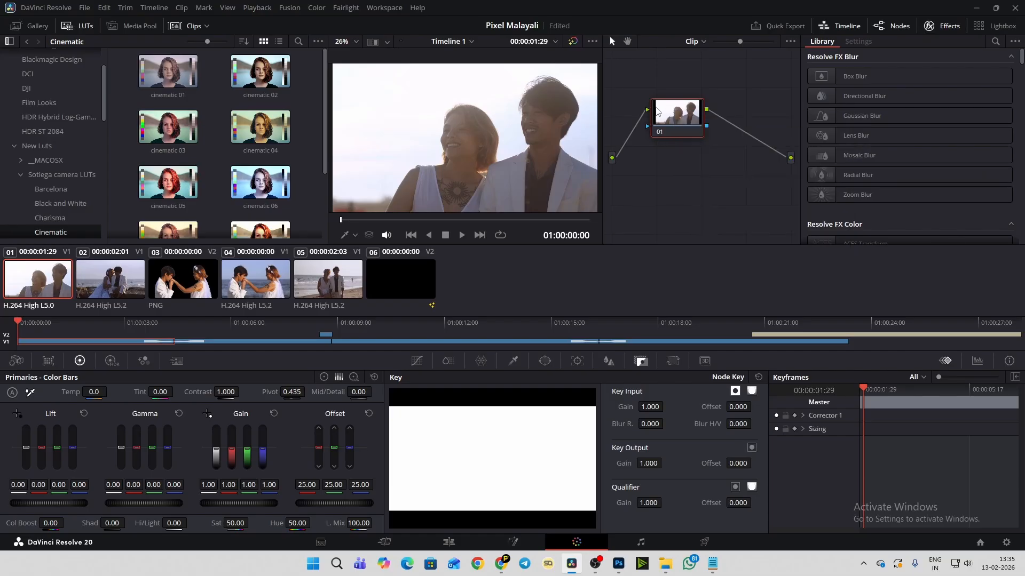
key("alt+s")
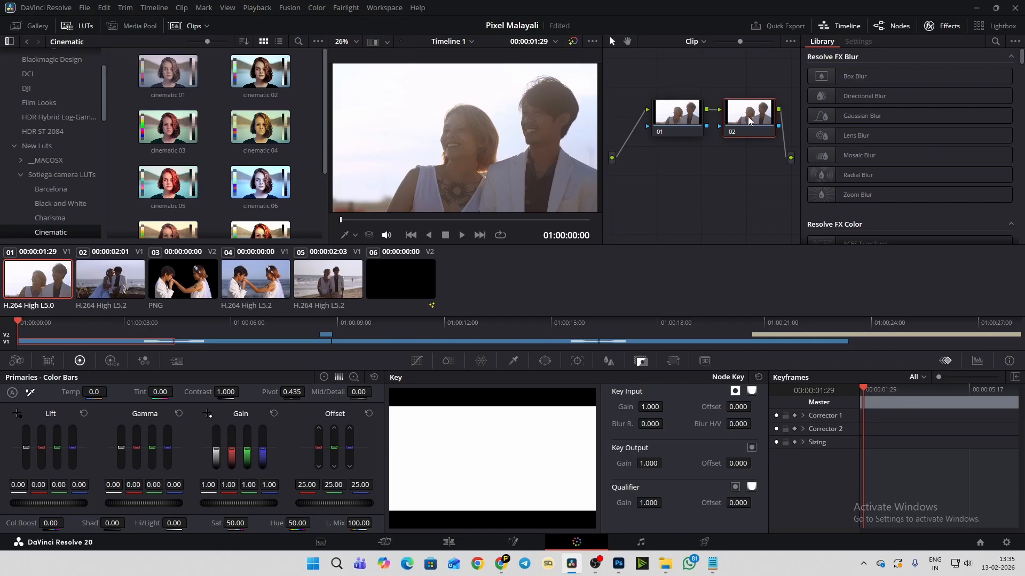
- Rearrange the first clip's two nodes in the node graph so that node 02 sits in line beside node 01
left_click_drag(749, 121, 687, 202)
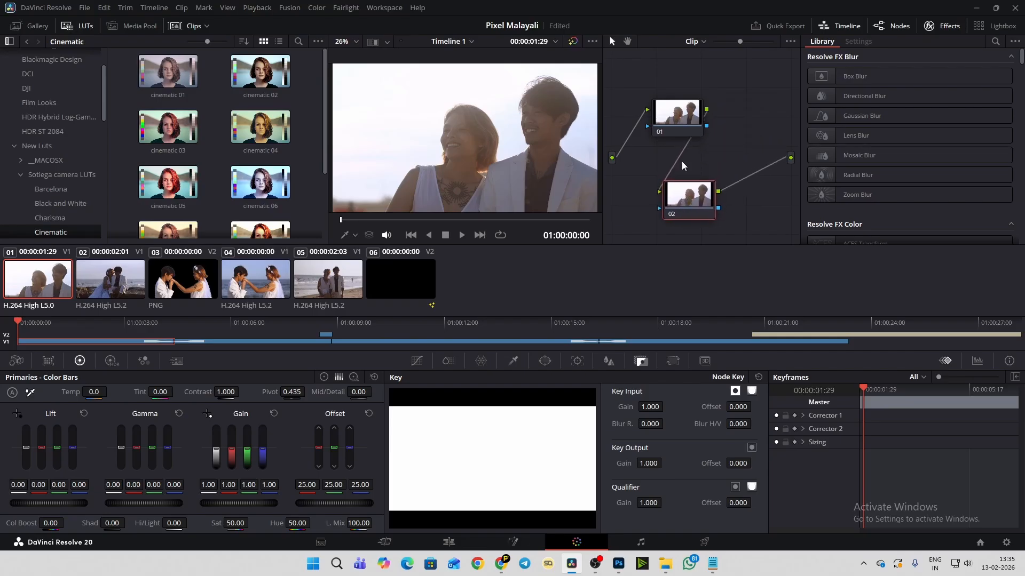
left_click_drag(669, 122, 638, 104)
left_click_drag(695, 192, 719, 166)
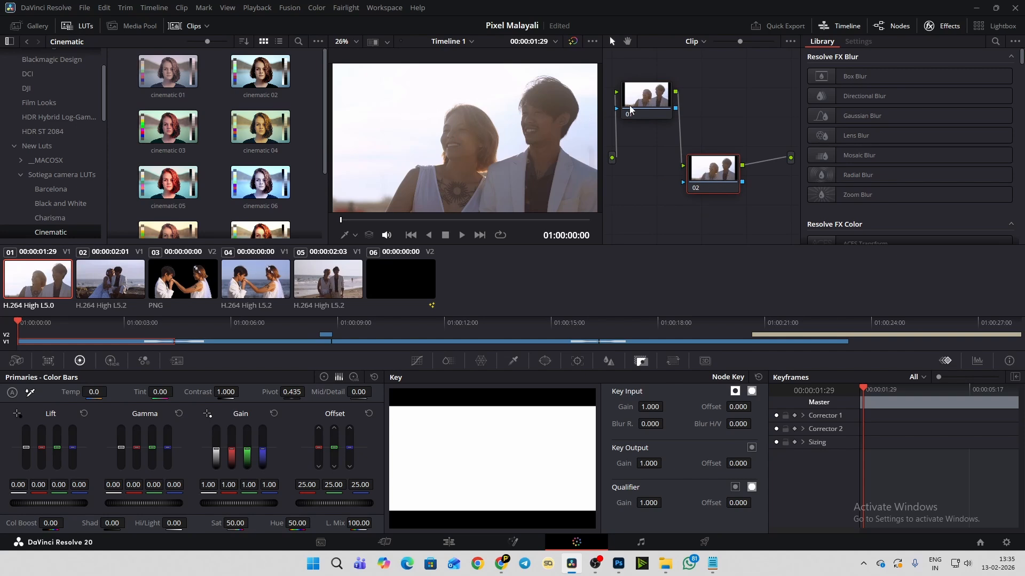
left_click(655, 101)
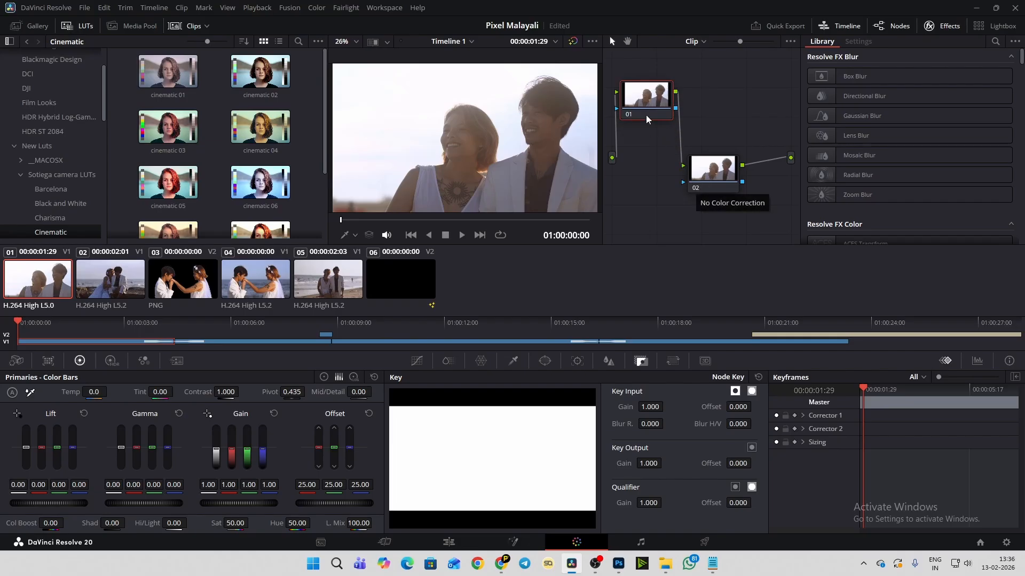
left_click_drag(710, 163, 719, 161)
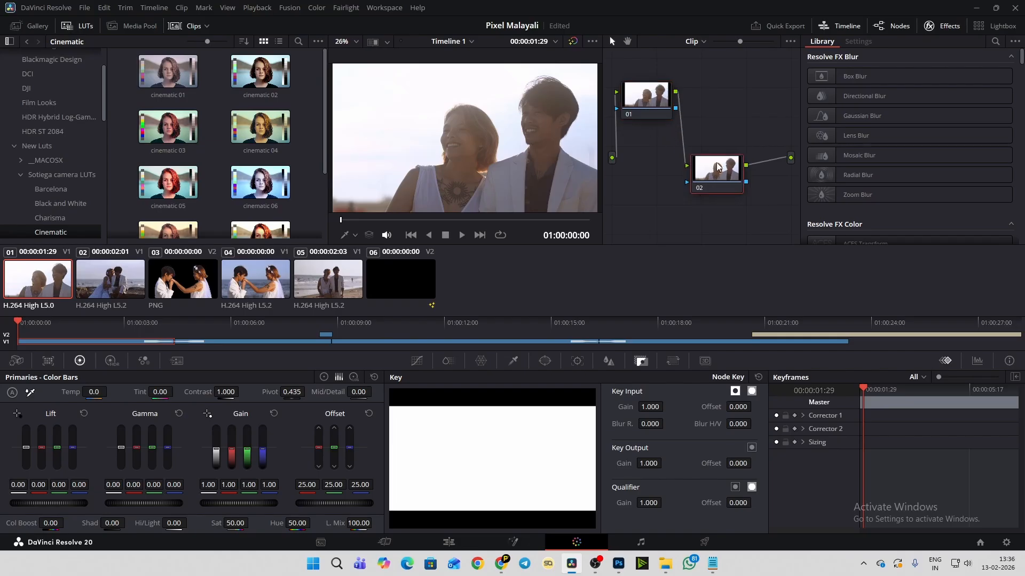
left_click_drag(651, 109, 655, 104)
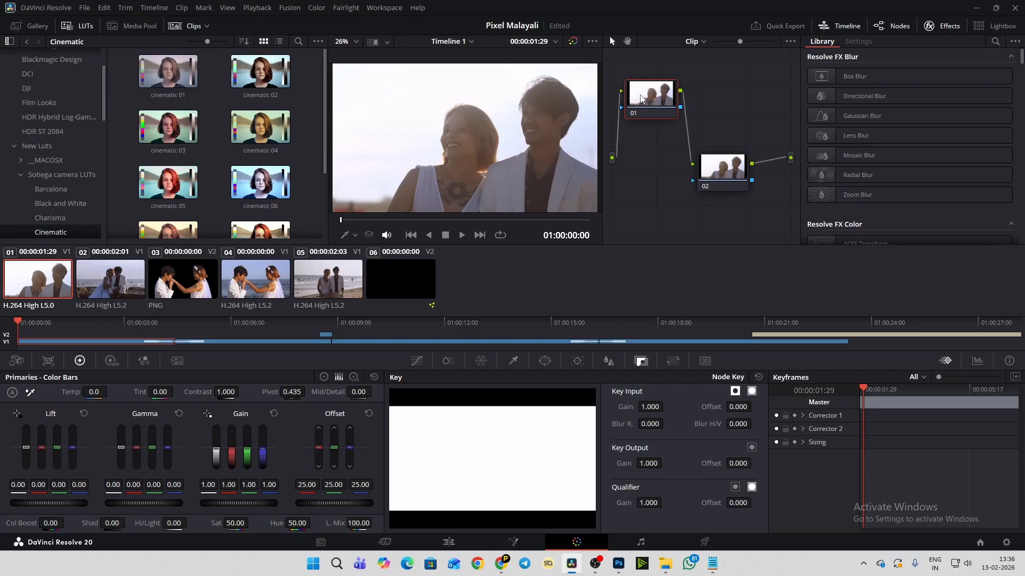
left_click(718, 168)
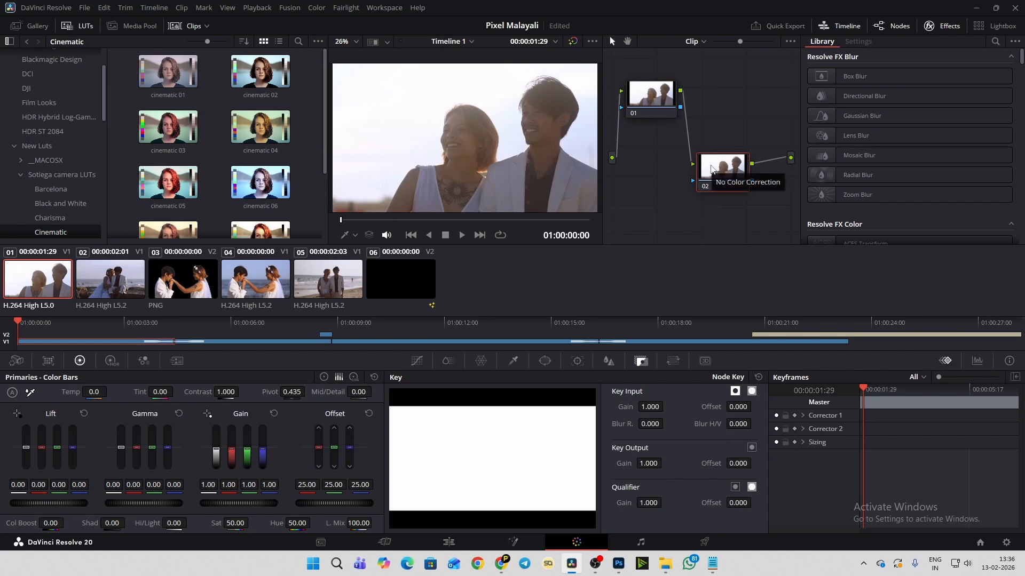
left_click_drag(721, 173, 723, 114)
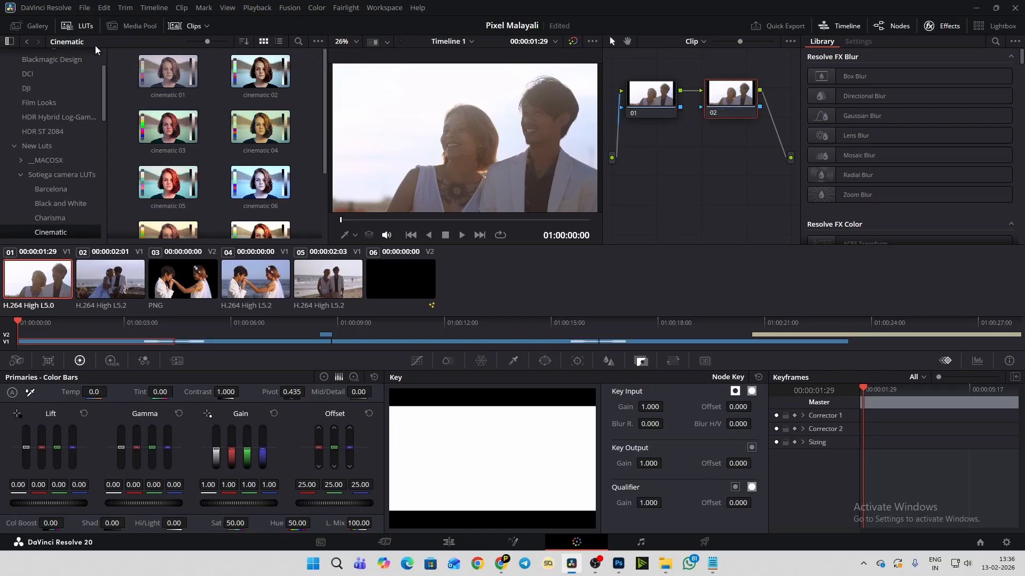
- Warm the first clip on node 02 with temperature 750, shadows 34.50, and highlights -11.50
left_click_drag(104, 85, 118, 59)
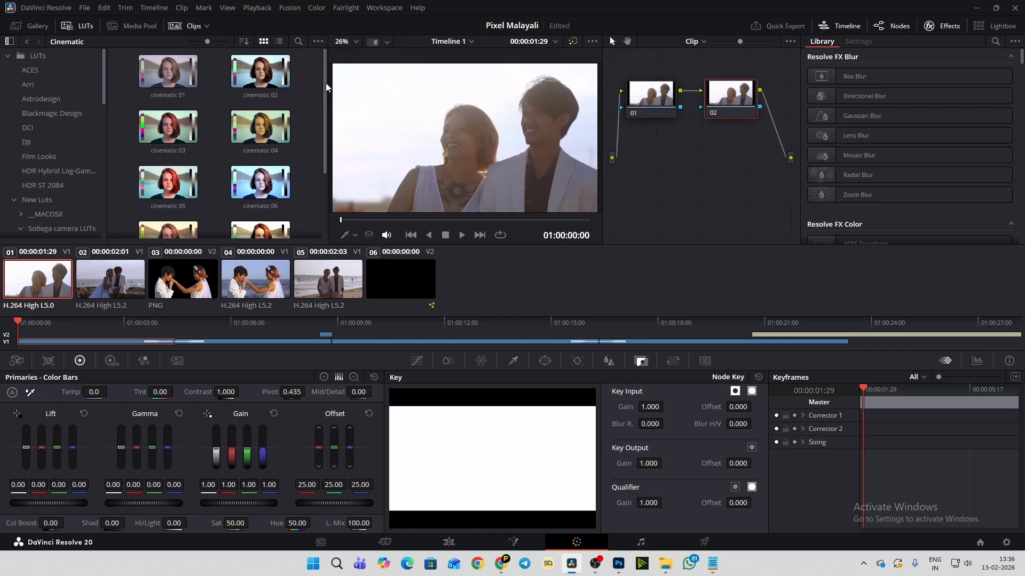
mouse_move(325, 83)
left_mouse_down()
mouse_move(332, 164)
mouse_move(330, 83)
left_mouse_up()
left_click_drag(104, 392, 127, 392)
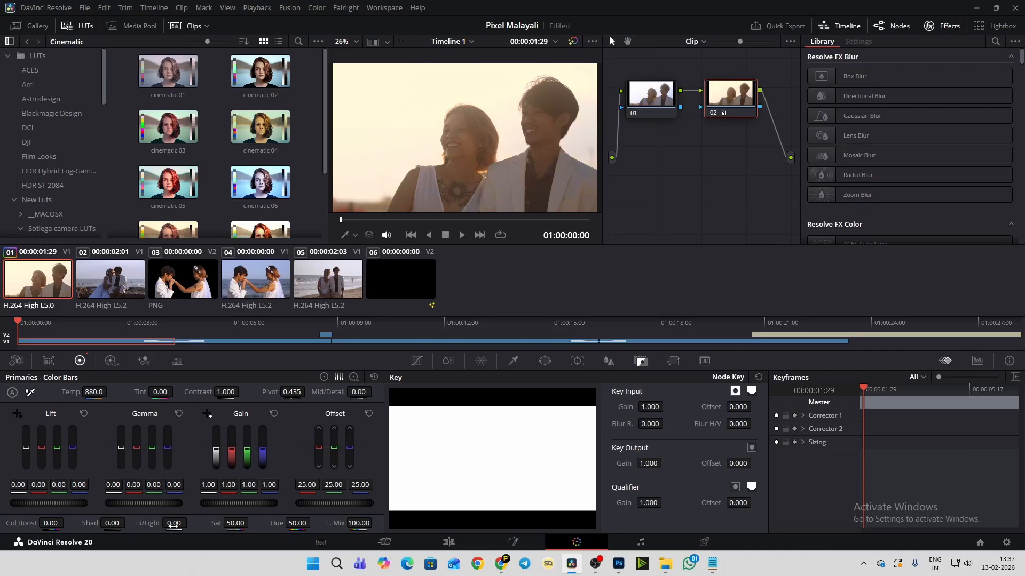
mouse_move(179, 525)
left_mouse_down()
mouse_move(112, 525)
mouse_move(187, 525)
mouse_move(179, 526)
left_mouse_up()
left_click_drag(94, 392, 87, 393)
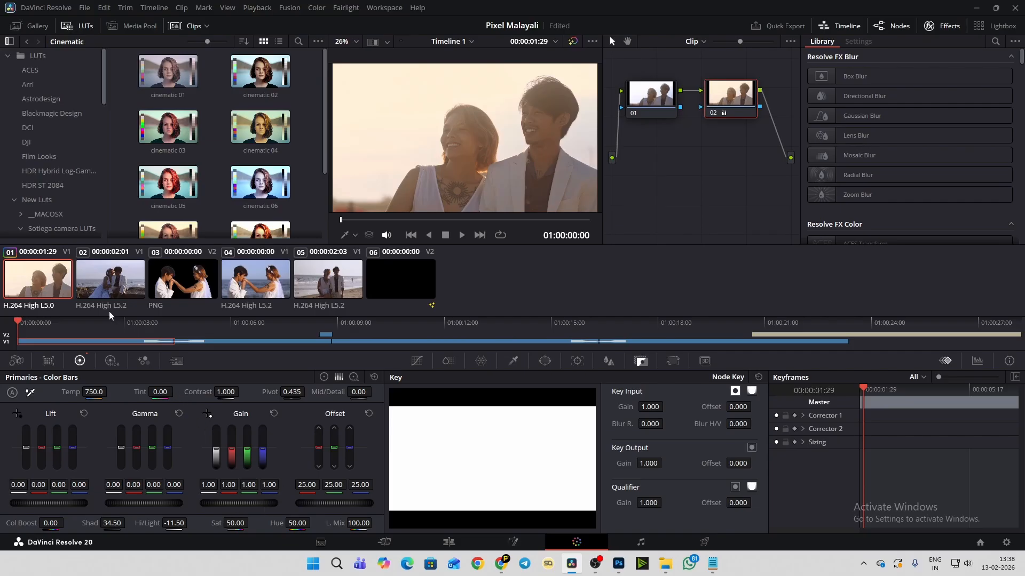
- Warm the second clip on node 01 with temperature 670 and tint 5.00, and toggle the node to compare the grade
left_click(102, 285)
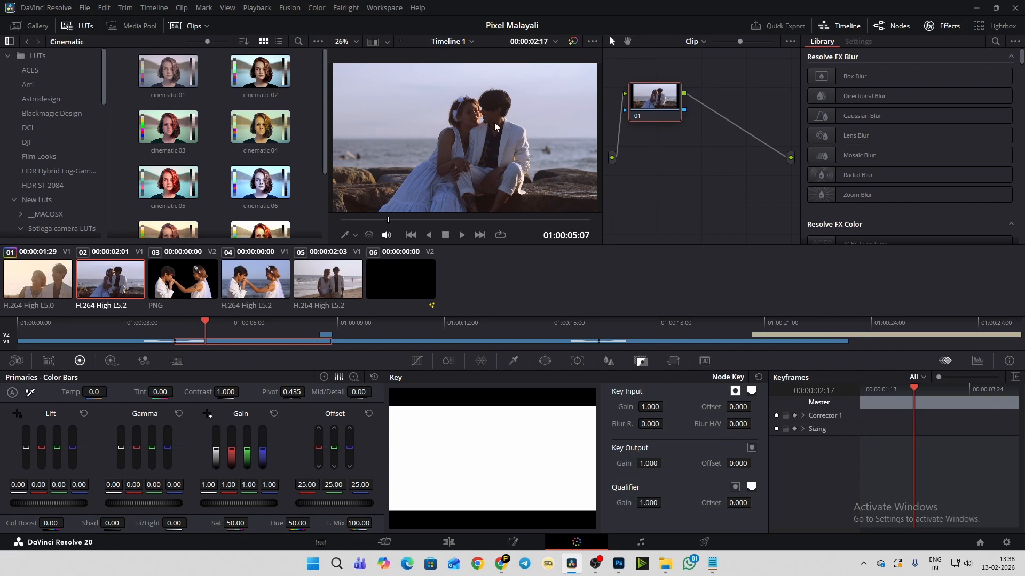
left_click_drag(95, 392, 168, 393)
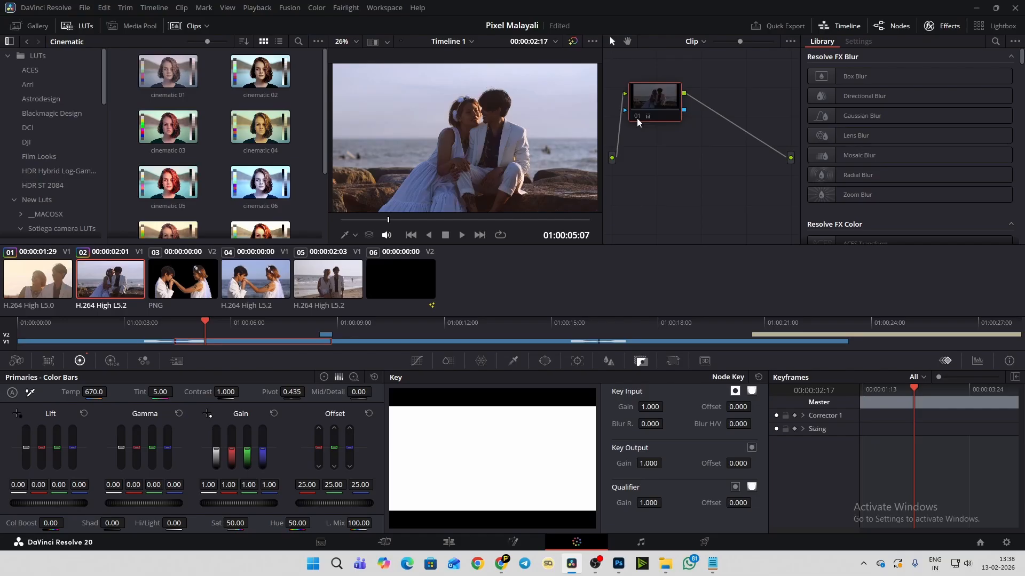
left_click(637, 118)
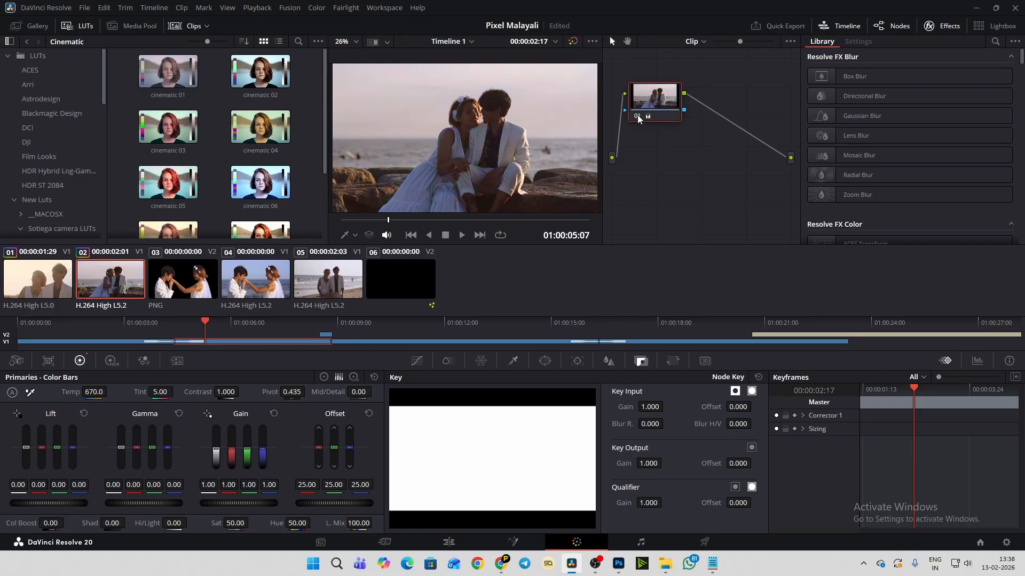
left_click(637, 116)
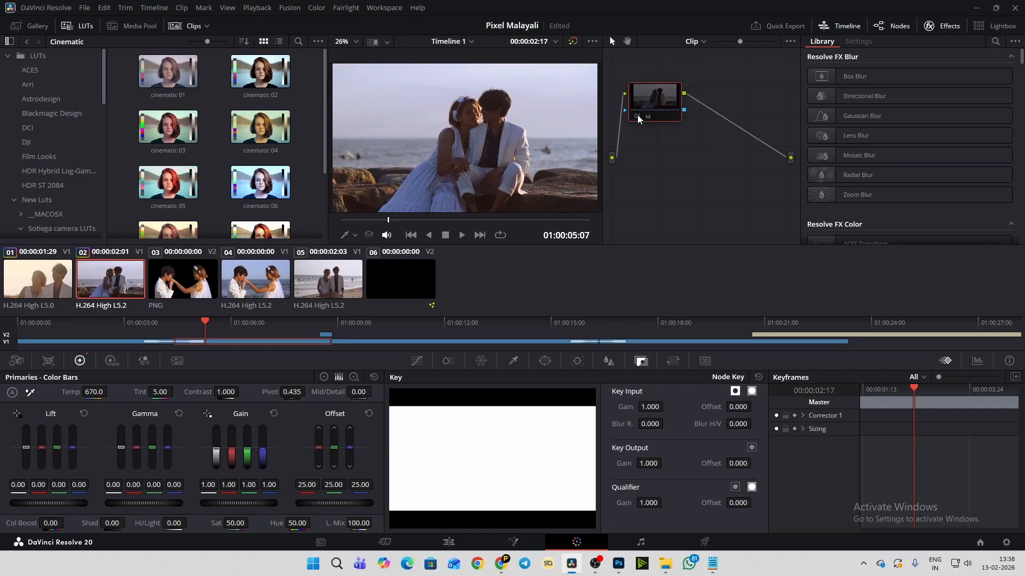
left_click(637, 117)
left_click(638, 117)
left_click(637, 117)
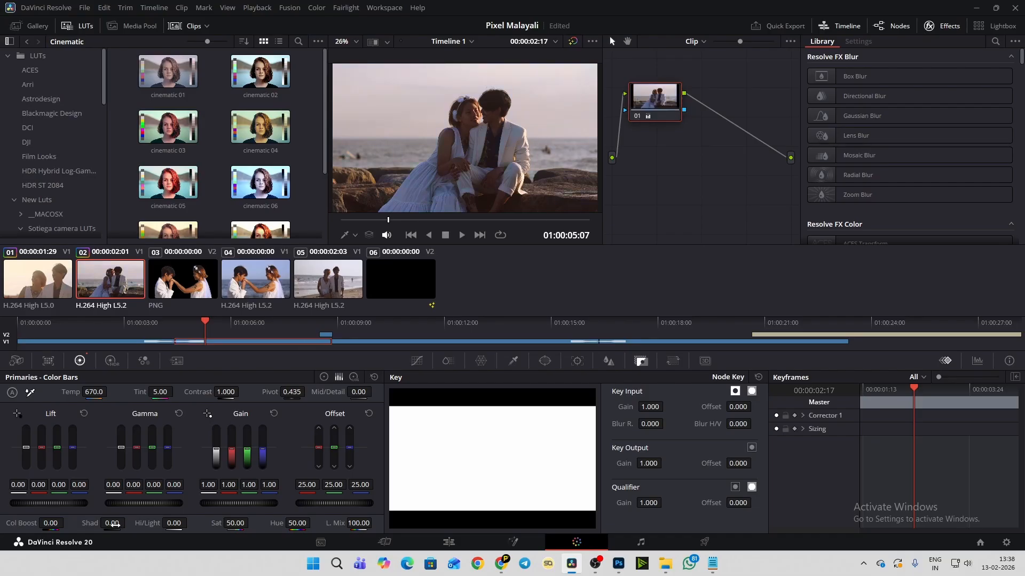
- Set the second clip's shadows to 71.00 and highlights to -26.00, and compare the result with node 01 off and on
left_click_drag(117, 524, 128, 523)
mouse_move(128, 523)
left_mouse_down()
mouse_move(143, 523)
mouse_move(122, 523)
left_mouse_up()
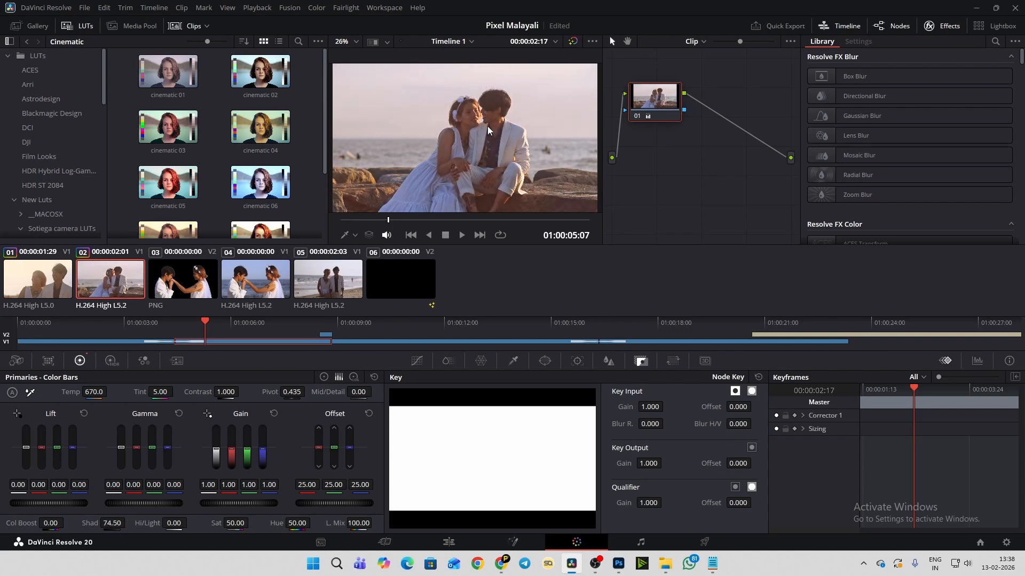
scroll(528, 98, "up", 3)
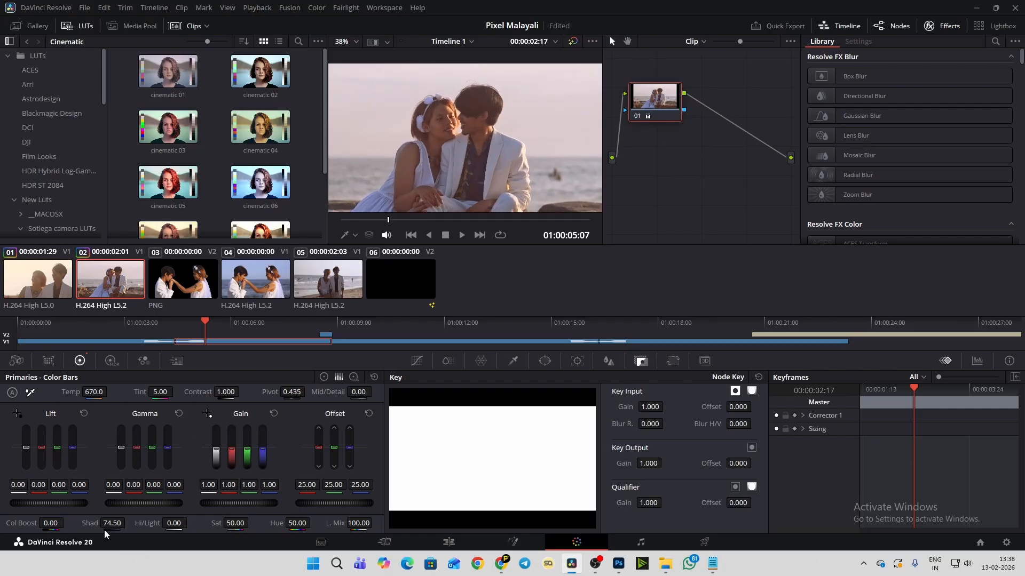
mouse_move(112, 524)
left_mouse_down()
mouse_move(72, 524)
mouse_move(109, 523)
left_mouse_up()
left_click_drag(176, 524, 150, 524)
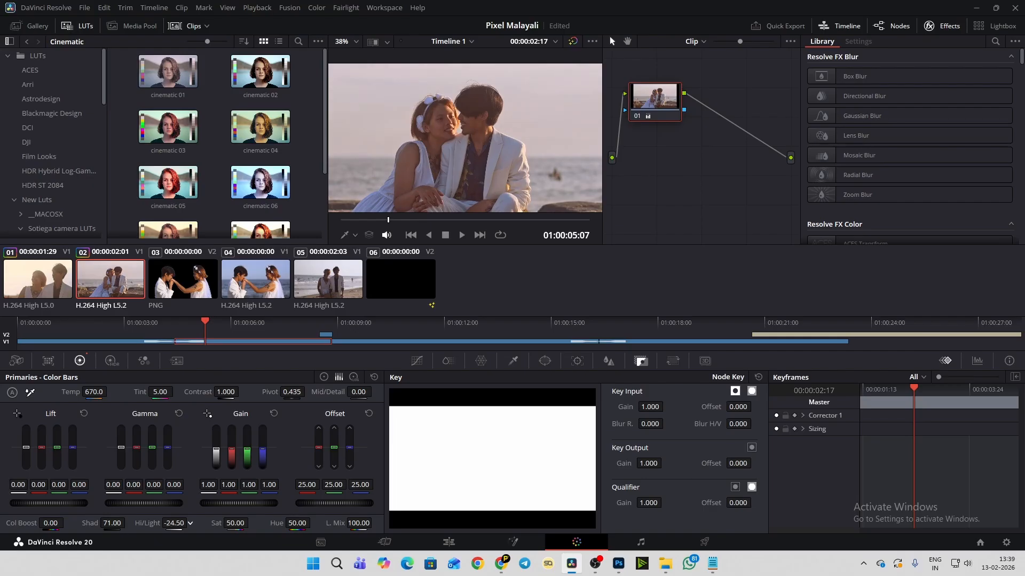
scroll(479, 117, "down", 4)
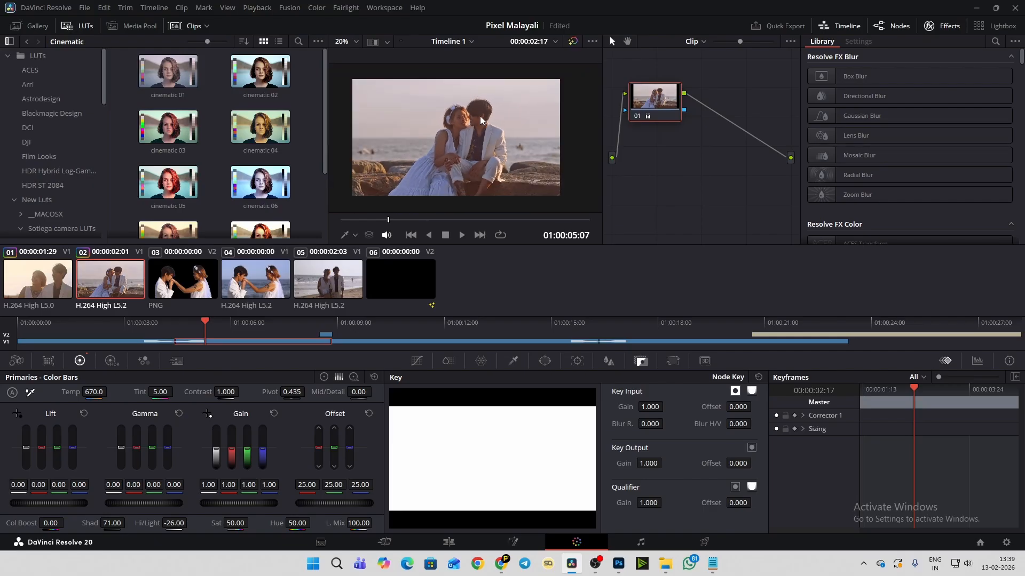
scroll(479, 116, "up", 1)
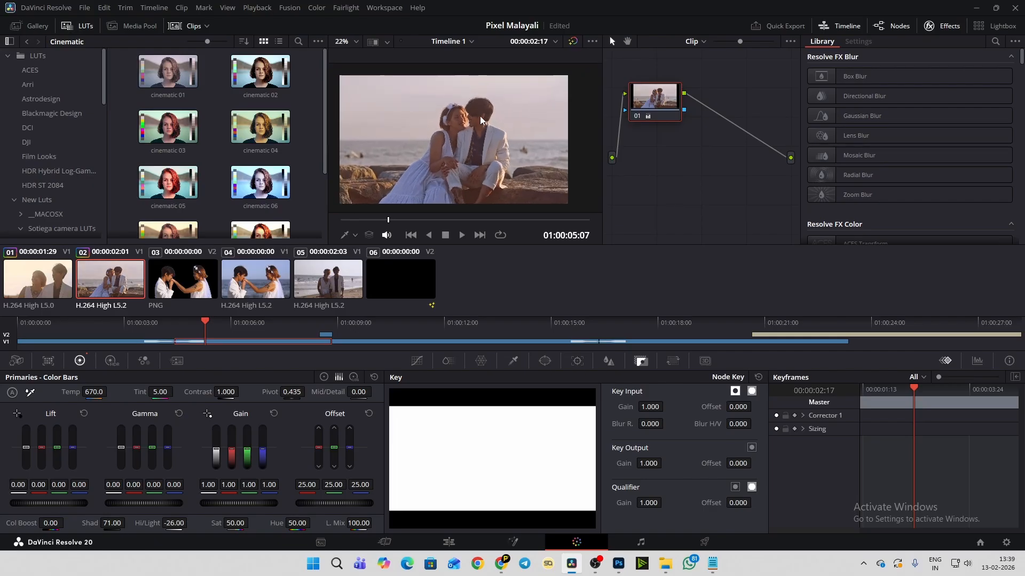
left_click(638, 117)
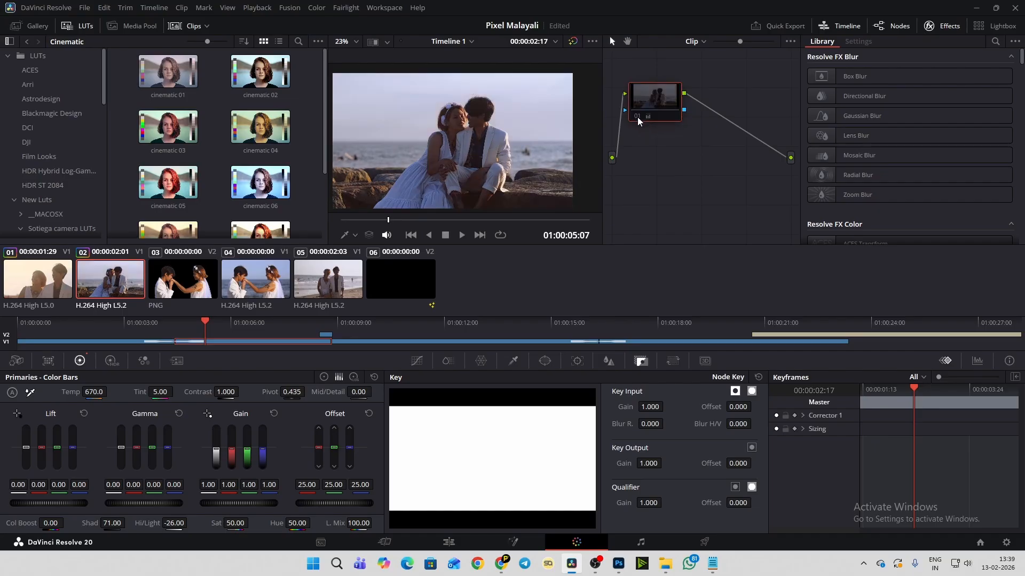
left_click(637, 116)
left_click(637, 117)
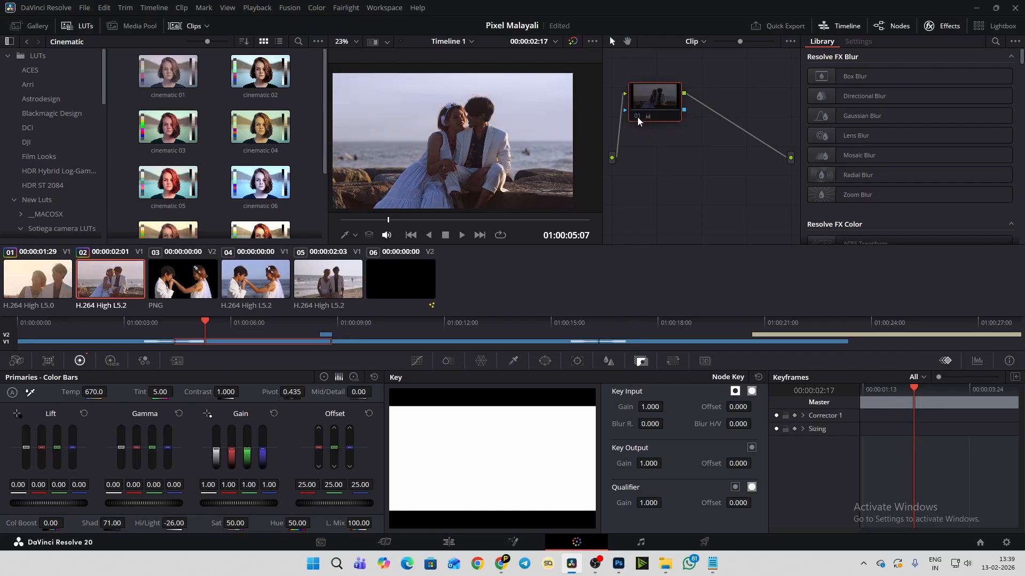
left_click(637, 117)
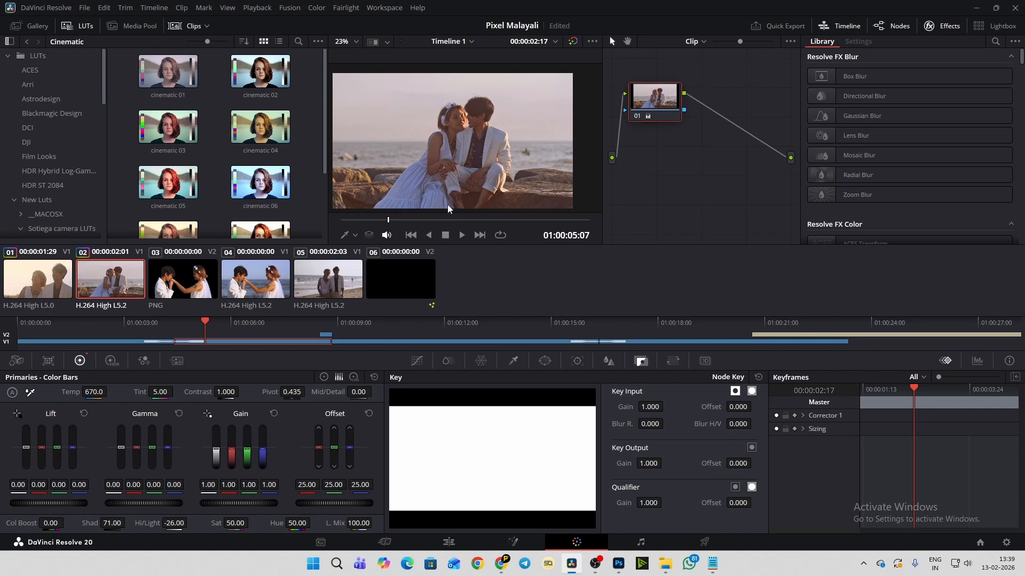
- Select the fourth clip, the hand-kiss shot, and set the Skin density to 0.07 in ColorSlice
left_click(252, 282)
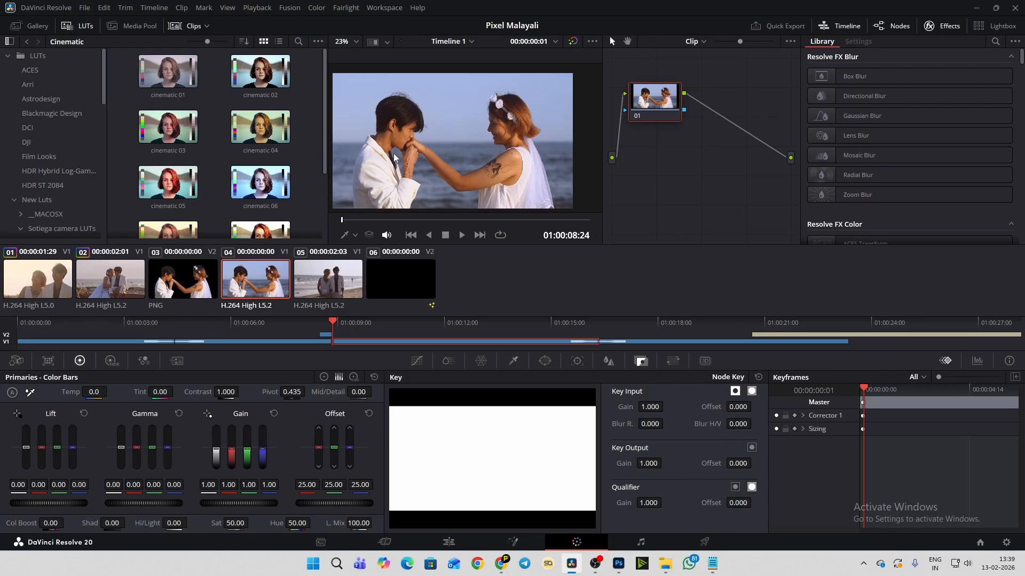
scroll(496, 146, "up", 3)
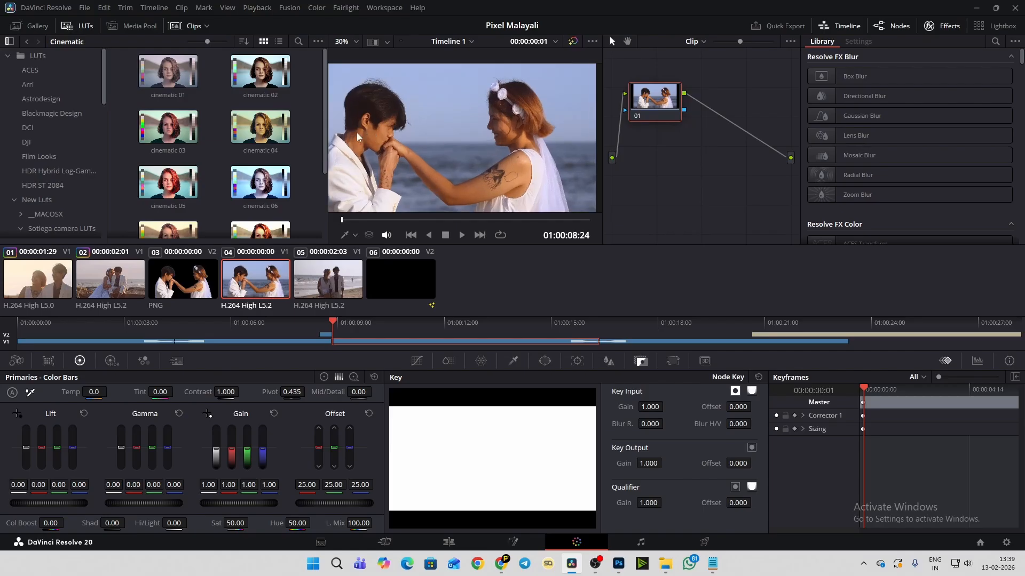
scroll(349, 131, "up", 1)
scroll(383, 140, "down", 1)
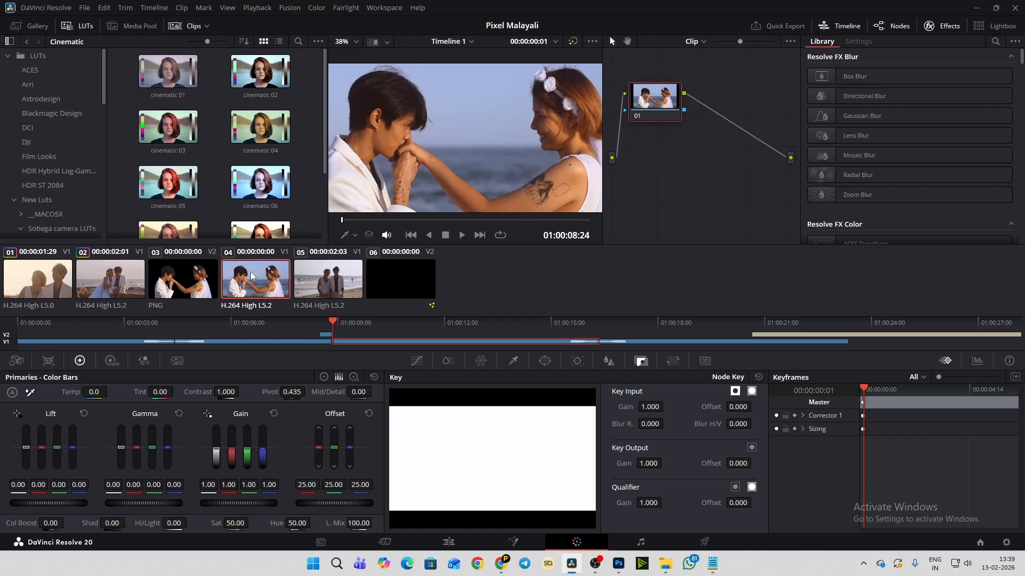
left_click(449, 361)
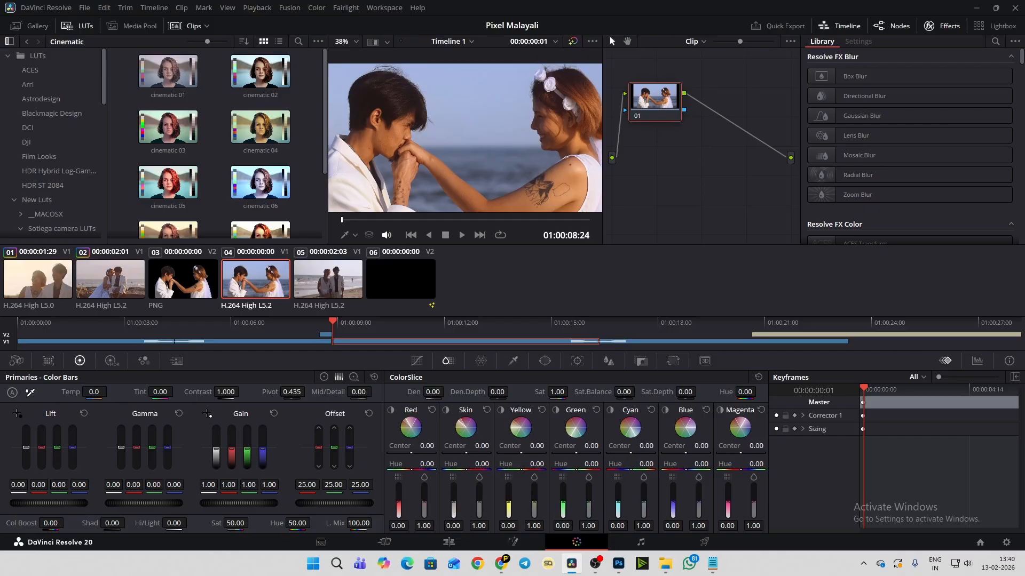
left_click_drag(456, 500, 453, 511)
left_click_drag(454, 512, 454, 495)
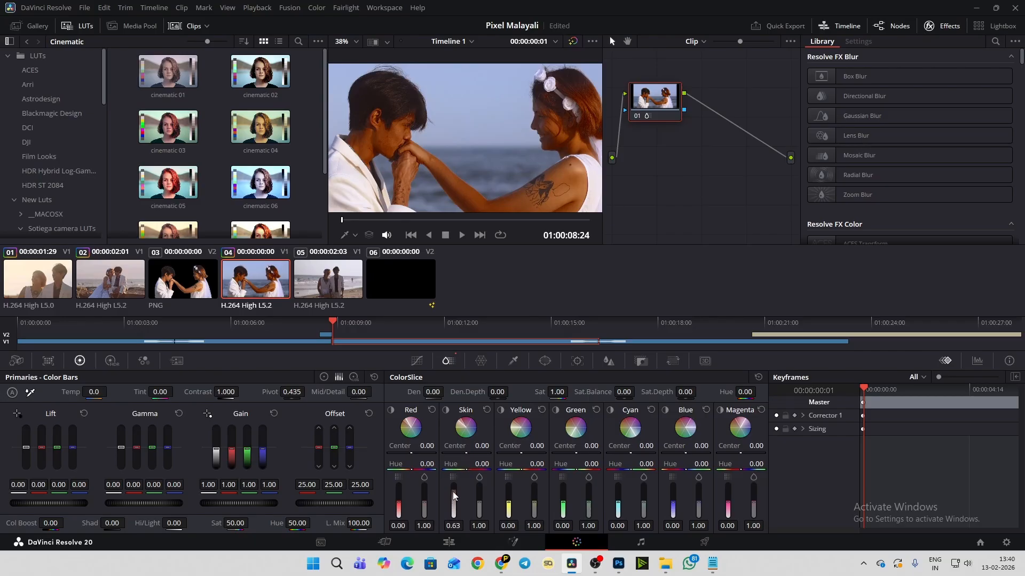
mouse_move(453, 492)
left_mouse_down()
mouse_move(453, 515)
mouse_move(453, 505)
left_mouse_up()
left_click_drag(453, 505, 453, 505)
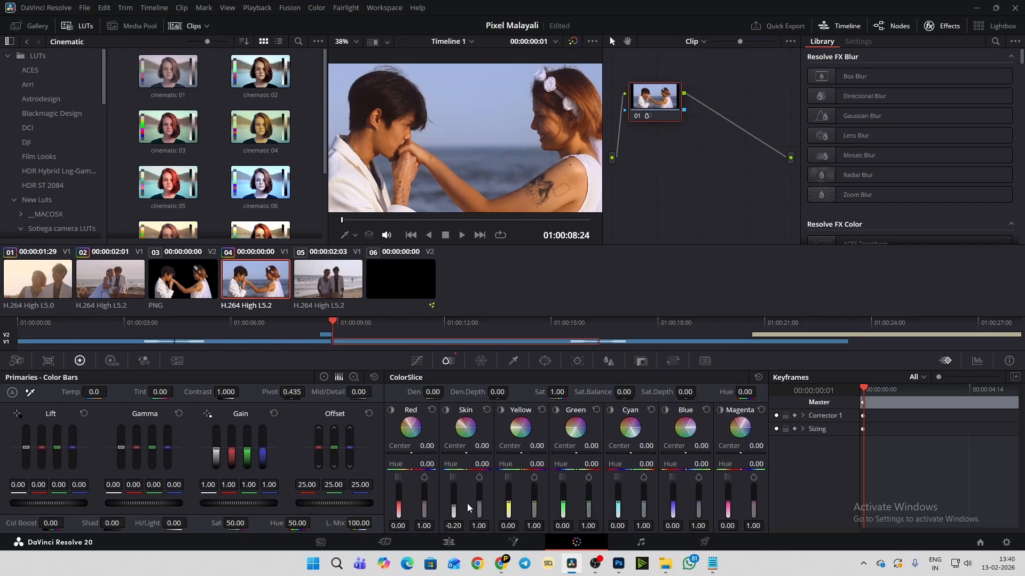
left_click_drag(453, 505, 453, 501)
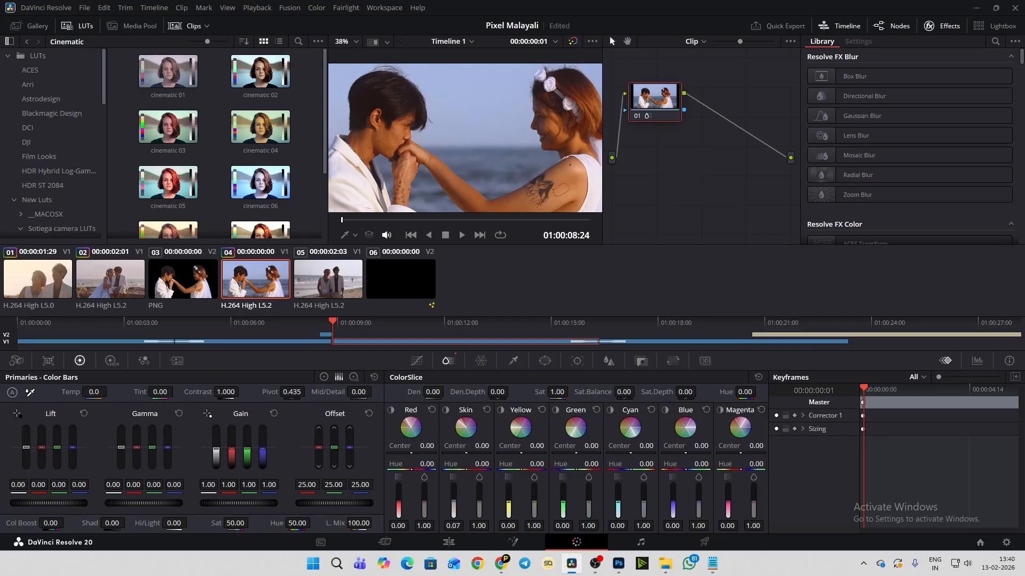
- Set the fourth clip's ColorSlice Skin saturation to 0.83 and Skin density to -0.01, and check the skin tones in the viewer
mouse_move(480, 502)
left_mouse_down()
mouse_move(480, 511)
mouse_move(479, 496)
left_mouse_up()
left_click_drag(454, 498, 453, 504)
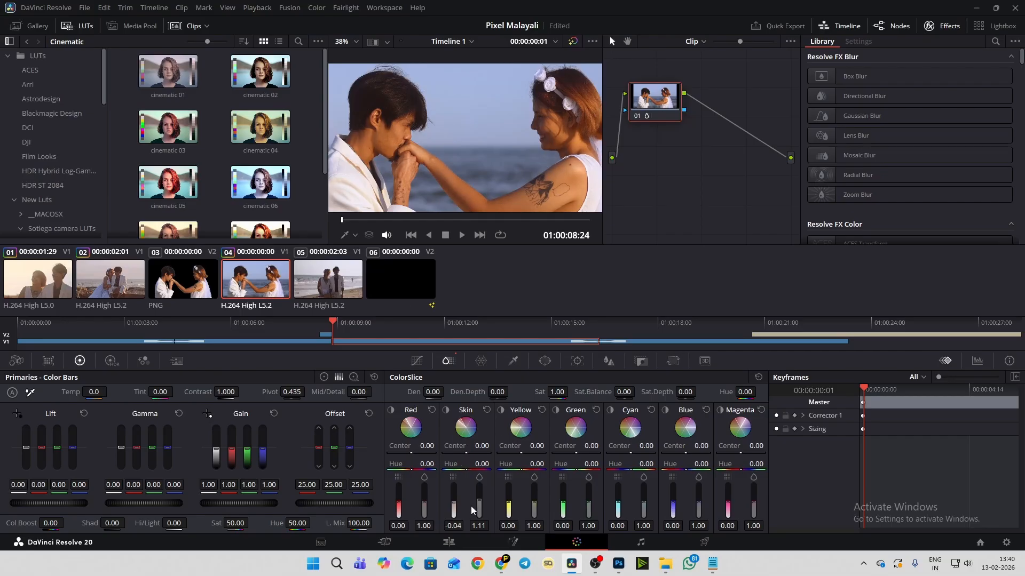
left_click_drag(478, 501, 454, 502)
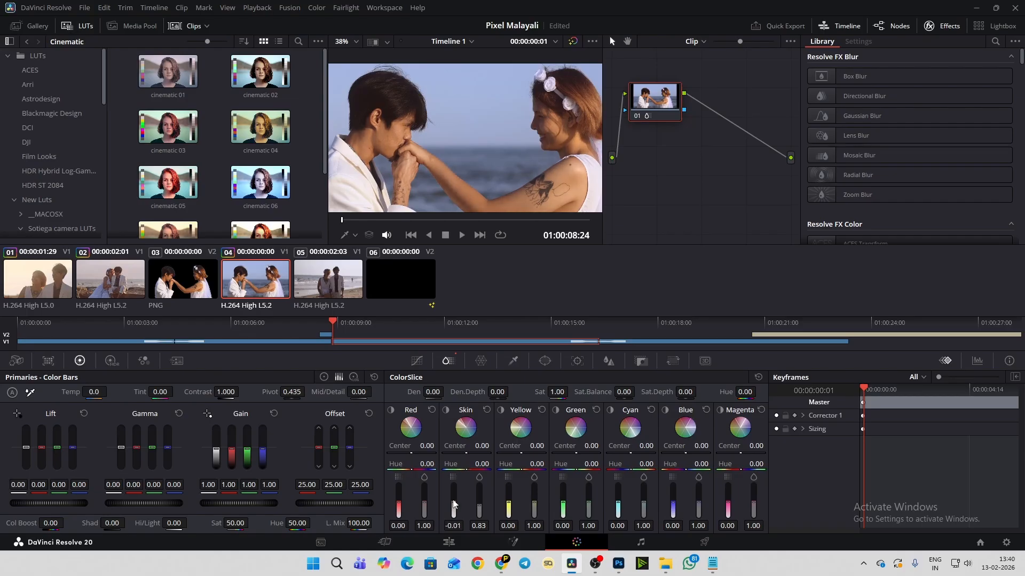
scroll(527, 162, "down", 3)
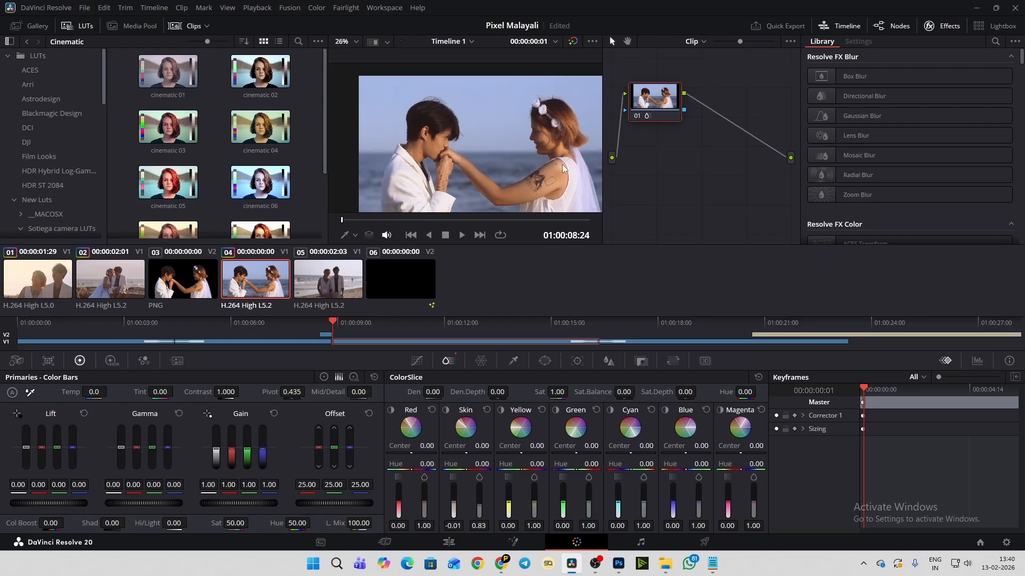
scroll(588, 192, "up", 2)
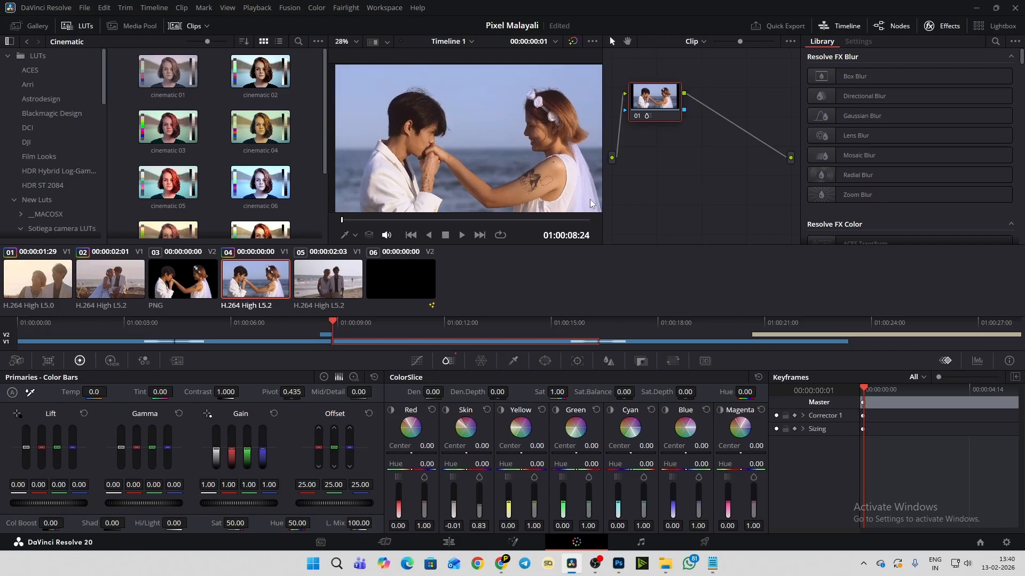
scroll(344, 85, "down", 2)
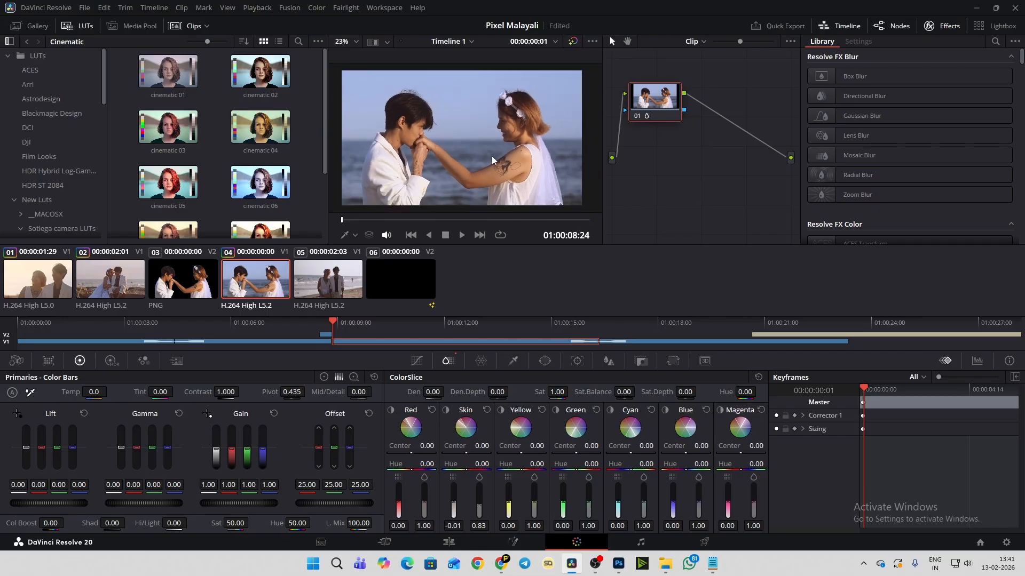
- Compare the fourth clip's skin tones with node 01 off and on, leave the node enabled, and save the project
left_click(640, 118)
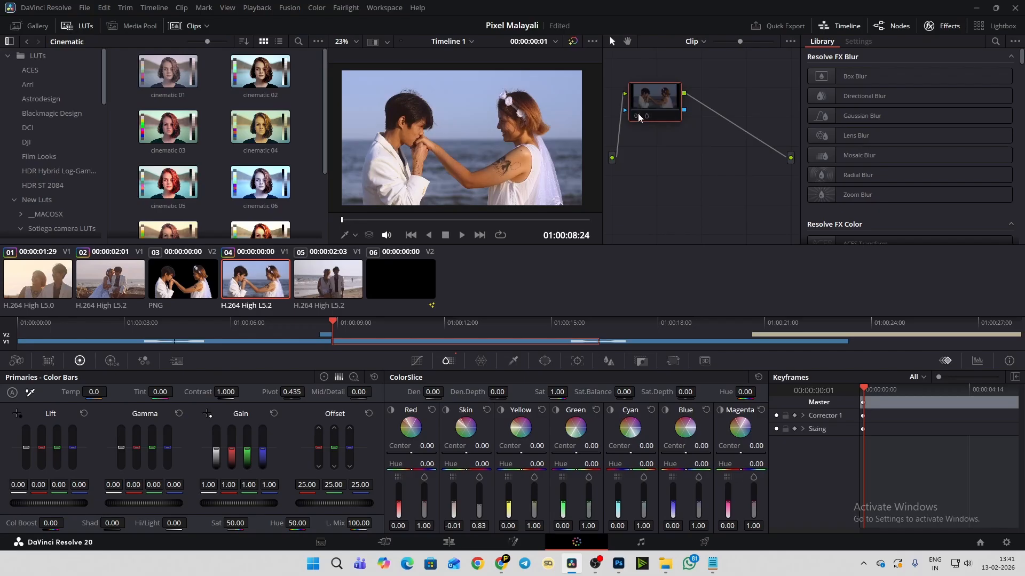
scroll(421, 133, "up", 5)
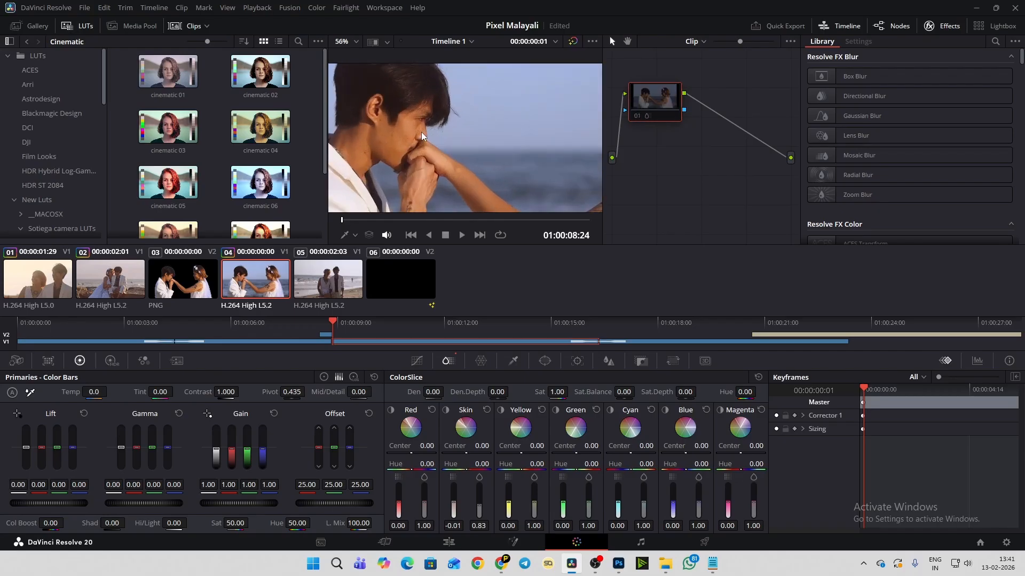
left_click(635, 117)
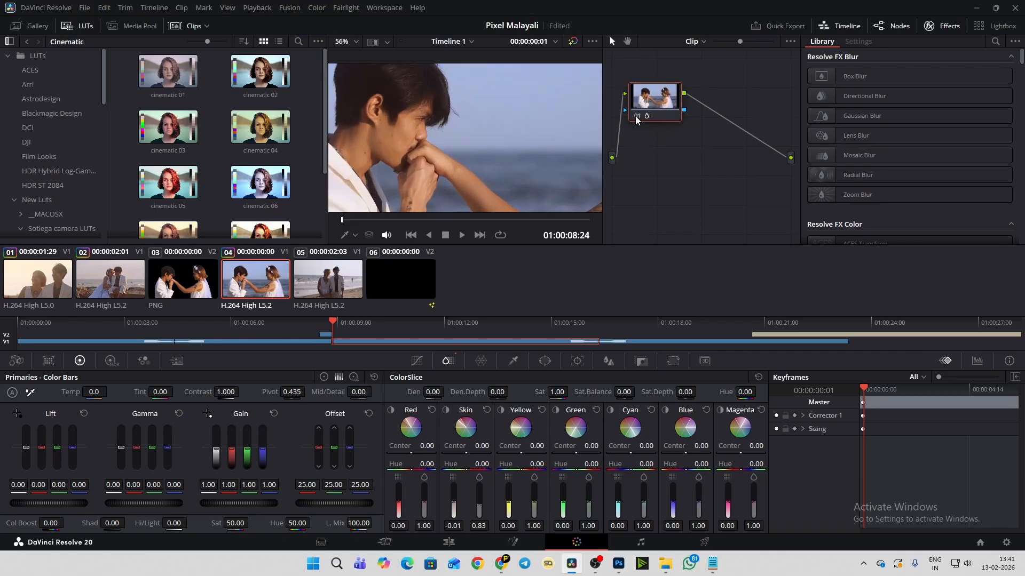
left_click(635, 116)
left_click(636, 117)
key("ctrl+s")
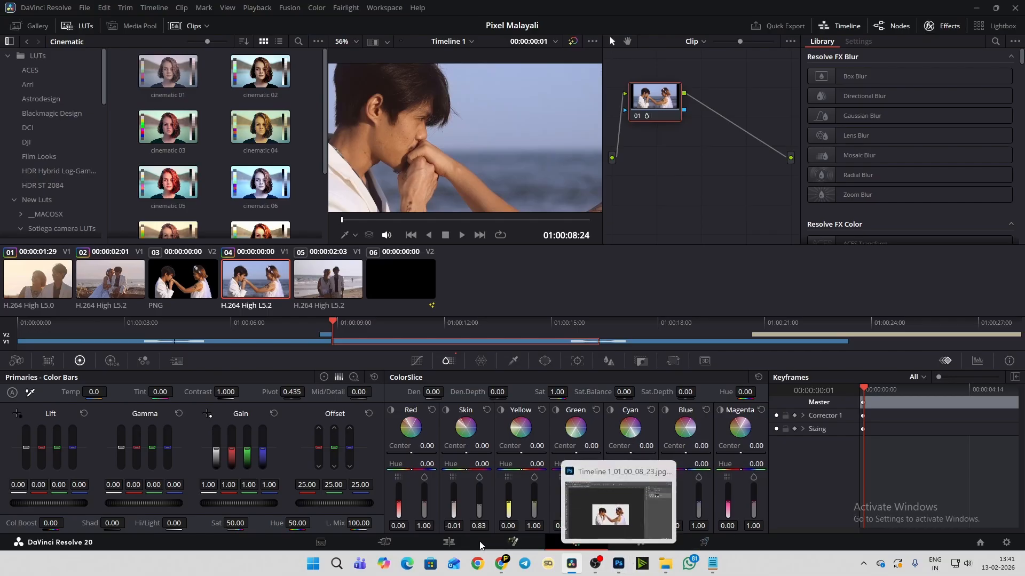
- Switch to the Edit page and review the graded look of the clips at several points along the timeline
left_click(448, 548)
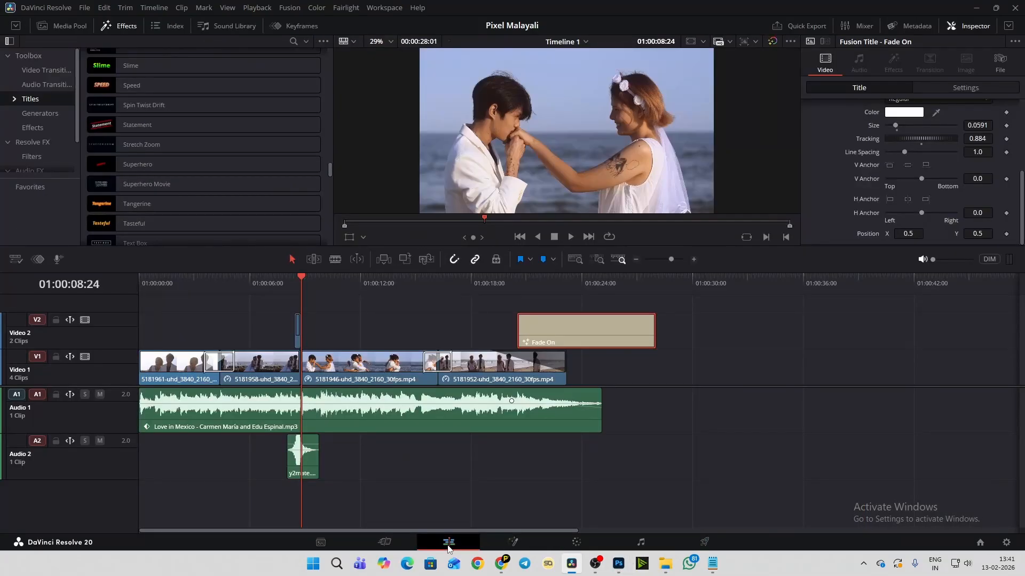
left_click(321, 284)
left_click(238, 291)
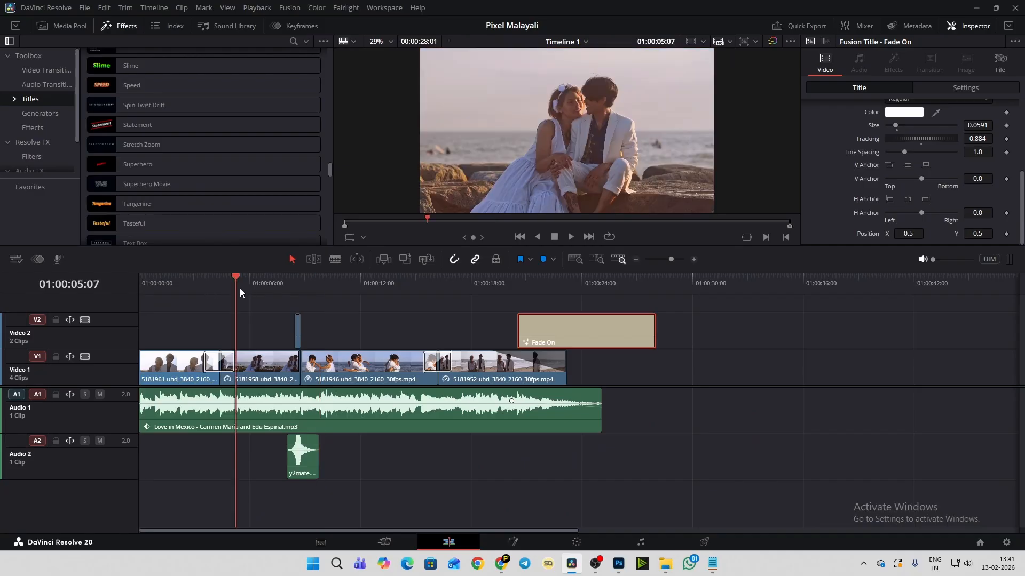
left_click(302, 287)
left_click(338, 287)
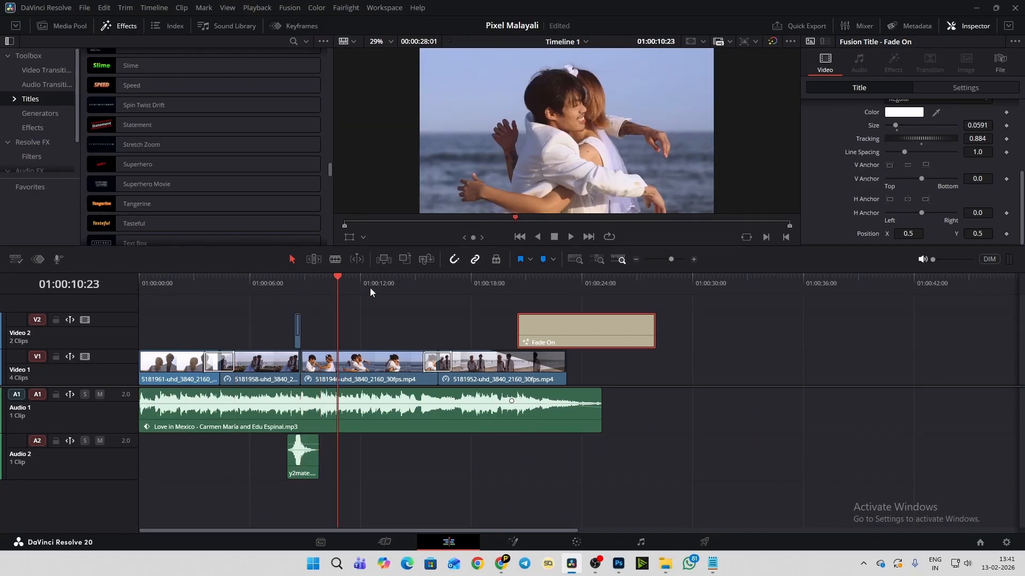
left_click(473, 283)
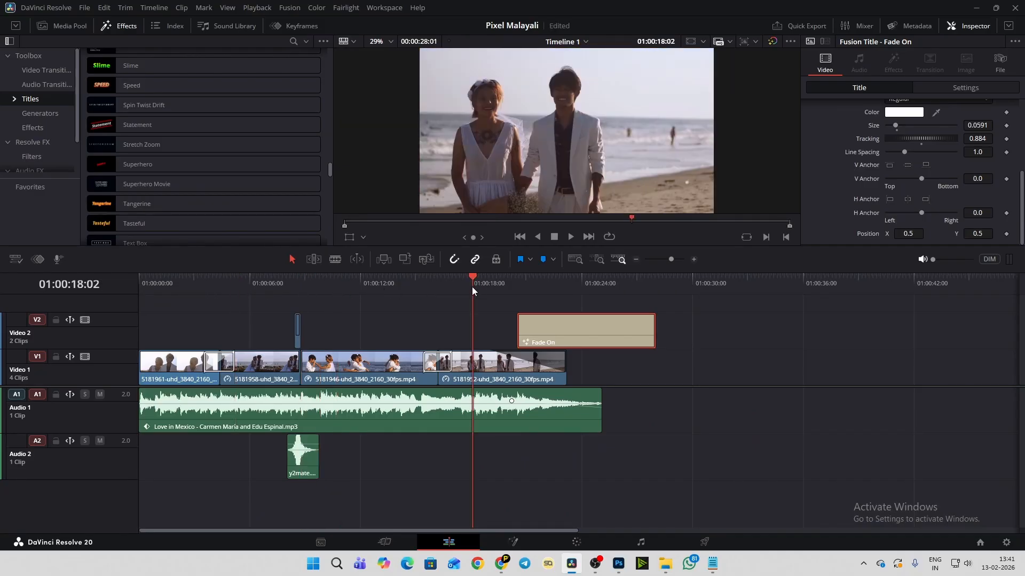
- Select the second clip at 01:00:07:00 on the timeline and reopen it on the Color page
left_click(267, 289)
left_click(271, 363)
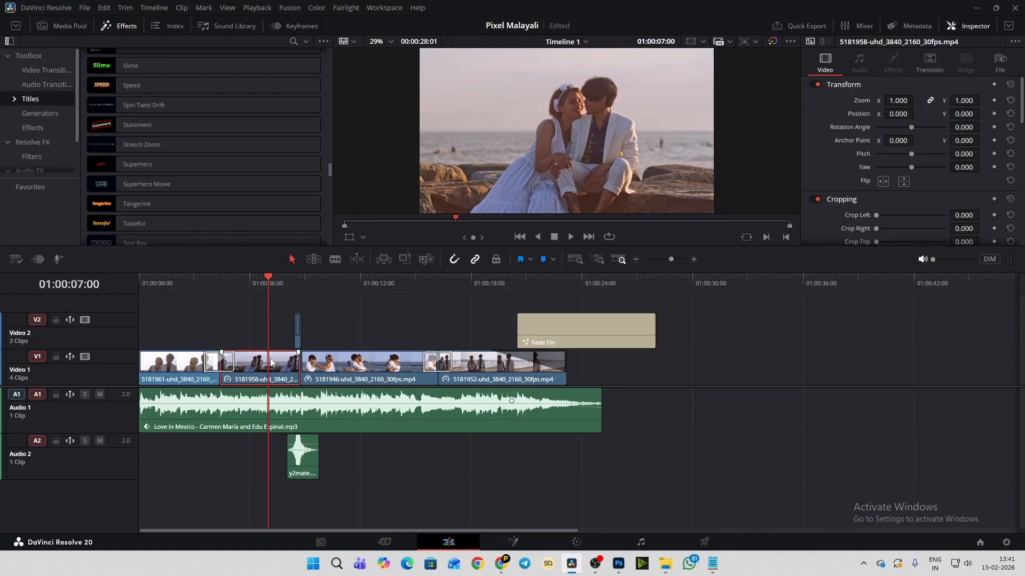
left_click(578, 543)
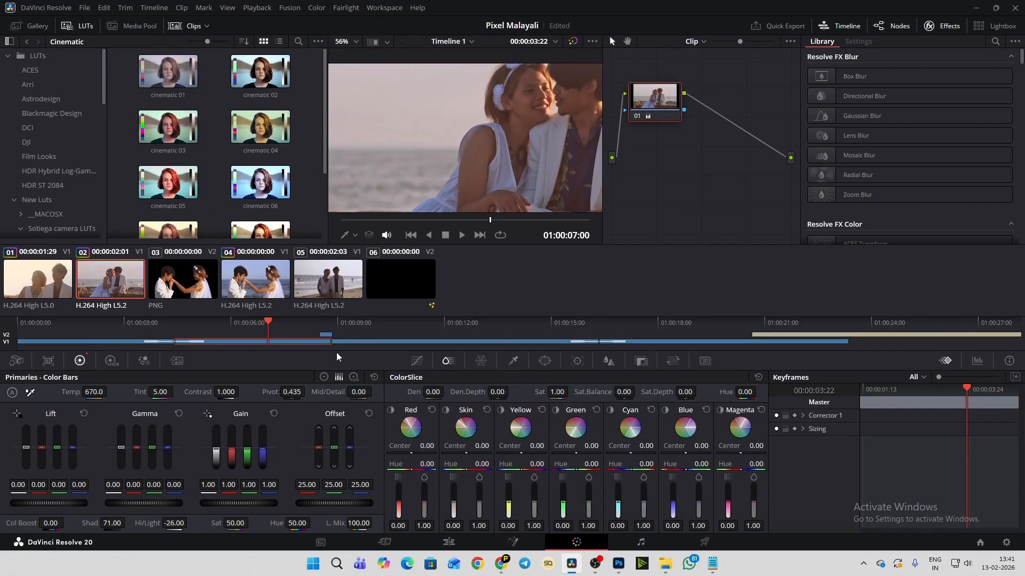
- Select the fifth clip and examine its ungraded look with the whole frame shown in the viewer
left_click(305, 270)
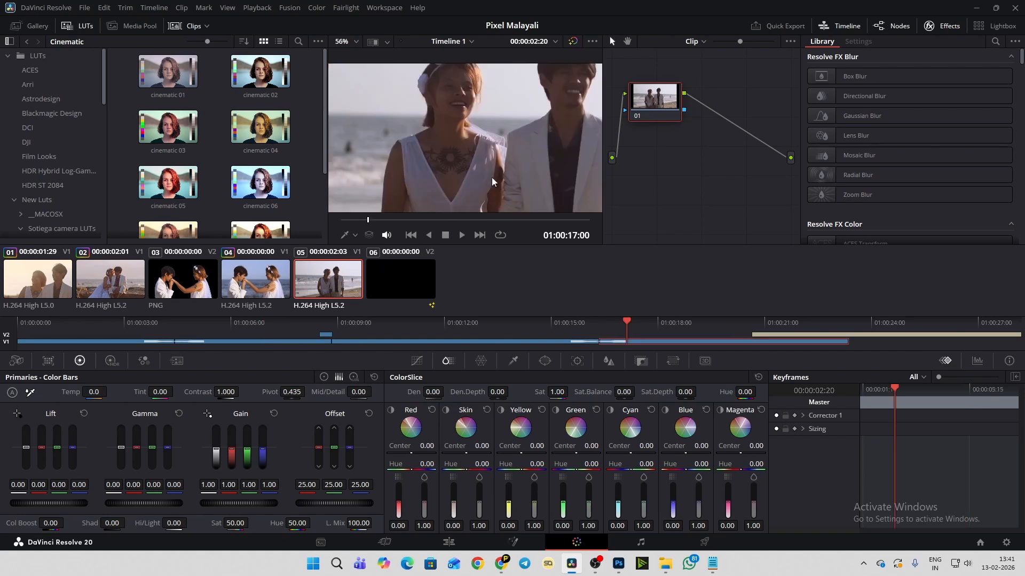
scroll(478, 143, "down", 5)
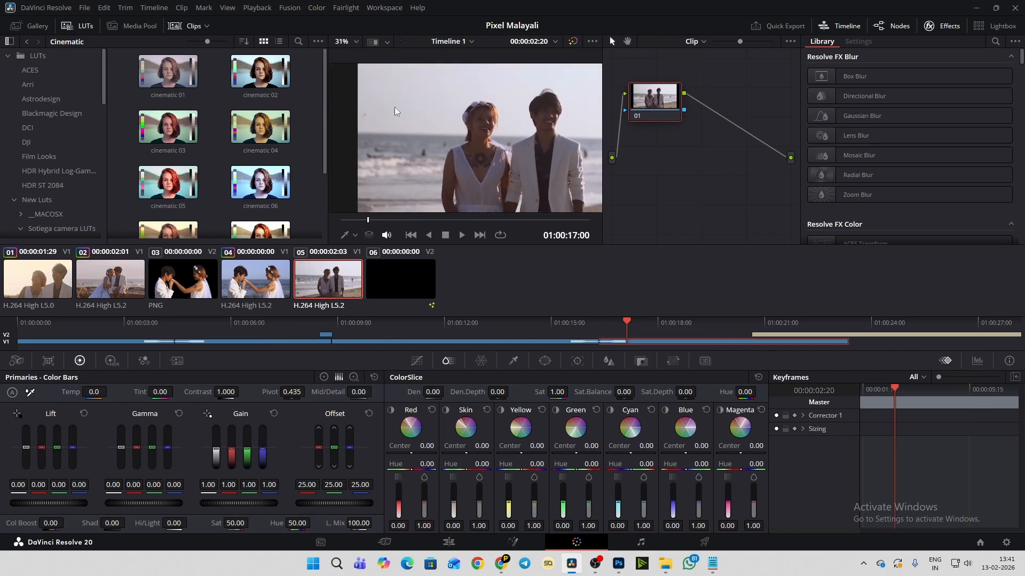
scroll(359, 68, "down", 3)
scroll(573, 87, "up", 4)
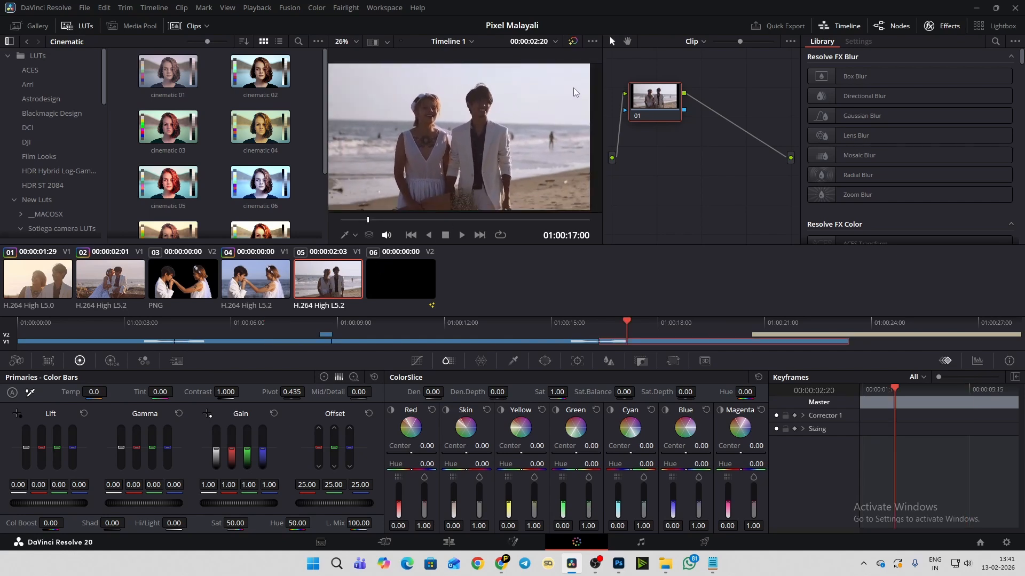
scroll(573, 87, "down", 3)
- Return to the second clip and compare its look with node 01 off and on
left_click(138, 272)
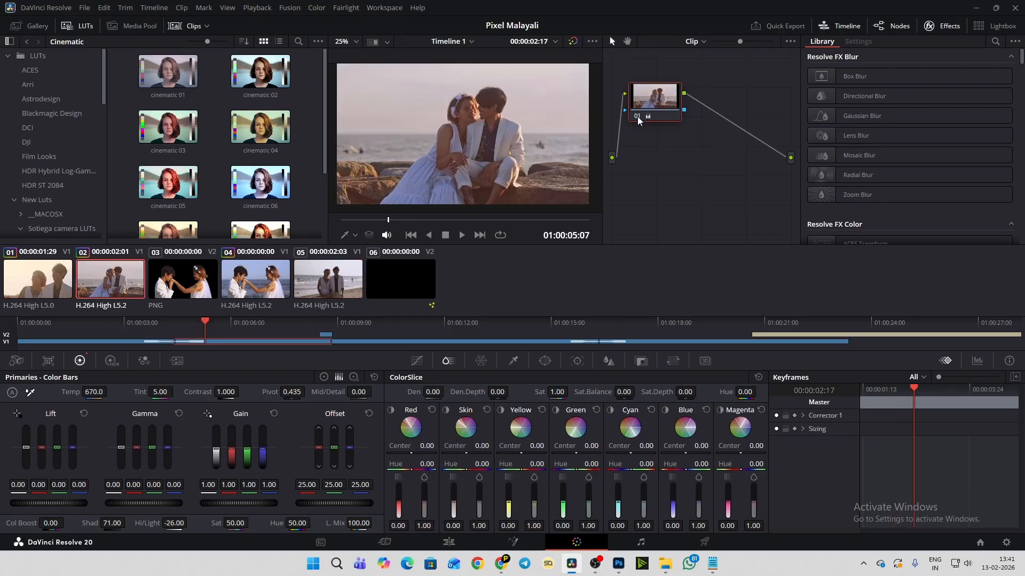
left_click(636, 114)
left_click(636, 114)
- Copy the second clip's grade onto the fifth clip and compare node 01 off and on, leaving it enabled
left_click(338, 278)
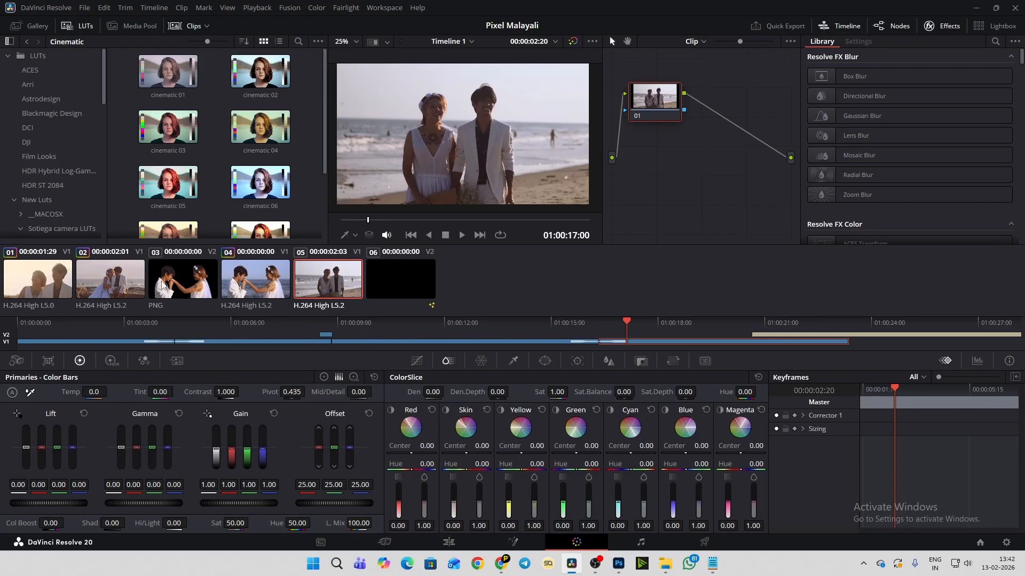
middle_click(100, 275)
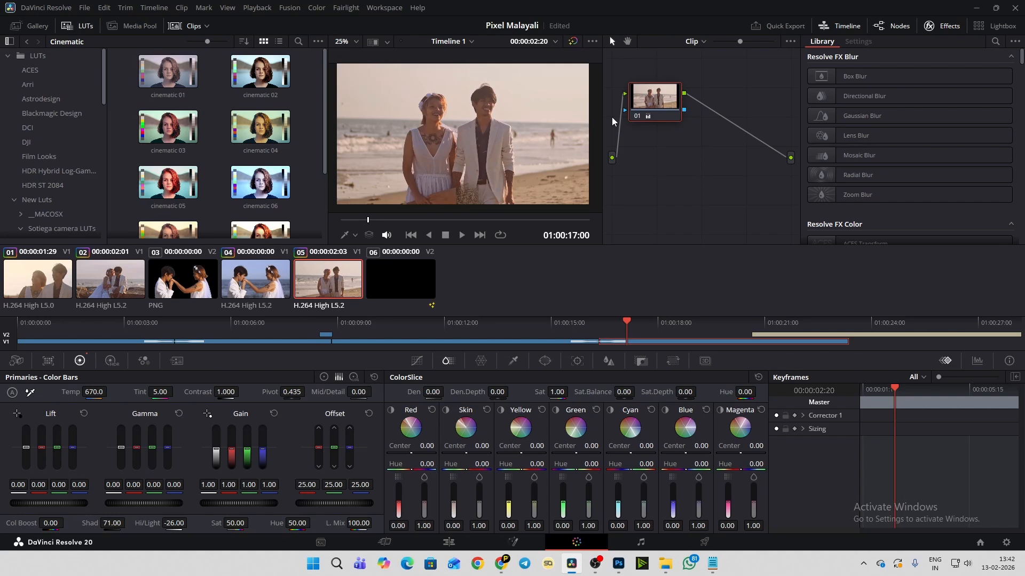
left_click(636, 117)
left_click(636, 116)
scroll(469, 121, "up", 2)
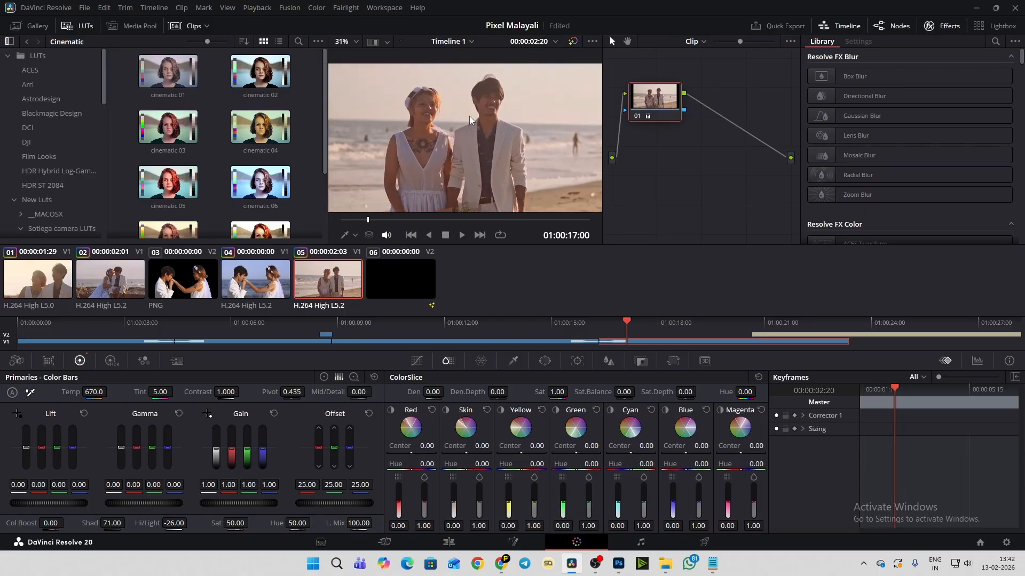
left_click(635, 117)
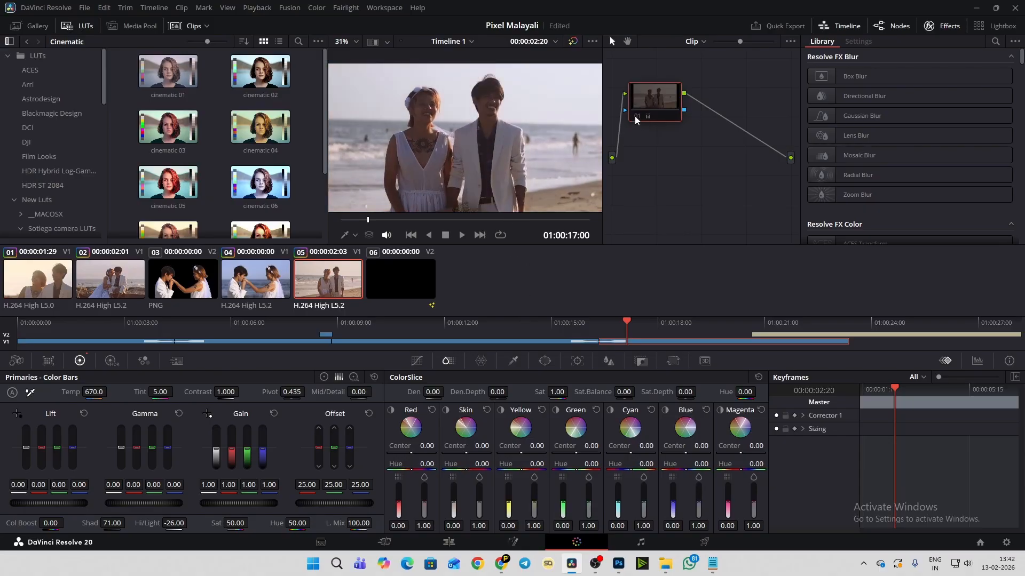
left_click(636, 117)
scroll(576, 122, "down", 2)
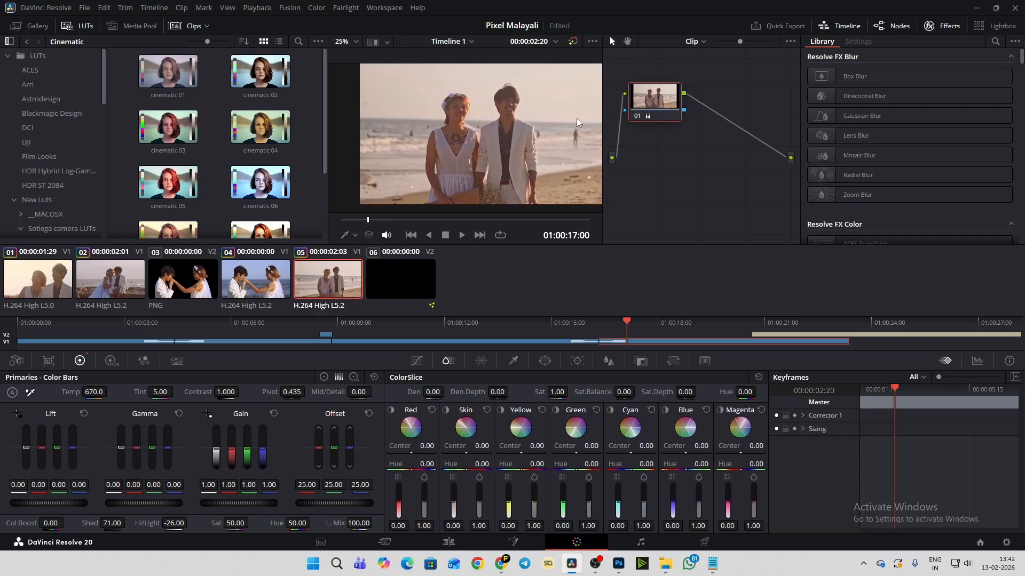
- Switch to the Edit page and check the last clip and the end of the timeline at several points
left_click(456, 541)
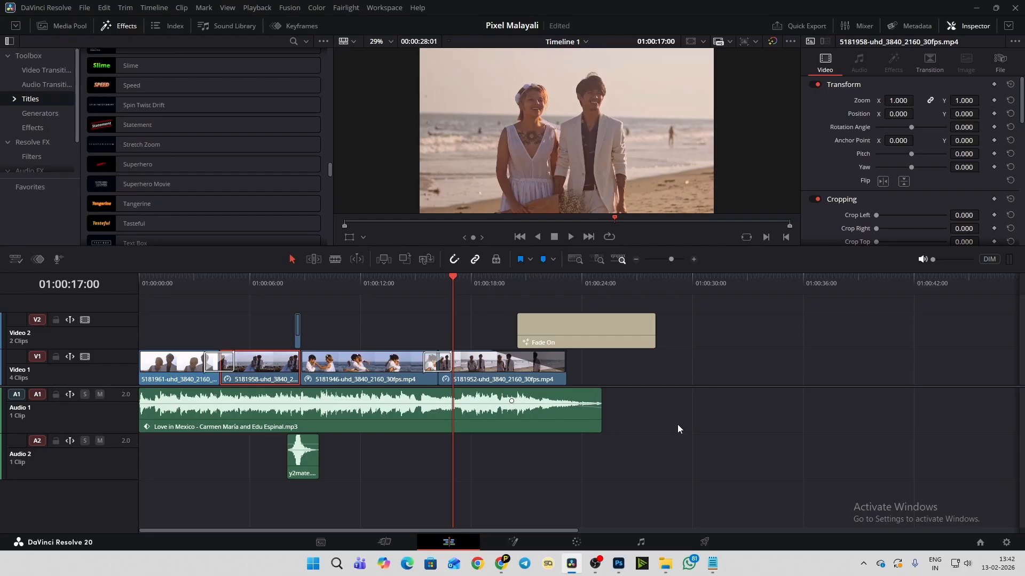
left_click(662, 282)
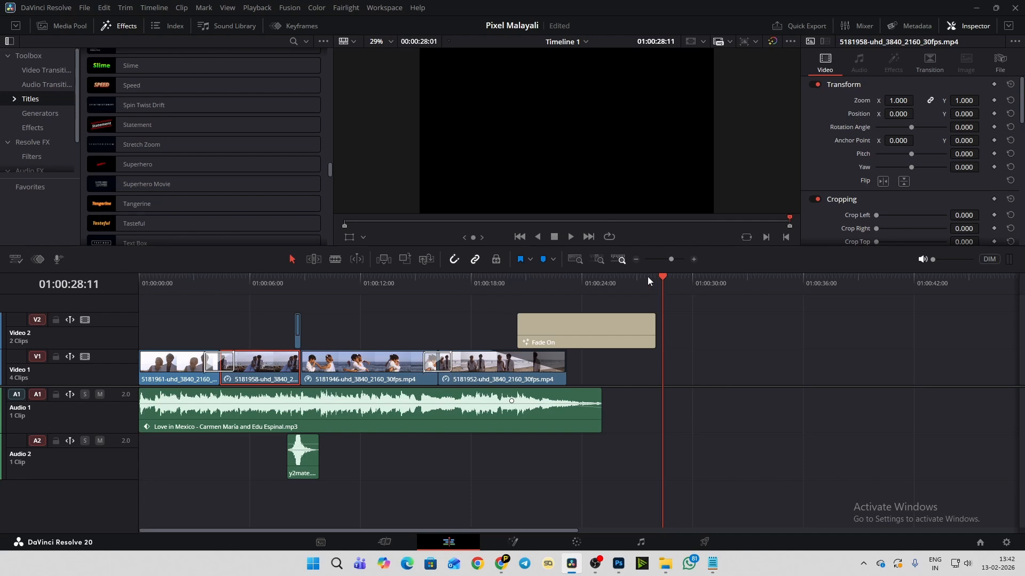
left_click(600, 282)
left_click(515, 282)
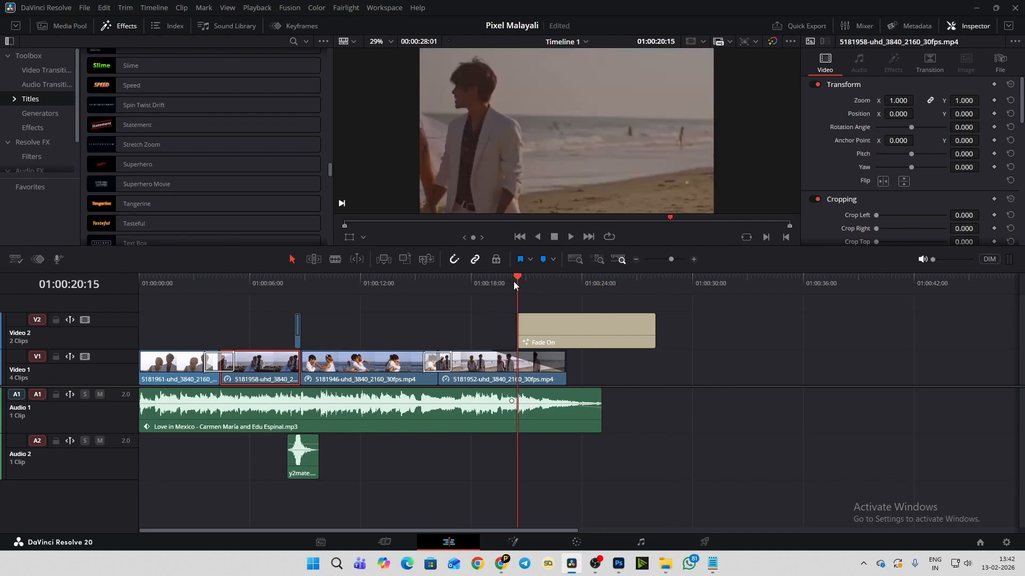
left_click(469, 281)
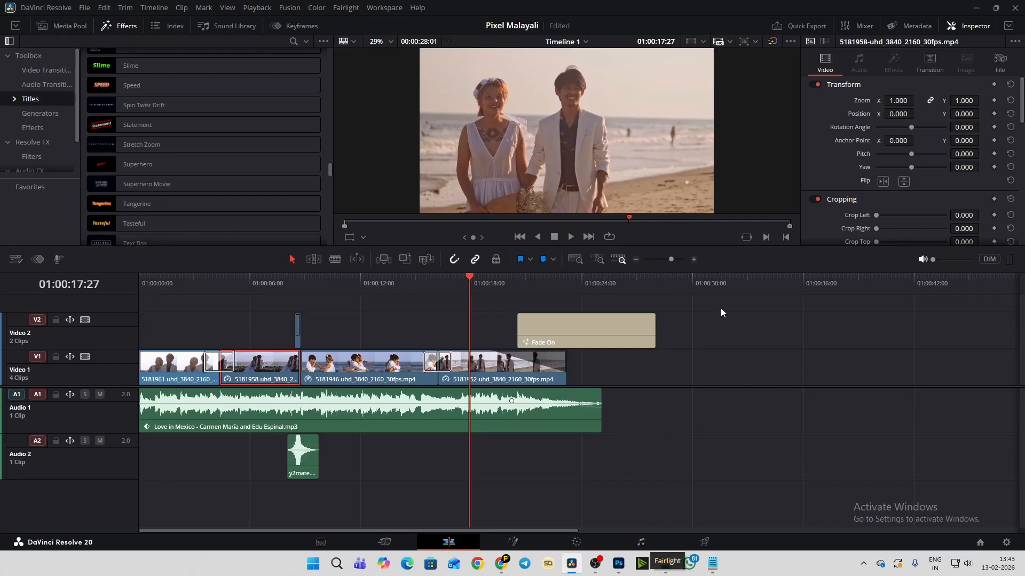
left_click(703, 283)
left_click_drag(702, 281, 675, 283)
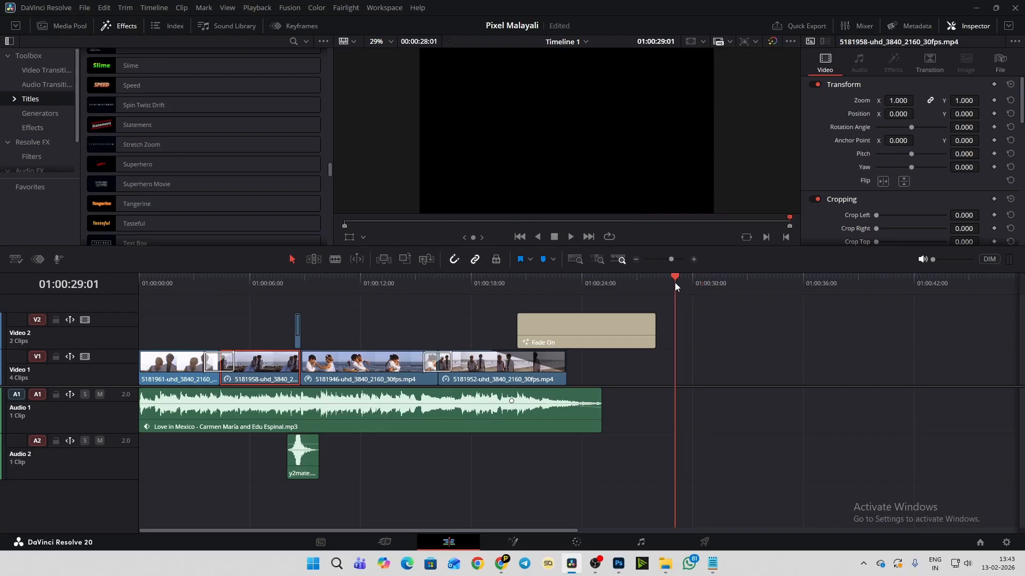
left_click(491, 281)
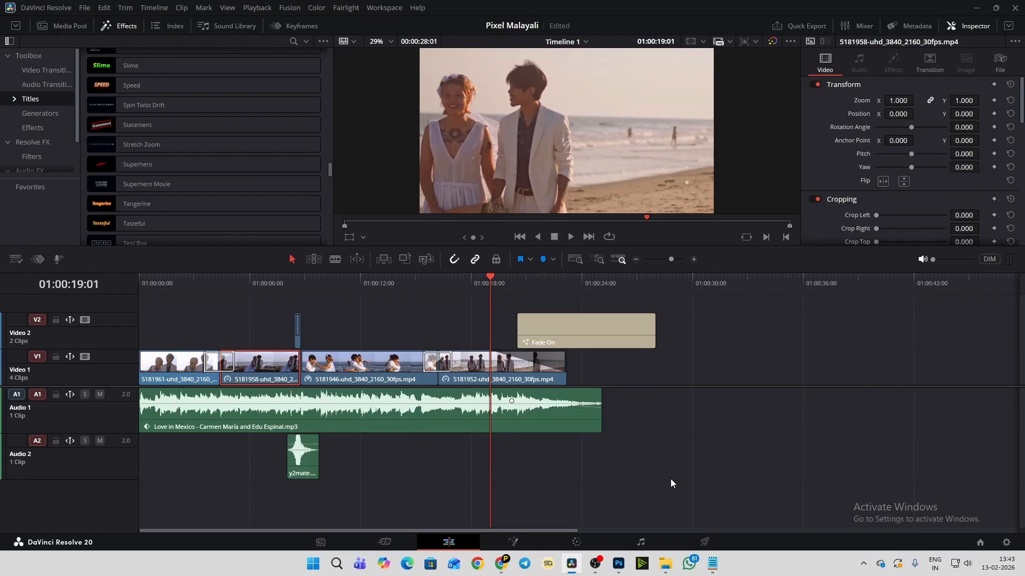
left_click(670, 288)
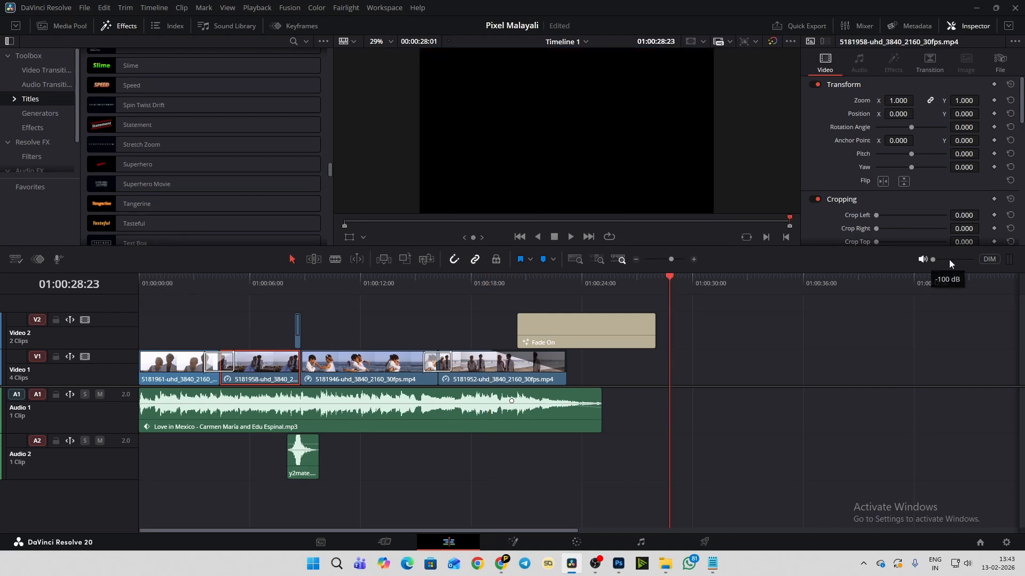
- Turn up the playback volume and play the timeline from the start until the "New Life" title is showing
key("Home")
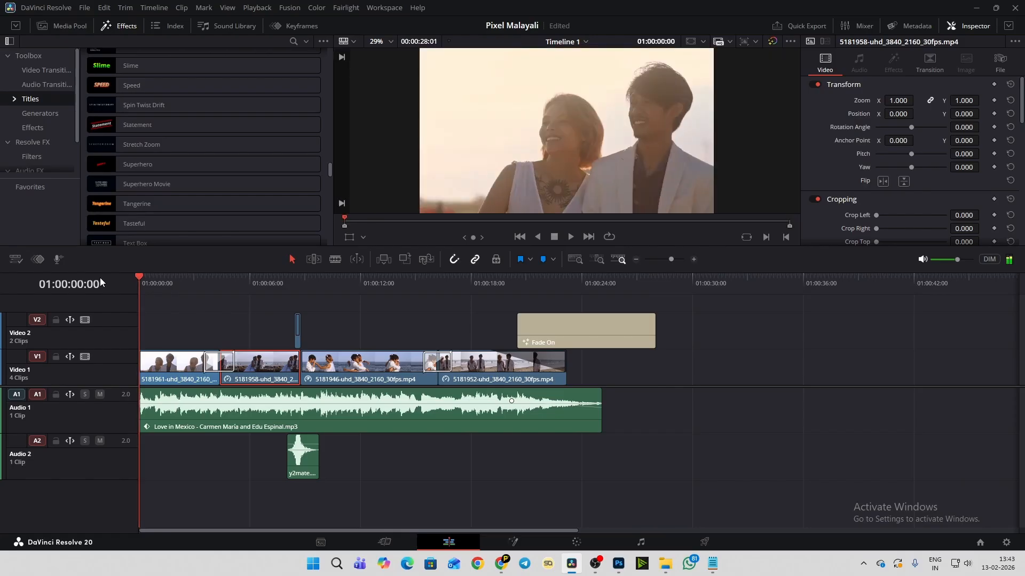
key("space")
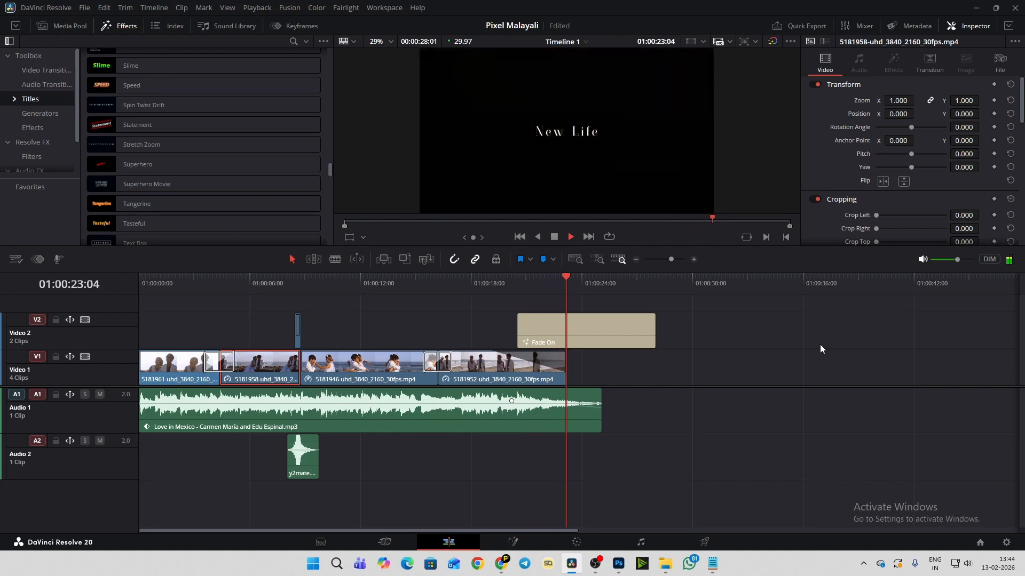
key("space")
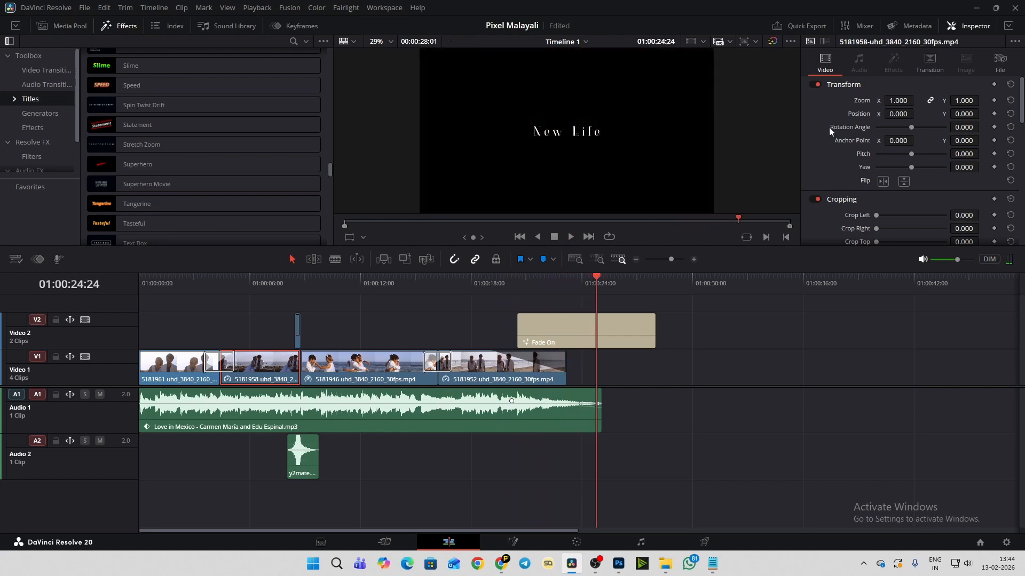
- Try Perspective stabilization with Zoom on the hugging clip 5181946, checking it at 01:00:11:00, and switch the clip's stabilization off
scroll(829, 127, "down", 3)
scroll(821, 150, "down", 10)
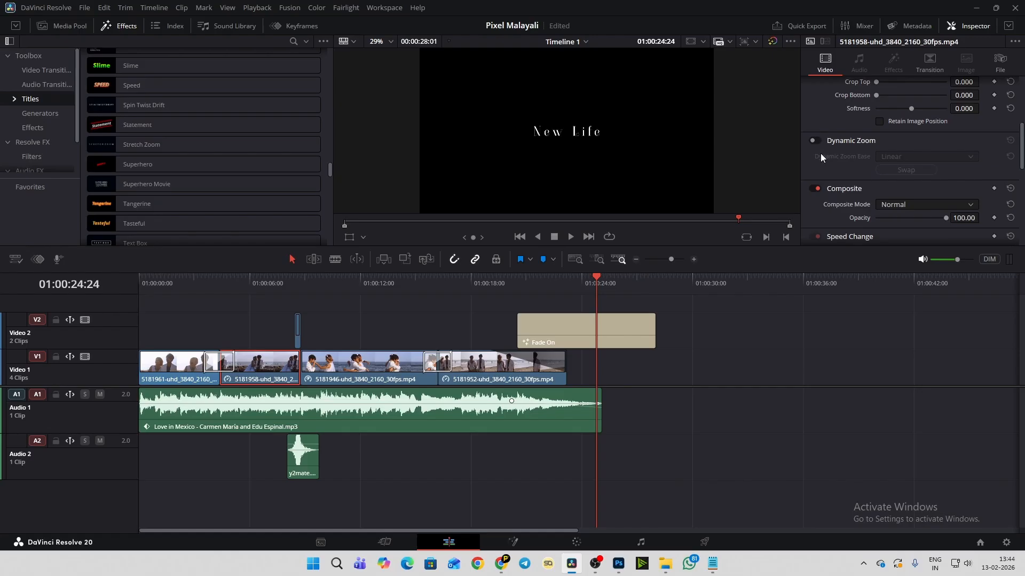
scroll(821, 154, "down", 6)
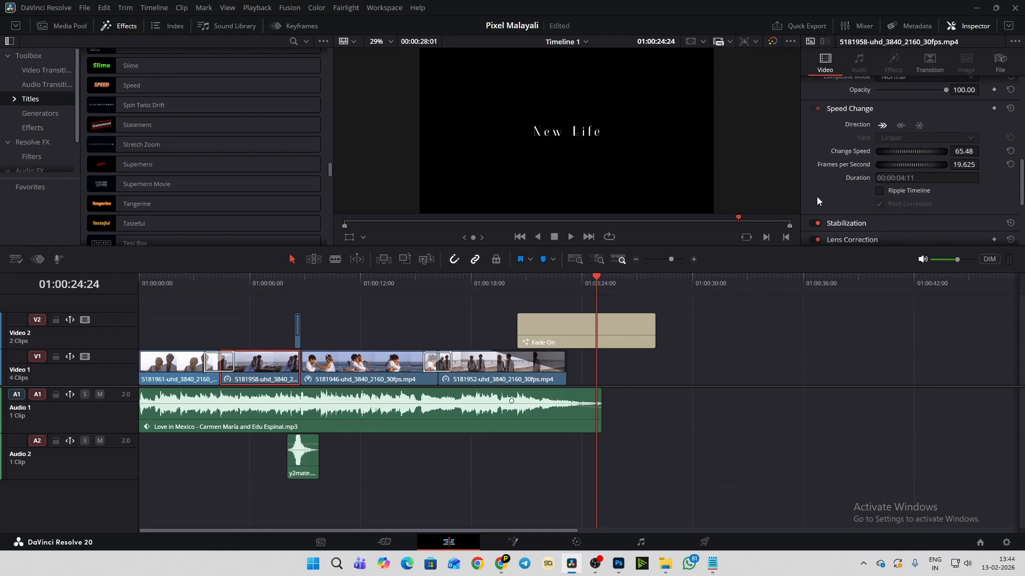
scroll(816, 197, "down", 4)
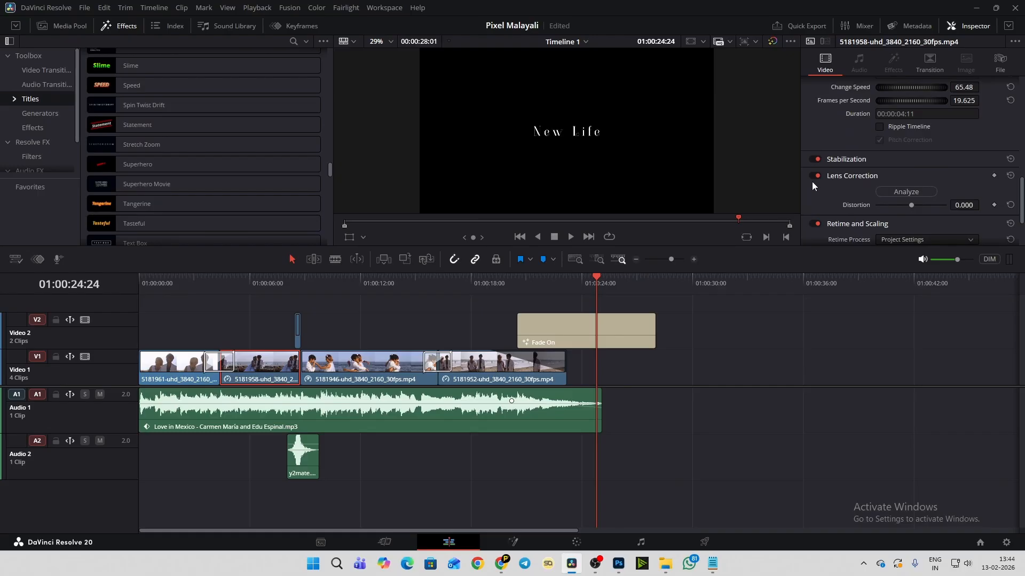
scroll(812, 192, "down", 2)
left_click(860, 127)
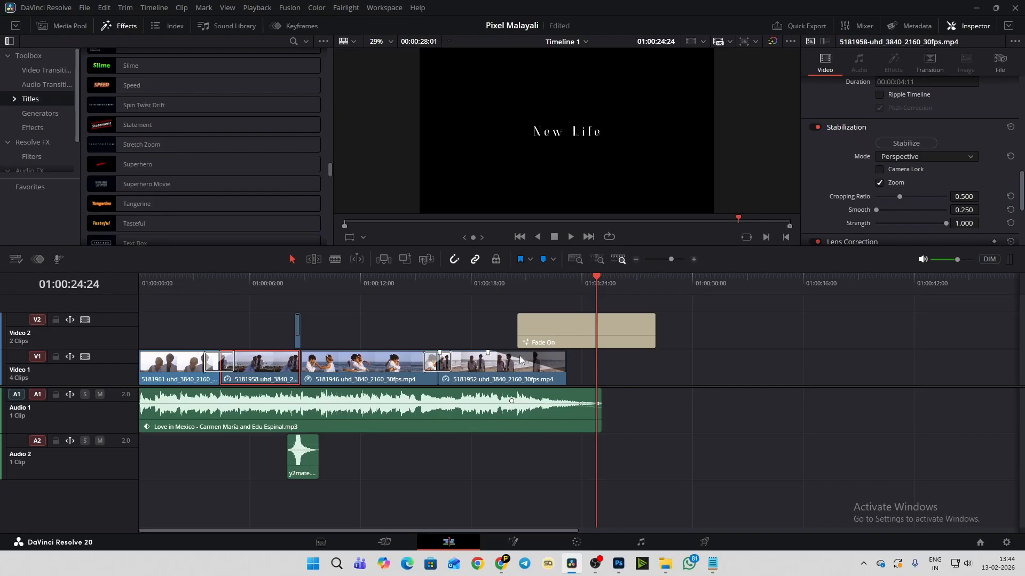
left_click(368, 285)
left_click(378, 358)
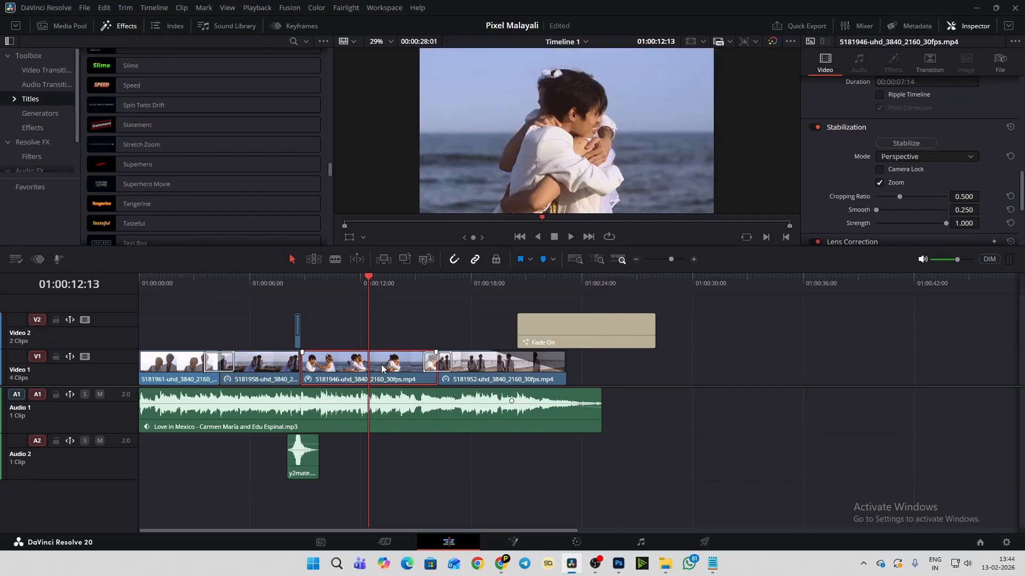
left_click(342, 282)
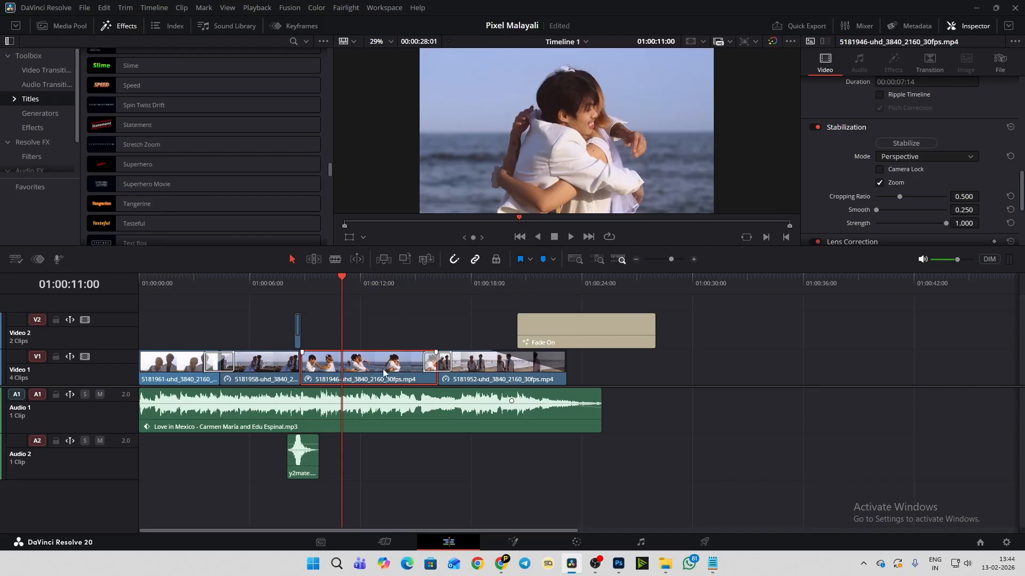
left_click(914, 144)
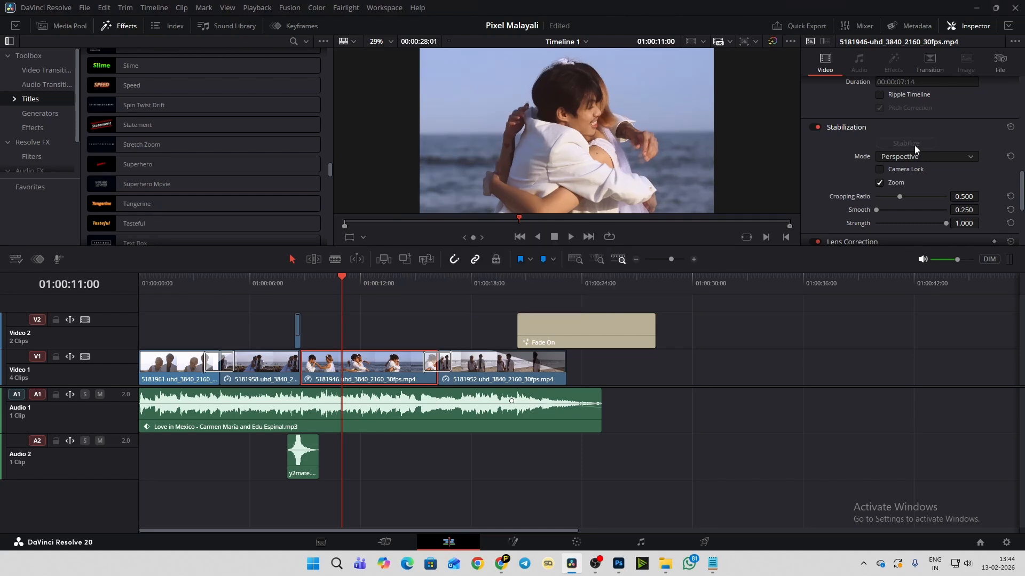
left_click(814, 127)
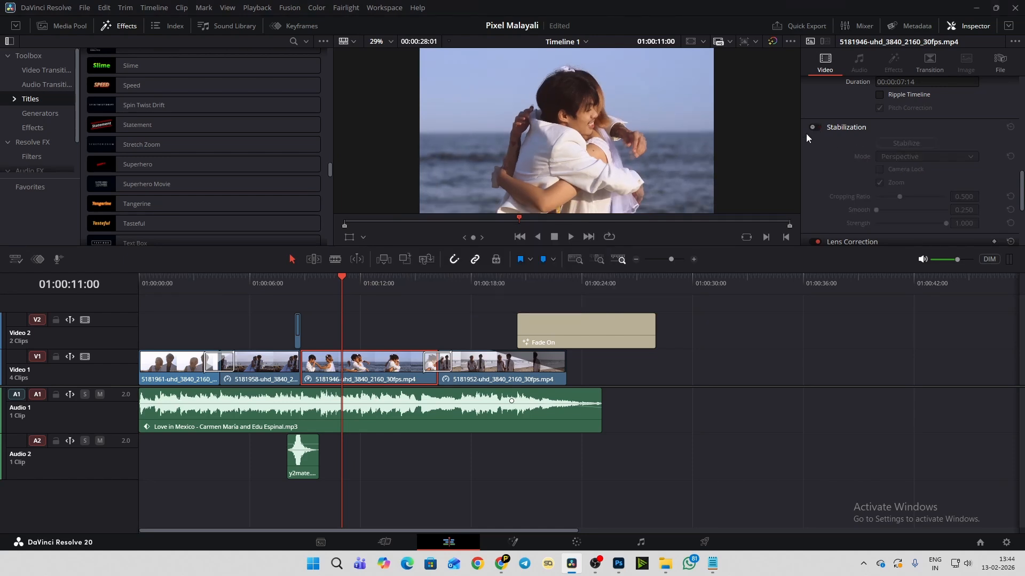
- Select the last beach clip at 01:00:19:08, view its node setup on the Fusion page, and return to the Edit page
left_click(667, 283)
left_click(495, 283)
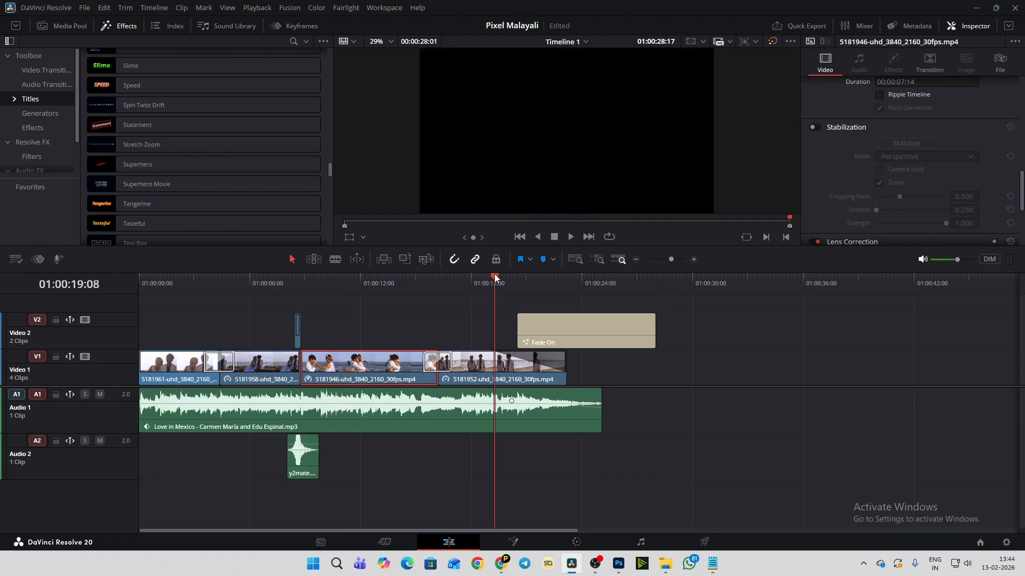
left_click(506, 372)
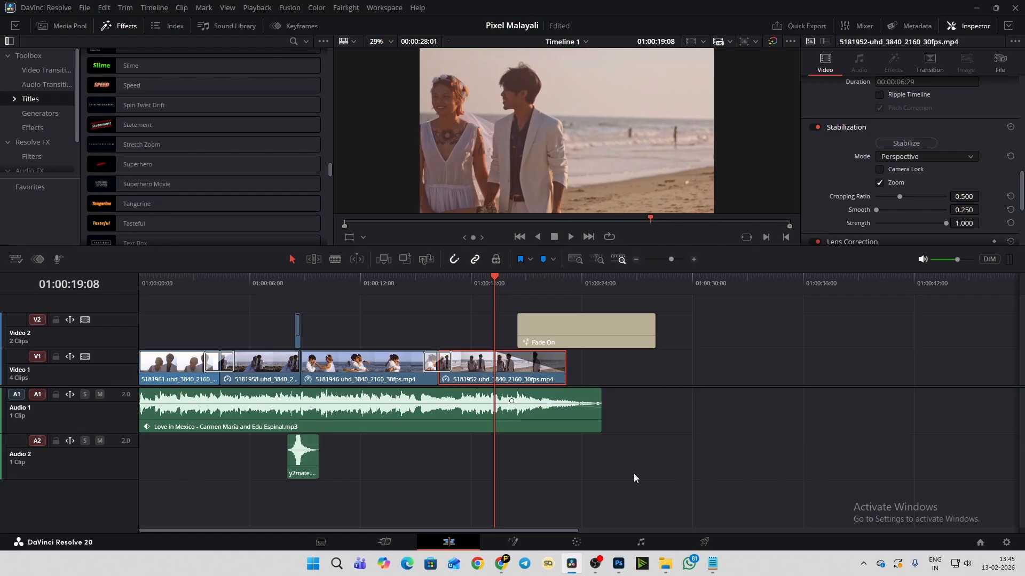
left_click(514, 543)
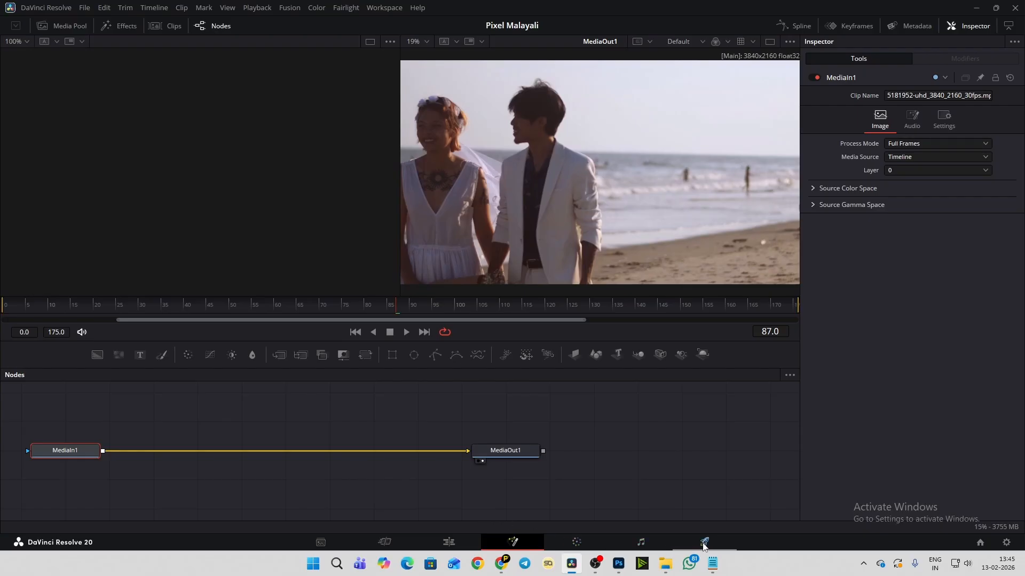
left_click(447, 545)
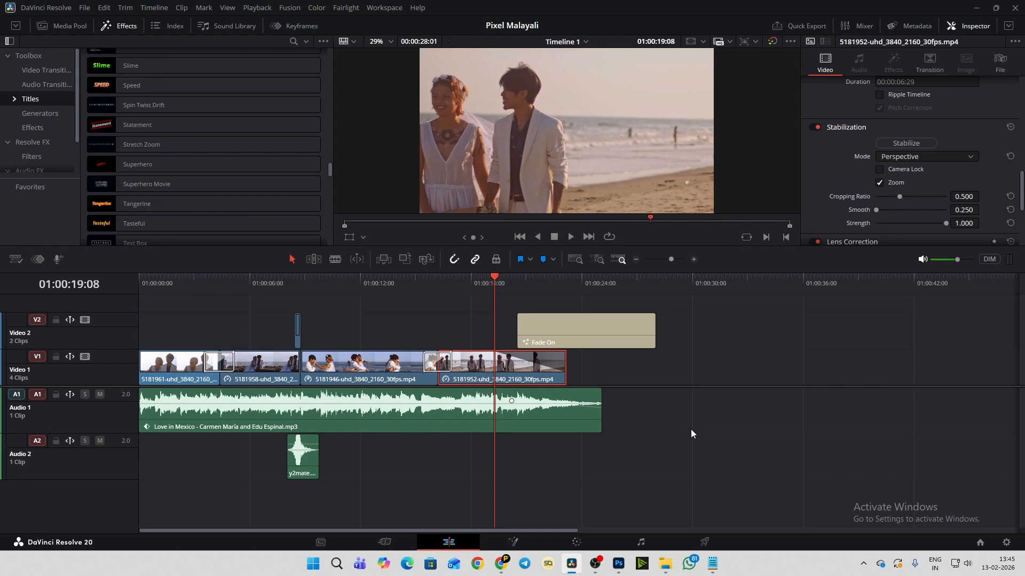
- View the render settings on the Deliver page, return to the Edit page, and move the playhead to the timeline's start
left_click(706, 542)
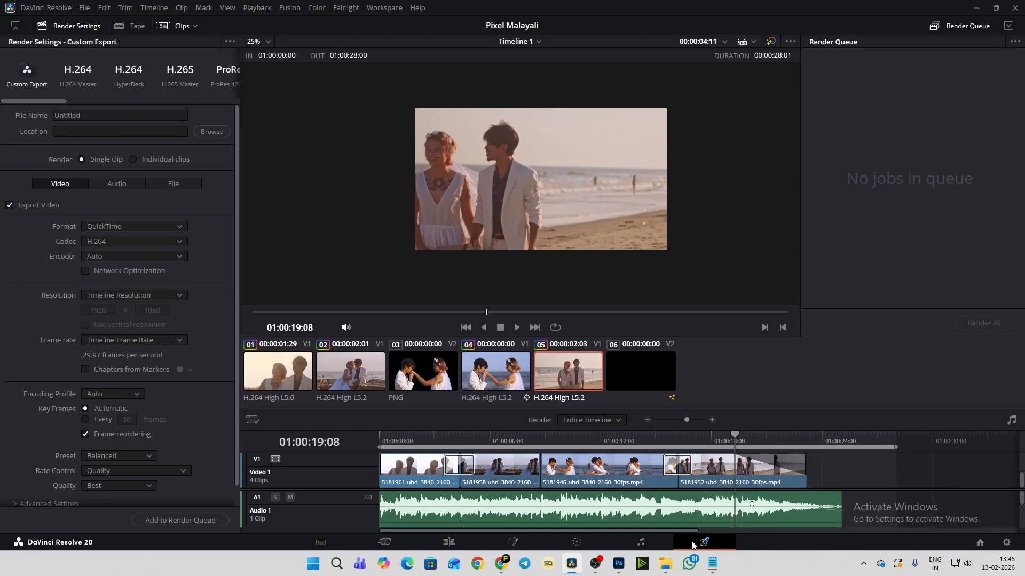
left_click(460, 547)
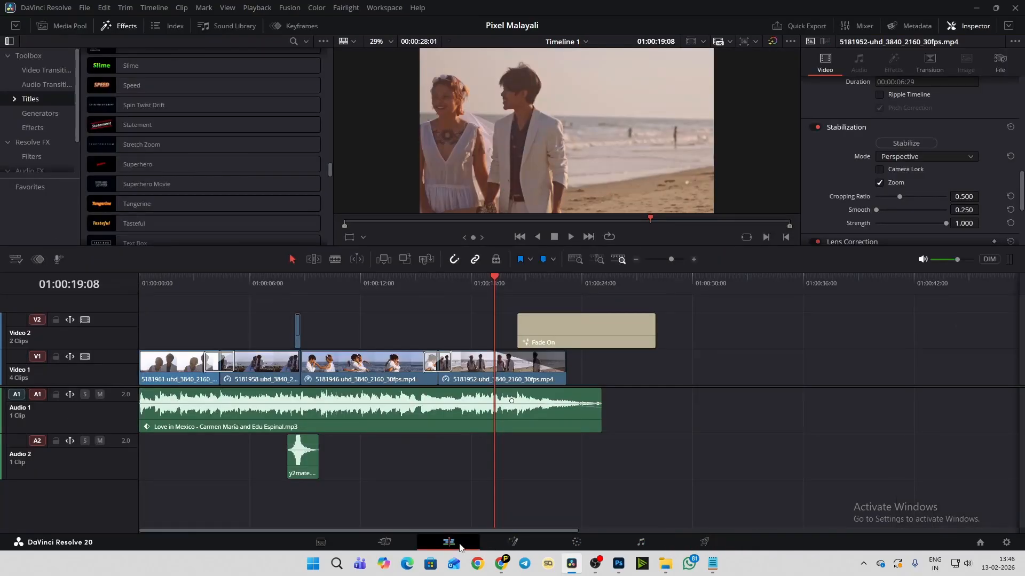
left_click(615, 333)
left_click(896, 362)
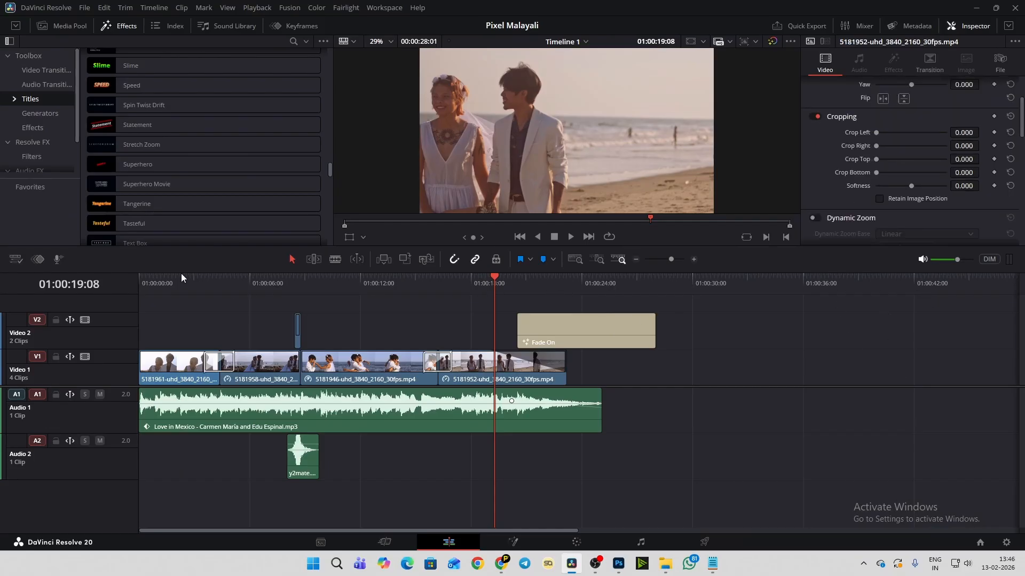
left_click_drag(181, 273, 129, 268)
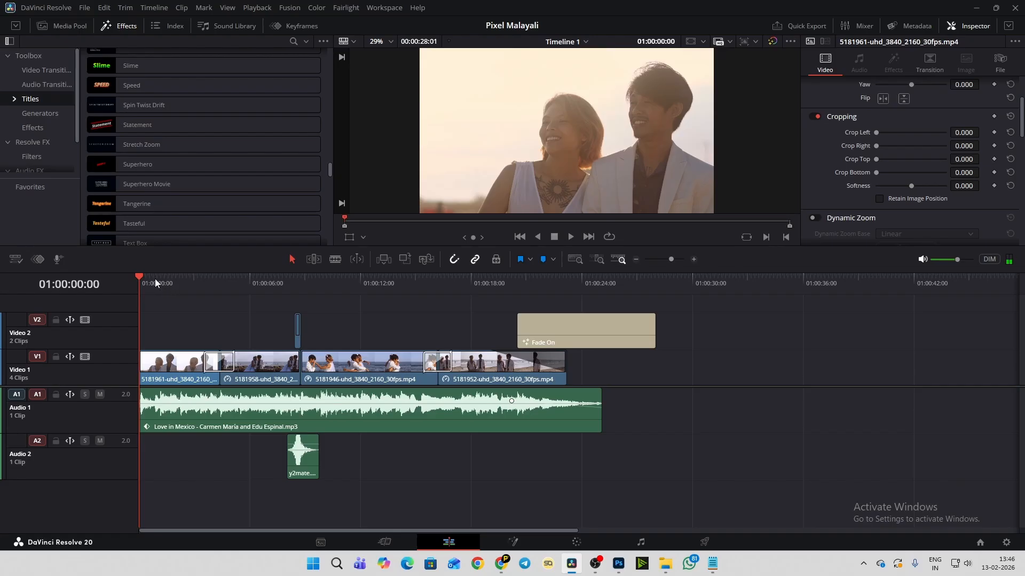
- Mark the timeline's out point at the end of the Fade On title, at 01:00:28:01, and open the Deliver page
left_click_drag(142, 277, 654, 280)
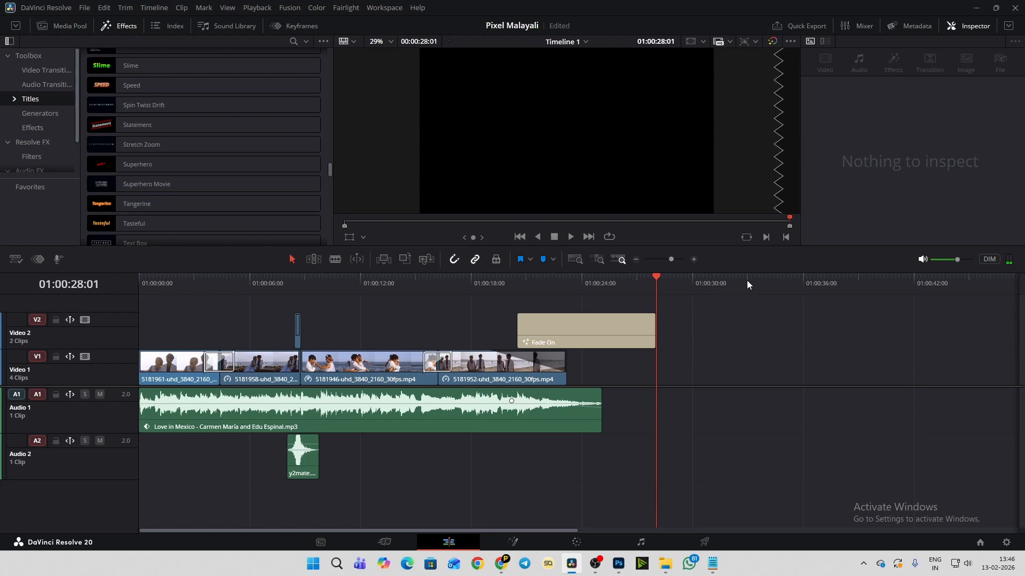
key("o")
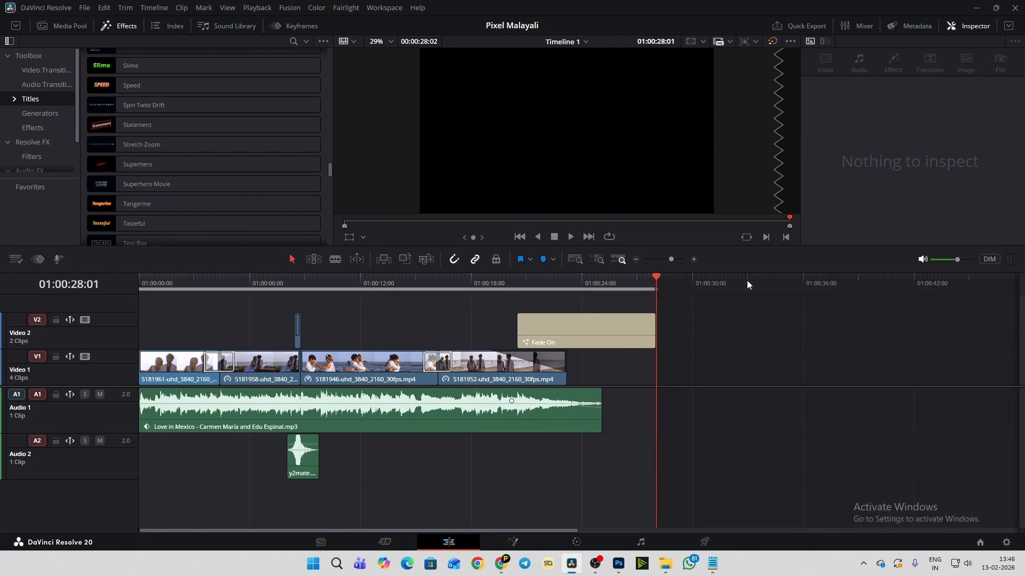
left_click(709, 542)
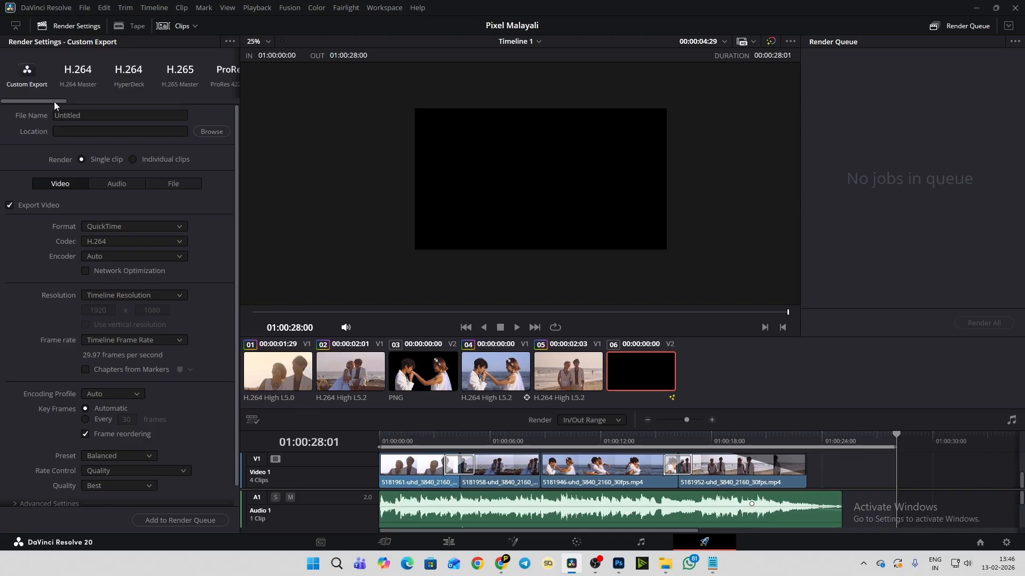
- Look through the available render presets and the file name and location settings for the custom export
left_click_drag(55, 102, 124, 104)
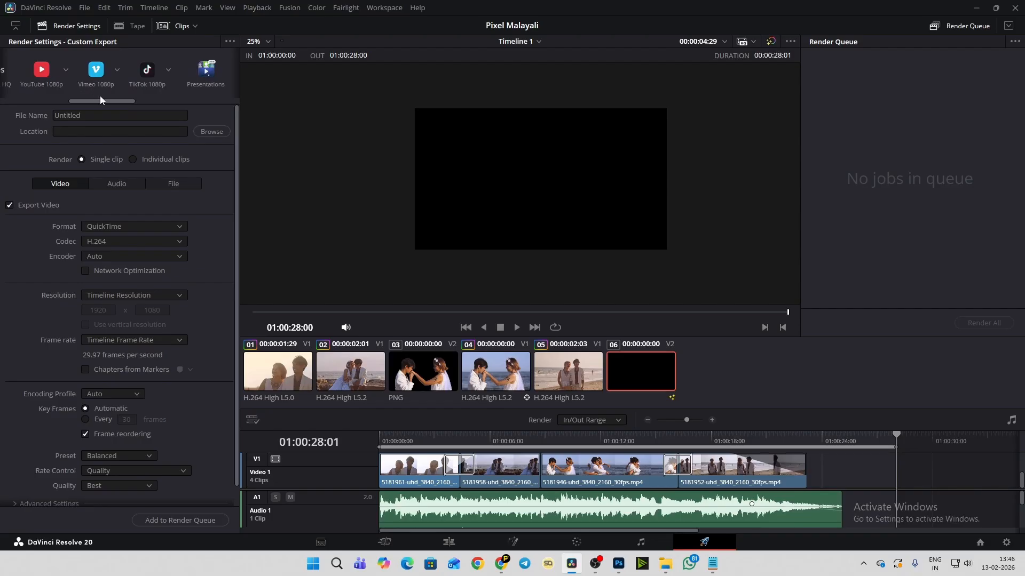
left_click_drag(100, 101, 80, 109)
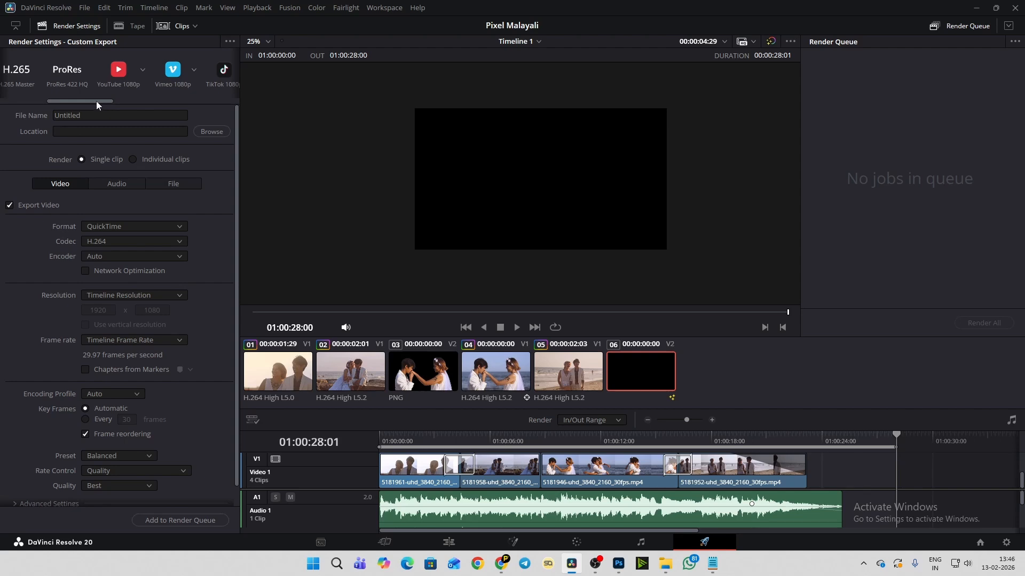
left_click_drag(96, 100, 60, 100)
left_click(82, 116)
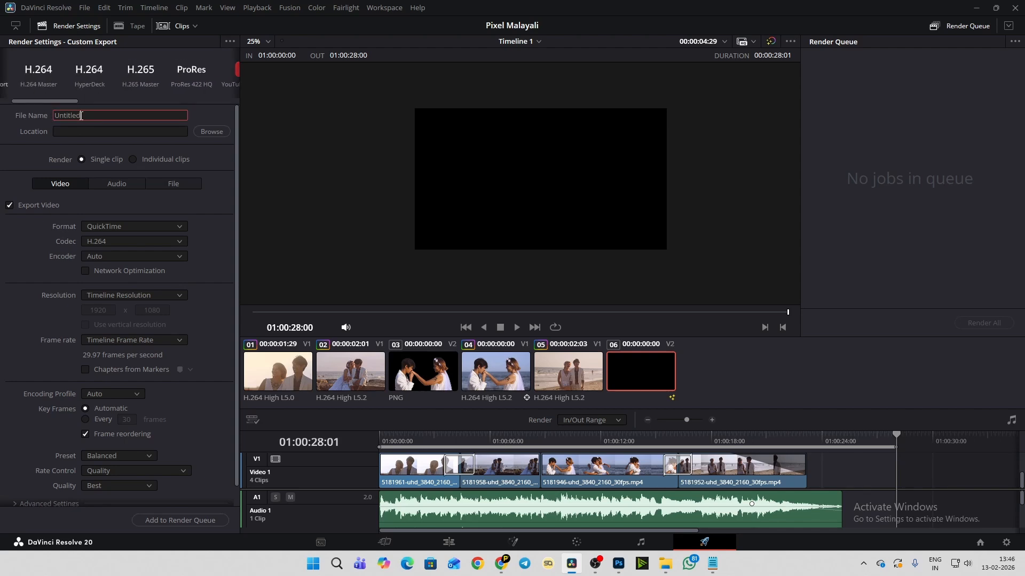
left_click(79, 128)
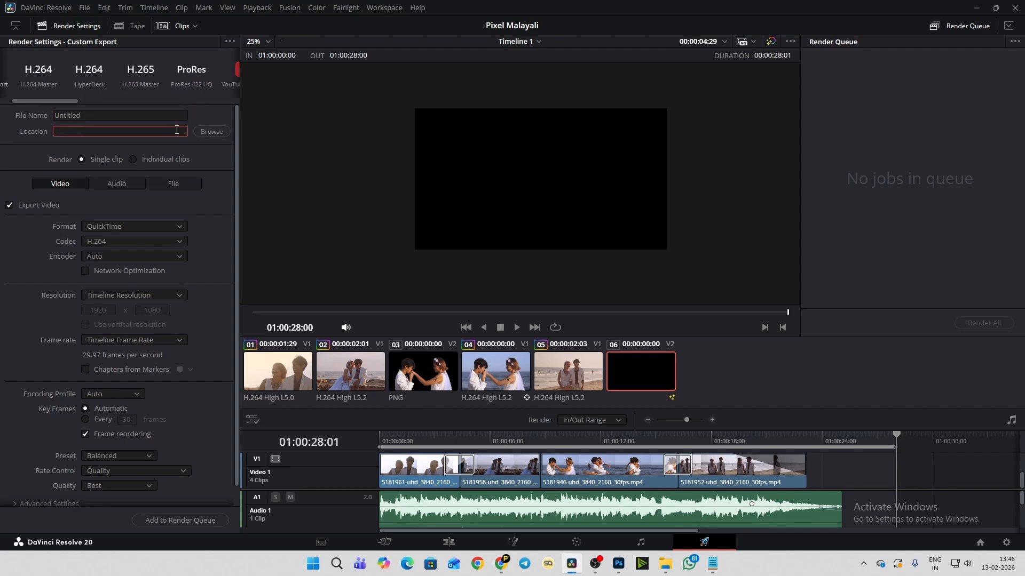
- Set the export format to MP4 and the codec to H.264
left_click(111, 227)
left_click(110, 299)
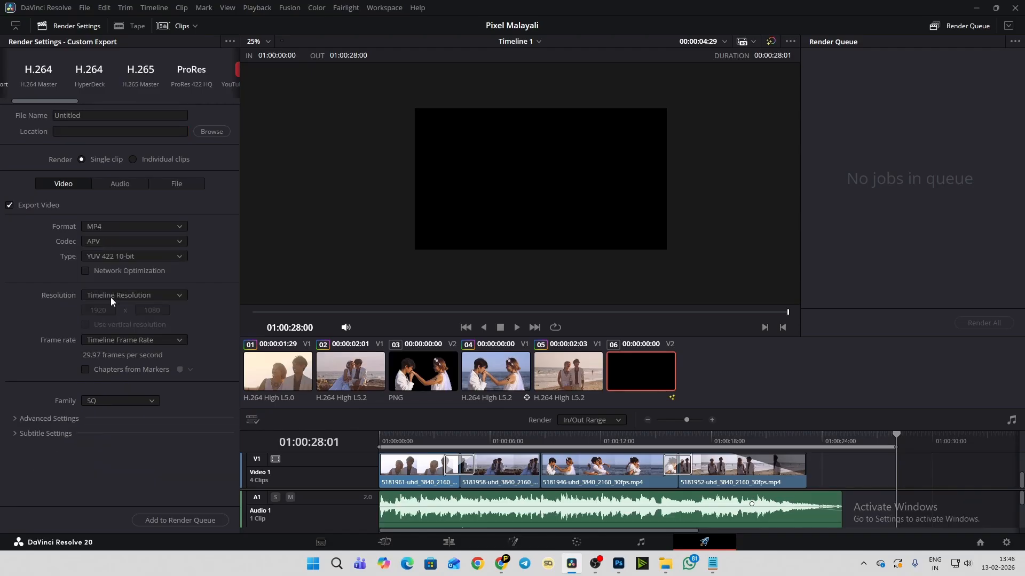
left_click(104, 241)
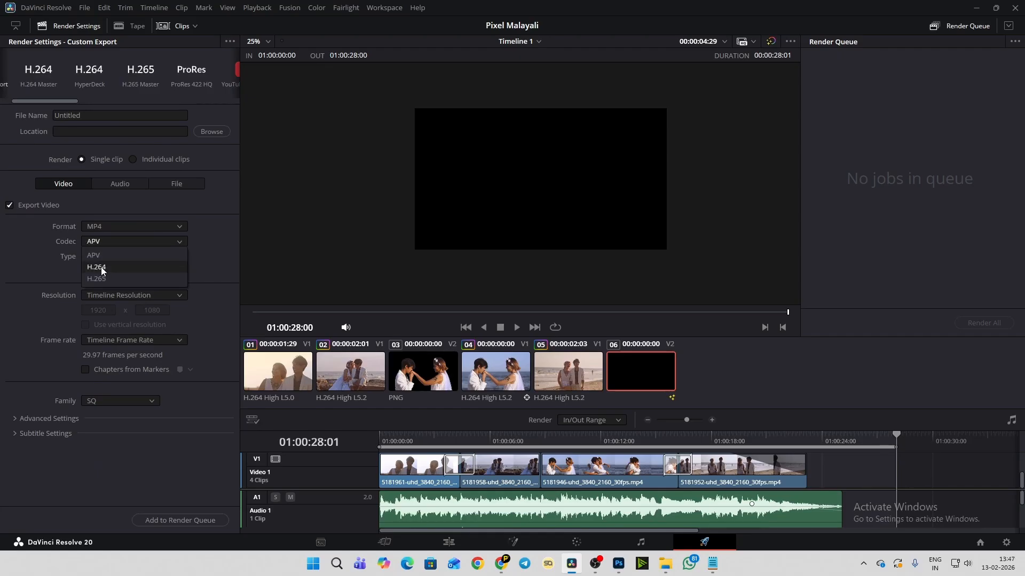
left_click(113, 266)
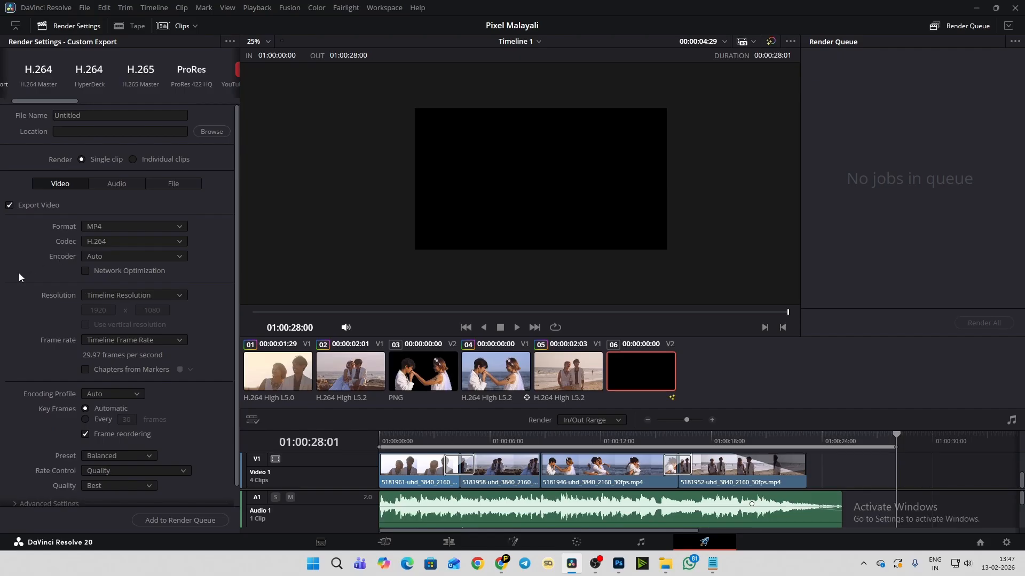
- Set the encoding preset to Quality and the rate control to Constant Bitrate at 20000 Kb/s
scroll(19, 276, "down", 1)
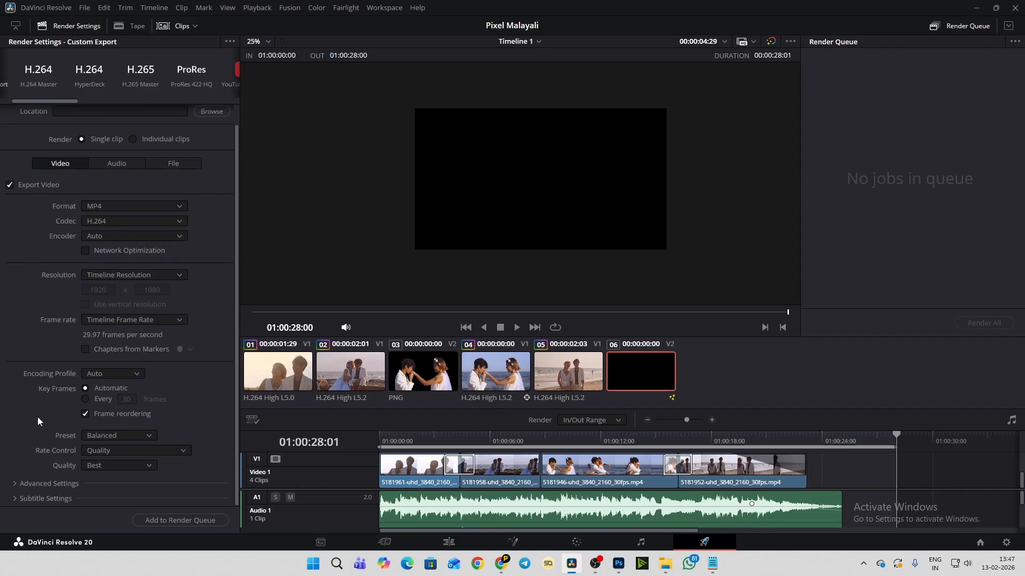
left_click(97, 436)
left_click(110, 469)
left_click(164, 453)
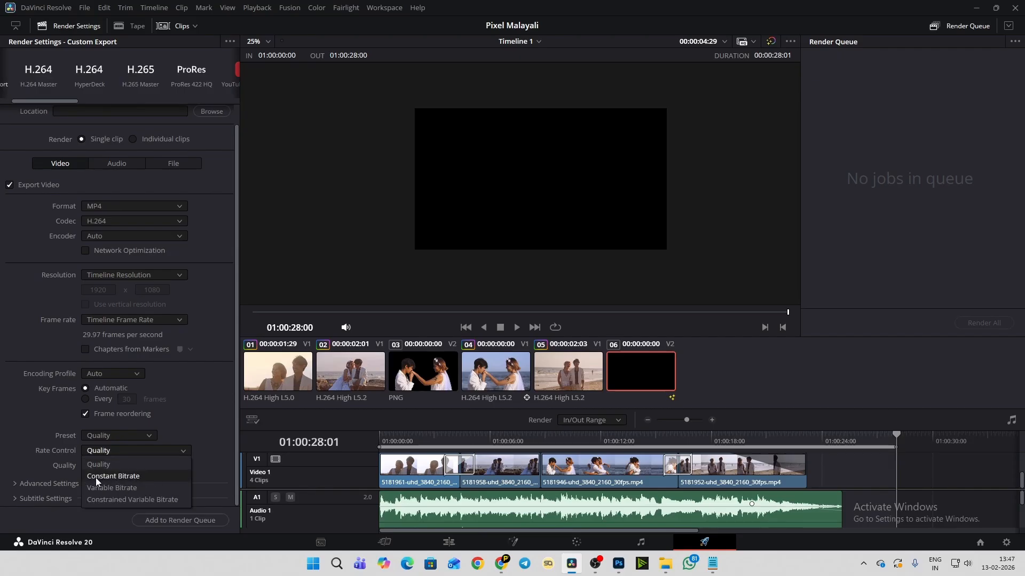
left_click(127, 479)
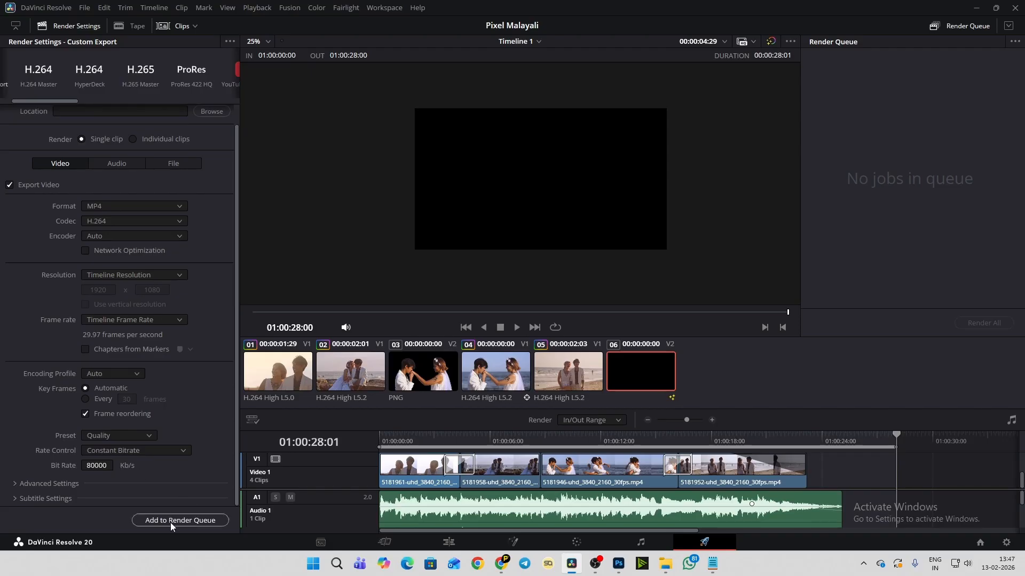
left_click(91, 466)
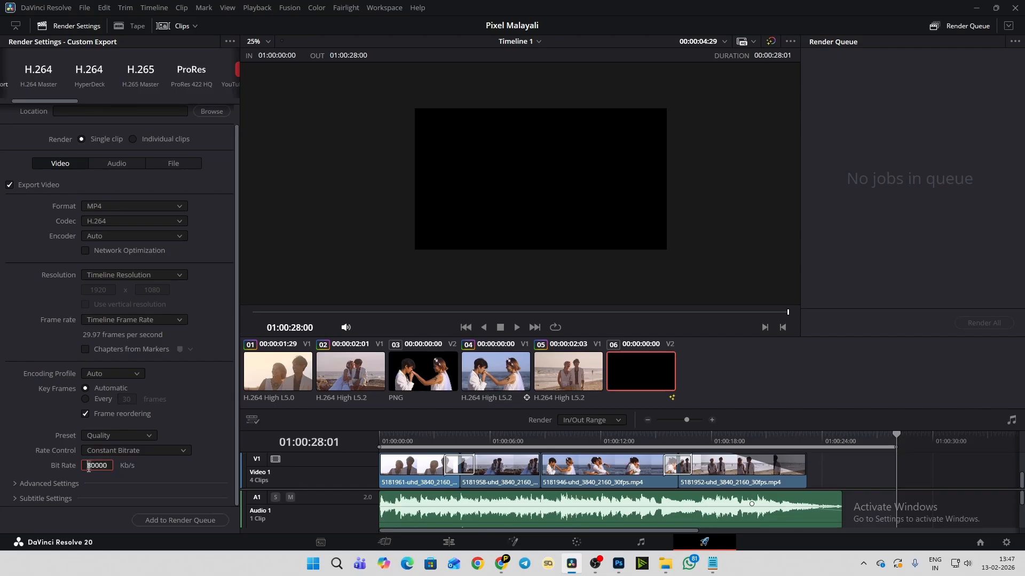
key("BackSpace")
type("2")
- Choose the Desktop folder as the export location and name the output file Pixel
left_click(183, 522)
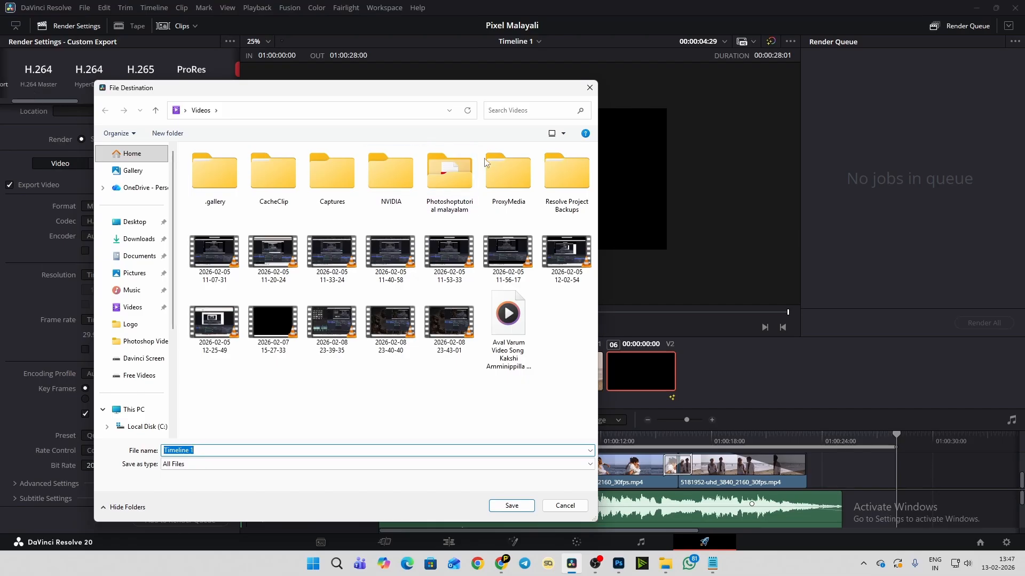
left_click(589, 88)
scroll(158, 132, "up", 1)
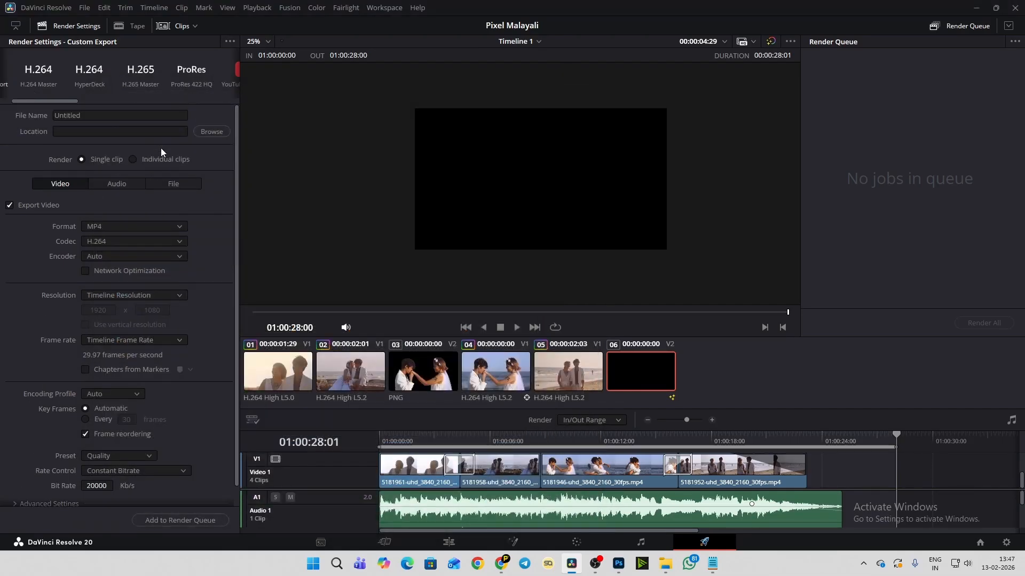
left_click(211, 132)
left_click_drag(215, 87, 413, 78)
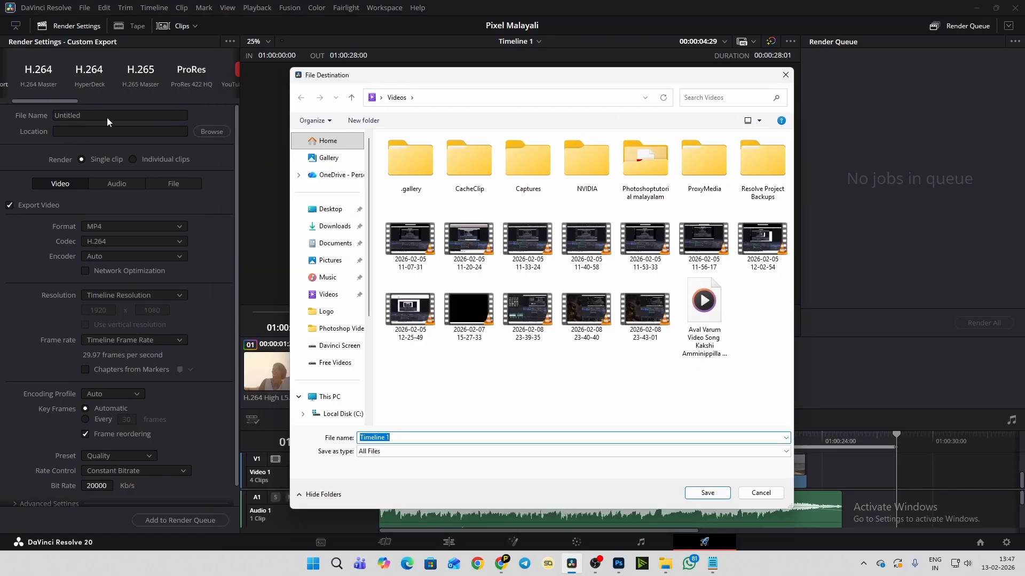
left_click(334, 209)
left_click(714, 492)
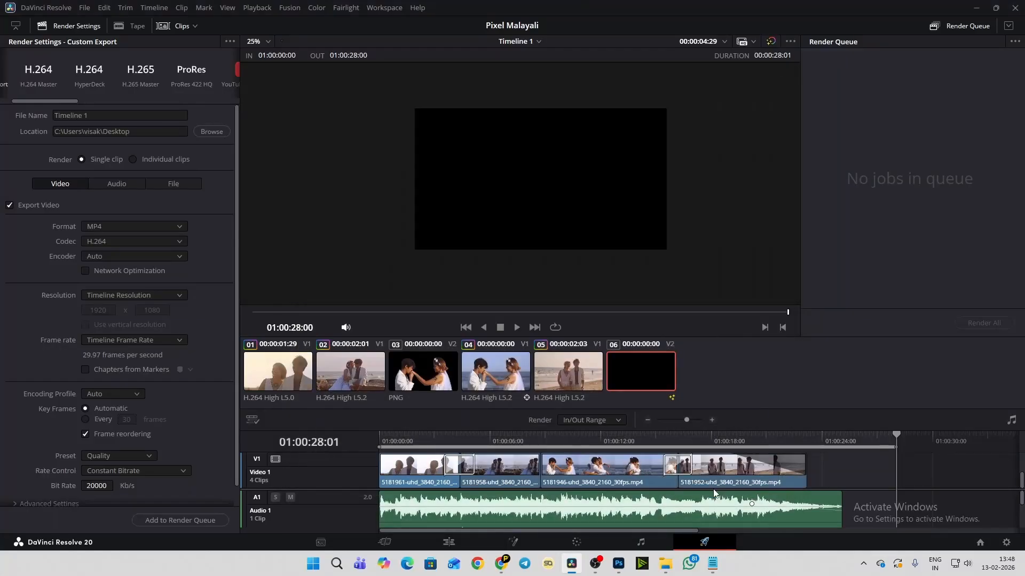
left_click_drag(113, 119, 31, 117)
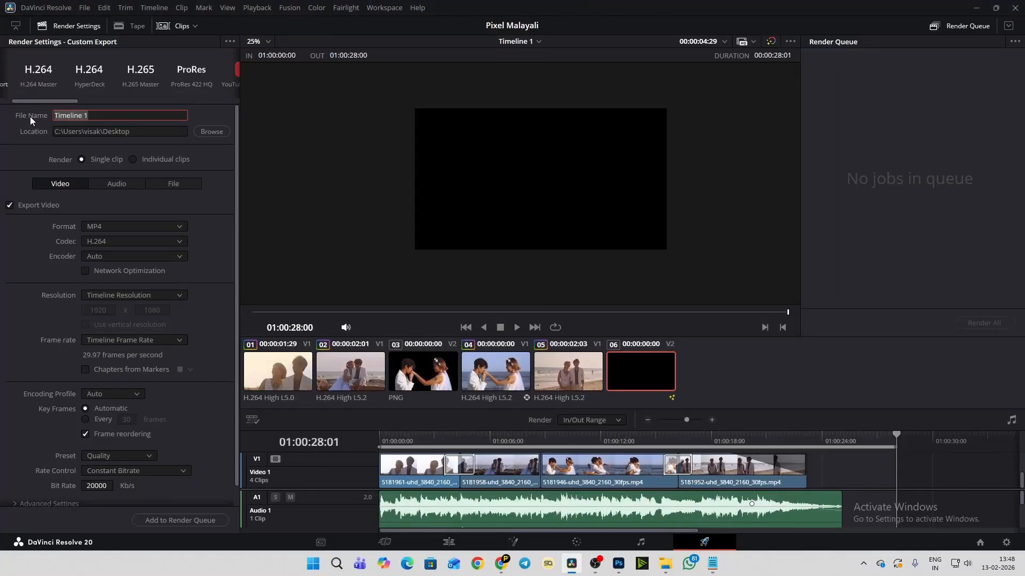
type("Pixel")
left_click(202, 420)
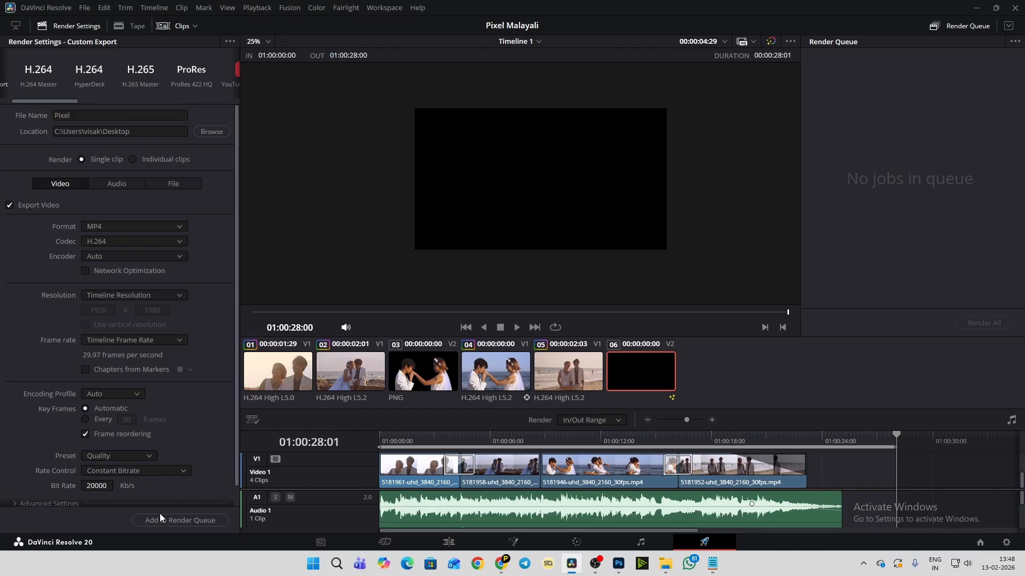
- Add the Timeline 1 export to the render queue and start rendering the job
left_click(197, 521)
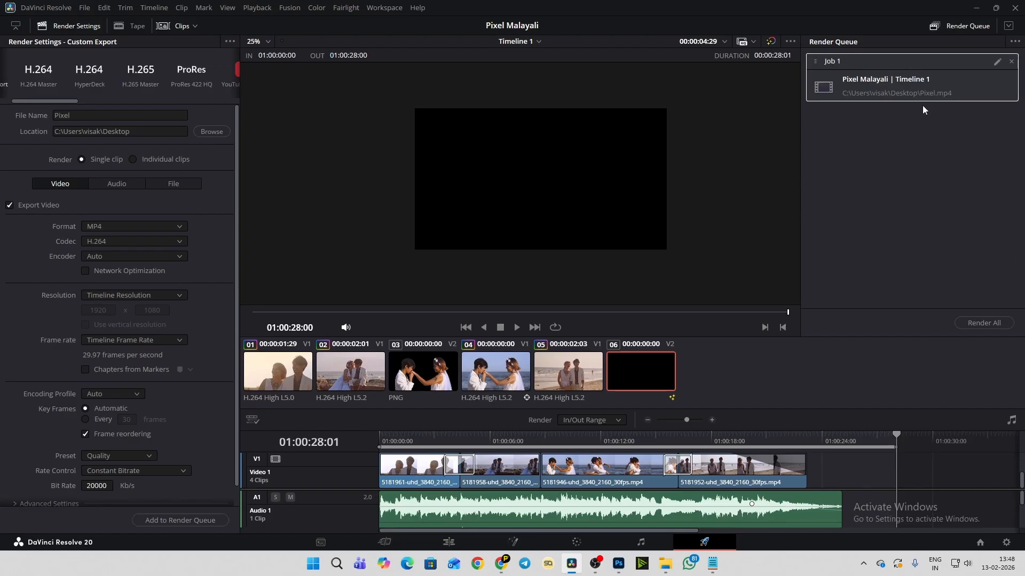
left_click(973, 322)
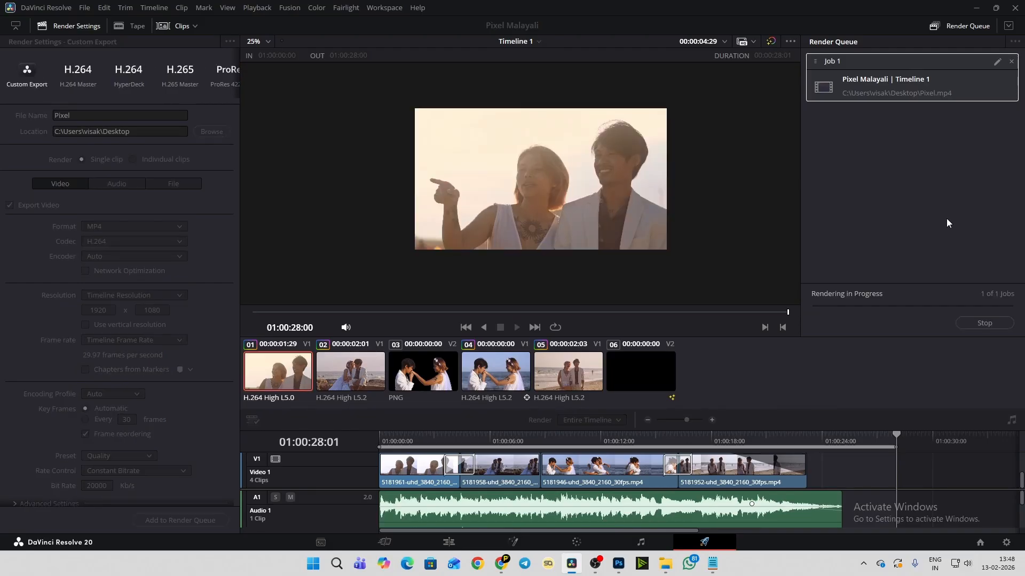